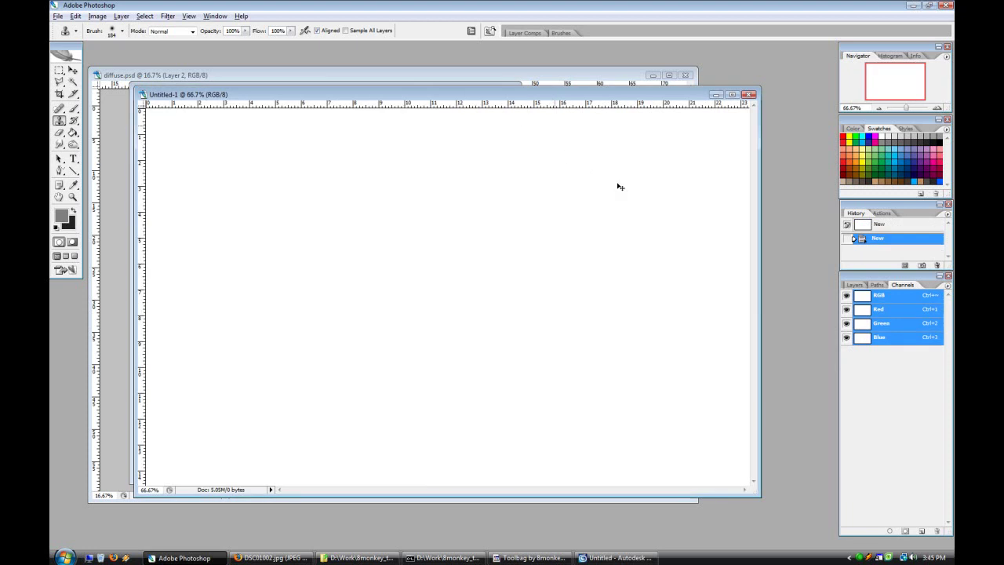
Step: Try the xNormal Normals2Cavity filter on the normal map piece pasted into the untitled document
{"action": "left_click", "coordinate": [167, 16]}
{"action": "mouse_move", "coordinate": [259, 255]}
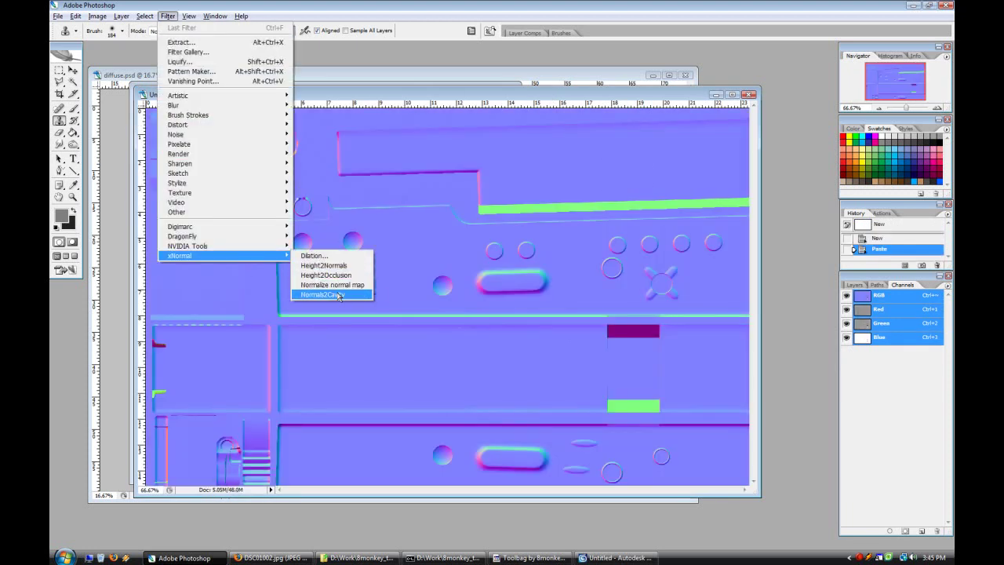
{"action": "left_click", "coordinate": [332, 285]}
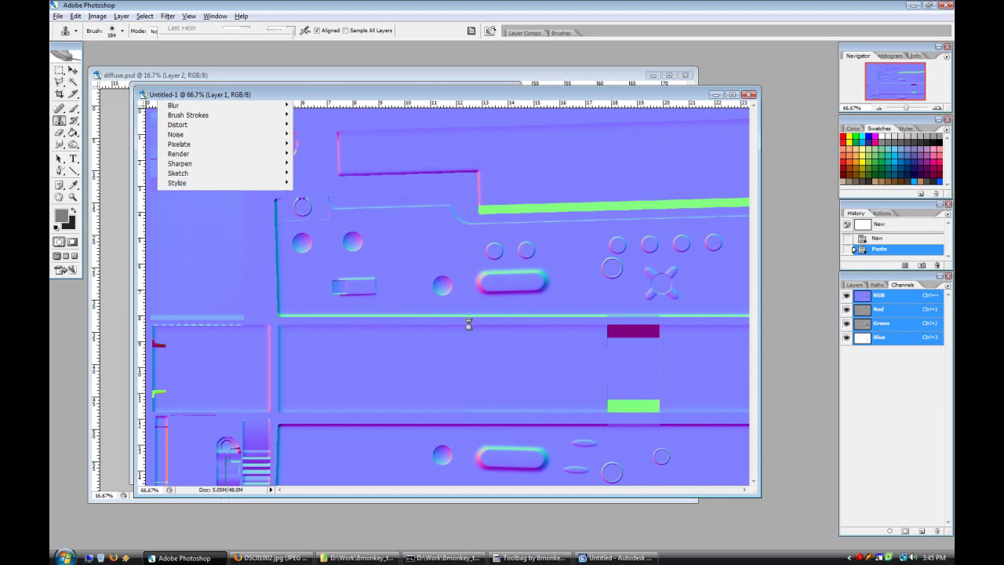
{"action": "left_click", "coordinate": [584, 383]}
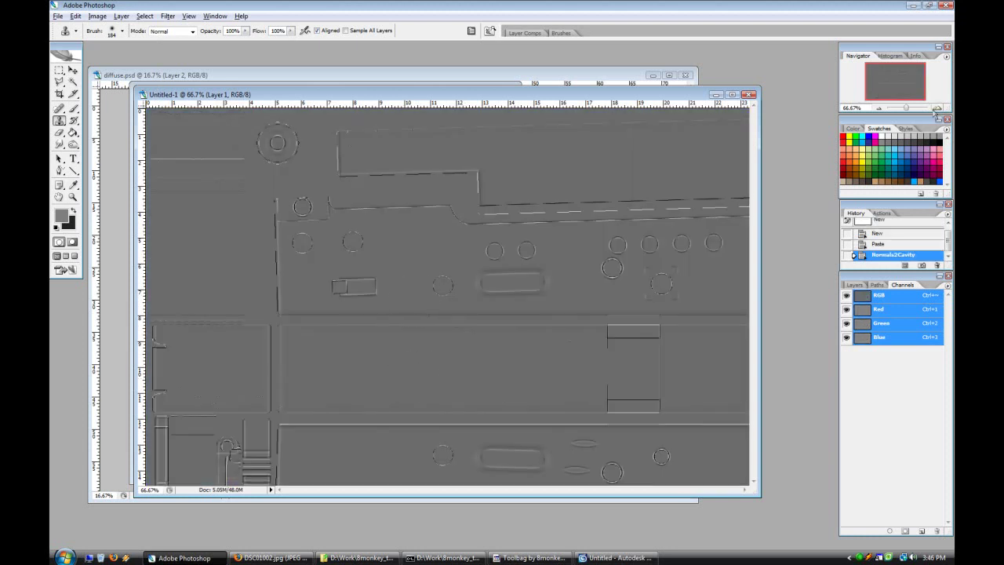
{"action": "key", "text": "ctrl+plus"}
{"action": "key", "text": "ctrl+plus"}
{"action": "left_click", "coordinate": [877, 108]}
{"action": "left_click", "coordinate": [878, 109]}
{"action": "left_click", "coordinate": [878, 108]}
{"action": "left_click", "coordinate": [878, 108]}
Step: Close the untitled test document without saving it
{"action": "left_click", "coordinate": [881, 222]}
{"action": "left_click", "coordinate": [749, 94]}
{"action": "left_click", "coordinate": [491, 209]}
Step: Apply the xNormal Normals2Cavity filter to the full Plane01NormalsMap.tga image
{"action": "left_click", "coordinate": [57, 17]}
{"action": "left_click", "coordinate": [56, 19]}
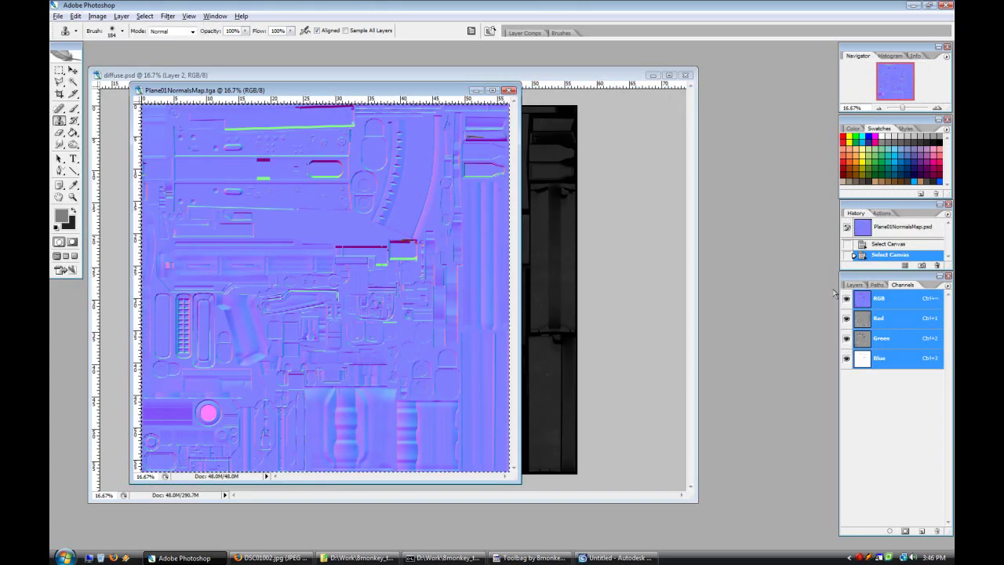
{"action": "left_click", "coordinate": [854, 285]}
{"action": "left_click", "coordinate": [58, 17]}
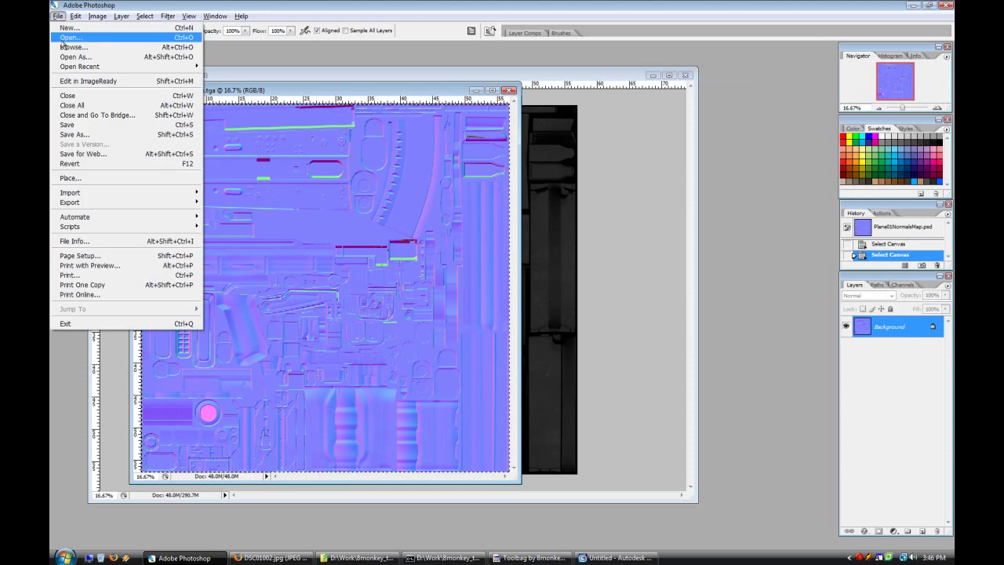
{"action": "left_click", "coordinate": [293, 18]}
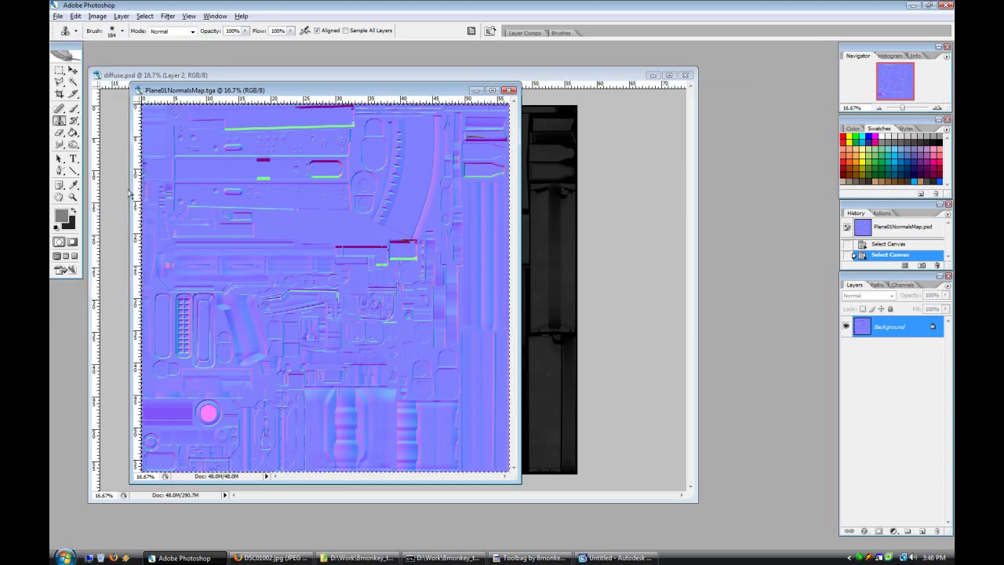
{"action": "left_click", "coordinate": [167, 16]}
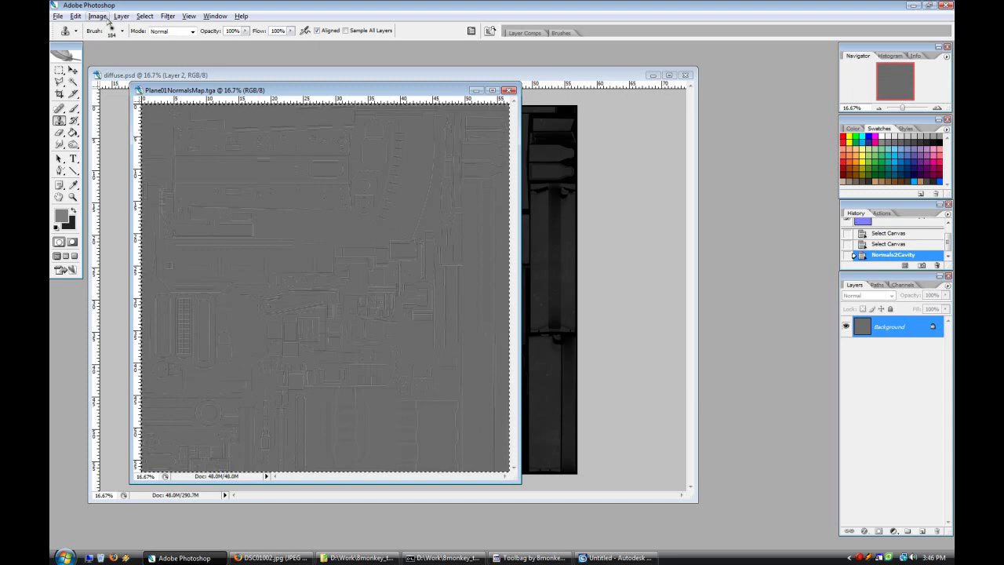
Step: Copy the cavity map into diffuse.psd as a new layer and place it above Layer 1 in the Aoedits group
{"action": "left_click_drag", "start_coordinate": [258, 90], "coordinate": [571, 119]}
{"action": "left_click", "coordinate": [73, 69]}
{"action": "left_click_drag", "start_coordinate": [578, 242], "coordinate": [375, 189]}
{"action": "key", "text": "ctrl+z"}
{"action": "left_click", "coordinate": [777, 121]}
{"action": "left_click_drag", "start_coordinate": [601, 227], "coordinate": [384, 204]}
{"action": "left_click_drag", "start_coordinate": [894, 392], "coordinate": [902, 339]}
Step: Adjust the cavity layer with a wavy, multi-point RGB curve that darkens the gray base, ending at input 252, output 255
{"action": "left_click", "coordinate": [939, 109]}
{"action": "left_click", "coordinate": [939, 109]}
{"action": "left_click", "coordinate": [939, 108]}
{"action": "left_click", "coordinate": [939, 109]}
{"action": "left_click", "coordinate": [939, 108]}
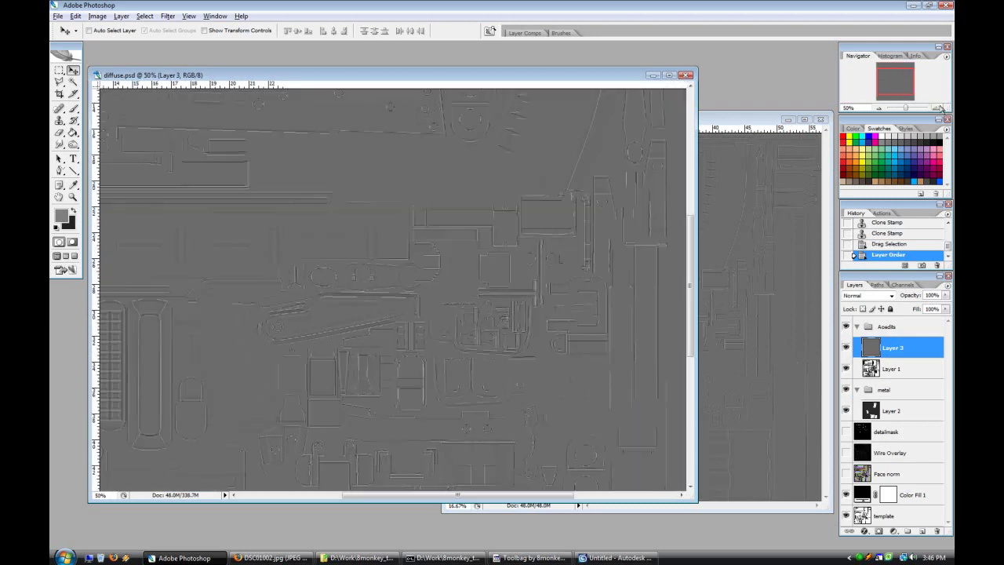
{"action": "left_click", "coordinate": [97, 15]}
{"action": "mouse_move", "coordinate": [117, 38]}
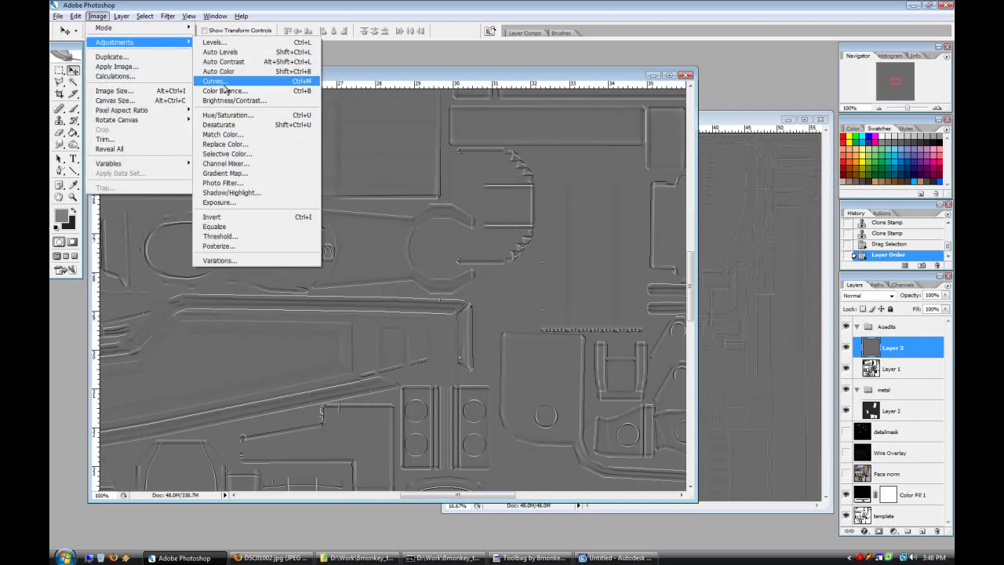
{"action": "left_click", "coordinate": [227, 86]}
{"action": "mouse_move", "coordinate": [709, 322]}
{"action": "left_mouse_down"}
{"action": "mouse_move", "coordinate": [726, 328]}
{"action": "mouse_move", "coordinate": [745, 288]}
{"action": "mouse_move", "coordinate": [711, 333]}
{"action": "mouse_move", "coordinate": [709, 309]}
{"action": "left_mouse_up"}
{"action": "left_click", "coordinate": [690, 335]}
{"action": "mouse_move", "coordinate": [774, 255]}
{"action": "left_mouse_down"}
{"action": "mouse_move", "coordinate": [774, 272]}
{"action": "mouse_move", "coordinate": [776, 255]}
{"action": "left_mouse_up"}
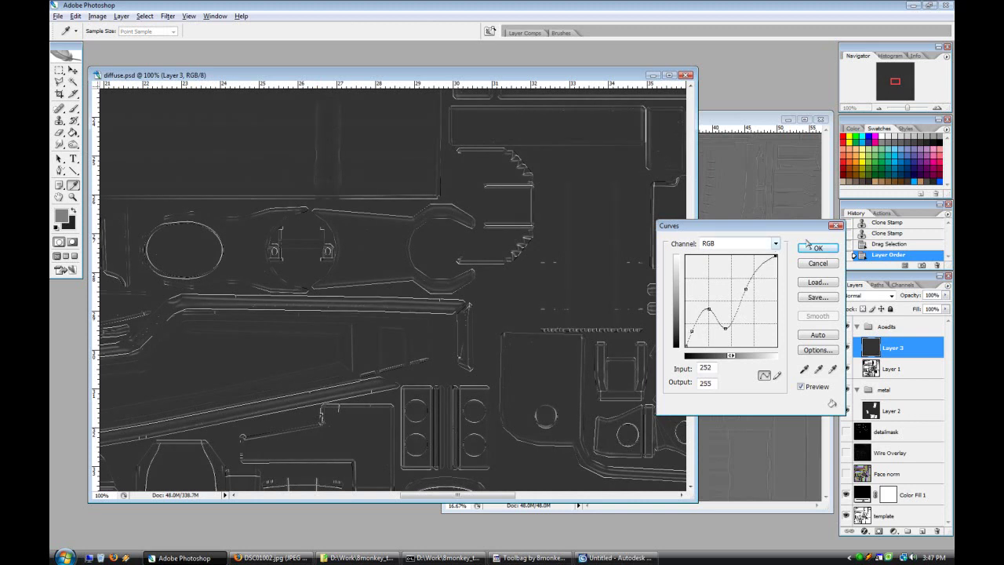
{"action": "left_click", "coordinate": [817, 248]}
Step: Apply a Gaussian Blur to the cavity layer
{"action": "left_click", "coordinate": [98, 16]}
{"action": "mouse_move", "coordinate": [119, 43]}
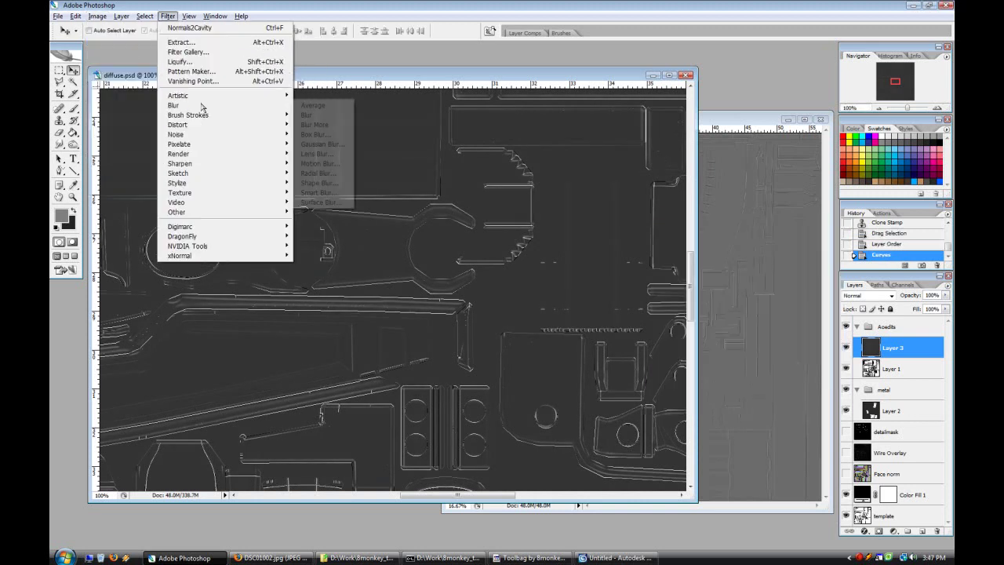
{"action": "mouse_move", "coordinate": [204, 108]}
{"action": "left_click", "coordinate": [321, 144]}
{"action": "left_click", "coordinate": [389, 207]}
Step: Adjust the cavity layer's Brightness/Contrast so the base turns black and only the edge lines stay bright
{"action": "left_click", "coordinate": [97, 15]}
{"action": "mouse_move", "coordinate": [117, 43]}
{"action": "left_click", "coordinate": [245, 98]}
{"action": "left_click", "coordinate": [603, 328]}
{"action": "left_click_drag", "start_coordinate": [627, 358], "coordinate": [640, 359]}
{"action": "key", "text": "Return"}
Step: Set the cavity layer's blending mode to Screen and its fill to 23%
{"action": "key", "text": "v"}
{"action": "left_click", "coordinate": [866, 295]}
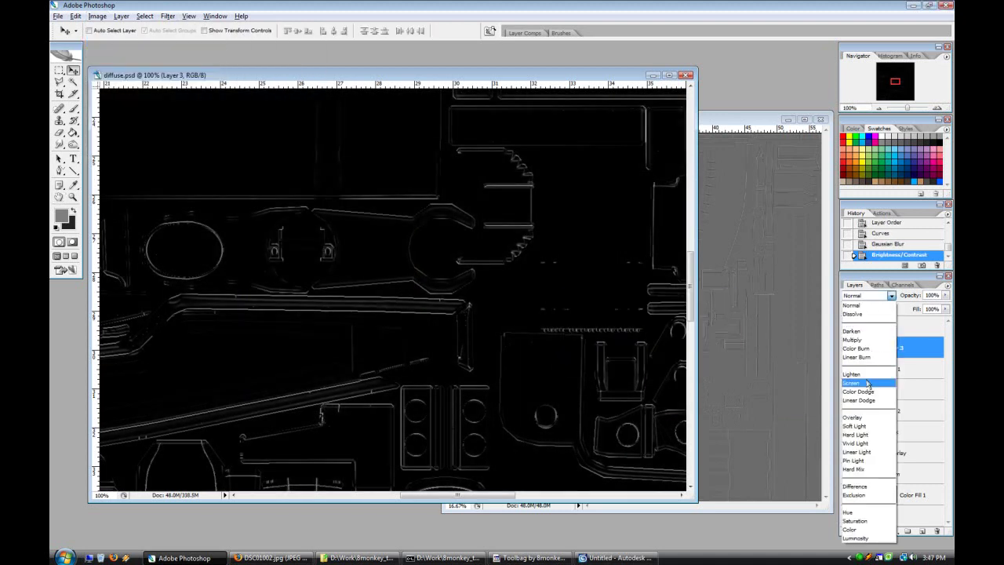
{"action": "left_click", "coordinate": [862, 388]}
{"action": "left_click", "coordinate": [946, 309]}
{"action": "left_click_drag", "start_coordinate": [922, 325], "coordinate": [905, 320]}
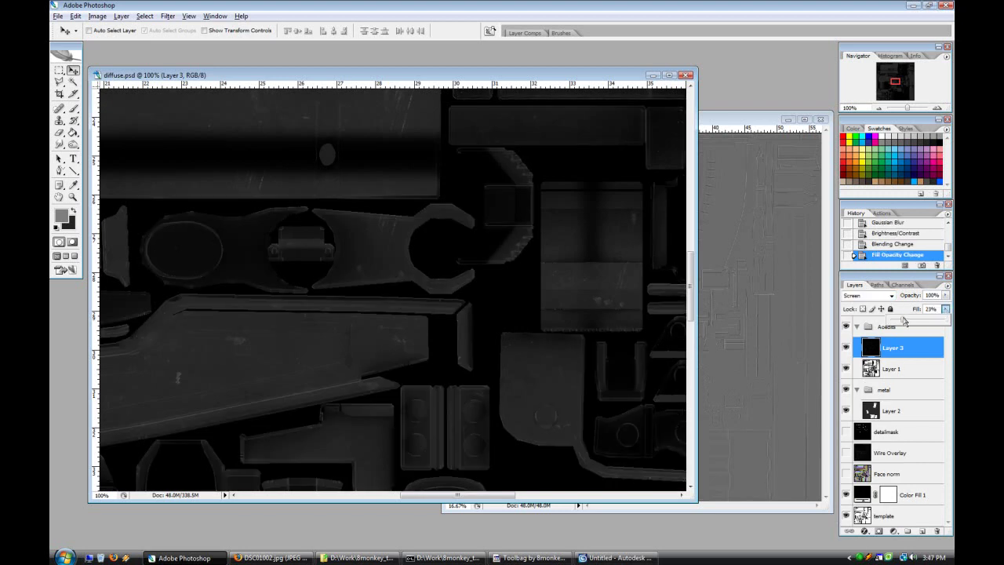
Step: Move the detailmask layer into the Aoedits group between Layer 3 and Layer 1 and make it visible
{"action": "left_click", "coordinate": [879, 108]}
{"action": "left_click", "coordinate": [879, 109]}
{"action": "left_click", "coordinate": [879, 108]}
{"action": "left_click_drag", "start_coordinate": [897, 428], "coordinate": [869, 364]}
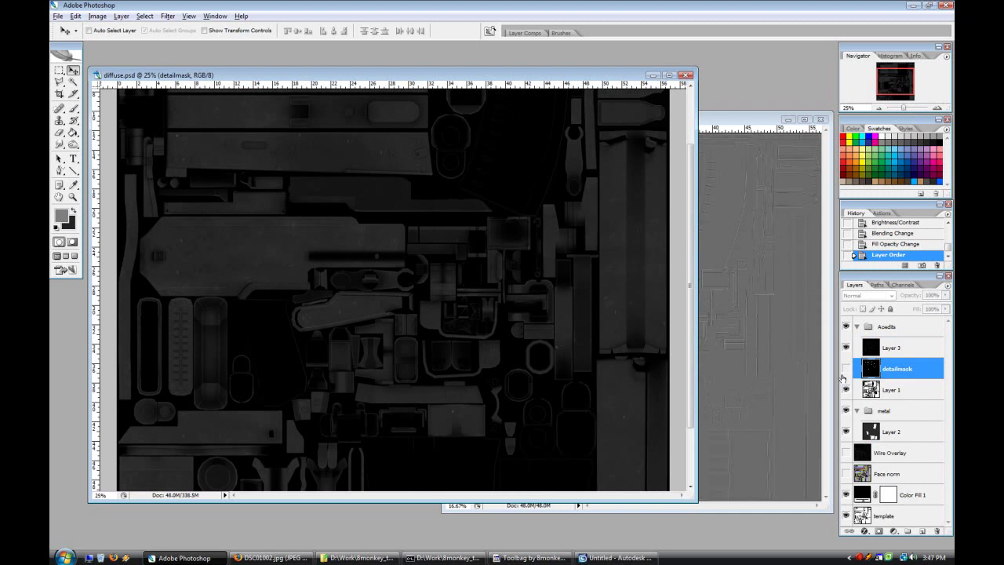
{"action": "left_click", "coordinate": [845, 369]}
Step: Close Plane01NormalsMap.tga without saving the cavity conversion
{"action": "left_click_drag", "start_coordinate": [570, 75], "coordinate": [552, 262]}
{"action": "left_click", "coordinate": [820, 119]}
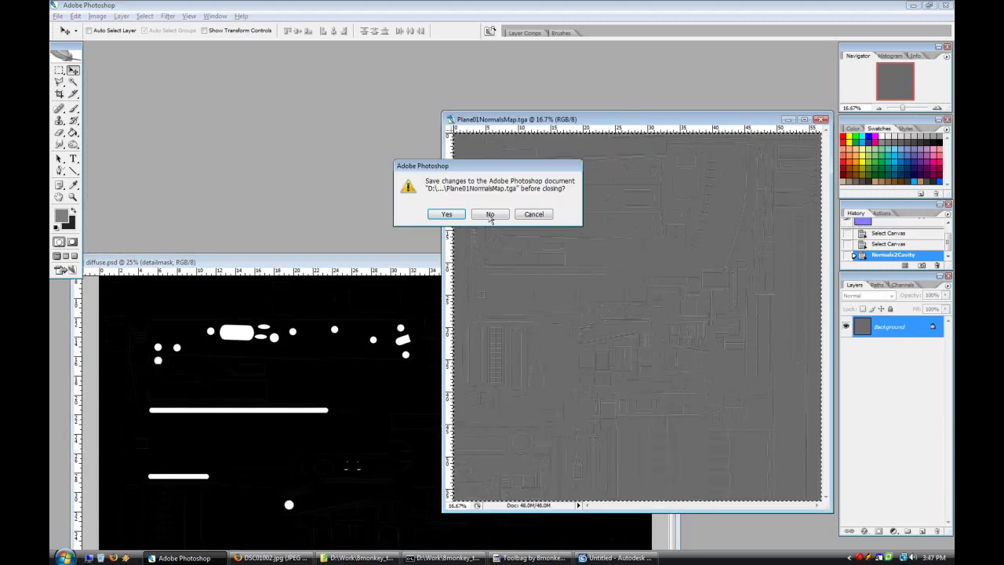
{"action": "left_click", "coordinate": [489, 213]}
Step: Set the detailmask layer's blending mode to Screen and its fill to 3%
{"action": "left_click", "coordinate": [867, 295]}
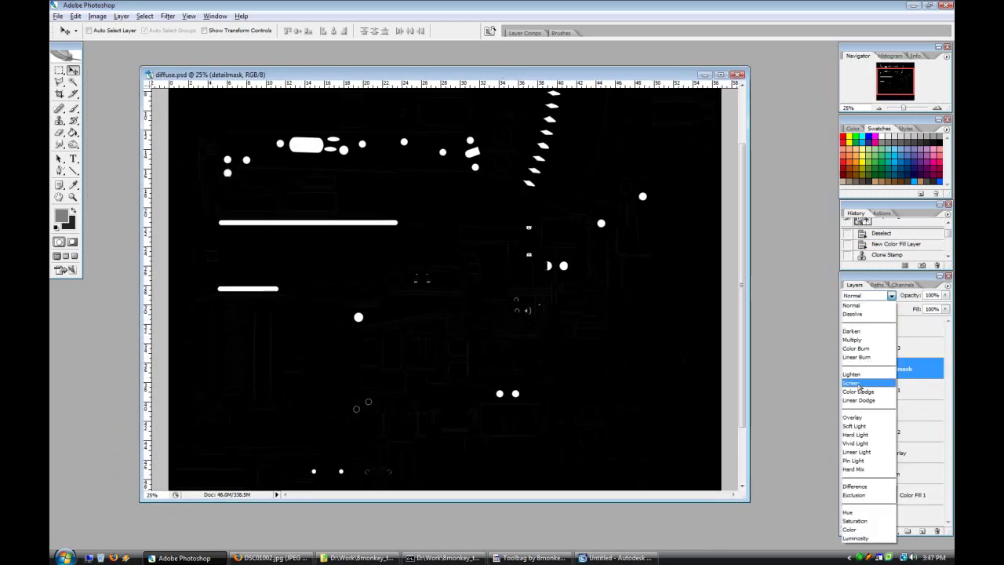
{"action": "left_click", "coordinate": [852, 383]}
{"action": "left_click", "coordinate": [945, 308]}
{"action": "left_click_drag", "start_coordinate": [945, 319], "coordinate": [898, 320]}
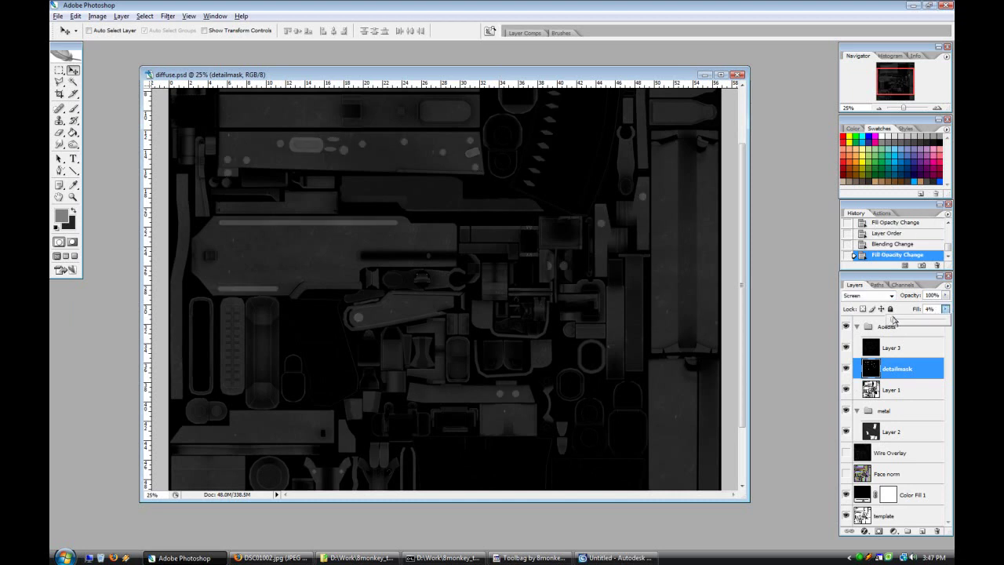
{"action": "left_click", "coordinate": [939, 308]}
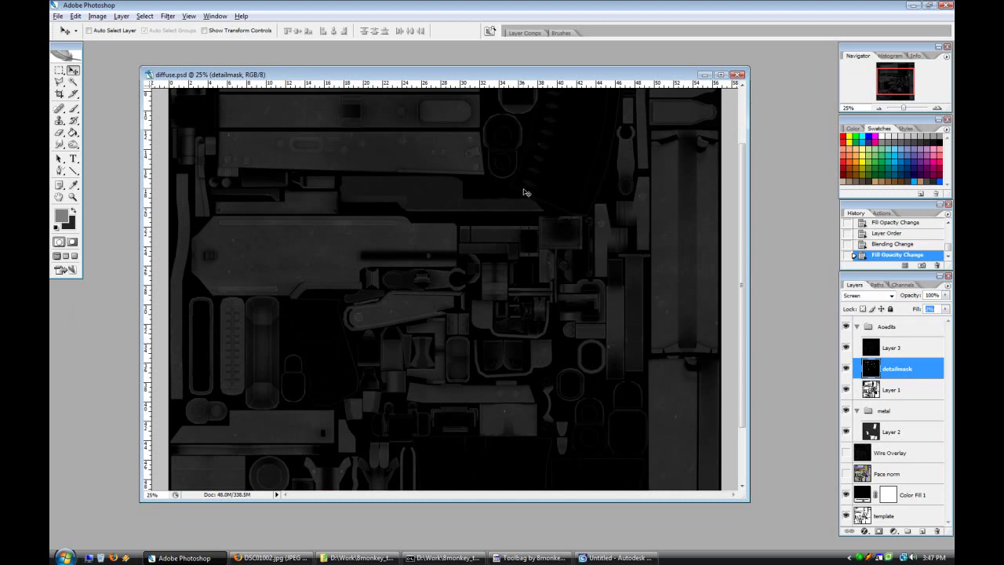
Step: Check the details up close and reduce the detailmask layer's fill to 2%
{"action": "left_click_drag", "start_coordinate": [490, 77], "coordinate": [579, 233]}
{"action": "left_click", "coordinate": [936, 108]}
{"action": "left_click", "coordinate": [936, 108]}
{"action": "scroll", "coordinate": [509, 439], "scroll_direction": "up", "scroll_amount": 1}
{"action": "left_click_drag", "start_coordinate": [417, 231], "coordinate": [390, 111]}
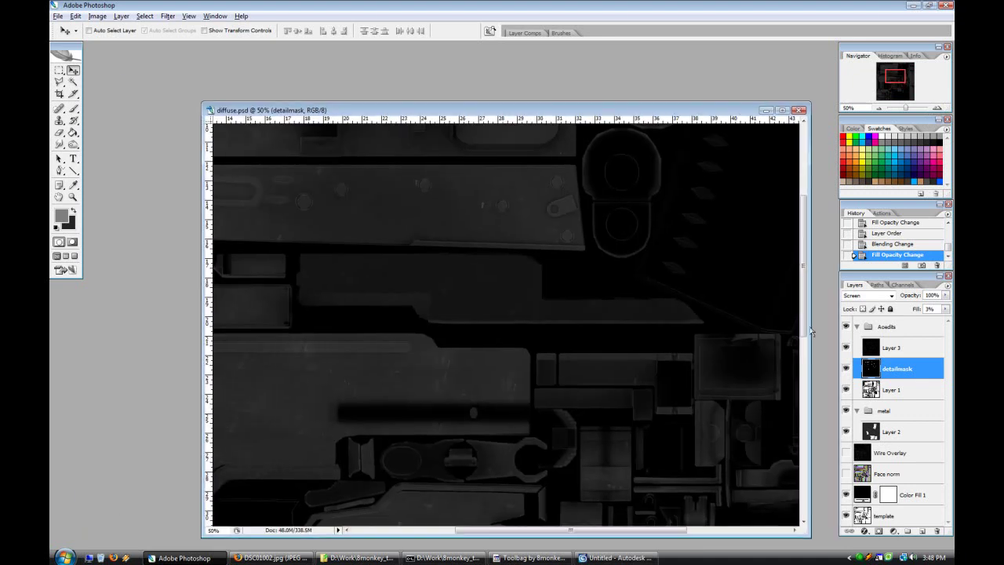
{"action": "left_click", "coordinate": [871, 345], "text": "ctrl"}
{"action": "key", "text": "ctrl+z"}
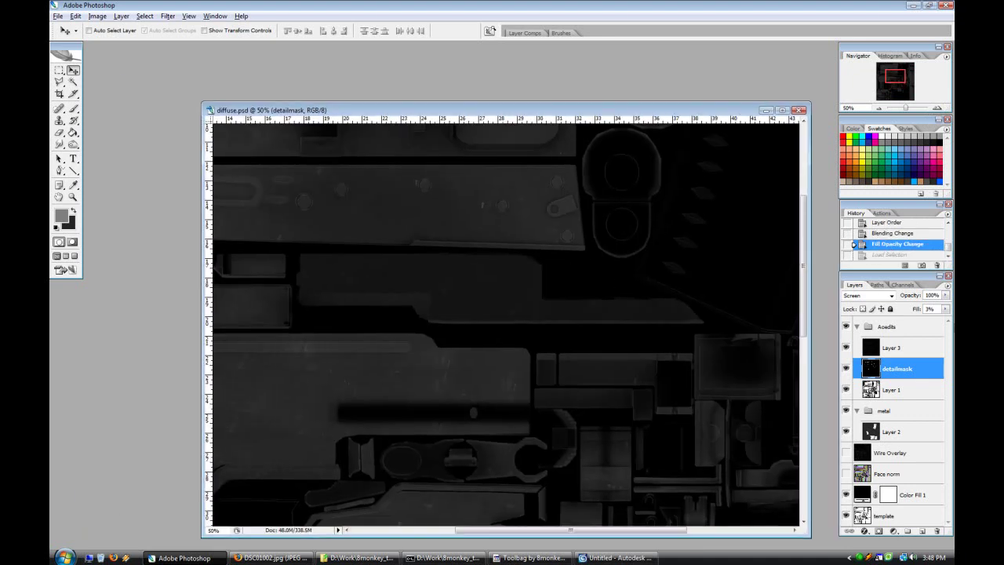
{"action": "key", "text": "Return"}
Step: Add a layer mask to the detailmask layer and choose a size 21 preset for the Brush tool
{"action": "left_click_drag", "start_coordinate": [637, 530], "coordinate": [531, 530]}
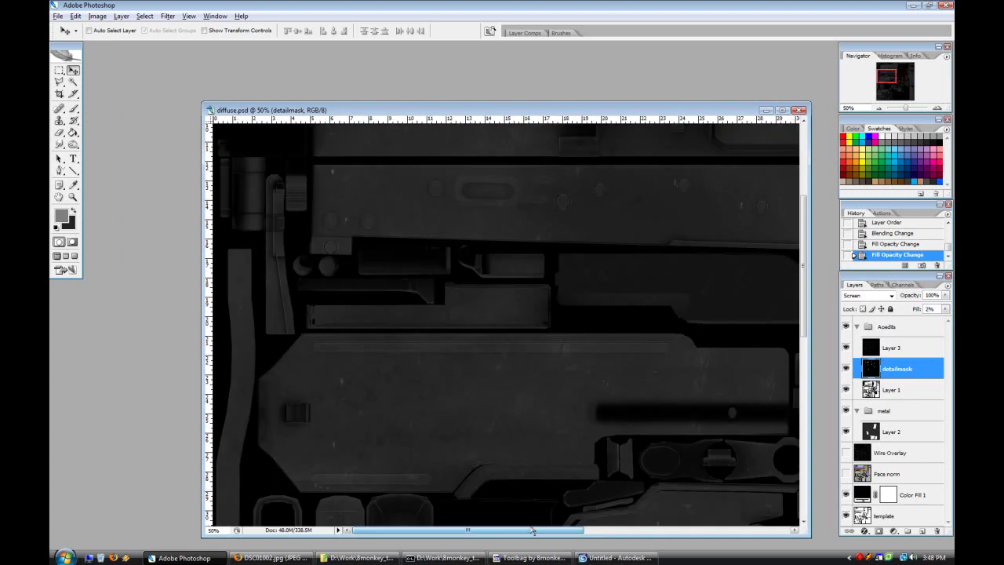
{"action": "left_click", "coordinate": [73, 109]}
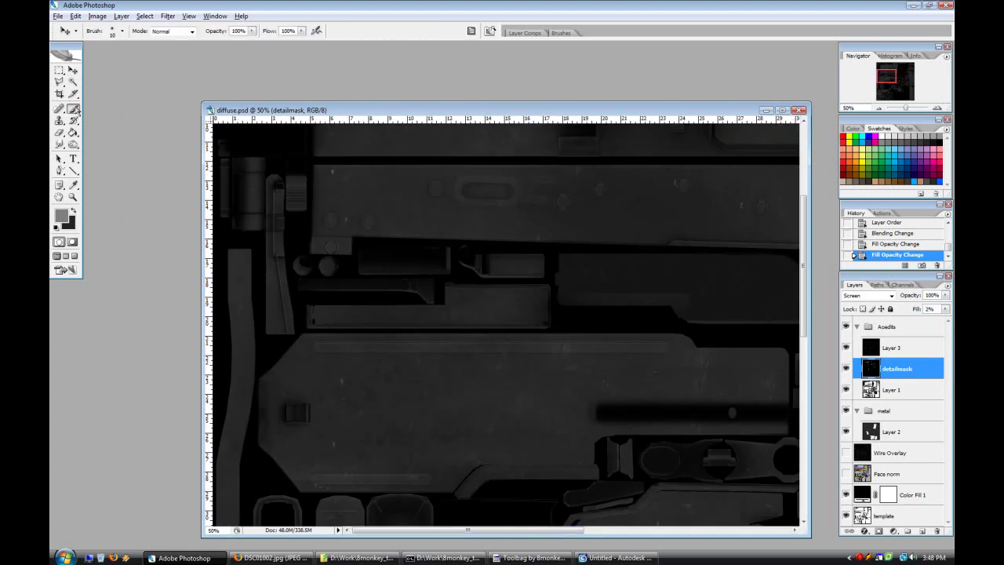
{"action": "left_click", "coordinate": [878, 531]}
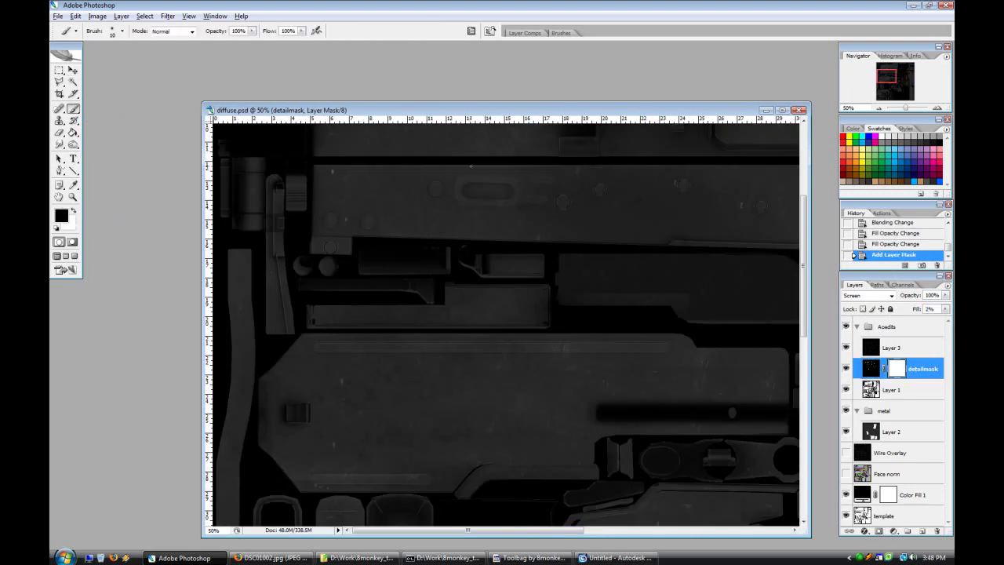
{"action": "left_click", "coordinate": [121, 31]}
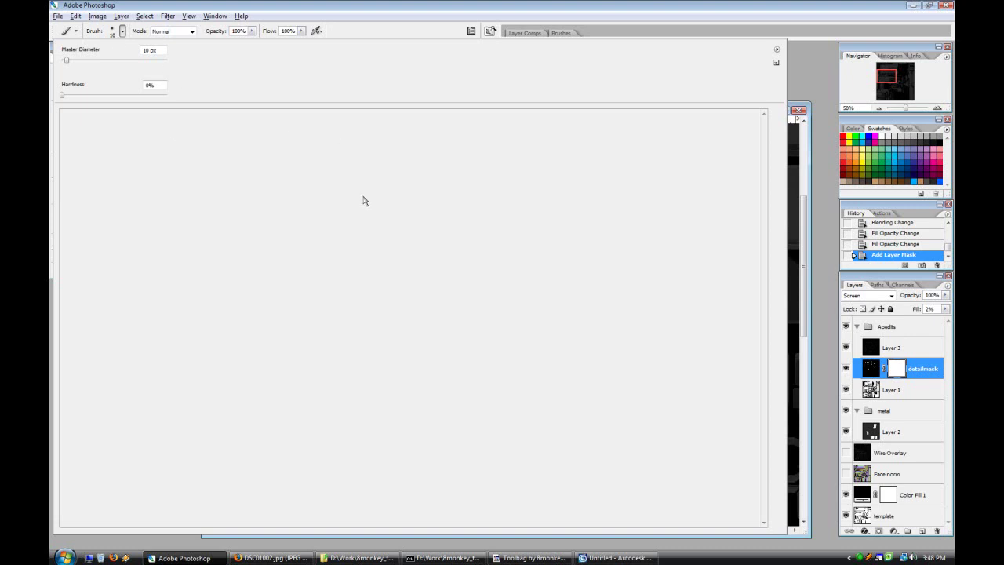
{"action": "double_click", "coordinate": [246, 117]}
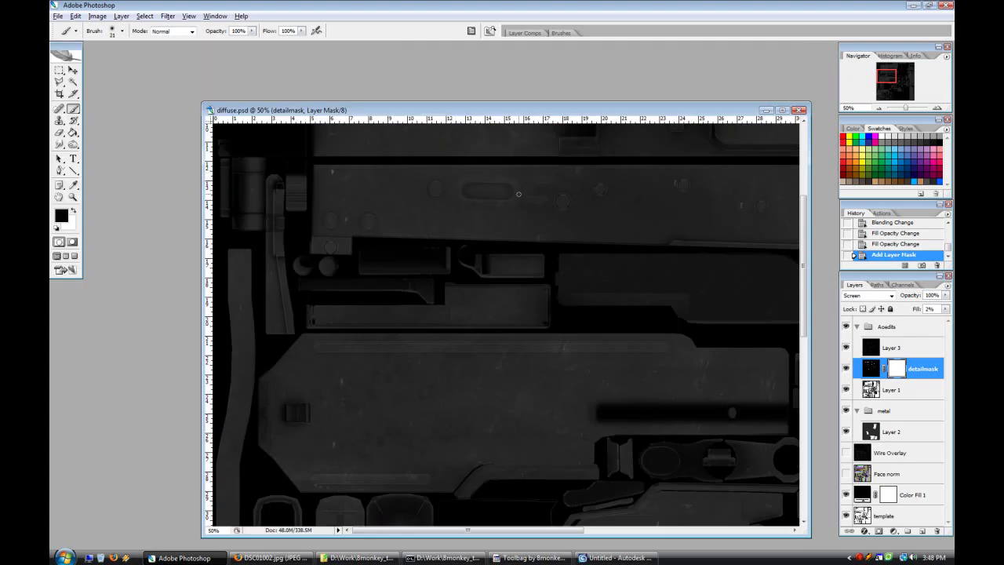
Step: Paint black on the detailmask layer's mask around the slots and round details of the large upper texture panels
{"action": "left_click", "coordinate": [458, 182]}
{"action": "scroll", "coordinate": [498, 253], "scroll_direction": "up", "scroll_amount": 4}
{"action": "key", "text": "ctrl+plus"}
{"action": "key", "text": "ctrl+plus"}
{"action": "scroll", "coordinate": [274, 265], "scroll_direction": "up", "scroll_amount": 2}
{"action": "left_click", "coordinate": [293, 212]}
{"action": "left_click", "coordinate": [425, 229]}
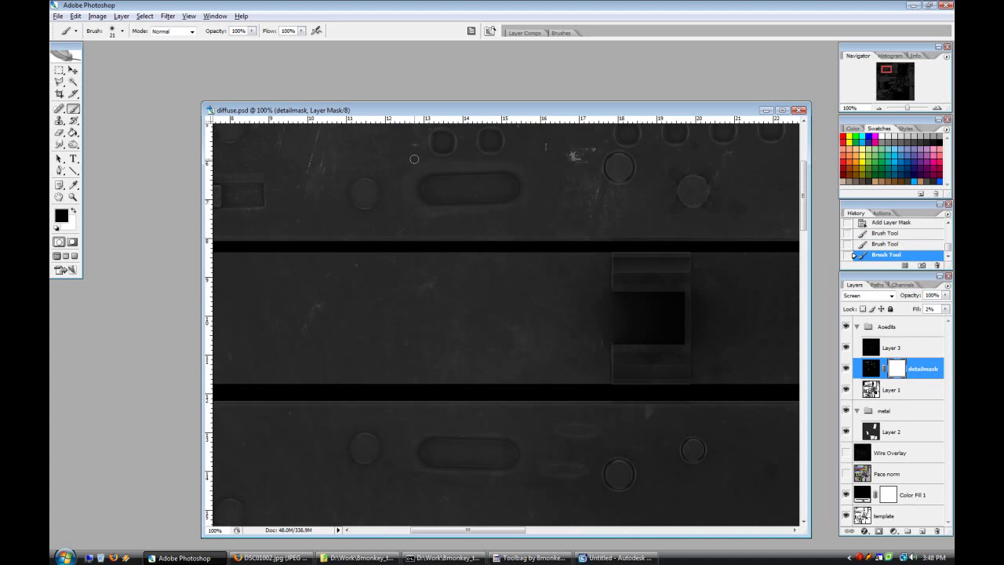
{"action": "left_click", "coordinate": [436, 167]}
{"action": "scroll", "coordinate": [443, 168], "scroll_direction": "left", "scroll_amount": 5}
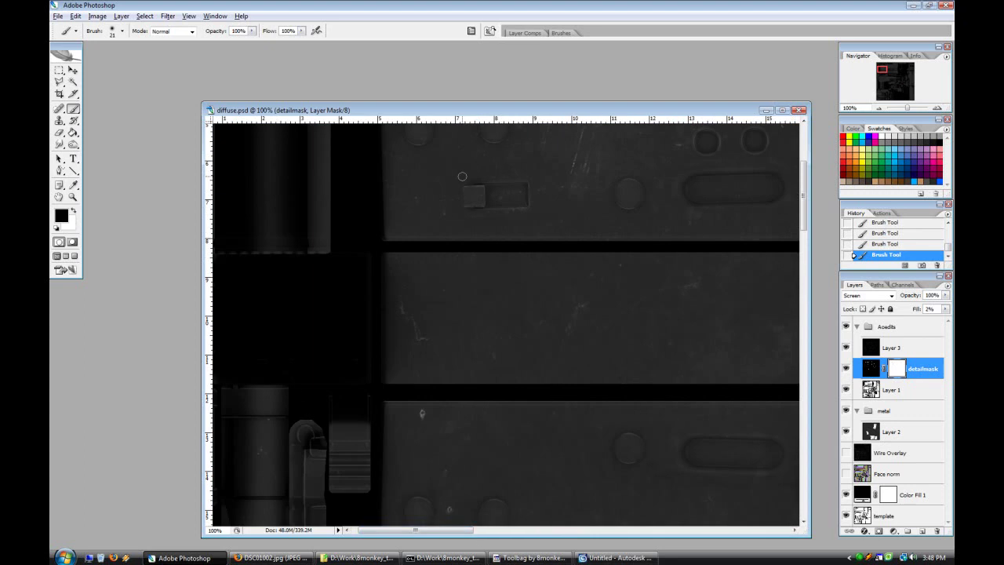
{"action": "scroll", "coordinate": [429, 230], "scroll_direction": "down", "scroll_amount": 3}
{"action": "key", "text": "ctrl+minus"}
{"action": "key", "text": "ctrl+minus"}
{"action": "key", "text": "ctrl+minus"}
{"action": "key", "text": "ctrl+minus"}
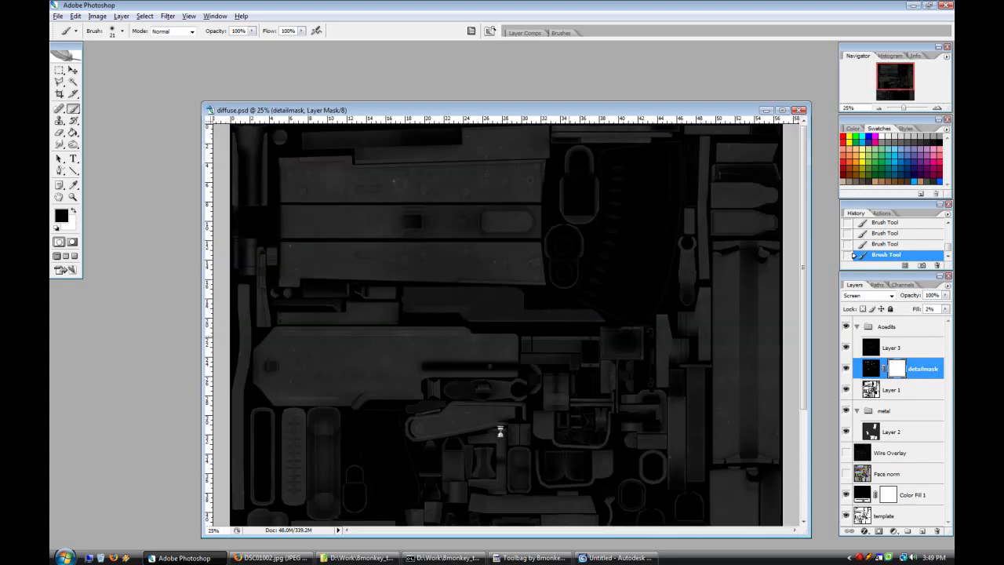
{"action": "scroll", "coordinate": [502, 431], "scroll_direction": "down", "scroll_amount": 4}
{"action": "left_click", "coordinate": [58, 15]}
{"action": "left_click", "coordinate": [524, 6]}
{"action": "left_click", "coordinate": [58, 15]}
{"action": "left_click", "coordinate": [87, 134]}
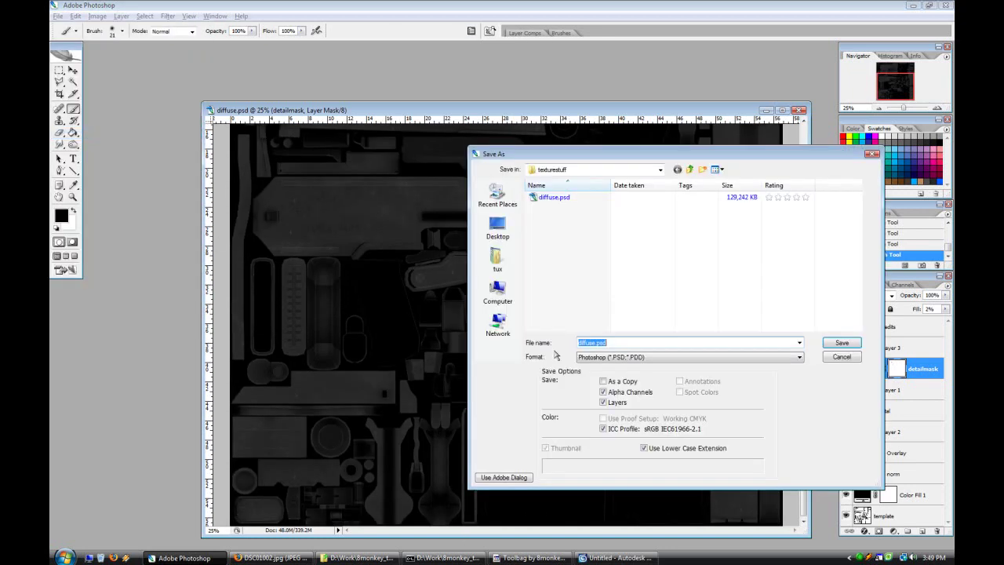
{"action": "left_click", "coordinate": [623, 357]}
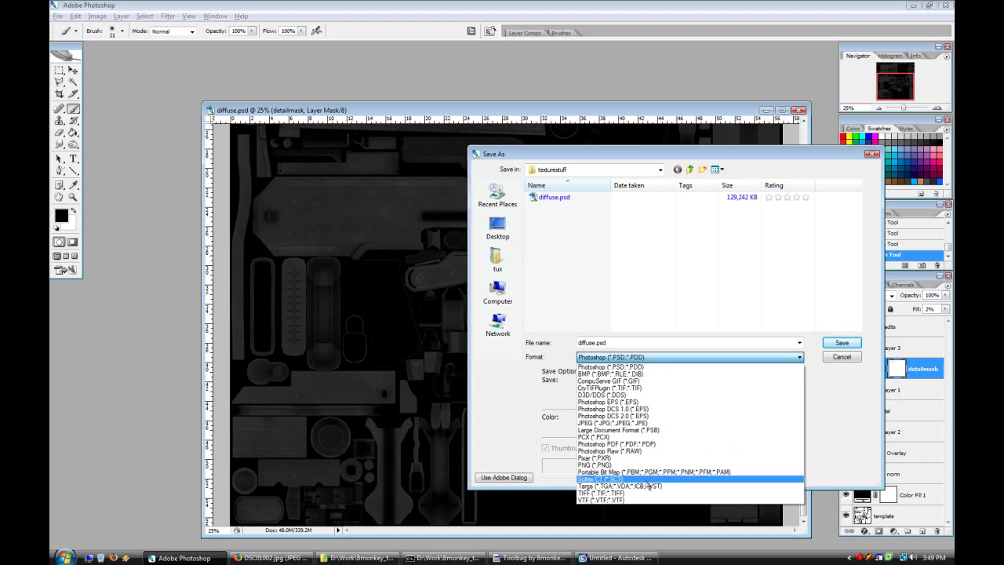
{"action": "left_click", "coordinate": [619, 490]}
{"action": "left_click", "coordinate": [850, 356]}
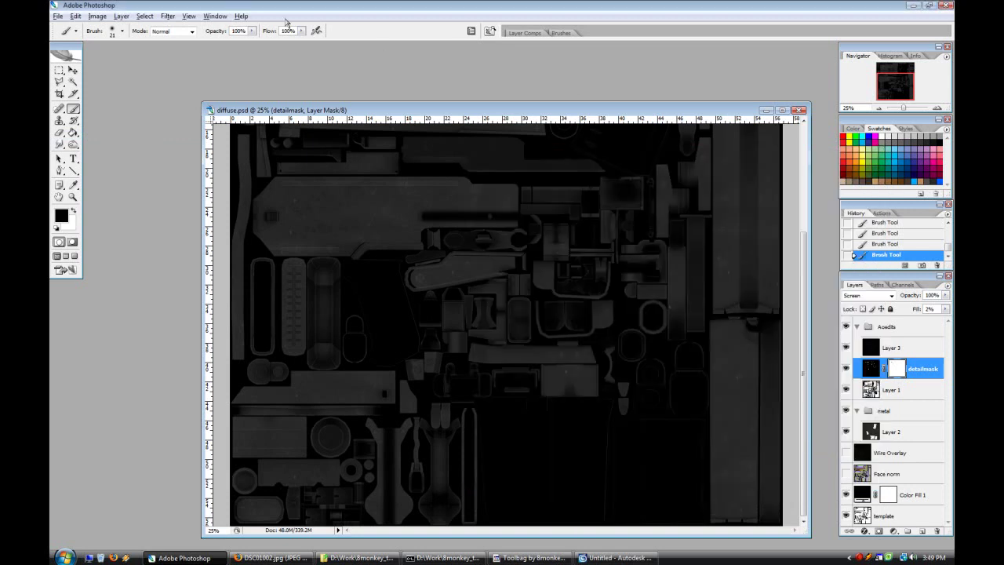
Step: Open the keyboard shortcut settings and examine the shortcuts assigned to the Save As command
{"action": "left_click", "coordinate": [215, 16]}
{"action": "mouse_move", "coordinate": [235, 37]}
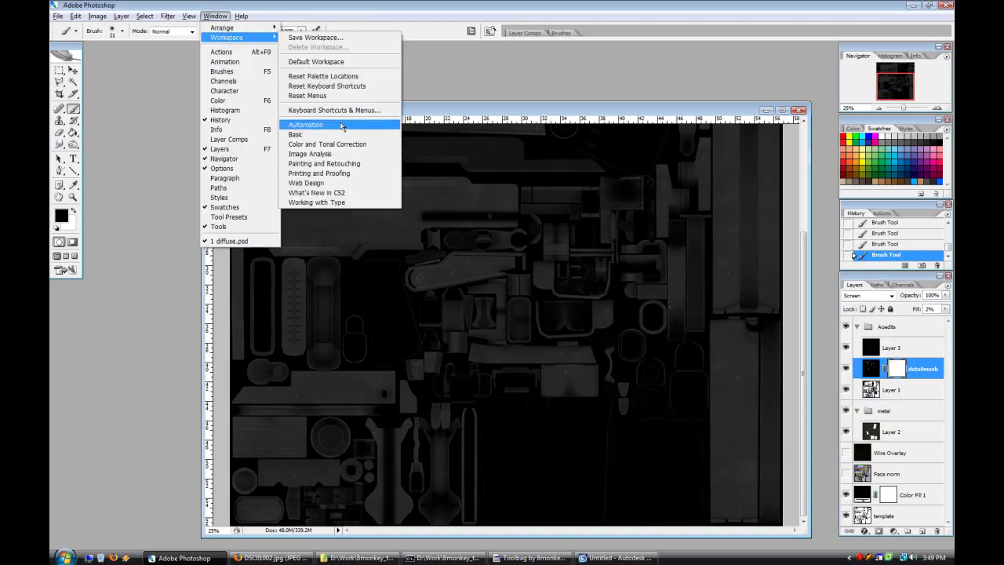
{"action": "left_click", "coordinate": [337, 110]}
{"action": "left_click", "coordinate": [311, 183]}
{"action": "scroll", "coordinate": [381, 240], "scroll_direction": "down", "scroll_amount": 1}
{"action": "scroll", "coordinate": [381, 240], "scroll_direction": "down", "scroll_amount": 1}
{"action": "left_click", "coordinate": [472, 255]}
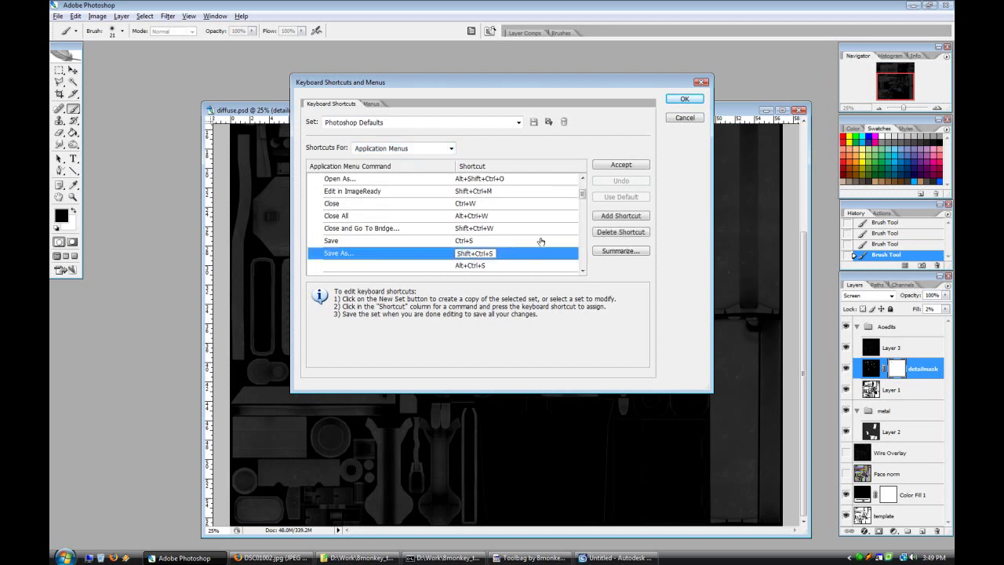
Step: Browse another category of keyboard shortcuts and leave the settings without changes
{"action": "left_click", "coordinate": [418, 149]}
{"action": "left_click", "coordinate": [394, 178]}
{"action": "left_click_drag", "start_coordinate": [583, 186], "coordinate": [585, 263]}
{"action": "left_click", "coordinate": [685, 118]}
Step: Show the recorded actions and select the Set 1 action set
{"action": "left_click", "coordinate": [884, 213]}
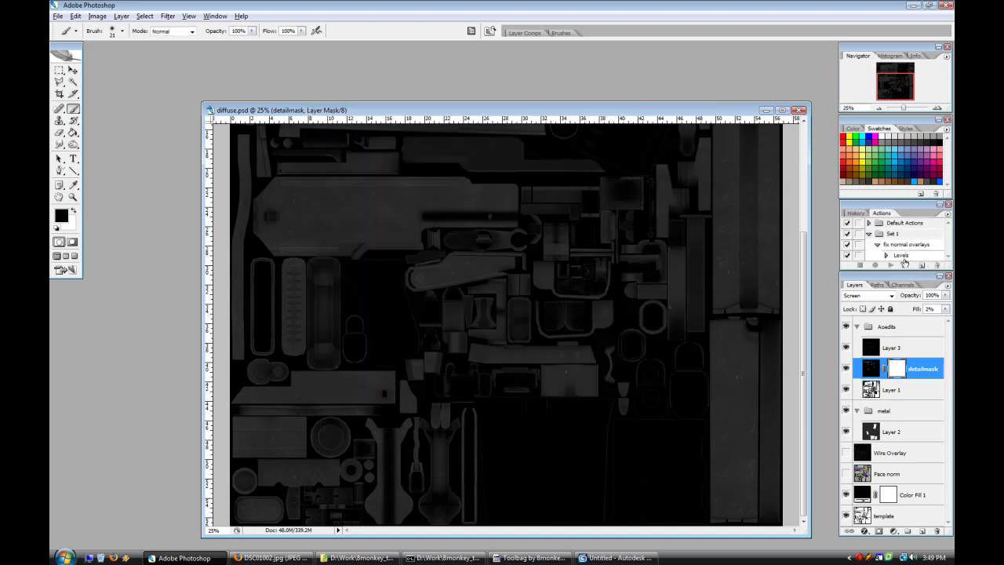
{"action": "left_click", "coordinate": [899, 234]}
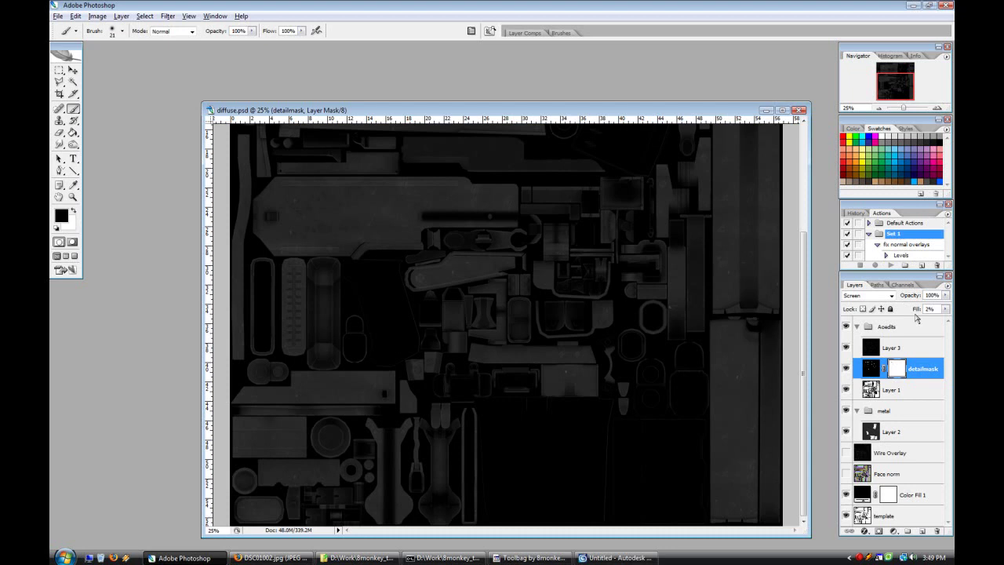
Step: Create an action named "save as tga" in Set 1 and begin recording it
{"action": "left_click", "coordinate": [921, 266]}
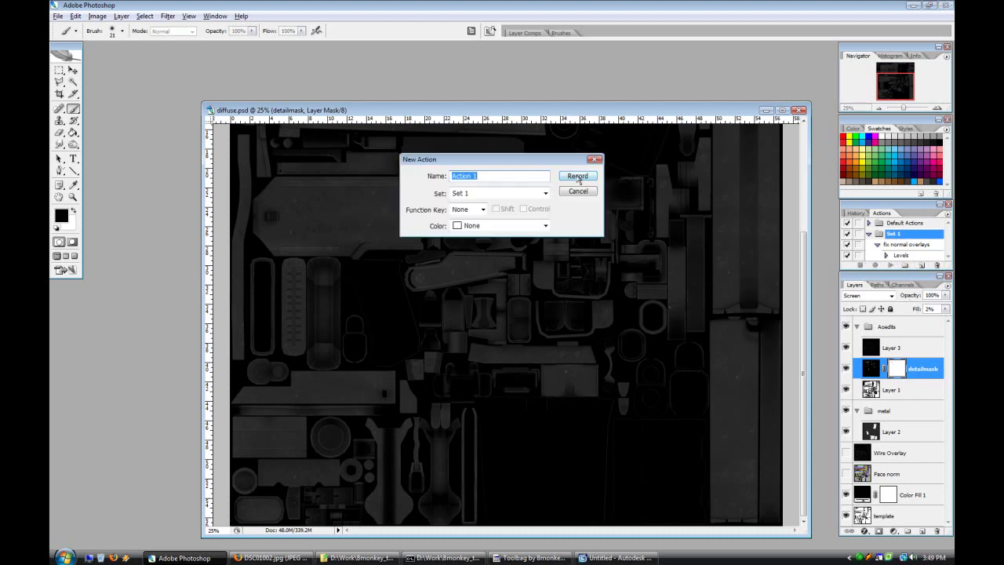
{"action": "type", "text": "save as tga"}
{"action": "key", "text": "Return"}
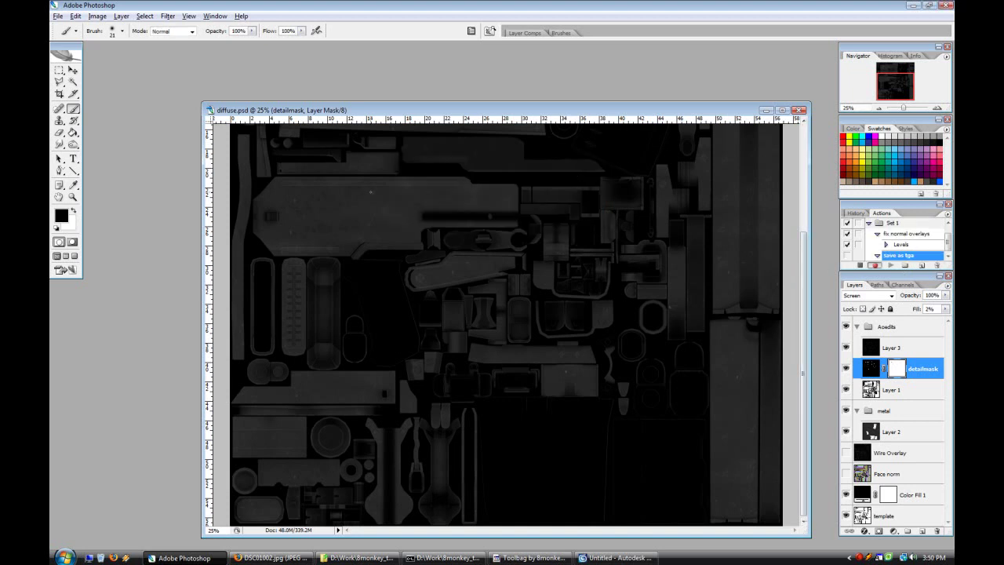
Step: Start saving the texture as diffuse.tga in Targa format and go up to the Work folder
{"action": "left_click", "coordinate": [57, 15]}
{"action": "left_click", "coordinate": [78, 132]}
{"action": "left_click", "coordinate": [798, 357]}
{"action": "left_click", "coordinate": [628, 483]}
{"action": "left_click", "coordinate": [690, 171]}
{"action": "left_click", "coordinate": [691, 170]}
{"action": "left_click", "coordinate": [690, 171]}
{"action": "left_click", "coordinate": [691, 171]}
{"action": "left_click", "coordinate": [691, 171]}
{"action": "double_click", "coordinate": [677, 170]}
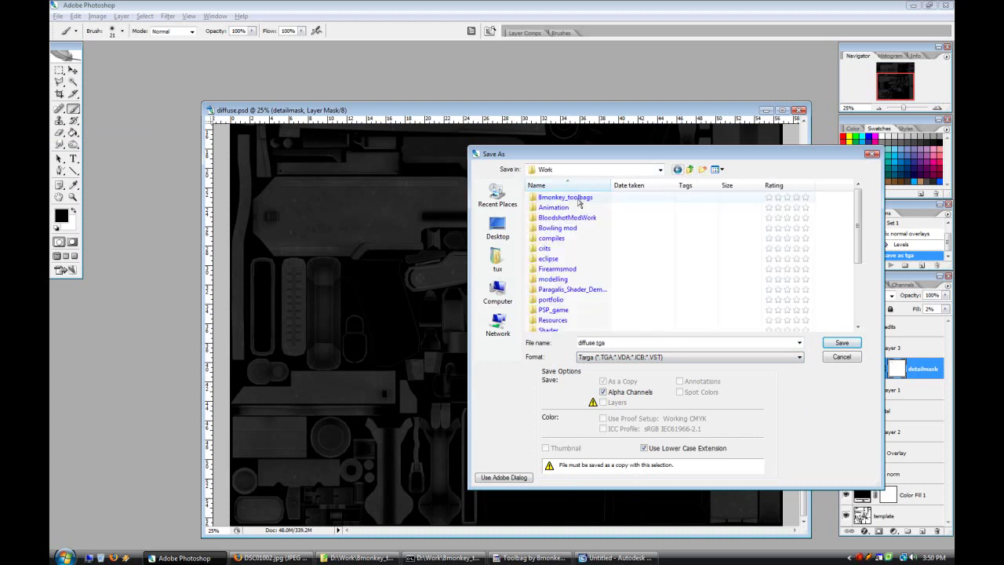
Step: Save diffuse.tga into the weapon's material folder inside 8monkey_toolbags and accept the Targa options
{"action": "double_click", "coordinate": [576, 197]}
{"action": "double_click", "coordinate": [576, 198]}
{"action": "double_click", "coordinate": [588, 198]}
{"action": "double_click", "coordinate": [574, 290]}
{"action": "double_click", "coordinate": [580, 197]}
{"action": "left_click", "coordinate": [841, 343]}
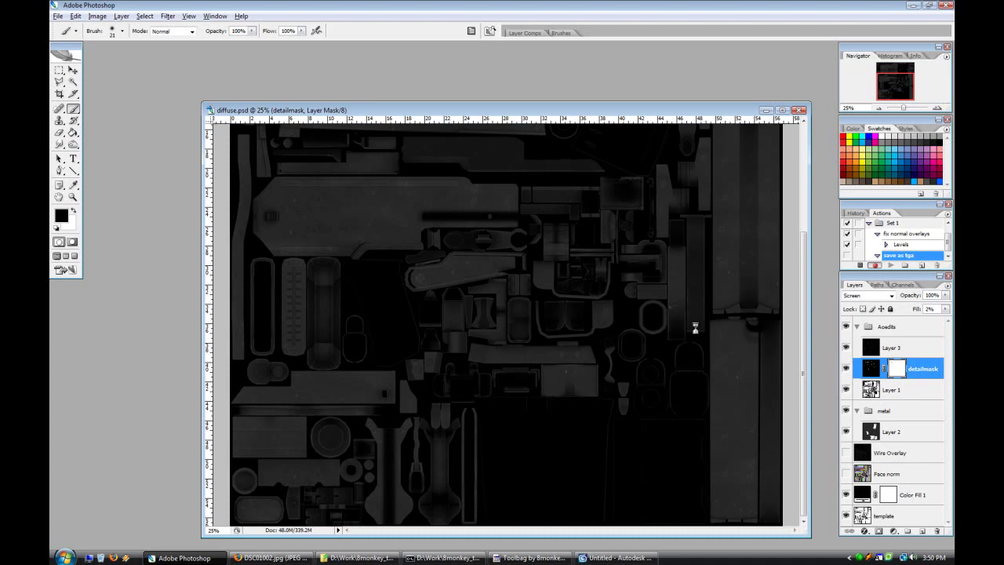
{"action": "left_click", "coordinate": [534, 274]}
Step: Switch to Toolbag and assign diffuse.tga as both the diffuse map and the specular map of the rifle's material
{"action": "key", "text": "alt+Tab"}
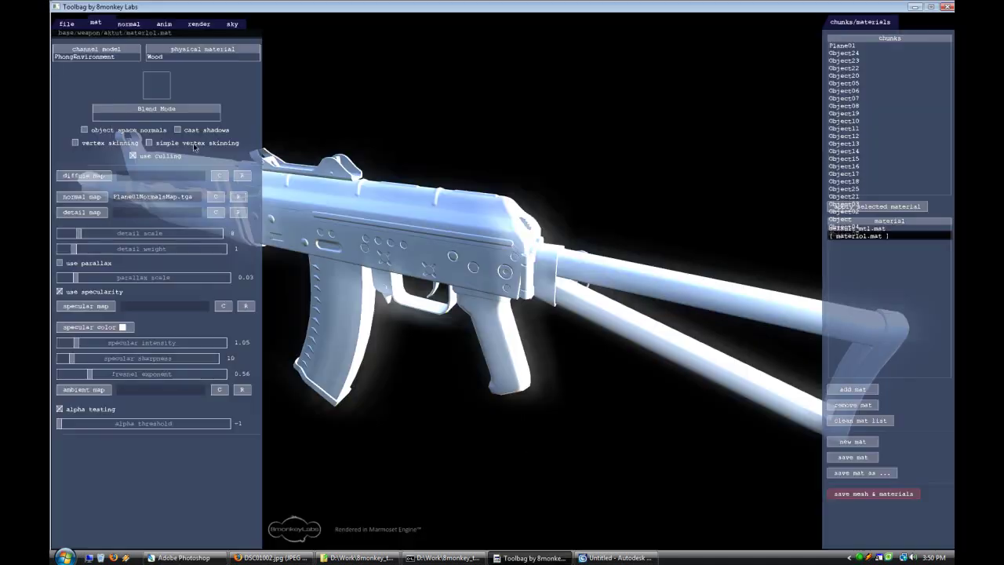
{"action": "left_click", "coordinate": [94, 176]}
{"action": "left_click", "coordinate": [682, 172]}
{"action": "double_click", "coordinate": [687, 164]}
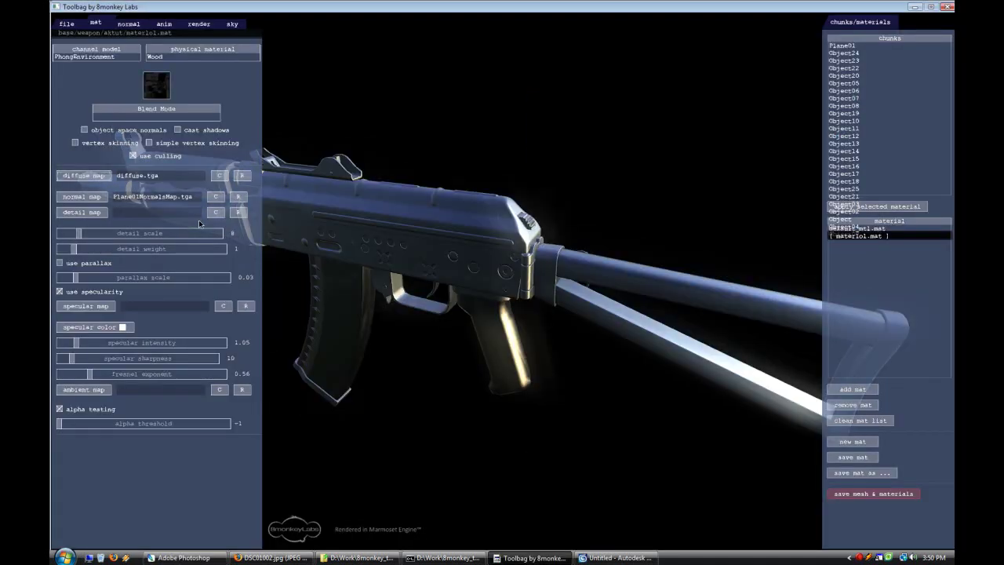
{"action": "left_click", "coordinate": [86, 306]}
{"action": "double_click", "coordinate": [671, 163]}
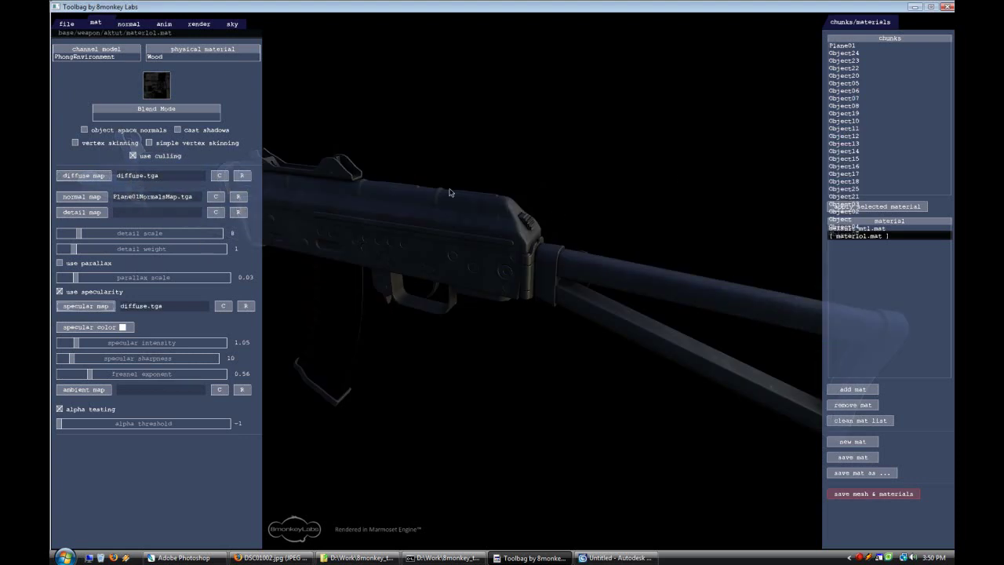
Step: Set the material's specular sharpness to 70.98, fresnel exponent to 1.26 and specular intensity to 0.72 while checking the rifle's highlights
{"action": "mouse_move", "coordinate": [498, 130]}
{"action": "left_mouse_down"}
{"action": "mouse_move", "coordinate": [448, 128]}
{"action": "mouse_move", "coordinate": [385, 146]}
{"action": "mouse_move", "coordinate": [431, 145]}
{"action": "mouse_move", "coordinate": [444, 167]}
{"action": "mouse_move", "coordinate": [394, 146]}
{"action": "mouse_move", "coordinate": [497, 202]}
{"action": "mouse_move", "coordinate": [418, 176]}
{"action": "mouse_move", "coordinate": [611, 253]}
{"action": "mouse_move", "coordinate": [569, 212]}
{"action": "mouse_move", "coordinate": [606, 255]}
{"action": "mouse_move", "coordinate": [650, 264]}
{"action": "mouse_move", "coordinate": [650, 238]}
{"action": "mouse_move", "coordinate": [648, 257]}
{"action": "mouse_move", "coordinate": [664, 262]}
{"action": "mouse_move", "coordinate": [642, 261]}
{"action": "mouse_move", "coordinate": [687, 246]}
{"action": "mouse_move", "coordinate": [902, 294]}
{"action": "mouse_move", "coordinate": [690, 242]}
{"action": "left_mouse_up"}
{"action": "key", "text": "Tab"}
{"action": "left_click_drag", "start_coordinate": [71, 357], "coordinate": [110, 357]}
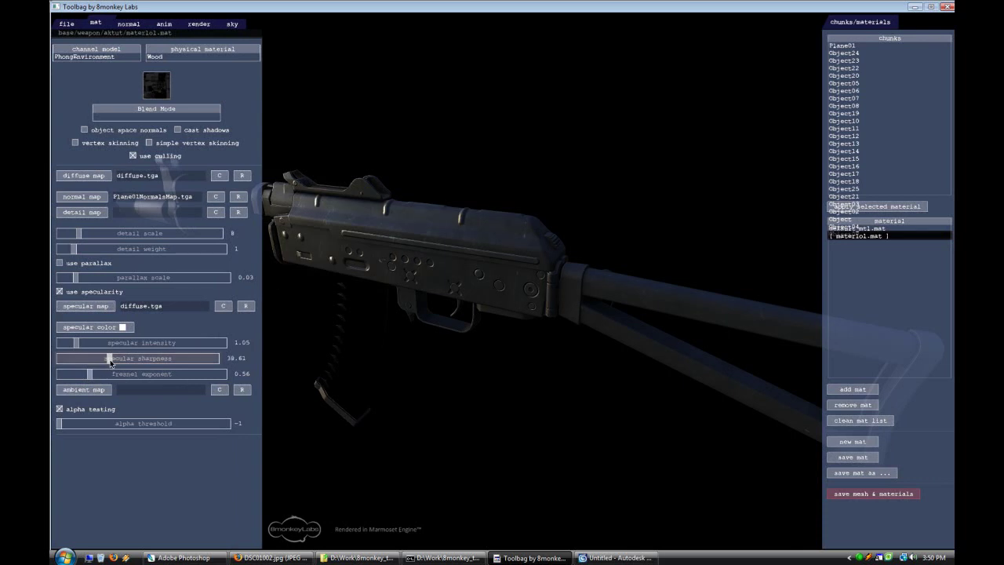
{"action": "left_click_drag", "start_coordinate": [643, 262], "coordinate": [595, 252]}
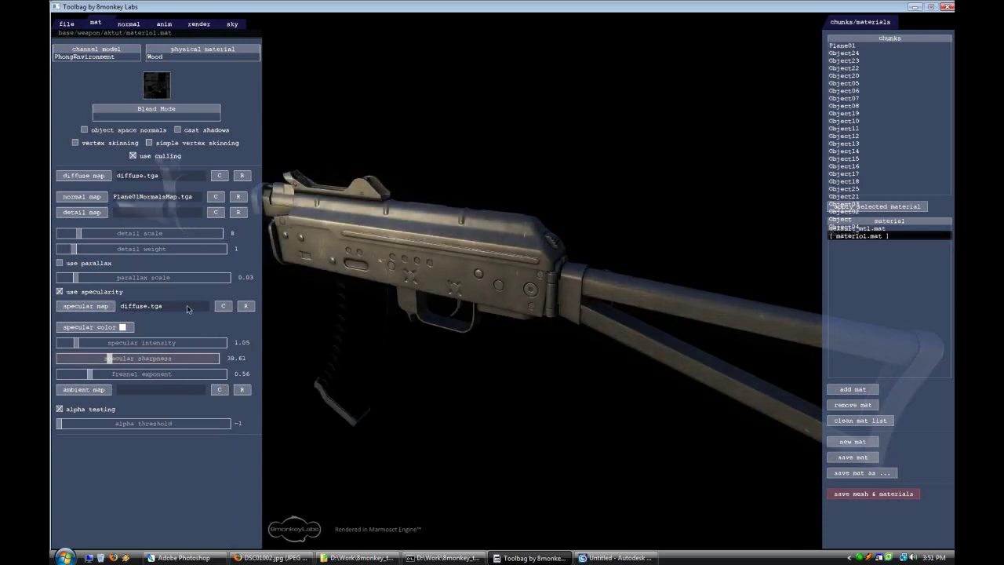
{"action": "mouse_move", "coordinate": [90, 376]}
{"action": "left_mouse_down"}
{"action": "mouse_move", "coordinate": [117, 376]}
{"action": "mouse_move", "coordinate": [59, 374]}
{"action": "mouse_move", "coordinate": [127, 375]}
{"action": "left_mouse_up"}
{"action": "left_click_drag", "start_coordinate": [100, 343], "coordinate": [69, 343]}
{"action": "left_click_drag", "start_coordinate": [518, 289], "coordinate": [581, 297]}
{"action": "left_click_drag", "start_coordinate": [109, 359], "coordinate": [152, 359]}
{"action": "left_click_drag", "start_coordinate": [376, 289], "coordinate": [483, 247]}
{"action": "key", "text": "Tab"}
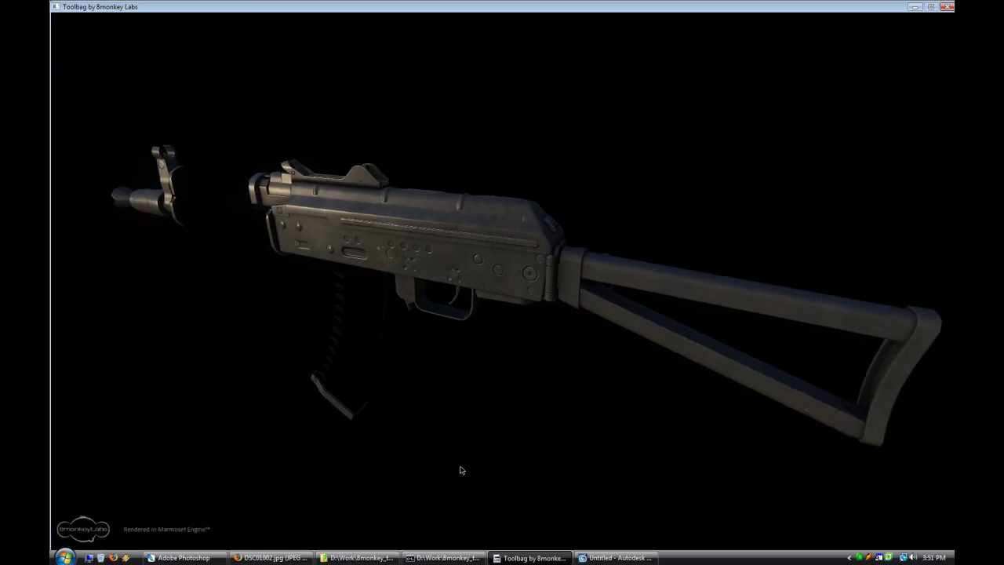
Step: Switch to Photoshop, set the detailmask layer's fill to 5% and save the document
{"action": "left_click", "coordinate": [182, 557]}
{"action": "left_click", "coordinate": [929, 309]}
{"action": "scroll", "coordinate": [931, 310], "scroll_direction": "up", "scroll_amount": 4}
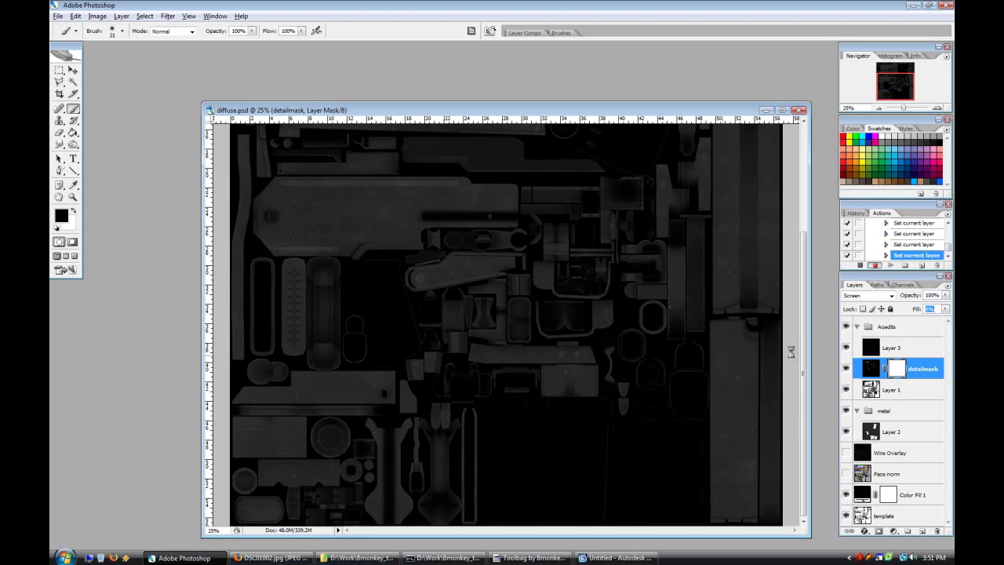
{"action": "key", "text": "ctrl+s"}
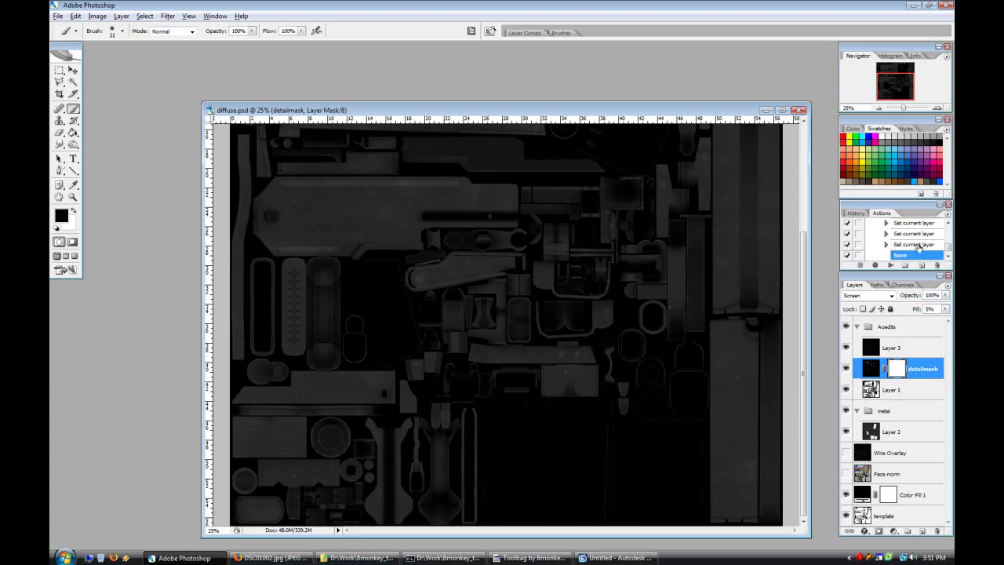
Step: Delete the unwanted steps recorded after the first Save in the save as tga action
{"action": "left_click", "coordinate": [915, 256]}
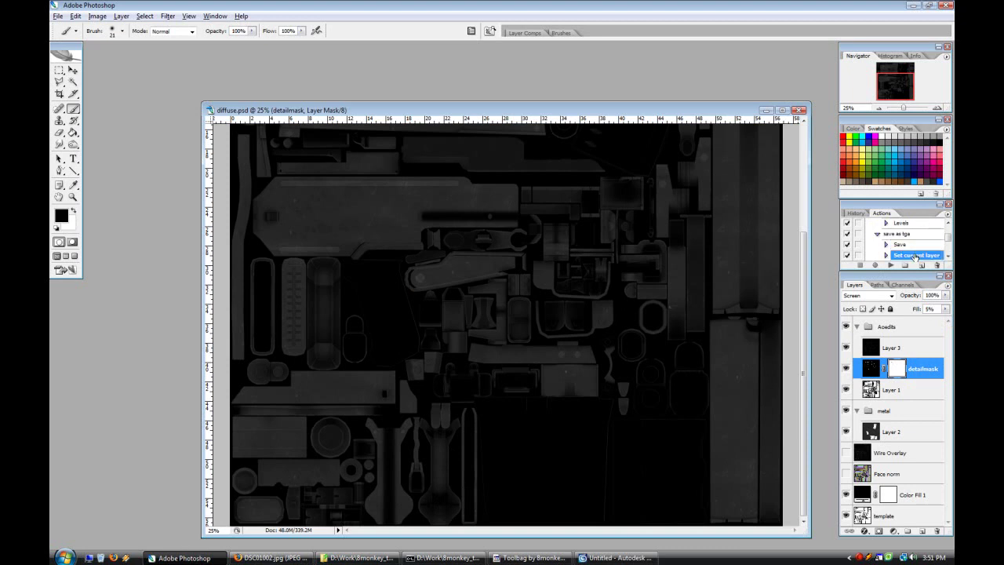
{"action": "scroll", "coordinate": [915, 257], "scroll_direction": "down", "scroll_amount": 1}
{"action": "left_click", "coordinate": [915, 257], "text": "shift"}
{"action": "left_click", "coordinate": [934, 265]}
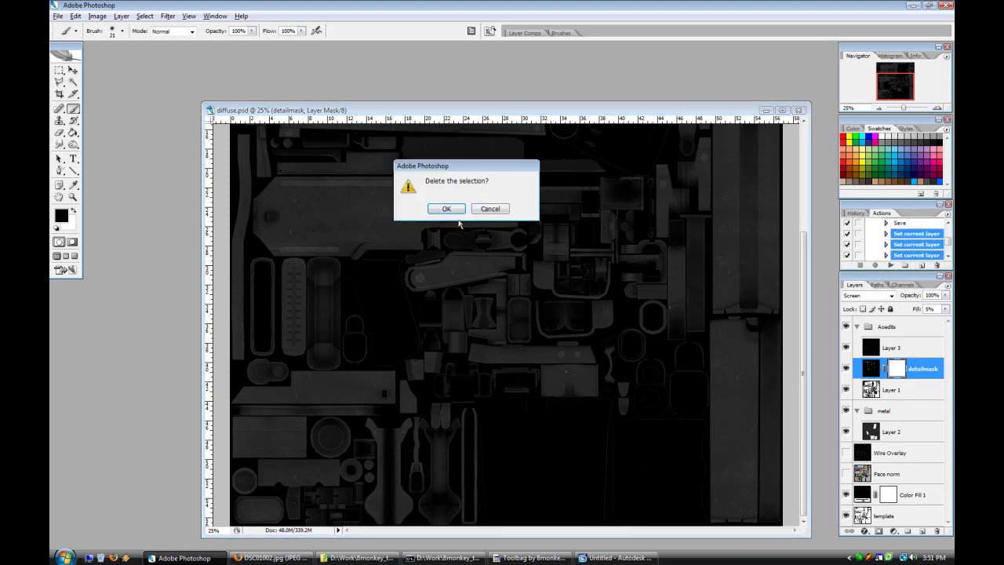
{"action": "key", "text": "Return"}
{"action": "scroll", "coordinate": [906, 256], "scroll_direction": "down", "scroll_amount": 2}
Step: Run the save as tga action and check the rifle with the reloaded maps in Toolbag
{"action": "left_click", "coordinate": [891, 260]}
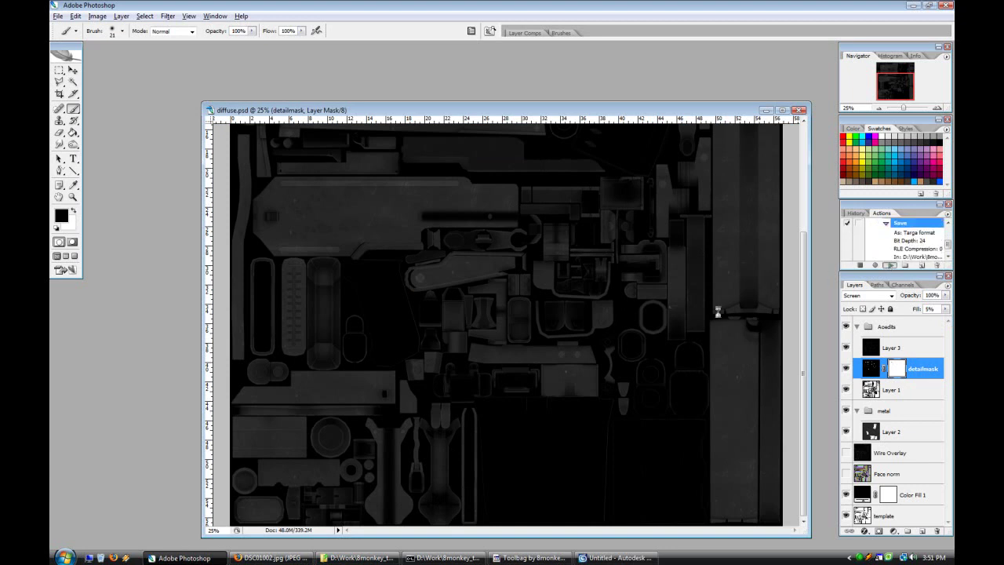
{"action": "left_click", "coordinate": [542, 558]}
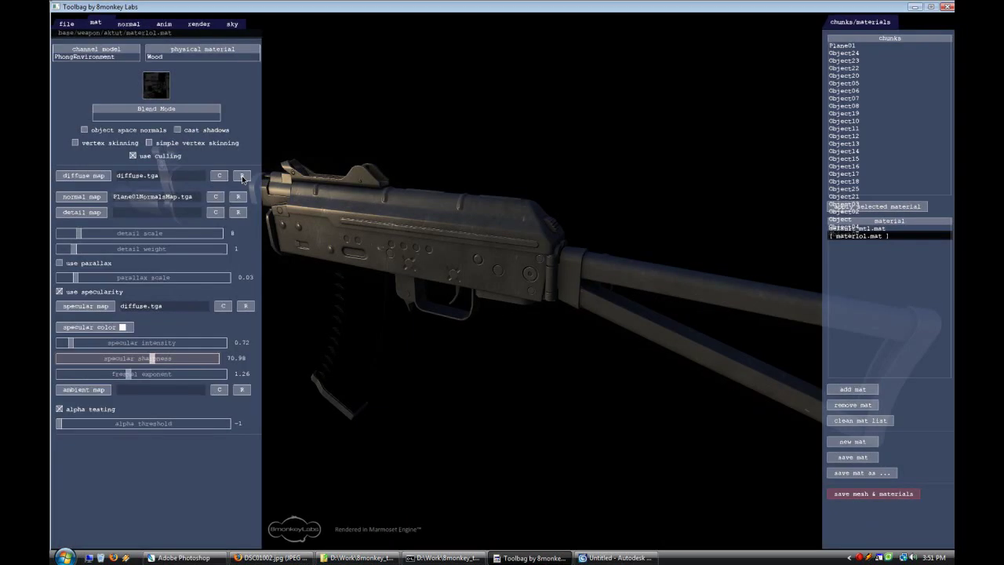
{"action": "left_click_drag", "start_coordinate": [528, 326], "coordinate": [529, 358]}
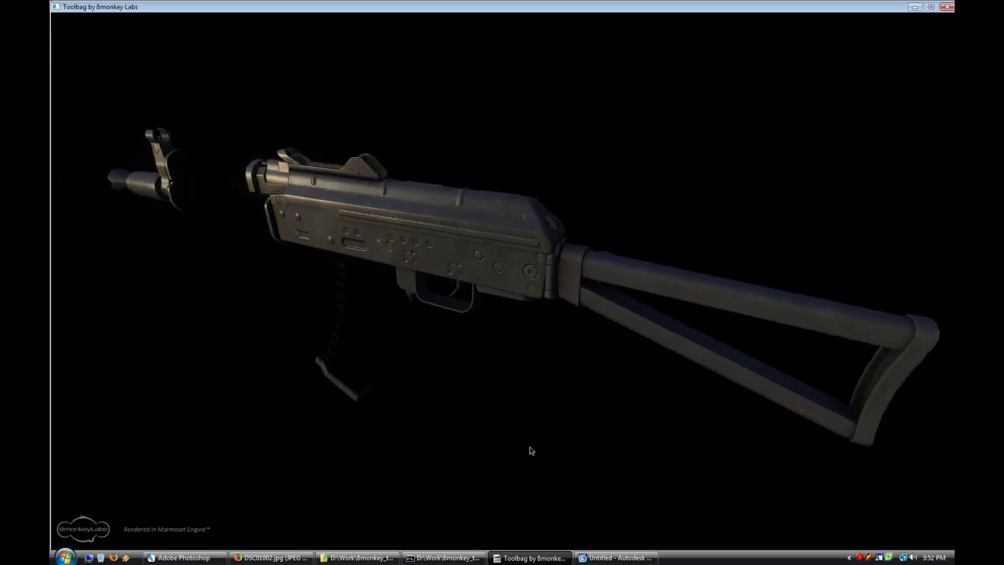
Step: Switch to Firefox and examine the reference photos of the magazines and the rifle's metal finish
{"action": "left_click", "coordinate": [182, 556]}
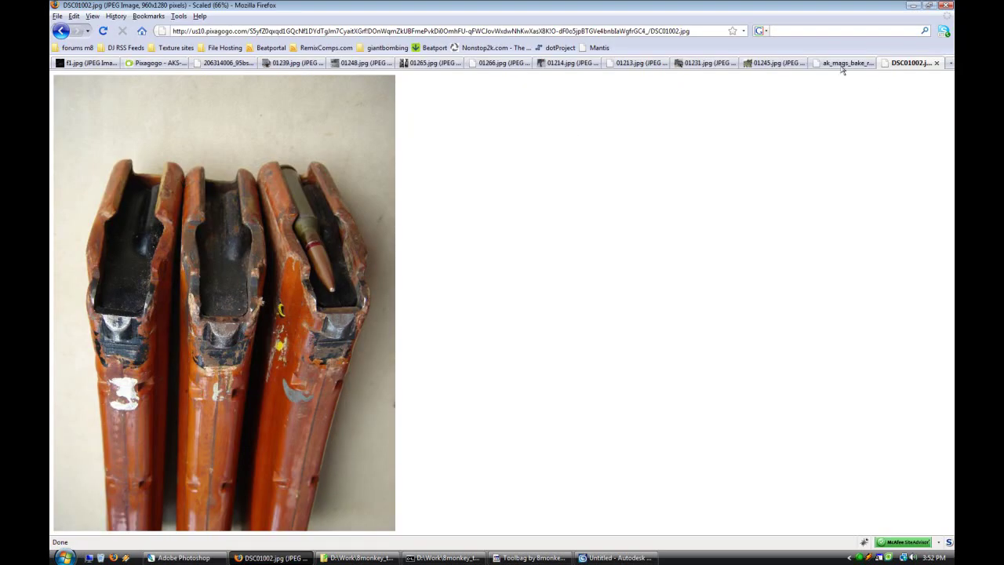
{"action": "left_click", "coordinate": [842, 65]}
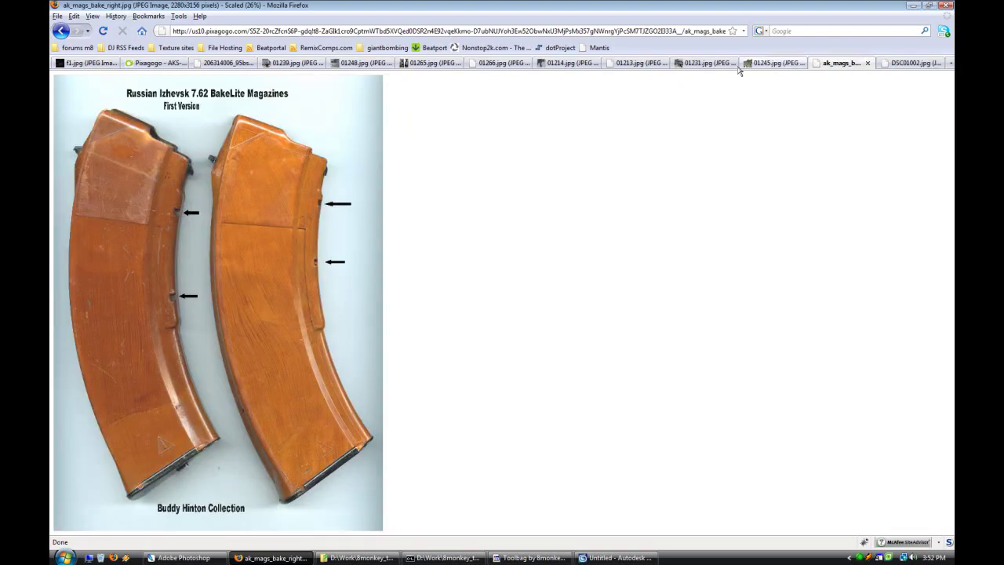
{"action": "left_click", "coordinate": [693, 65]}
{"action": "left_click", "coordinate": [556, 63]}
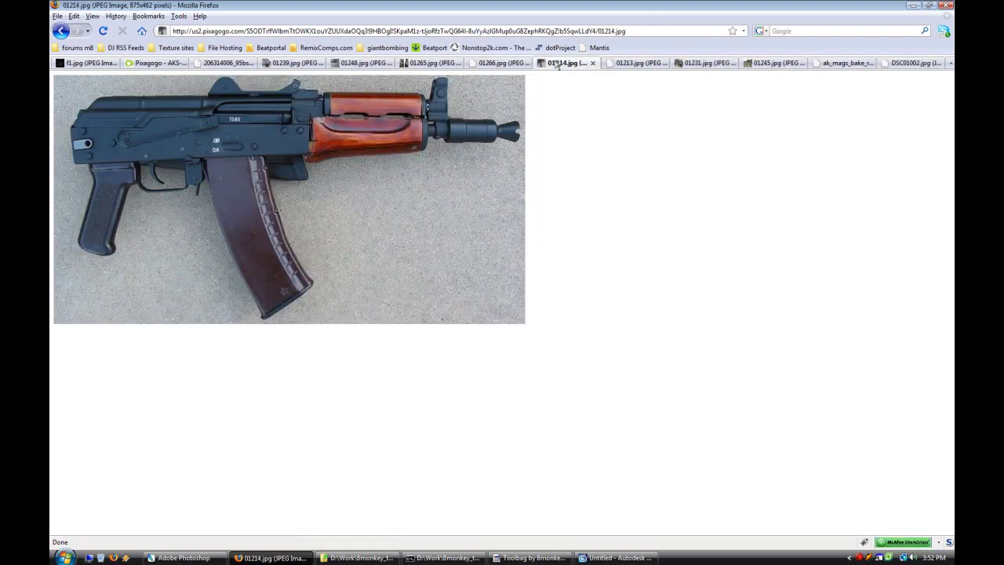
Step: Return to Photoshop and lower the contrast of Layer 2 in the metal group to -59
{"action": "left_click", "coordinate": [213, 559]}
{"action": "left_click", "coordinate": [894, 431]}
{"action": "left_click", "coordinate": [98, 15]}
{"action": "mouse_move", "coordinate": [100, 40]}
{"action": "left_click", "coordinate": [235, 100]}
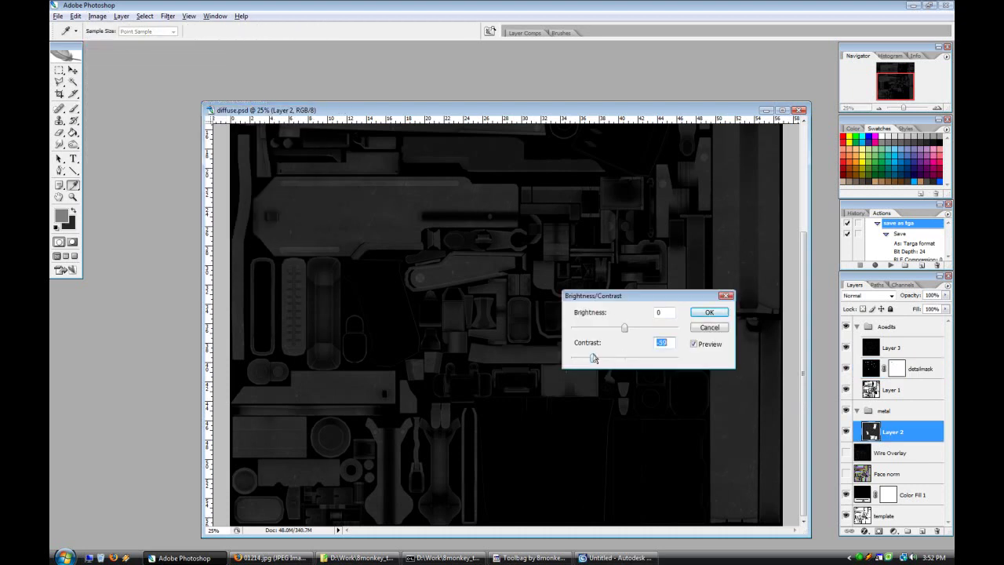
{"action": "left_click", "coordinate": [701, 314]}
Step: Set the detailmask layer's fill to 2% and recheck the rifle with its reloaded maps in Toolbag
{"action": "key", "text": "b"}
{"action": "left_click", "coordinate": [922, 368]}
{"action": "left_click", "coordinate": [616, 558]}
{"action": "left_click", "coordinate": [496, 557]}
{"action": "key", "text": "Escape"}
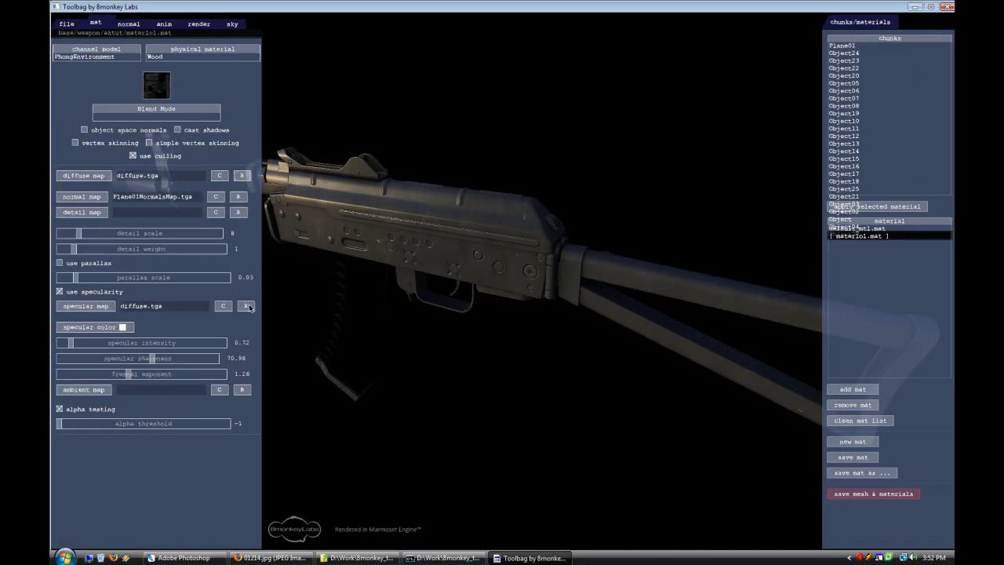
{"action": "key", "text": "Escape"}
{"action": "left_click_drag", "start_coordinate": [504, 418], "coordinate": [512, 397]}
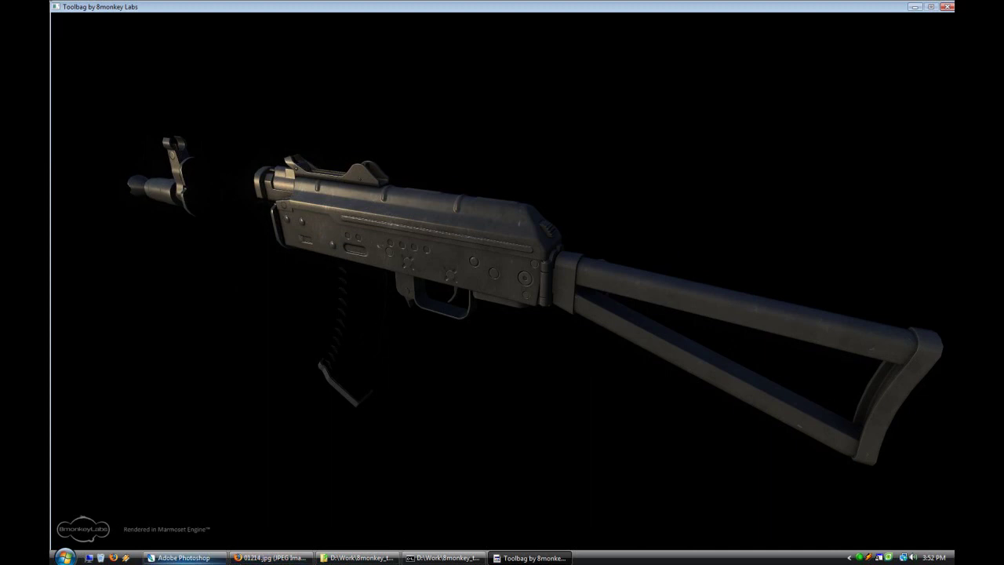
Step: Back in Photoshop with the template layer active, make an elliptical selection around the largest round detail on the upper panel
{"action": "left_click", "coordinate": [181, 558]}
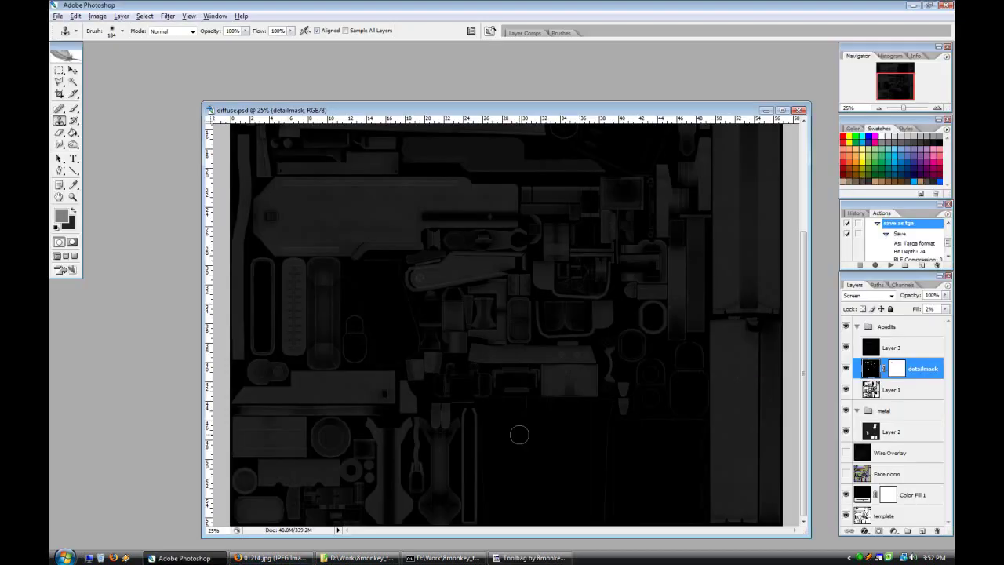
{"action": "left_click", "coordinate": [902, 515]}
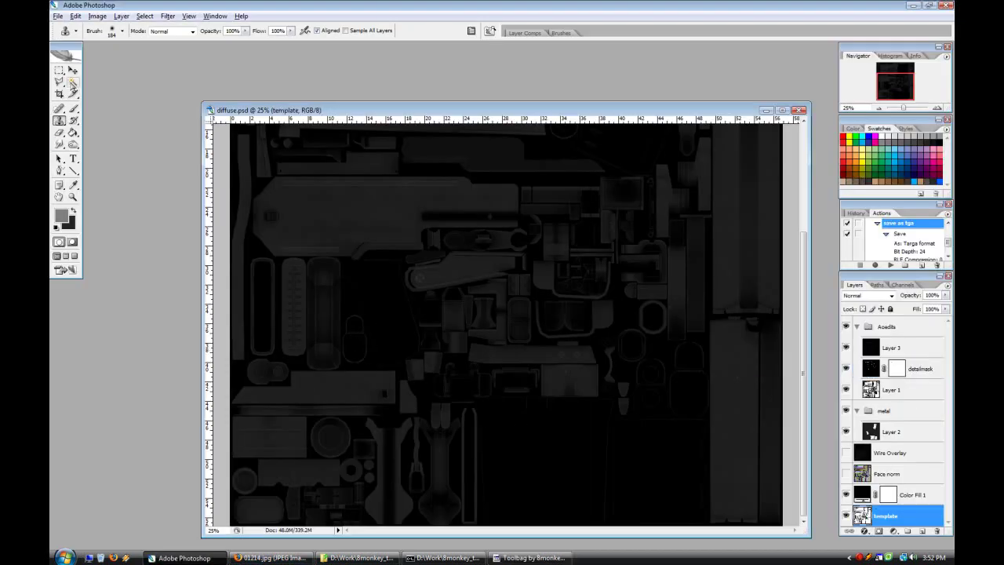
{"action": "left_click", "coordinate": [73, 83]}
{"action": "scroll", "coordinate": [520, 413], "scroll_direction": "up", "scroll_amount": 5}
{"action": "key", "text": "ctrl+plus"}
{"action": "key", "text": "ctrl+plus"}
{"action": "scroll", "coordinate": [566, 432], "scroll_direction": "up", "scroll_amount": 3}
{"action": "left_click_drag", "start_coordinate": [567, 430], "coordinate": [566, 521]}
{"action": "left_click_drag", "start_coordinate": [491, 534], "coordinate": [444, 534]}
{"action": "key", "text": "ctrl+d"}
{"action": "key", "text": "ctrl+plus"}
{"action": "scroll", "coordinate": [675, 345], "scroll_direction": "up", "scroll_amount": 3}
{"action": "left_click_drag", "start_coordinate": [573, 531], "coordinate": [640, 532]}
{"action": "left_click_drag", "start_coordinate": [60, 71], "coordinate": [102, 82]}
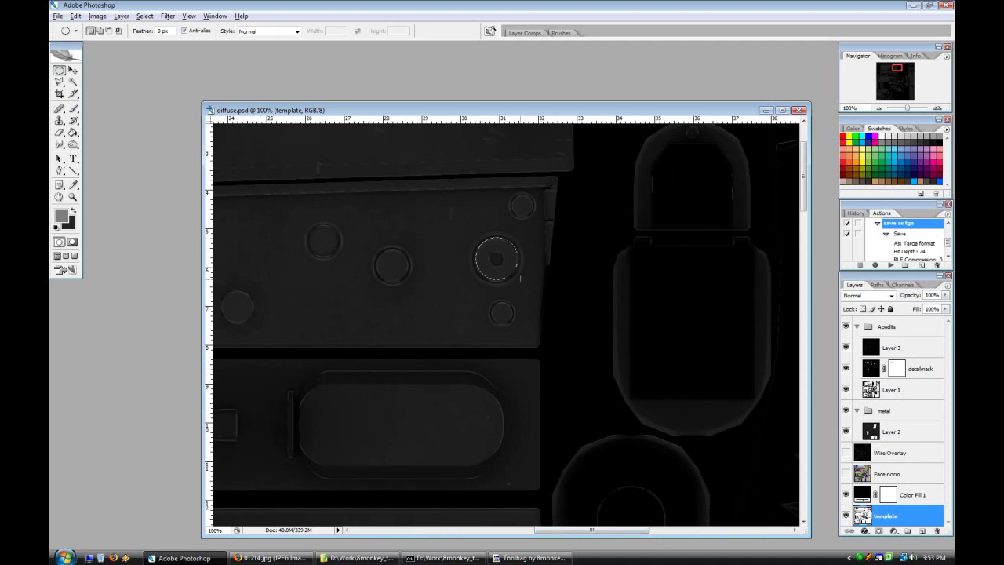
Step: Brighten the selected round detail with a Brightness/Contrast adjustment layer above the detailmask layer
{"action": "left_click", "coordinate": [928, 374]}
{"action": "left_click", "coordinate": [893, 531]}
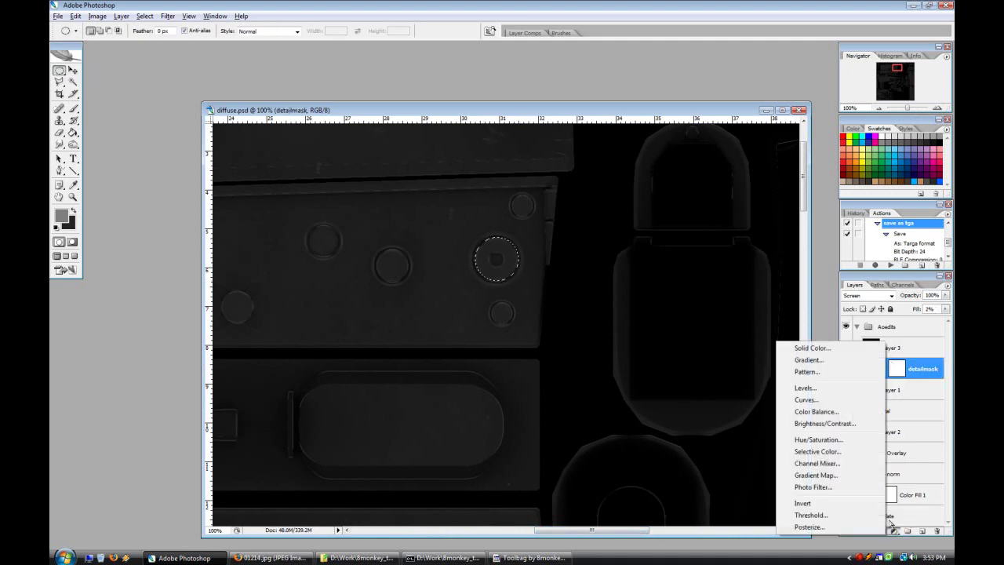
{"action": "left_click", "coordinate": [799, 431]}
{"action": "key", "text": "Return"}
Step: Compare the round detail on the rifle in Toolbag with the brightened one in the Photoshop texture
{"action": "left_click", "coordinate": [529, 557]}
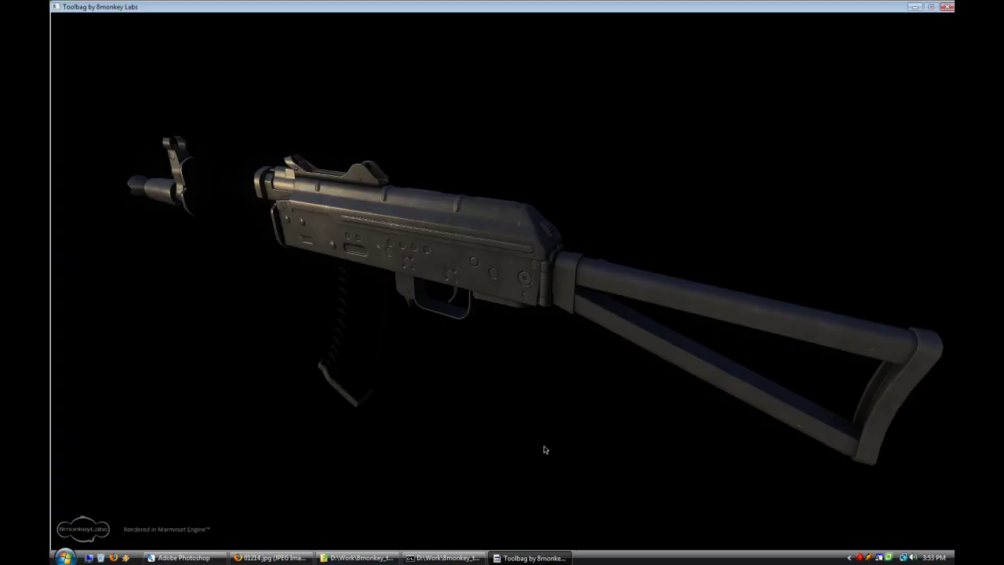
{"action": "left_click", "coordinate": [185, 557]}
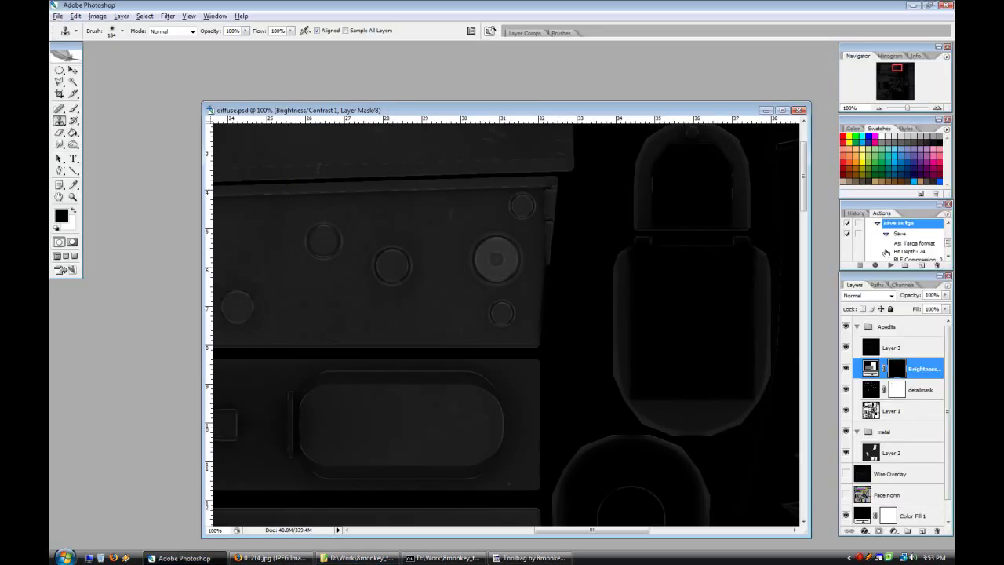
{"action": "left_click", "coordinate": [529, 557]}
{"action": "key", "text": "Tab"}
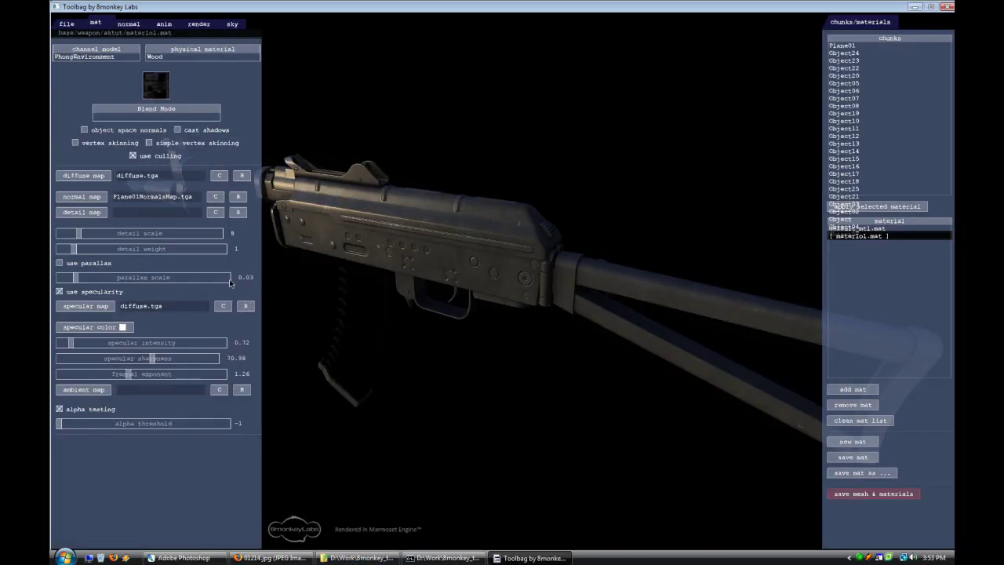
{"action": "left_click", "coordinate": [185, 557]}
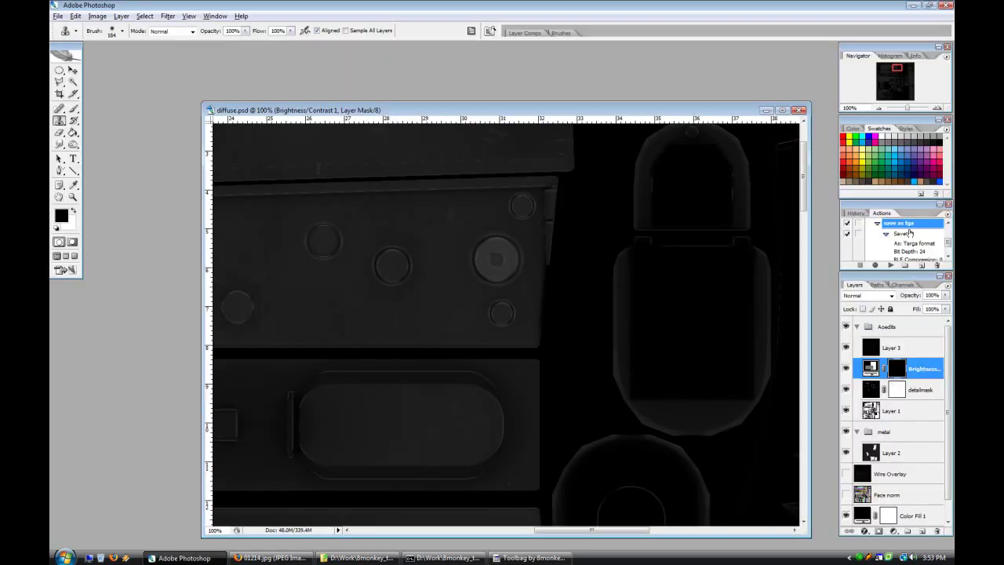
Step: Export the updated texture again with the save as tga action
{"action": "scroll", "coordinate": [902, 249], "scroll_direction": "up", "scroll_amount": 5}
{"action": "scroll", "coordinate": [858, 227], "scroll_direction": "down", "scroll_amount": 3}
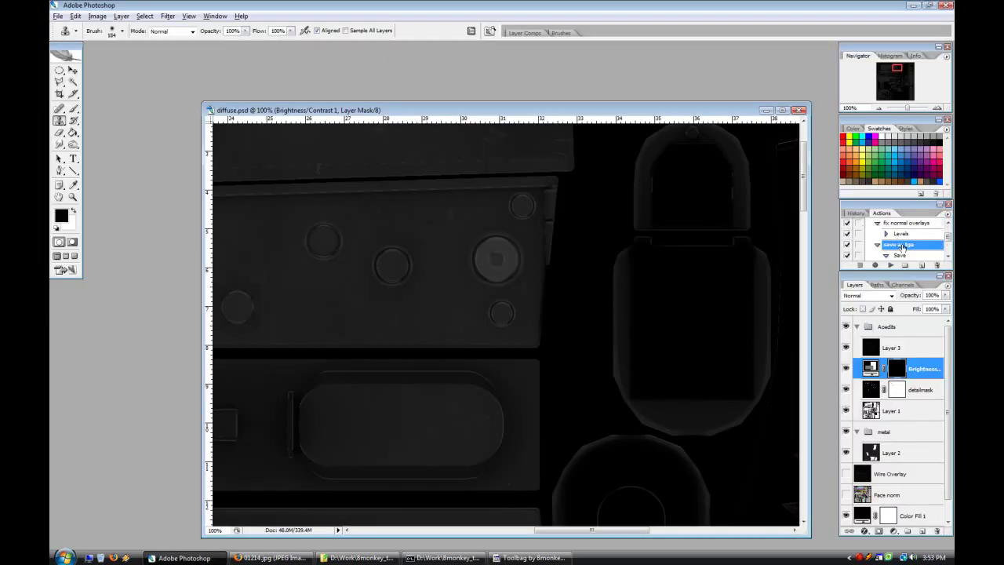
{"action": "scroll", "coordinate": [906, 245], "scroll_direction": "up", "scroll_amount": 2}
{"action": "scroll", "coordinate": [892, 250], "scroll_direction": "down", "scroll_amount": 3}
{"action": "scroll", "coordinate": [882, 252], "scroll_direction": "up", "scroll_amount": 2}
{"action": "scroll", "coordinate": [886, 248], "scroll_direction": "down", "scroll_amount": 1}
{"action": "left_click", "coordinate": [886, 247]}
Step: Switch to Toolbag and assign diffuse copy.tga as both the diffuse map and the specular map
{"action": "key", "text": "alt+Tab"}
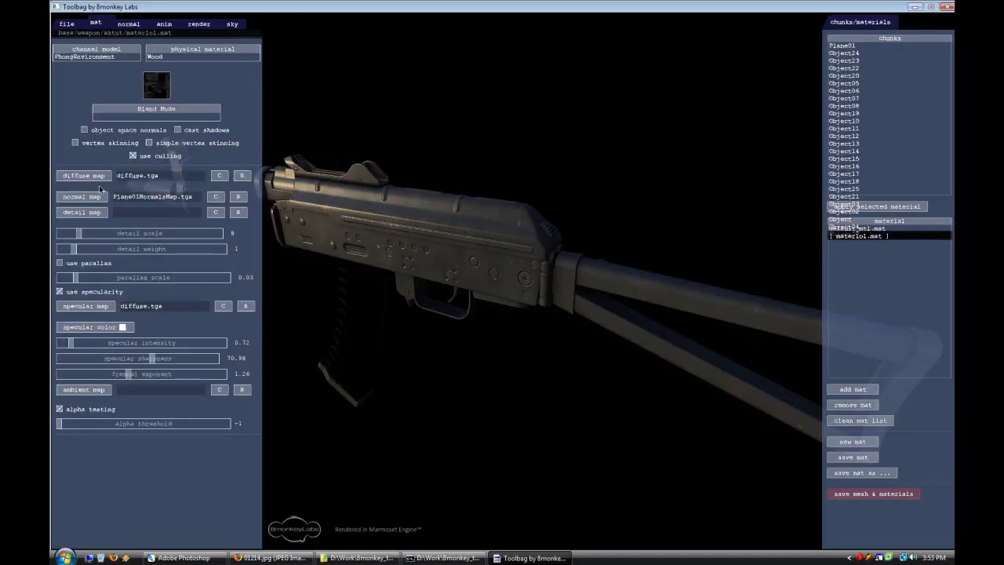
{"action": "left_click", "coordinate": [86, 176]}
{"action": "double_click", "coordinate": [687, 175]}
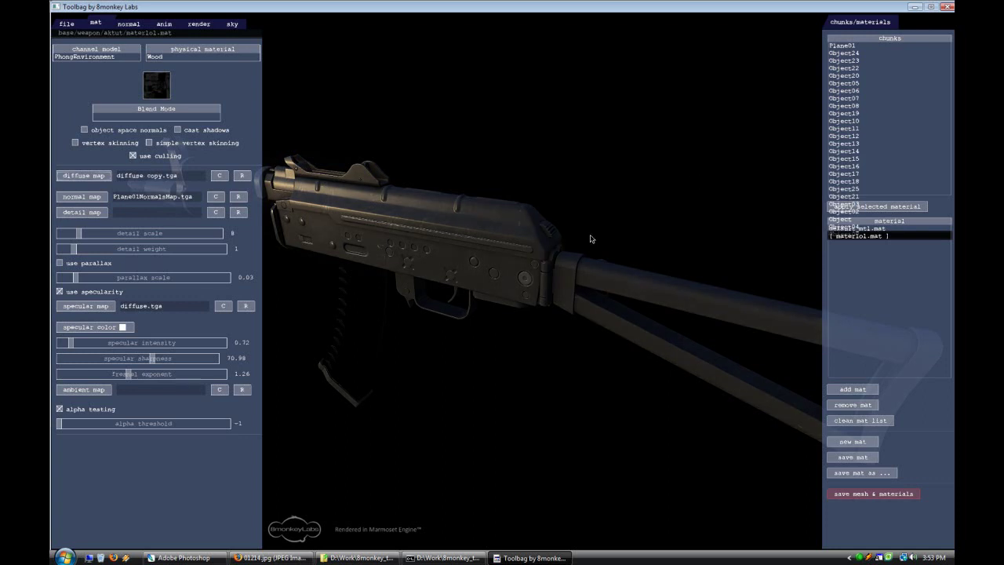
{"action": "left_click", "coordinate": [84, 302]}
{"action": "double_click", "coordinate": [708, 177]}
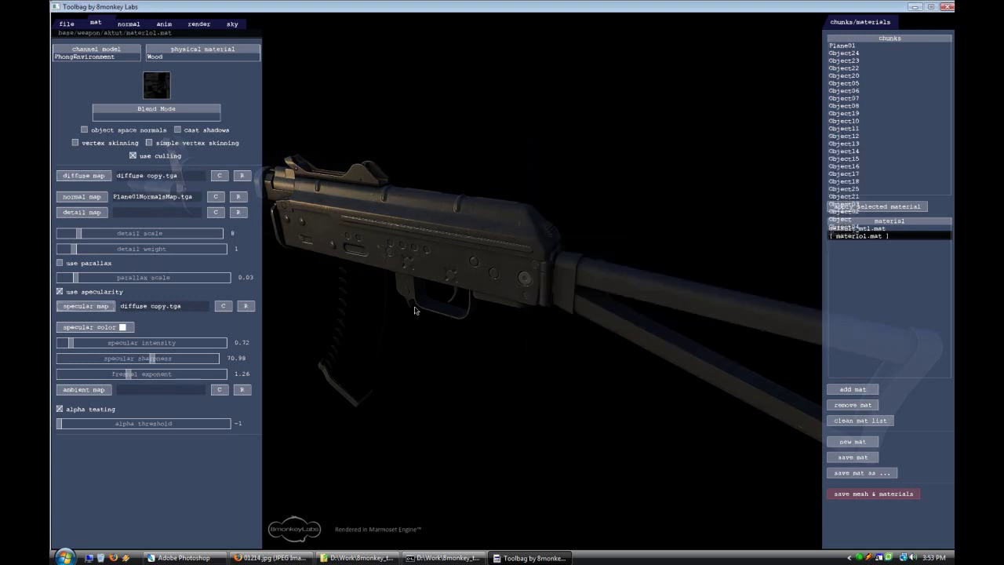
Step: Lower the specular intensity in Toolbag and inspect the rifle with the interface hidden
{"action": "left_click_drag", "start_coordinate": [129, 344], "coordinate": [67, 343]}
{"action": "key", "text": "Tab"}
{"action": "left_click_drag", "start_coordinate": [577, 330], "coordinate": [526, 317]}
Step: Switch to Photoshop and create a layer group named metalgrunge above the metal group
{"action": "left_click", "coordinate": [184, 558]}
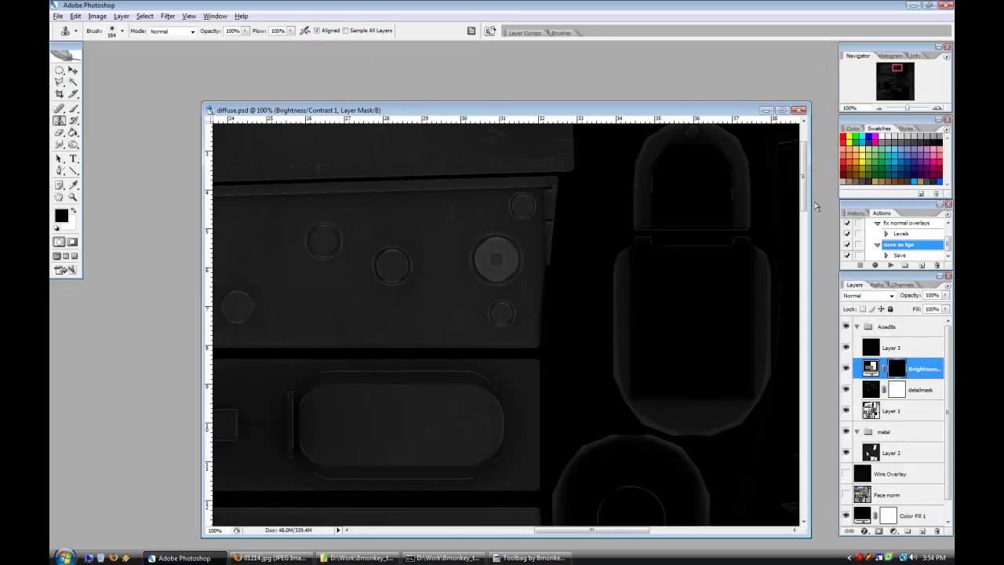
{"action": "left_click", "coordinate": [879, 107]}
{"action": "left_click", "coordinate": [878, 107]}
{"action": "left_click", "coordinate": [879, 107]}
{"action": "left_click_drag", "start_coordinate": [802, 171], "coordinate": [802, 208]}
{"action": "left_click_drag", "start_coordinate": [533, 530], "coordinate": [429, 530]}
{"action": "left_click", "coordinate": [938, 107]}
{"action": "left_click", "coordinate": [939, 108]}
{"action": "scroll", "coordinate": [632, 404], "scroll_direction": "down", "scroll_amount": 3}
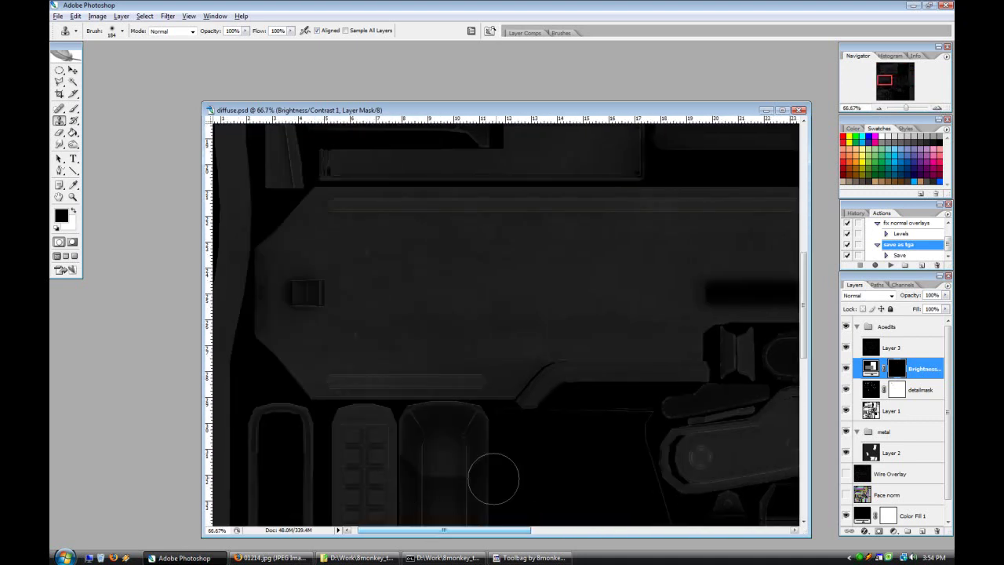
{"action": "left_click", "coordinate": [863, 326]}
{"action": "left_click", "coordinate": [891, 434]}
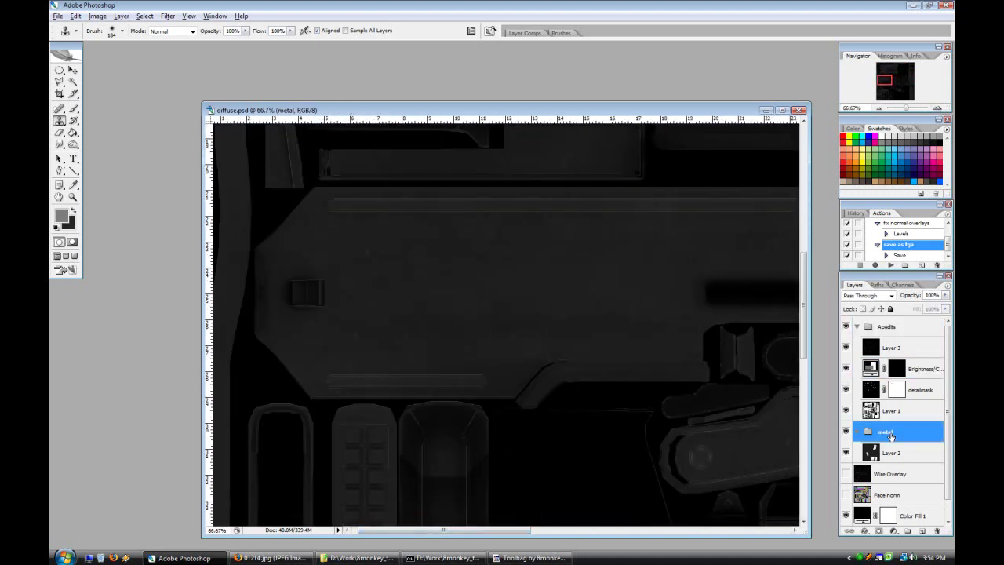
{"action": "left_click", "coordinate": [908, 531]}
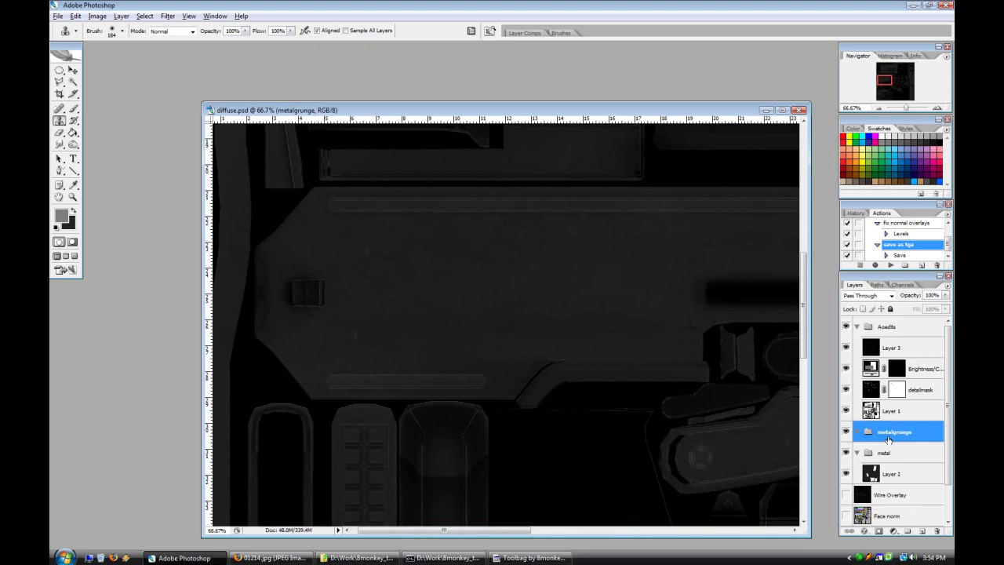
Step: Choose the 741 px speckled tip for the Brush tool and add a layer named black inside the metalgrunge group
{"action": "left_click", "coordinate": [73, 109]}
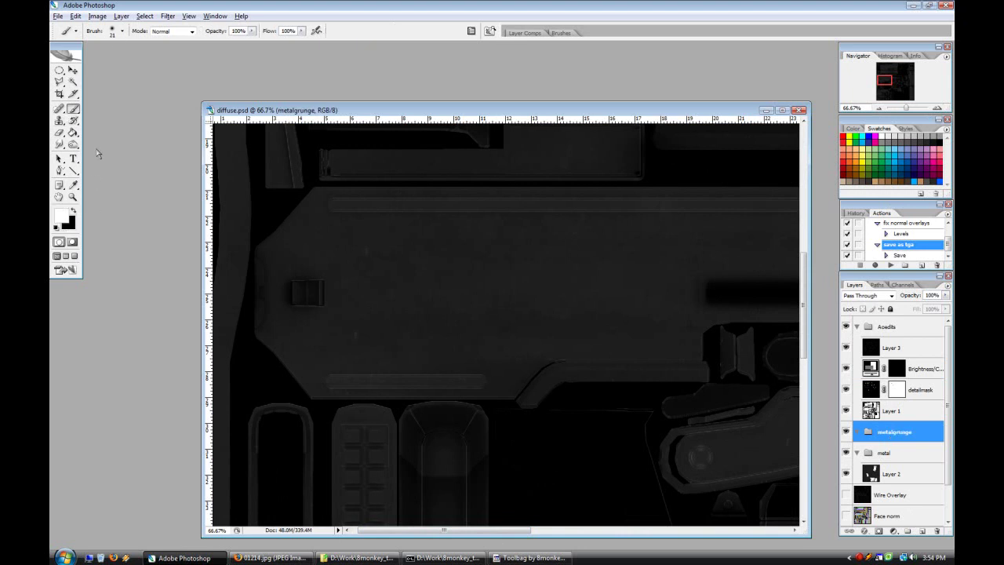
{"action": "left_click", "coordinate": [122, 32]}
{"action": "double_click", "coordinate": [430, 496]}
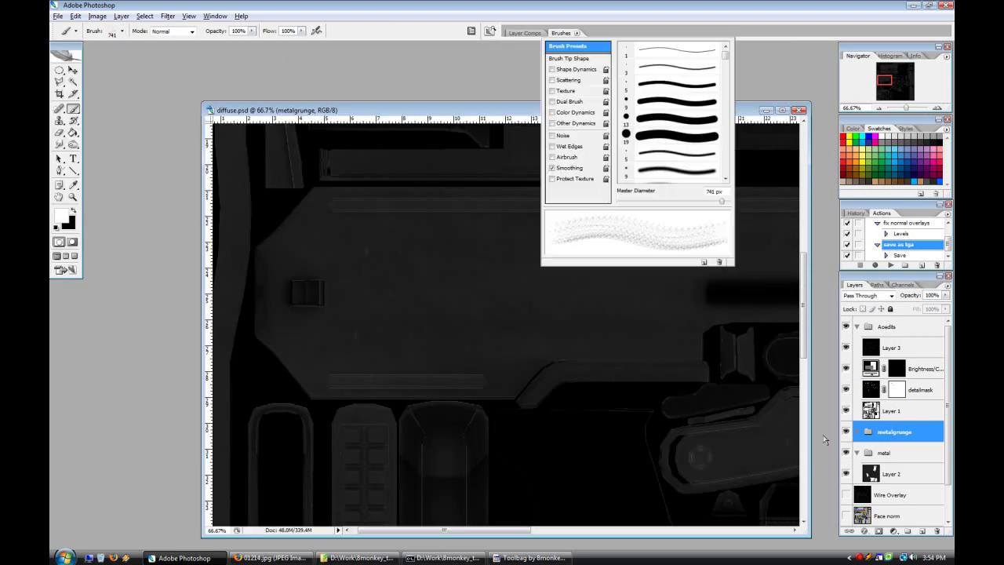
{"action": "left_click", "coordinate": [921, 532]}
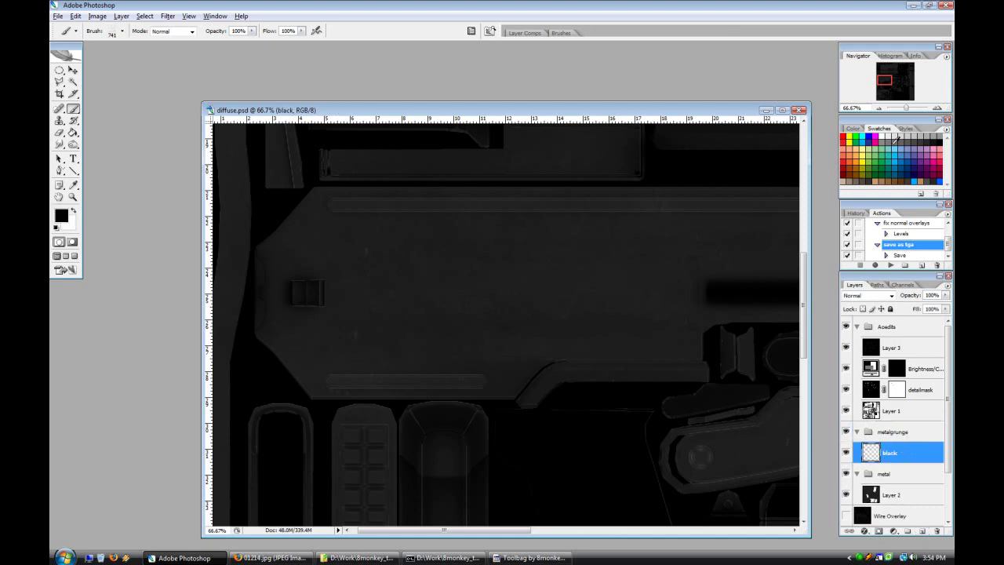
Step: Load the metal areas of Layer 2 as a selection and paint black speckles over them on the black layer
{"action": "left_click", "coordinate": [878, 107]}
{"action": "left_click", "coordinate": [878, 108]}
{"action": "left_click", "coordinate": [878, 107]}
{"action": "scroll", "coordinate": [872, 483], "scroll_direction": "down", "scroll_amount": 1}
{"action": "left_click", "coordinate": [871, 480], "text": "ctrl"}
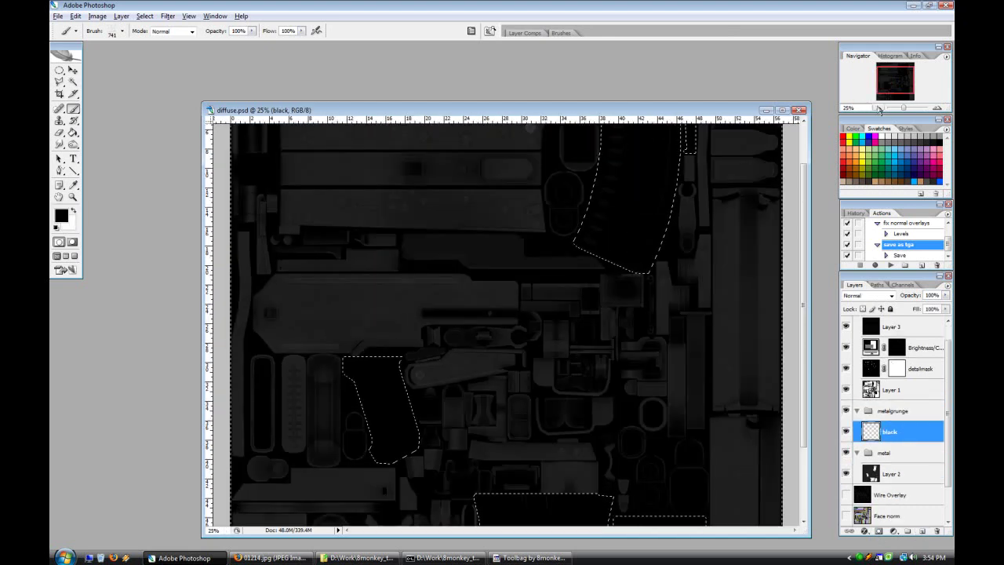
{"action": "left_click", "coordinate": [877, 107]}
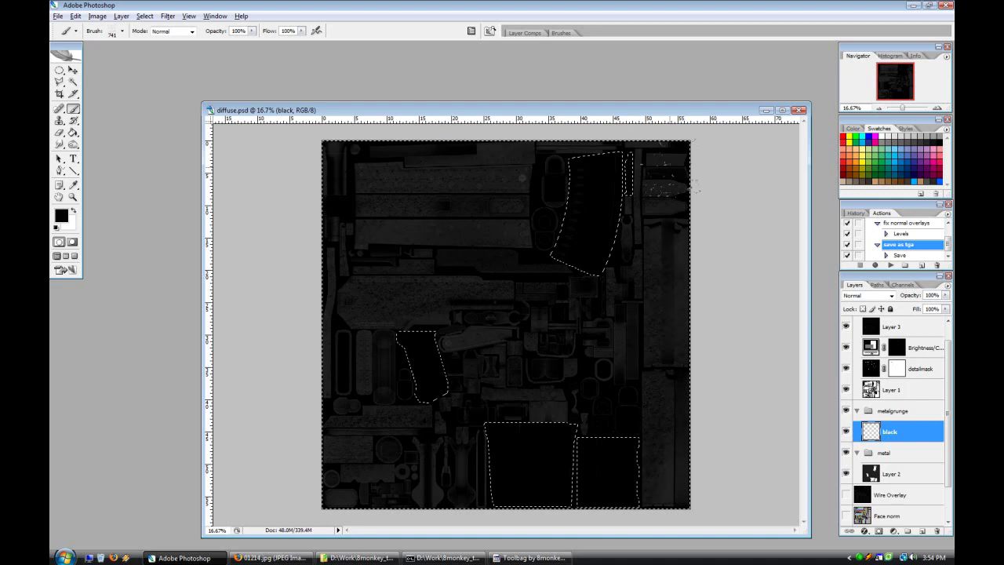
Step: Set the Eraser to the 179 px grunge tip at 90% opacity
{"action": "left_click", "coordinate": [59, 132]}
{"action": "left_click", "coordinate": [122, 31]}
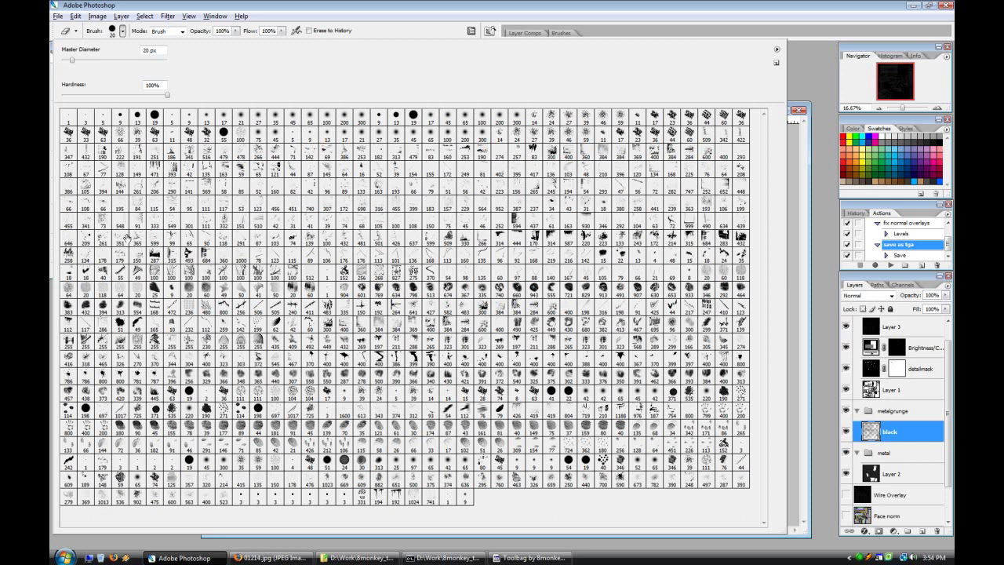
{"action": "left_click", "coordinate": [273, 5]}
{"action": "left_click", "coordinate": [233, 32]}
{"action": "left_click", "coordinate": [461, 32]}
{"action": "left_click", "coordinate": [233, 33]}
{"action": "type", "text": "90"}
Step: Turn on Shape Dynamics with angle jitter for the eraser and wear away the black speckles across the metal parts
{"action": "left_click", "coordinate": [560, 32]}
{"action": "left_click", "coordinate": [577, 69]}
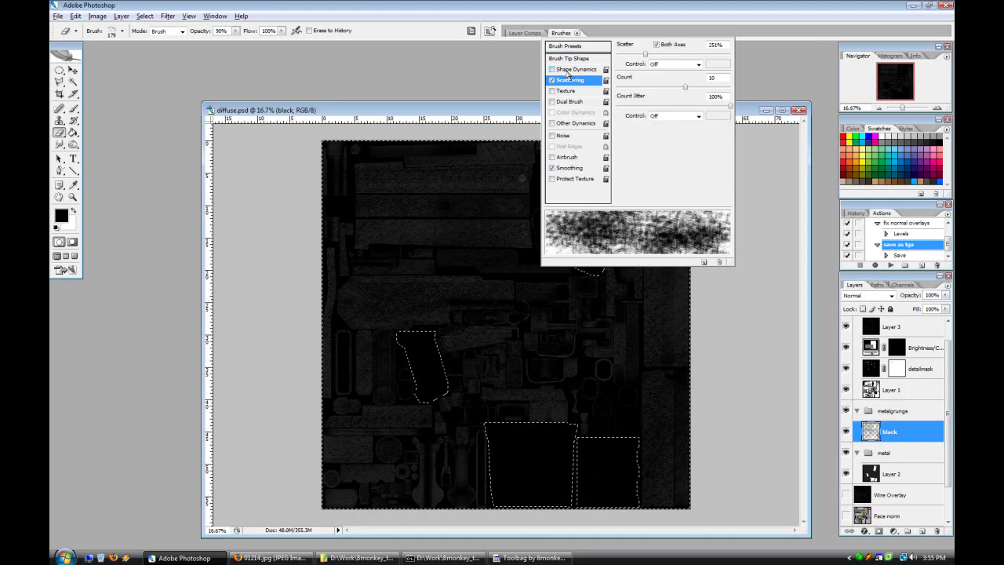
{"action": "left_click_drag", "start_coordinate": [617, 125], "coordinate": [652, 128]}
{"action": "left_click", "coordinate": [561, 33]}
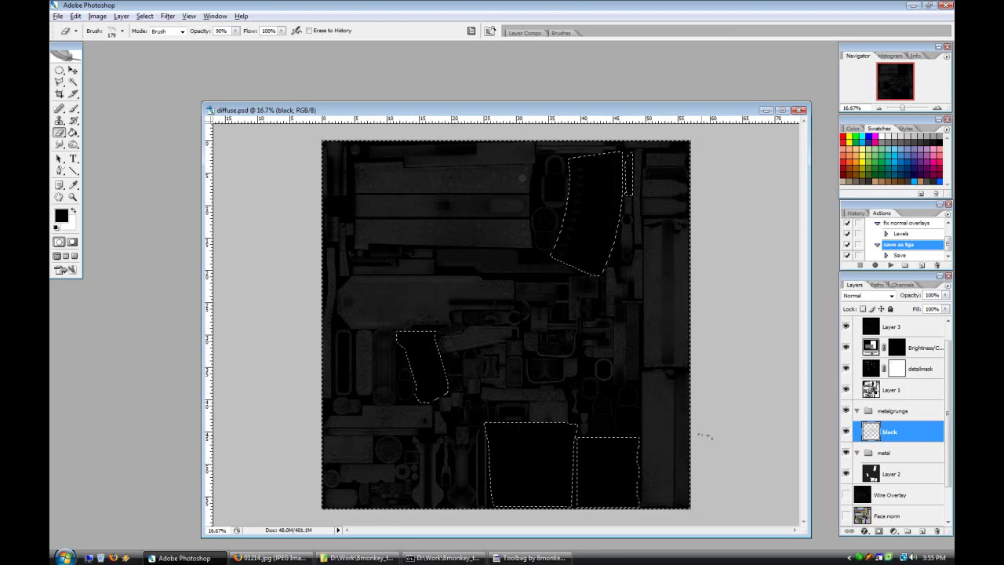
Step: Set the black layer's blend mode to Overlay and its fill to 25%
{"action": "left_click", "coordinate": [867, 296]}
{"action": "left_click", "coordinate": [873, 412]}
{"action": "left_click", "coordinate": [946, 309]}
{"action": "left_click_drag", "start_coordinate": [944, 320], "coordinate": [904, 320]}
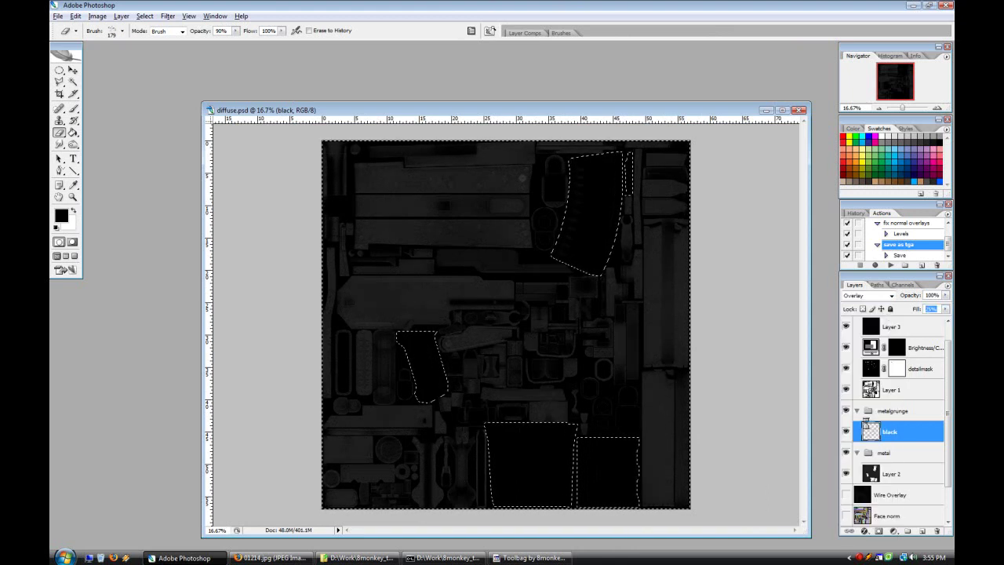
Step: Add a layer named white and paint the selected metal areas white with the 365 px grunge brush
{"action": "key", "text": "ctrl+shift+n"}
{"action": "type", "text": "white"}
{"action": "key", "text": "Return"}
{"action": "key", "text": "x"}
{"action": "left_click", "coordinate": [72, 111]}
{"action": "left_click", "coordinate": [123, 32]}
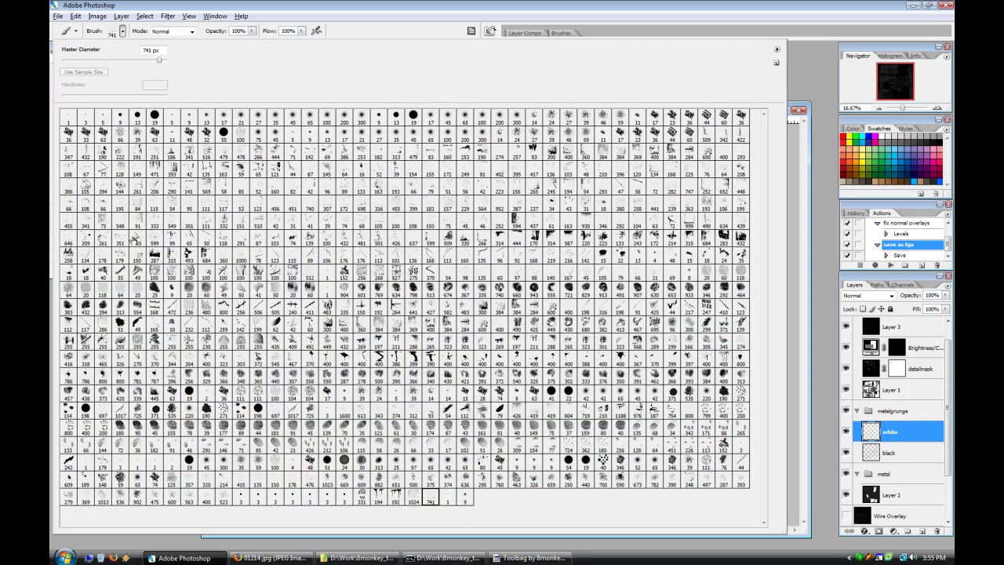
{"action": "double_click", "coordinate": [137, 239]}
{"action": "mouse_move", "coordinate": [724, 477]}
{"action": "left_mouse_down"}
{"action": "mouse_move", "coordinate": [667, 423]}
{"action": "mouse_move", "coordinate": [357, 388]}
{"action": "mouse_move", "coordinate": [619, 357]}
{"action": "left_mouse_up"}
Step: Add a mask to the white layer and set the brush to the 179 px grunge tip at 81% opacity
{"action": "left_click", "coordinate": [878, 530]}
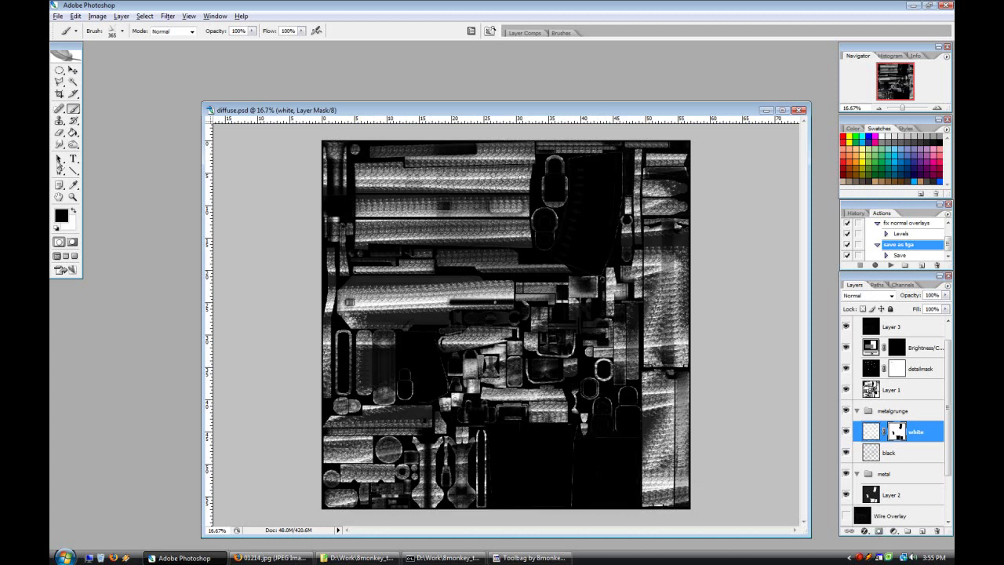
{"action": "left_click", "coordinate": [123, 31]}
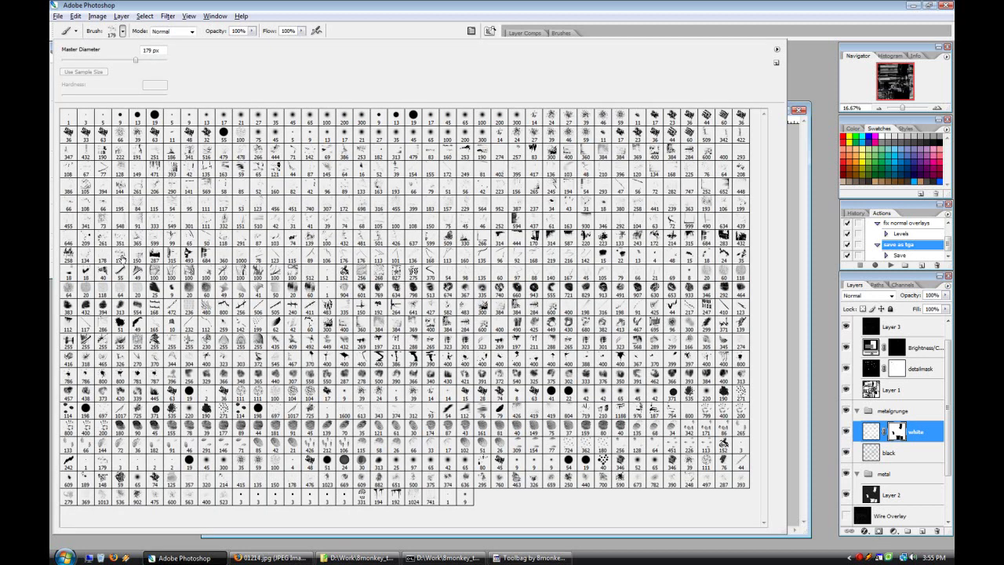
{"action": "double_click", "coordinate": [117, 257]}
{"action": "left_click_drag", "start_coordinate": [248, 44], "coordinate": [240, 43]}
Step: Give the brush Shape Dynamics with 30% angle jitter and paint black on the mask to break up the white grunge
{"action": "left_click", "coordinate": [561, 33]}
{"action": "left_click", "coordinate": [570, 80]}
{"action": "left_click", "coordinate": [581, 68]}
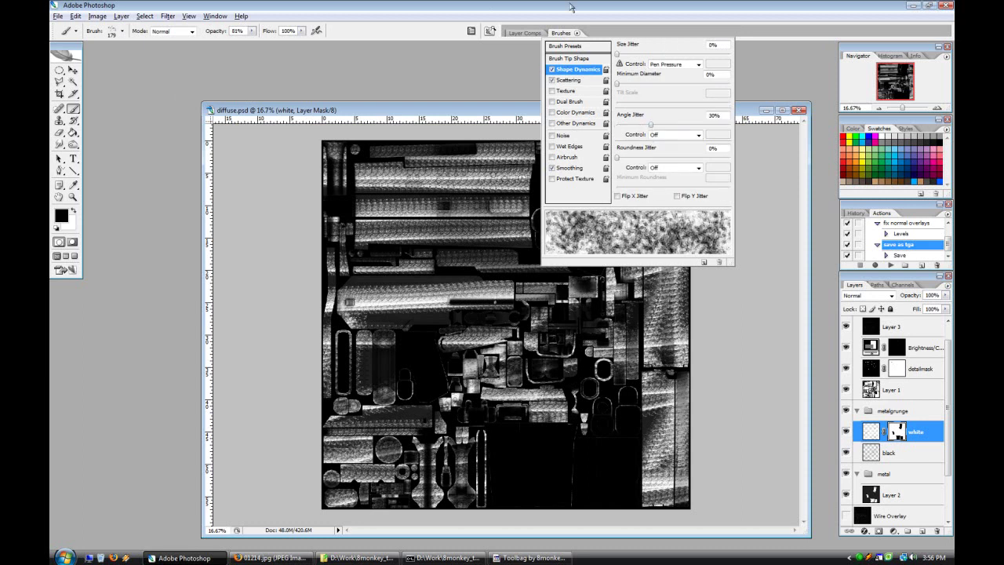
{"action": "left_click", "coordinate": [561, 33]}
{"action": "mouse_move", "coordinate": [276, 232]}
{"action": "left_mouse_down"}
{"action": "mouse_move", "coordinate": [462, 259]}
{"action": "mouse_move", "coordinate": [724, 320]}
{"action": "mouse_move", "coordinate": [400, 296]}
{"action": "mouse_move", "coordinate": [398, 345]}
{"action": "left_mouse_up"}
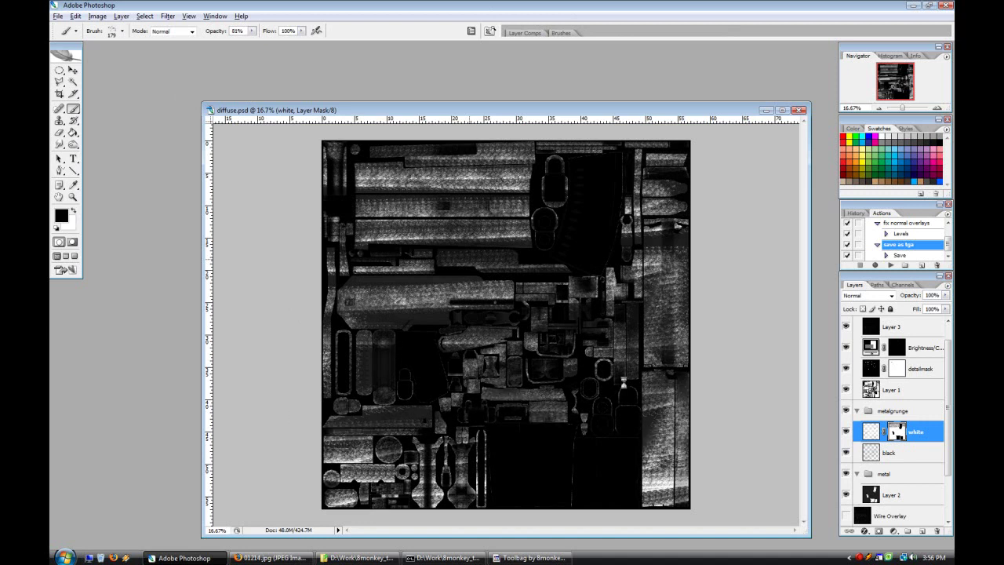
Step: Paint more black grunge into the white layer's mask over the long flat metal panels using the 179 px tip
{"action": "left_click", "coordinate": [937, 107]}
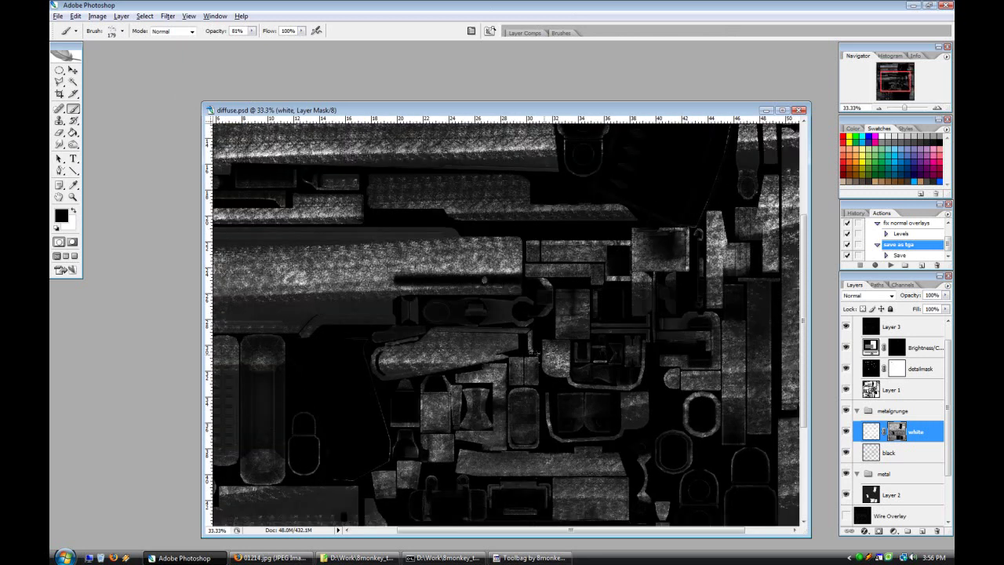
{"action": "left_click", "coordinate": [939, 107]}
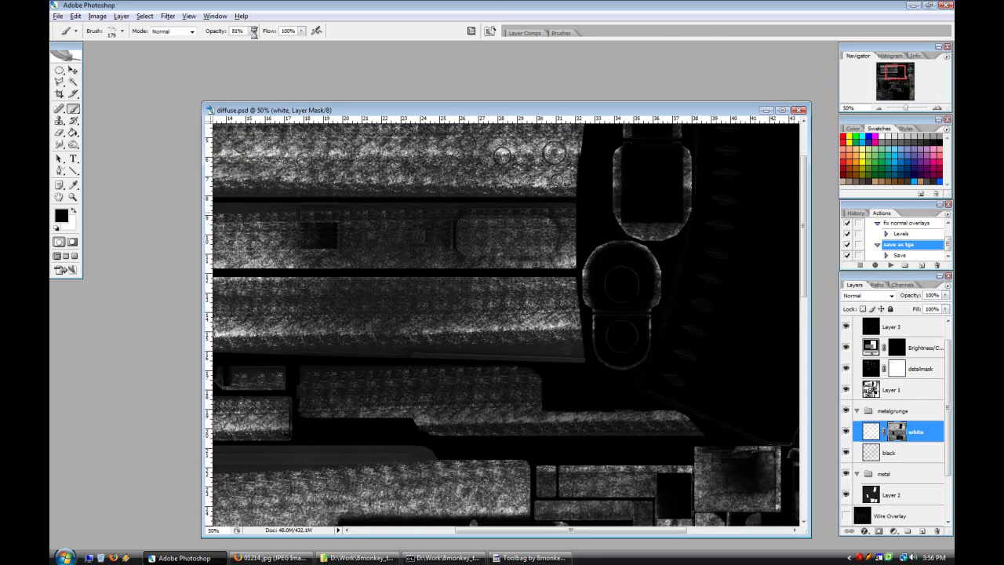
{"action": "left_click", "coordinate": [121, 31]}
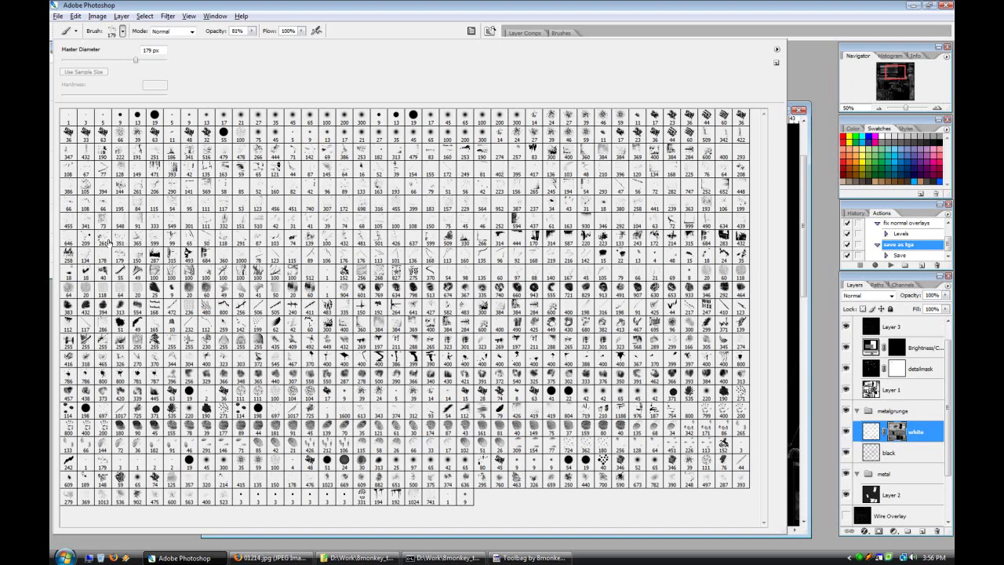
{"action": "left_click", "coordinate": [251, 31]}
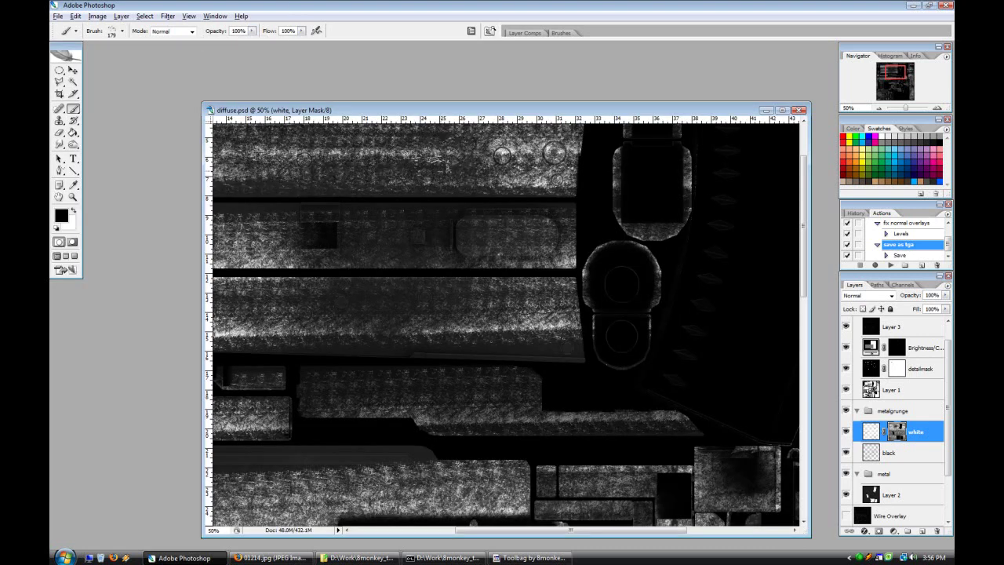
Step: Set the white layer's blend mode to Overlay
{"action": "scroll", "coordinate": [506, 321], "scroll_direction": "up", "scroll_amount": 3}
{"action": "left_click", "coordinate": [891, 296]}
{"action": "left_click", "coordinate": [867, 414]}
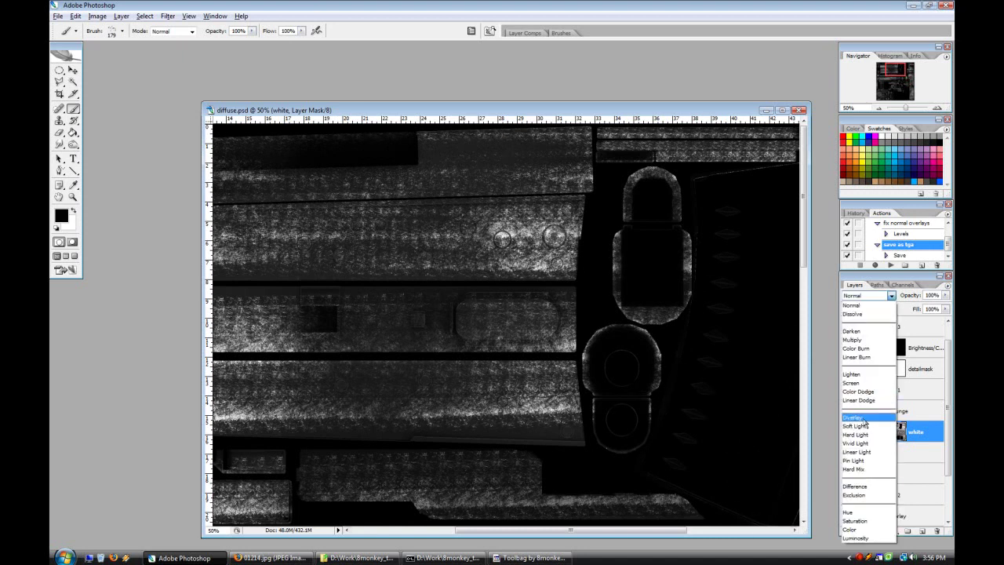
{"action": "left_click", "coordinate": [853, 419]}
Step: Enlarge the grunge brush to 455 px and mask down the white speckles on the long receiver panels
{"action": "left_click_drag", "start_coordinate": [570, 530], "coordinate": [423, 528]}
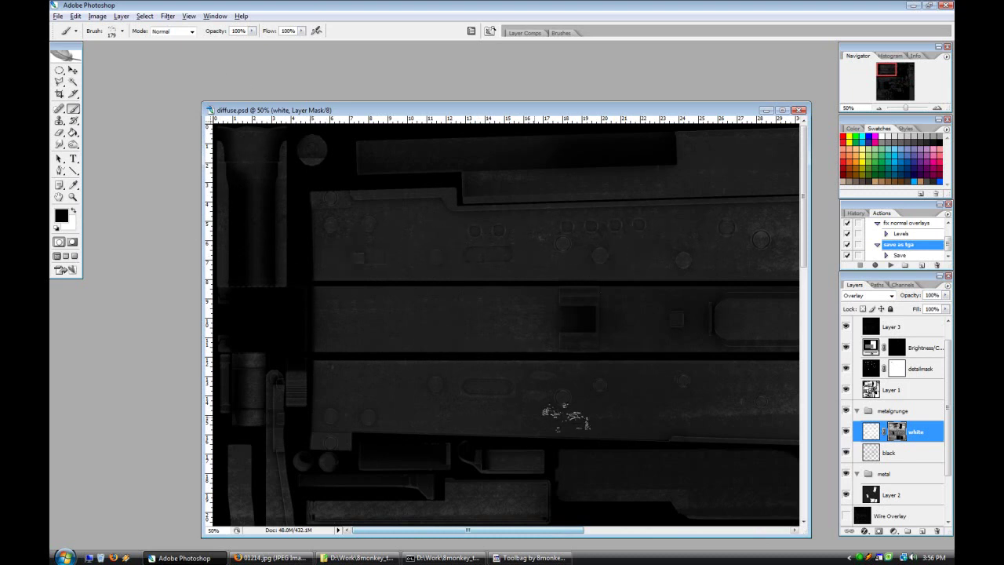
{"action": "left_click_drag", "start_coordinate": [550, 530], "coordinate": [616, 530]}
{"action": "left_click", "coordinate": [121, 31]}
{"action": "left_click_drag", "start_coordinate": [141, 61], "coordinate": [154, 61]}
{"action": "left_click", "coordinate": [121, 31]}
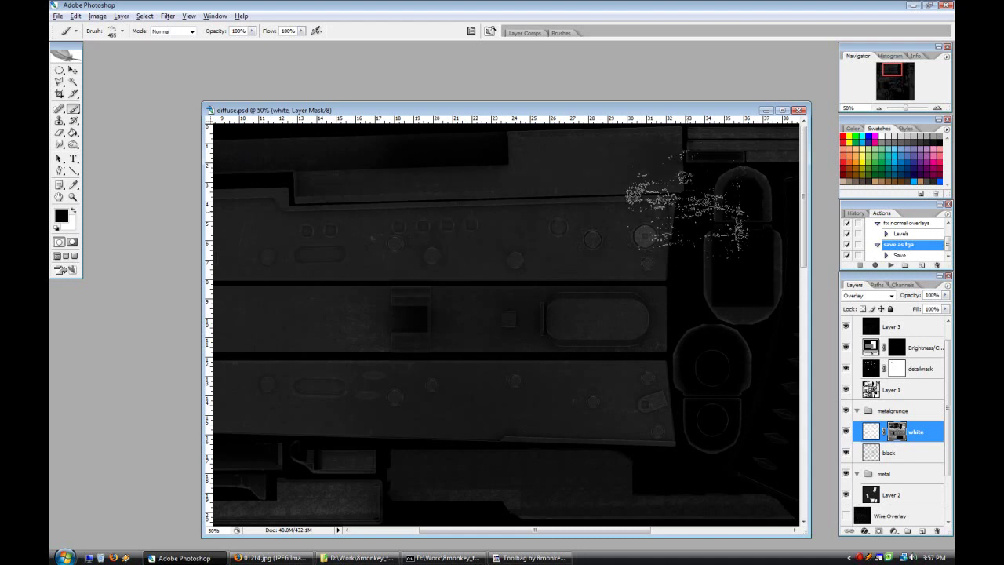
Step: Continue masking down the white grunge over the small parts and the tall panels with the 455 px brush
{"action": "scroll", "coordinate": [604, 235], "scroll_direction": "right", "scroll_amount": 5}
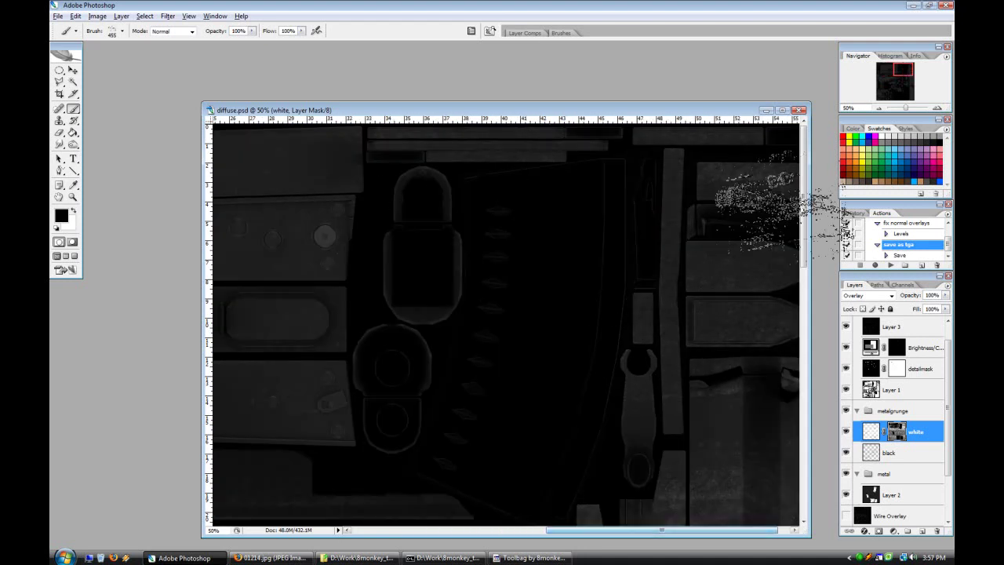
{"action": "scroll", "coordinate": [596, 424], "scroll_direction": "down", "scroll_amount": 2}
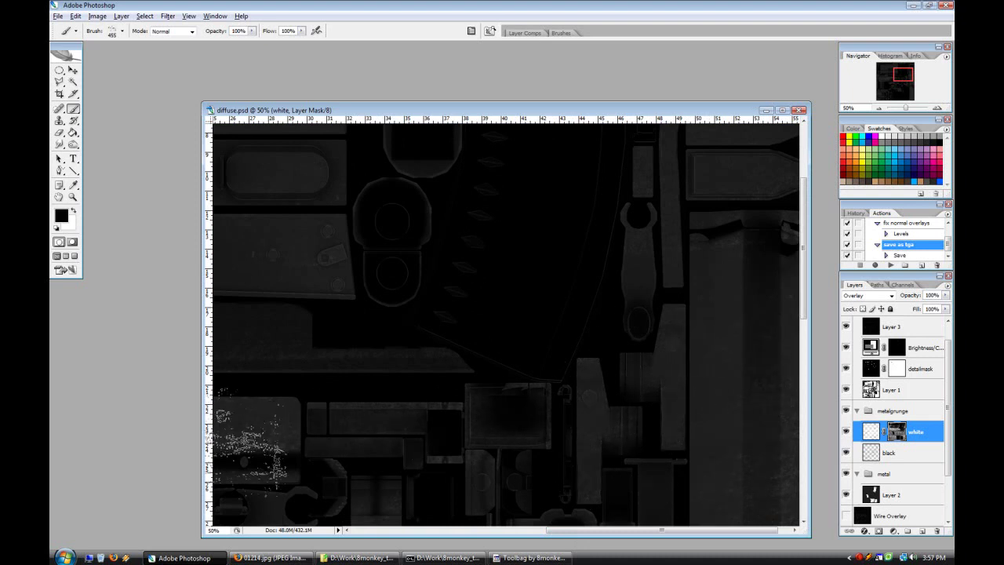
{"action": "scroll", "coordinate": [575, 438], "scroll_direction": "down", "scroll_amount": 2}
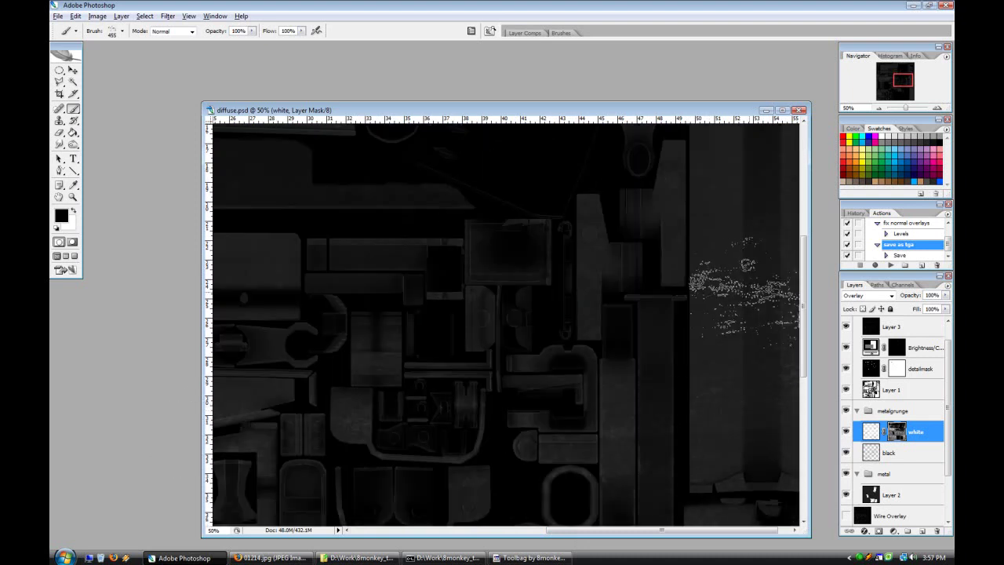
{"action": "scroll", "coordinate": [753, 212], "scroll_direction": "down", "scroll_amount": 1}
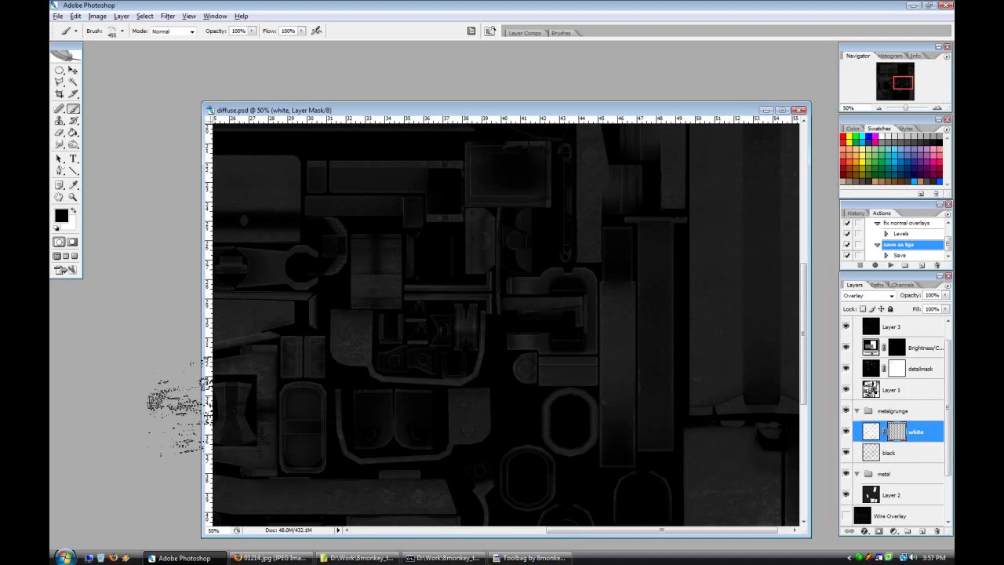
{"action": "scroll", "coordinate": [549, 463], "scroll_direction": "down", "scroll_amount": 1}
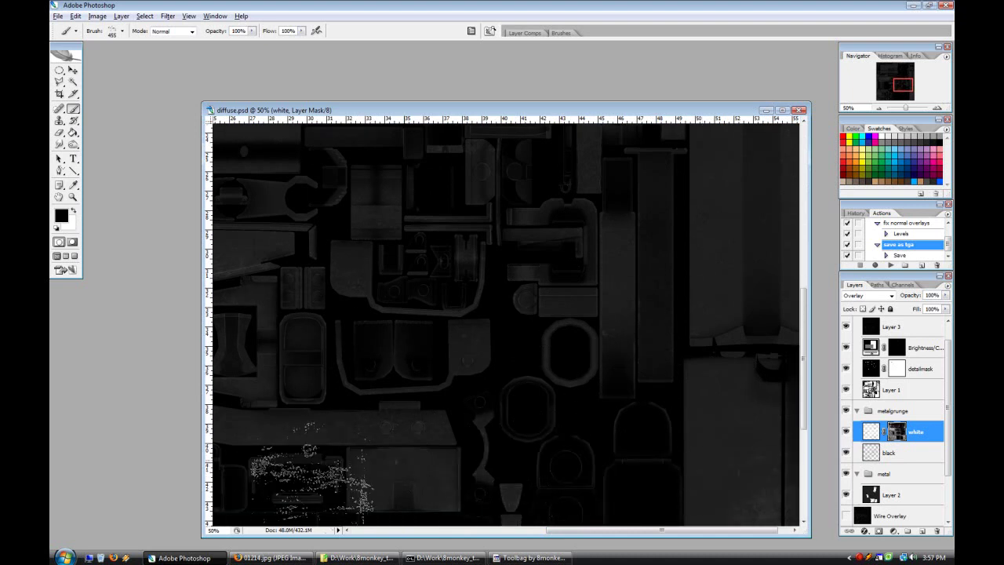
{"action": "scroll", "coordinate": [643, 513], "scroll_direction": "down", "scroll_amount": 1}
Step: Select the black layer and erase some of its grunge on the tall panel with the 179 px eraser
{"action": "left_click", "coordinate": [927, 457]}
{"action": "key", "text": "e"}
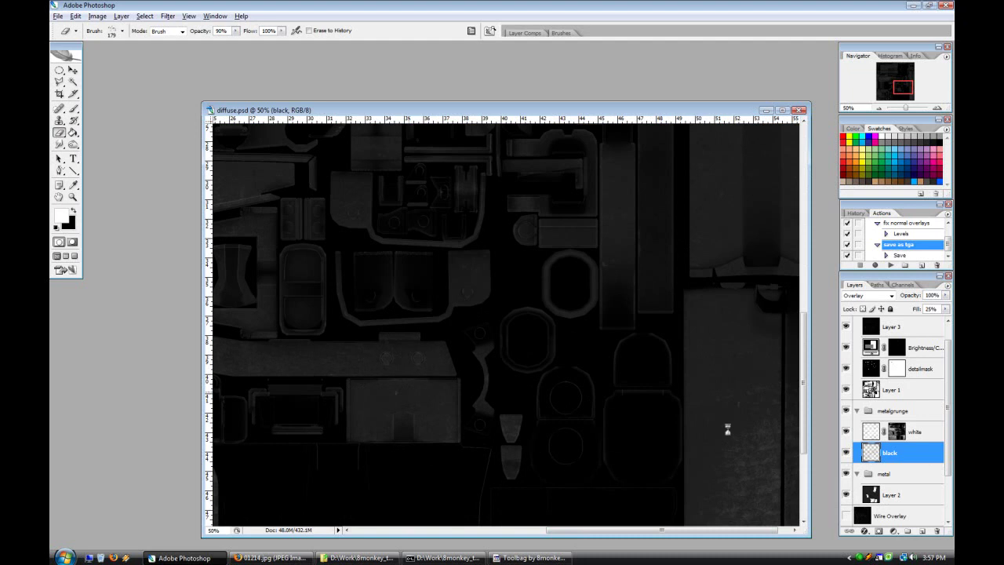
{"action": "left_click", "coordinate": [530, 557]}
{"action": "key", "text": "alt+Tab"}
Step: Return to the Brush tool with black as the foreground colour and target the white layer's mask
{"action": "key", "text": "alt+bracketright"}
{"action": "key", "text": "b"}
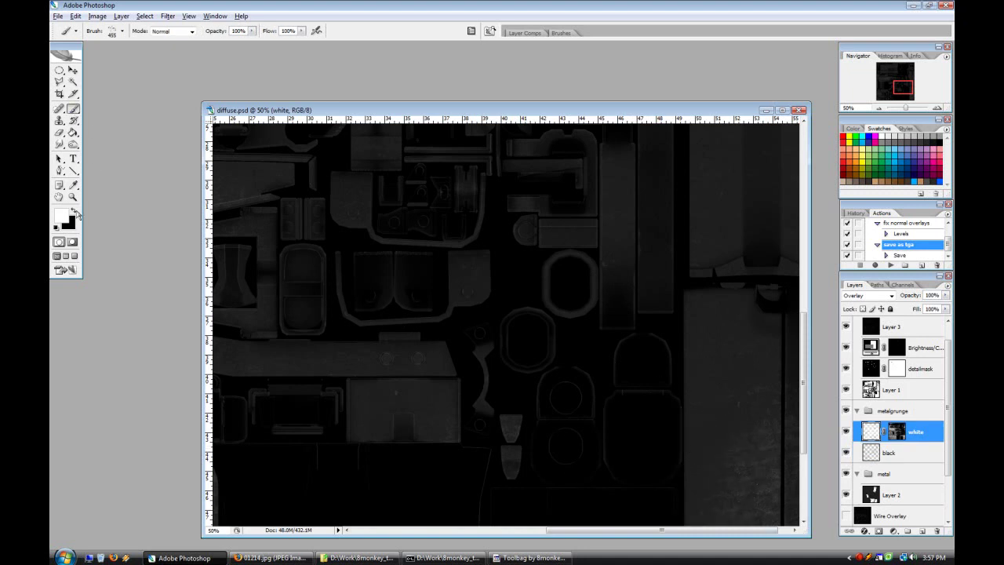
{"action": "left_click", "coordinate": [76, 210]}
{"action": "scroll", "coordinate": [502, 314], "scroll_direction": "down", "scroll_amount": 3}
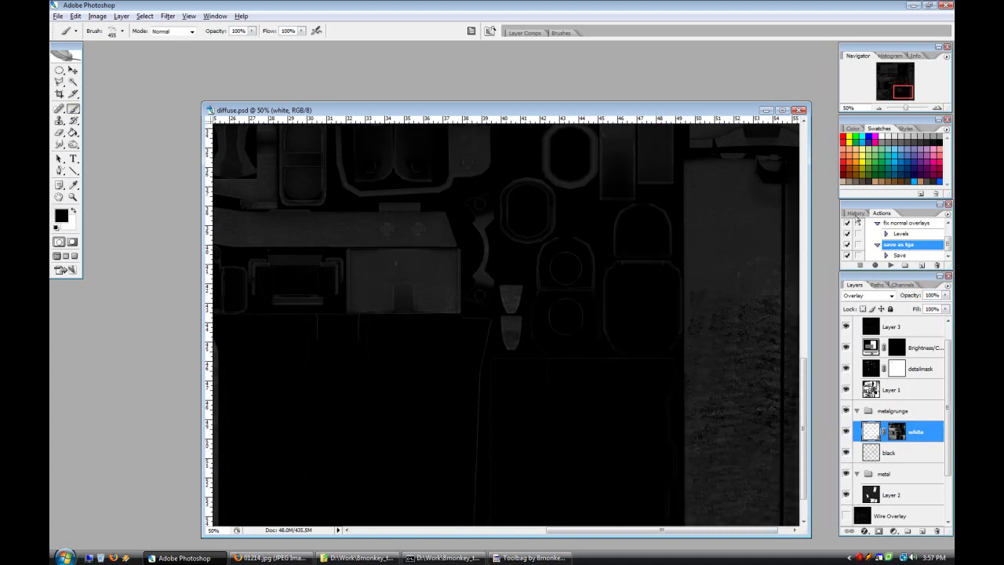
{"action": "left_click", "coordinate": [902, 454]}
{"action": "left_click", "coordinate": [901, 433]}
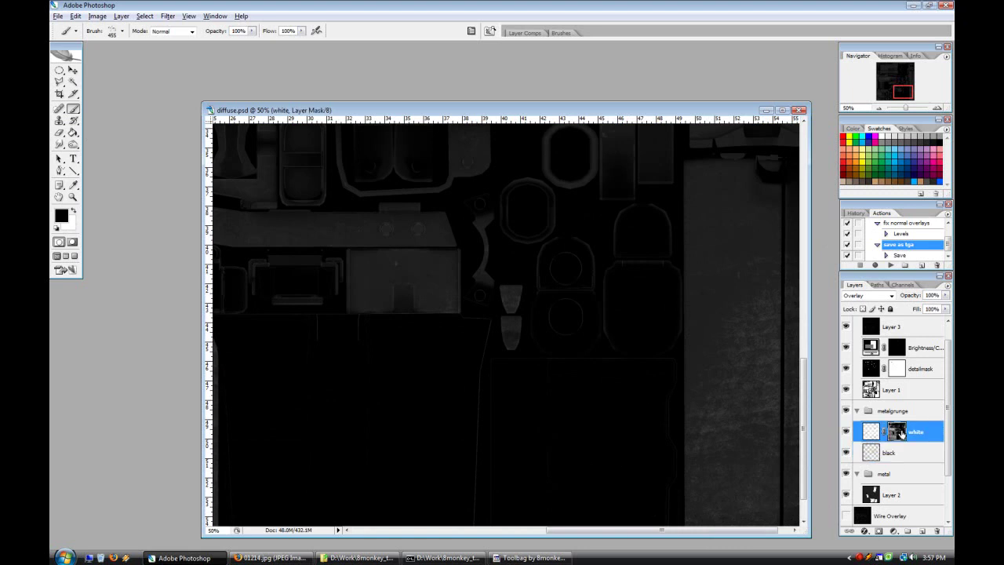
Step: Paint black grunge on the mask along the tall panel and detach the Actions palette from the History palette
{"action": "left_click_drag", "start_coordinate": [712, 521], "coordinate": [717, 259]}
{"action": "mouse_move", "coordinate": [885, 213]}
{"action": "left_mouse_down"}
{"action": "mouse_move", "coordinate": [702, 38]}
{"action": "mouse_move", "coordinate": [139, 173]}
{"action": "mouse_move", "coordinate": [101, 470]}
{"action": "mouse_move", "coordinate": [110, 482]}
{"action": "left_mouse_up"}
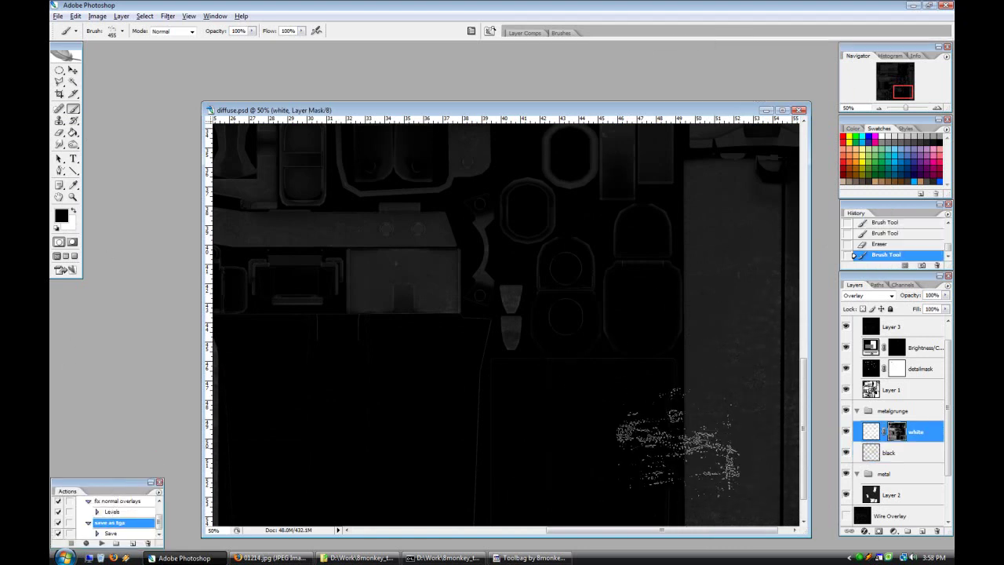
Step: Continue painting black grunge on the white layer's mask along the tall panel and over the parts at the sheet's left side
{"action": "scroll", "coordinate": [659, 447], "scroll_direction": "down", "scroll_amount": 2}
{"action": "left_click_drag", "start_coordinate": [743, 345], "coordinate": [729, 431]}
{"action": "left_click", "coordinate": [714, 510]}
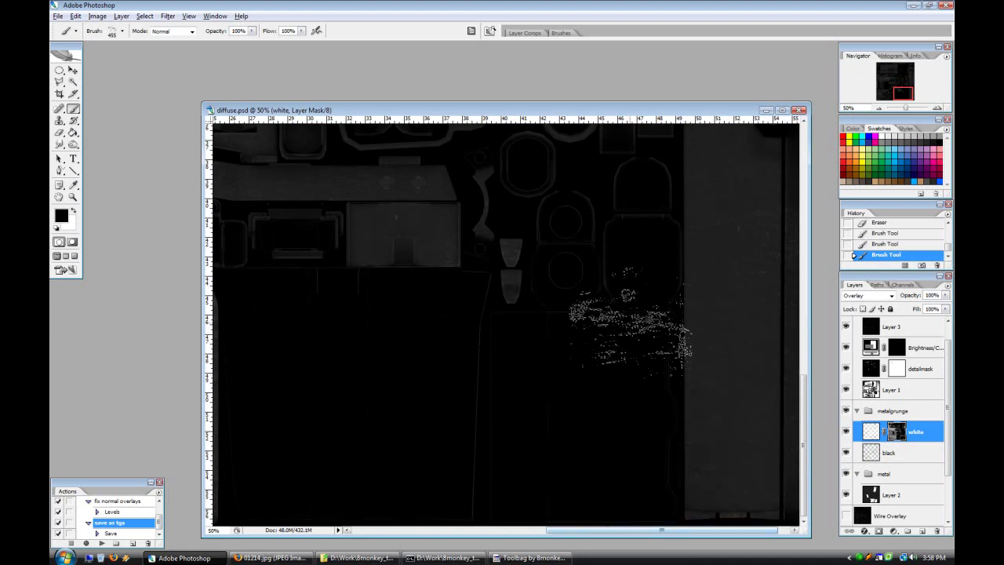
{"action": "left_click", "coordinate": [285, 217]}
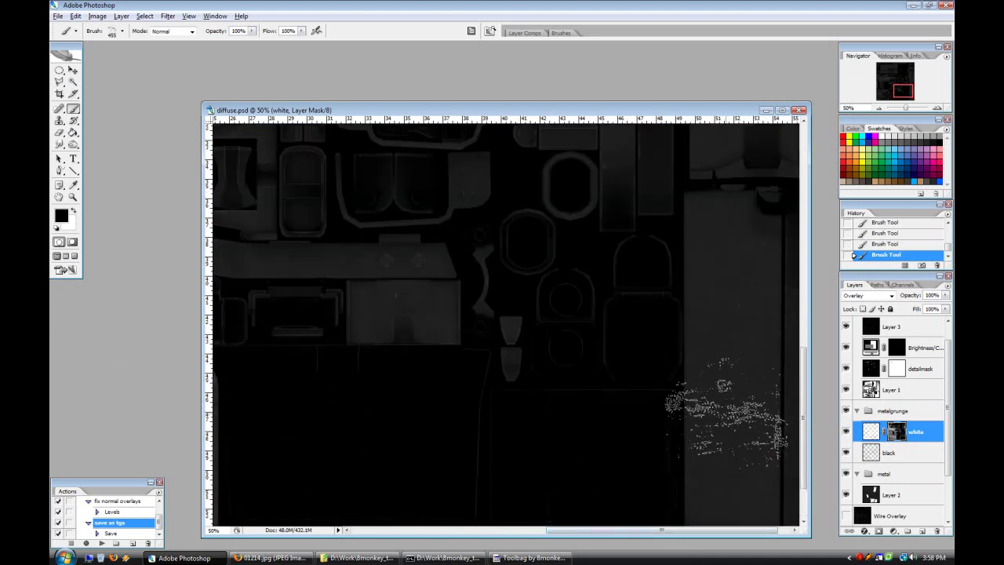
{"action": "scroll", "coordinate": [470, 353], "scroll_direction": "up", "scroll_amount": 5}
{"action": "scroll", "coordinate": [583, 358], "scroll_direction": "up", "scroll_amount": 8}
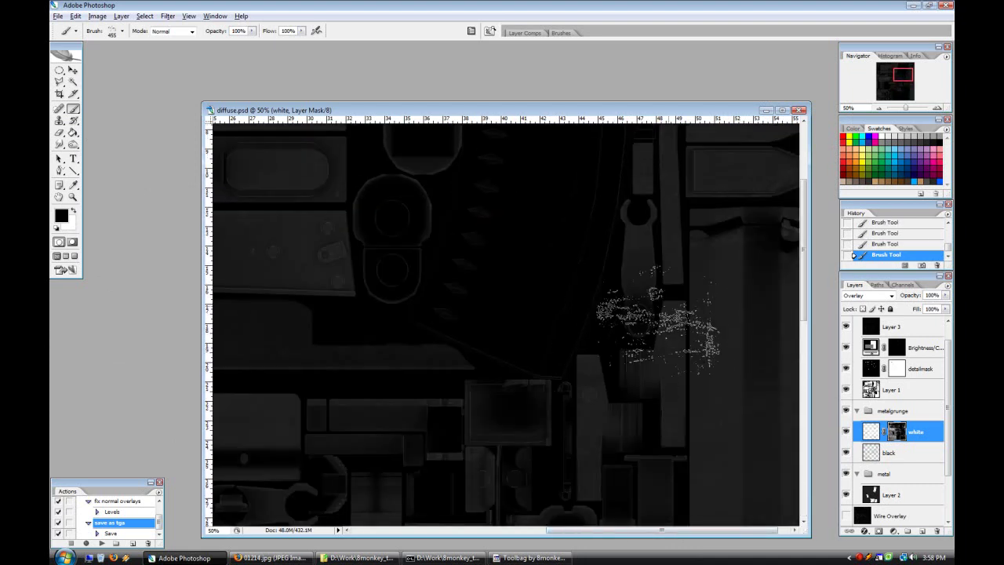
{"action": "left_click", "coordinate": [879, 108]}
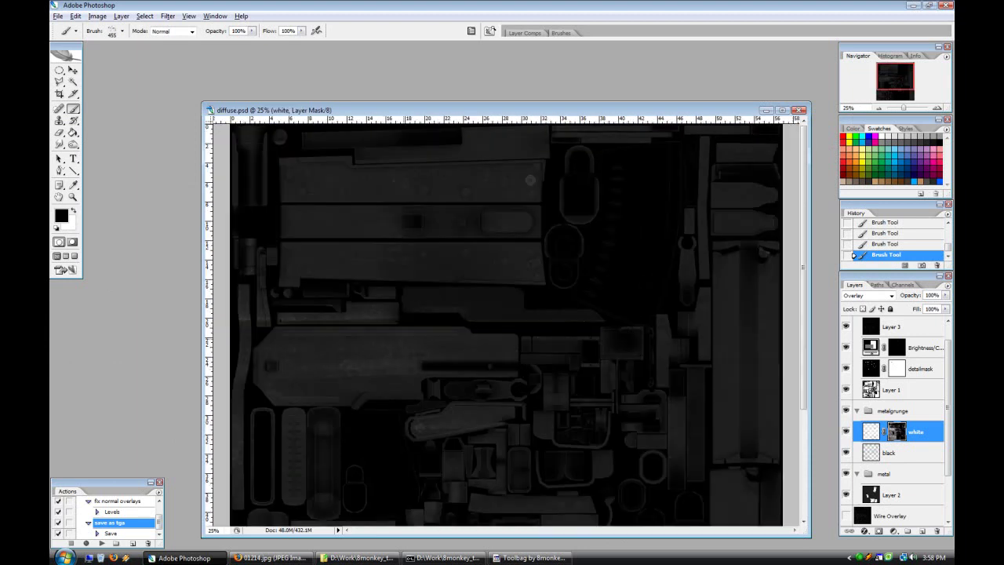
{"action": "scroll", "coordinate": [518, 416], "scroll_direction": "down", "scroll_amount": 5}
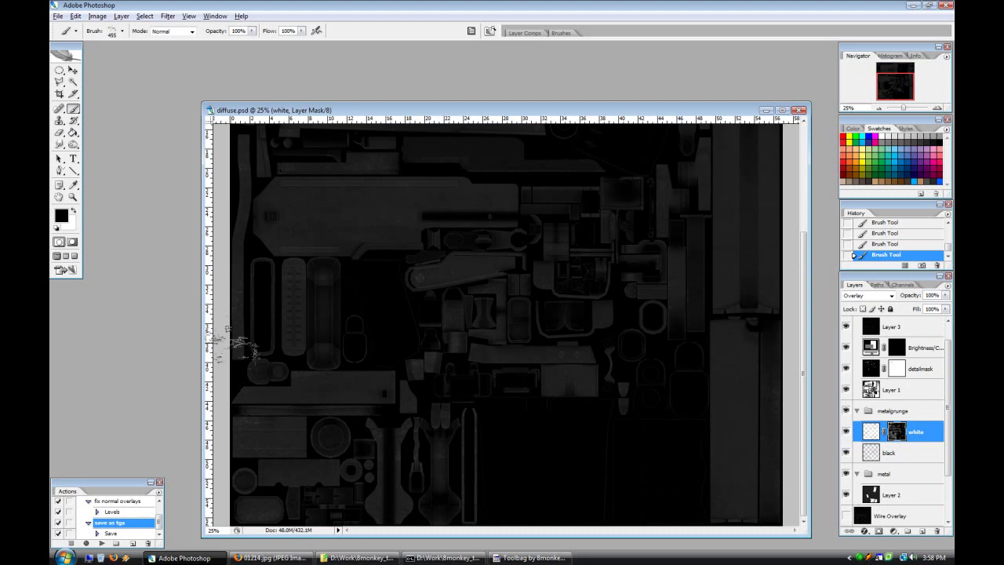
{"action": "mouse_move", "coordinate": [243, 167]}
{"action": "left_mouse_down"}
{"action": "mouse_move", "coordinate": [315, 244]}
{"action": "mouse_move", "coordinate": [377, 167]}
{"action": "left_mouse_up"}
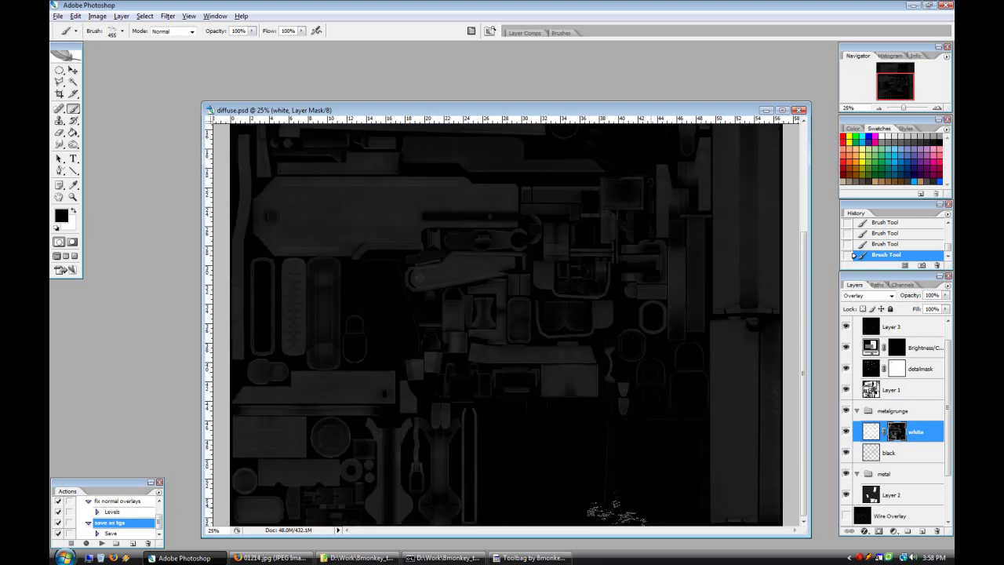
Step: Apply Sharpen More to the white layer's mask and lower the layer's fill opacity
{"action": "left_click", "coordinate": [168, 15]}
{"action": "left_click", "coordinate": [329, 188]}
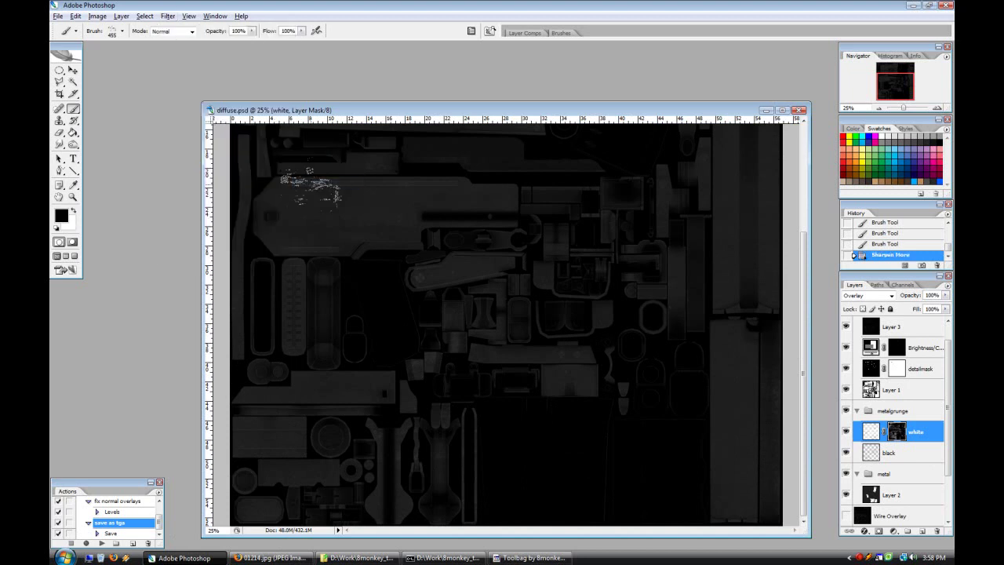
{"action": "key", "text": "ctrl+plus"}
{"action": "scroll", "coordinate": [661, 398], "scroll_direction": "up", "scroll_amount": 4}
{"action": "left_click_drag", "start_coordinate": [946, 309], "coordinate": [918, 322]}
Step: Export the texture as Targa, check the rifle in Toolbag, and return to Photoshop to set the white layer's fill to 76%
{"action": "left_click", "coordinate": [101, 539]}
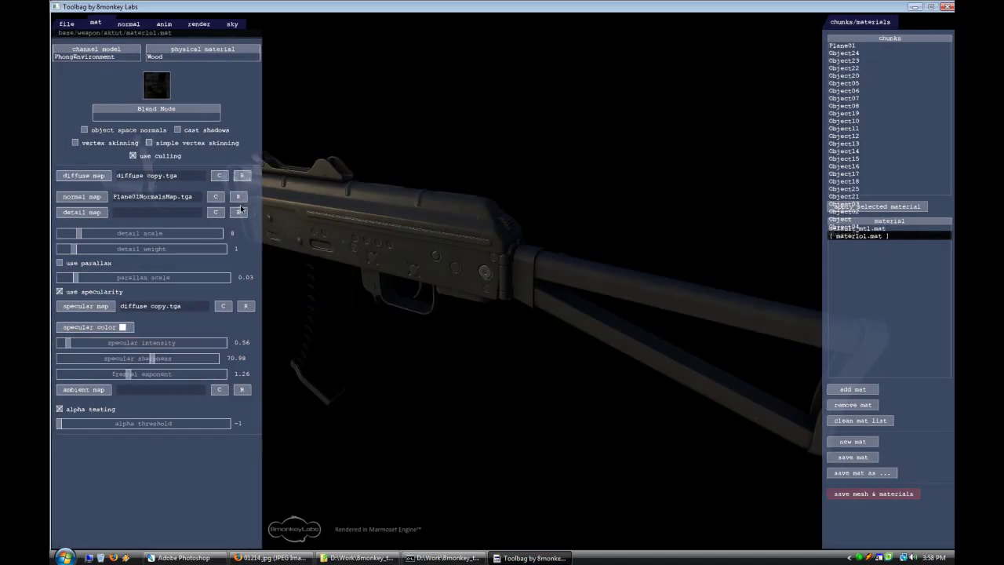
{"action": "left_click_drag", "start_coordinate": [441, 352], "coordinate": [516, 309]}
{"action": "left_click", "coordinate": [185, 557]}
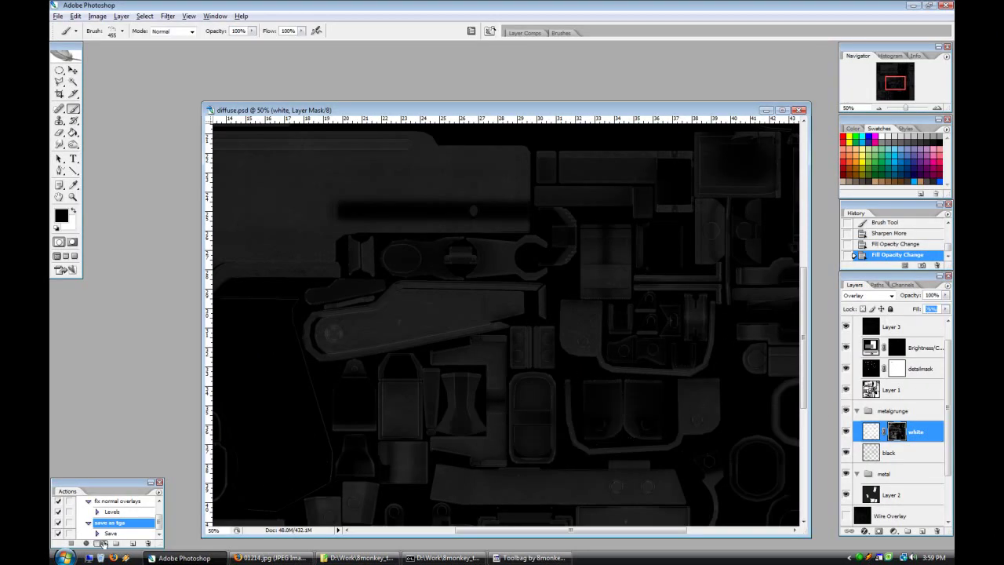
Step: Switch to Toolbag, reload the diffuse and specular maps, and view the rifle from another angle
{"action": "left_click", "coordinate": [530, 557]}
{"action": "key", "text": "space"}
{"action": "left_click", "coordinate": [241, 175]}
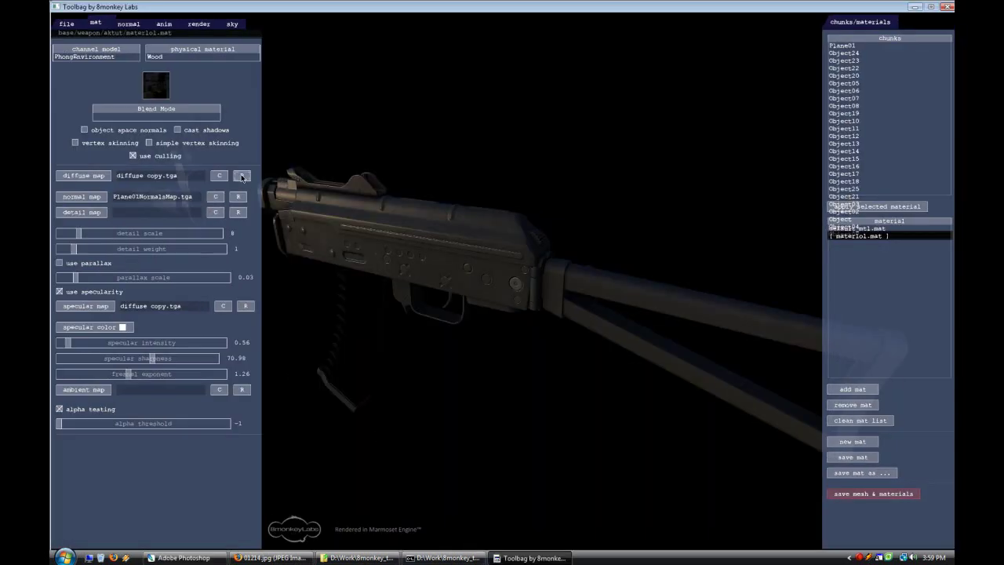
{"action": "left_click", "coordinate": [243, 310]}
{"action": "key", "text": "space"}
{"action": "left_click_drag", "start_coordinate": [450, 422], "coordinate": [589, 444]}
Step: Switch to Photoshop and paint black grunge on the white layer's mask over the small parts in the lower middle of the sheet
{"action": "key", "text": "alt+Tab"}
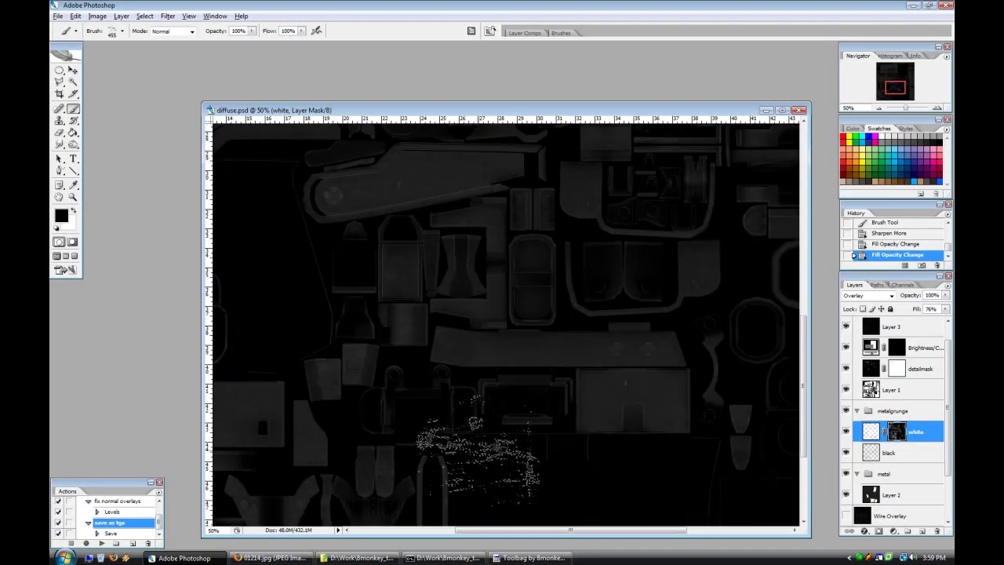
{"action": "left_click", "coordinate": [446, 257]}
{"action": "left_click", "coordinate": [542, 421]}
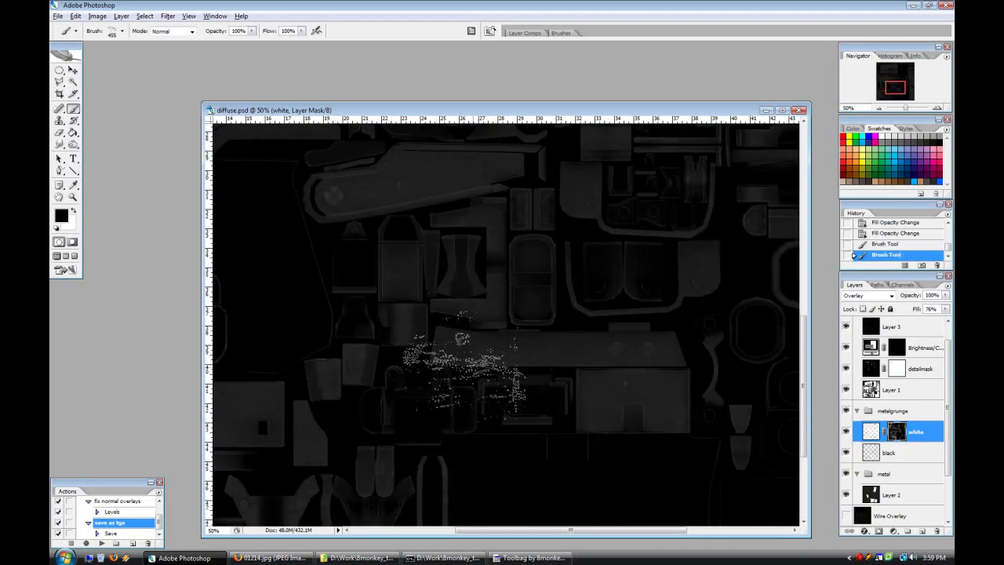
{"action": "left_click", "coordinate": [433, 441]}
{"action": "scroll", "coordinate": [428, 502], "scroll_direction": "down", "scroll_amount": 5}
{"action": "left_click", "coordinate": [295, 402]}
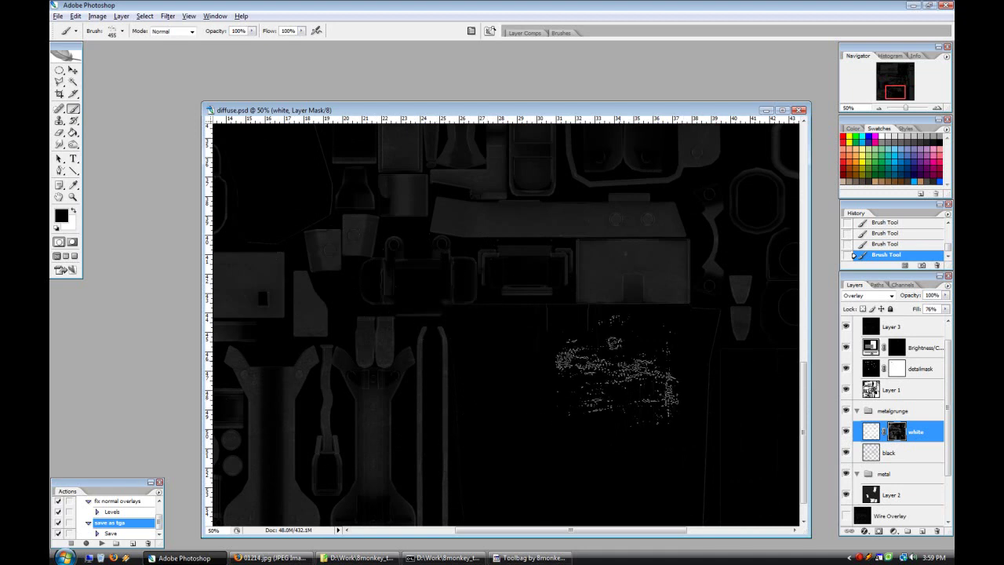
{"action": "left_click_drag", "start_coordinate": [463, 530], "coordinate": [361, 534]}
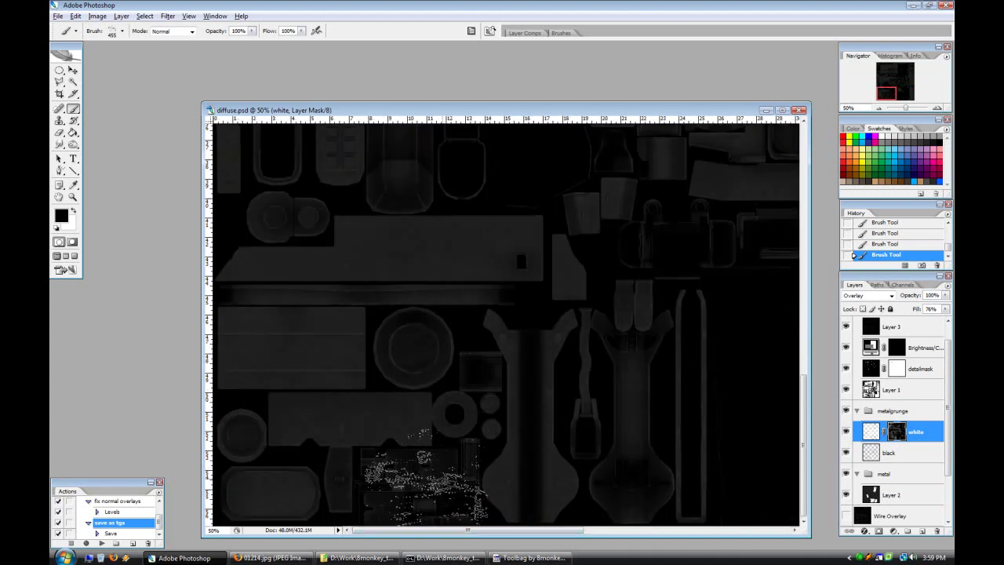
Step: Select the black layer and erase some of its grunge around the large bevelled panel with the 179 px eraser
{"action": "scroll", "coordinate": [620, 490], "scroll_direction": "up", "scroll_amount": 3}
{"action": "scroll", "coordinate": [627, 490], "scroll_direction": "up", "scroll_amount": 1}
{"action": "left_click", "coordinate": [893, 452]}
{"action": "scroll", "coordinate": [894, 452], "scroll_direction": "up", "scroll_amount": 1}
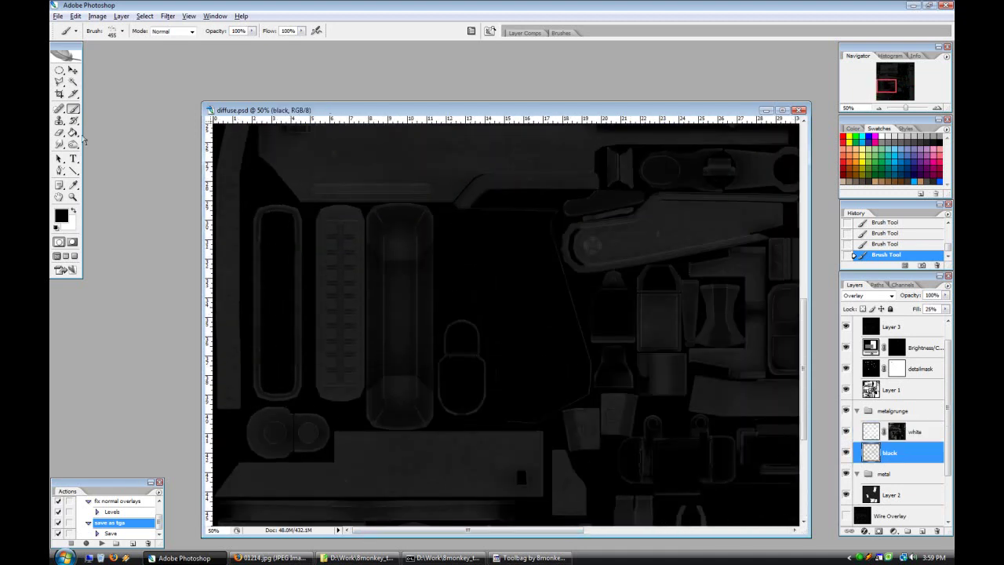
{"action": "key", "text": "e"}
{"action": "scroll", "coordinate": [332, 410], "scroll_direction": "up", "scroll_amount": 1}
{"action": "scroll", "coordinate": [357, 354], "scroll_direction": "up", "scroll_amount": 5}
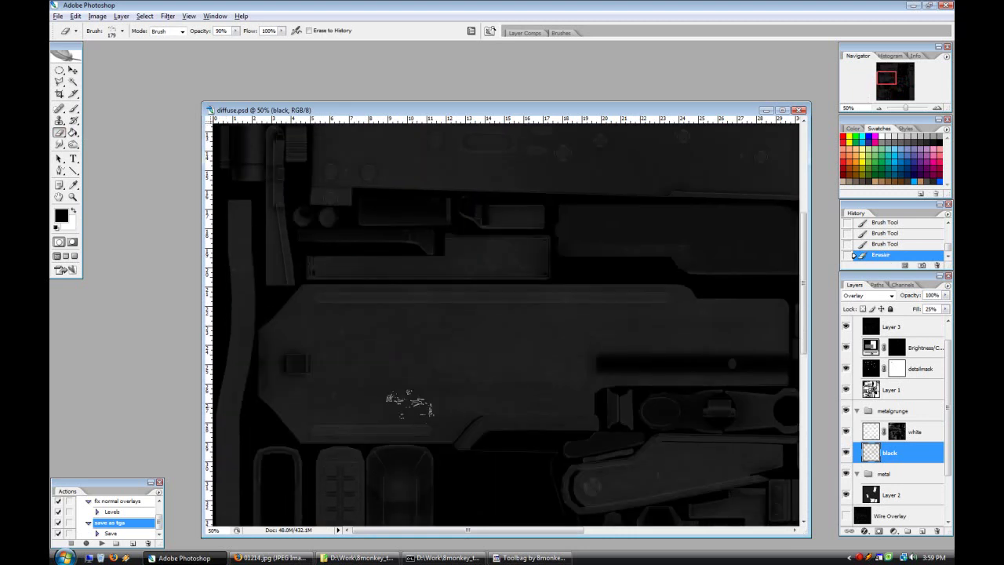
Step: Paint black grunge on the white layer's mask over the large bevelled panel with the 455 px brush
{"action": "left_click", "coordinate": [878, 431]}
{"action": "left_click", "coordinate": [73, 109]}
{"action": "left_click", "coordinate": [494, 348]}
{"action": "scroll", "coordinate": [476, 399], "scroll_direction": "up", "scroll_amount": 6}
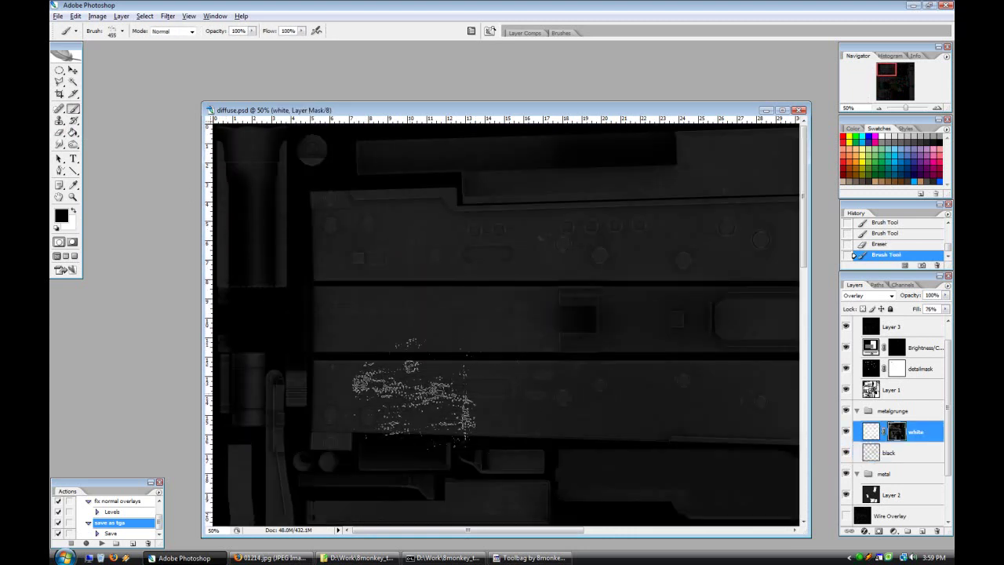
Step: Erase some of the black layer's grunge on the cylindrical parts beside the long upper panels
{"action": "left_click", "coordinate": [894, 452]}
{"action": "key", "text": "e"}
{"action": "left_click", "coordinate": [235, 232]}
{"action": "left_click", "coordinate": [282, 374]}
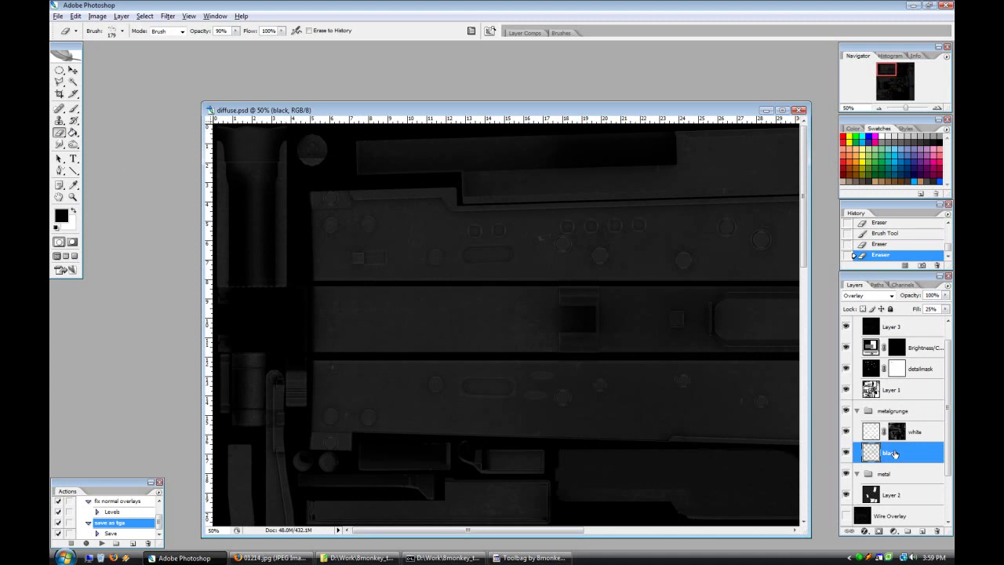
Step: Paint more black grunge on the white layer's mask over the small cylinder and the lowest of the long upper panels
{"action": "left_click", "coordinate": [910, 430]}
{"action": "left_click", "coordinate": [71, 112]}
{"action": "left_click", "coordinate": [267, 352]}
{"action": "left_click", "coordinate": [514, 400]}
Step: Erase some grunge from the black and white layers around the small cylindrical part with the 179 px eraser
{"action": "left_click", "coordinate": [894, 453]}
{"action": "key", "text": "e"}
{"action": "left_click", "coordinate": [868, 433]}
{"action": "left_click", "coordinate": [240, 408]}
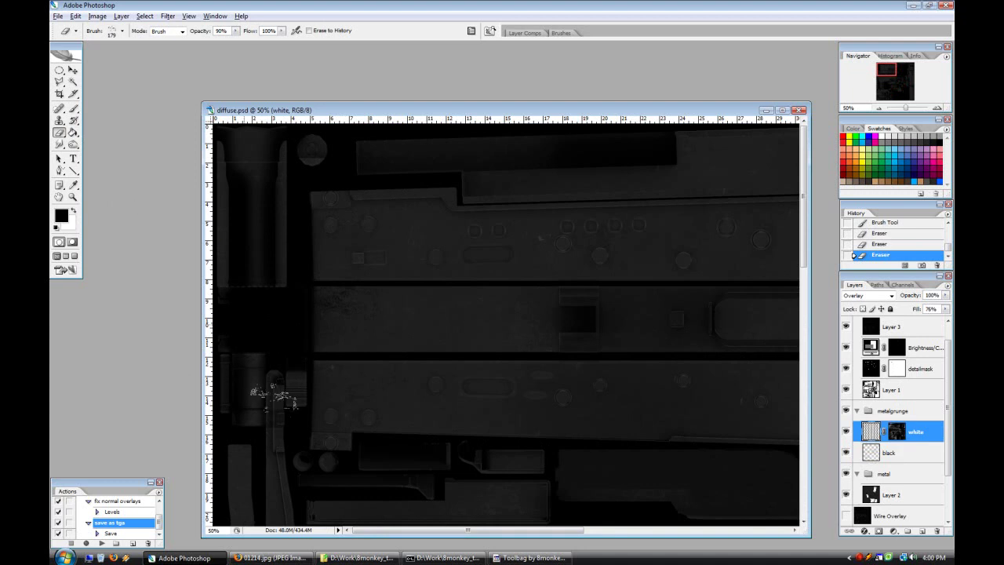
Step: Export the texture as Targa, reload the diffuse map in Toolbag, and examine the whole rifle
{"action": "left_click", "coordinate": [101, 542]}
{"action": "key", "text": "alt+Tab"}
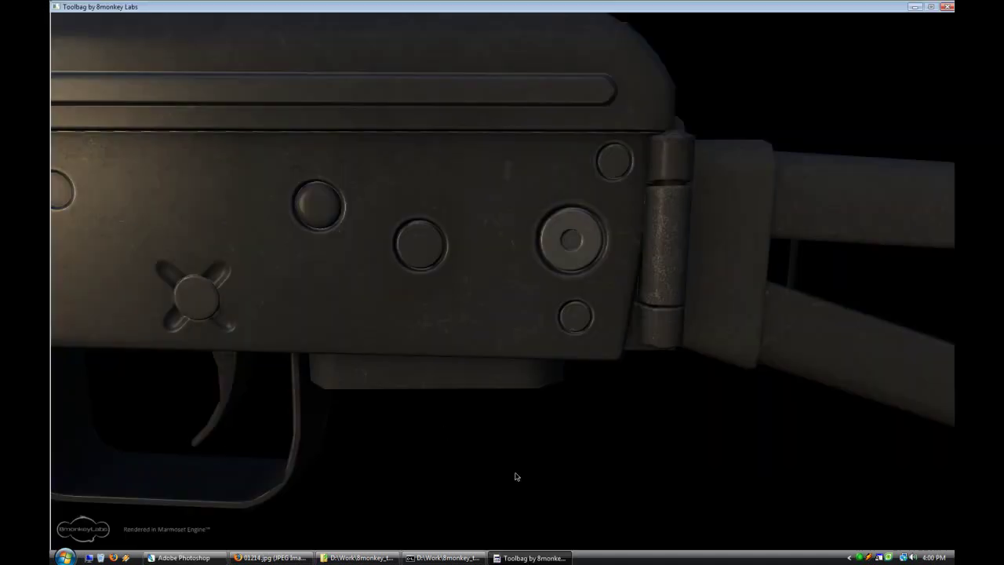
{"action": "key", "text": "Escape"}
{"action": "left_click", "coordinate": [242, 176]}
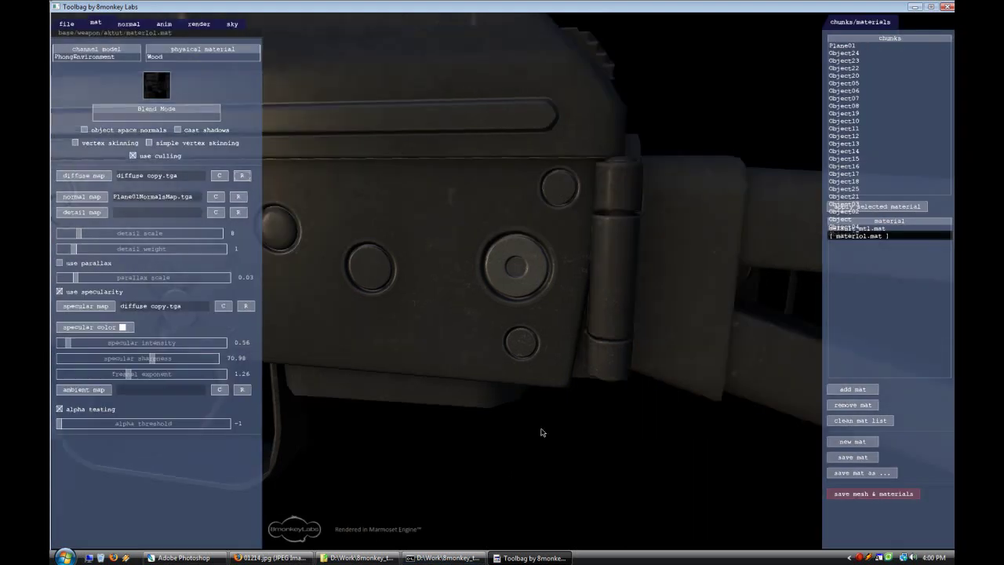
{"action": "scroll", "coordinate": [556, 426], "scroll_direction": "down", "scroll_amount": 4}
{"action": "left_click_drag", "start_coordinate": [556, 425], "coordinate": [507, 318]}
{"action": "scroll", "coordinate": [514, 345], "scroll_direction": "down", "scroll_amount": 4}
{"action": "key", "text": "Escape"}
{"action": "left_click_drag", "start_coordinate": [450, 334], "coordinate": [584, 319]}
{"action": "left_click_drag", "start_coordinate": [564, 369], "coordinate": [523, 378]}
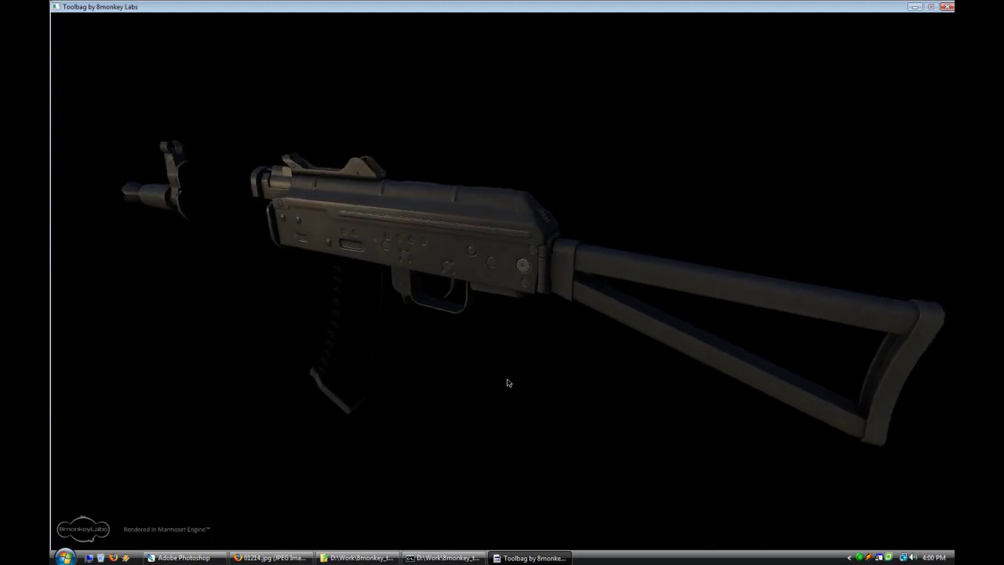
Step: Switch to Photoshop, show the whole texture, and add a new layer named blobby above the white layer
{"action": "left_click", "coordinate": [185, 557]}
{"action": "left_click", "coordinate": [879, 108]}
{"action": "left_click", "coordinate": [878, 109]}
{"action": "left_click", "coordinate": [878, 109]}
{"action": "scroll", "coordinate": [894, 476], "scroll_direction": "up", "scroll_amount": 1}
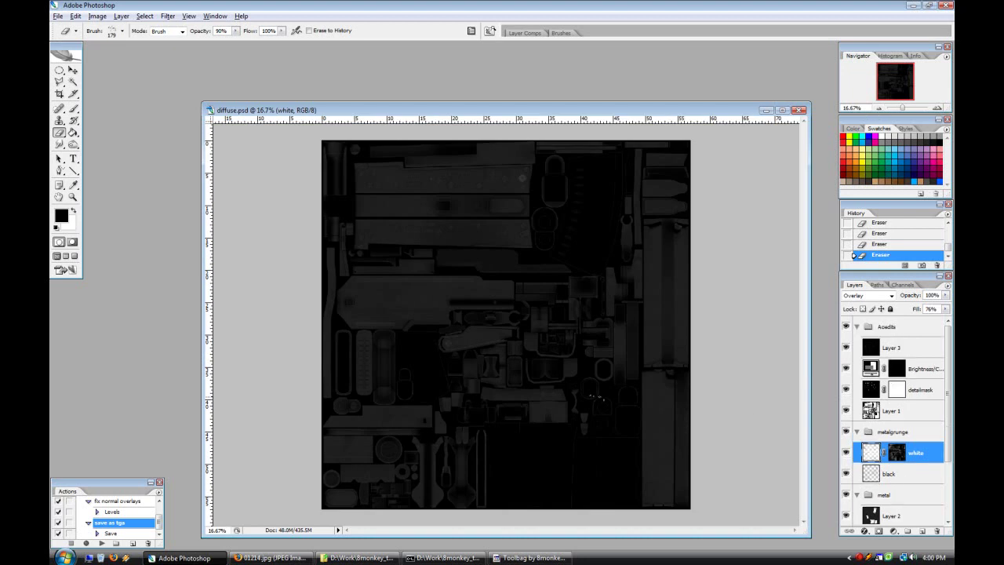
{"action": "key", "text": "ctrl+shift+n"}
{"action": "type", "text": "blo"}
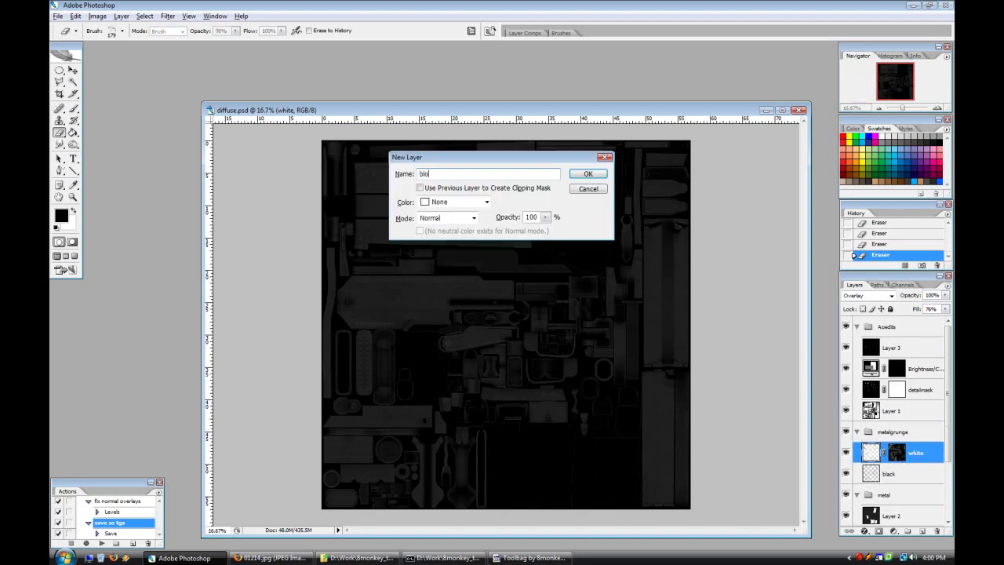
{"action": "type", "text": "bby"}
{"action": "key", "text": "Return"}
Step: Choose a 550 px blotchy brush and paint black blobs across the whole sheet on the blobby layer
{"action": "key", "text": "b"}
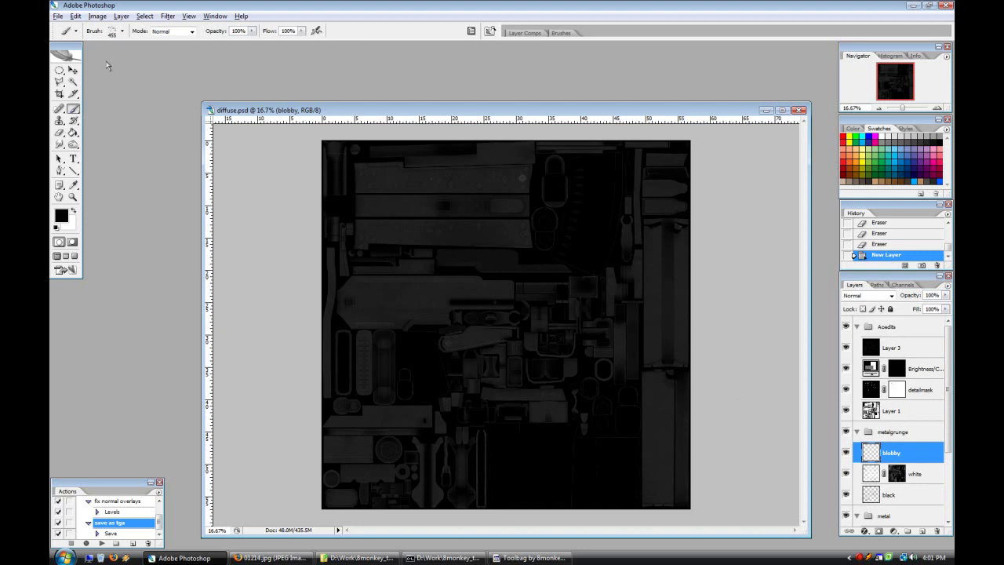
{"action": "left_click", "coordinate": [122, 30]}
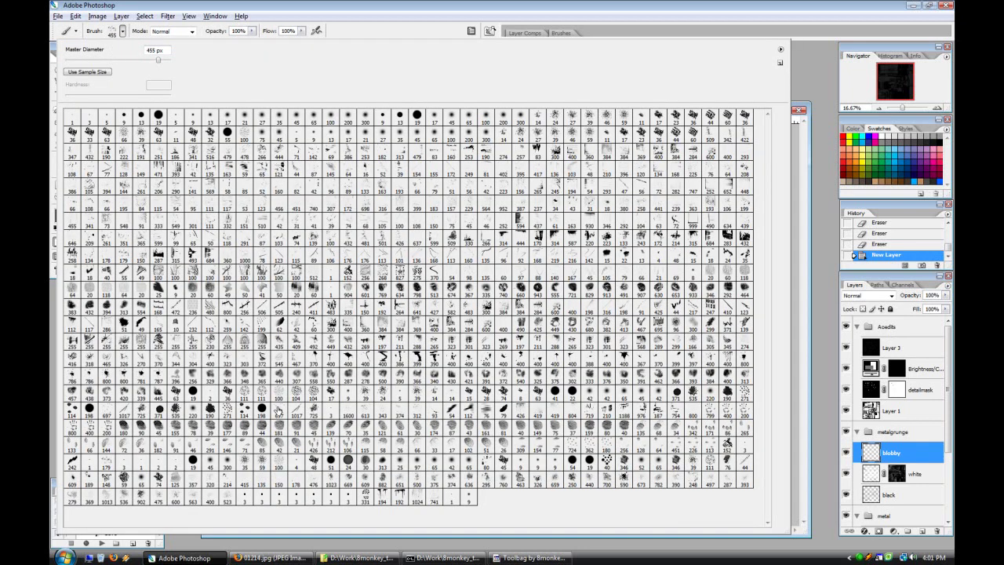
{"action": "left_click", "coordinate": [342, 5]}
{"action": "left_click", "coordinate": [122, 30]}
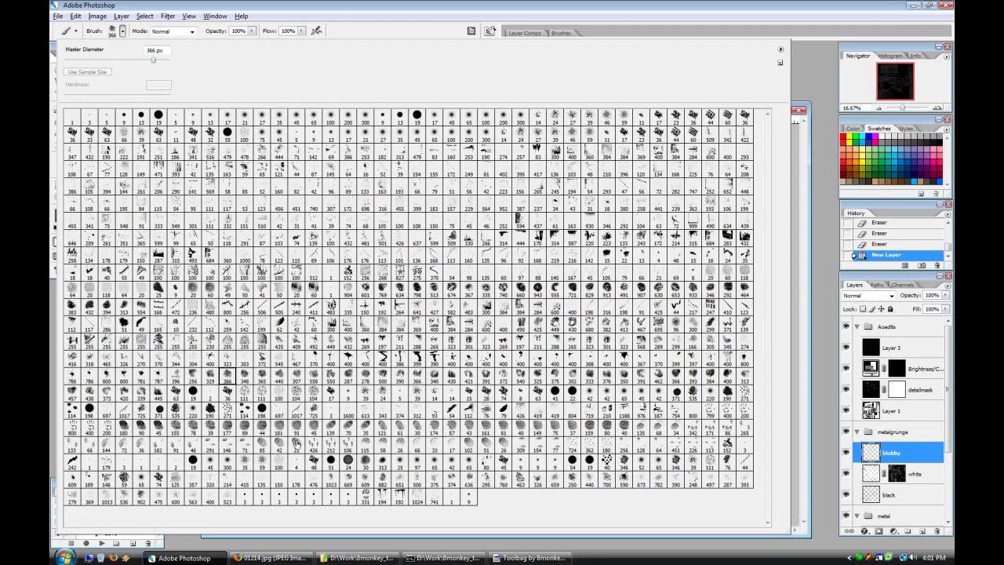
{"action": "left_click", "coordinate": [446, 5]}
{"action": "mouse_move", "coordinate": [334, 167]}
{"action": "left_mouse_down"}
{"action": "mouse_move", "coordinate": [377, 218]}
{"action": "mouse_move", "coordinate": [468, 217]}
{"action": "mouse_move", "coordinate": [653, 341]}
{"action": "mouse_move", "coordinate": [506, 455]}
{"action": "mouse_move", "coordinate": [411, 331]}
{"action": "mouse_move", "coordinate": [490, 502]}
{"action": "mouse_move", "coordinate": [391, 314]}
{"action": "mouse_move", "coordinate": [392, 222]}
{"action": "left_mouse_up"}
Step: Add a layer mask to the blobby layer and paint black blobs on it with the 550 px brush
{"action": "key", "text": "e"}
{"action": "left_click", "coordinate": [878, 531]}
{"action": "left_click", "coordinate": [71, 108]}
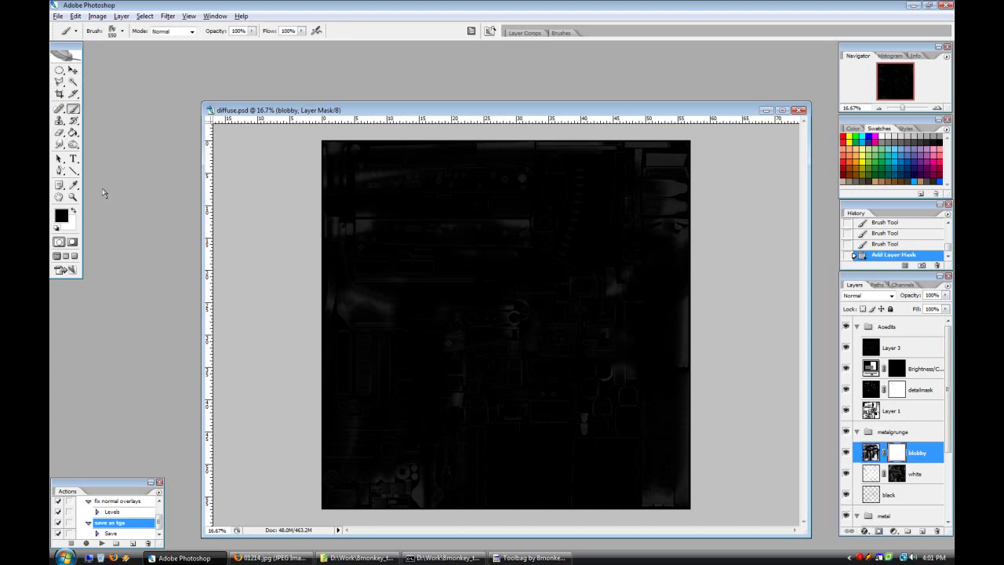
{"action": "left_click", "coordinate": [559, 35]}
{"action": "left_click", "coordinate": [488, 3]}
{"action": "mouse_move", "coordinate": [368, 168]}
{"action": "left_mouse_down"}
{"action": "mouse_move", "coordinate": [650, 296]}
{"action": "mouse_move", "coordinate": [371, 399]}
{"action": "mouse_move", "coordinate": [381, 477]}
{"action": "mouse_move", "coordinate": [364, 470]}
{"action": "left_mouse_up"}
{"action": "left_click_drag", "start_coordinate": [634, 496], "coordinate": [680, 432]}
{"action": "left_click_drag", "start_coordinate": [426, 247], "coordinate": [397, 285]}
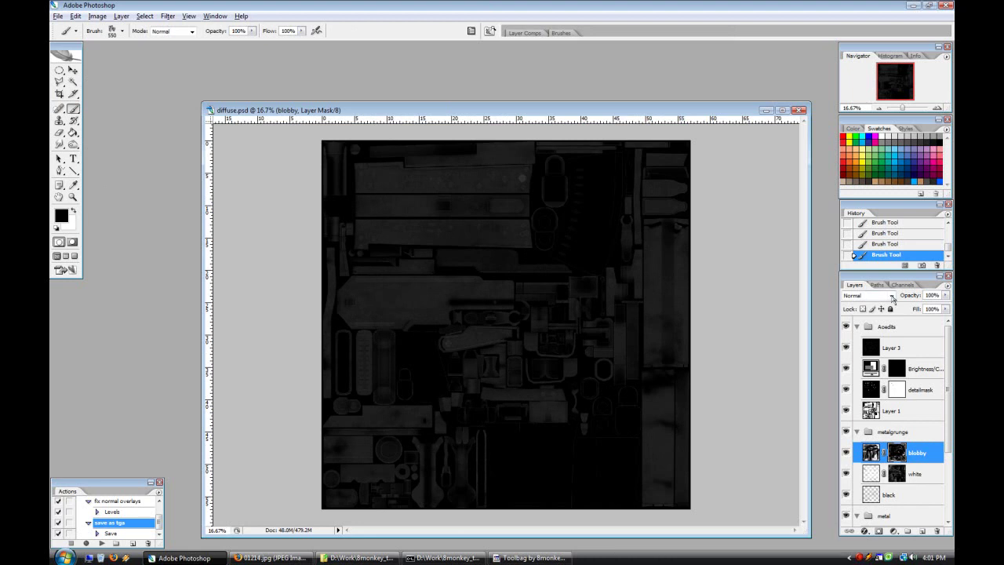
Step: Adjust the blobby layer's mask with Brightness/Contrast, using brightness -18 and contrast -11
{"action": "left_click", "coordinate": [98, 15]}
{"action": "mouse_move", "coordinate": [132, 42]}
{"action": "left_click", "coordinate": [236, 100]}
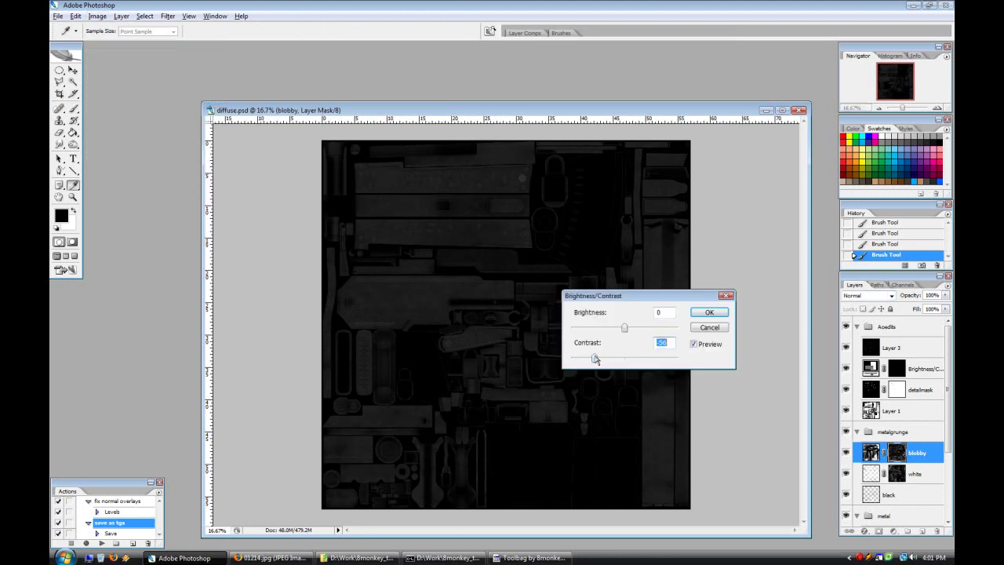
{"action": "left_click_drag", "start_coordinate": [633, 328], "coordinate": [645, 359]}
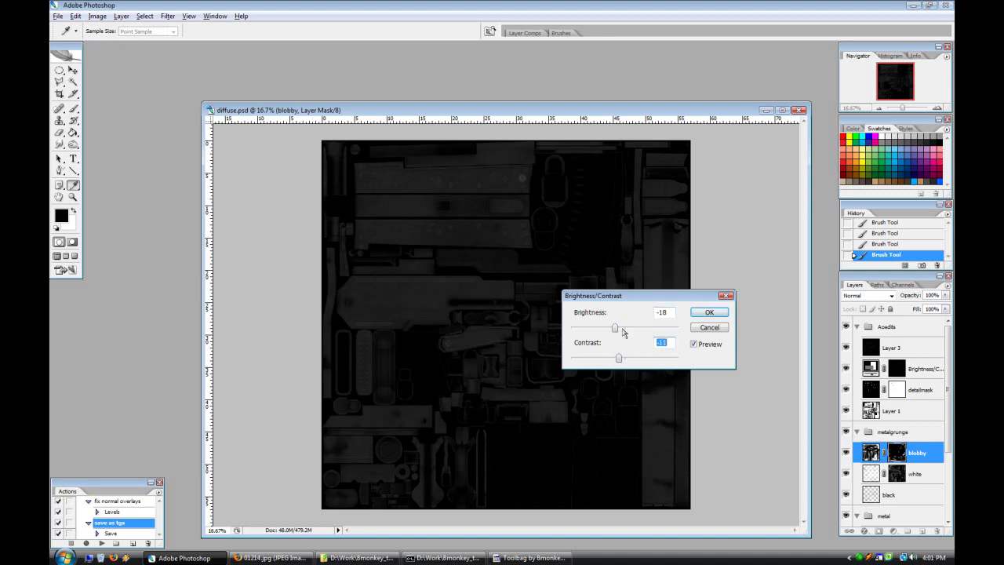
{"action": "left_click", "coordinate": [709, 311]}
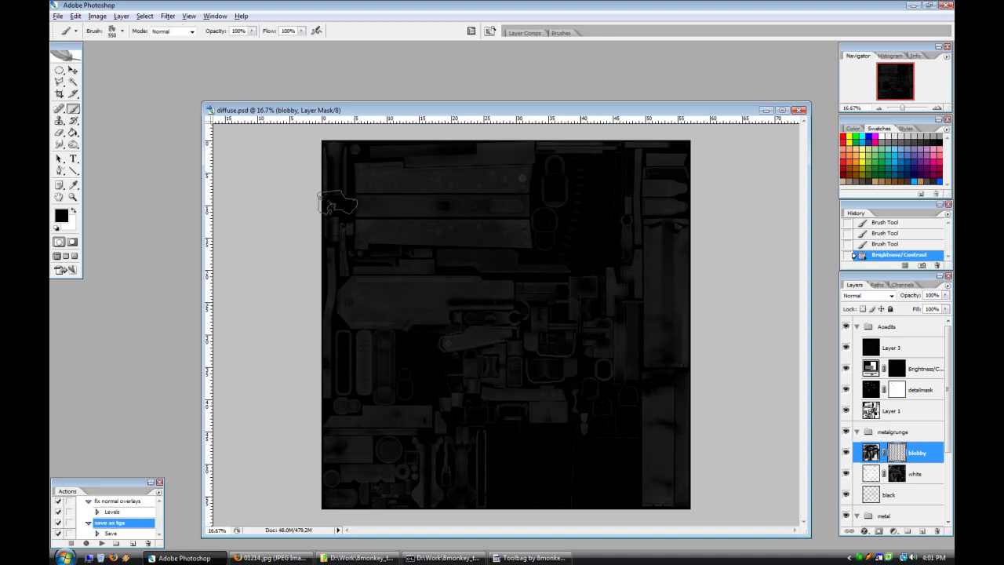
Step: Set the blobby layer's blending mode to Overlay and its fill to 18%
{"action": "left_click", "coordinate": [890, 295]}
{"action": "left_click", "coordinate": [886, 419]}
{"action": "left_click_drag", "start_coordinate": [945, 309], "coordinate": [907, 321]}
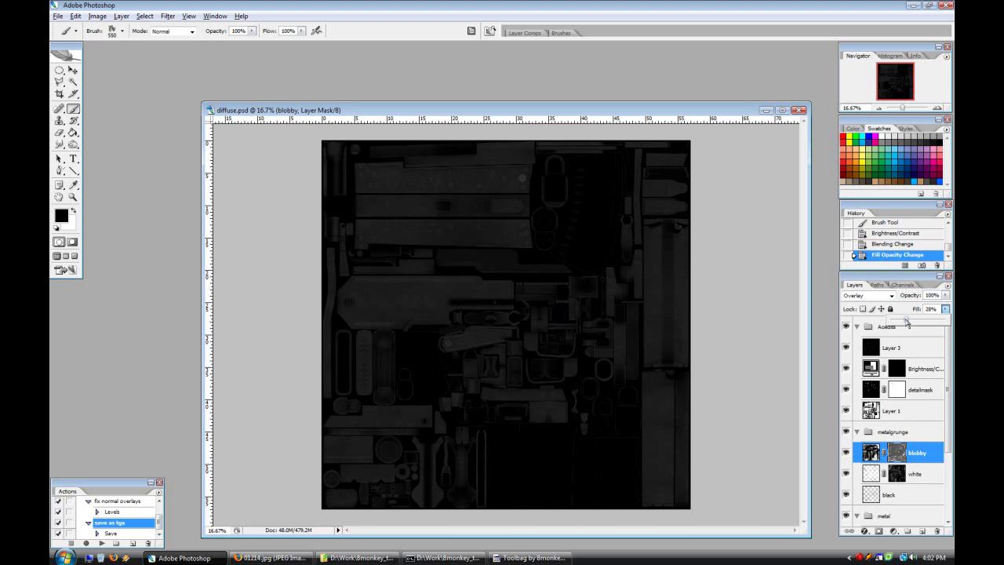
{"action": "left_click_drag", "start_coordinate": [908, 374], "coordinate": [909, 321]}
Step: Duplicate the blobby layer and rotate the copy
{"action": "scroll", "coordinate": [909, 376], "scroll_direction": "down", "scroll_amount": 1}
{"action": "right_click", "coordinate": [919, 432]}
{"action": "left_click", "coordinate": [791, 216]}
{"action": "key", "text": "Return"}
{"action": "left_click", "coordinate": [75, 16]}
{"action": "left_click", "coordinate": [258, 284]}
Step: Invert the blobby copy layer and rotate it once more
{"action": "left_click", "coordinate": [97, 16]}
{"action": "mouse_move", "coordinate": [114, 42]}
{"action": "left_click", "coordinate": [259, 220]}
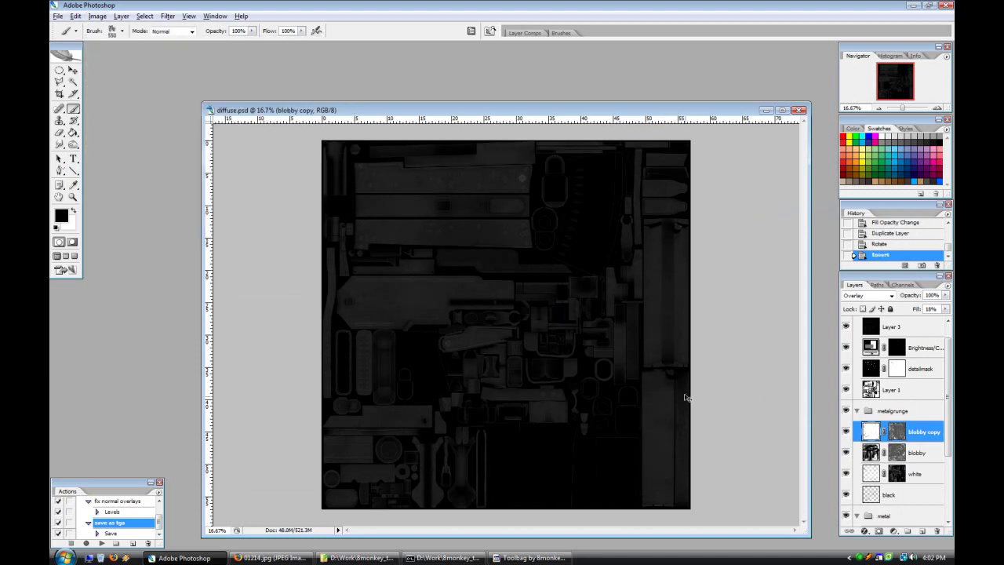
{"action": "left_click", "coordinate": [75, 15]}
{"action": "mouse_move", "coordinate": [117, 188]}
{"action": "left_click", "coordinate": [259, 288]}
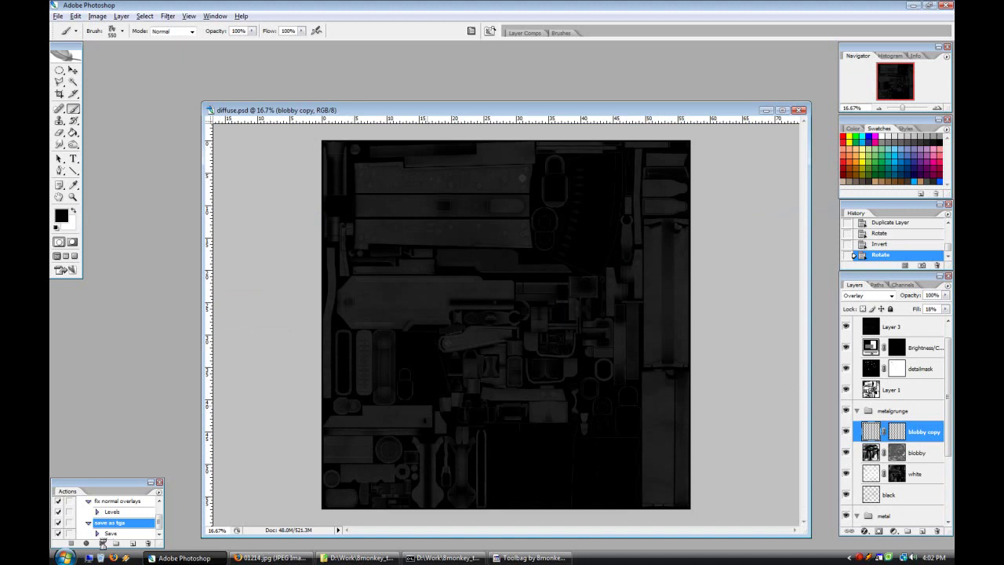
Step: Export the texture as Targa, switch to Toolbag and reload the material's maps to inspect the weapon
{"action": "left_click", "coordinate": [103, 543]}
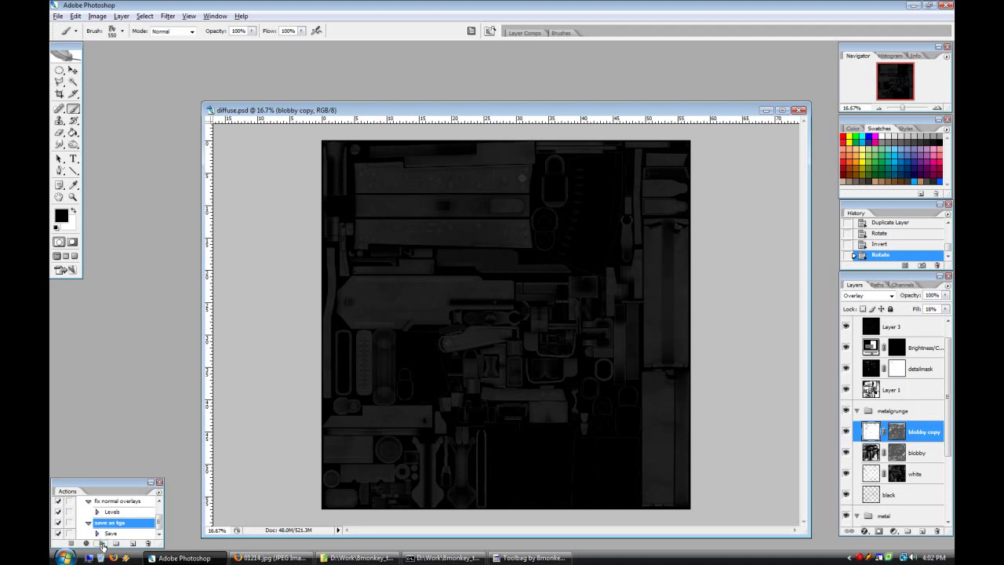
{"action": "left_click", "coordinate": [530, 557]}
{"action": "key", "text": "Escape"}
{"action": "left_click", "coordinate": [243, 176]}
{"action": "key", "text": "Tab"}
{"action": "left_click_drag", "start_coordinate": [520, 381], "coordinate": [372, 372]}
{"action": "key", "text": "Escape"}
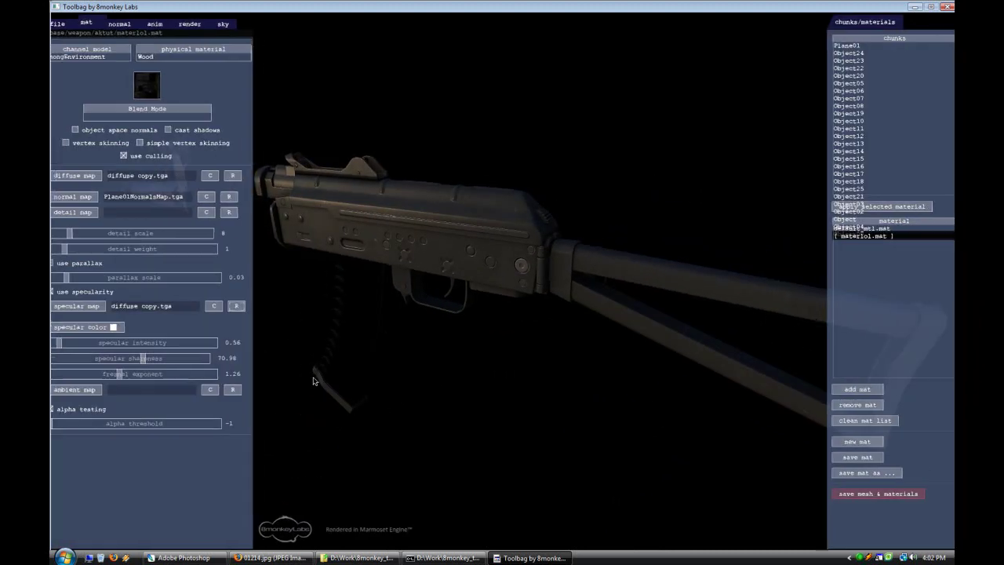
Step: Assign diffuse.tga as both the diffuse and specular map to compare it on the weapon
{"action": "left_click", "coordinate": [239, 177]}
{"action": "double_click", "coordinate": [697, 164]}
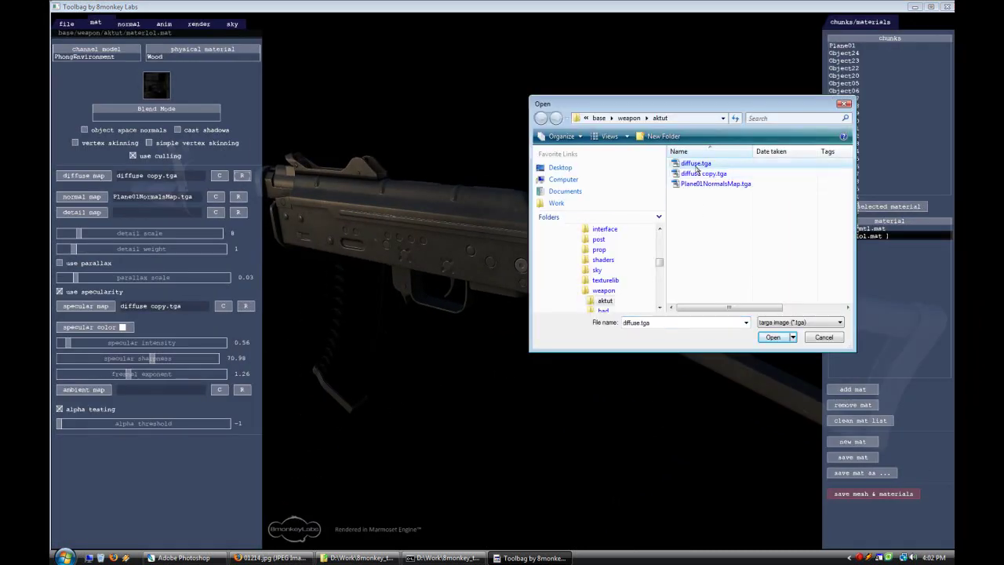
{"action": "left_click", "coordinate": [101, 308]}
{"action": "double_click", "coordinate": [686, 167]}
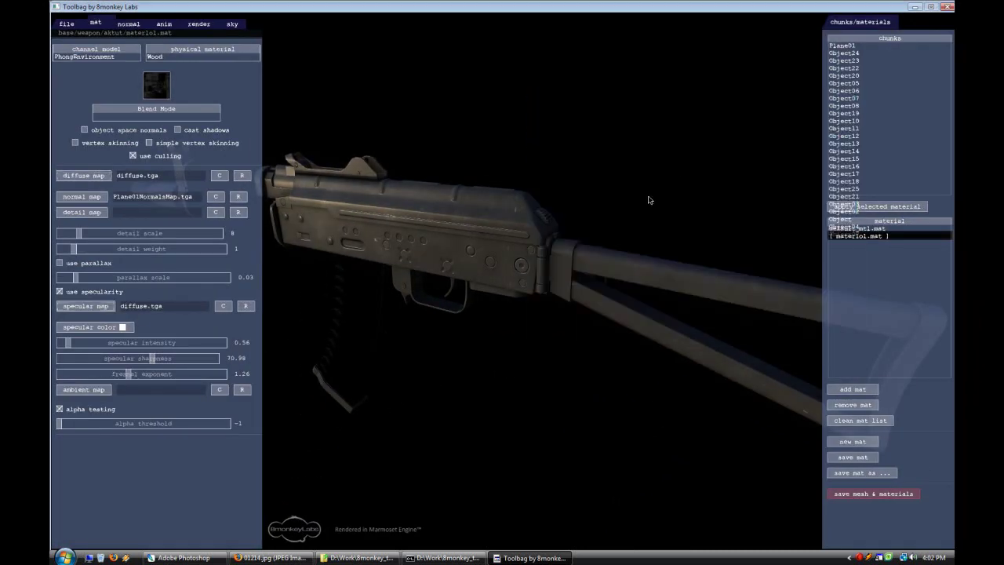
{"action": "left_click_drag", "start_coordinate": [686, 167], "coordinate": [594, 233]}
Step: Reassign diffuse copy.tga as both the diffuse and specular map and view the weapon again
{"action": "left_click", "coordinate": [84, 176]}
{"action": "double_click", "coordinate": [706, 174]}
{"action": "left_click", "coordinate": [86, 306]}
{"action": "double_click", "coordinate": [705, 174]}
{"action": "left_click_drag", "start_coordinate": [708, 177], "coordinate": [585, 374]}
Step: Switch to Photoshop and set the fill to 52% on the blobby layer and 39% on the blobby copy layer
{"action": "left_click", "coordinate": [185, 558]}
{"action": "left_click", "coordinate": [846, 432]}
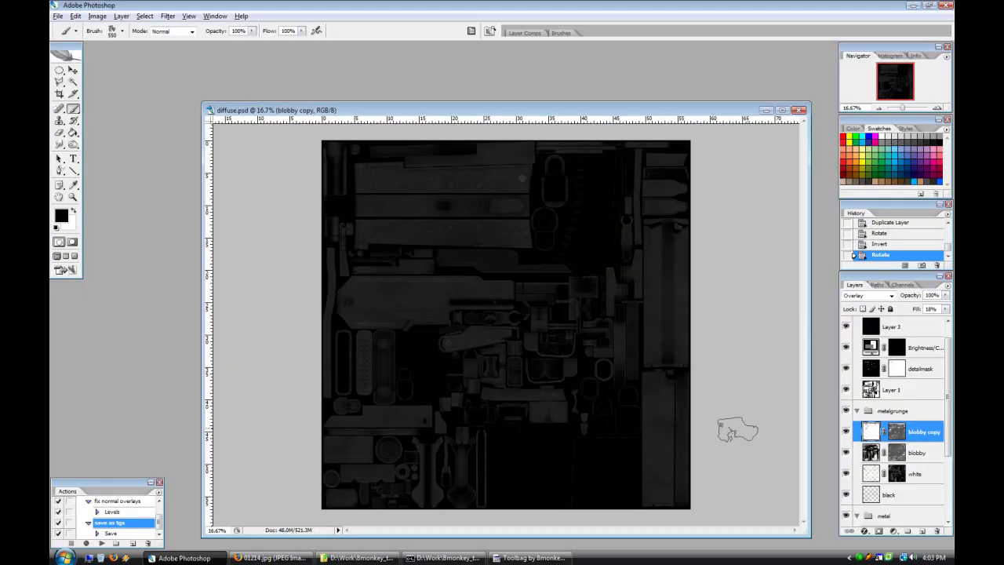
{"action": "left_click", "coordinate": [846, 433]}
{"action": "left_click", "coordinate": [916, 447]}
{"action": "left_click", "coordinate": [945, 309]}
{"action": "left_click", "coordinate": [913, 436]}
{"action": "left_click_drag", "start_coordinate": [919, 320], "coordinate": [915, 323]}
{"action": "left_click", "coordinate": [914, 432]}
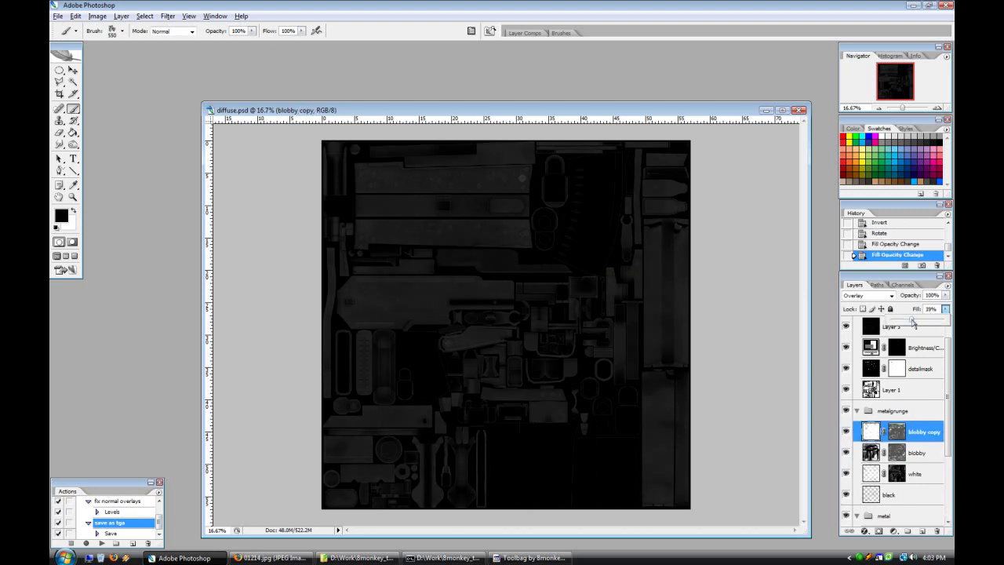
Step: Brush black over parts of the blobby copy and blobby layer masks to break up the blotches
{"action": "left_click", "coordinate": [894, 432]}
{"action": "left_click_drag", "start_coordinate": [526, 217], "coordinate": [413, 201]}
{"action": "left_click_drag", "start_coordinate": [413, 200], "coordinate": [519, 349]}
{"action": "left_click", "coordinate": [900, 454]}
{"action": "left_click_drag", "start_coordinate": [447, 225], "coordinate": [463, 188]}
{"action": "left_click_drag", "start_coordinate": [463, 189], "coordinate": [606, 317]}
Step: Export the texture as Targa and reload the maps in Toolbag to check the softened blotches
{"action": "left_click", "coordinate": [101, 543]}
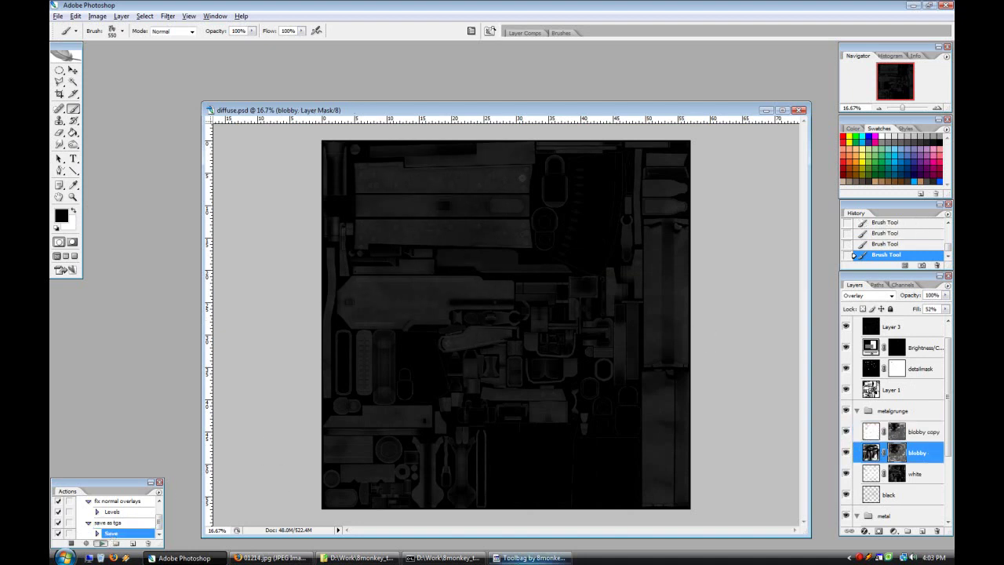
{"action": "left_click", "coordinate": [529, 557]}
{"action": "left_click", "coordinate": [243, 177]}
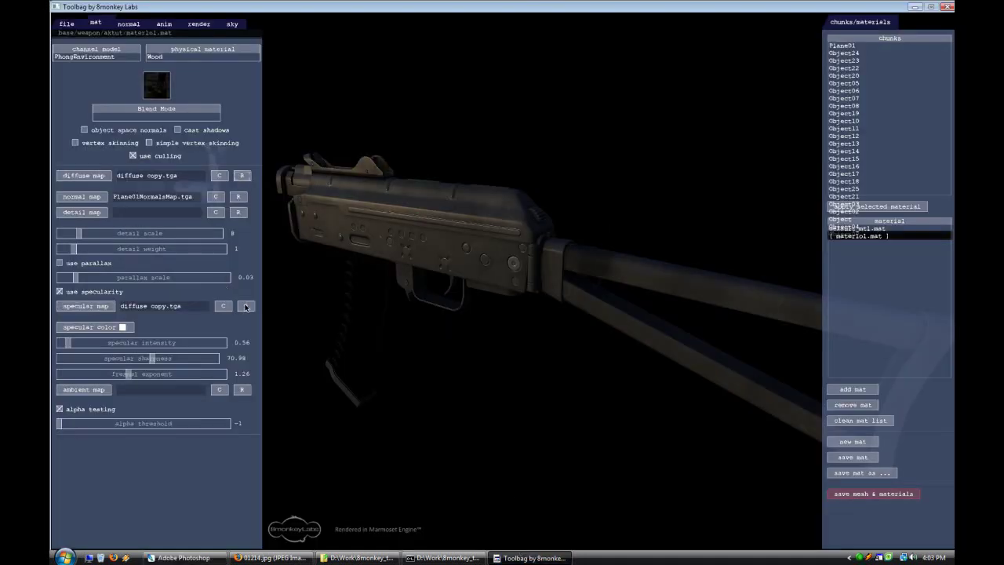
Step: Return to Photoshop and brush more black onto the blobby copy layer and the blobby layer's mask
{"action": "left_click", "coordinate": [184, 557]}
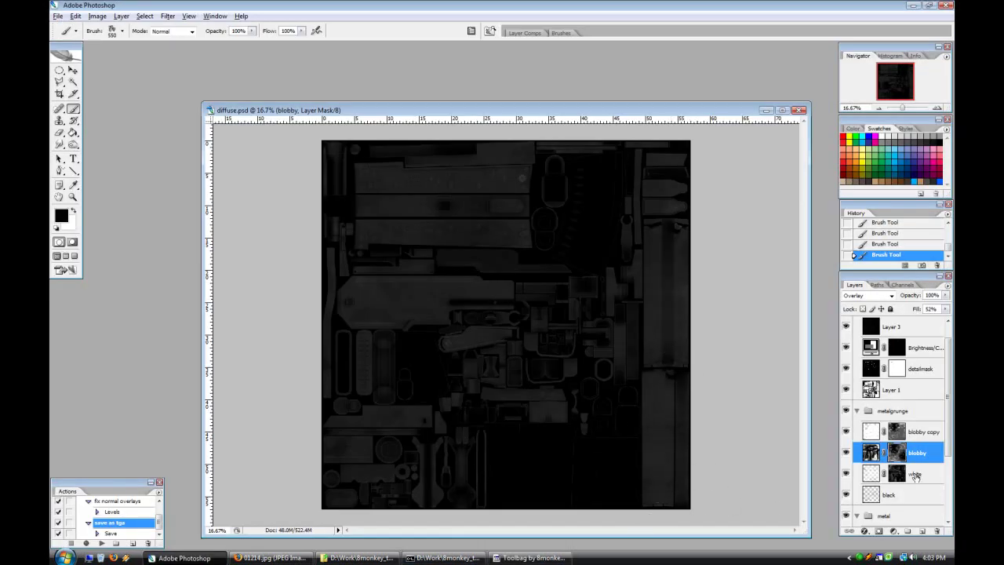
{"action": "left_click", "coordinate": [921, 432]}
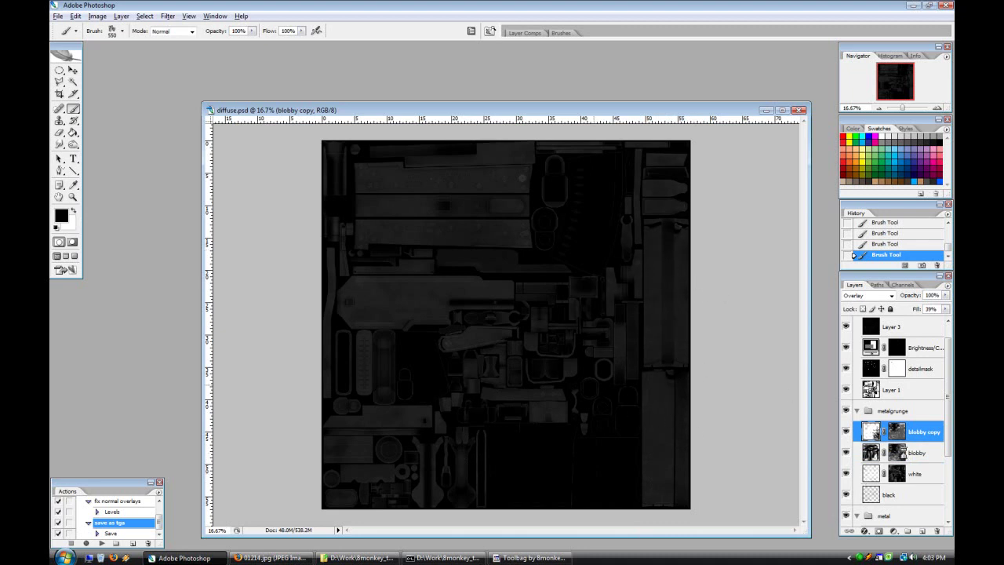
{"action": "left_click", "coordinate": [897, 452]}
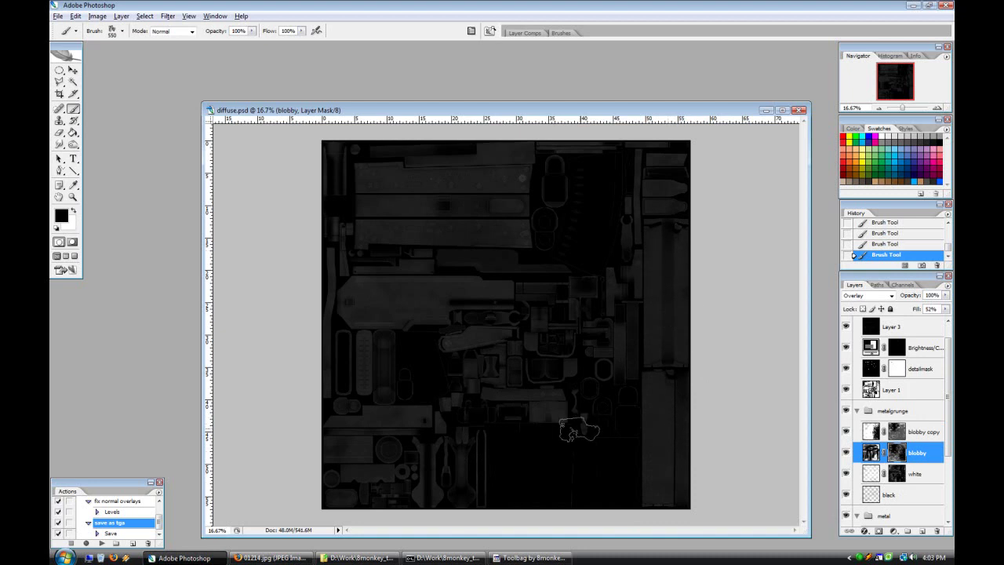
Step: Export the texture as Targa again, reload the maps in Toolbag and inspect the weapon from another angle
{"action": "left_click", "coordinate": [103, 543]}
{"action": "left_click", "coordinate": [524, 558]}
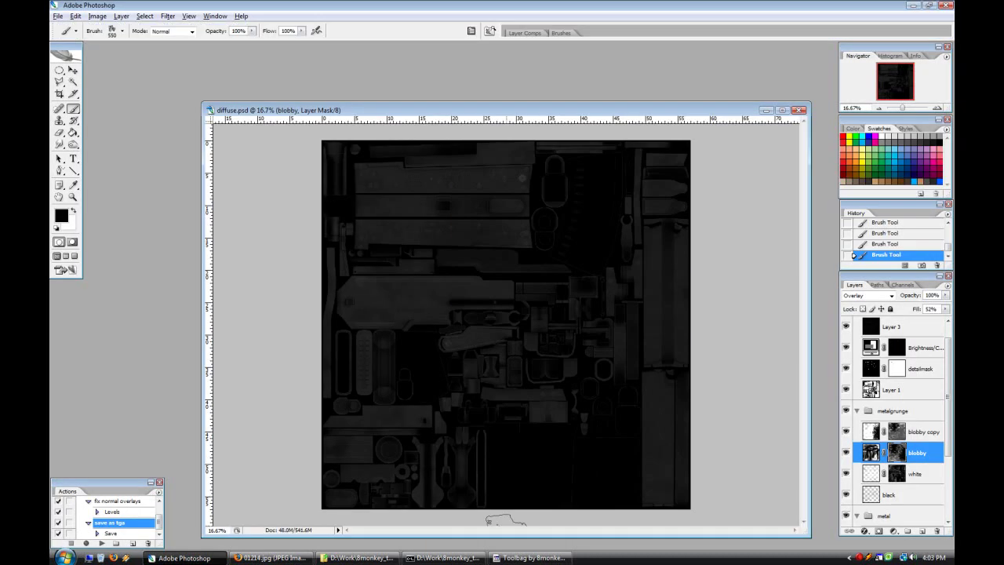
{"action": "left_click", "coordinate": [524, 558]}
{"action": "left_click", "coordinate": [246, 305]}
{"action": "left_click_drag", "start_coordinate": [404, 235], "coordinate": [575, 289]}
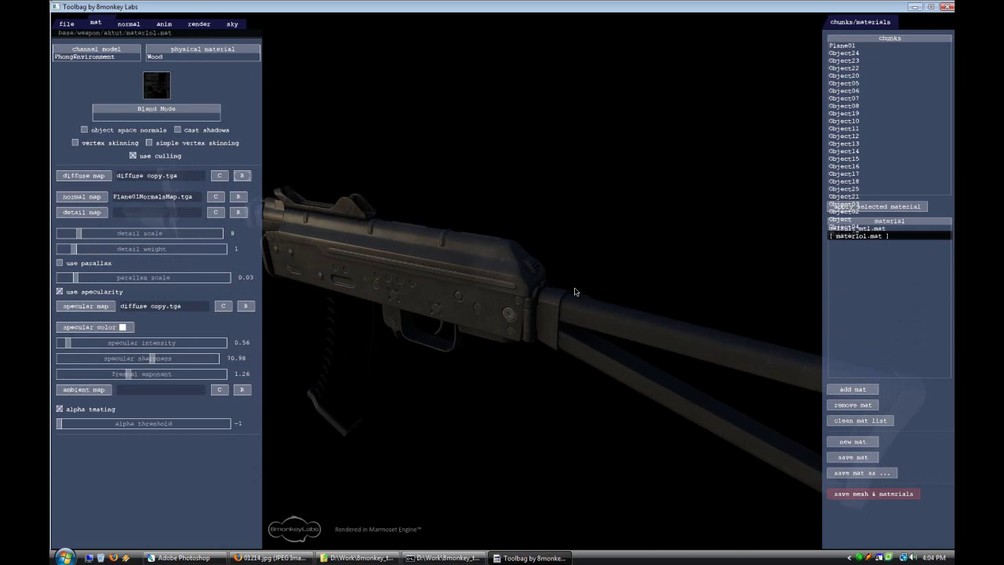
{"action": "key", "text": "Escape"}
Step: Switch to Photoshop and create a new layer named bigscrapes above the blobby copy layer
{"action": "key", "text": "alt+Tab"}
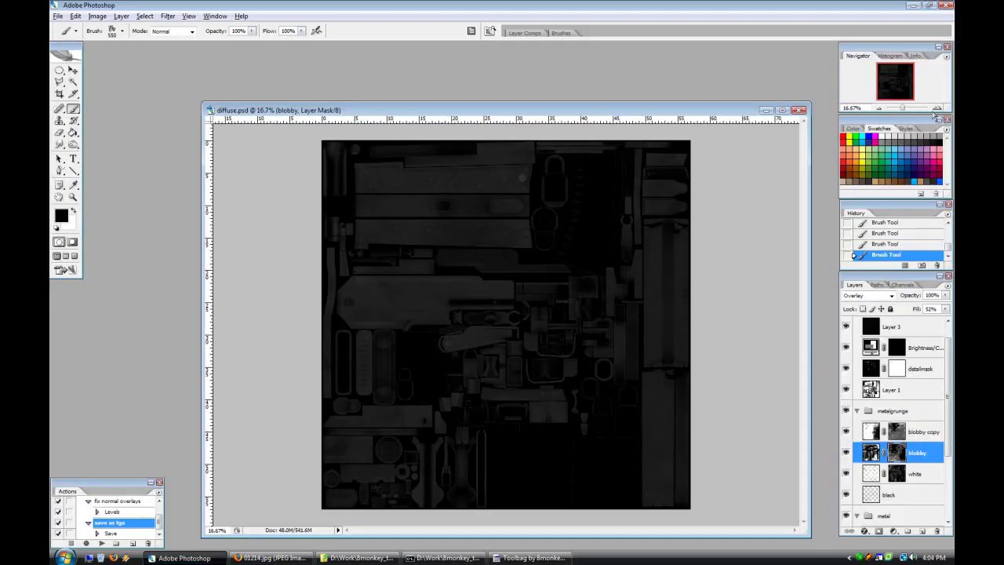
{"action": "left_click", "coordinate": [926, 432]}
{"action": "key", "text": "ctrl+shift+n"}
{"action": "type", "text": "bigscrap"}
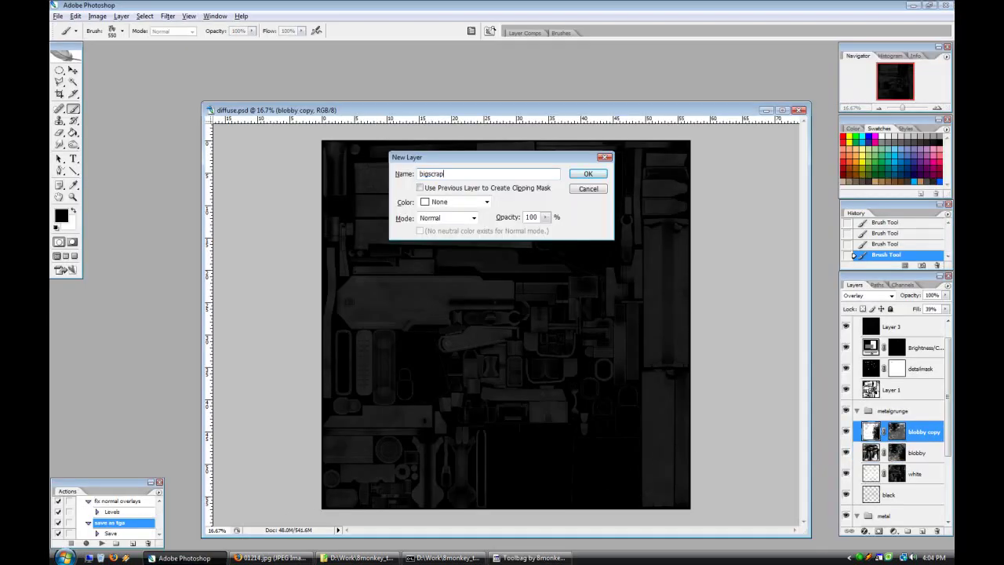
{"action": "type", "text": "es"}
{"action": "key", "text": "Return"}
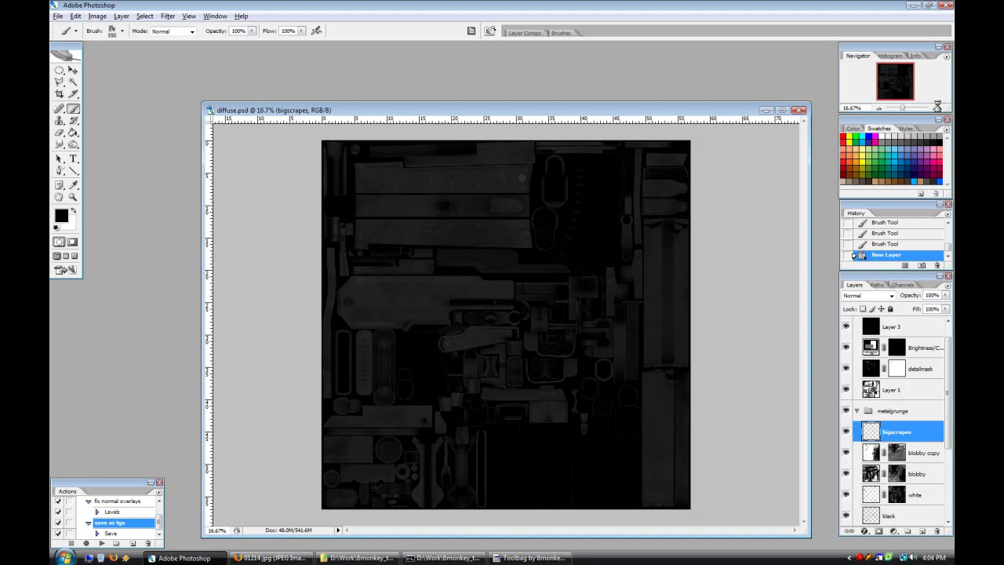
Step: Paint white scrapes along the lower edges of the large receiver panel at 100% zoom, using a rough size 3 brush
{"action": "left_click", "coordinate": [937, 107]}
{"action": "left_click", "coordinate": [937, 107]}
{"action": "left_click", "coordinate": [937, 106]}
{"action": "left_click", "coordinate": [936, 107]}
{"action": "left_click", "coordinate": [936, 106]}
{"action": "left_click_drag", "start_coordinate": [556, 530], "coordinate": [440, 532]}
{"action": "scroll", "coordinate": [507, 531], "scroll_direction": "up", "scroll_amount": 3}
{"action": "scroll", "coordinate": [468, 533], "scroll_direction": "up", "scroll_amount": 2}
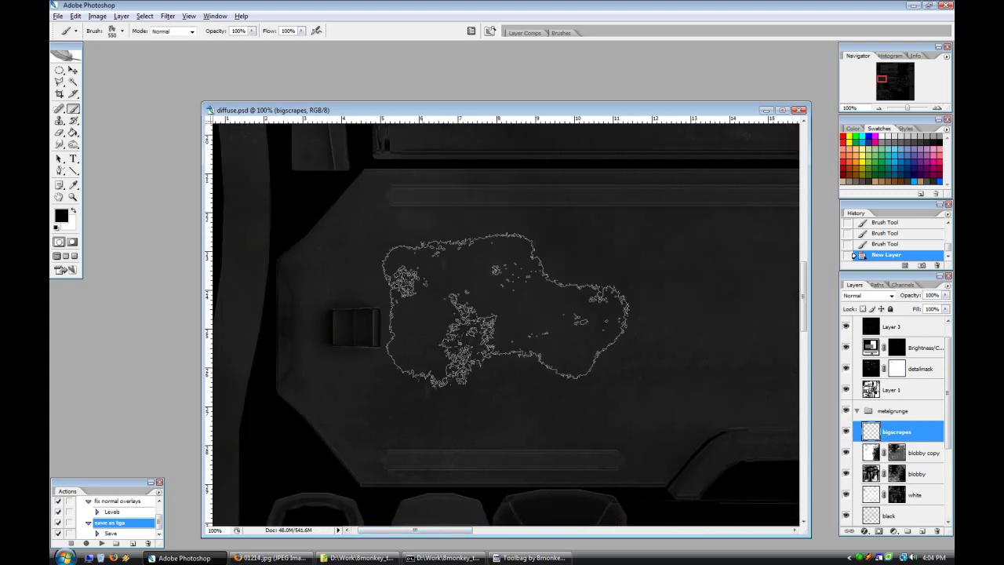
{"action": "left_click", "coordinate": [73, 210]}
{"action": "left_click", "coordinate": [121, 31]}
{"action": "double_click", "coordinate": [92, 115]}
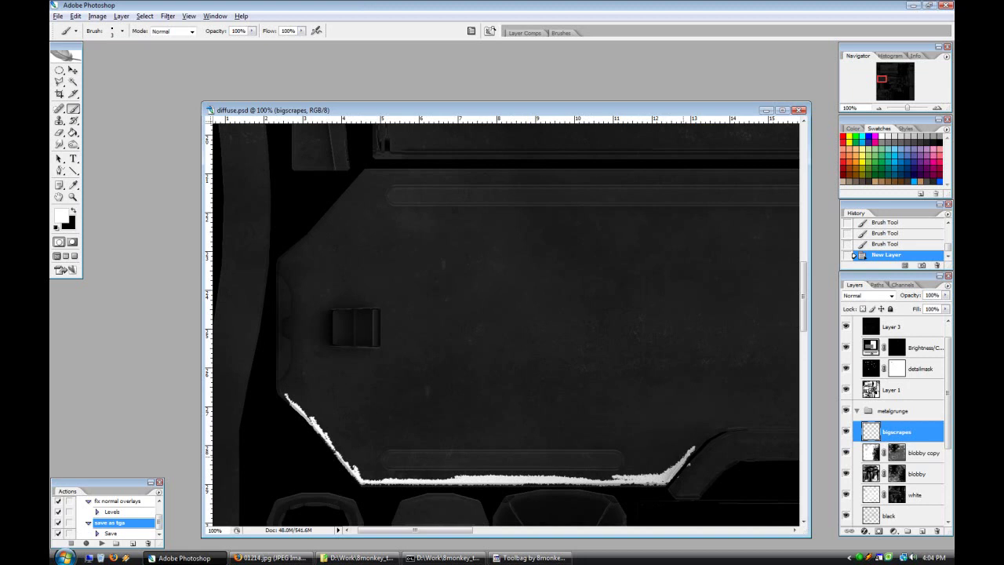
{"action": "left_click_drag", "start_coordinate": [749, 441], "coordinate": [730, 447]}
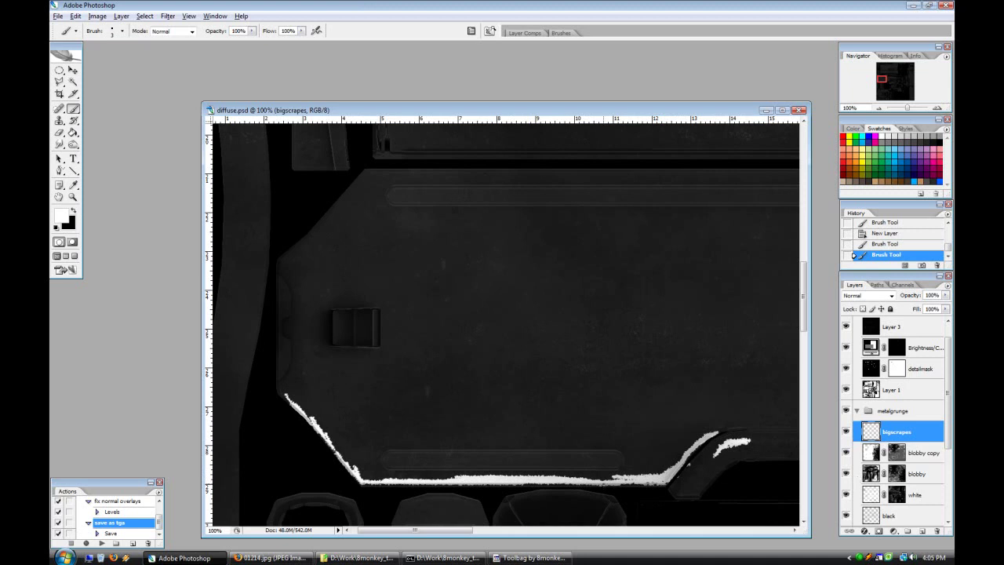
{"action": "mouse_move", "coordinate": [704, 456]}
{"action": "left_mouse_down"}
{"action": "mouse_move", "coordinate": [680, 489]}
{"action": "mouse_move", "coordinate": [766, 441]}
{"action": "left_mouse_up"}
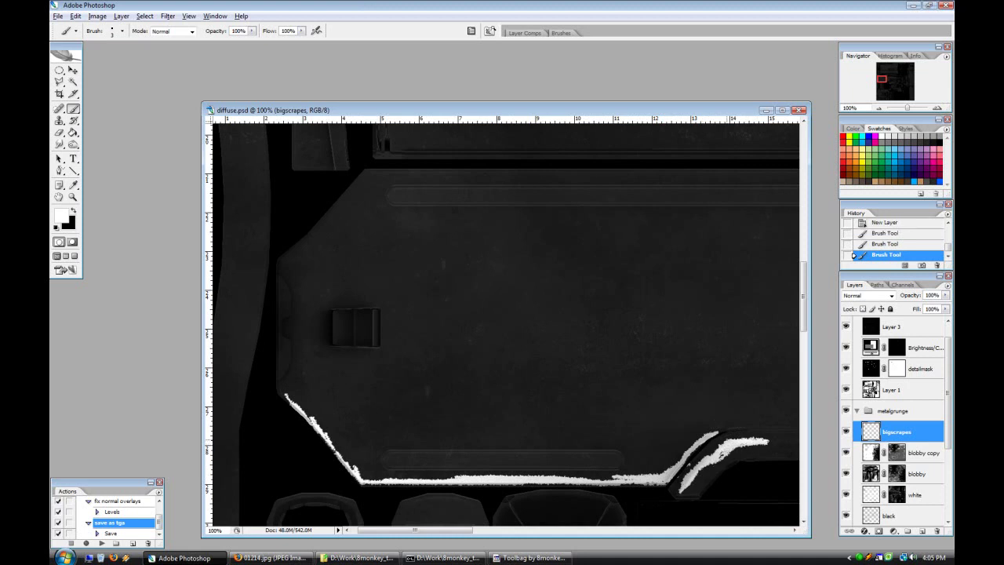
Step: Turn on Other Dynamics for the brush and raise its opacity jitter, leaving Color Dynamics off
{"action": "left_click", "coordinate": [525, 33]}
{"action": "left_click", "coordinate": [568, 33]}
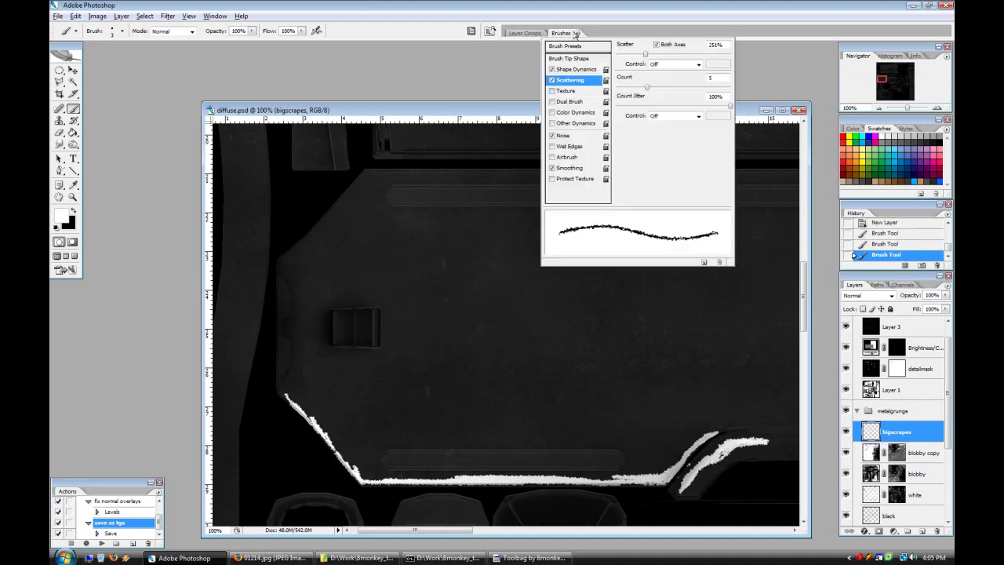
{"action": "left_click", "coordinate": [577, 70]}
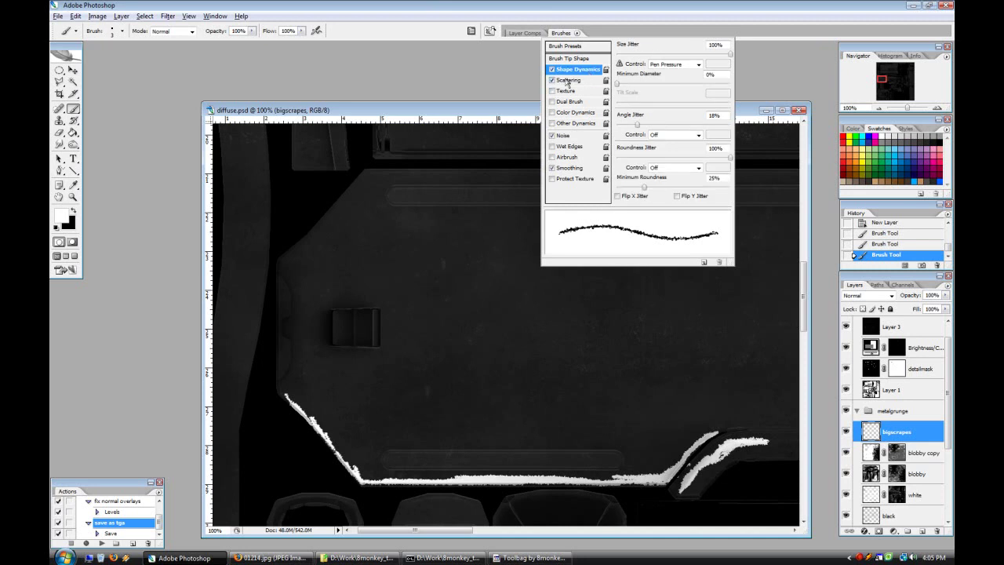
{"action": "left_click", "coordinate": [568, 80]}
{"action": "left_click", "coordinate": [575, 124]}
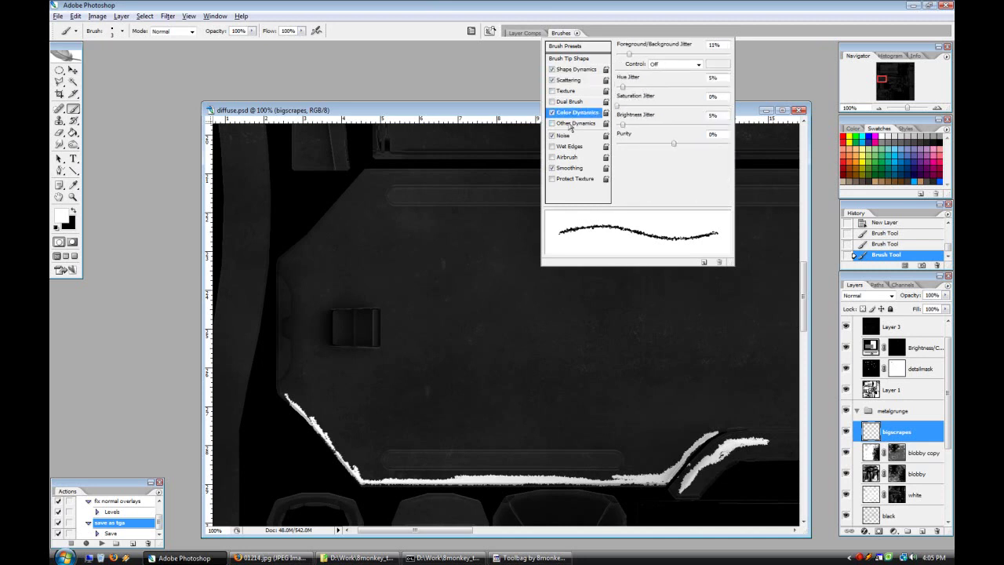
{"action": "left_click", "coordinate": [553, 115]}
{"action": "left_click", "coordinate": [566, 124]}
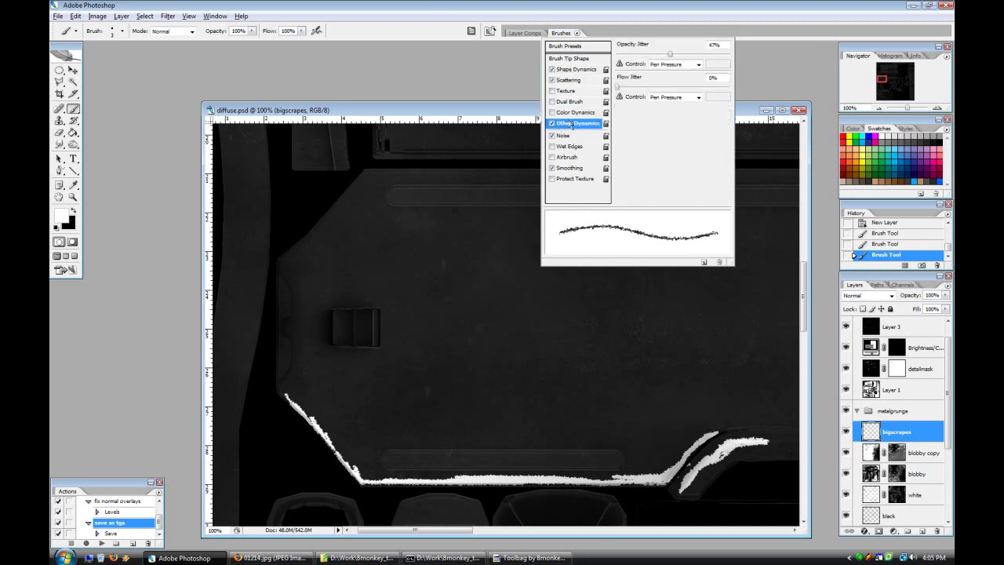
{"action": "left_click_drag", "start_coordinate": [669, 56], "coordinate": [689, 55]}
{"action": "left_click", "coordinate": [682, 64]}
{"action": "left_click", "coordinate": [680, 66]}
{"action": "left_click", "coordinate": [670, 5]}
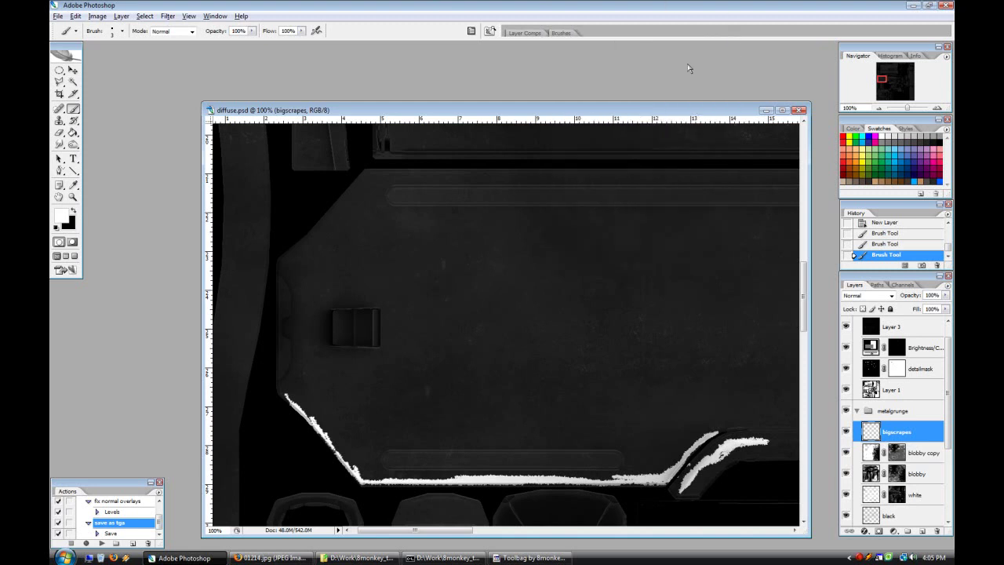
Step: Extend the white scrapes on the receiver panel's lower curve and corner, and paint more along its upper and end edges
{"action": "left_click_drag", "start_coordinate": [741, 442], "coordinate": [762, 440]}
{"action": "left_click_drag", "start_coordinate": [353, 466], "coordinate": [366, 477]}
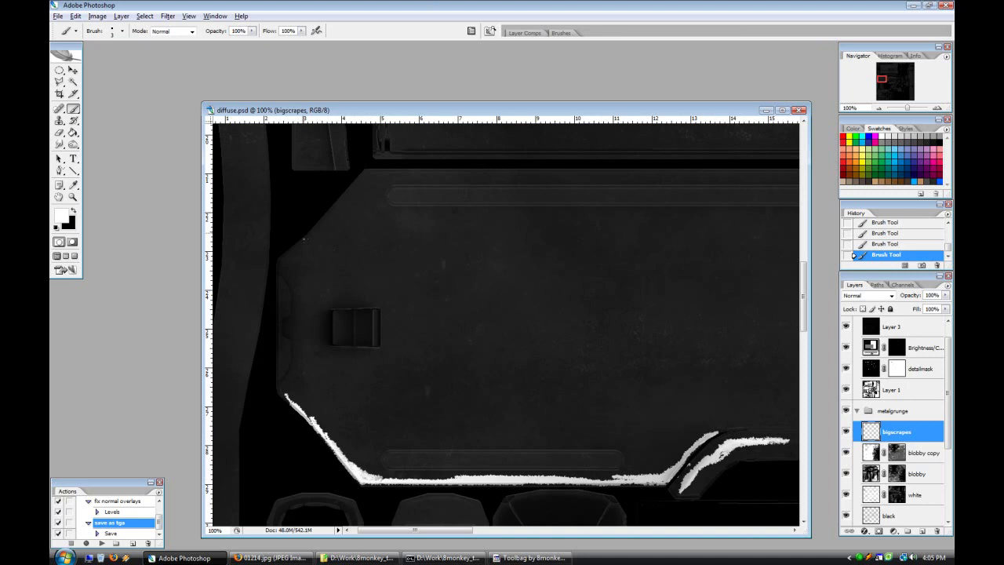
{"action": "mouse_move", "coordinate": [283, 263]}
{"action": "left_mouse_down"}
{"action": "mouse_move", "coordinate": [280, 345]}
{"action": "mouse_move", "coordinate": [289, 283]}
{"action": "mouse_move", "coordinate": [301, 274]}
{"action": "mouse_move", "coordinate": [300, 313]}
{"action": "mouse_move", "coordinate": [308, 243]}
{"action": "mouse_move", "coordinate": [353, 184]}
{"action": "mouse_move", "coordinate": [383, 170]}
{"action": "mouse_move", "coordinate": [410, 179]}
{"action": "mouse_move", "coordinate": [483, 172]}
{"action": "left_mouse_up"}
{"action": "mouse_move", "coordinate": [317, 230]}
{"action": "left_mouse_down"}
{"action": "mouse_move", "coordinate": [349, 190]}
{"action": "mouse_move", "coordinate": [333, 220]}
{"action": "mouse_move", "coordinate": [370, 183]}
{"action": "left_mouse_up"}
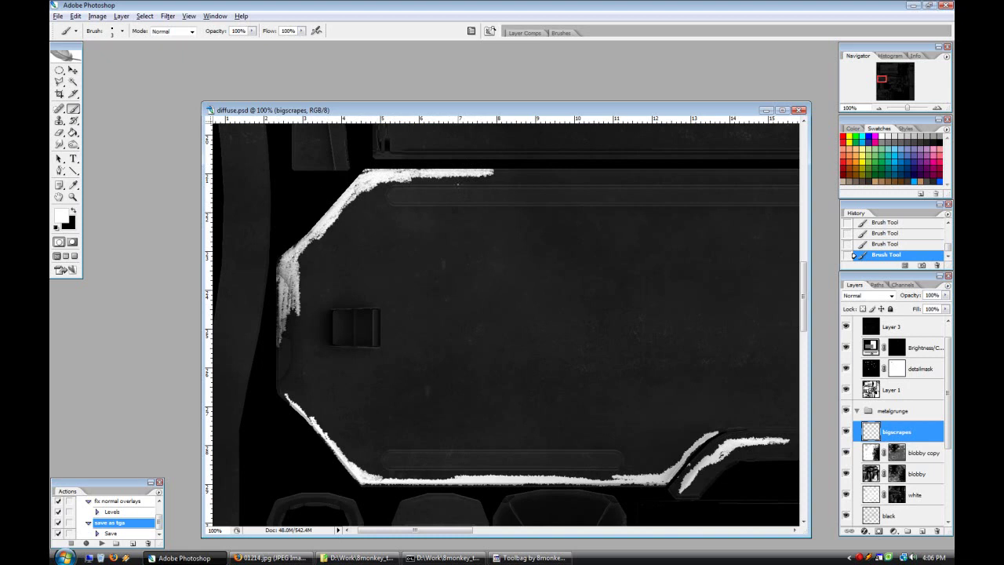
Step: Set the bigscrapes layer's blending mode to Overlay and add a layer mask to it
{"action": "left_click", "coordinate": [867, 294]}
{"action": "left_click", "coordinate": [862, 397]}
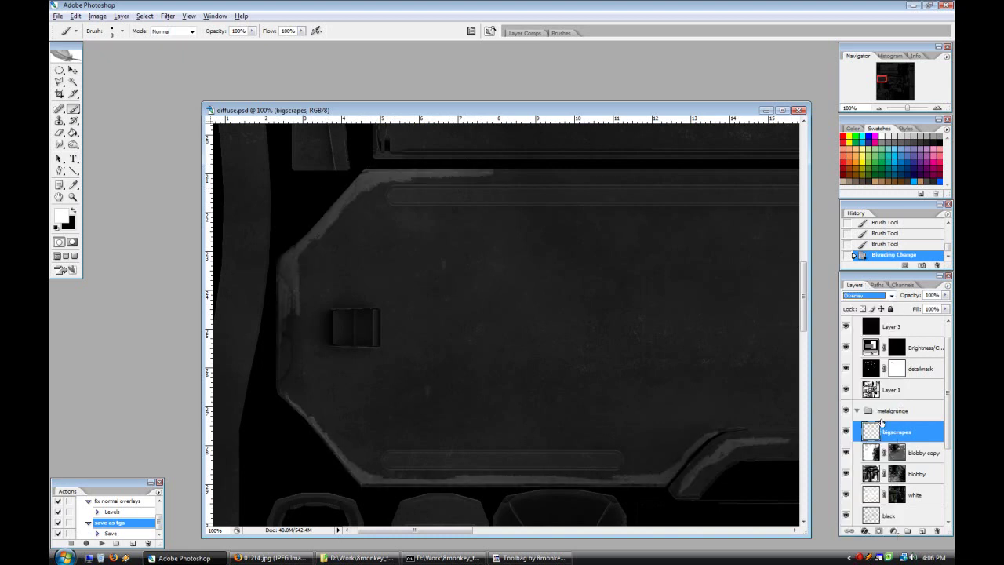
{"action": "left_click", "coordinate": [864, 528]}
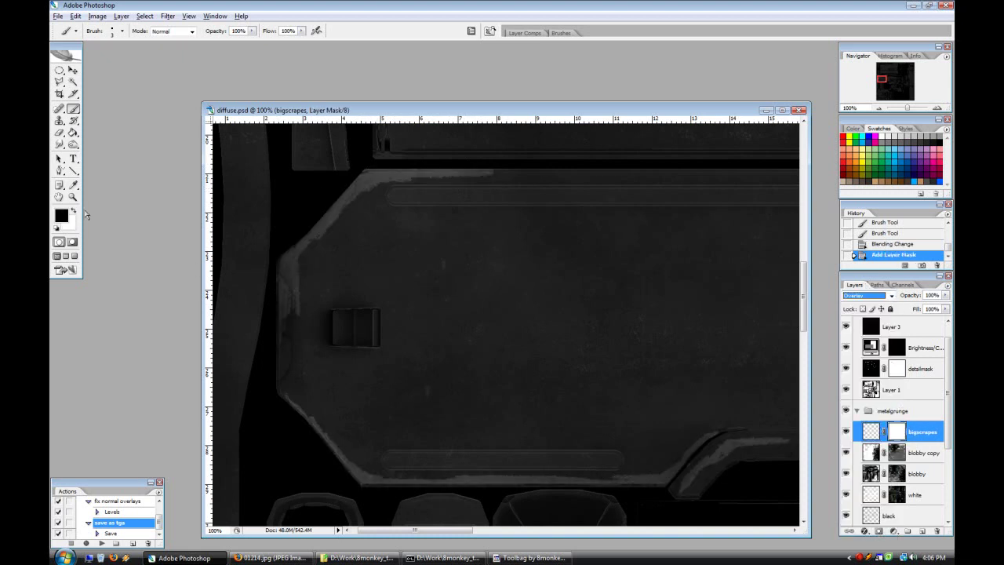
Step: Set the brush opacity to 75% and paint black on the bigscrapes mask to thin and roughen the edge scrapes
{"action": "mouse_move", "coordinate": [251, 31]}
{"action": "left_mouse_down"}
{"action": "mouse_move", "coordinate": [239, 40]}
{"action": "mouse_move", "coordinate": [239, 14]}
{"action": "left_mouse_up"}
{"action": "left_click_drag", "start_coordinate": [588, 475], "coordinate": [548, 476]}
{"action": "left_click_drag", "start_coordinate": [546, 475], "coordinate": [383, 479]}
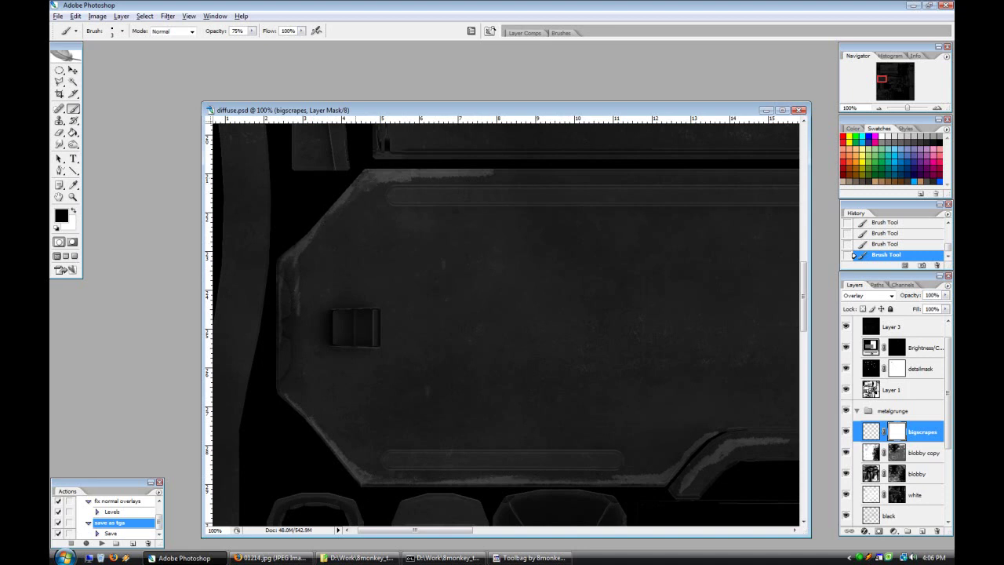
{"action": "left_click_drag", "start_coordinate": [451, 176], "coordinate": [454, 168]}
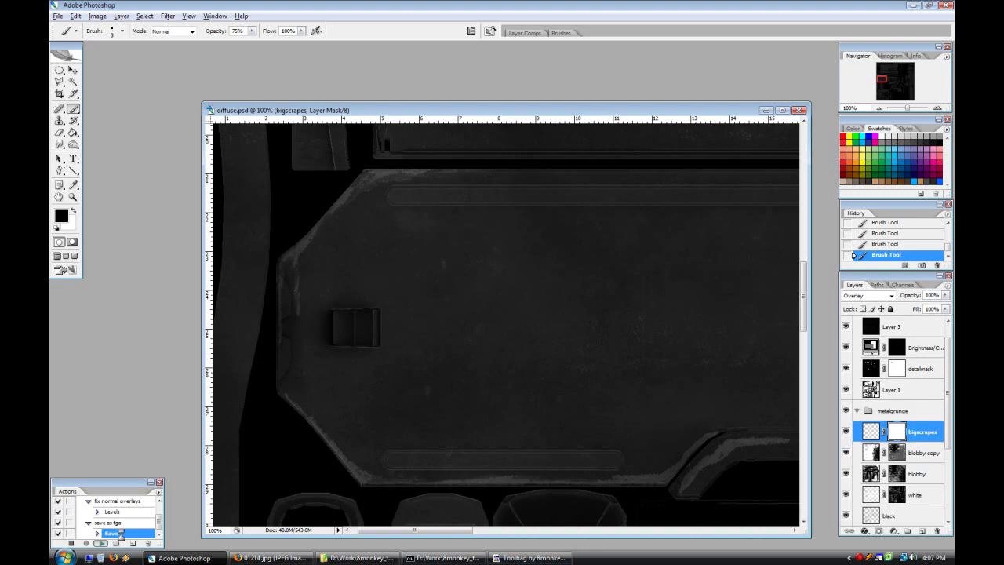
Step: Preview the exported texture in Toolbag by reloading the diffuse and specular maps, and orbit to the weapon's other side
{"action": "left_click", "coordinate": [527, 558]}
{"action": "key", "text": "Tab"}
{"action": "left_click", "coordinate": [243, 176]}
{"action": "left_click", "coordinate": [246, 308]}
{"action": "key", "text": "Tab"}
{"action": "left_click_drag", "start_coordinate": [439, 319], "coordinate": [607, 426]}
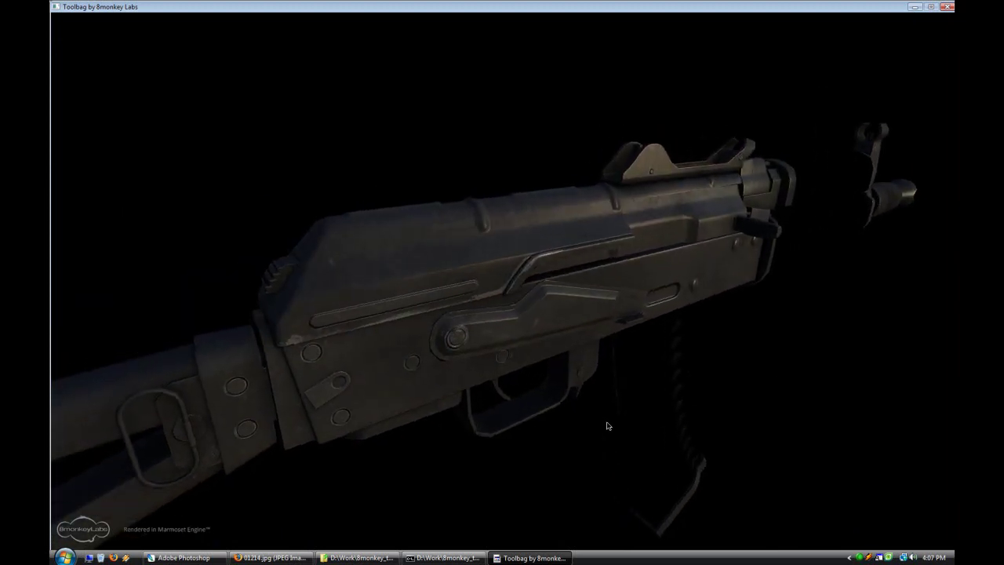
Step: Switch to Photoshop and make the template layer in diffuse.psd the active layer
{"action": "left_click", "coordinate": [182, 558]}
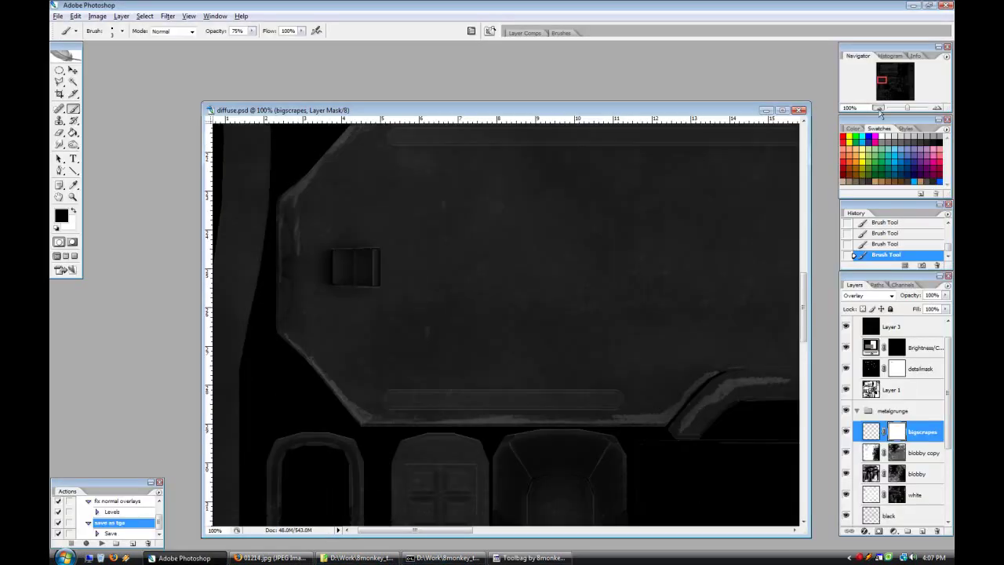
{"action": "left_click", "coordinate": [878, 108]}
{"action": "left_click", "coordinate": [878, 108]}
{"action": "left_click", "coordinate": [879, 108]}
{"action": "left_click", "coordinate": [887, 92]}
{"action": "left_click_drag", "start_coordinate": [947, 400], "coordinate": [946, 471]}
{"action": "left_click", "coordinate": [890, 516]}
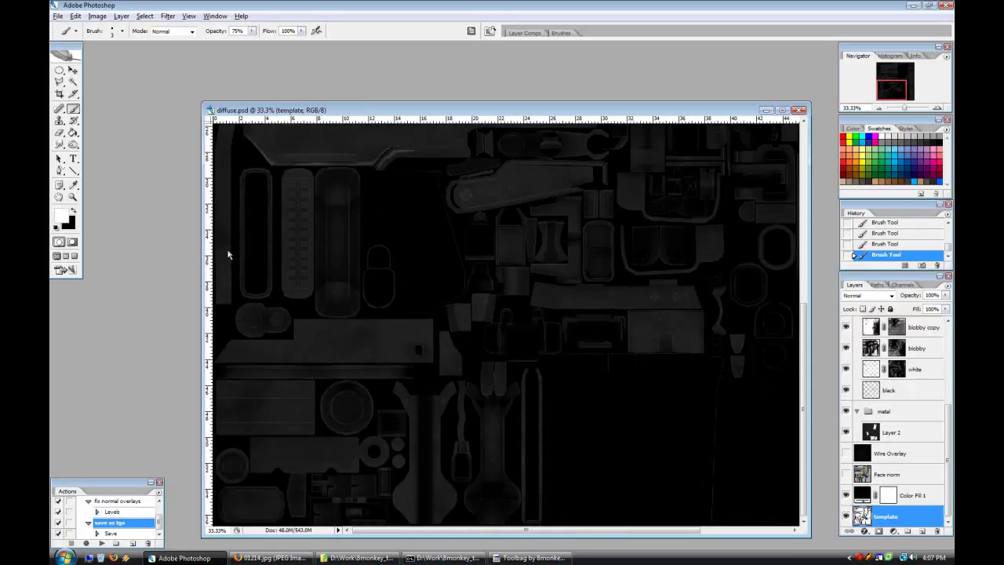
Step: Magic Wand select the long stepped plate, the tapered piece, the two small plates and the thin wavy strip, and expand the selection
{"action": "left_click", "coordinate": [73, 82]}
{"action": "left_click", "coordinate": [390, 357]}
{"action": "left_click", "coordinate": [450, 357], "text": "shift"}
{"action": "left_click", "coordinate": [488, 378], "text": "shift"}
{"action": "left_click", "coordinate": [500, 378], "text": "shift"}
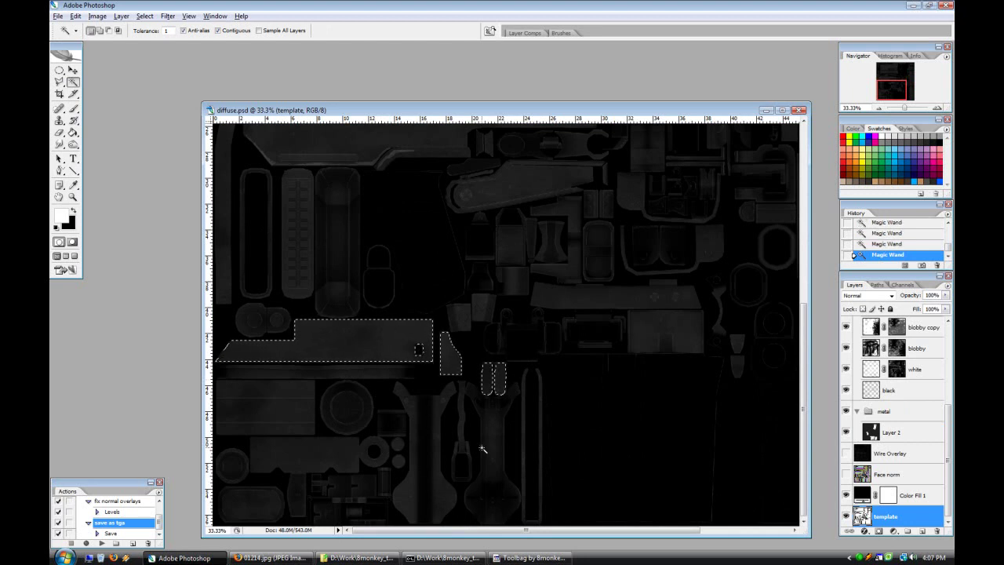
{"action": "left_click", "coordinate": [462, 443], "text": "shift"}
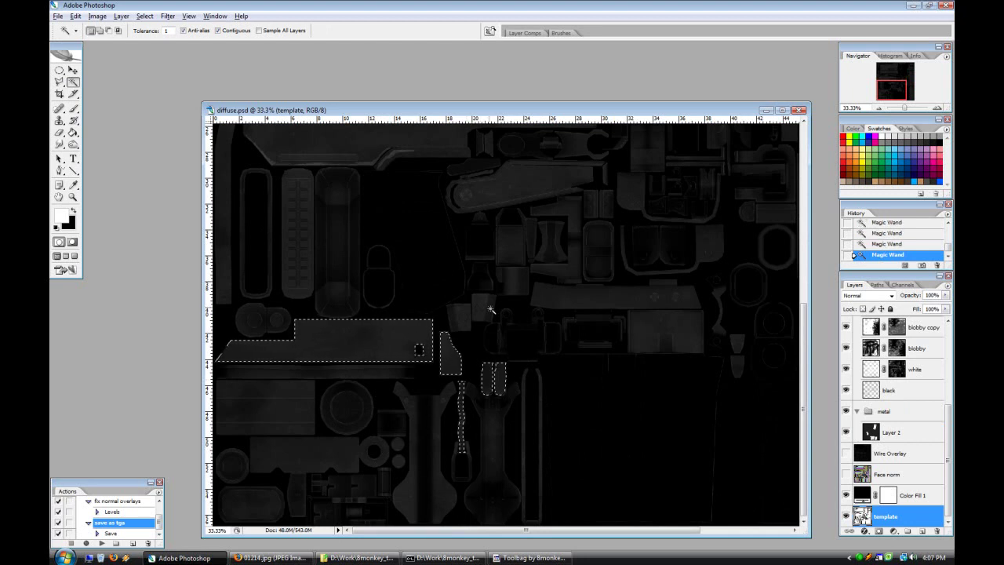
{"action": "left_click", "coordinate": [144, 15]}
{"action": "left_click", "coordinate": [251, 148]}
{"action": "key", "text": "Return"}
Step: Add a Brightness/Contrast adjustment layer above detailmask for the selected parts, with brightness +60 and contrast +48
{"action": "scroll", "coordinate": [663, 478], "scroll_direction": "up", "scroll_amount": 2}
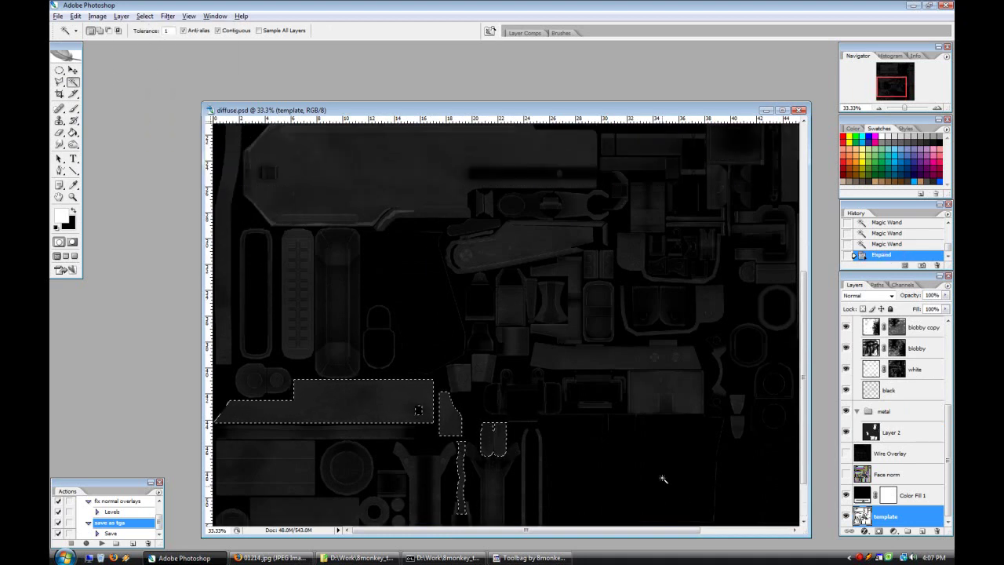
{"action": "scroll", "coordinate": [662, 478], "scroll_direction": "up", "scroll_amount": 3}
{"action": "scroll", "coordinate": [918, 400], "scroll_direction": "up", "scroll_amount": 5}
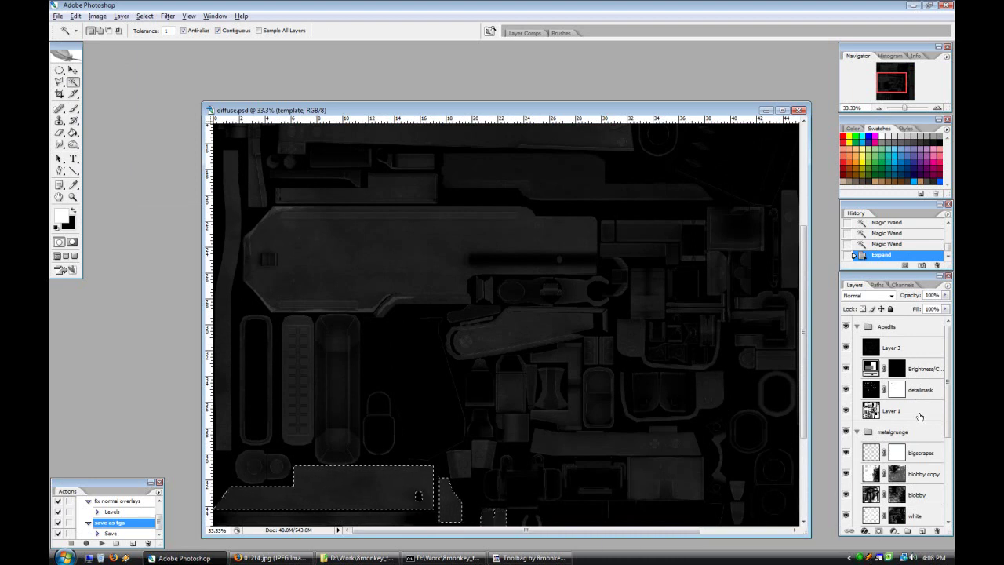
{"action": "left_click", "coordinate": [918, 385]}
{"action": "left_click", "coordinate": [893, 531]}
{"action": "left_click", "coordinate": [863, 421]}
{"action": "left_click_drag", "start_coordinate": [765, 146], "coordinate": [791, 147]}
{"action": "left_click_drag", "start_coordinate": [767, 176], "coordinate": [784, 169]}
{"action": "double_click", "coordinate": [804, 131]}
{"action": "scroll", "coordinate": [808, 133], "scroll_direction": "up", "scroll_amount": 6}
{"action": "double_click", "coordinate": [810, 159]}
{"action": "scroll", "coordinate": [810, 159], "scroll_direction": "up", "scroll_amount": 5}
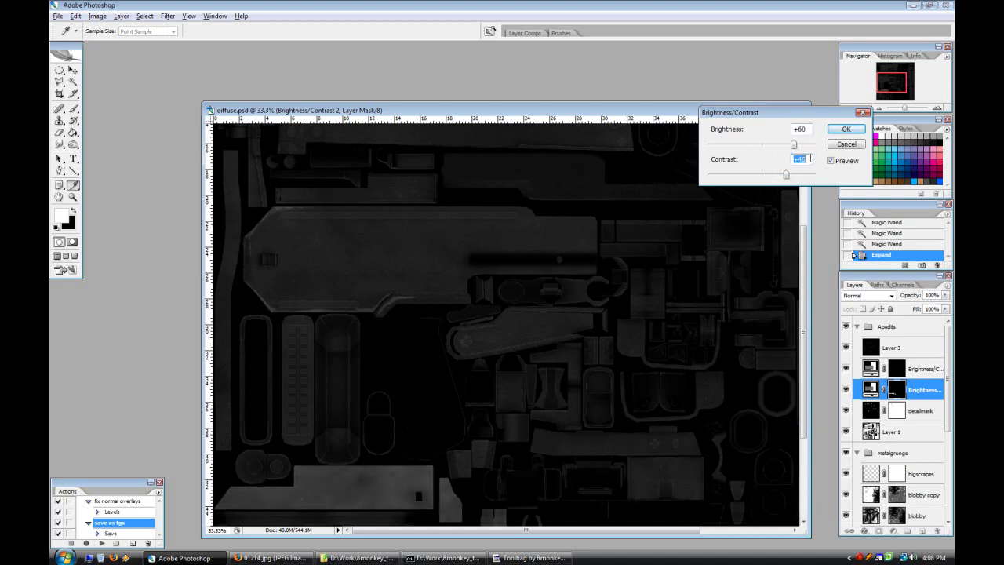
{"action": "left_click", "coordinate": [840, 130]}
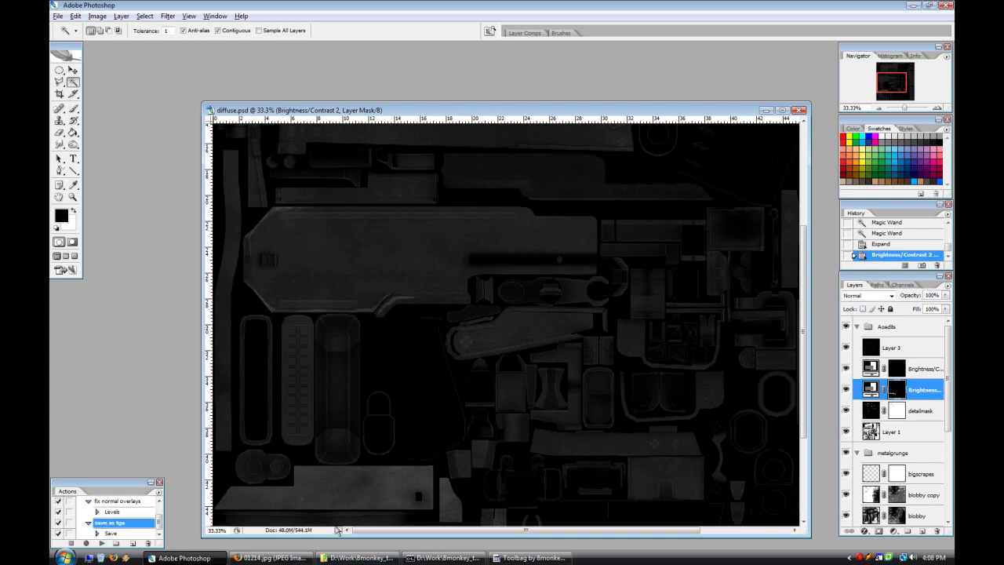
Step: Switch to Toolbag, reload the specular map, and orbit the weapon to inspect the brightened metal parts
{"action": "left_click", "coordinate": [500, 556]}
{"action": "key", "text": "Escape"}
{"action": "left_click", "coordinate": [245, 306]}
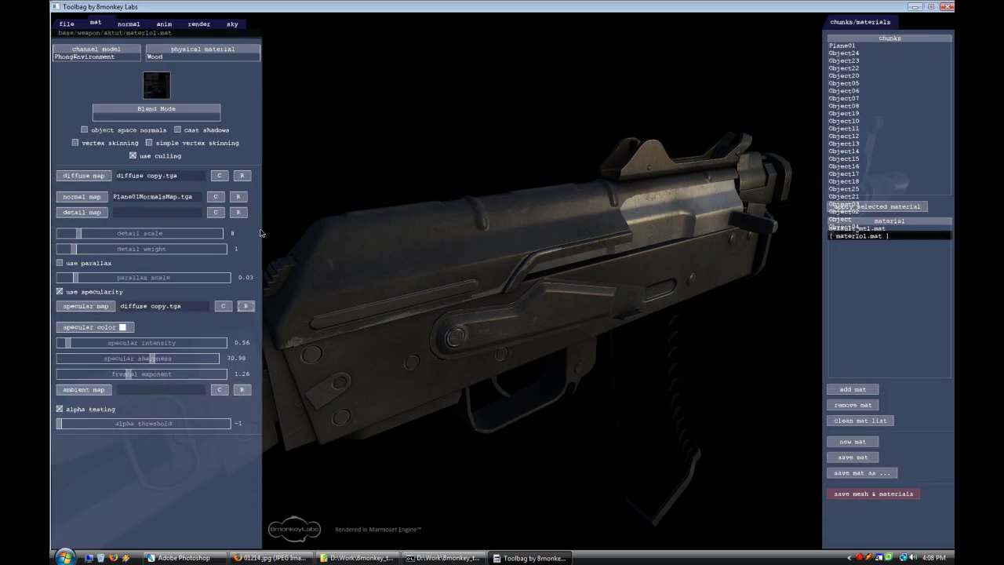
{"action": "key", "text": "Escape"}
{"action": "left_click_drag", "start_coordinate": [552, 358], "coordinate": [732, 408]}
Step: Return to Photoshop and load the painted scrapes of the bigscrapes layer as a selection
{"action": "left_click", "coordinate": [185, 557]}
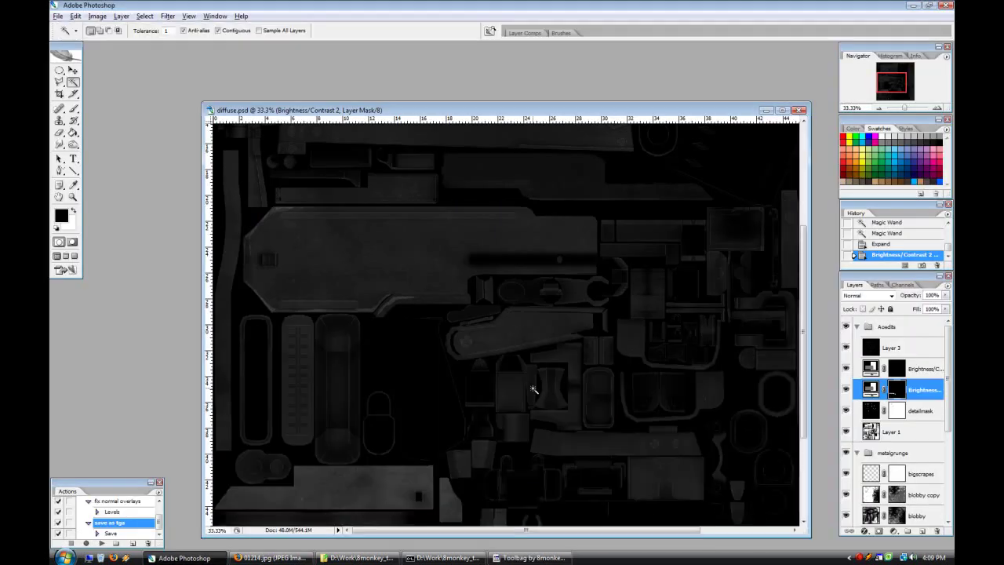
{"action": "scroll", "coordinate": [531, 403], "scroll_direction": "up", "scroll_amount": 2}
{"action": "scroll", "coordinate": [897, 460], "scroll_direction": "down", "scroll_amount": 1}
{"action": "scroll", "coordinate": [896, 460], "scroll_direction": "down", "scroll_amount": 3}
{"action": "left_click", "coordinate": [899, 371], "text": "ctrl"}
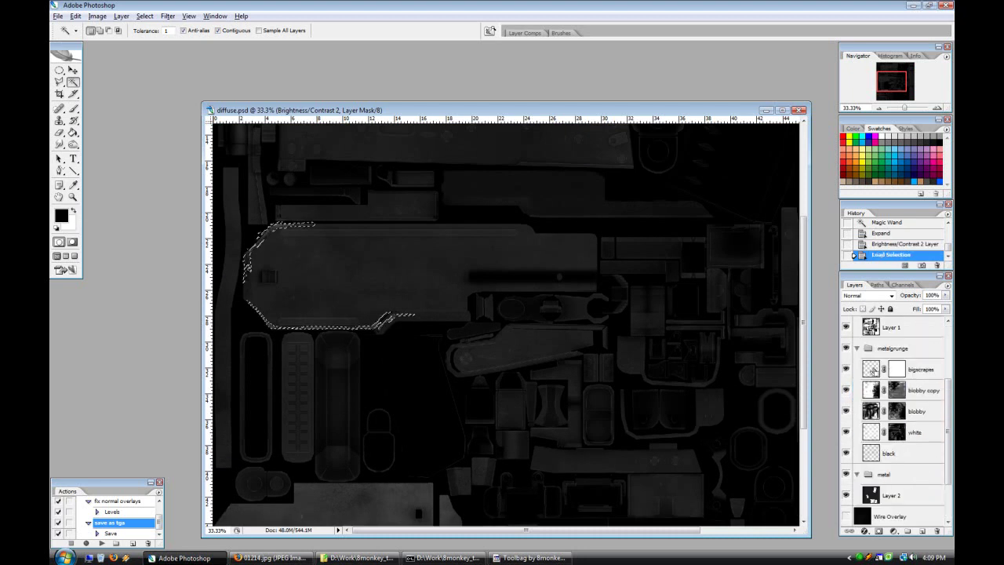
{"action": "left_click", "coordinate": [898, 370], "text": "ctrl"}
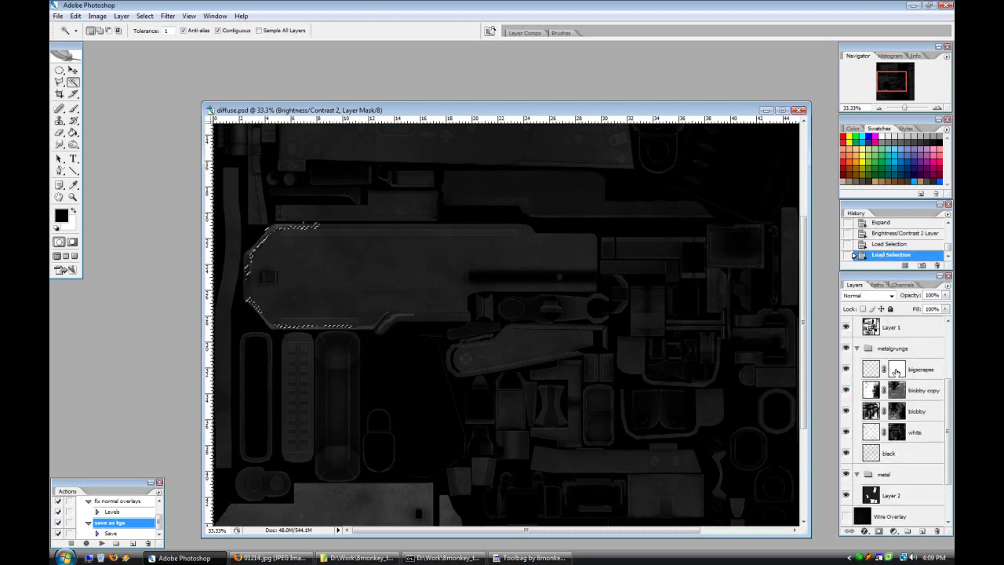
{"action": "double_click", "coordinate": [897, 369]}
{"action": "left_click", "coordinate": [553, 202]}
{"action": "left_click", "coordinate": [872, 386], "text": "ctrl"}
{"action": "key", "text": "ctrl+plus"}
{"action": "key", "text": "ctrl+plus"}
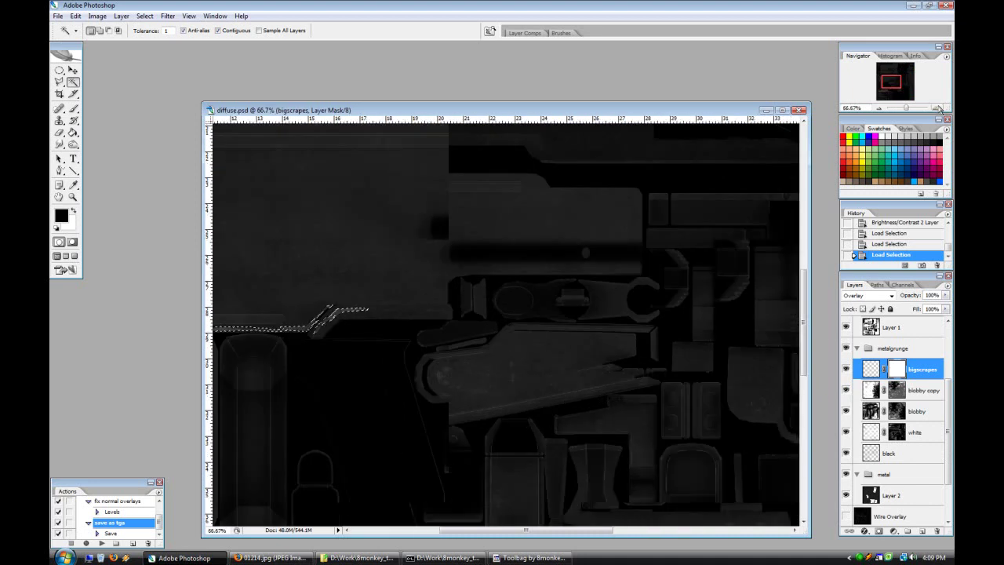
{"action": "left_click_drag", "start_coordinate": [510, 530], "coordinate": [424, 531]}
Step: Add a Levels adjustment layer above bigscrapes masked to the scrapes, lower its white input level to 190, and hide bigscrapes
{"action": "left_click", "coordinate": [892, 531]}
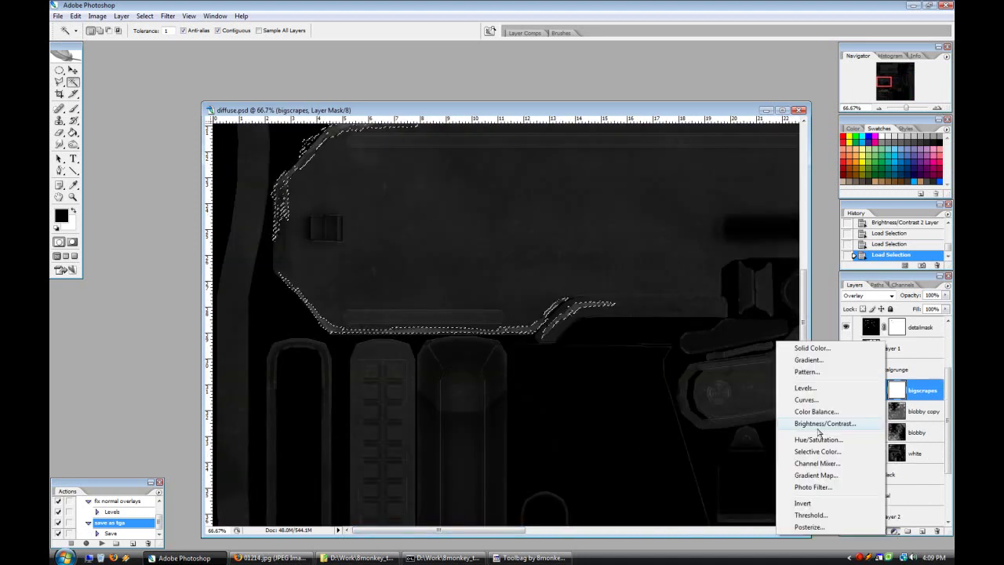
{"action": "left_click", "coordinate": [808, 428]}
{"action": "left_click", "coordinate": [845, 144]}
{"action": "left_click", "coordinate": [893, 530]}
{"action": "left_click", "coordinate": [892, 530]}
{"action": "left_click", "coordinate": [893, 531]}
{"action": "left_click", "coordinate": [832, 390]}
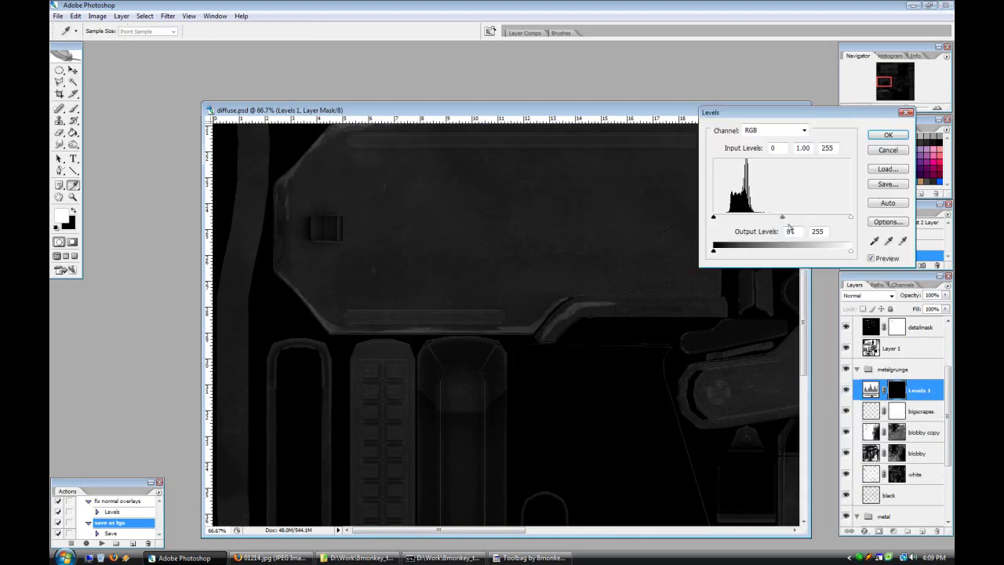
{"action": "left_click_drag", "start_coordinate": [849, 217], "coordinate": [827, 219]}
{"action": "left_click", "coordinate": [887, 134]}
{"action": "left_click", "coordinate": [845, 411]}
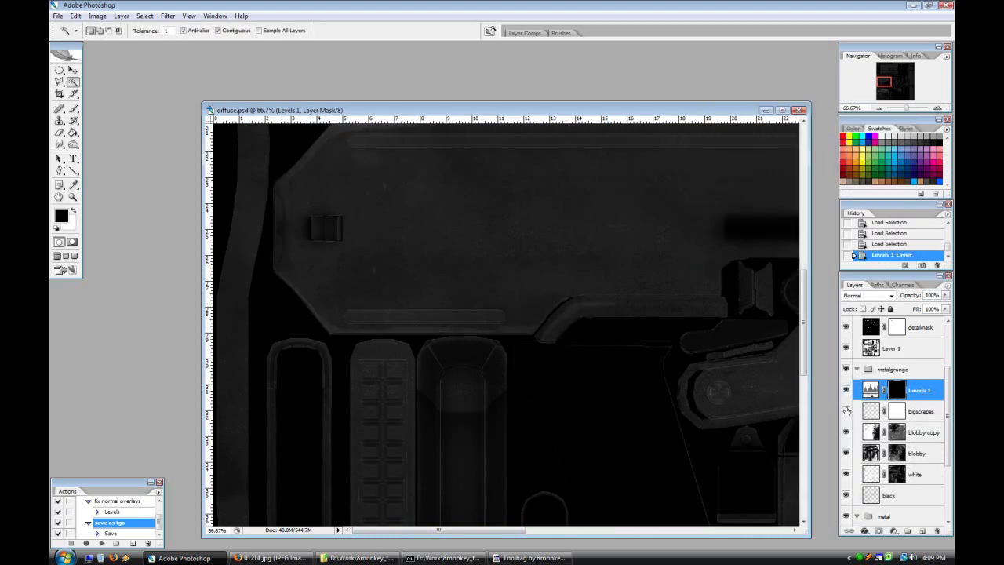
Step: Adjust the Levels 1 layer's white input and black output levels to tune the scrape brightness, and test its fill opacity
{"action": "double_click", "coordinate": [879, 391]}
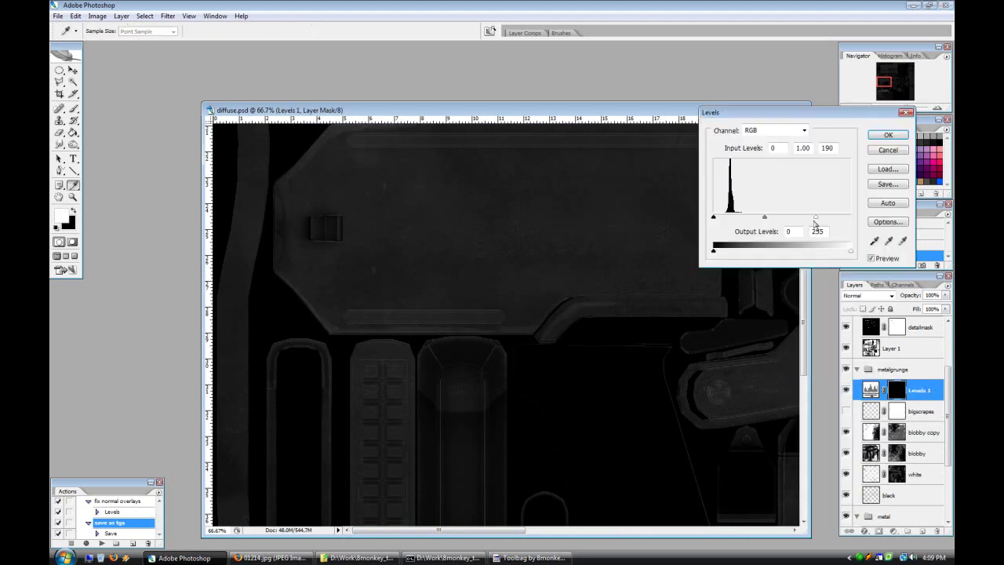
{"action": "left_click_drag", "start_coordinate": [814, 219], "coordinate": [696, 210]}
{"action": "left_click_drag", "start_coordinate": [853, 251], "coordinate": [861, 251]}
{"action": "left_click_drag", "start_coordinate": [715, 251], "coordinate": [721, 251]}
{"action": "left_click", "coordinate": [887, 135]}
{"action": "left_click", "coordinate": [946, 309]}
{"action": "left_click_drag", "start_coordinate": [907, 320], "coordinate": [922, 320]}
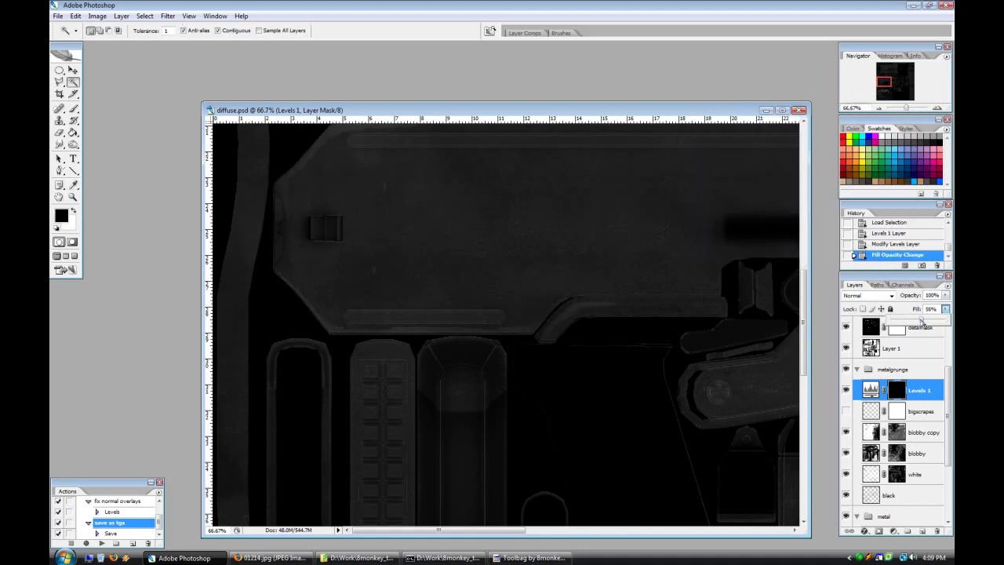
{"action": "left_click", "coordinate": [916, 396]}
Step: Paint black on the Levels 1 mask with the 3 px brush to thin the scrapes along the receiver's lower edge and curve
{"action": "left_click", "coordinate": [934, 109]}
{"action": "left_click", "coordinate": [934, 109]}
{"action": "left_click", "coordinate": [59, 131]}
{"action": "left_click", "coordinate": [121, 31]}
{"action": "left_click", "coordinate": [121, 31]}
{"action": "left_click", "coordinate": [75, 108]}
{"action": "left_click", "coordinate": [120, 33]}
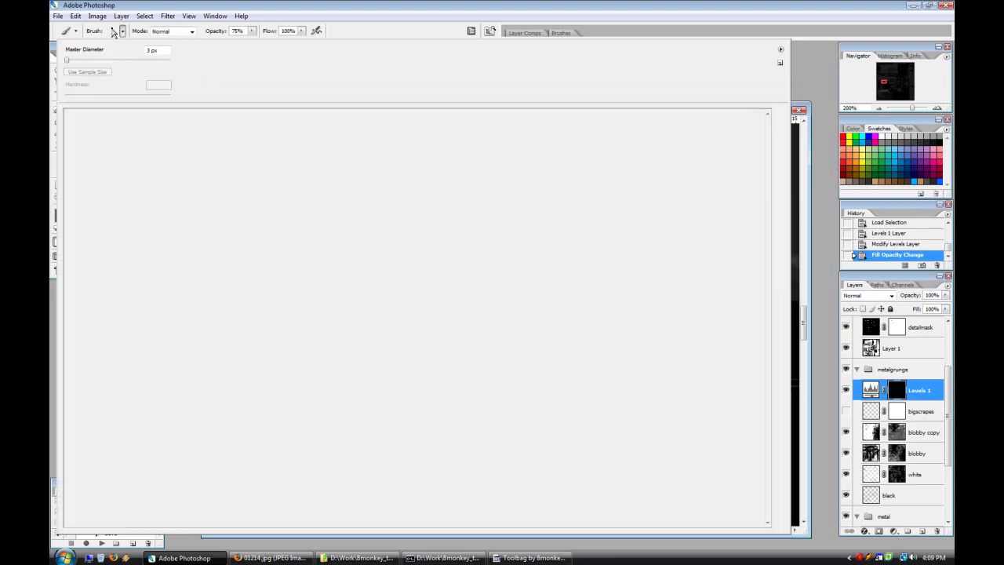
{"action": "left_click", "coordinate": [467, 3]}
{"action": "left_click_drag", "start_coordinate": [588, 320], "coordinate": [636, 279]}
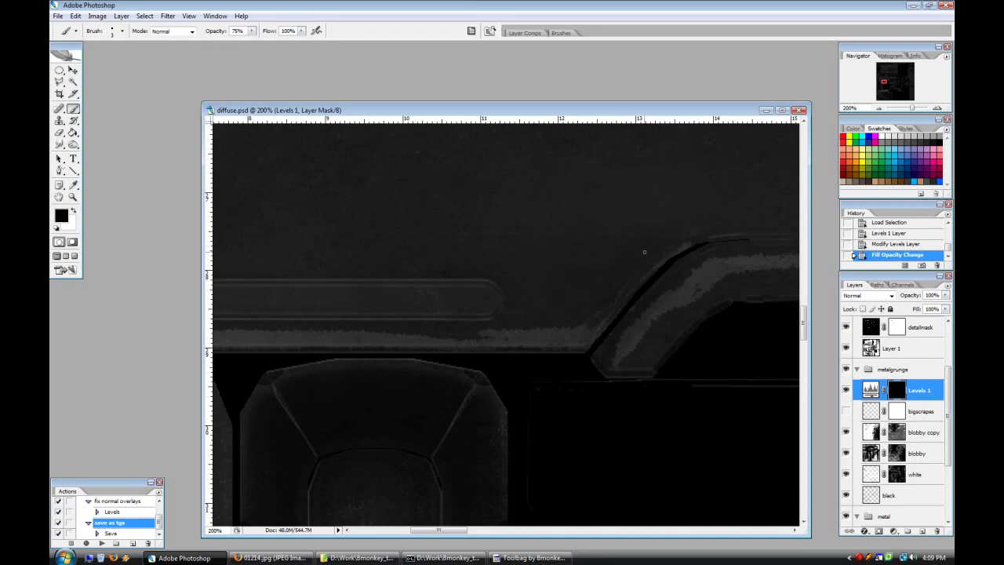
{"action": "mouse_move", "coordinate": [528, 333]}
{"action": "left_mouse_down"}
{"action": "mouse_move", "coordinate": [569, 329]}
{"action": "mouse_move", "coordinate": [482, 336]}
{"action": "mouse_move", "coordinate": [591, 344]}
{"action": "mouse_move", "coordinate": [637, 326]}
{"action": "left_mouse_up"}
{"action": "left_click_drag", "start_coordinate": [635, 337], "coordinate": [653, 308]}
{"action": "left_click_drag", "start_coordinate": [450, 531], "coordinate": [474, 531]}
{"action": "mouse_move", "coordinate": [529, 255]}
{"action": "left_mouse_down"}
{"action": "mouse_move", "coordinate": [596, 259]}
{"action": "mouse_move", "coordinate": [495, 254]}
{"action": "left_mouse_up"}
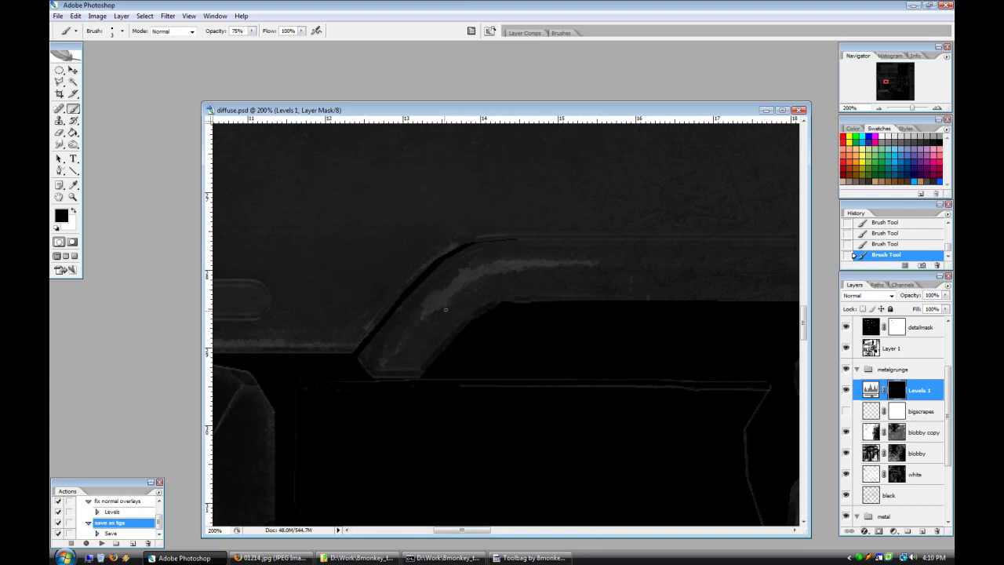
{"action": "left_click_drag", "start_coordinate": [456, 272], "coordinate": [428, 310]}
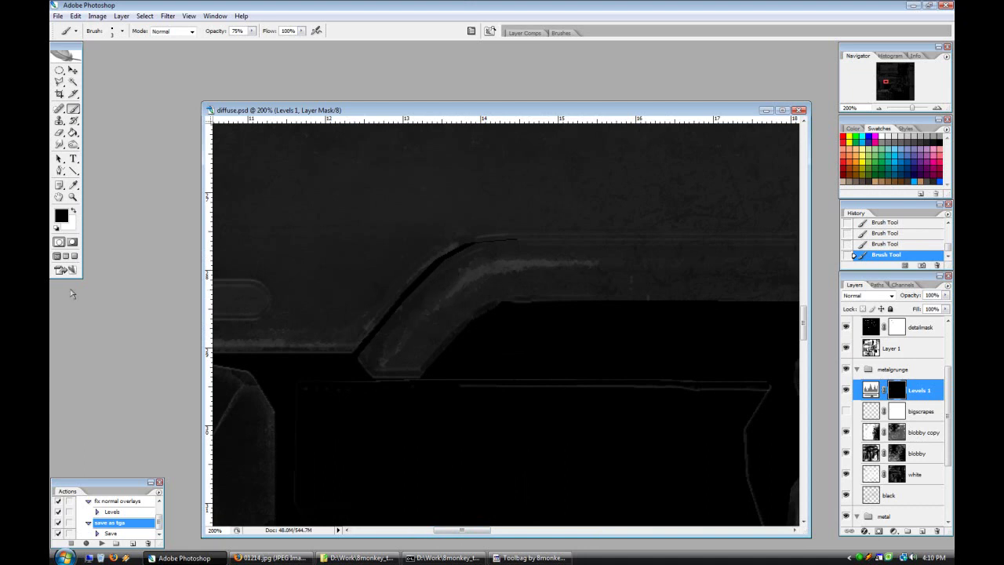
Step: Switch to the 1 px brush and refine the scrapes along the receiver panel's lower edge in black
{"action": "left_click", "coordinate": [121, 32]}
{"action": "double_click", "coordinate": [447, 507]}
{"action": "left_click_drag", "start_coordinate": [462, 530], "coordinate": [398, 530]}
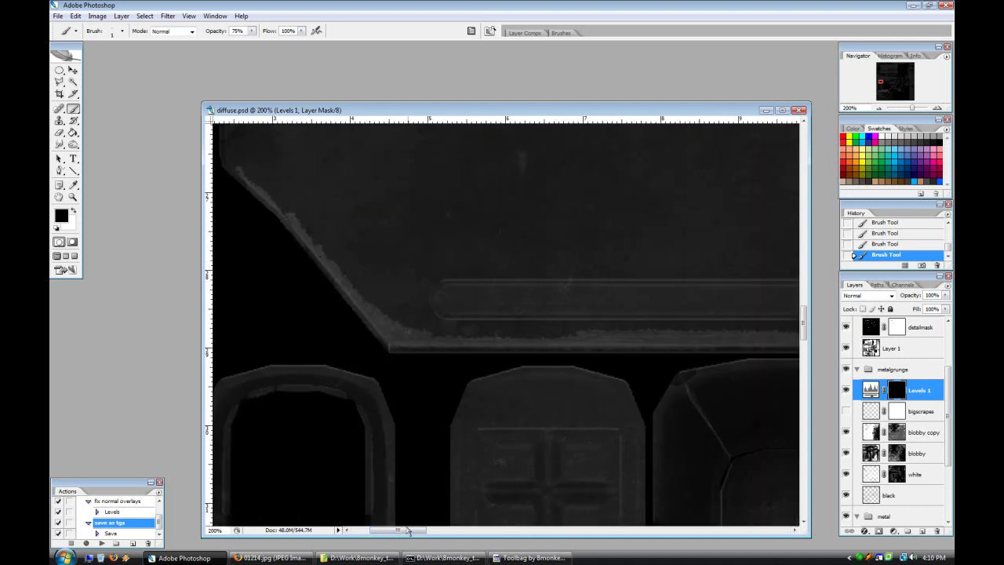
{"action": "scroll", "coordinate": [505, 321], "scroll_direction": "right", "scroll_amount": 3}
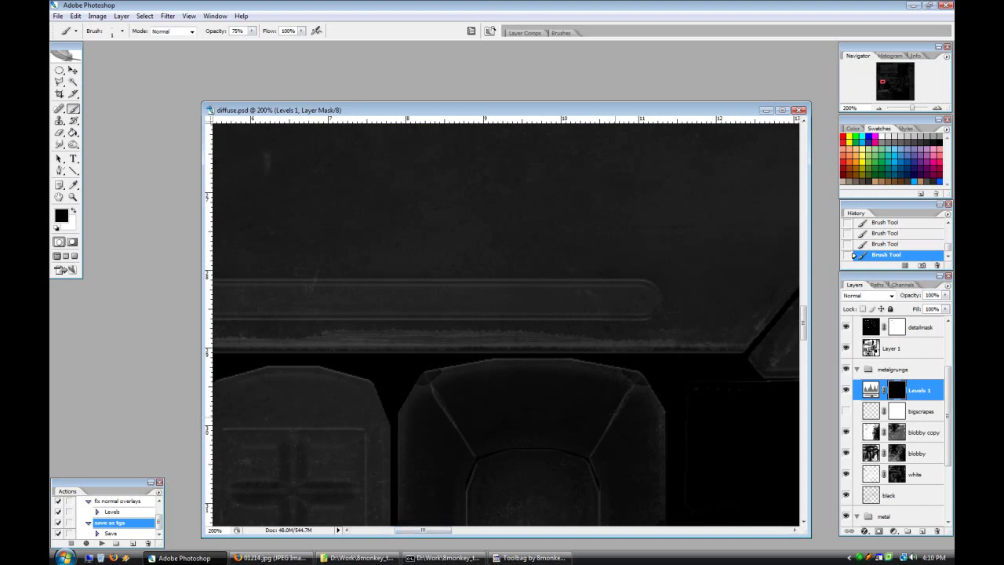
Step: Paint white scrapes on the Levels 1 mask along the straight raised strip with the 3 px brush
{"action": "left_click", "coordinate": [602, 530]}
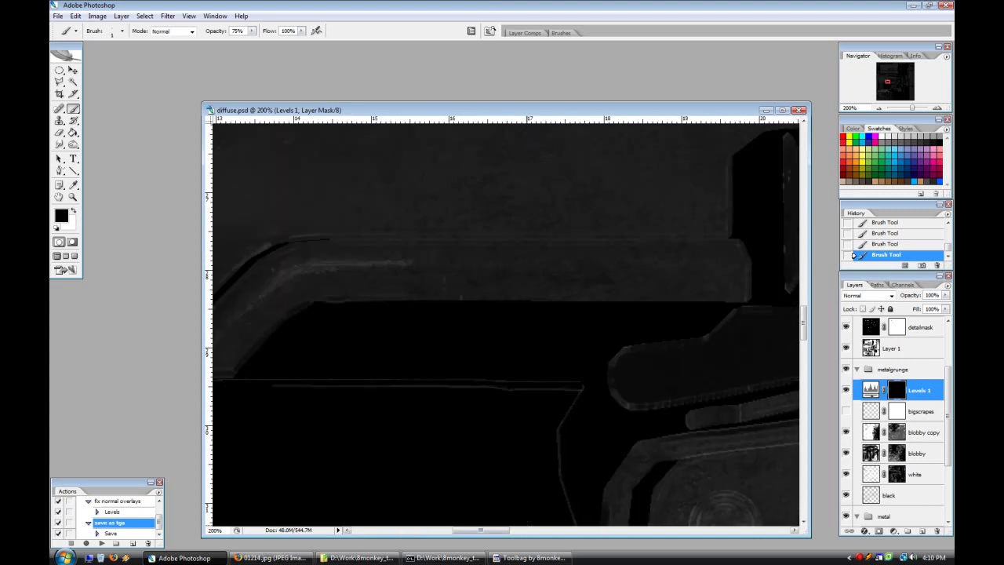
{"action": "left_click", "coordinate": [74, 212]}
{"action": "left_click", "coordinate": [121, 31]}
{"action": "double_click", "coordinate": [95, 115]}
{"action": "left_click_drag", "start_coordinate": [712, 263], "coordinate": [451, 262]}
{"action": "left_click_drag", "start_coordinate": [609, 261], "coordinate": [343, 265]}
{"action": "left_click_drag", "start_coordinate": [531, 277], "coordinate": [559, 267]}
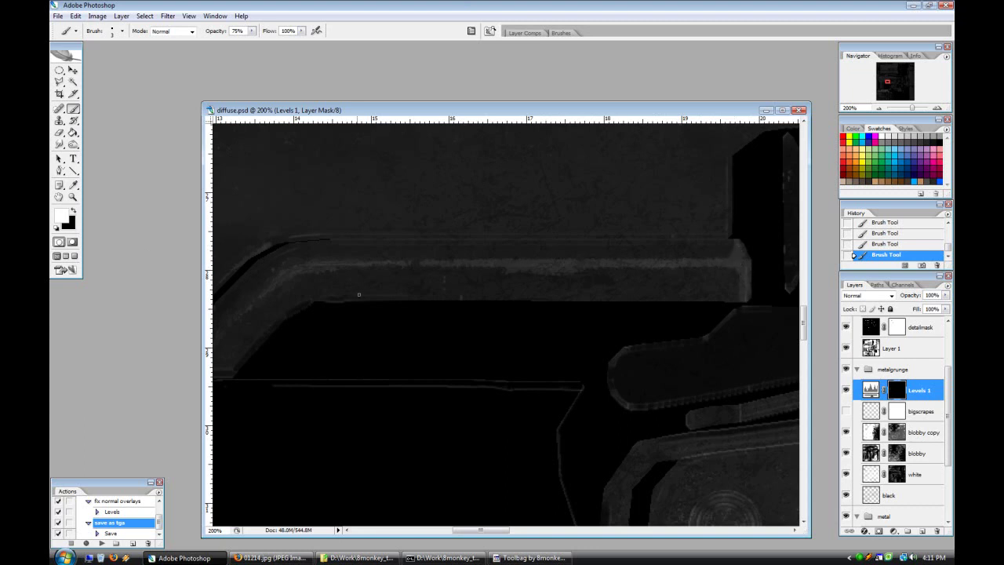
Step: Break up the raised strip's scrape streak with the scattered eraser and touch it up with the brush
{"action": "left_click", "coordinate": [60, 132]}
{"action": "left_click", "coordinate": [575, 268]}
{"action": "left_click", "coordinate": [73, 109]}
{"action": "left_click_drag", "start_coordinate": [612, 258], "coordinate": [488, 261]}
{"action": "left_click", "coordinate": [73, 210]}
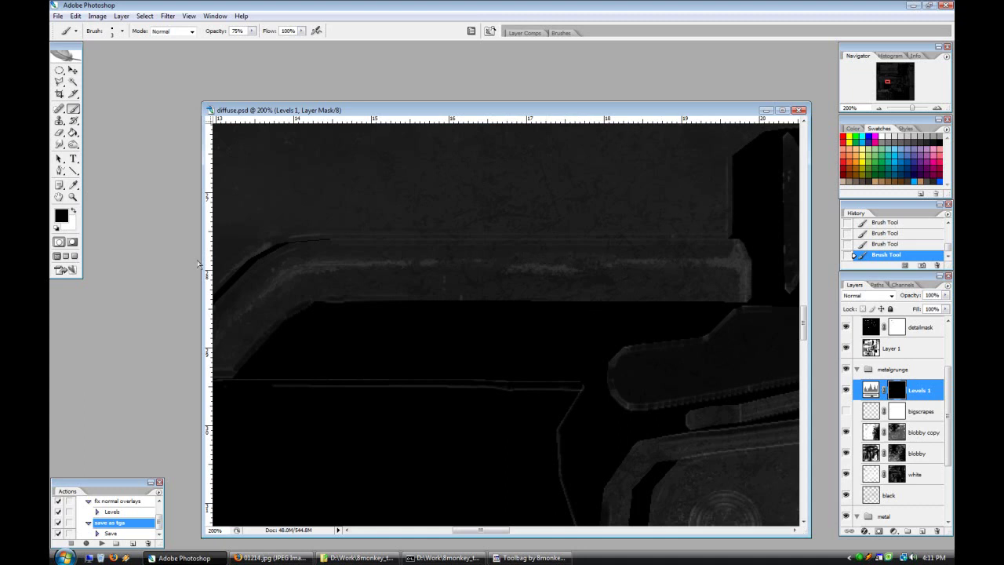
Step: Export the texture with the save as tga action, reload the specular and diffuse maps in Toolbag, and orbit around the scrapes
{"action": "left_click", "coordinate": [100, 542]}
{"action": "left_click", "coordinate": [533, 558]}
{"action": "key", "text": "Escape"}
{"action": "left_click", "coordinate": [244, 307]}
{"action": "left_click", "coordinate": [244, 175]}
{"action": "key", "text": "Escape"}
{"action": "left_click_drag", "start_coordinate": [416, 269], "coordinate": [488, 152]}
{"action": "left_click_drag", "start_coordinate": [467, 208], "coordinate": [506, 218]}
{"action": "key", "text": "alt+Tab"}
Step: Erase part of the black layer over the raised strip with the scattered 179 px eraser
{"action": "left_click", "coordinate": [845, 458]}
{"action": "left_click", "coordinate": [845, 495]}
{"action": "left_click", "coordinate": [895, 495]}
{"action": "left_click", "coordinate": [60, 133]}
{"action": "left_click_drag", "start_coordinate": [346, 291], "coordinate": [634, 244]}
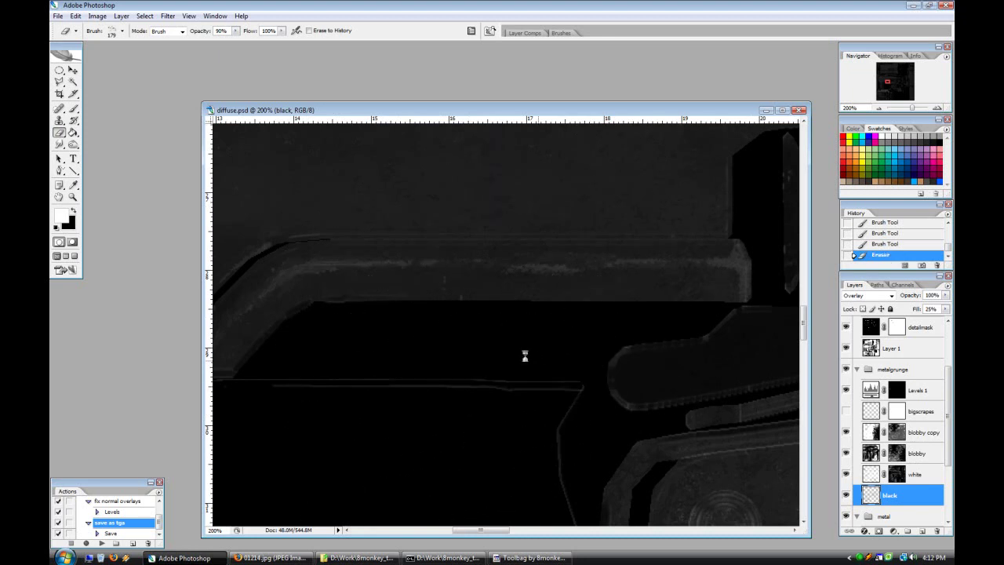
Step: Delete the hidden bigscrapes layer
{"action": "left_click", "coordinate": [872, 416]}
{"action": "left_click", "coordinate": [846, 411]}
{"action": "left_click", "coordinate": [846, 412]}
{"action": "right_click", "coordinate": [928, 411]}
{"action": "left_click", "coordinate": [817, 208]}
Step: Paint white on the Levels 1 mask to add scrapes along the raised strip's curved end and lower edge
{"action": "left_click", "coordinate": [896, 390]}
{"action": "key", "text": "b"}
{"action": "key", "text": "x"}
{"action": "left_click_drag", "start_coordinate": [631, 263], "coordinate": [343, 256]}
{"action": "left_click_drag", "start_coordinate": [240, 342], "coordinate": [226, 355]}
{"action": "left_click_drag", "start_coordinate": [479, 531], "coordinate": [451, 531]}
{"action": "mouse_move", "coordinate": [479, 367]}
{"action": "left_mouse_down"}
{"action": "mouse_move", "coordinate": [512, 363]}
{"action": "mouse_move", "coordinate": [473, 371]}
{"action": "mouse_move", "coordinate": [481, 349]}
{"action": "mouse_move", "coordinate": [459, 369]}
{"action": "mouse_move", "coordinate": [500, 395]}
{"action": "mouse_move", "coordinate": [508, 355]}
{"action": "left_mouse_up"}
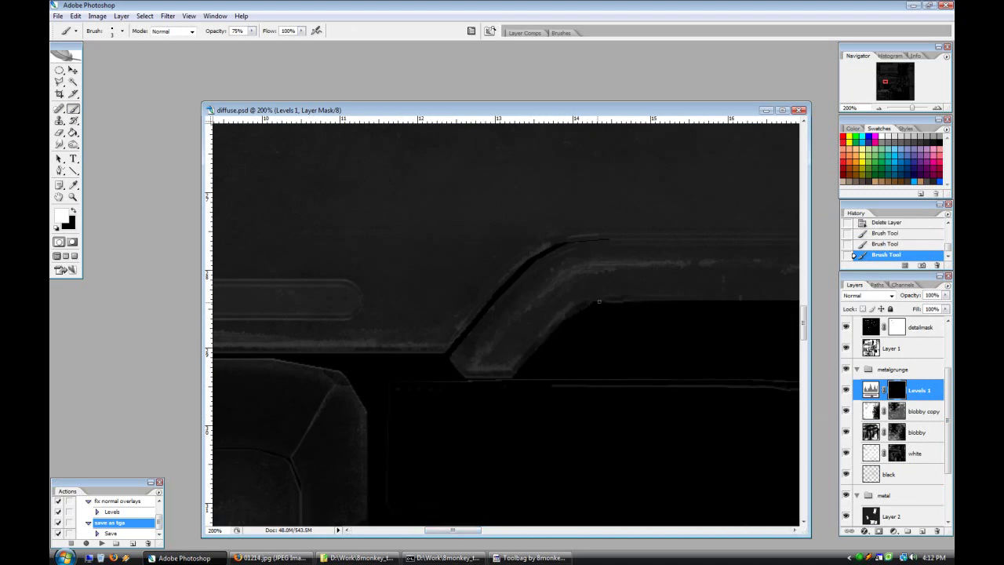
{"action": "left_click_drag", "start_coordinate": [662, 294], "coordinate": [687, 295]}
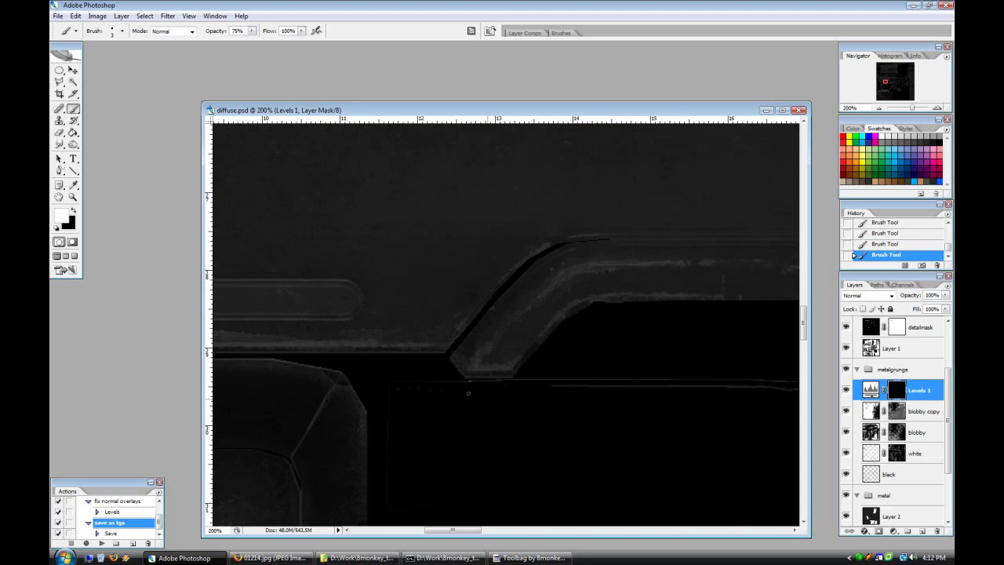
{"action": "left_click", "coordinate": [552, 532]}
{"action": "mouse_move", "coordinate": [560, 296]}
{"action": "left_mouse_down"}
{"action": "mouse_move", "coordinate": [592, 296]}
{"action": "mouse_move", "coordinate": [420, 297]}
{"action": "left_mouse_up"}
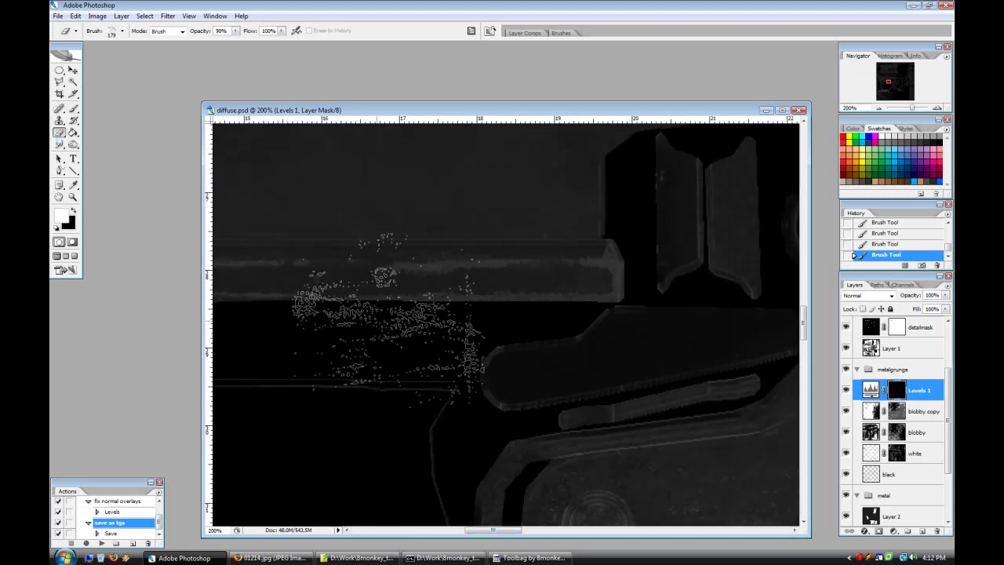
Step: Thin and roughen the raised strip's new edge scrapes in black, finishing with the 1 px brush
{"action": "key", "text": "x"}
{"action": "left_click_drag", "start_coordinate": [519, 289], "coordinate": [553, 291]}
{"action": "scroll", "coordinate": [533, 532], "scroll_direction": "left", "scroll_amount": 3}
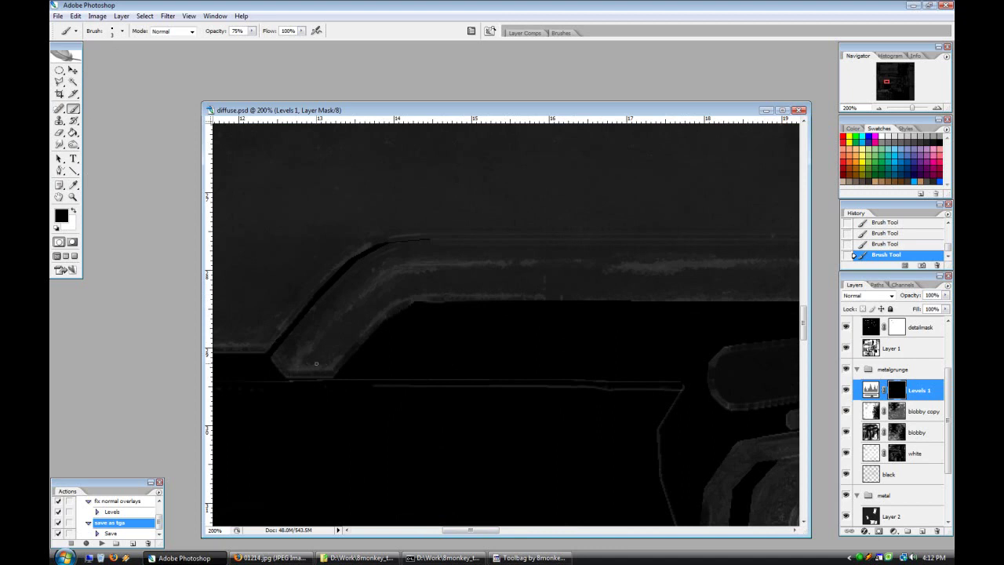
{"action": "left_click", "coordinate": [112, 33]}
{"action": "double_click", "coordinate": [75, 114]}
{"action": "scroll", "coordinate": [523, 535], "scroll_direction": "right", "scroll_amount": 2}
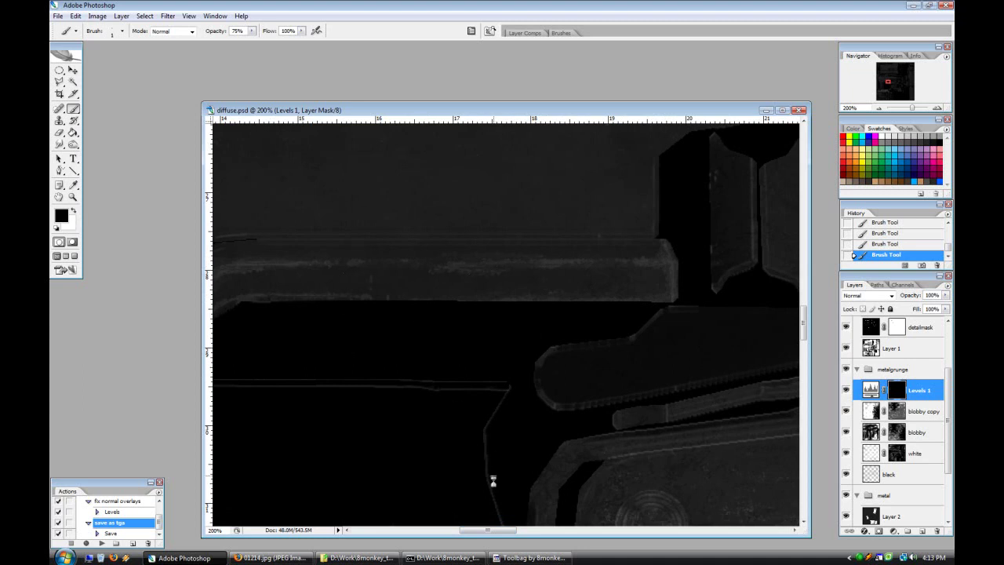
Step: Export the texture with the save as tga action and switch to Toolbag to inspect the weapon's receiver
{"action": "left_click", "coordinate": [878, 108]}
{"action": "left_click", "coordinate": [877, 108]}
{"action": "left_click", "coordinate": [878, 108]}
{"action": "left_click", "coordinate": [527, 558]}
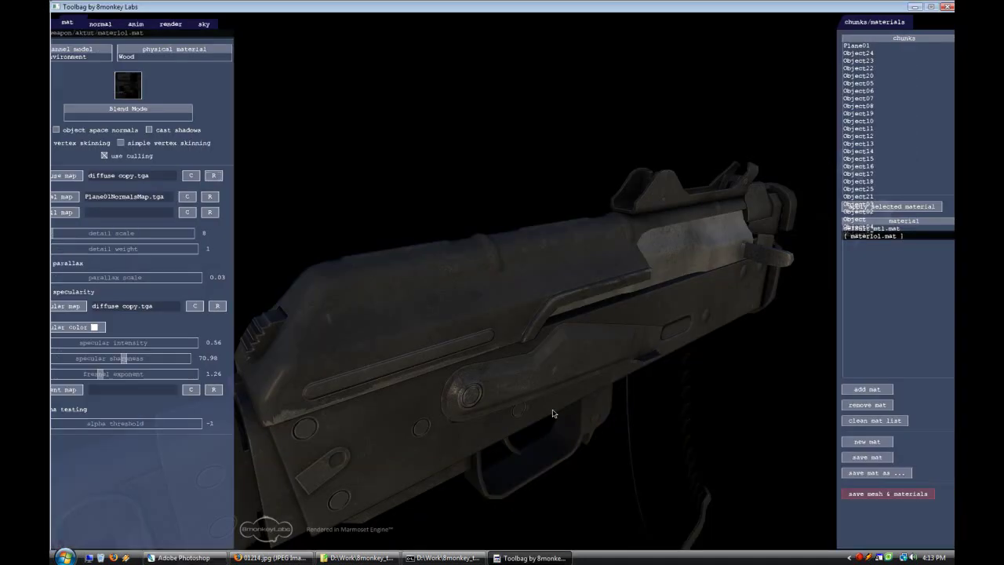
{"action": "left_click", "coordinate": [206, 556]}
{"action": "left_click", "coordinate": [103, 543]}
{"action": "left_click", "coordinate": [530, 557]}
{"action": "key", "text": "alt+Tab"}
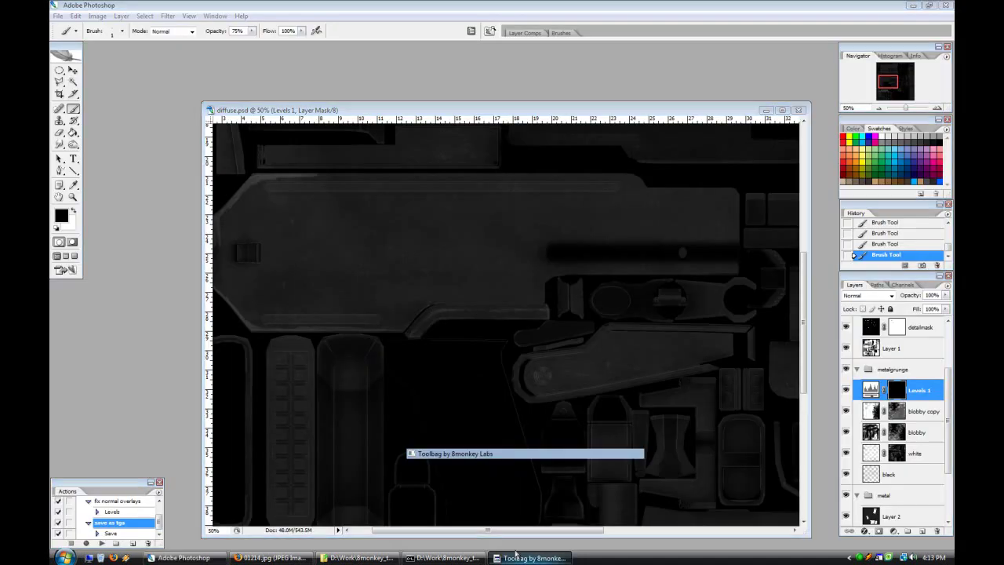
{"action": "key", "text": "alt+Tab"}
{"action": "left_click_drag", "start_coordinate": [647, 419], "coordinate": [531, 329]}
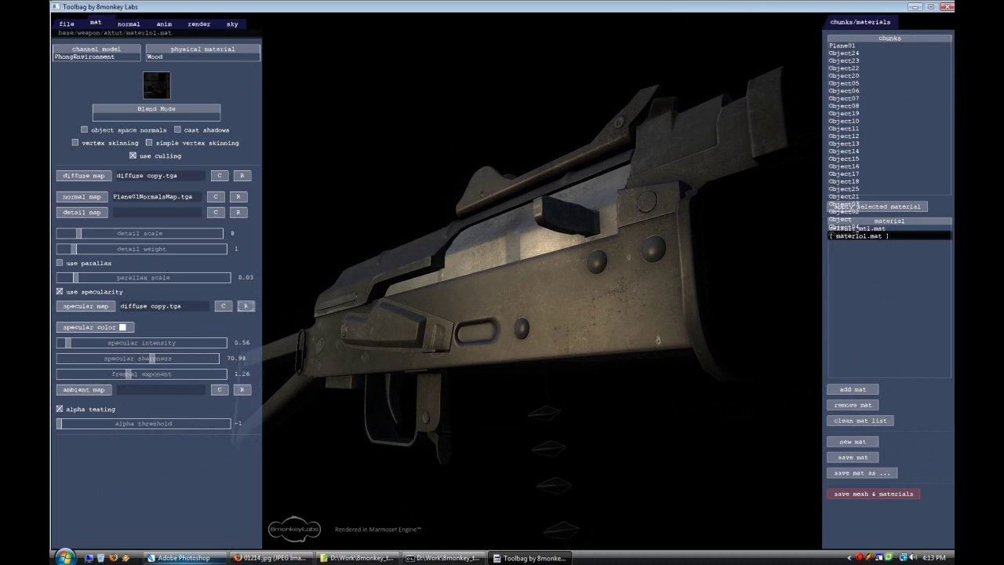
Step: Switch to Photoshop and examine the upper receiver plates of the texture with the white layer's mask selected
{"action": "left_click", "coordinate": [184, 557]}
{"action": "scroll", "coordinate": [640, 338], "scroll_direction": "up", "scroll_amount": 10}
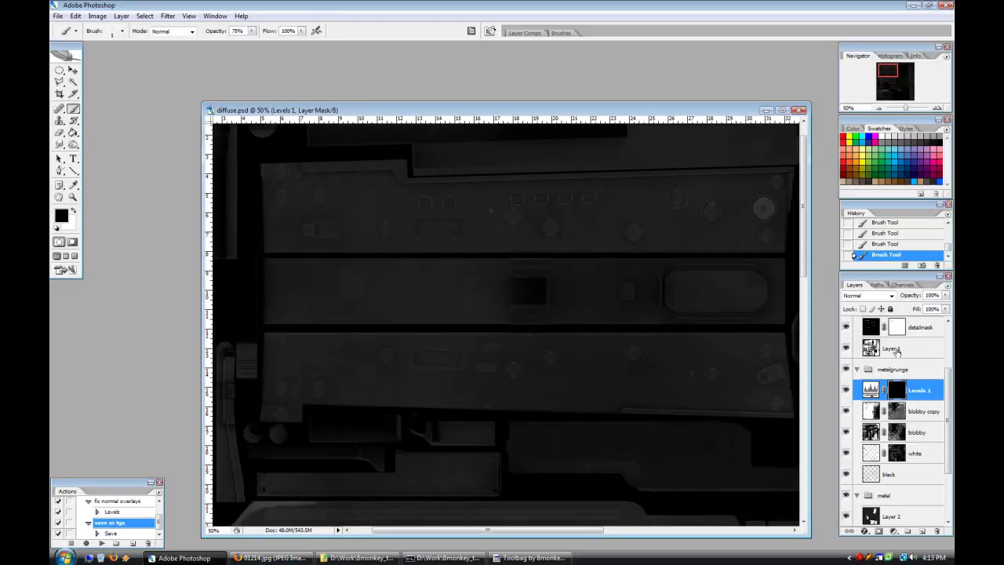
{"action": "left_click", "coordinate": [936, 107]}
{"action": "left_click", "coordinate": [898, 454]}
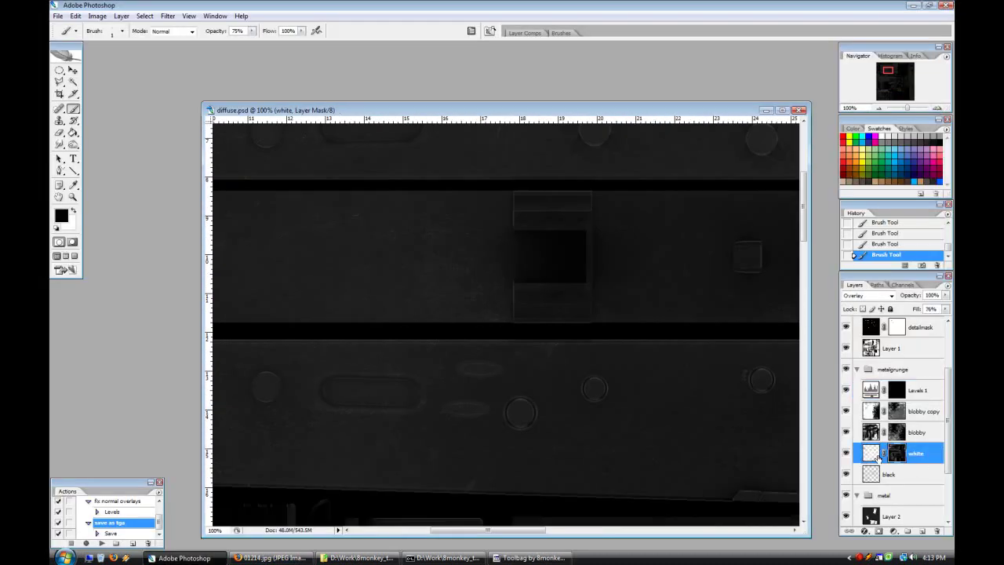
{"action": "left_click", "coordinate": [117, 32]}
{"action": "left_click", "coordinate": [255, 122]}
{"action": "left_click", "coordinate": [343, 5]}
{"action": "scroll", "coordinate": [618, 430], "scroll_direction": "left", "scroll_amount": 5}
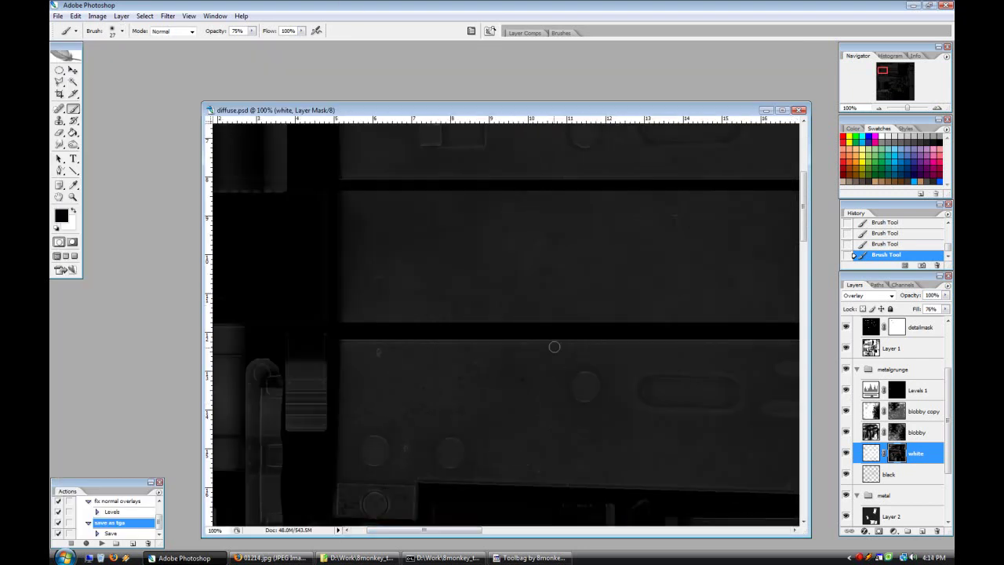
{"action": "scroll", "coordinate": [479, 368], "scroll_direction": "up", "scroll_amount": 3}
{"action": "scroll", "coordinate": [479, 369], "scroll_direction": "up", "scroll_amount": 1}
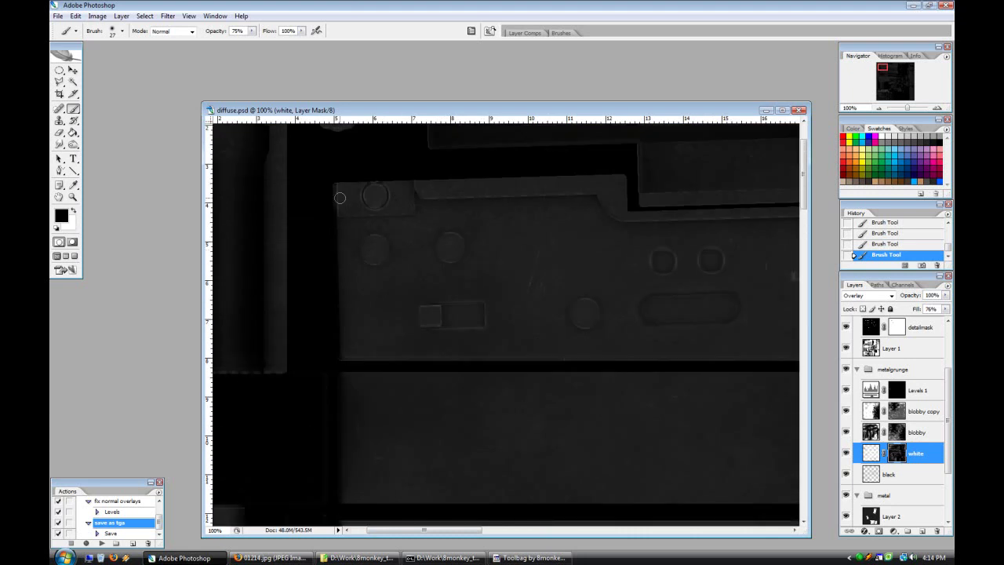
{"action": "left_click_drag", "start_coordinate": [478, 530], "coordinate": [605, 531]}
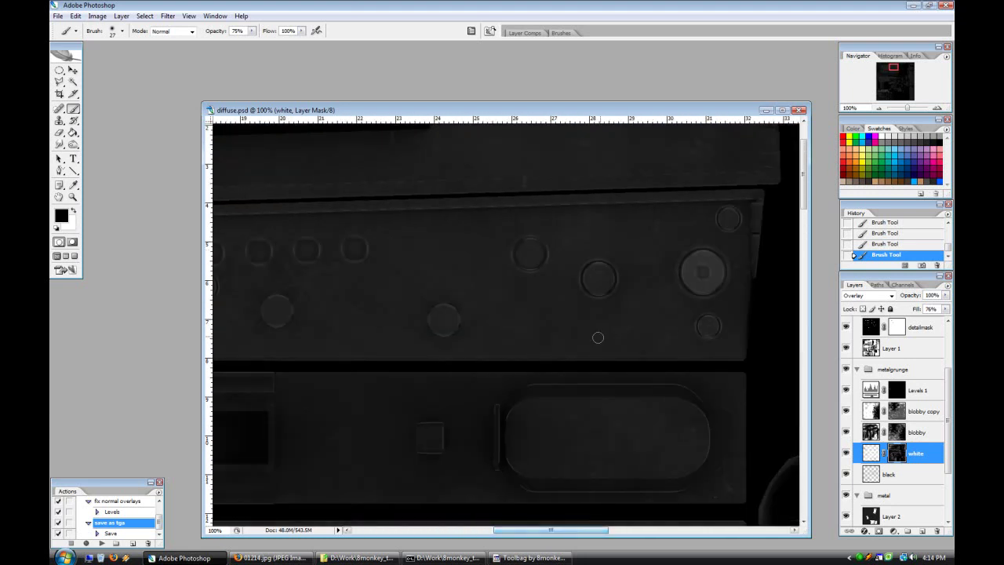
{"action": "scroll", "coordinate": [602, 383], "scroll_direction": "down", "scroll_amount": 4}
{"action": "scroll", "coordinate": [660, 388], "scroll_direction": "up", "scroll_amount": 3}
{"action": "scroll", "coordinate": [660, 388], "scroll_direction": "up", "scroll_amount": 2}
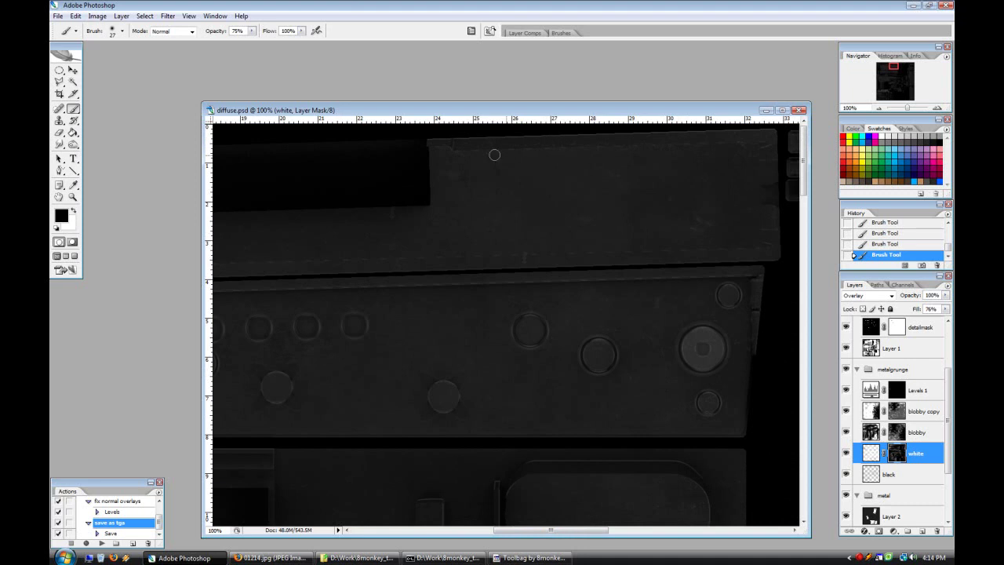
Step: Examine the large octagonal panel's worn edges in the texture layout
{"action": "left_click", "coordinate": [878, 108]}
{"action": "left_click", "coordinate": [878, 108]}
{"action": "scroll", "coordinate": [497, 428], "scroll_direction": "down", "scroll_amount": 6}
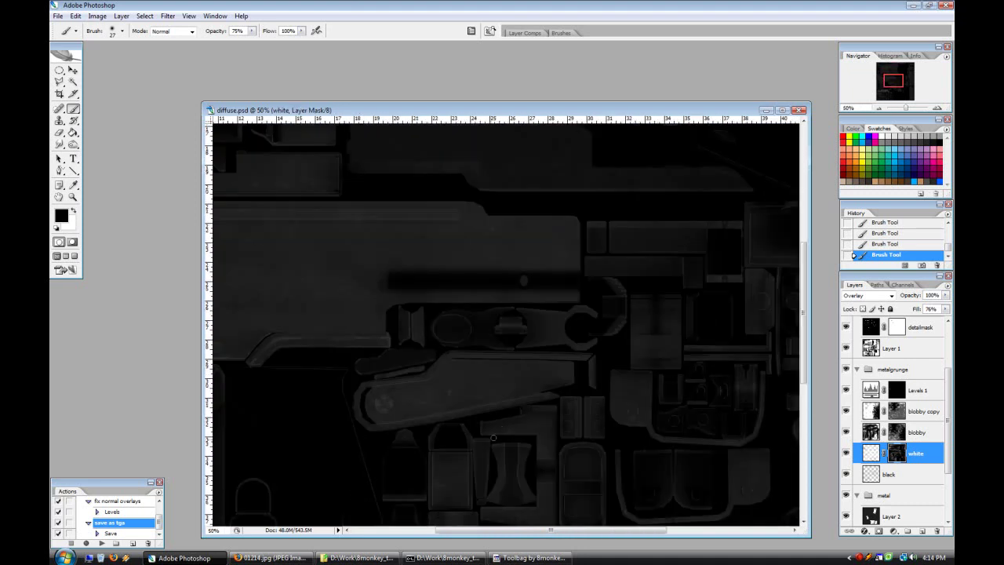
{"action": "left_click_drag", "start_coordinate": [553, 530], "coordinate": [427, 530]}
{"action": "scroll", "coordinate": [466, 504], "scroll_direction": "up", "scroll_amount": 1}
{"action": "left_click", "coordinate": [936, 108]}
{"action": "left_click", "coordinate": [937, 108]}
{"action": "left_click", "coordinate": [937, 108]}
{"action": "left_click", "coordinate": [937, 108]}
{"action": "left_click", "coordinate": [878, 107]}
{"action": "left_click", "coordinate": [878, 107]}
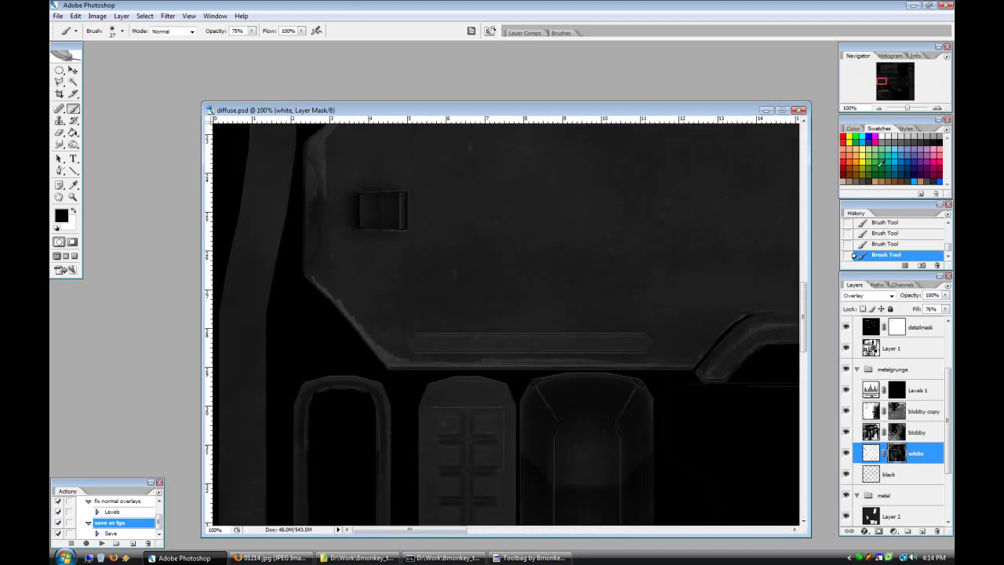
Step: Thin and roughen the octagonal panel's edge scrapes on the Levels 1 mask in black with the 3 px brush
{"action": "double_click", "coordinate": [864, 410]}
{"action": "key", "text": "Escape"}
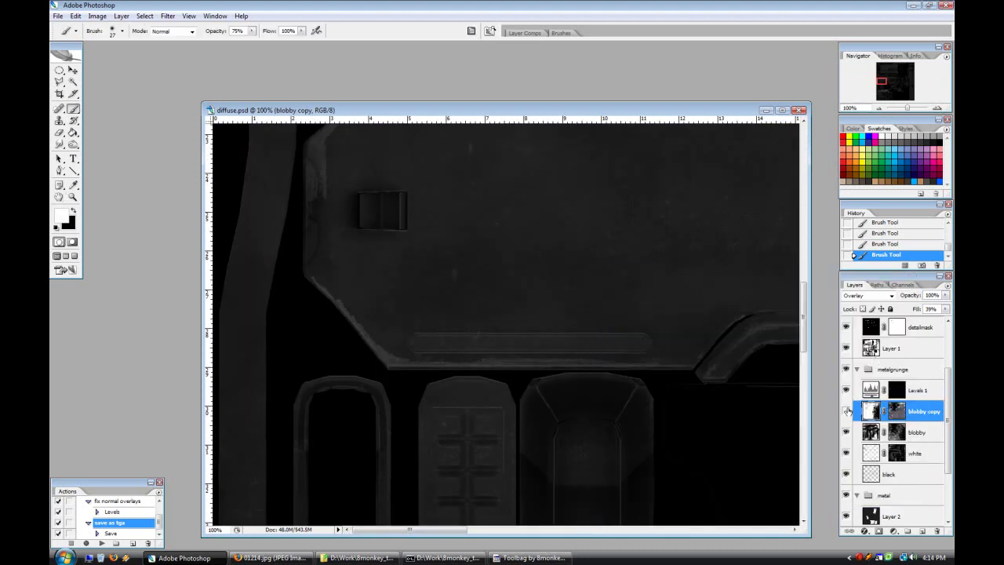
{"action": "left_click", "coordinate": [846, 389]}
{"action": "left_click", "coordinate": [911, 389]}
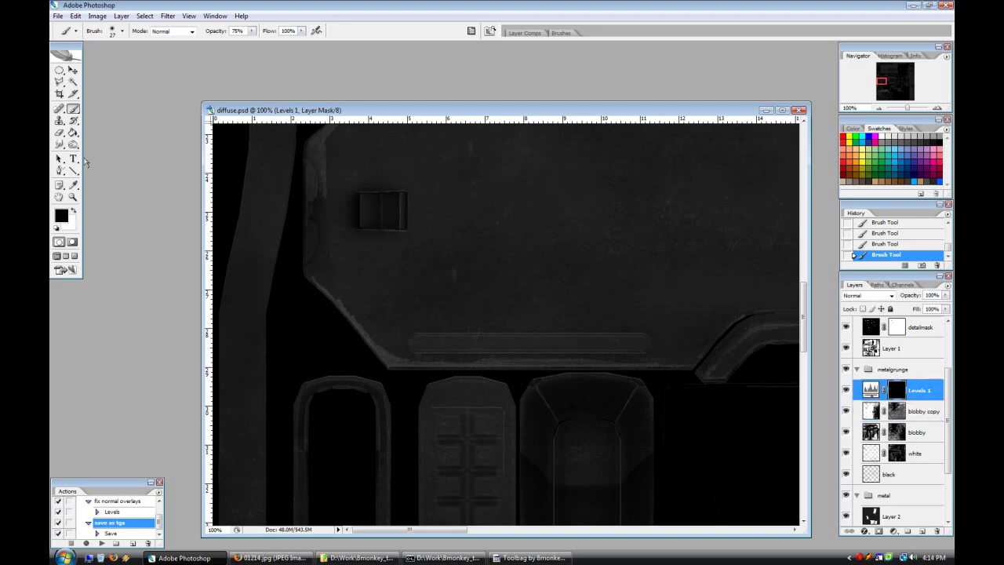
{"action": "left_click", "coordinate": [116, 31]}
{"action": "double_click", "coordinate": [315, 470]}
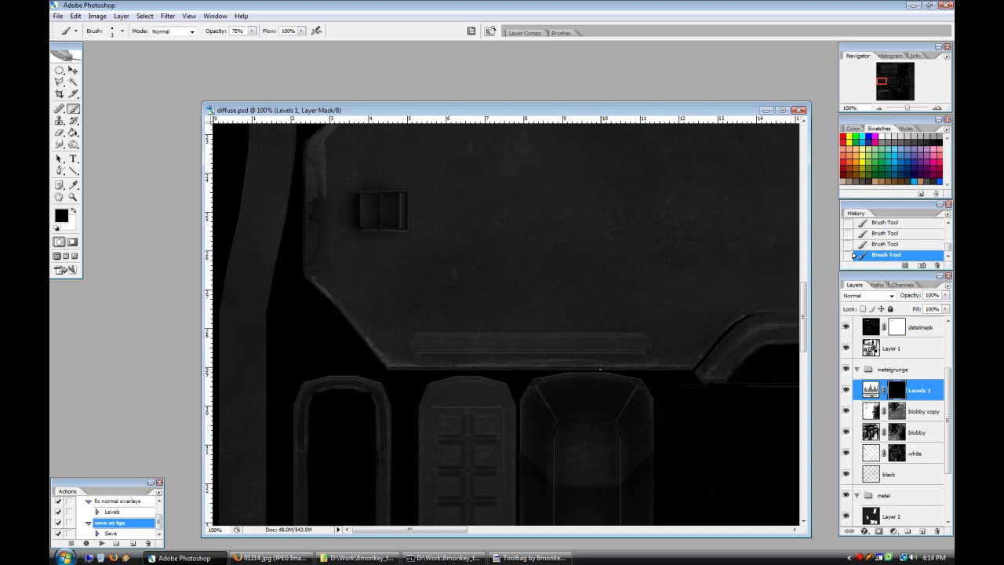
{"action": "scroll", "coordinate": [326, 212], "scroll_direction": "up", "scroll_amount": 2}
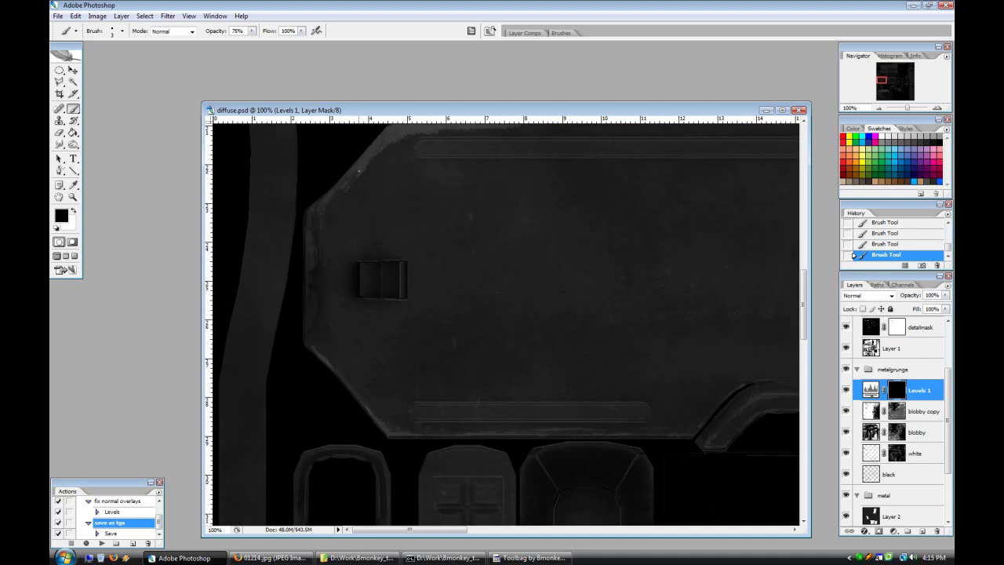
{"action": "scroll", "coordinate": [368, 235], "scroll_direction": "up", "scroll_amount": 2}
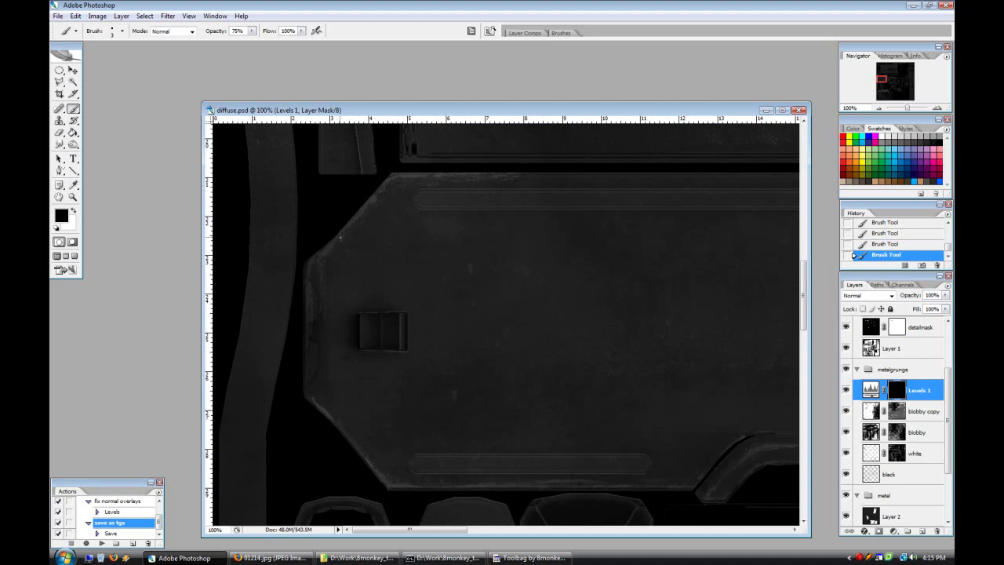
{"action": "left_click", "coordinate": [122, 31]}
{"action": "double_click", "coordinate": [71, 115]}
Step: Save diffuse.psd and export it with the save as tga action, then inspect the weapon in Toolbag
{"action": "left_click", "coordinate": [58, 15]}
{"action": "left_click", "coordinate": [100, 124]}
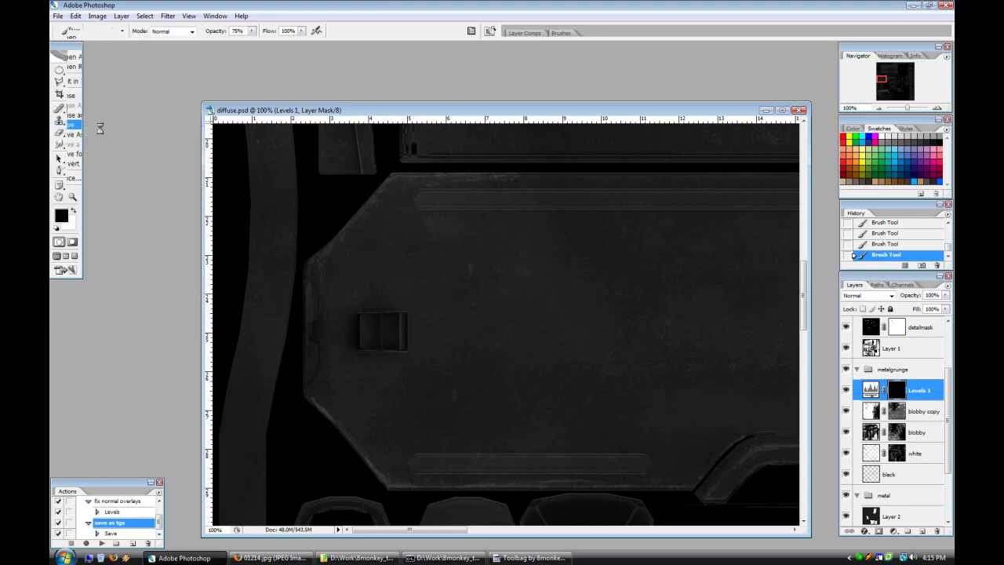
{"action": "left_click", "coordinate": [530, 557]}
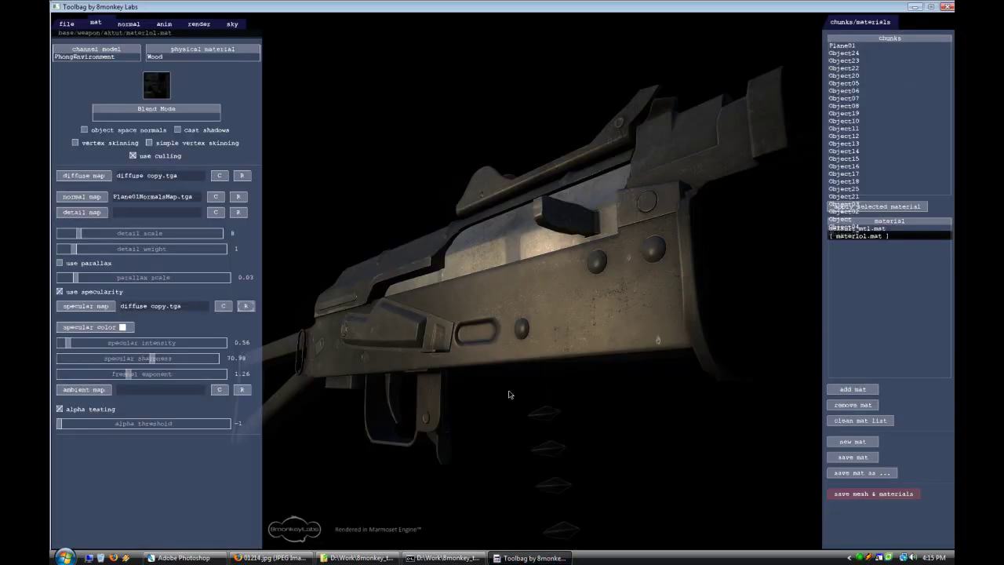
{"action": "left_click_drag", "start_coordinate": [504, 344], "coordinate": [604, 345]}
{"action": "left_click", "coordinate": [186, 557]}
{"action": "left_click", "coordinate": [100, 543]}
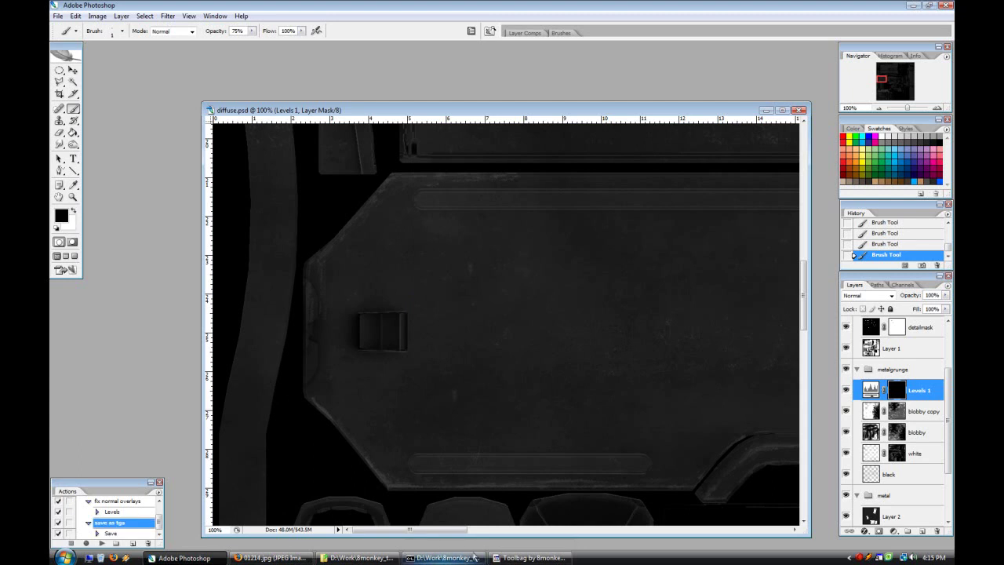
{"action": "left_click", "coordinate": [532, 557]}
{"action": "left_click_drag", "start_coordinate": [451, 262], "coordinate": [530, 440]}
Step: Switch to Photoshop and compare the bright metal plate with individual metalgrunge layers hidden and shown
{"action": "left_click", "coordinate": [185, 557]}
{"action": "left_click", "coordinate": [878, 109]}
{"action": "left_click", "coordinate": [878, 109]}
{"action": "left_click", "coordinate": [876, 432]}
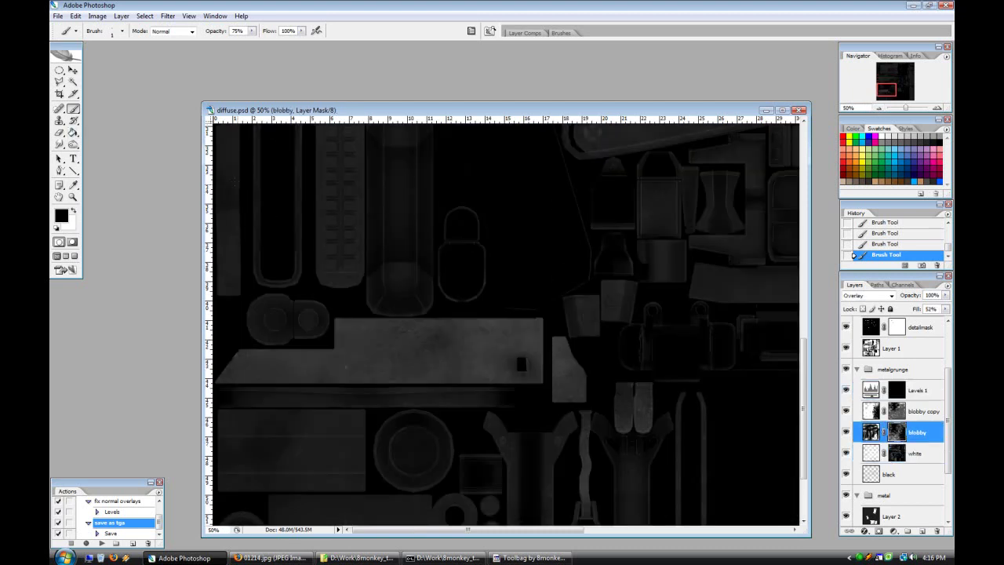
{"action": "left_click", "coordinate": [122, 31]}
{"action": "left_click", "coordinate": [433, 479]}
{"action": "left_click", "coordinate": [466, 4]}
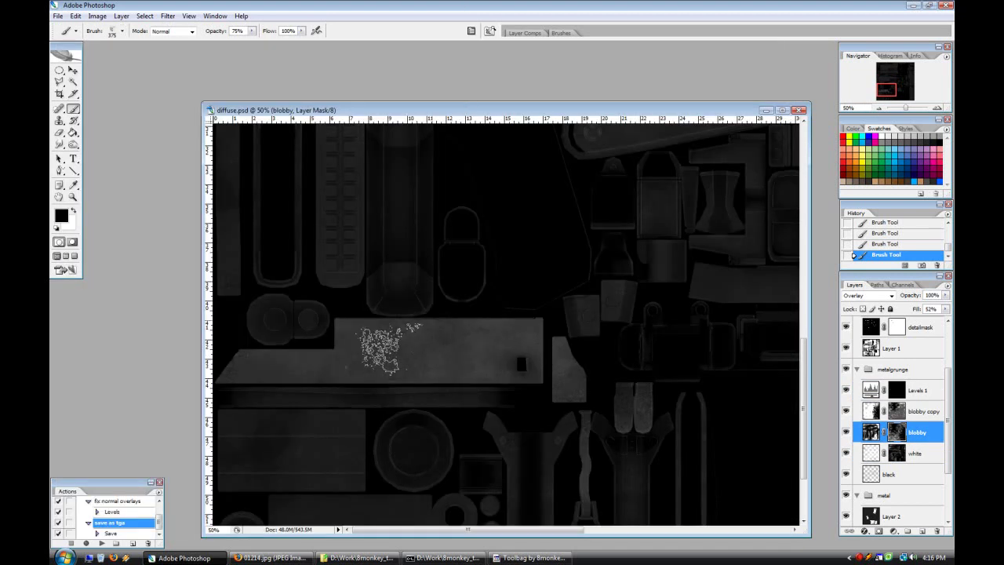
{"action": "left_click", "coordinate": [862, 453]}
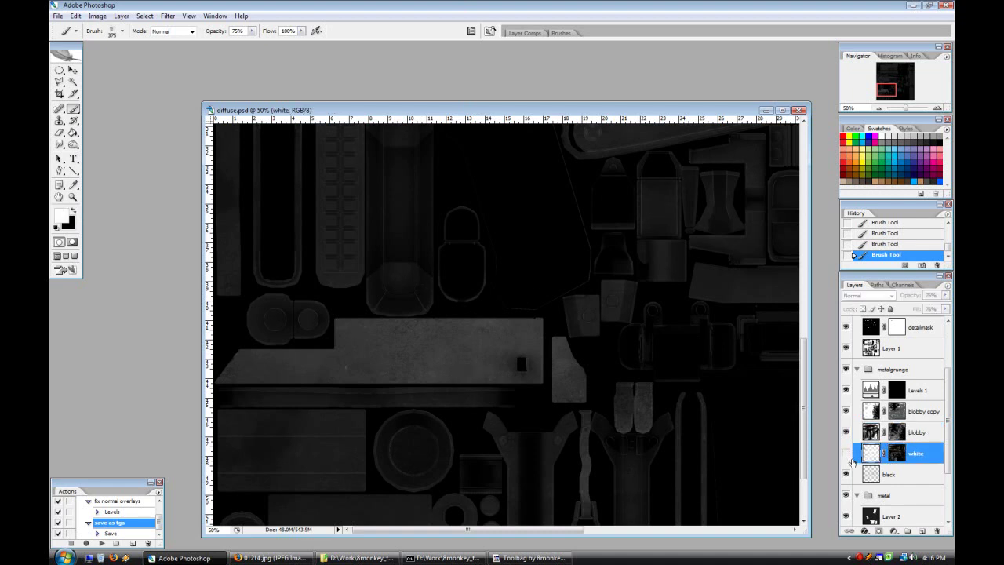
{"action": "left_click", "coordinate": [845, 473]}
{"action": "left_click", "coordinate": [876, 432]}
{"action": "left_click", "coordinate": [847, 410]}
{"action": "left_click", "coordinate": [847, 410]}
{"action": "left_click", "coordinate": [847, 476]}
{"action": "left_click", "coordinate": [888, 473]}
{"action": "key", "text": "x"}
{"action": "scroll", "coordinate": [931, 487], "scroll_direction": "up", "scroll_amount": 2}
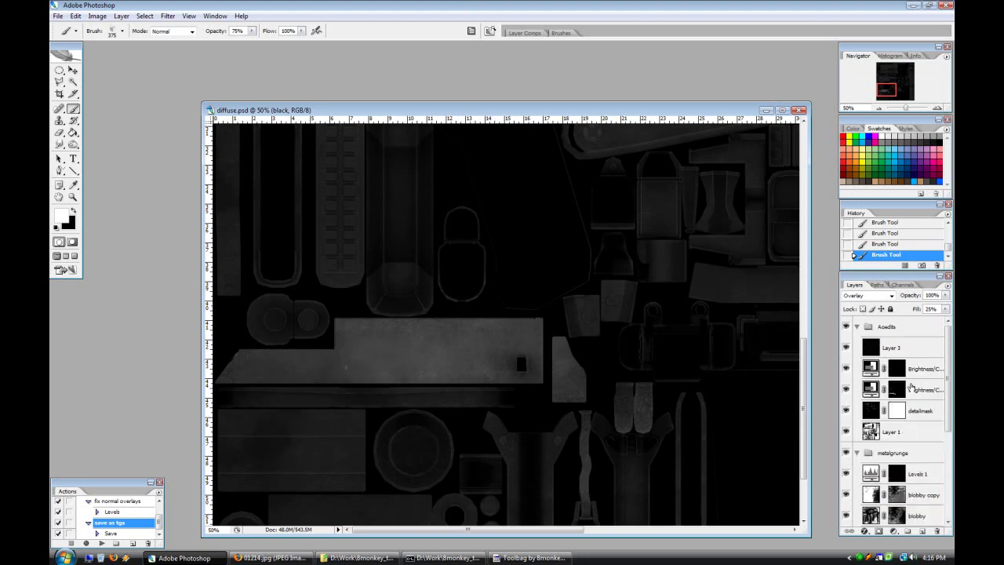
Step: Choose the 3 px brush for the Levels 1 mask and rename that layer to scrapes
{"action": "left_click", "coordinate": [897, 410]}
{"action": "left_click", "coordinate": [108, 30]}
{"action": "left_click", "coordinate": [79, 117]}
{"action": "left_click", "coordinate": [449, 497]}
{"action": "left_click", "coordinate": [543, 28]}
{"action": "double_click", "coordinate": [915, 410]}
{"action": "type", "text": "scrapes"}
{"action": "key", "text": "Return"}
Step: Paint white streaky scrapes on the scrapes mask, running inward from the bright metal plate's right edge
{"action": "key", "text": "ctrl+plus"}
{"action": "key", "text": "ctrl+plus"}
{"action": "key", "text": "ctrl+plus"}
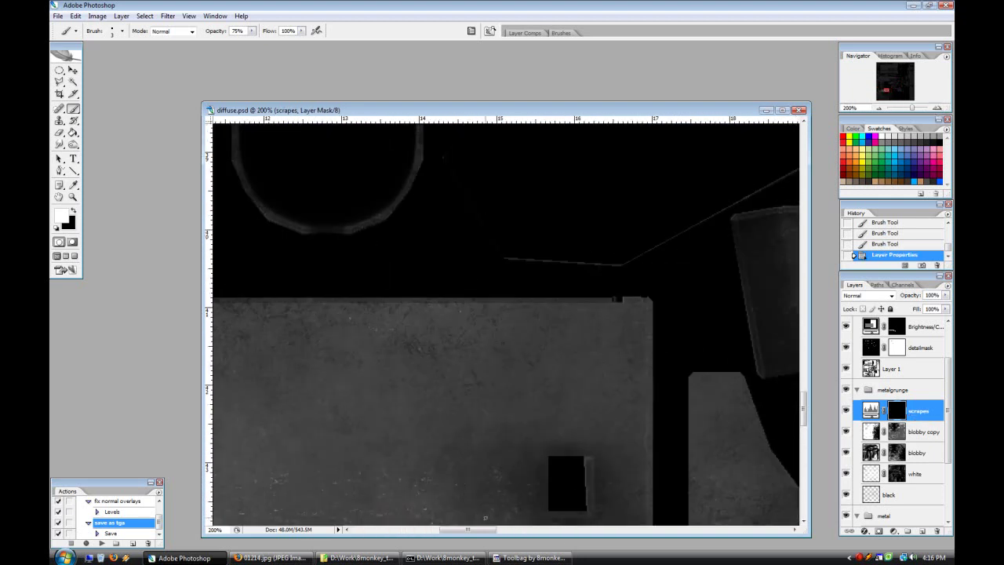
{"action": "scroll", "coordinate": [507, 265], "scroll_direction": "down", "scroll_amount": 3}
{"action": "mouse_move", "coordinate": [615, 328]}
{"action": "left_mouse_down"}
{"action": "mouse_move", "coordinate": [638, 328]}
{"action": "mouse_move", "coordinate": [649, 397]}
{"action": "left_mouse_up"}
{"action": "left_click_drag", "start_coordinate": [572, 325], "coordinate": [502, 328]}
{"action": "mouse_move", "coordinate": [636, 328]}
{"action": "left_mouse_down"}
{"action": "mouse_move", "coordinate": [643, 218]}
{"action": "mouse_move", "coordinate": [644, 431]}
{"action": "mouse_move", "coordinate": [490, 440]}
{"action": "mouse_move", "coordinate": [639, 436]}
{"action": "mouse_move", "coordinate": [568, 406]}
{"action": "mouse_move", "coordinate": [643, 365]}
{"action": "mouse_move", "coordinate": [637, 416]}
{"action": "left_mouse_up"}
{"action": "mouse_move", "coordinate": [639, 374]}
{"action": "left_mouse_down"}
{"action": "mouse_move", "coordinate": [616, 318]}
{"action": "mouse_move", "coordinate": [584, 309]}
{"action": "mouse_move", "coordinate": [626, 306]}
{"action": "mouse_move", "coordinate": [533, 267]}
{"action": "mouse_move", "coordinate": [619, 271]}
{"action": "mouse_move", "coordinate": [565, 276]}
{"action": "mouse_move", "coordinate": [638, 295]}
{"action": "left_mouse_up"}
{"action": "mouse_move", "coordinate": [643, 259]}
{"action": "left_mouse_down"}
{"action": "mouse_move", "coordinate": [589, 249]}
{"action": "mouse_move", "coordinate": [639, 237]}
{"action": "mouse_move", "coordinate": [581, 219]}
{"action": "mouse_move", "coordinate": [637, 192]}
{"action": "left_mouse_up"}
Step: Break up the scrapes near the plate's upper right corner into thin streaks with the 1 px eraser at 100% opacity
{"action": "left_click", "coordinate": [60, 132]}
{"action": "left_click", "coordinate": [411, 345]}
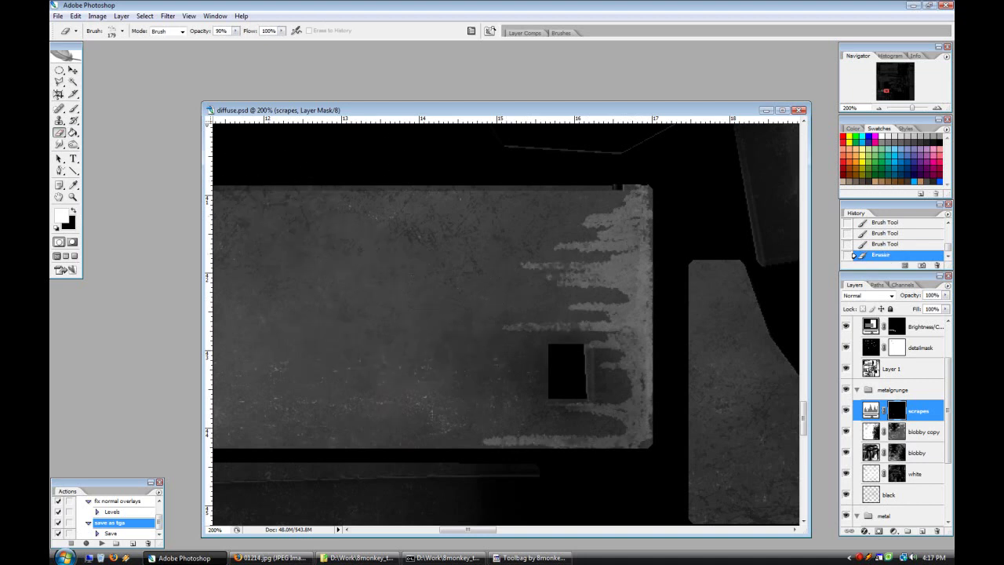
{"action": "left_click", "coordinate": [121, 32]}
{"action": "left_click_drag", "start_coordinate": [236, 32], "coordinate": [243, 43]}
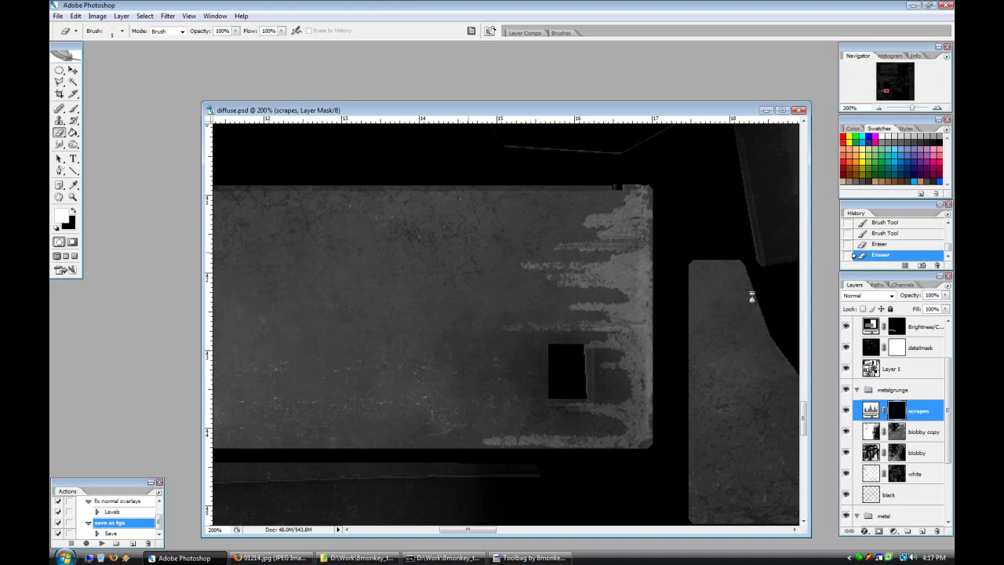
{"action": "mouse_move", "coordinate": [651, 221]}
{"action": "left_mouse_down"}
{"action": "mouse_move", "coordinate": [585, 221]}
{"action": "mouse_move", "coordinate": [596, 219]}
{"action": "left_mouse_up"}
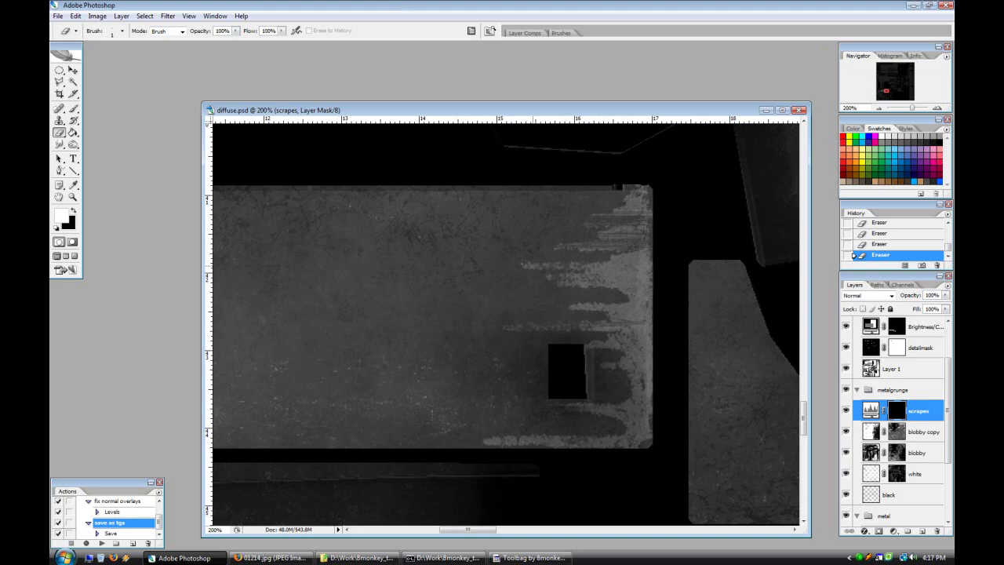
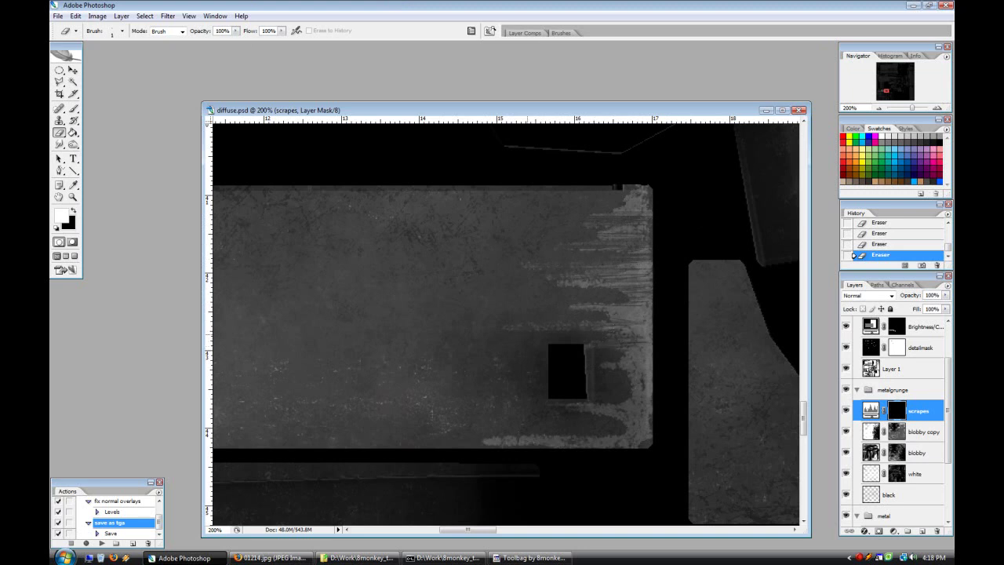
Step: Erase fine streaks through the scrapes beside and below the plate's square hole
{"action": "left_click_drag", "start_coordinate": [605, 315], "coordinate": [618, 309]}
{"action": "mouse_move", "coordinate": [618, 367]}
{"action": "left_mouse_down"}
{"action": "mouse_move", "coordinate": [646, 362]}
{"action": "mouse_move", "coordinate": [621, 361]}
{"action": "left_mouse_up"}
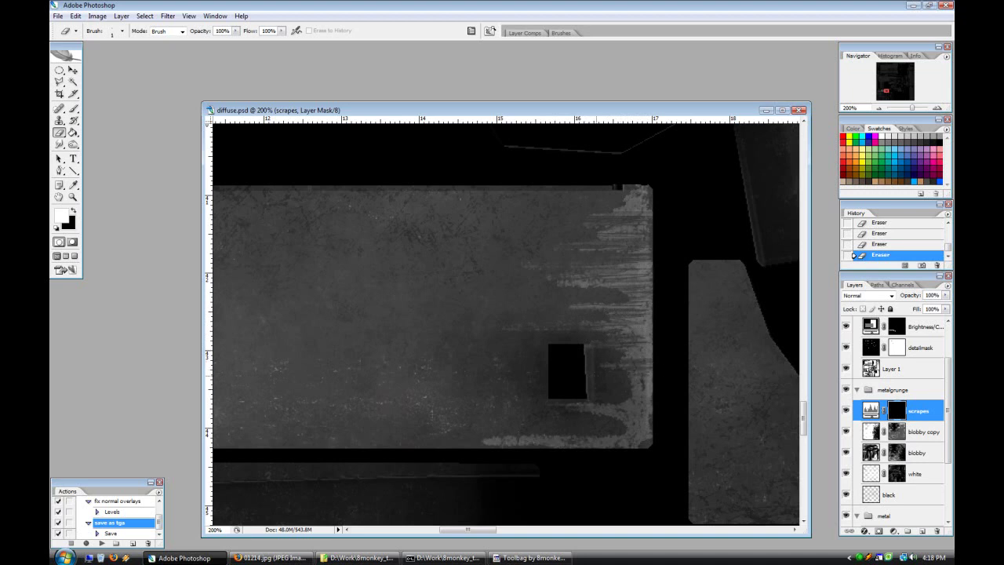
{"action": "left_click_drag", "start_coordinate": [611, 408], "coordinate": [600, 412]}
{"action": "left_click_drag", "start_coordinate": [553, 441], "coordinate": [520, 438]}
{"action": "left_click_drag", "start_coordinate": [520, 438], "coordinate": [619, 437]}
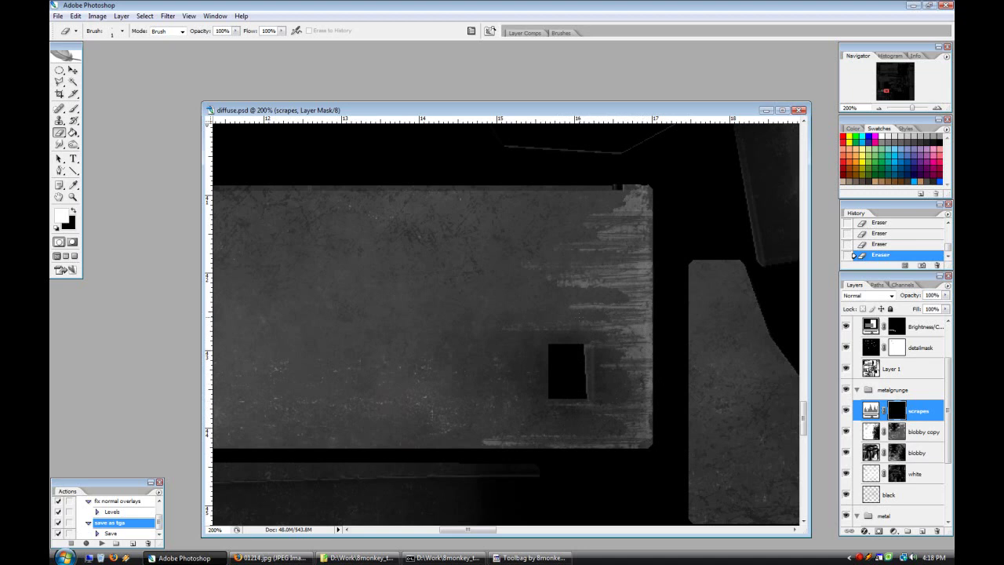
Step: Thin the remaining scrapes along the plate's right edge with the 3 px eraser, reducing its opacity to 76%
{"action": "left_click", "coordinate": [122, 31]}
{"action": "double_click", "coordinate": [389, 504]}
{"action": "mouse_move", "coordinate": [604, 284]}
{"action": "left_mouse_down"}
{"action": "mouse_move", "coordinate": [613, 275]}
{"action": "mouse_move", "coordinate": [593, 273]}
{"action": "left_mouse_up"}
{"action": "mouse_move", "coordinate": [601, 232]}
{"action": "left_mouse_down"}
{"action": "mouse_move", "coordinate": [634, 225]}
{"action": "mouse_move", "coordinate": [635, 240]}
{"action": "mouse_move", "coordinate": [601, 235]}
{"action": "mouse_move", "coordinate": [630, 205]}
{"action": "left_mouse_up"}
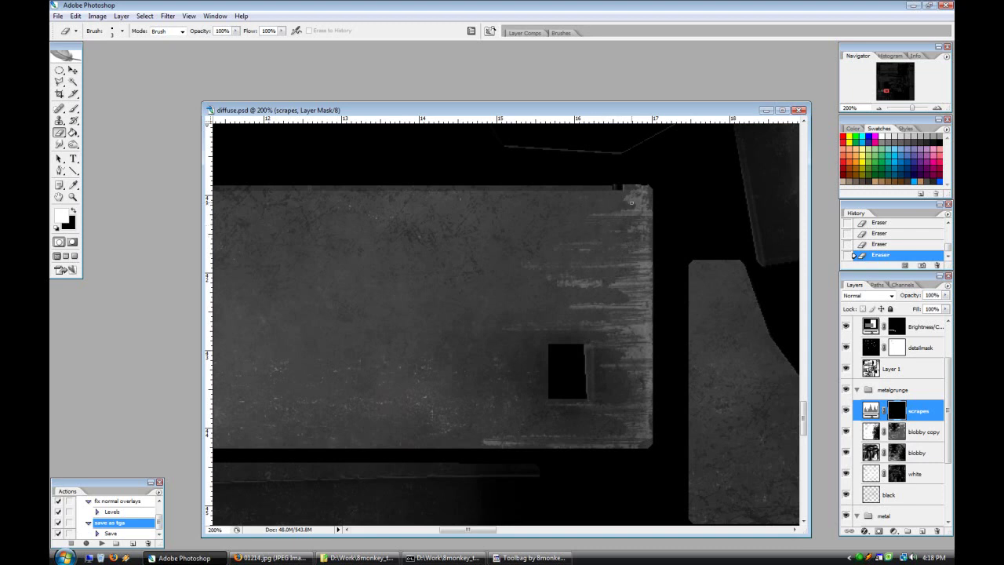
{"action": "left_click_drag", "start_coordinate": [617, 352], "coordinate": [637, 351]}
{"action": "mouse_move", "coordinate": [616, 302]}
{"action": "left_mouse_down"}
{"action": "mouse_move", "coordinate": [573, 306]}
{"action": "mouse_move", "coordinate": [602, 282]}
{"action": "mouse_move", "coordinate": [651, 293]}
{"action": "left_mouse_up"}
{"action": "key", "text": "ctrl+z"}
{"action": "left_click_drag", "start_coordinate": [237, 37], "coordinate": [223, 37]}
{"action": "mouse_move", "coordinate": [626, 284]}
{"action": "left_mouse_down"}
{"action": "mouse_move", "coordinate": [648, 291]}
{"action": "mouse_move", "coordinate": [626, 278]}
{"action": "left_mouse_up"}
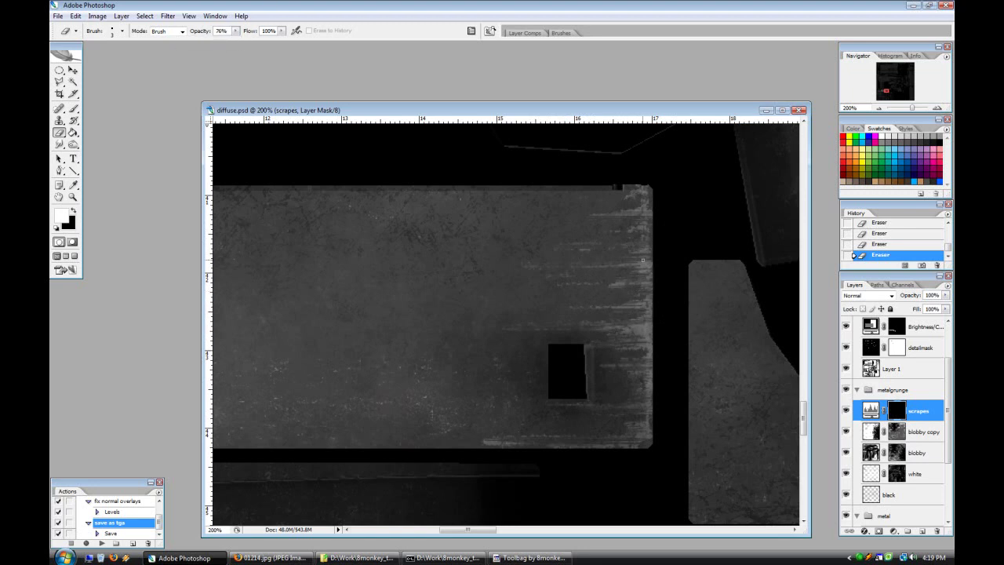
Step: Export the texture and reload the diffuse map in Toolbag to inspect the bright plate's scrapes
{"action": "key", "text": "F2"}
{"action": "key", "text": "alt+Tab"}
{"action": "left_click", "coordinate": [270, 558]}
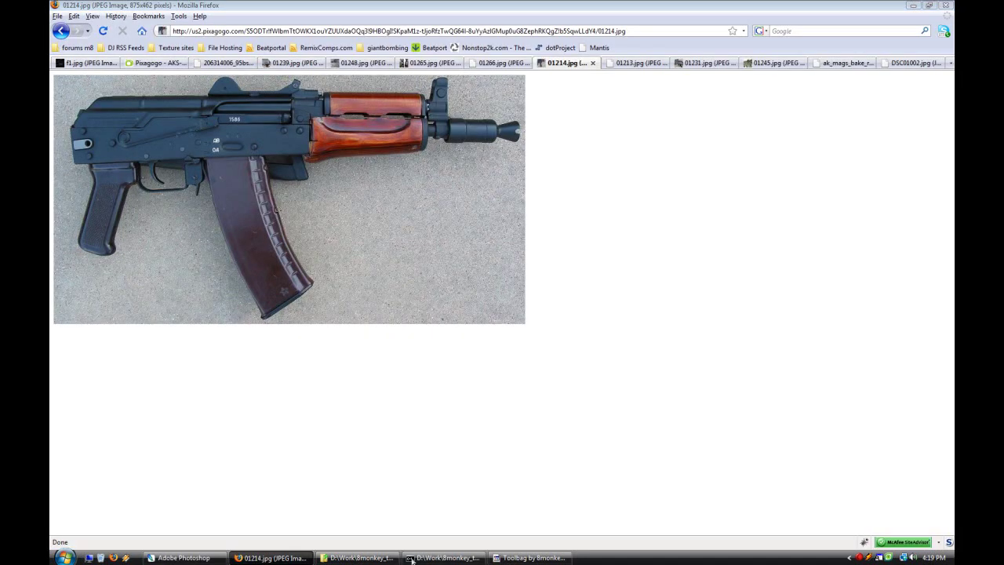
{"action": "left_click", "coordinate": [530, 557]}
{"action": "left_click", "coordinate": [243, 176]}
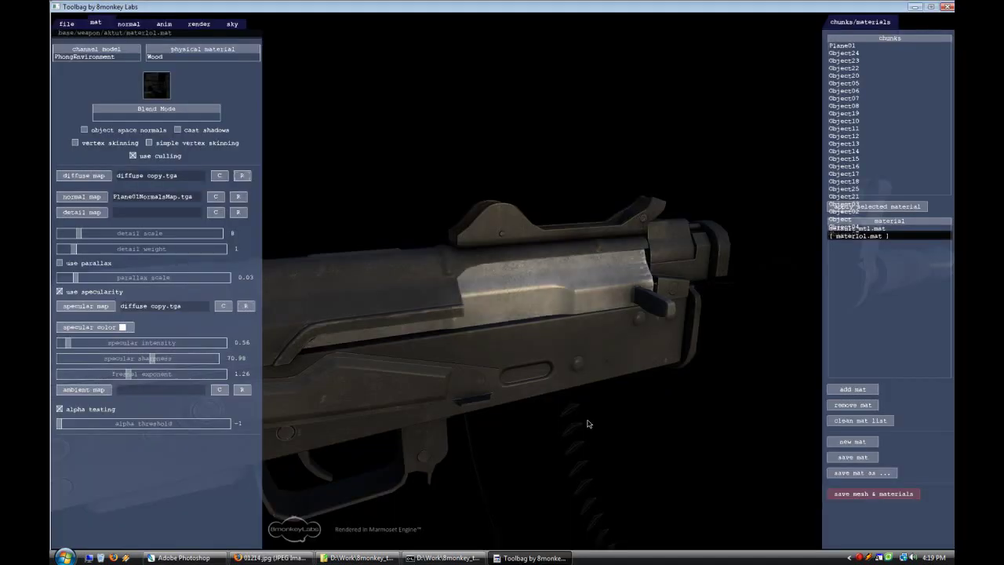
{"action": "left_click_drag", "start_coordinate": [442, 505], "coordinate": [379, 523]}
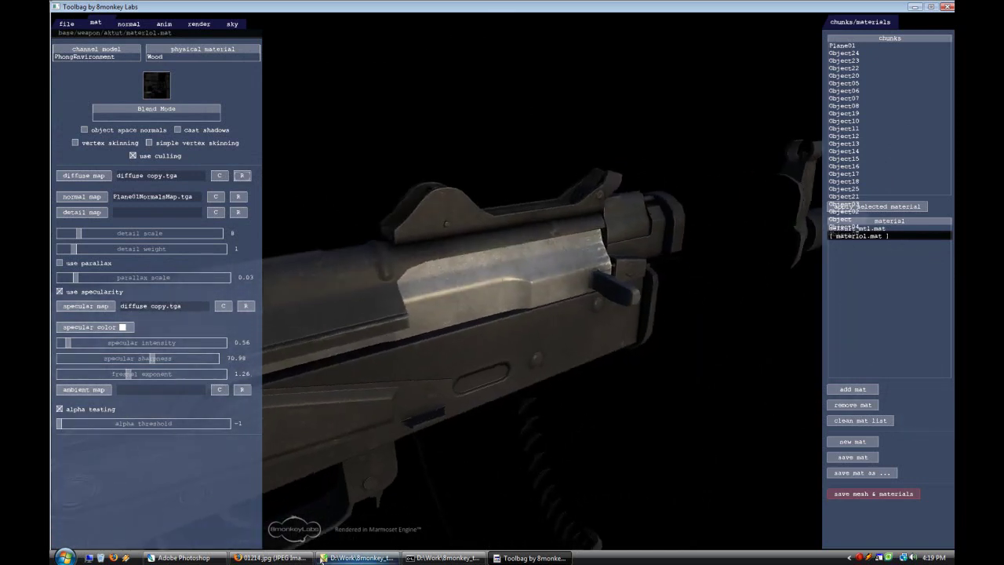
Step: Switch to Photoshop and brush a horizontal scrape line plus a short patch along the bright plate's middle on the scrapes mask
{"action": "left_click", "coordinate": [185, 558]}
{"action": "key", "text": "ctrl+minus"}
{"action": "key", "text": "ctrl+minus"}
{"action": "left_click_drag", "start_coordinate": [541, 530], "coordinate": [521, 531]}
{"action": "key", "text": "ctrl+plus"}
{"action": "key", "text": "b"}
{"action": "mouse_move", "coordinate": [572, 322]}
{"action": "left_mouse_down"}
{"action": "mouse_move", "coordinate": [400, 322]}
{"action": "mouse_move", "coordinate": [466, 321]}
{"action": "mouse_move", "coordinate": [419, 323]}
{"action": "left_mouse_up"}
{"action": "left_click_drag", "start_coordinate": [476, 530], "coordinate": [448, 533]}
{"action": "left_click_drag", "start_coordinate": [539, 318], "coordinate": [513, 314]}
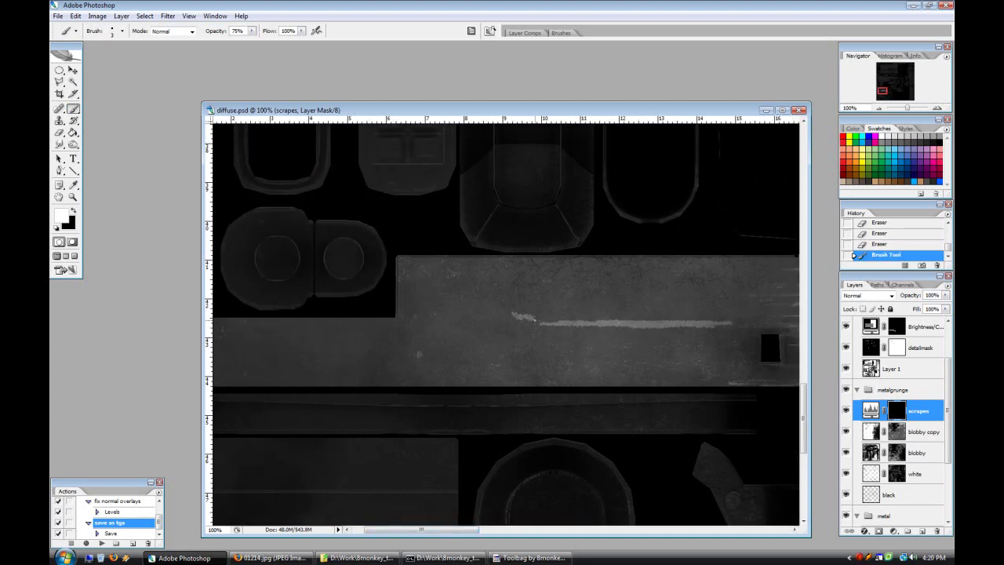
Step: Reload the diffuse map in Toolbag to check where the new scrapes fall on the plate
{"action": "left_click", "coordinate": [520, 557]}
{"action": "left_click_drag", "start_coordinate": [654, 442], "coordinate": [631, 446]}
{"action": "left_click", "coordinate": [246, 177]}
{"action": "left_click", "coordinate": [445, 557]}
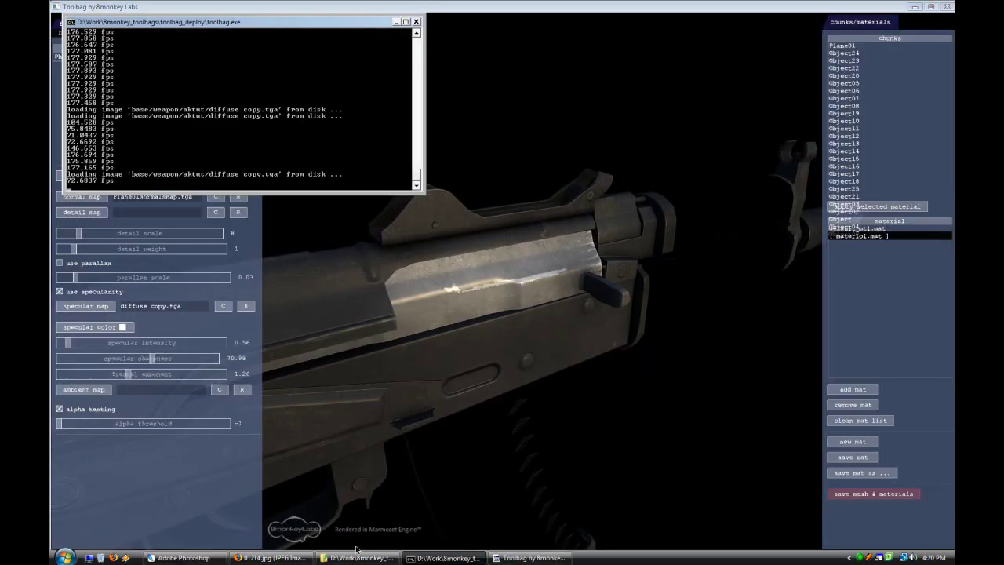
Step: Add a short scrape branch above the line in Photoshop and hide Layer 2 to reveal the Face norm guide
{"action": "left_click", "coordinate": [185, 558]}
{"action": "left_click_drag", "start_coordinate": [616, 312], "coordinate": [628, 315]}
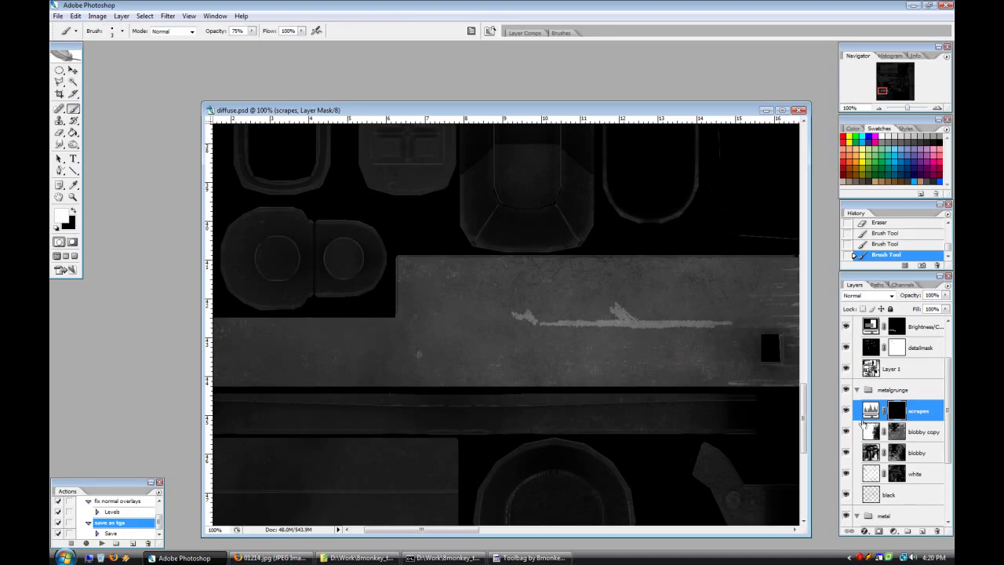
{"action": "scroll", "coordinate": [908, 470], "scroll_direction": "down", "scroll_amount": 5}
{"action": "left_click", "coordinate": [846, 432]}
{"action": "left_click", "coordinate": [848, 491]}
{"action": "left_click", "coordinate": [846, 476]}
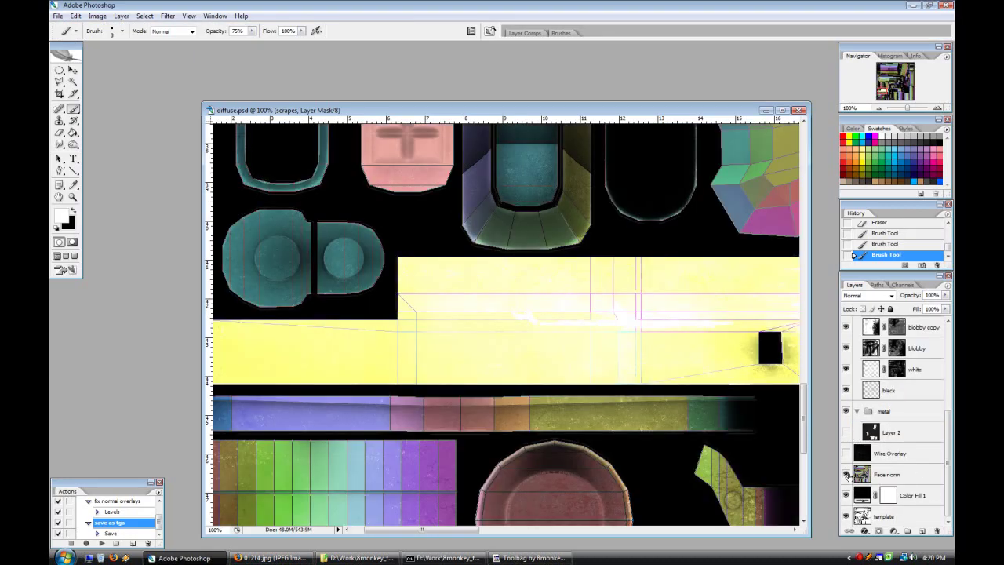
{"action": "scroll", "coordinate": [886, 400], "scroll_direction": "up", "scroll_amount": 5}
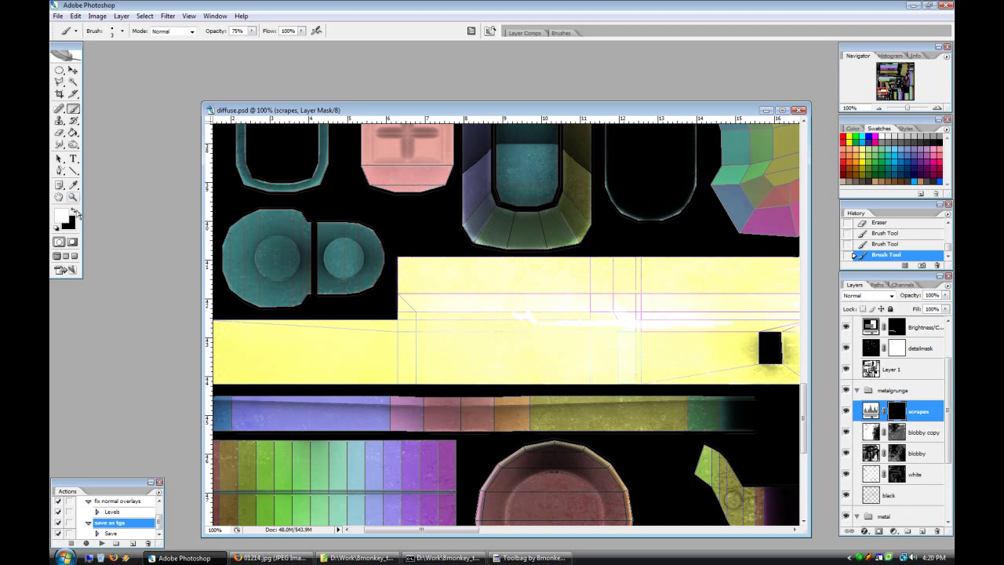
Step: Reshape the scrape line to follow the plate's face guide with the brush at 100% opacity, and restore the original layer visibility
{"action": "left_click", "coordinate": [73, 210]}
{"action": "left_click", "coordinate": [568, 315]}
{"action": "left_click_drag", "start_coordinate": [251, 31], "coordinate": [289, 33]}
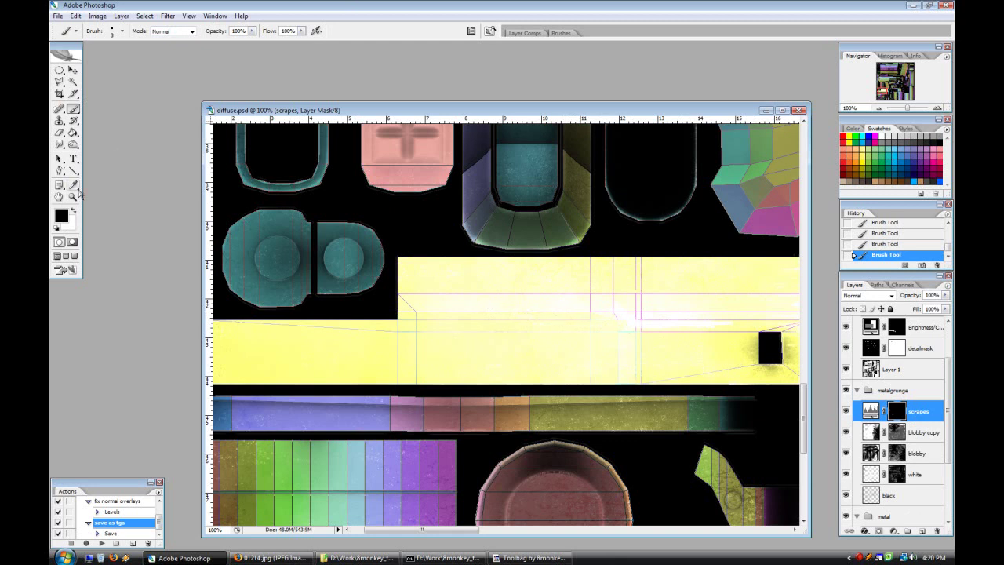
{"action": "left_click", "coordinate": [76, 211]}
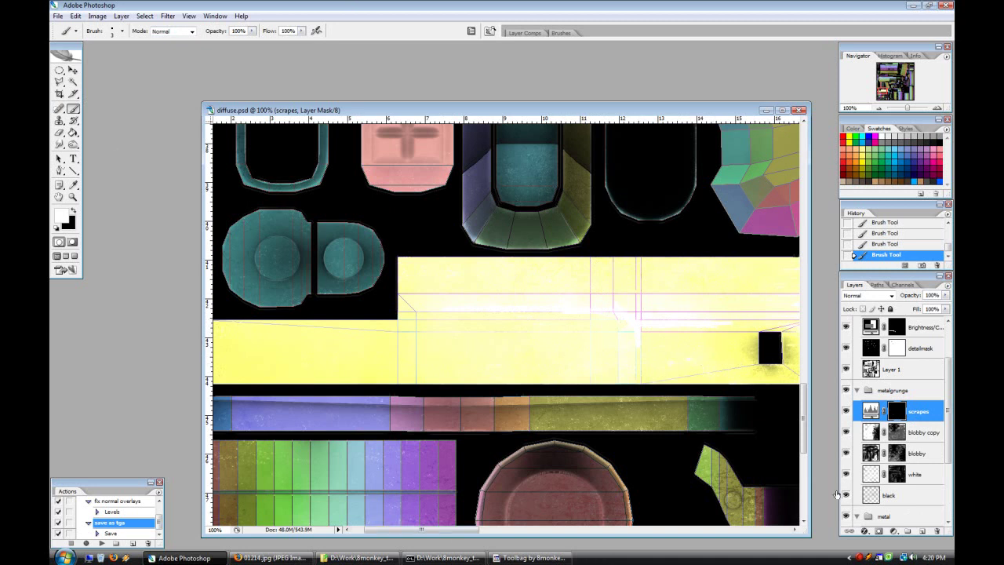
{"action": "scroll", "coordinate": [853, 512], "scroll_direction": "down", "scroll_amount": 5}
{"action": "left_click", "coordinate": [846, 434]}
{"action": "left_click", "coordinate": [846, 475]}
Step: Paint several small scrape marks above and below the plate's main scrape line on the scrapes mask
{"action": "left_click_drag", "start_coordinate": [802, 430], "coordinate": [802, 423]}
{"action": "left_click_drag", "start_coordinate": [438, 530], "coordinate": [471, 528]}
{"action": "left_click_drag", "start_coordinate": [587, 330], "coordinate": [574, 343]}
{"action": "scroll", "coordinate": [897, 392], "scroll_direction": "up", "scroll_amount": 4}
{"action": "left_click", "coordinate": [897, 389]}
{"action": "left_click_drag", "start_coordinate": [551, 306], "coordinate": [515, 304]}
{"action": "left_click_drag", "start_coordinate": [359, 374], "coordinate": [409, 368]}
{"action": "left_click_drag", "start_coordinate": [446, 389], "coordinate": [478, 395]}
{"action": "left_click_drag", "start_coordinate": [433, 365], "coordinate": [501, 381]}
Step: Paint black over the small scrape marks around the main line to break them into thin fragments
{"action": "key", "text": "x"}
{"action": "left_click_drag", "start_coordinate": [431, 365], "coordinate": [458, 366]}
{"action": "left_click_drag", "start_coordinate": [394, 367], "coordinate": [360, 372]}
{"action": "left_click_drag", "start_coordinate": [408, 367], "coordinate": [399, 369]}
{"action": "mouse_move", "coordinate": [479, 391]}
{"action": "left_mouse_down"}
{"action": "mouse_move", "coordinate": [470, 395]}
{"action": "mouse_move", "coordinate": [466, 369]}
{"action": "mouse_move", "coordinate": [500, 382]}
{"action": "left_mouse_up"}
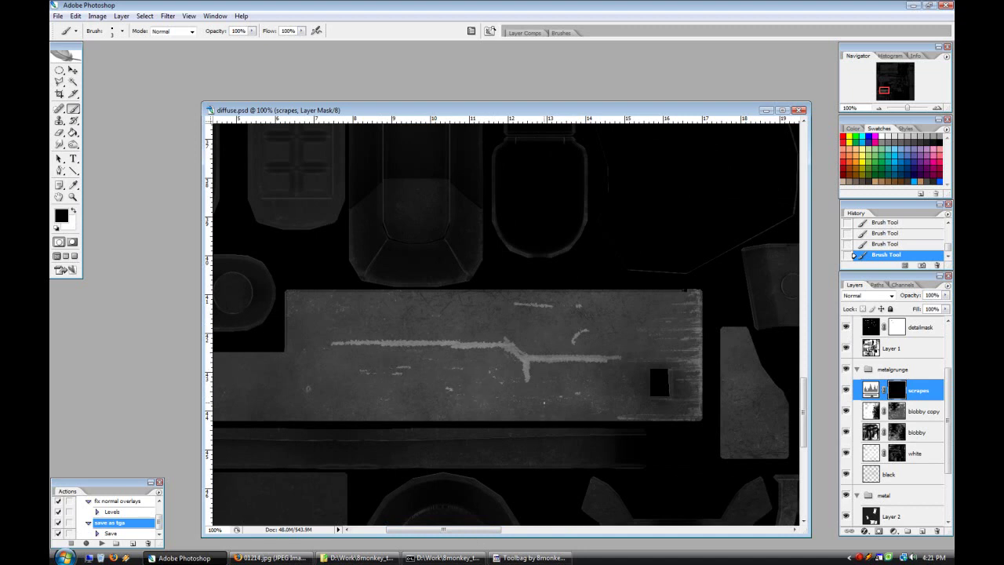
{"action": "mouse_move", "coordinate": [576, 339]}
{"action": "left_mouse_down"}
{"action": "mouse_move", "coordinate": [587, 330]}
{"action": "mouse_move", "coordinate": [516, 303]}
{"action": "left_mouse_up"}
Step: Cut thin black streaks through the plate's main scrape line with a 1 px brush
{"action": "left_click", "coordinate": [113, 33]}
{"action": "double_click", "coordinate": [428, 506]}
{"action": "left_click_drag", "start_coordinate": [363, 343], "coordinate": [597, 359]}
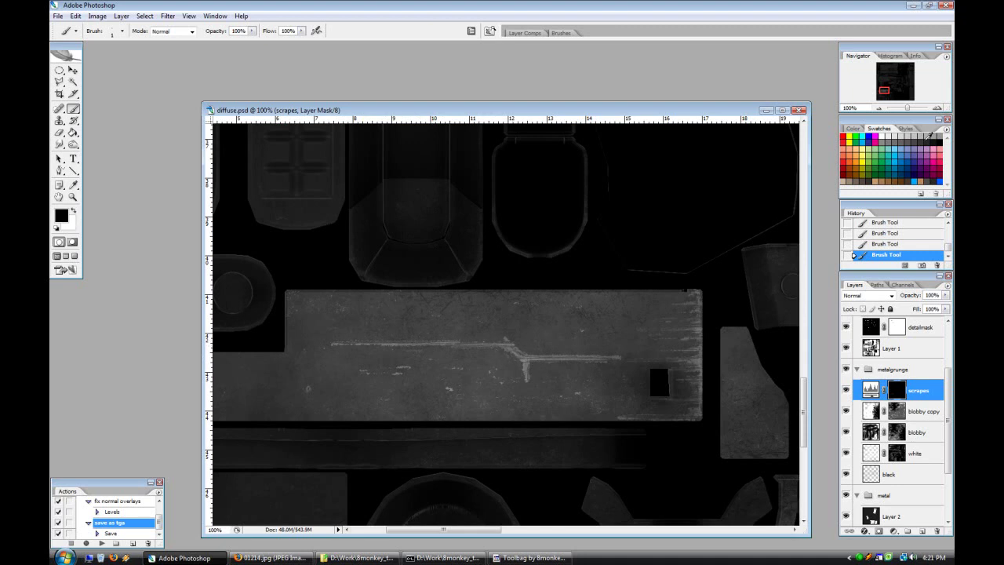
Step: Break up the middle and start of the main scrape line in close-up with the black brush at 88% opacity
{"action": "key", "text": "ctrl+plus"}
{"action": "key", "text": "ctrl+plus"}
{"action": "left_click", "coordinate": [123, 30]}
{"action": "double_click", "coordinate": [342, 503]}
{"action": "key", "text": "8"}
{"action": "key", "text": "8"}
{"action": "left_click_drag", "start_coordinate": [539, 405], "coordinate": [764, 419]}
{"action": "mouse_move", "coordinate": [575, 442]}
{"action": "left_mouse_down"}
{"action": "mouse_move", "coordinate": [580, 477]}
{"action": "mouse_move", "coordinate": [553, 438]}
{"action": "left_mouse_up"}
{"action": "mouse_move", "coordinate": [560, 497]}
{"action": "left_mouse_down"}
{"action": "mouse_move", "coordinate": [505, 398]}
{"action": "mouse_move", "coordinate": [353, 390]}
{"action": "left_mouse_up"}
Step: Thin the scrape line's stretch toward the plate's square hole and its short vertical branch
{"action": "left_click_drag", "start_coordinate": [453, 529], "coordinate": [476, 531]}
{"action": "scroll", "coordinate": [482, 501], "scroll_direction": "down", "scroll_amount": 3}
{"action": "left_click_drag", "start_coordinate": [500, 351], "coordinate": [265, 360]}
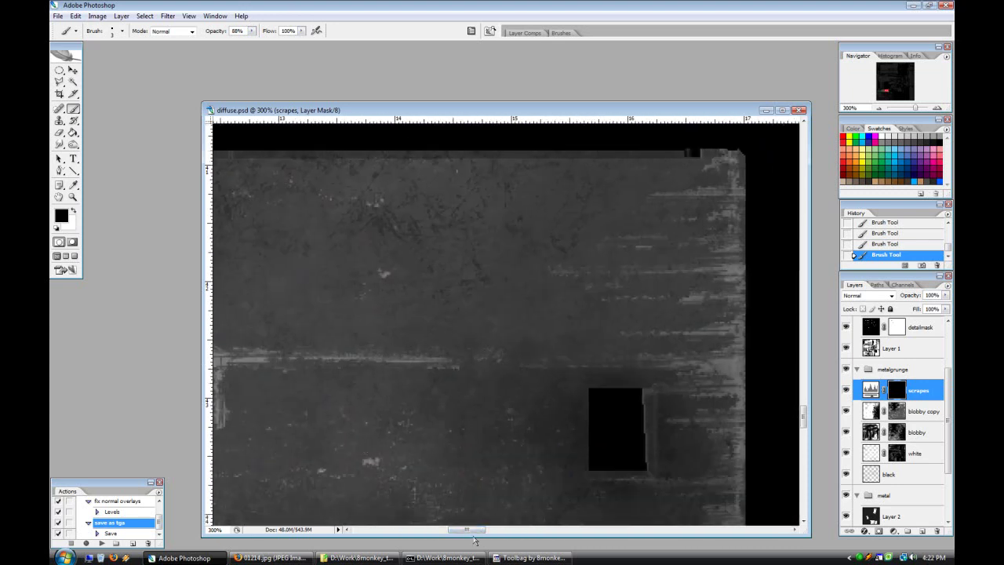
{"action": "left_click_drag", "start_coordinate": [478, 530], "coordinate": [449, 529]}
{"action": "left_click_drag", "start_coordinate": [641, 401], "coordinate": [647, 429]}
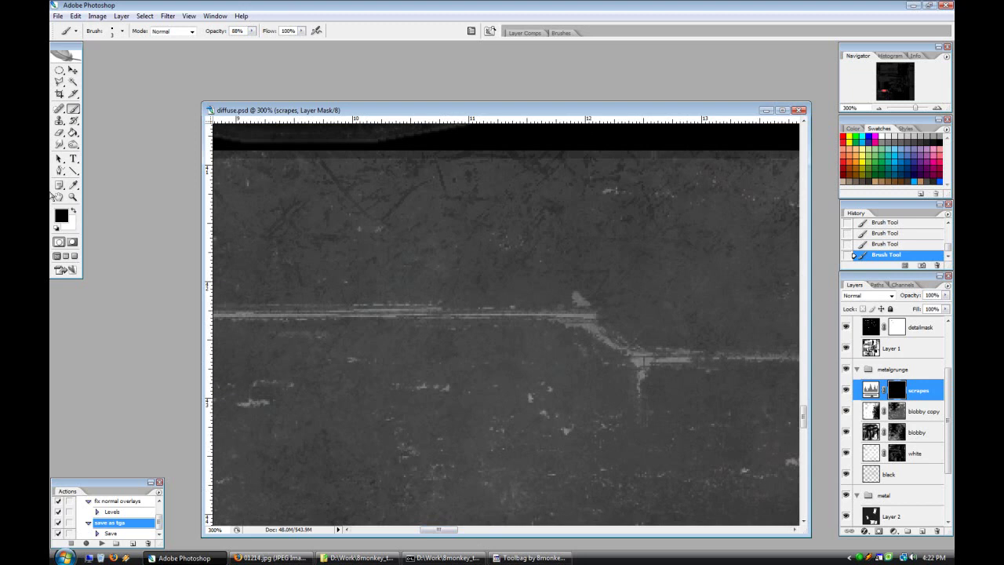
Step: Extend the vertical scrape branch down to the plate's lower edge in white and break it up with black
{"action": "scroll", "coordinate": [165, 376], "scroll_direction": "down", "scroll_amount": 1}
{"action": "key", "text": "x"}
{"action": "mouse_move", "coordinate": [641, 443]}
{"action": "left_mouse_down"}
{"action": "mouse_move", "coordinate": [637, 401]}
{"action": "mouse_move", "coordinate": [638, 493]}
{"action": "left_mouse_up"}
{"action": "left_click_drag", "start_coordinate": [647, 334], "coordinate": [669, 310]}
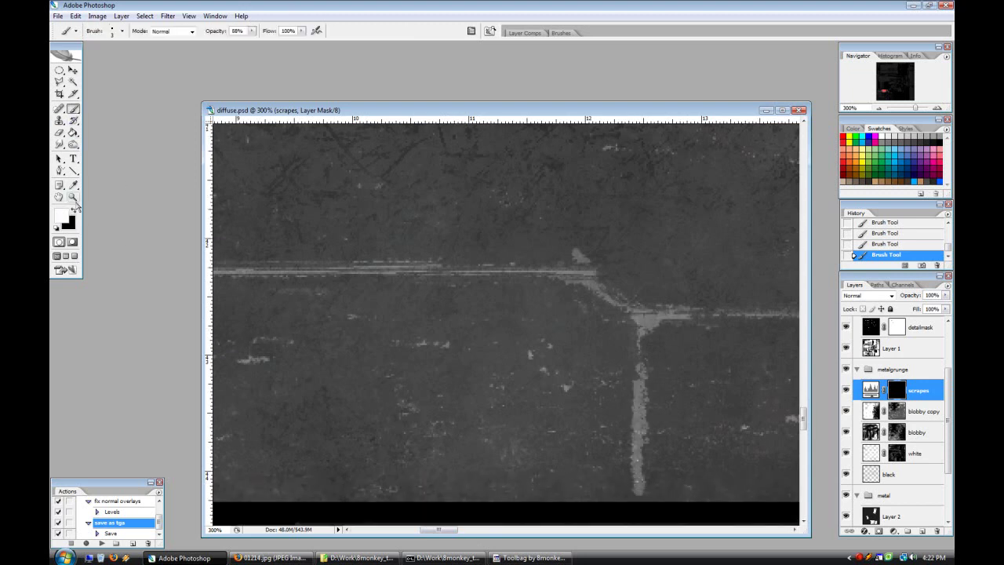
{"action": "left_click", "coordinate": [74, 211]}
{"action": "mouse_move", "coordinate": [632, 475]}
{"action": "left_mouse_down"}
{"action": "mouse_move", "coordinate": [631, 457]}
{"action": "mouse_move", "coordinate": [664, 497]}
{"action": "left_mouse_up"}
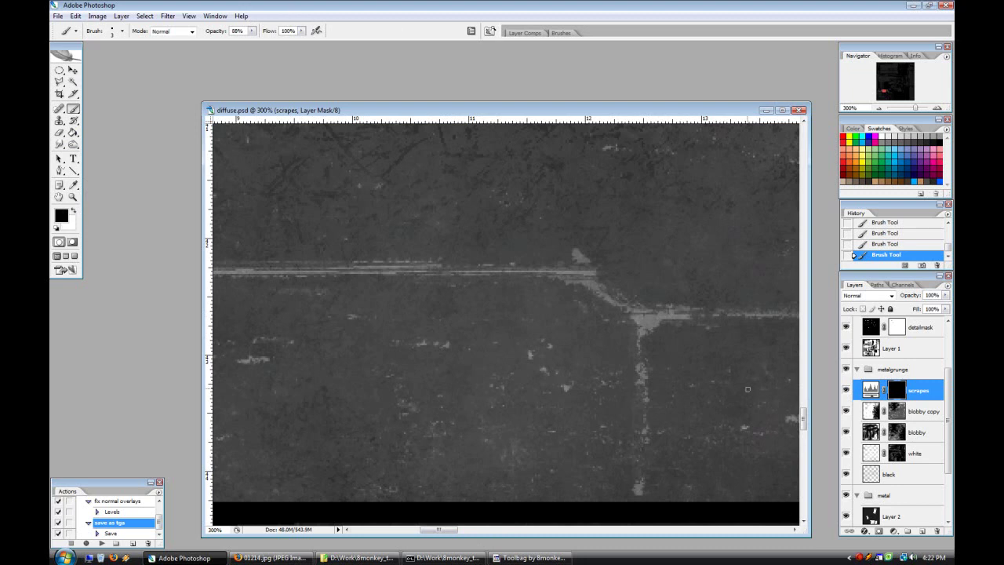
Step: Export the texture as Targa and view the plate close up in Toolbag
{"action": "left_click", "coordinate": [102, 543]}
{"action": "left_click", "coordinate": [530, 557]}
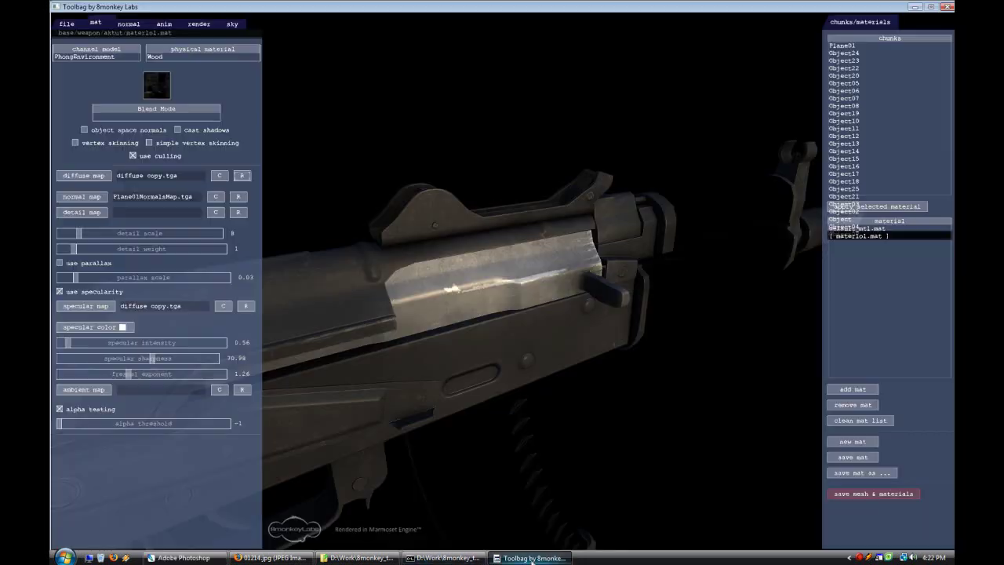
{"action": "left_click_drag", "start_coordinate": [377, 274], "coordinate": [566, 487]}
Step: Select the horizontal scrape line with a rectangular marquee in Photoshop and nudge it slightly down toward the plate's crease
{"action": "left_click", "coordinate": [185, 557]}
{"action": "left_click", "coordinate": [60, 71]}
{"action": "left_click_drag", "start_coordinate": [639, 238], "coordinate": [365, 301]}
{"action": "left_click", "coordinate": [879, 109]}
{"action": "left_click", "coordinate": [879, 109]}
{"action": "left_click", "coordinate": [72, 72]}
{"action": "key", "text": "Down"}
{"action": "key", "text": "Down"}
{"action": "key", "text": "Down"}
{"action": "key", "text": "Down"}
{"action": "key", "text": "Down"}
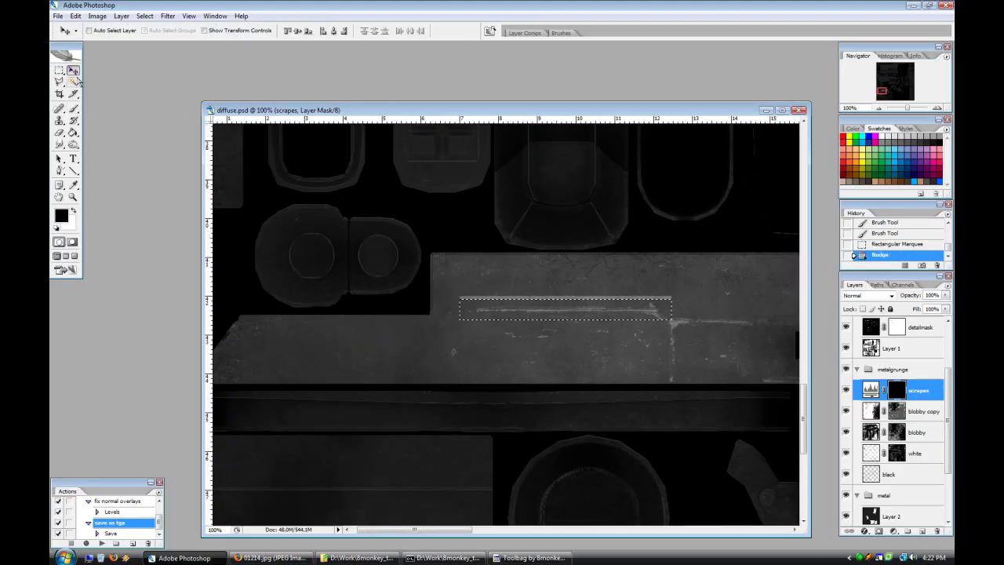
{"action": "left_click", "coordinate": [72, 213]}
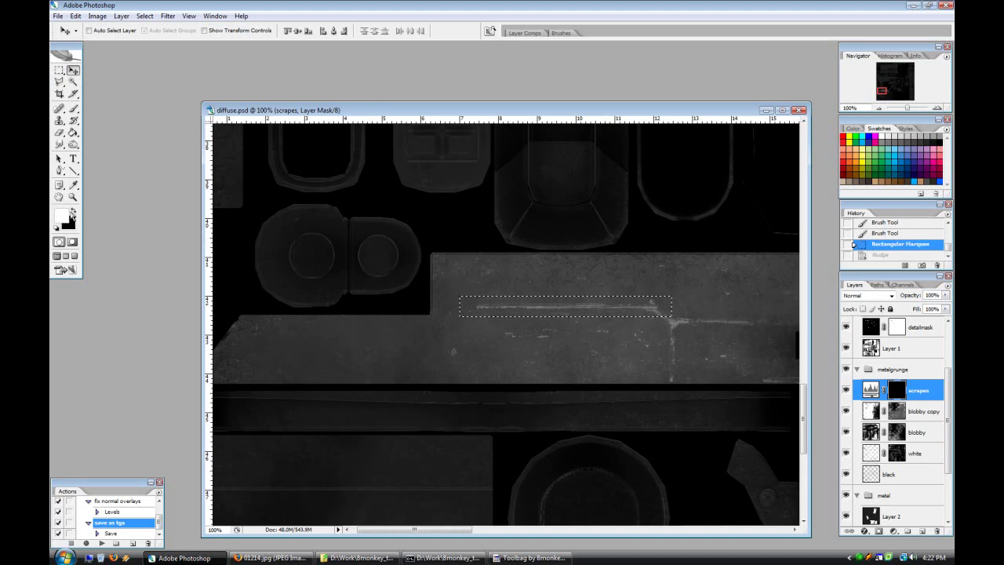
Step: Export the texture and reload the specular map in Toolbag to check the scrape's alignment with the plate's crease
{"action": "left_click", "coordinate": [102, 542]}
{"action": "left_click", "coordinate": [530, 557]}
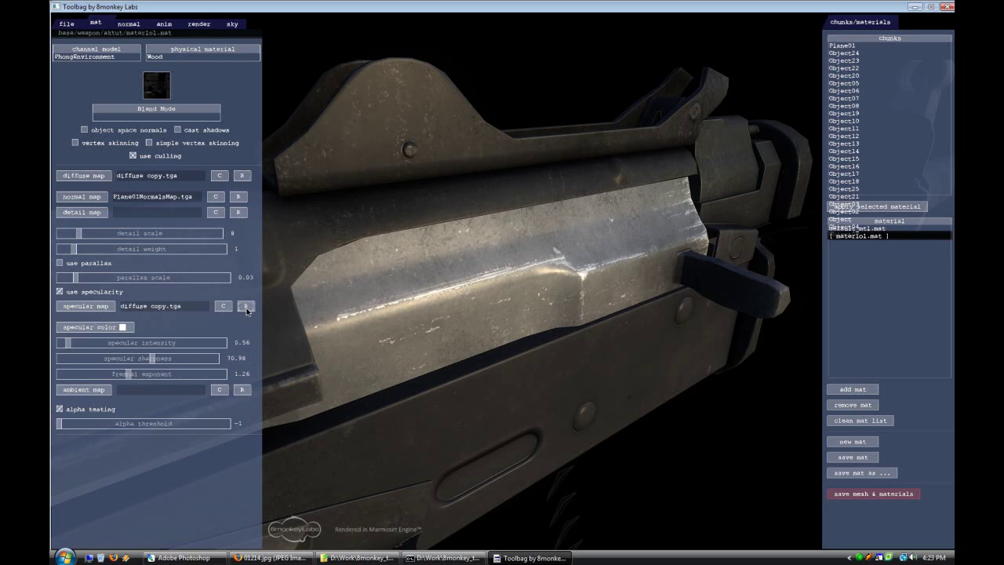
{"action": "left_click", "coordinate": [184, 557]}
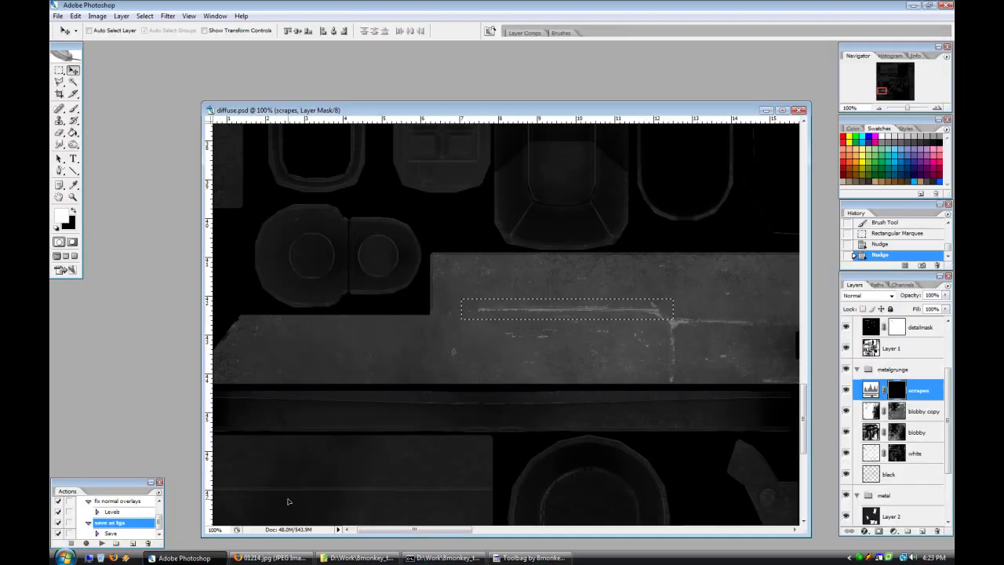
{"action": "left_click", "coordinate": [100, 543]}
{"action": "left_click", "coordinate": [530, 558]}
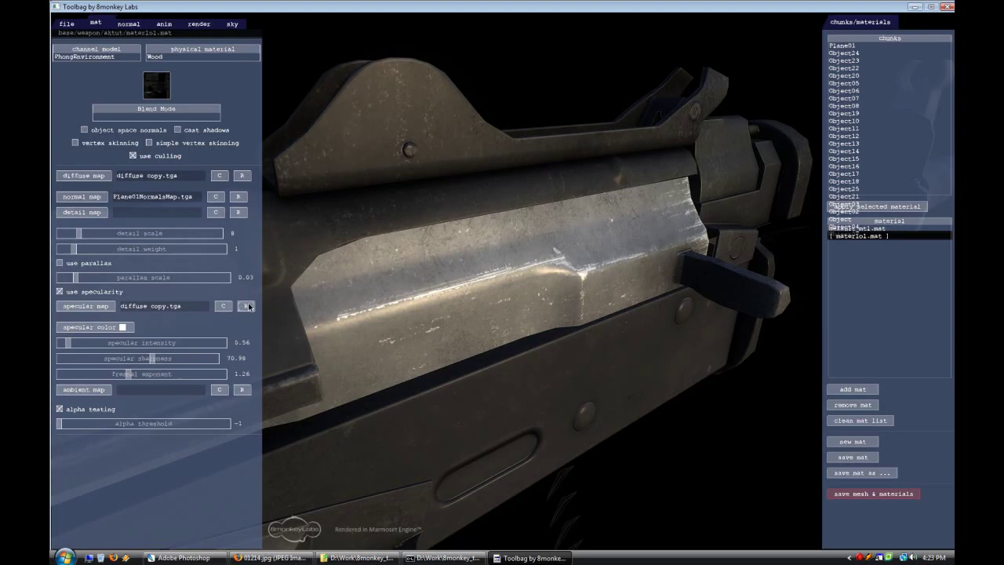
{"action": "left_click", "coordinate": [249, 306]}
{"action": "left_click_drag", "start_coordinate": [660, 432], "coordinate": [599, 417]}
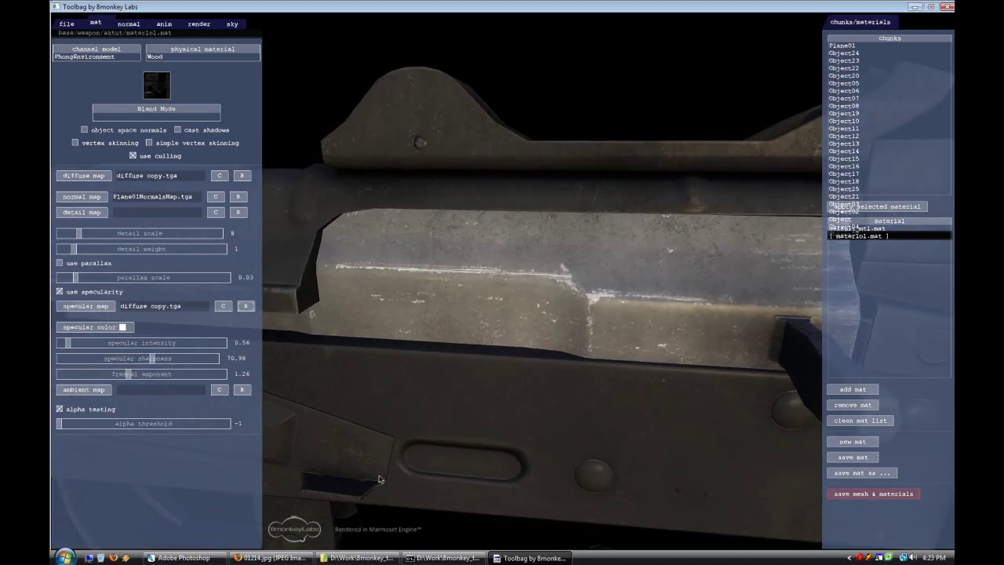
Step: Deselect in Photoshop, fill the junction of the scrape lines with white, and thin the top of the vertical branch with black
{"action": "left_click", "coordinate": [184, 557]}
{"action": "key", "text": "ctrl+d"}
{"action": "key", "text": "b"}
{"action": "left_click", "coordinate": [666, 322]}
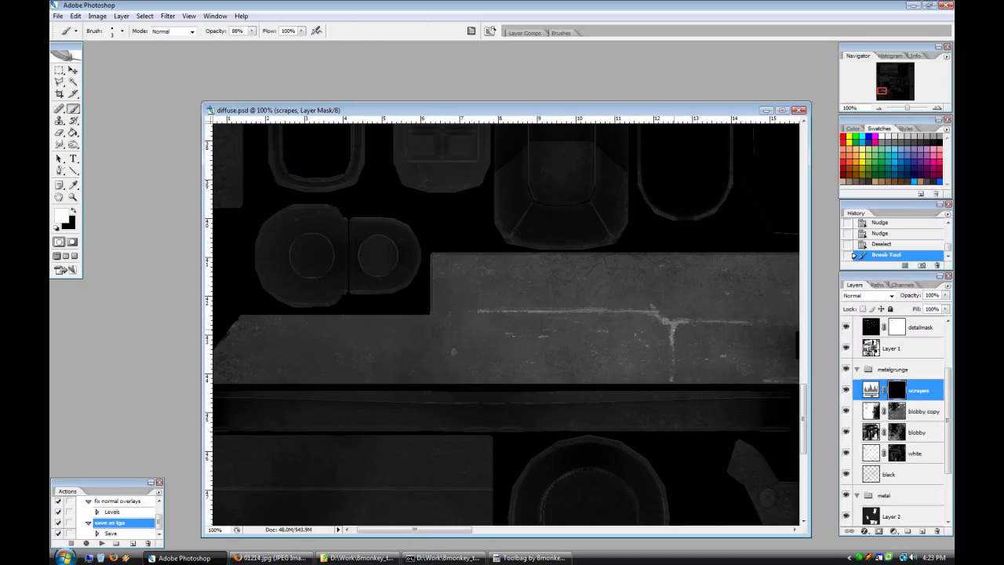
{"action": "key", "text": "x"}
{"action": "left_click_drag", "start_coordinate": [672, 327], "coordinate": [670, 346]}
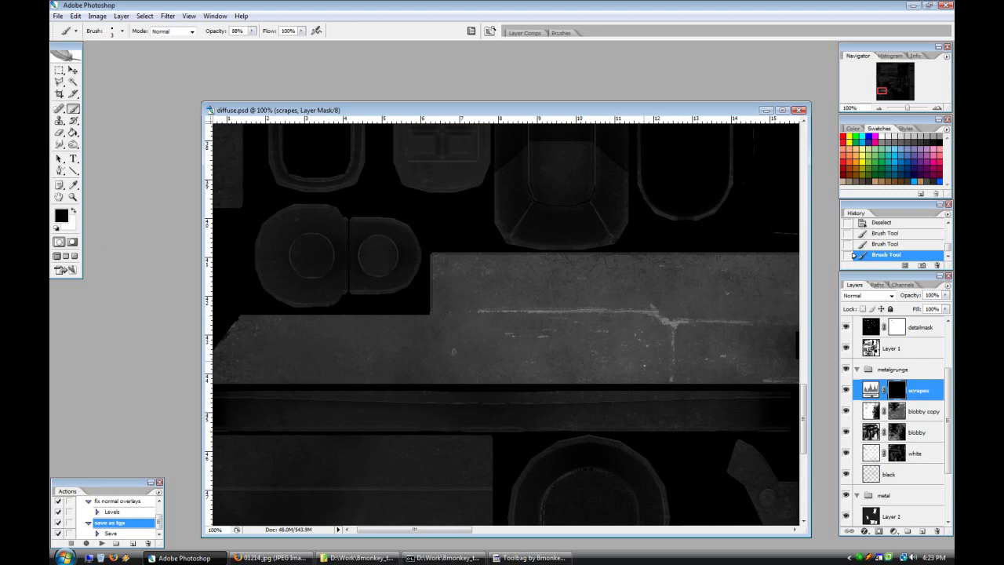
{"action": "left_click", "coordinate": [76, 209]}
{"action": "mouse_move", "coordinate": [541, 337]}
{"action": "left_mouse_down"}
{"action": "mouse_move", "coordinate": [502, 356]}
{"action": "mouse_move", "coordinate": [537, 372]}
{"action": "mouse_move", "coordinate": [676, 369]}
{"action": "left_mouse_up"}
{"action": "left_click_drag", "start_coordinate": [484, 320], "coordinate": [616, 320]}
{"action": "left_click_drag", "start_coordinate": [698, 356], "coordinate": [742, 330]}
{"action": "left_click_drag", "start_coordinate": [464, 531], "coordinate": [487, 532]}
{"action": "key", "text": "ctrl+alt+z"}
{"action": "key", "text": "ctrl+alt+z"}
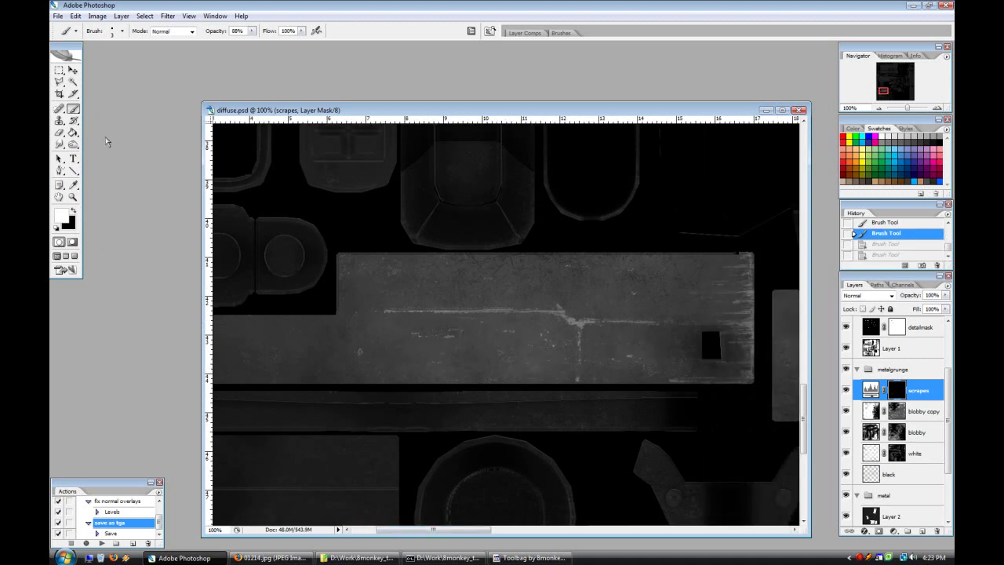
Step: Scribble fine horizontal scratches across the plate's lower half on both sides of the vertical scrape with a 1 px white brush
{"action": "left_click", "coordinate": [121, 31]}
{"action": "key", "text": "Escape"}
{"action": "mouse_move", "coordinate": [401, 327]}
{"action": "left_mouse_down"}
{"action": "mouse_move", "coordinate": [391, 330]}
{"action": "mouse_move", "coordinate": [545, 342]}
{"action": "mouse_move", "coordinate": [522, 364]}
{"action": "left_mouse_up"}
{"action": "left_click_drag", "start_coordinate": [613, 367], "coordinate": [651, 343]}
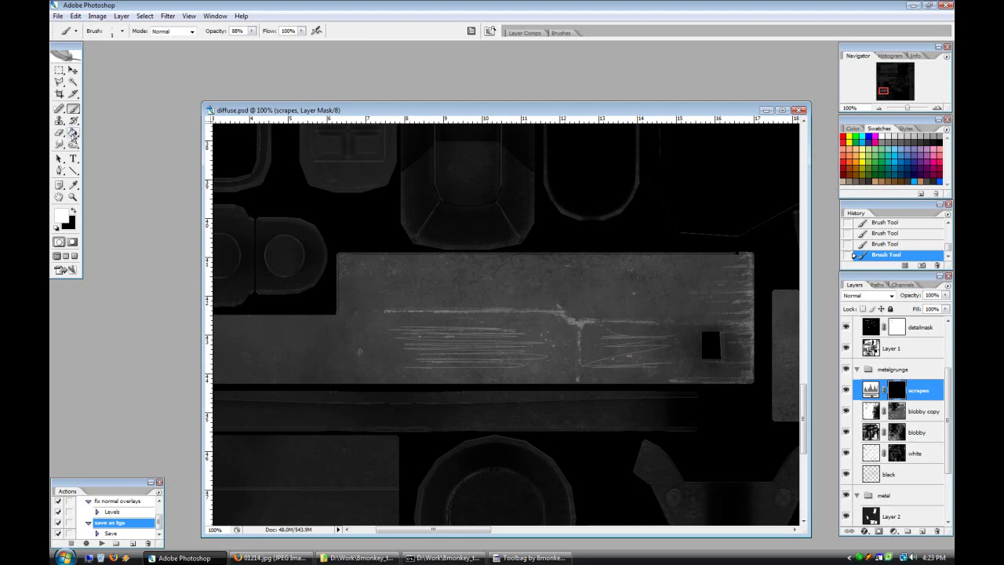
Step: Break the scribbled scratches into short streaks with a black brush at 100% opacity
{"action": "key", "text": "x"}
{"action": "left_click", "coordinate": [122, 31]}
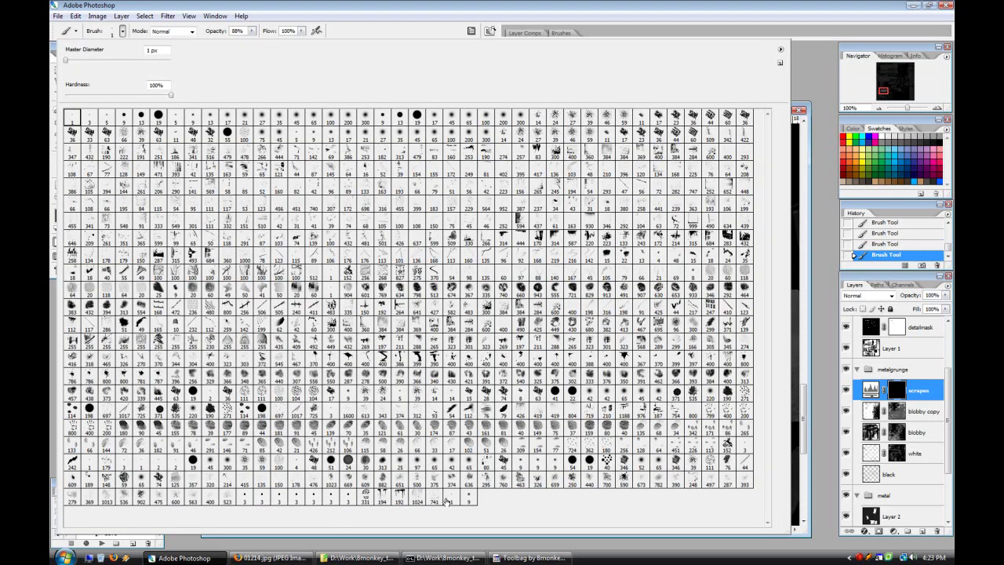
{"action": "double_click", "coordinate": [441, 499]}
{"action": "double_click", "coordinate": [936, 108]}
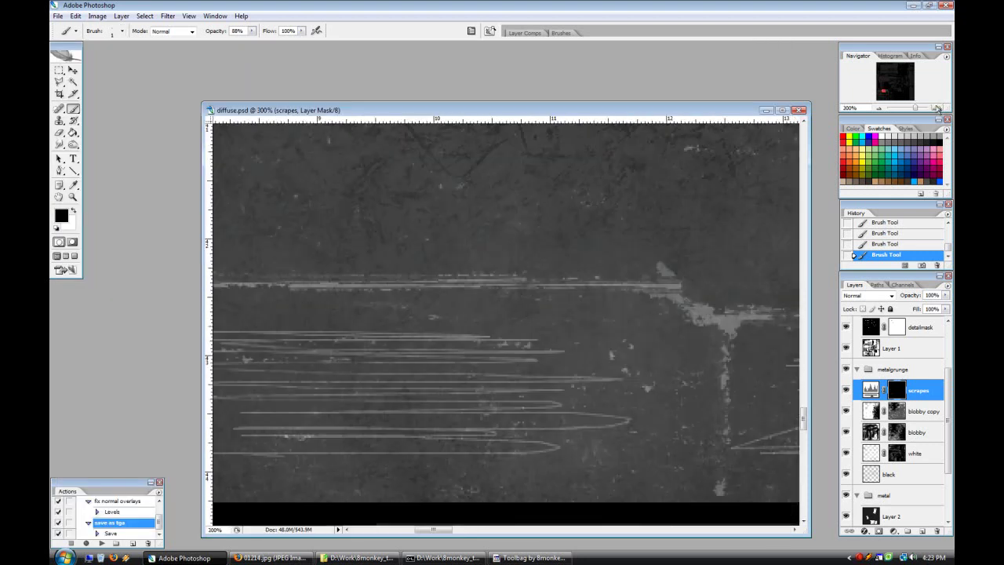
{"action": "left_click_drag", "start_coordinate": [452, 530], "coordinate": [446, 531]}
{"action": "key", "text": "0"}
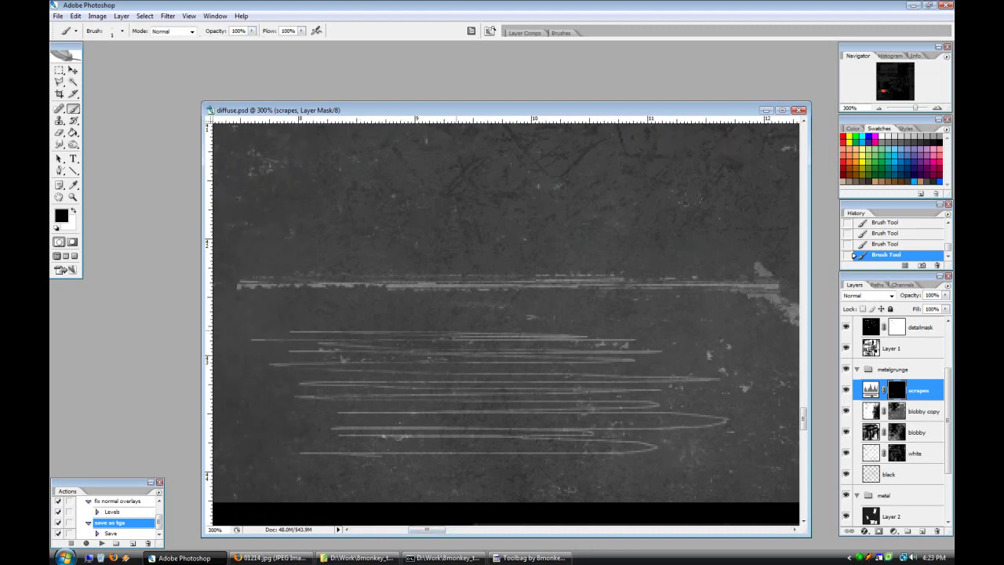
{"action": "left_click", "coordinate": [122, 30]}
{"action": "mouse_move", "coordinate": [334, 338]}
{"action": "left_mouse_down"}
{"action": "mouse_move", "coordinate": [370, 314]}
{"action": "mouse_move", "coordinate": [382, 371]}
{"action": "mouse_move", "coordinate": [287, 404]}
{"action": "mouse_move", "coordinate": [331, 442]}
{"action": "mouse_move", "coordinate": [495, 455]}
{"action": "mouse_move", "coordinate": [481, 404]}
{"action": "mouse_move", "coordinate": [677, 438]}
{"action": "mouse_move", "coordinate": [730, 414]}
{"action": "mouse_move", "coordinate": [622, 343]}
{"action": "left_mouse_up"}
{"action": "left_click_drag", "start_coordinate": [668, 441], "coordinate": [353, 437]}
{"action": "left_click_drag", "start_coordinate": [541, 360], "coordinate": [474, 374]}
Step: Marquee-select the scratches on the plate's lower half and duplicate them across its upper half
{"action": "key", "text": "ctrl+minus"}
{"action": "key", "text": "ctrl+minus"}
{"action": "left_click_drag", "start_coordinate": [471, 530], "coordinate": [491, 530]}
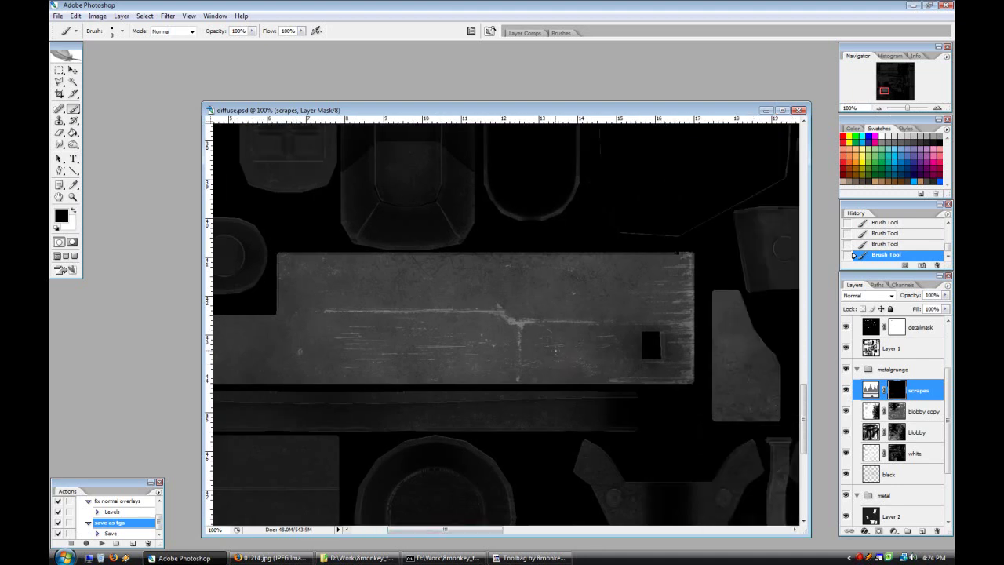
{"action": "left_click", "coordinate": [59, 70]}
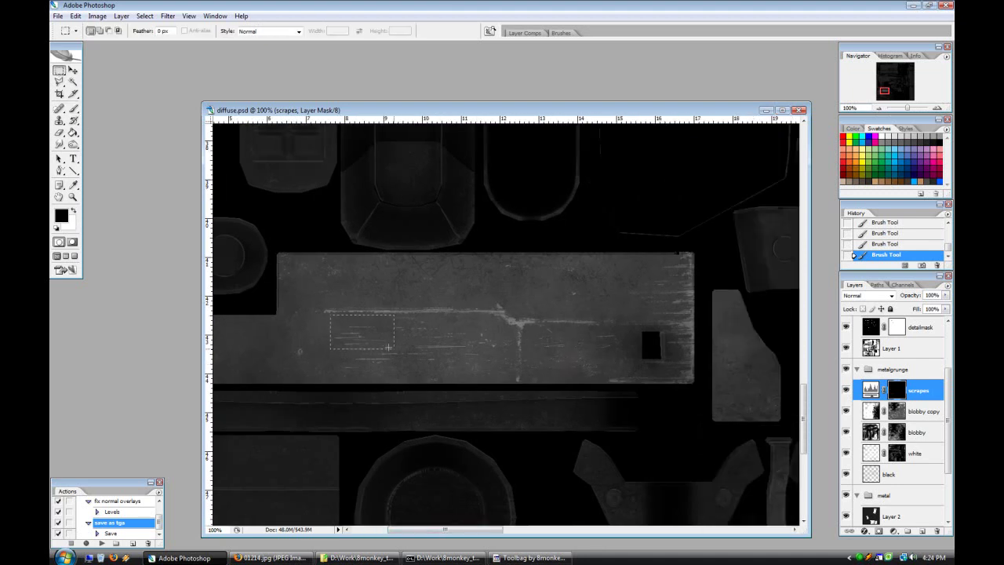
{"action": "left_click_drag", "start_coordinate": [476, 374], "coordinate": [477, 374]}
{"action": "key", "text": "v"}
{"action": "left_click_drag", "start_coordinate": [393, 337], "coordinate": [541, 275]}
{"action": "left_click_drag", "start_coordinate": [550, 280], "coordinate": [515, 404]}
{"action": "key", "text": "ctrl+z"}
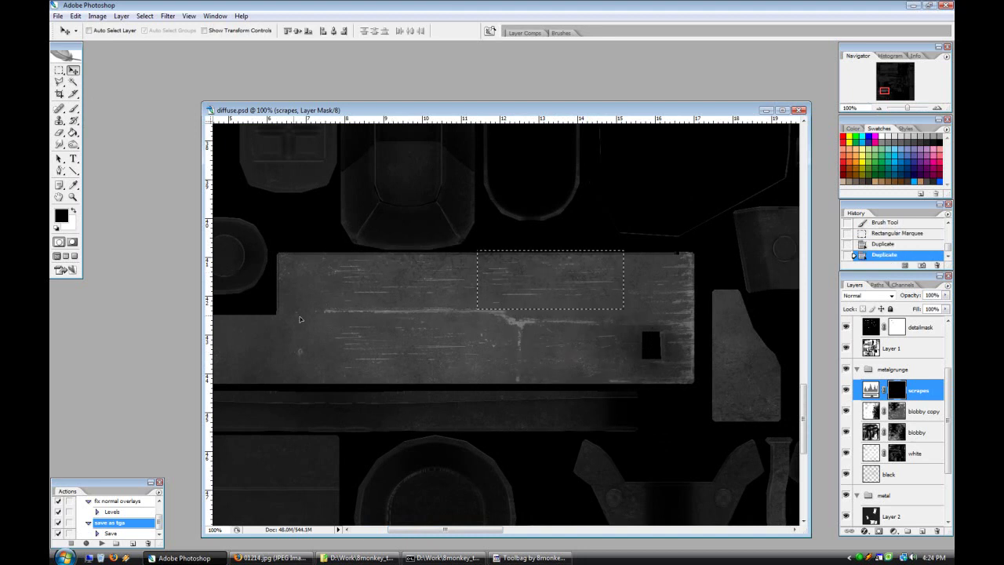
Step: Copy a smaller block of scratches from the plate's upper right area down to its lower half and deselect
{"action": "key", "text": "m"}
{"action": "key", "text": "ctrl+d"}
{"action": "left_click_drag", "start_coordinate": [537, 252], "coordinate": [620, 304]}
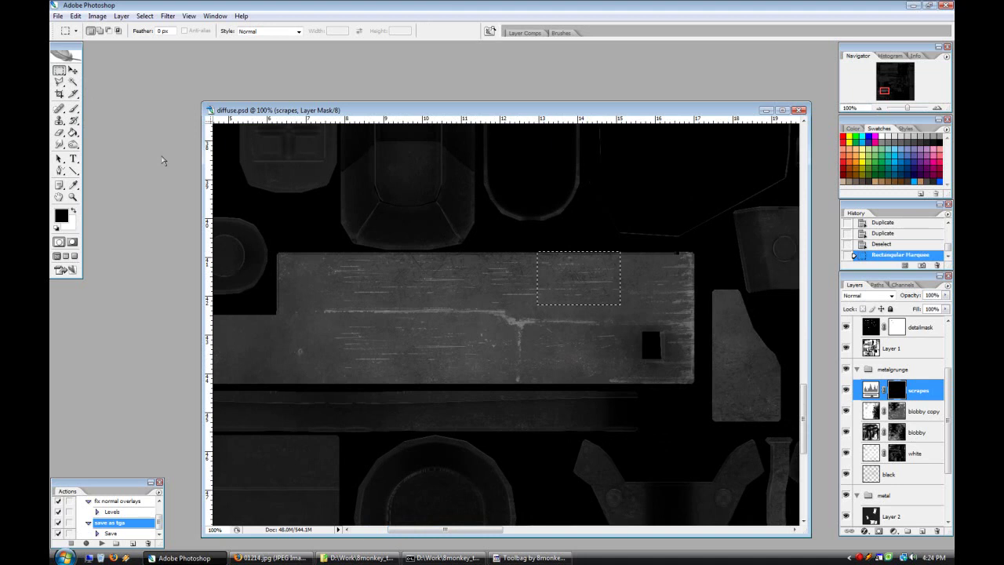
{"action": "left_click_drag", "start_coordinate": [547, 280], "coordinate": [539, 357]}
{"action": "key", "text": "ctrl+d"}
Step: Break up the duplicated scratches with a 3 px black brush at 100% opacity
{"action": "left_click", "coordinate": [58, 133]}
{"action": "left_click_drag", "start_coordinate": [468, 290], "coordinate": [563, 289]}
{"action": "key", "text": "ctrl+z"}
{"action": "key", "text": "b"}
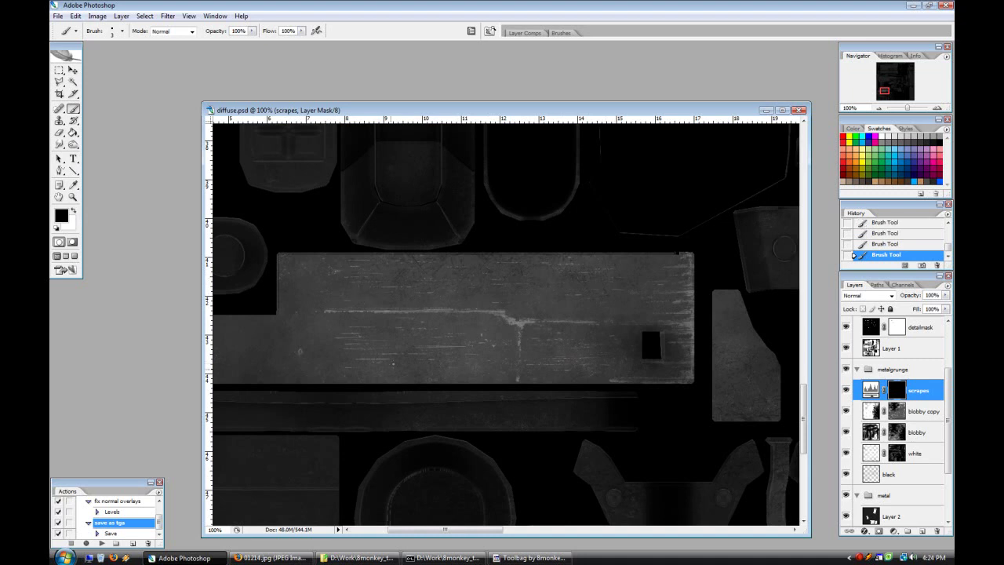
Step: Save the document and reload the specular map in Toolbag to inspect the scratched plate
{"action": "left_click", "coordinate": [58, 16]}
{"action": "left_click", "coordinate": [76, 135]}
{"action": "left_click", "coordinate": [529, 558]}
{"action": "left_click", "coordinate": [247, 306]}
{"action": "scroll", "coordinate": [526, 415], "scroll_direction": "down", "scroll_amount": 5}
{"action": "left_click_drag", "start_coordinate": [527, 416], "coordinate": [426, 477]}
Step: Create a new layer named shadow in Photoshop and place it directly above Layer 1
{"action": "left_click", "coordinate": [183, 557]}
{"action": "key", "text": "ctrl+shift+n"}
{"action": "type", "text": "shadow"}
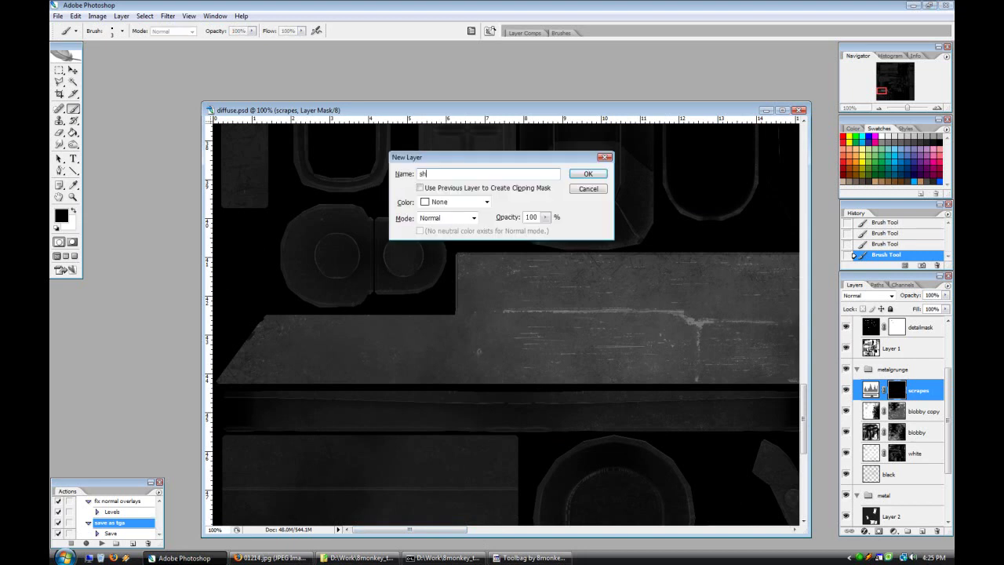
{"action": "key", "text": "Return"}
{"action": "left_click_drag", "start_coordinate": [887, 394], "coordinate": [888, 348]}
Step: Paint a soft black shadow along the plate's stepped upper-left edge on the shadow layer and erase the stray parts
{"action": "left_click", "coordinate": [122, 31]}
{"action": "left_click", "coordinate": [217, 116]}
{"action": "left_click", "coordinate": [312, 5]}
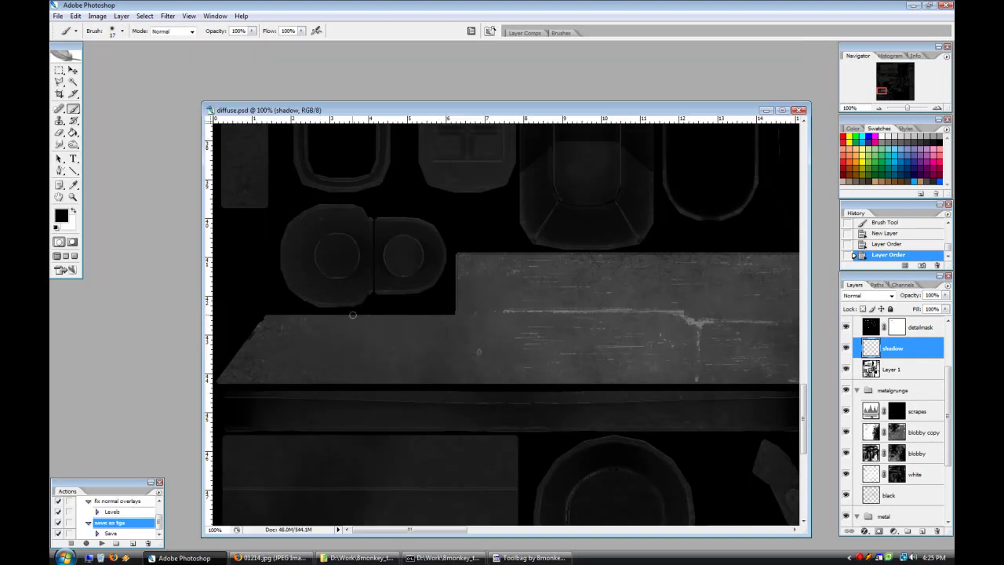
{"action": "key", "text": "bracketright"}
{"action": "key", "text": "bracketright"}
{"action": "key", "text": "bracketright"}
{"action": "key", "text": "bracketright"}
{"action": "mouse_move", "coordinate": [255, 326]}
{"action": "left_mouse_down"}
{"action": "mouse_move", "coordinate": [444, 323]}
{"action": "mouse_move", "coordinate": [450, 259]}
{"action": "left_mouse_up"}
{"action": "left_click", "coordinate": [59, 133]}
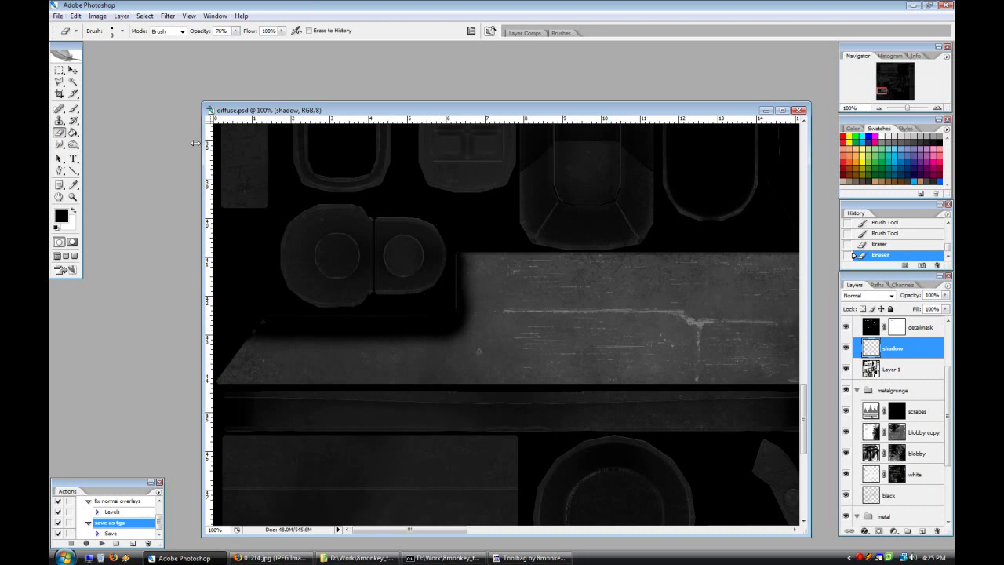
Step: Reload the specular map in Toolbag to check how the painted shadow looks on the weapon
{"action": "left_click", "coordinate": [529, 558]}
{"action": "left_click", "coordinate": [248, 307]}
{"action": "key", "text": "alt+Tab"}
Step: Lower the shadow layer's fill to 57% and extend the shadow across the plate's left part with a 70 px brush
{"action": "key", "text": "b"}
{"action": "left_click", "coordinate": [945, 309]}
{"action": "left_click_drag", "start_coordinate": [941, 321], "coordinate": [912, 324]}
{"action": "mouse_move", "coordinate": [462, 254]}
{"action": "left_mouse_down"}
{"action": "mouse_move", "coordinate": [455, 307]}
{"action": "mouse_move", "coordinate": [417, 332]}
{"action": "mouse_move", "coordinate": [264, 334]}
{"action": "mouse_move", "coordinate": [242, 366]}
{"action": "left_mouse_up"}
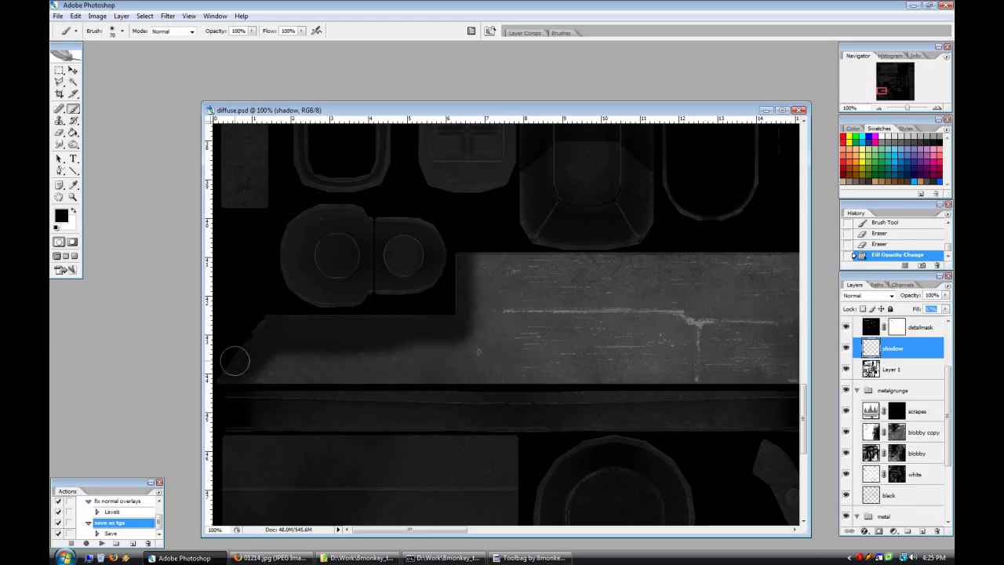
{"action": "mouse_move", "coordinate": [384, 332]}
{"action": "left_mouse_down"}
{"action": "mouse_move", "coordinate": [447, 331]}
{"action": "mouse_move", "coordinate": [256, 356]}
{"action": "left_mouse_up"}
Step: Save the texture and reload the specular map in Toolbag to inspect the extended shadow
{"action": "left_click", "coordinate": [59, 16]}
{"action": "left_click", "coordinate": [74, 124]}
{"action": "left_click", "coordinate": [497, 552]}
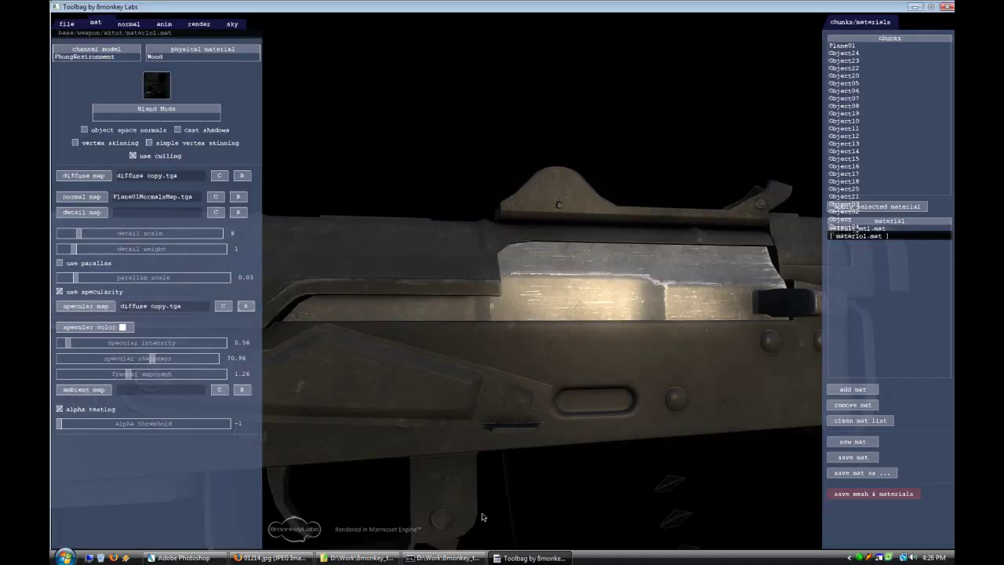
{"action": "left_click", "coordinate": [246, 306]}
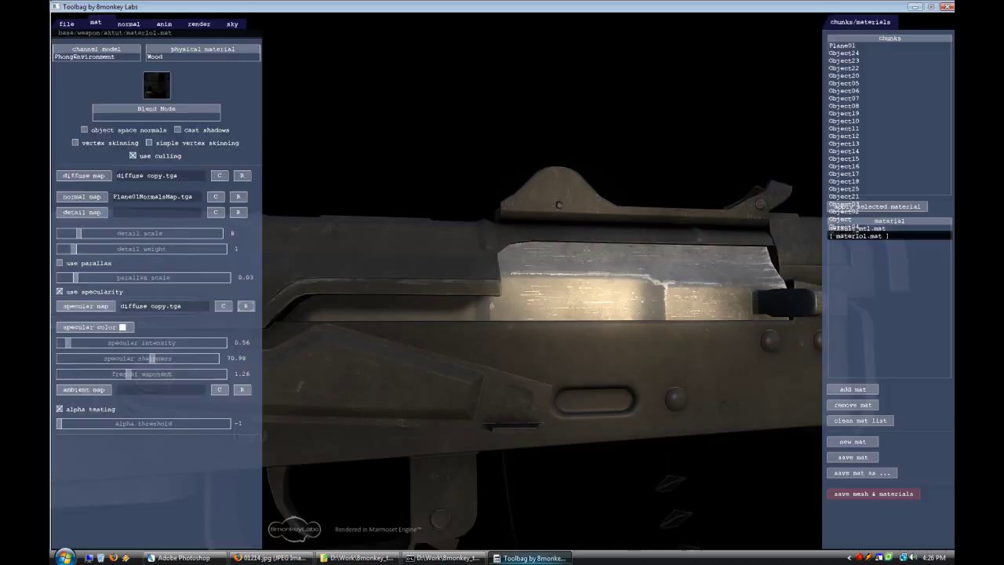
{"action": "left_click", "coordinate": [535, 557]}
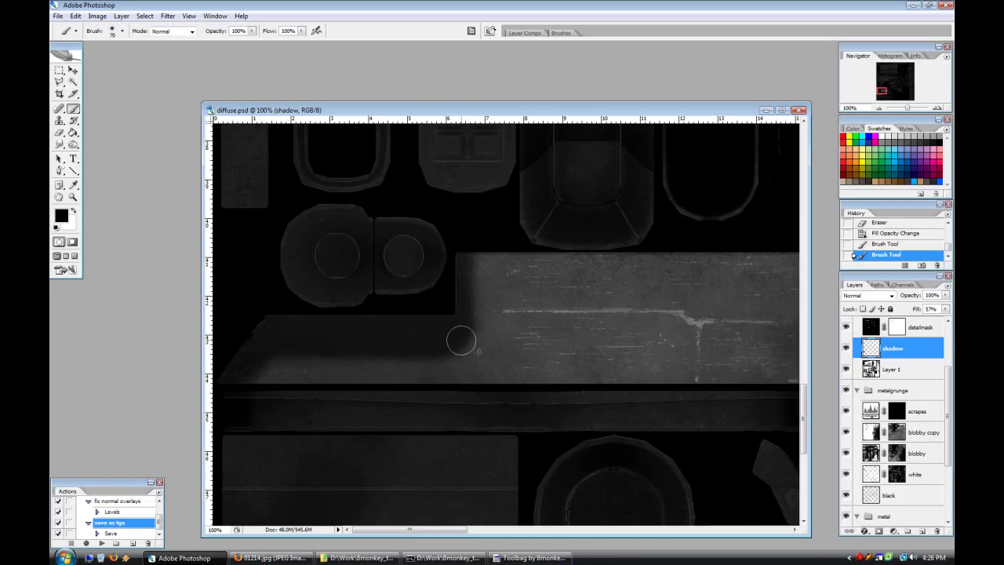
Step: Darken the step's inner corner and trim the shadow's lower edge with a soft 80 px eraser
{"action": "left_click", "coordinate": [461, 338]}
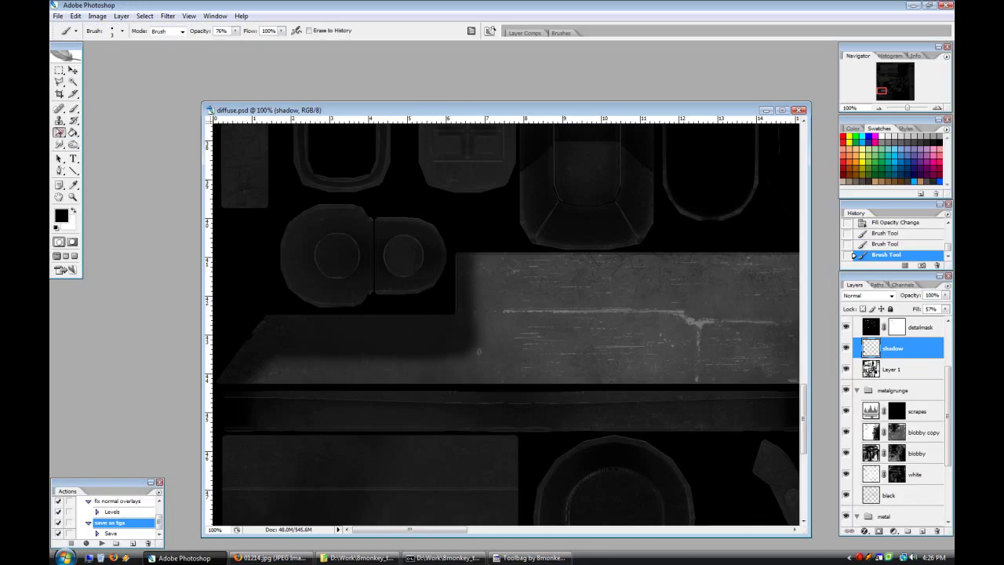
{"action": "left_click", "coordinate": [62, 135]}
{"action": "left_click", "coordinate": [121, 31]}
{"action": "double_click", "coordinate": [325, 119]}
{"action": "key", "text": "bracketright"}
{"action": "key", "text": "bracketright"}
{"action": "mouse_move", "coordinate": [470, 362]}
{"action": "left_mouse_down"}
{"action": "mouse_move", "coordinate": [352, 352]}
{"action": "mouse_move", "coordinate": [353, 363]}
{"action": "mouse_move", "coordinate": [396, 361]}
{"action": "mouse_move", "coordinate": [274, 364]}
{"action": "mouse_move", "coordinate": [364, 356]}
{"action": "mouse_move", "coordinate": [304, 357]}
{"action": "left_mouse_up"}
Step: Run the save as tga action and reload the specular map in Toolbag to check the trimmed shadow
{"action": "left_click", "coordinate": [101, 543]}
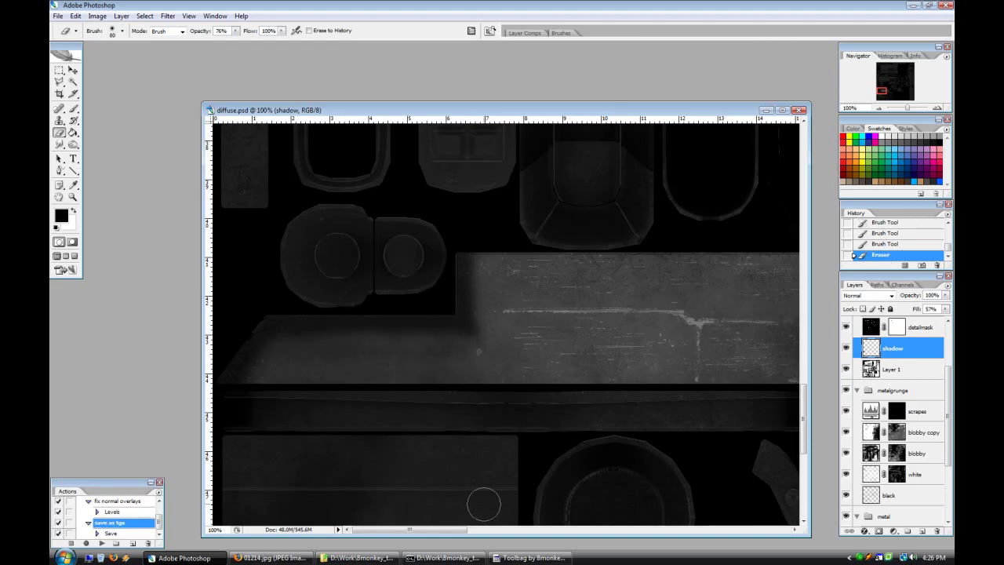
{"action": "left_click", "coordinate": [530, 558]}
{"action": "left_click", "coordinate": [245, 306]}
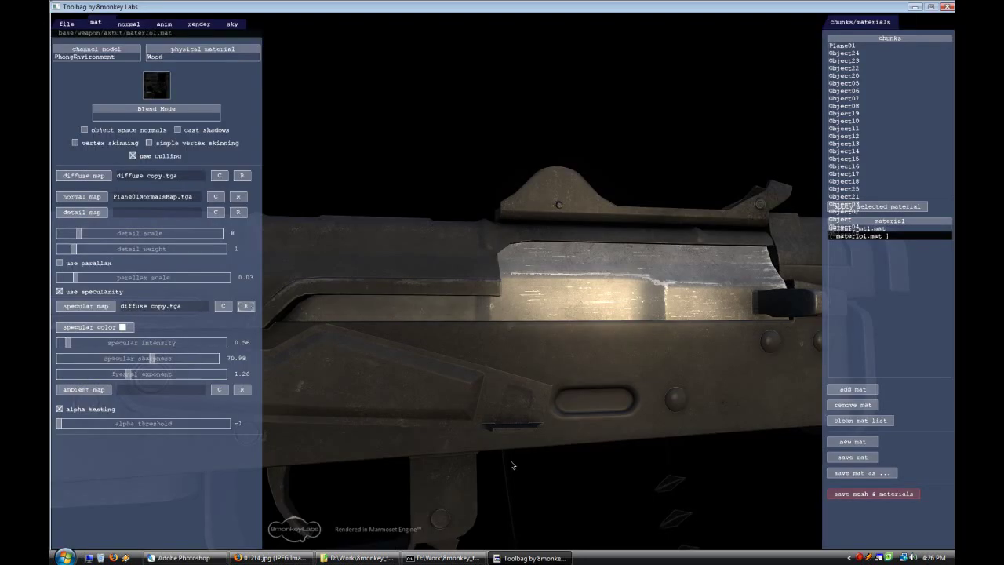
Step: Undo the trial brush stroke along the step and paint the inner corner's shadow in black instead
{"action": "left_click", "coordinate": [184, 557]}
{"action": "left_click", "coordinate": [75, 209]}
{"action": "left_click", "coordinate": [73, 108]}
{"action": "left_click_drag", "start_coordinate": [270, 326], "coordinate": [443, 329]}
{"action": "key", "text": "ctrl+z"}
{"action": "key", "text": "x"}
{"action": "left_click", "coordinate": [466, 328]}
Step: Export the texture with the save as tga action and view the reworked corner shadow in Toolbag
{"action": "left_click", "coordinate": [103, 543]}
{"action": "left_click", "coordinate": [527, 557]}
{"action": "left_click_drag", "start_coordinate": [540, 399], "coordinate": [575, 398]}
{"action": "key", "text": "alt+Tab"}
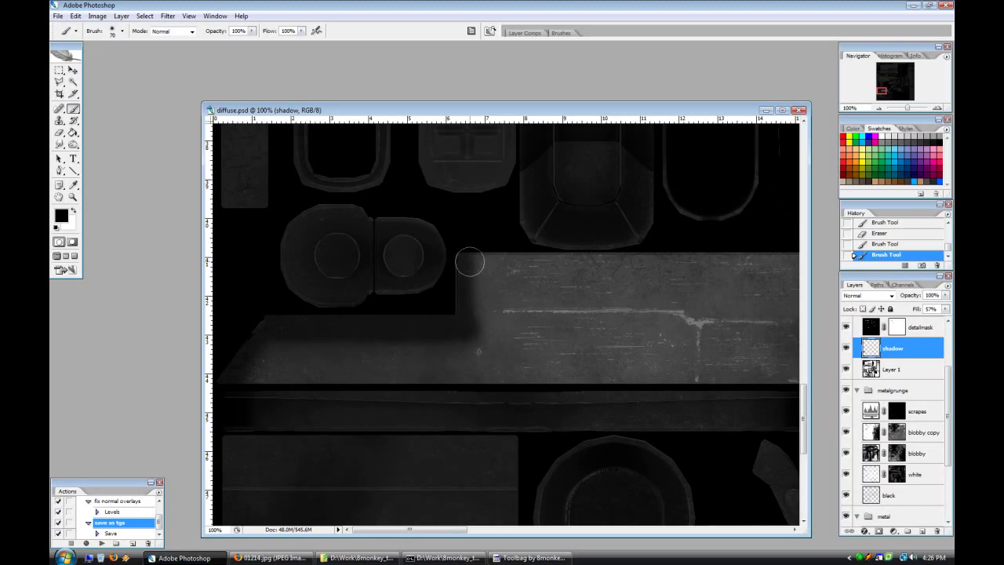
Step: Select the plate's upper half with a rectangular marquee and paint a soft black shadow along its top edge
{"action": "left_click", "coordinate": [60, 72]}
{"action": "mouse_move", "coordinate": [457, 253]}
{"action": "left_mouse_down"}
{"action": "mouse_move", "coordinate": [787, 336]}
{"action": "mouse_move", "coordinate": [604, 324]}
{"action": "left_mouse_up"}
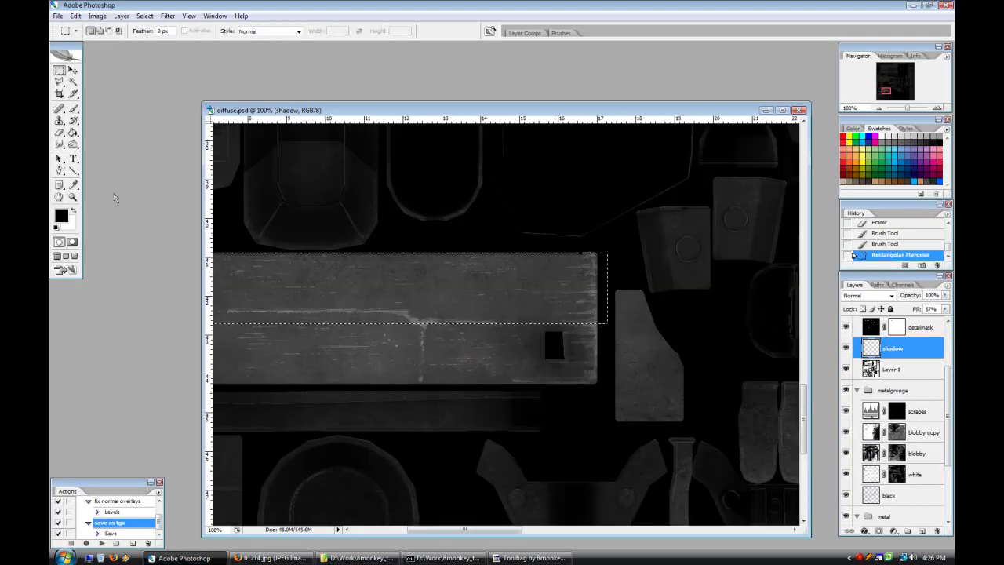
{"action": "key", "text": "b"}
{"action": "key", "text": "ctrl+minus"}
{"action": "key", "text": "ctrl+z"}
{"action": "mouse_move", "coordinate": [295, 284]}
{"action": "left_mouse_down"}
{"action": "mouse_move", "coordinate": [578, 275]}
{"action": "mouse_move", "coordinate": [574, 309]}
{"action": "left_mouse_up"}
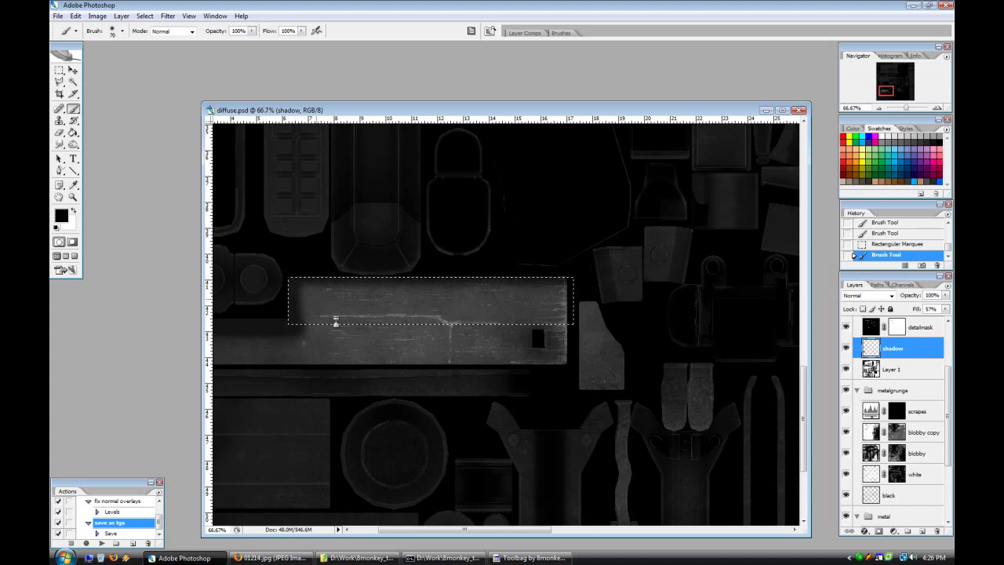
Step: Export the texture as Targa and look at the plate's top-edge shadow in Toolbag
{"action": "left_click", "coordinate": [101, 543]}
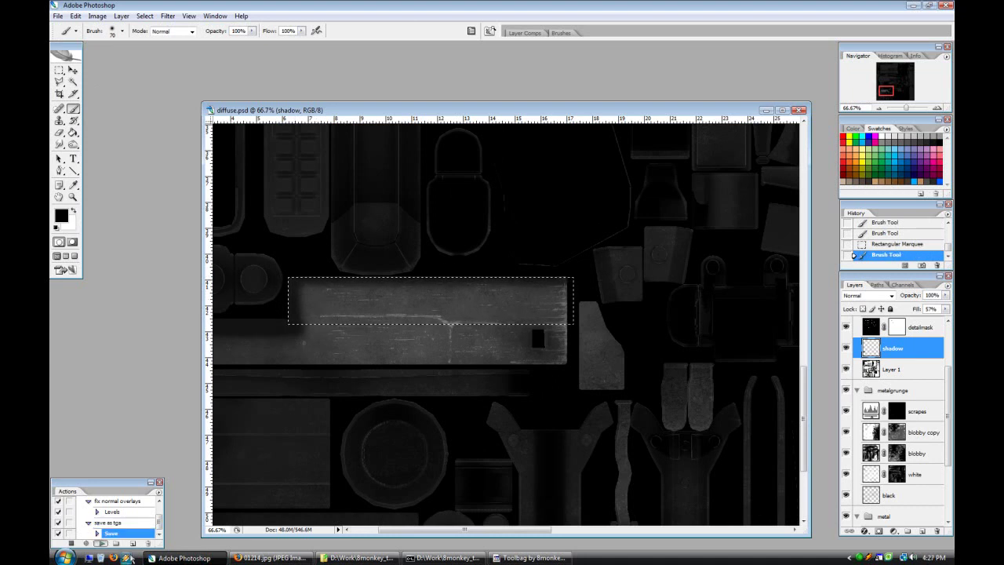
{"action": "left_click", "coordinate": [505, 558]}
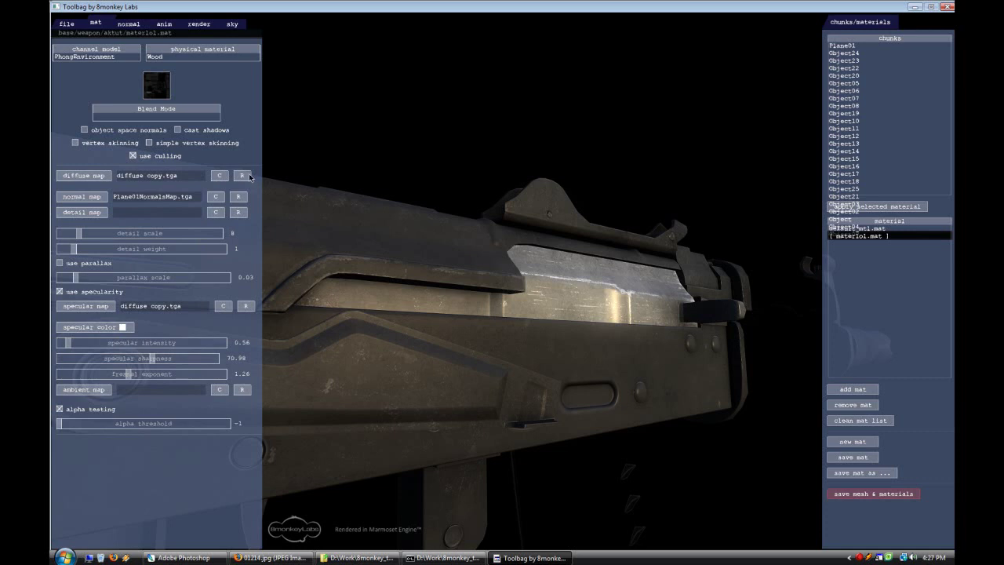
{"action": "left_click", "coordinate": [184, 557]}
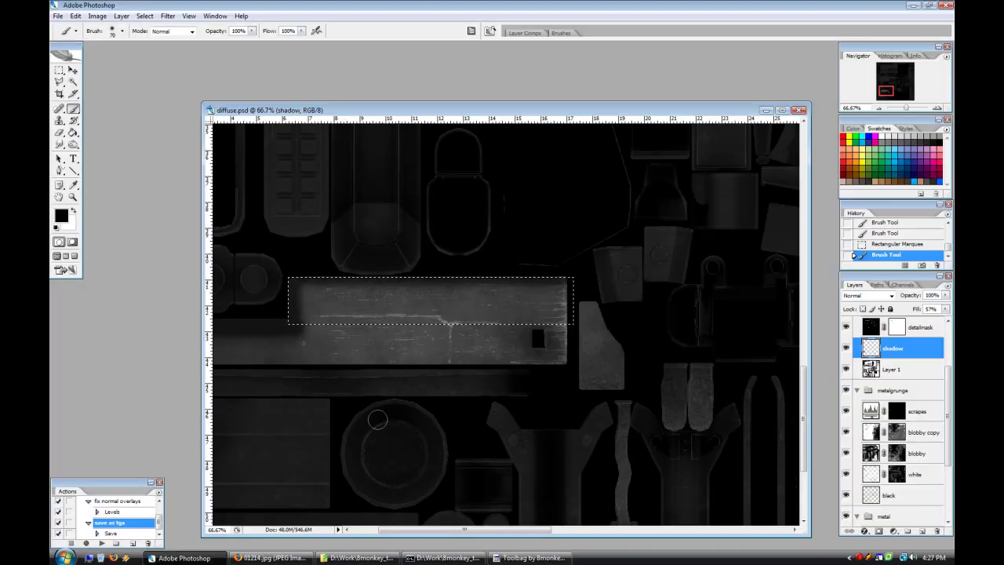
Step: Strengthen the shadow along the plate's top edge and re-export the Targa, reloading the diffuse map in Toolbag
{"action": "left_click_drag", "start_coordinate": [294, 281], "coordinate": [571, 280]}
{"action": "left_click", "coordinate": [110, 542]}
{"action": "left_click", "coordinate": [498, 556]}
{"action": "left_click", "coordinate": [242, 176]}
{"action": "left_click_drag", "start_coordinate": [481, 431], "coordinate": [500, 349]}
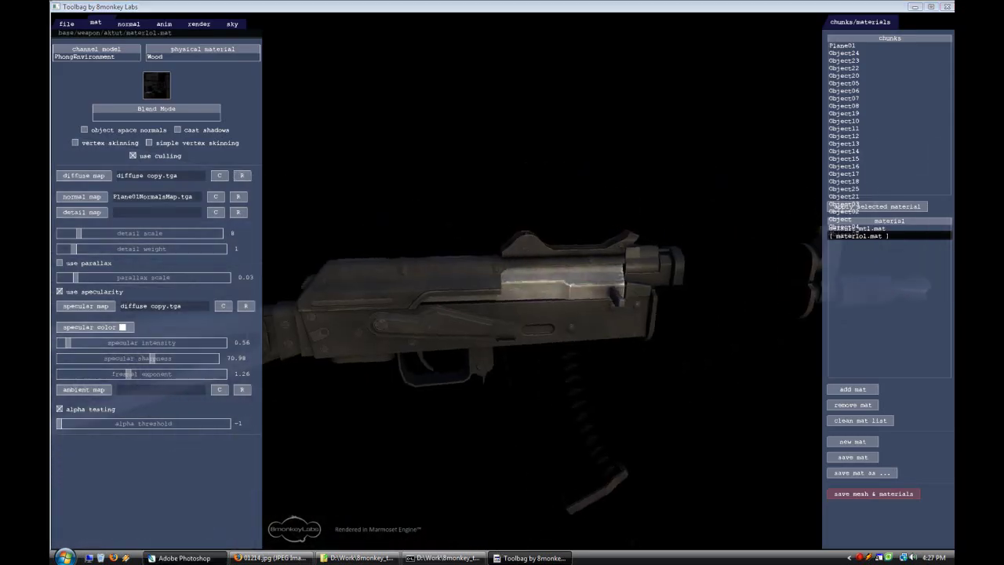
Step: Replace the selection with a strip along the plate's lower edge and paint a black shadow inside it
{"action": "left_click", "coordinate": [188, 557]}
{"action": "key", "text": "ctrl+d"}
{"action": "left_click", "coordinate": [61, 72]}
{"action": "mouse_move", "coordinate": [567, 365]}
{"action": "left_mouse_down"}
{"action": "mouse_move", "coordinate": [224, 346]}
{"action": "mouse_move", "coordinate": [649, 372]}
{"action": "left_mouse_up"}
{"action": "key", "text": "b"}
Step: Save the texture and inspect the plate's lower shadow up close in Toolbag
{"action": "left_click", "coordinate": [58, 17]}
{"action": "left_click", "coordinate": [96, 126]}
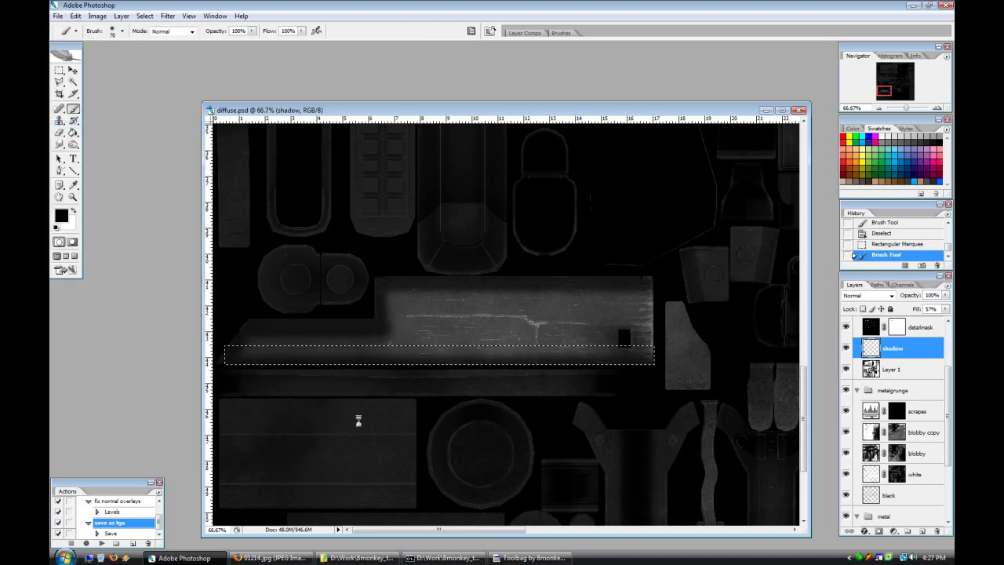
{"action": "left_click", "coordinate": [529, 558]}
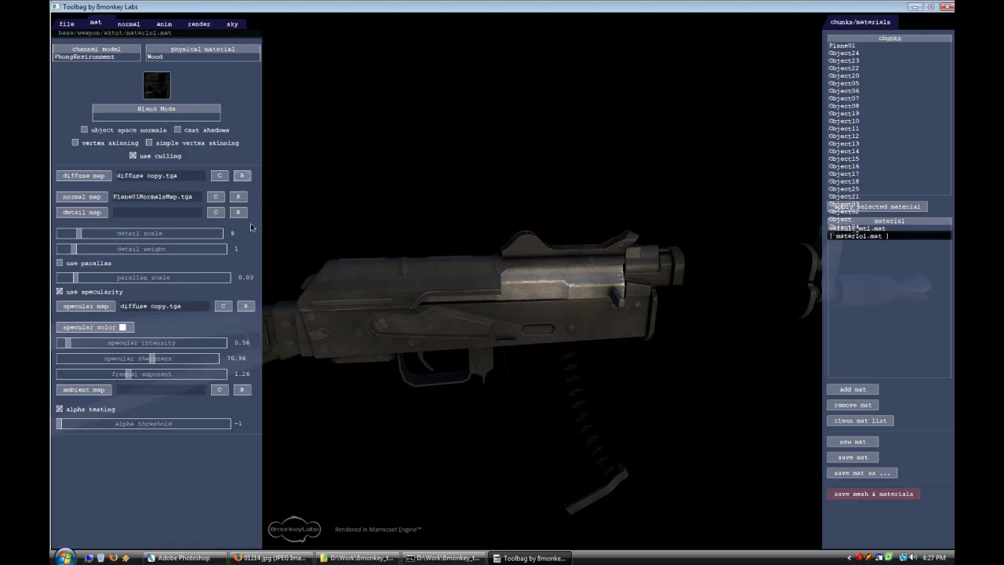
{"action": "left_click_drag", "start_coordinate": [480, 416], "coordinate": [579, 454]}
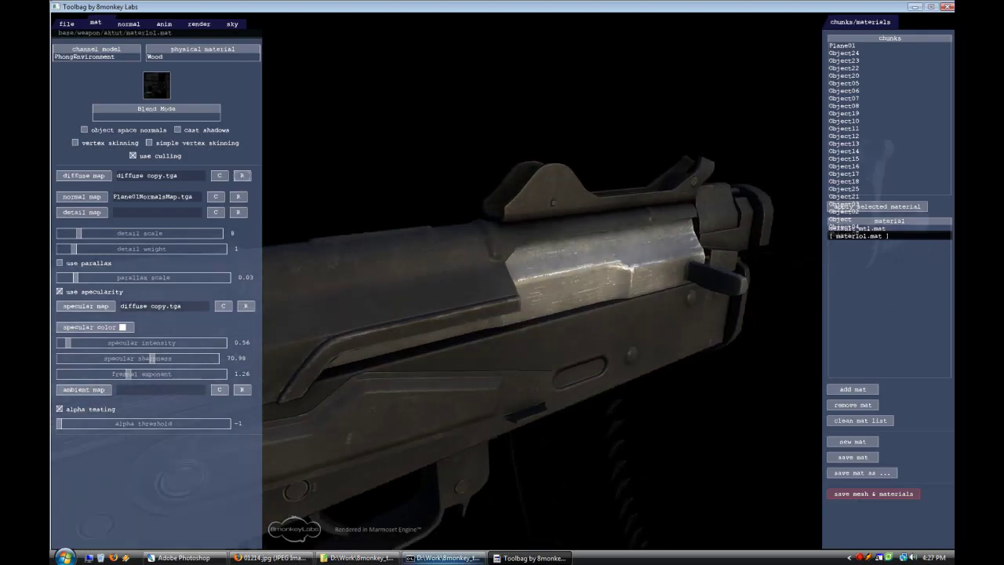
Step: Nudge the selected lower-edge shadow slightly upward on the plate
{"action": "left_click", "coordinate": [184, 557]}
{"action": "key", "text": "v"}
{"action": "key", "text": "Up"}
{"action": "key", "text": "Up"}
{"action": "key", "text": "Up"}
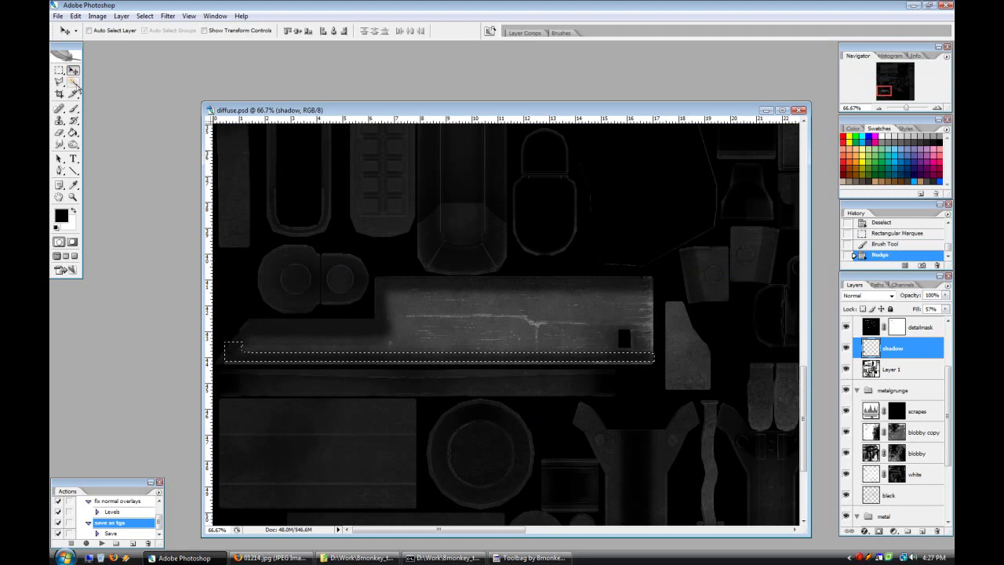
Step: Re-export the texture as Targa and reload the diffuse map in Toolbag to check the shifted shadow
{"action": "left_click", "coordinate": [101, 542]}
{"action": "left_click", "coordinate": [444, 558]}
{"action": "left_click", "coordinate": [517, 557]}
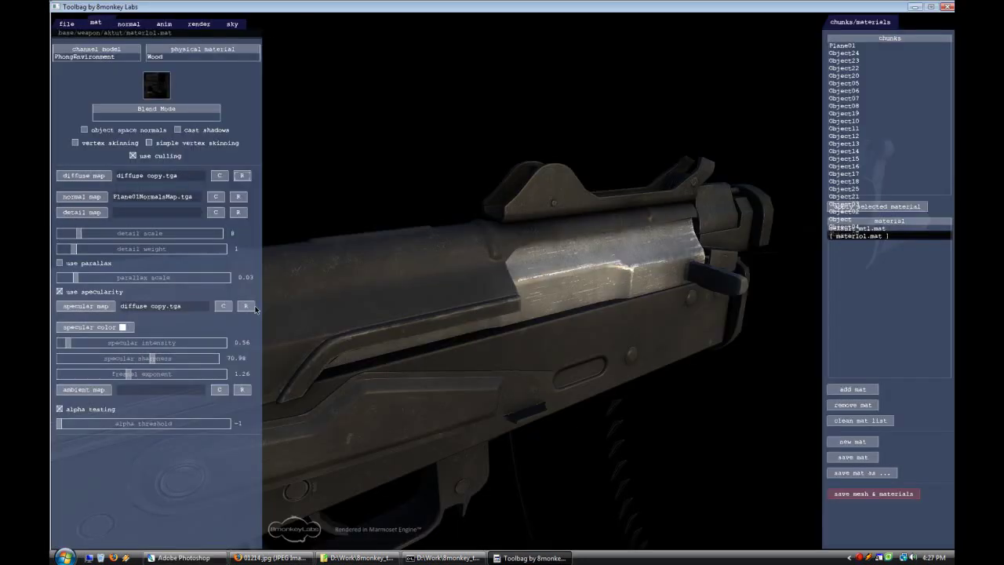
{"action": "left_click", "coordinate": [244, 178]}
{"action": "key", "text": "alt+Tab"}
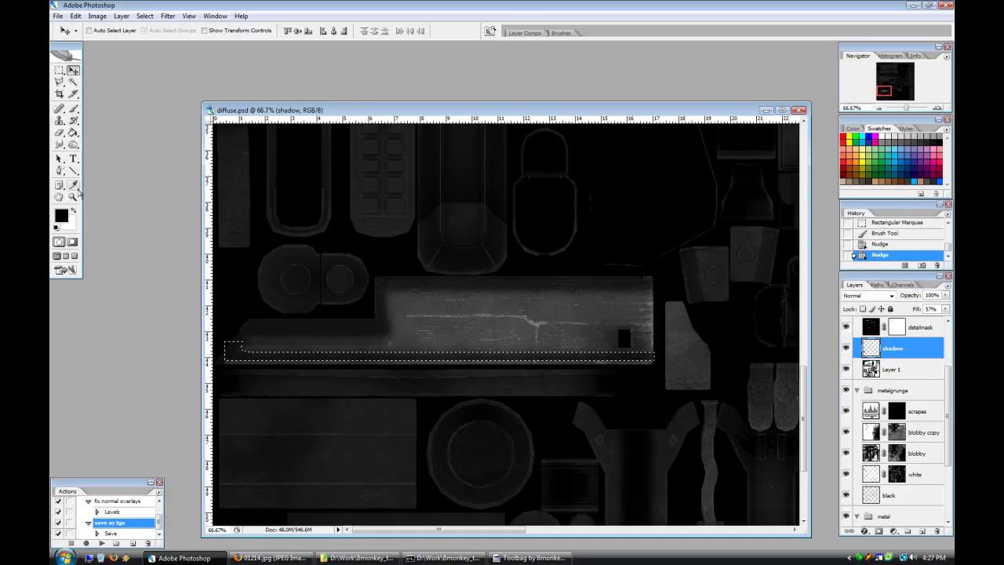
Step: Clear the selection and inspect the plate and the receiver's side in Toolbag
{"action": "key", "text": "ctrl+d"}
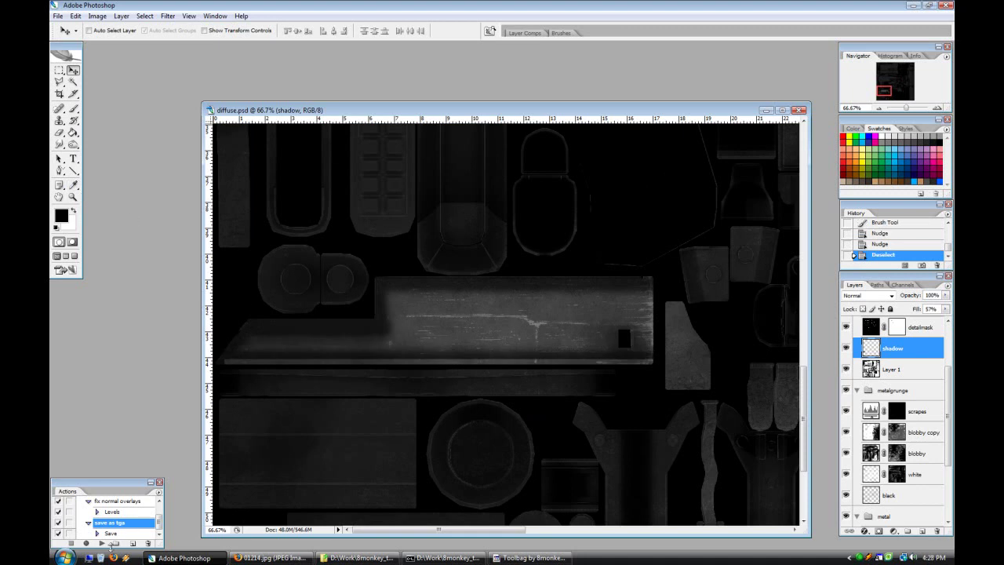
{"action": "left_click", "coordinate": [527, 557]}
{"action": "left_click_drag", "start_coordinate": [566, 432], "coordinate": [638, 390]}
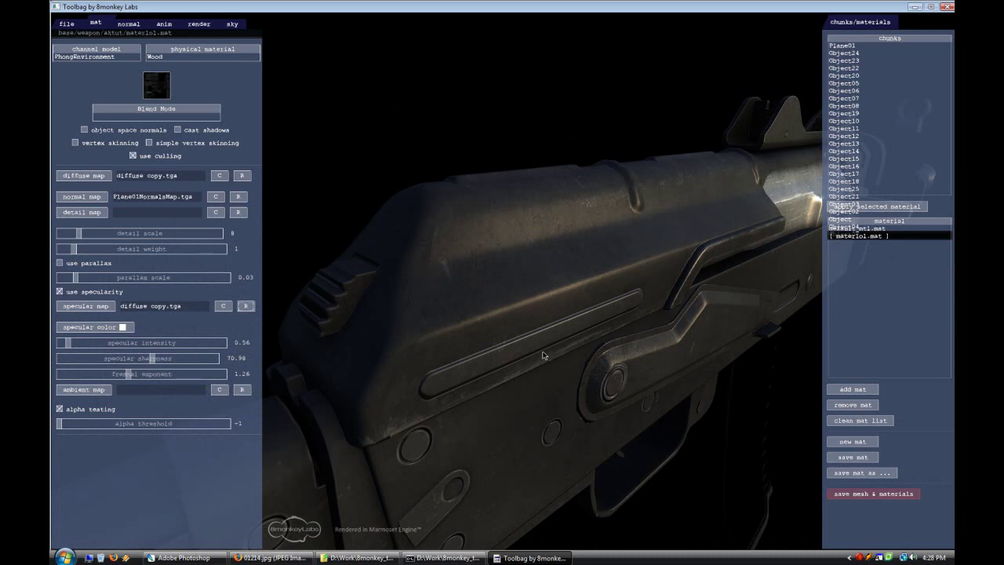
Step: Select the long rib near the receiver's lower edge with a rectangular marquee and nudge the outline into alignment
{"action": "left_click", "coordinate": [185, 557]}
{"action": "scroll", "coordinate": [443, 442], "scroll_direction": "up", "scroll_amount": 7}
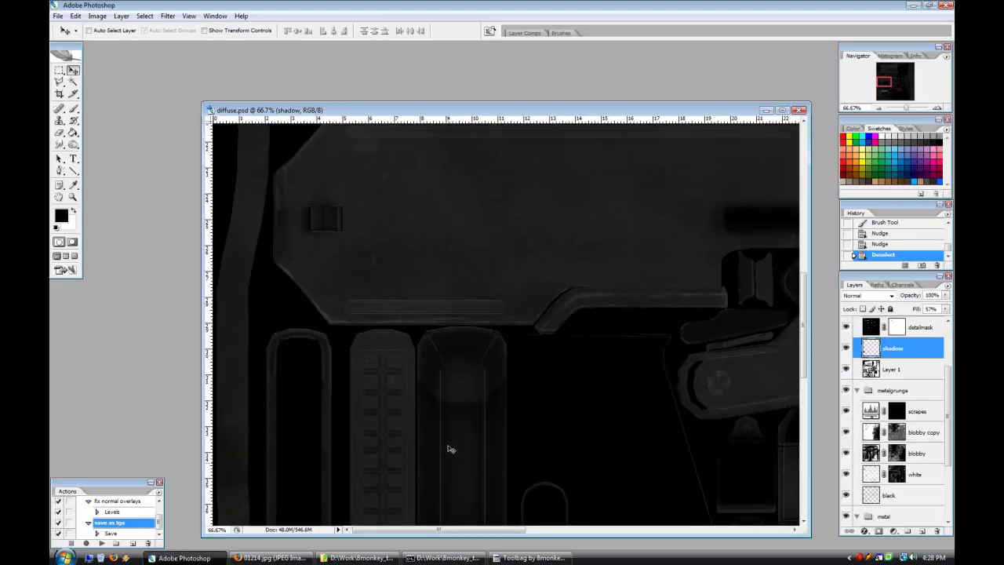
{"action": "scroll", "coordinate": [449, 448], "scroll_direction": "up", "scroll_amount": 1}
{"action": "left_click", "coordinate": [934, 108]}
{"action": "left_click", "coordinate": [934, 108]}
{"action": "scroll", "coordinate": [698, 321], "scroll_direction": "down", "scroll_amount": 2}
{"action": "left_click_drag", "start_coordinate": [448, 532], "coordinate": [421, 536]}
{"action": "left_click", "coordinate": [58, 70]}
{"action": "left_click_drag", "start_coordinate": [614, 351], "coordinate": [759, 352]}
{"action": "key", "text": "Up"}
{"action": "key", "text": "Up"}
{"action": "key", "text": "Left"}
{"action": "key", "text": "Left"}
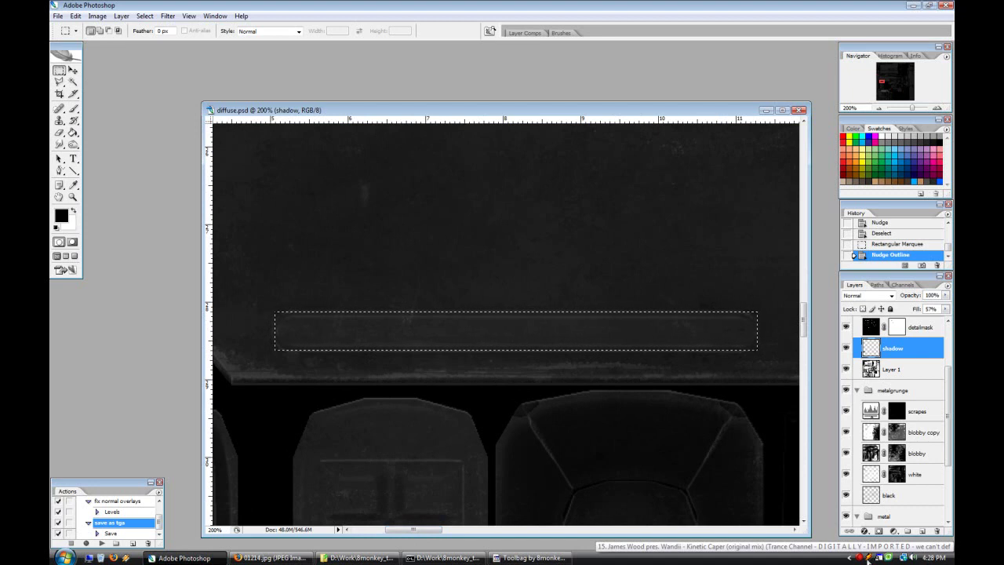
Step: Smooth the rib selection twice to round its ends and nudge the outline down
{"action": "left_click", "coordinate": [122, 15]}
{"action": "mouse_move", "coordinate": [144, 15]}
{"action": "mouse_move", "coordinate": [181, 128]}
{"action": "left_click", "coordinate": [255, 139]}
{"action": "left_click", "coordinate": [553, 186]}
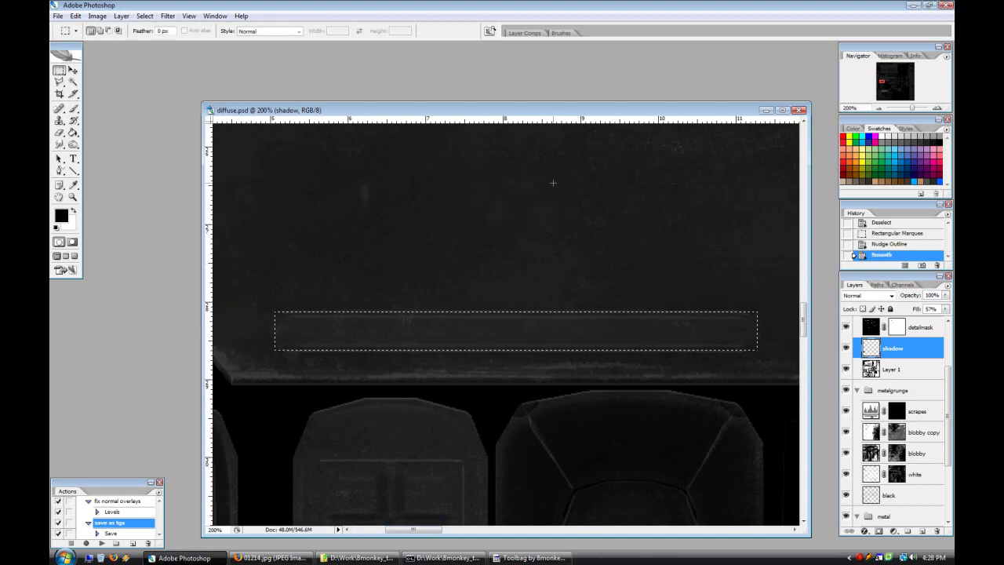
{"action": "left_click", "coordinate": [144, 15]}
{"action": "left_click", "coordinate": [259, 139]}
{"action": "left_click", "coordinate": [550, 186]}
{"action": "key", "text": "Down"}
Step: Paint white scrapes around the inside of the rib selection on the scrapes layer mask with a 3 px brush
{"action": "left_click", "coordinate": [918, 416]}
{"action": "key", "text": "b"}
{"action": "left_click", "coordinate": [75, 210]}
{"action": "left_click", "coordinate": [120, 31]}
{"action": "left_click", "coordinate": [243, 495]}
{"action": "left_click", "coordinate": [436, 5]}
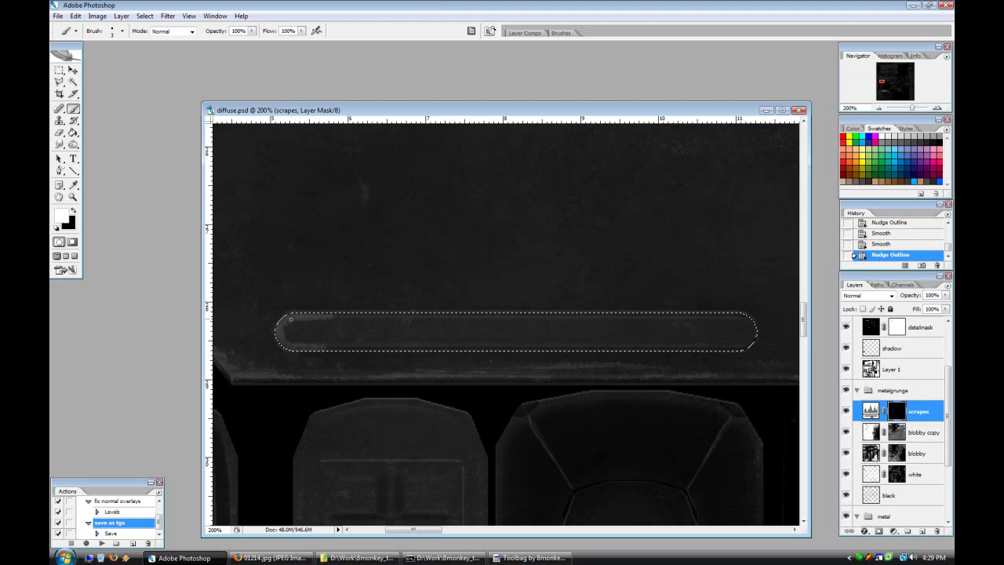
{"action": "mouse_move", "coordinate": [280, 332]}
{"action": "left_mouse_down"}
{"action": "mouse_move", "coordinate": [298, 355]}
{"action": "mouse_move", "coordinate": [329, 352]}
{"action": "left_mouse_up"}
{"action": "left_click_drag", "start_coordinate": [481, 314], "coordinate": [669, 314]}
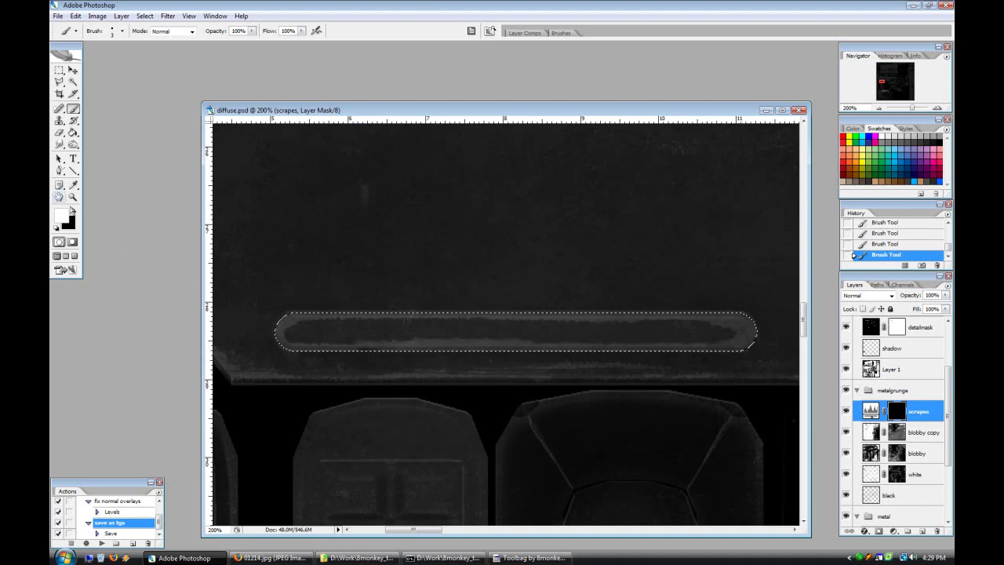
Step: Break up the rib's scrapes into fine horizontal scratches with a 1 px brush, alternating black and white on the mask
{"action": "left_click", "coordinate": [73, 213]}
{"action": "left_click", "coordinate": [122, 32]}
{"action": "double_click", "coordinate": [447, 499]}
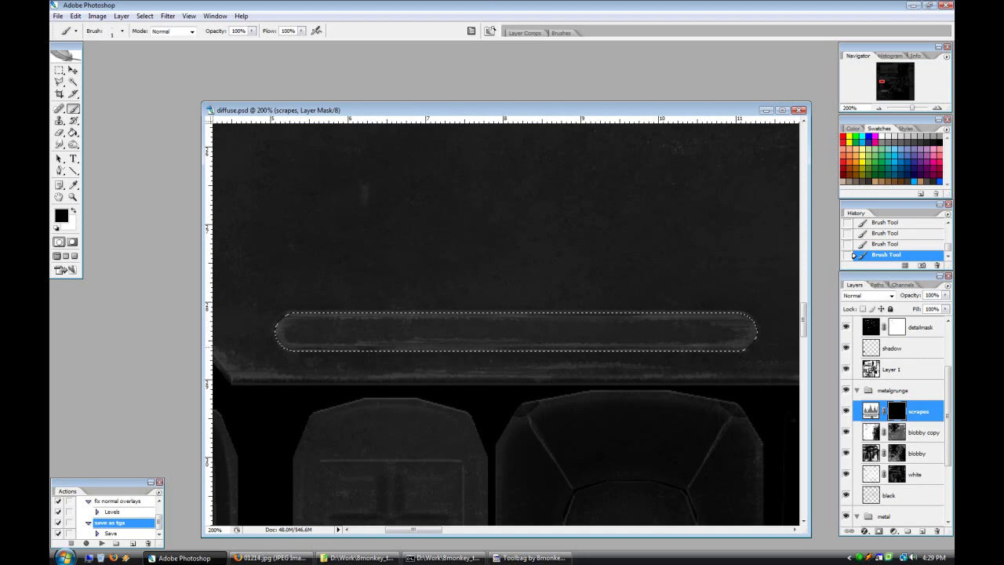
{"action": "left_click", "coordinate": [75, 211]}
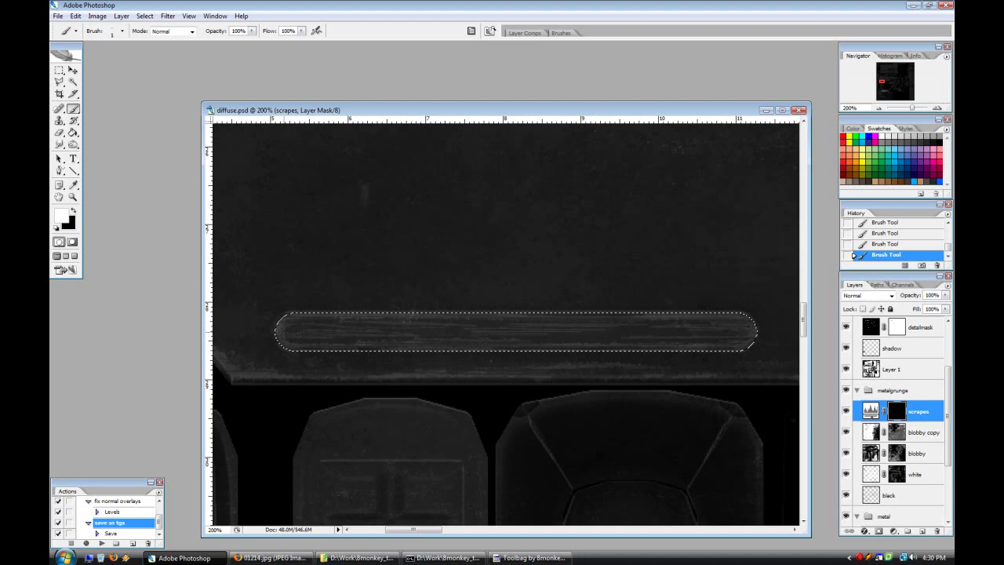
{"action": "key", "text": "x"}
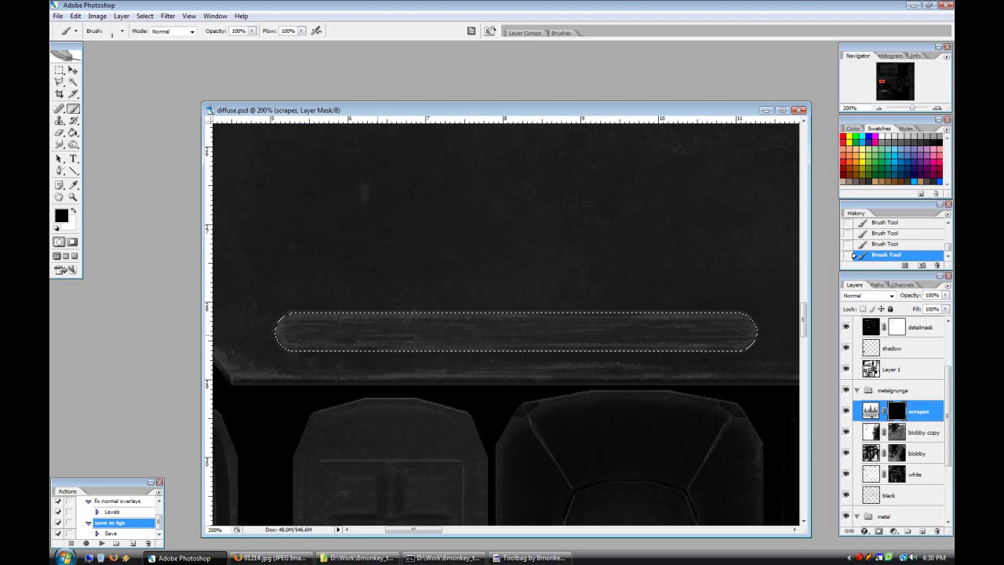
Step: Deselect and soften the rib's upper and lower edges with a 3 px black brush at 91% and 72% opacity
{"action": "key", "text": "ctrl+d"}
{"action": "left_click", "coordinate": [122, 31]}
{"action": "double_click", "coordinate": [232, 125]}
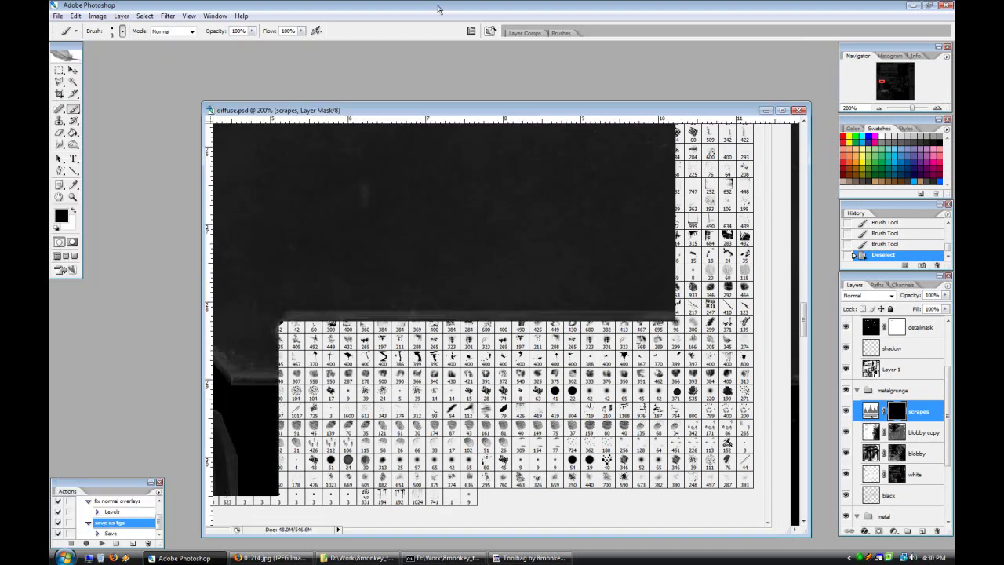
{"action": "left_click_drag", "start_coordinate": [252, 31], "coordinate": [248, 44]}
{"action": "left_click_drag", "start_coordinate": [291, 313], "coordinate": [340, 311]}
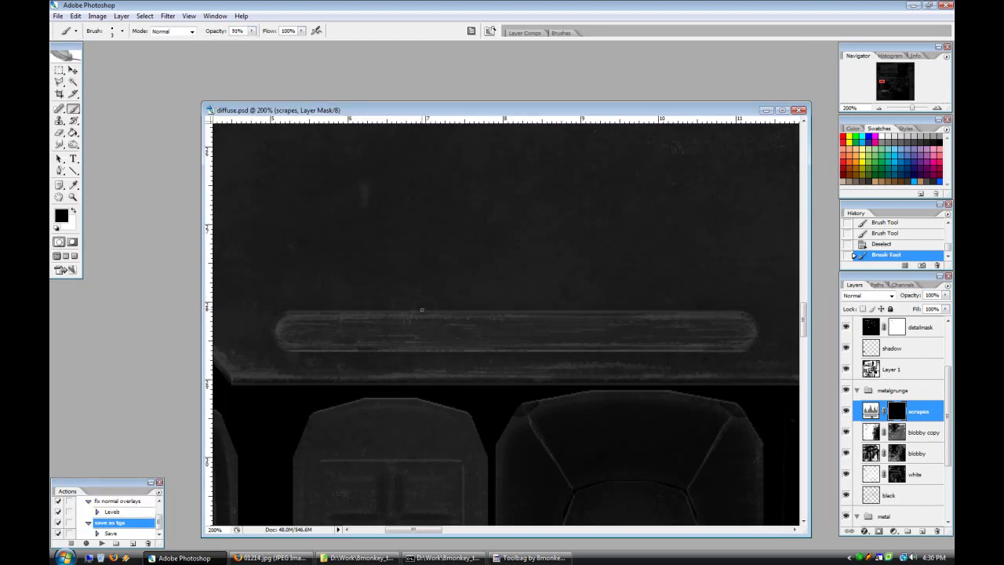
{"action": "left_click_drag", "start_coordinate": [252, 32], "coordinate": [248, 40]}
{"action": "left_click_drag", "start_coordinate": [729, 315], "coordinate": [390, 315]}
{"action": "left_click_drag", "start_coordinate": [454, 354], "coordinate": [778, 357]}
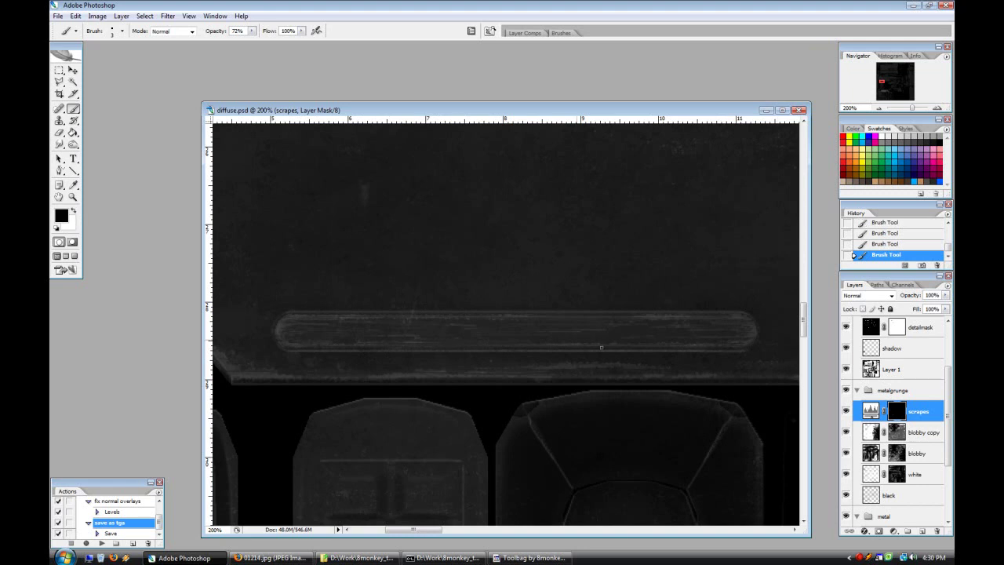
Step: Export the texture as Targa and inspect the rib's scrapes on the weapon model in Toolbag
{"action": "left_click", "coordinate": [103, 544]}
{"action": "key", "text": "alt+Tab"}
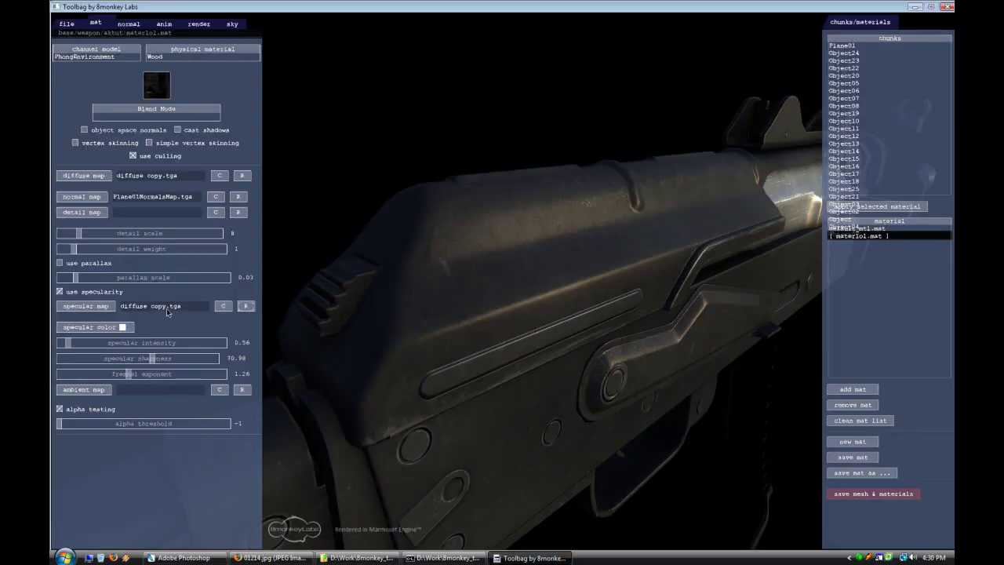
{"action": "left_click_drag", "start_coordinate": [587, 418], "coordinate": [560, 432]}
Step: Back in Photoshop, strengthen the scrapes Levels adjustment by setting its white input level to 135
{"action": "left_click", "coordinate": [185, 557]}
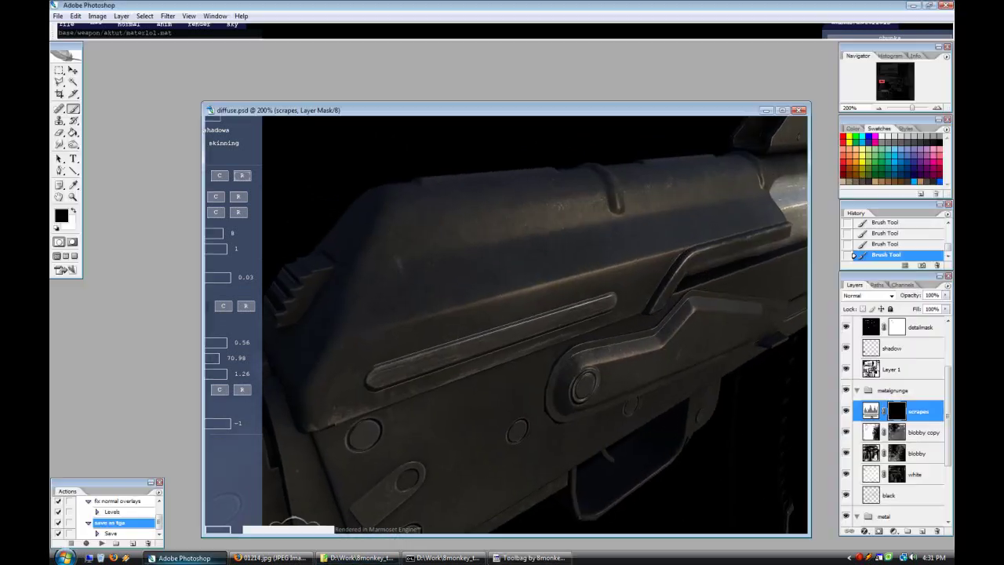
{"action": "left_click", "coordinate": [875, 108]}
{"action": "left_click", "coordinate": [875, 108]}
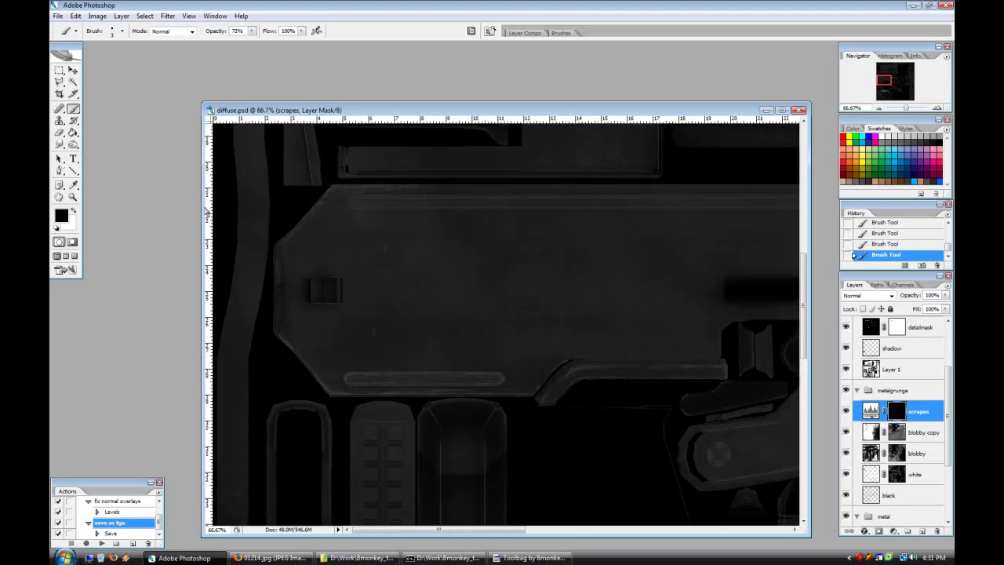
{"action": "scroll", "coordinate": [929, 454], "scroll_direction": "up", "scroll_amount": 2}
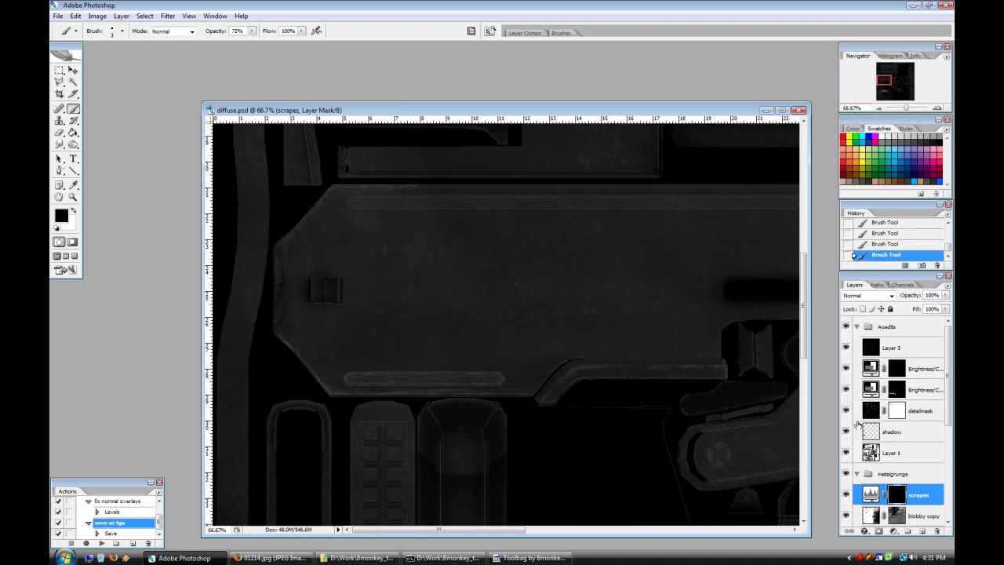
{"action": "scroll", "coordinate": [862, 418], "scroll_direction": "down", "scroll_amount": 2}
{"action": "key", "text": "ctrl+alt+l"}
{"action": "left_click_drag", "start_coordinate": [799, 219], "coordinate": [787, 221]}
{"action": "left_click", "coordinate": [884, 141]}
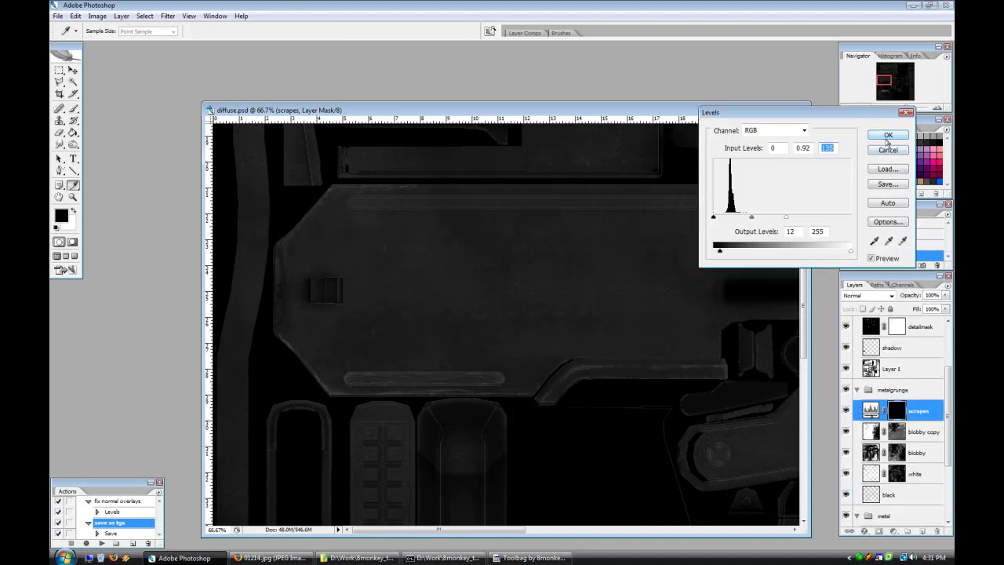
Step: Export the texture as Targa again, reload the diffuse map in Toolbag, check the brighter scrapes and return to Photoshop
{"action": "left_click", "coordinate": [101, 543]}
{"action": "key", "text": "alt+Tab"}
{"action": "left_click", "coordinate": [244, 177]}
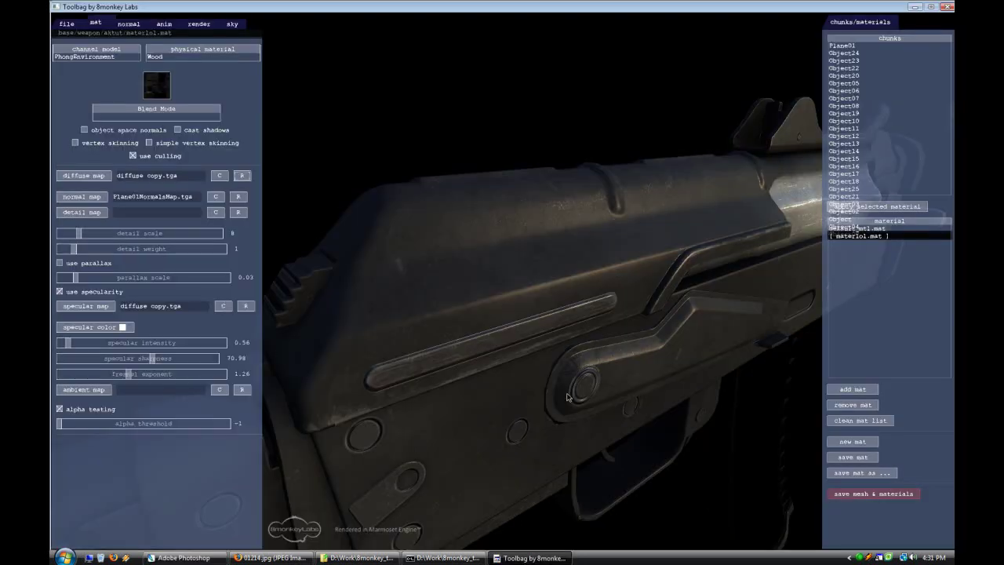
{"action": "key", "text": "alt+Tab"}
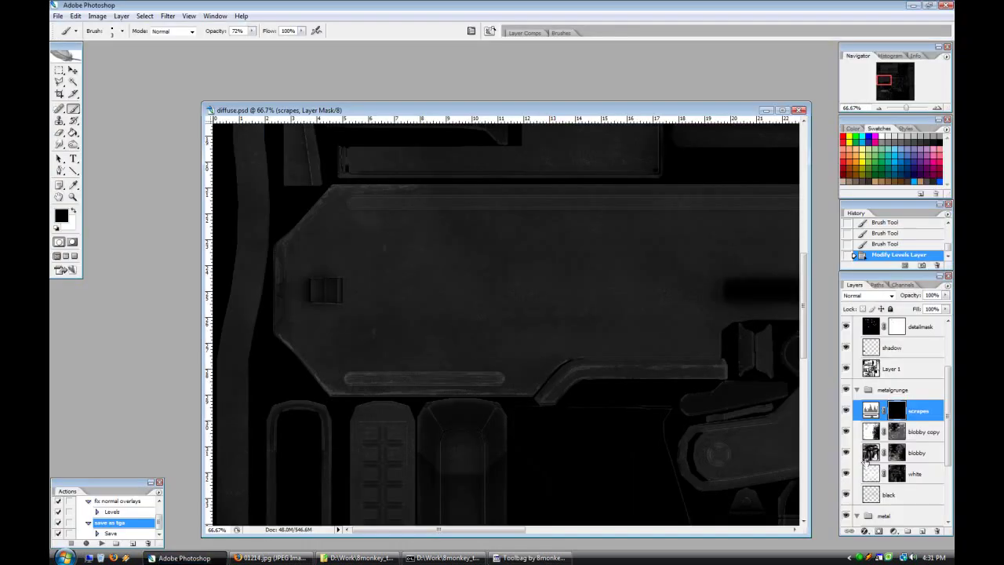
{"action": "key", "text": "alt+Tab"}
{"action": "key", "text": "alt+Tab"}
Step: Paint a straight white horizontal scrape line just above the lower rib on the scrapes layer mask
{"action": "left_click", "coordinate": [74, 212]}
{"action": "left_click", "coordinate": [885, 494]}
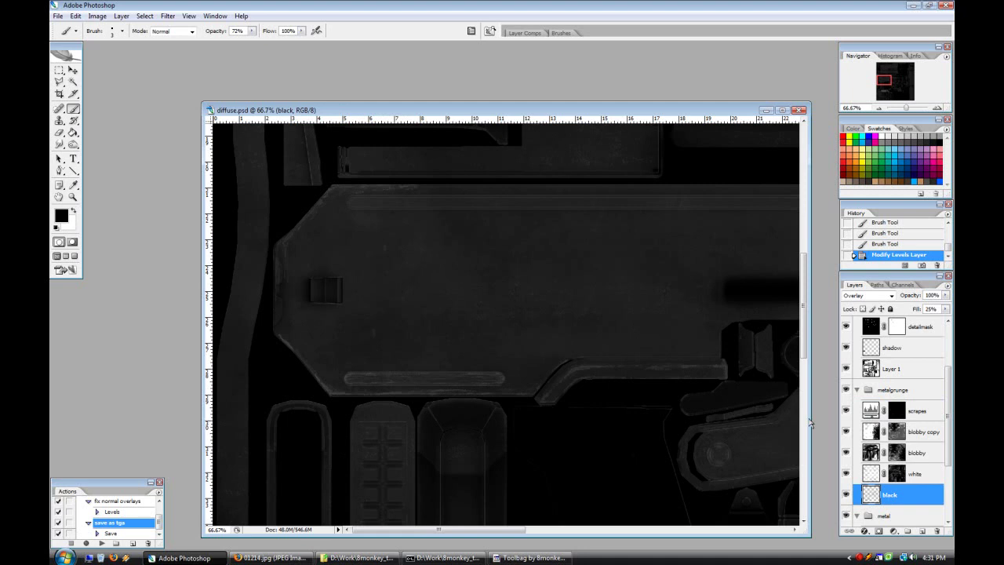
{"action": "left_click", "coordinate": [896, 411]}
{"action": "left_click_drag", "start_coordinate": [566, 354], "coordinate": [320, 354]}
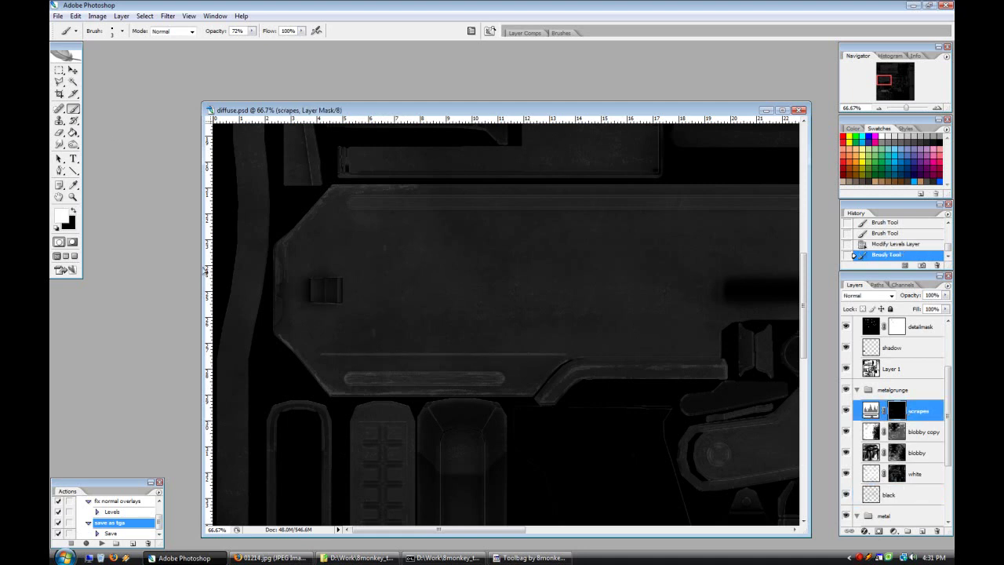
Step: Duplicate the lower rib's scrapes and line on the mask, flip the copy vertically and place it over the upper rib
{"action": "key", "text": "m"}
{"action": "left_click_drag", "start_coordinate": [340, 348], "coordinate": [510, 387]}
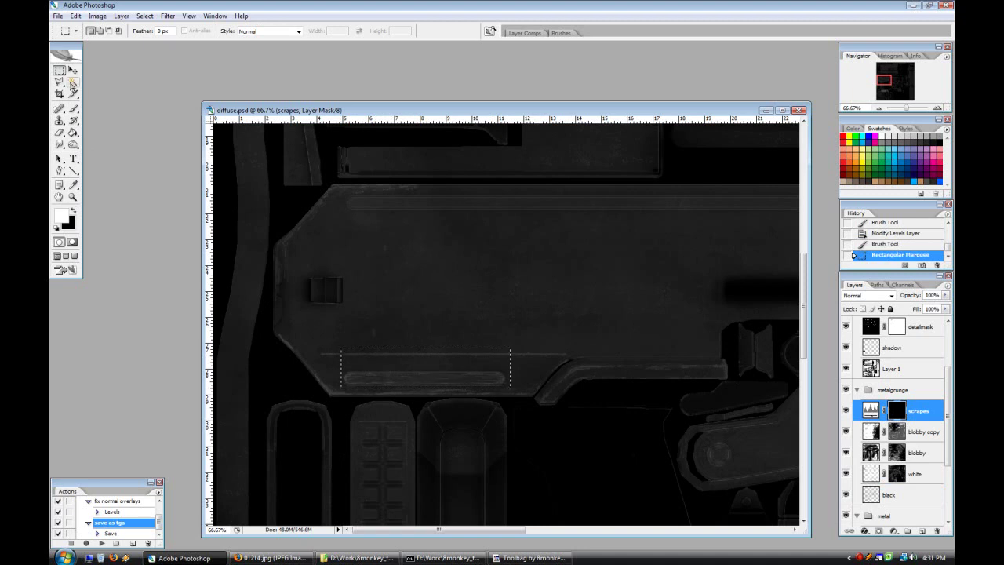
{"action": "key", "text": "v"}
{"action": "mouse_move", "coordinate": [389, 374]}
{"action": "left_mouse_down", "text": "alt"}
{"action": "mouse_move", "coordinate": [388, 253]}
{"action": "mouse_move", "coordinate": [413, 206]}
{"action": "left_mouse_up", "text": "alt"}
{"action": "left_click", "coordinate": [75, 16]}
{"action": "left_click", "coordinate": [262, 319]}
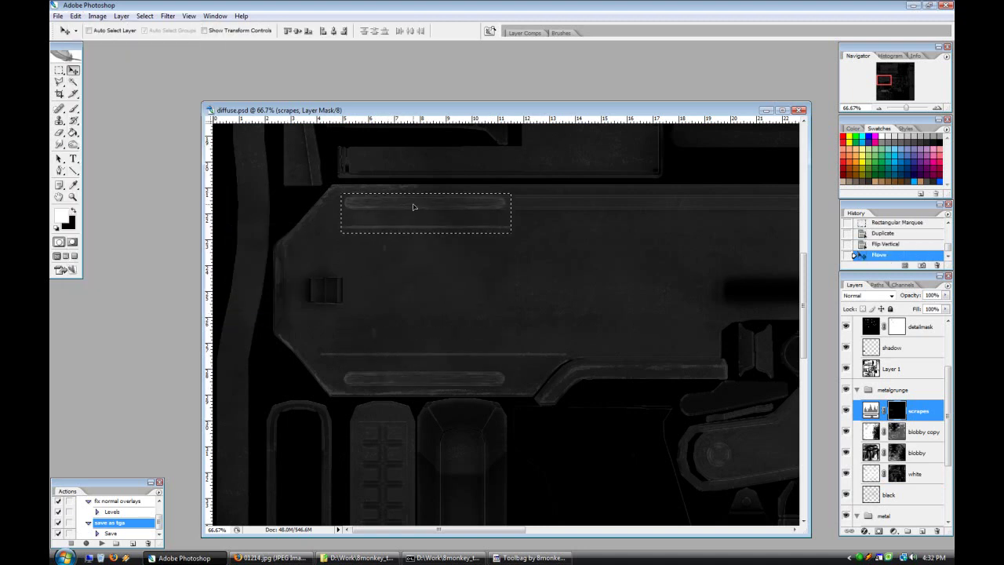
{"action": "key", "text": "ctrl+d"}
Step: Select the right end of the copied scrapes and move it to the far right end of the longer upper rib
{"action": "key", "text": "m"}
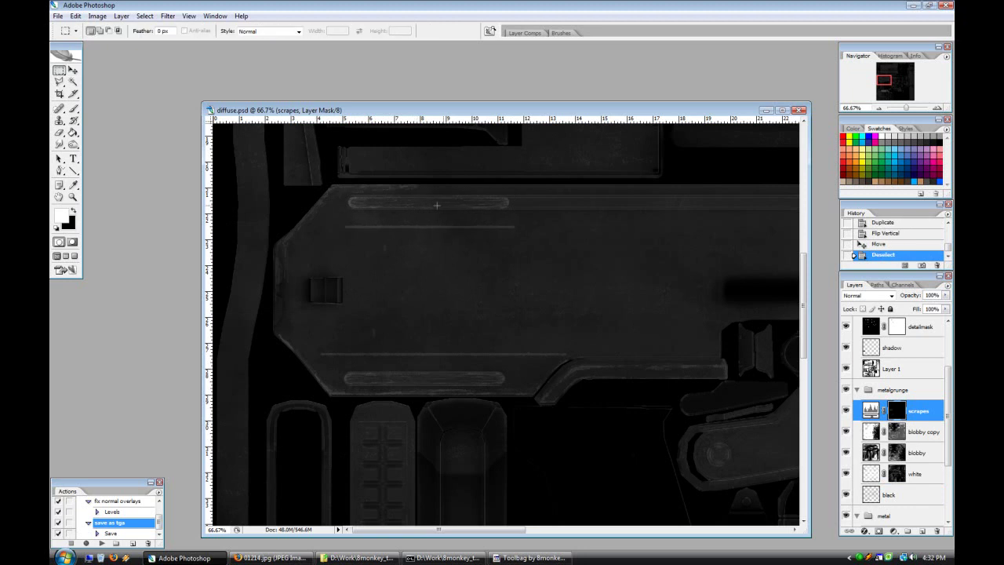
{"action": "left_click_drag", "start_coordinate": [530, 211], "coordinate": [531, 213]}
{"action": "key", "text": "v"}
{"action": "key", "text": "ctrl+minus"}
{"action": "left_click_drag", "start_coordinate": [430, 238], "coordinate": [686, 238]}
{"action": "key", "text": "ctrl+d"}
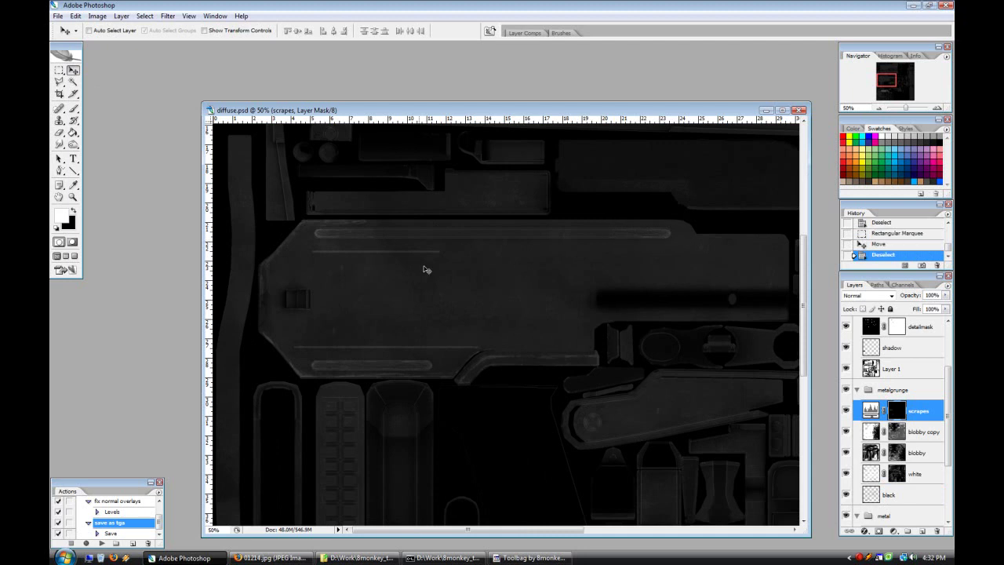
Step: Paint white scrapes along the upper rib to bridge its two ends, using a 3 px brush at 72% opacity
{"action": "key", "text": "b"}
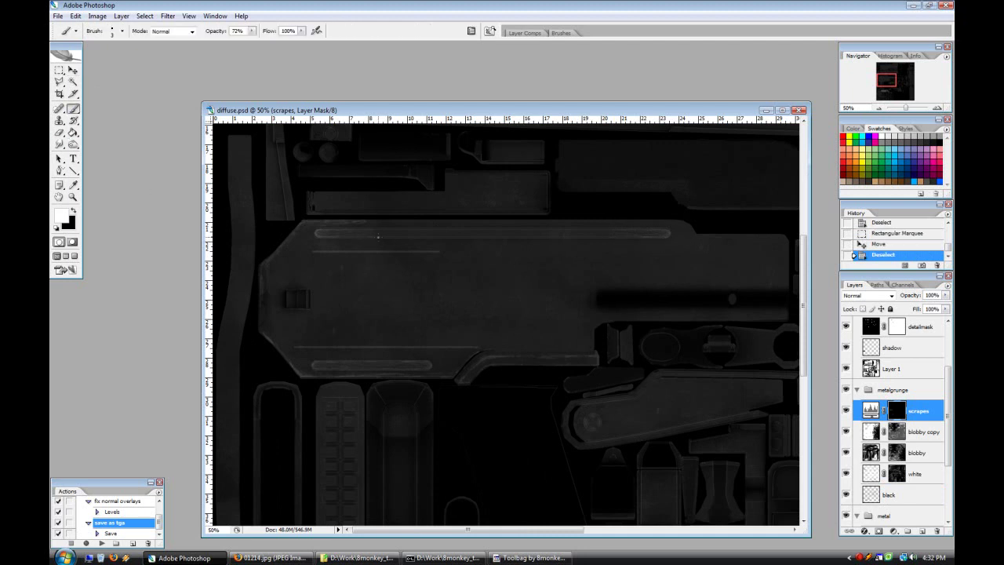
{"action": "mouse_move", "coordinate": [374, 235]}
{"action": "left_mouse_down"}
{"action": "mouse_move", "coordinate": [489, 235]}
{"action": "mouse_move", "coordinate": [355, 235]}
{"action": "mouse_move", "coordinate": [532, 230]}
{"action": "left_mouse_up"}
{"action": "left_click_drag", "start_coordinate": [602, 229], "coordinate": [605, 229]}
{"action": "left_click_drag", "start_coordinate": [383, 229], "coordinate": [352, 229]}
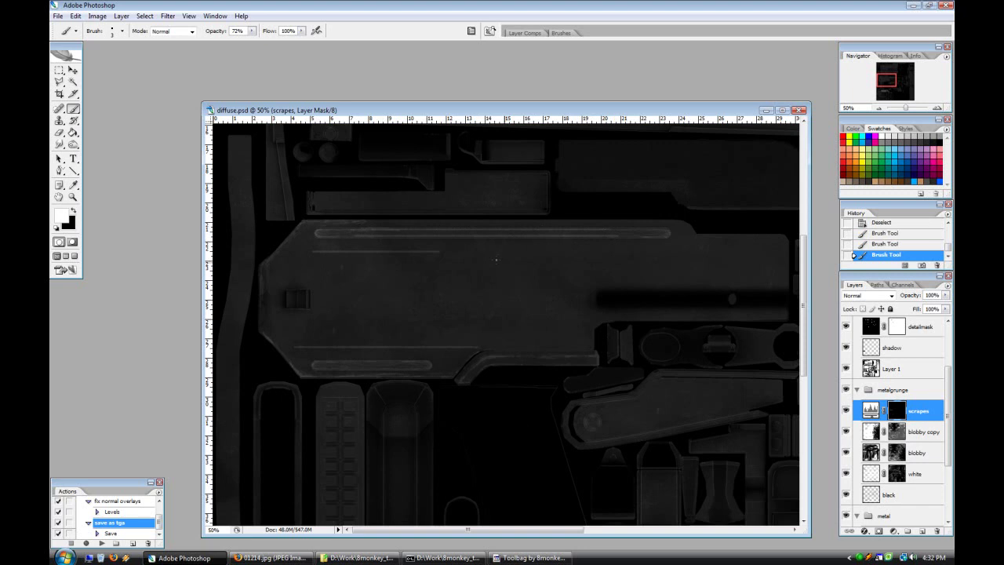
{"action": "left_click", "coordinate": [937, 107]}
{"action": "left_click", "coordinate": [937, 107]}
{"action": "scroll", "coordinate": [627, 329], "scroll_direction": "up", "scroll_amount": 2}
{"action": "left_click_drag", "start_coordinate": [475, 529], "coordinate": [456, 529]}
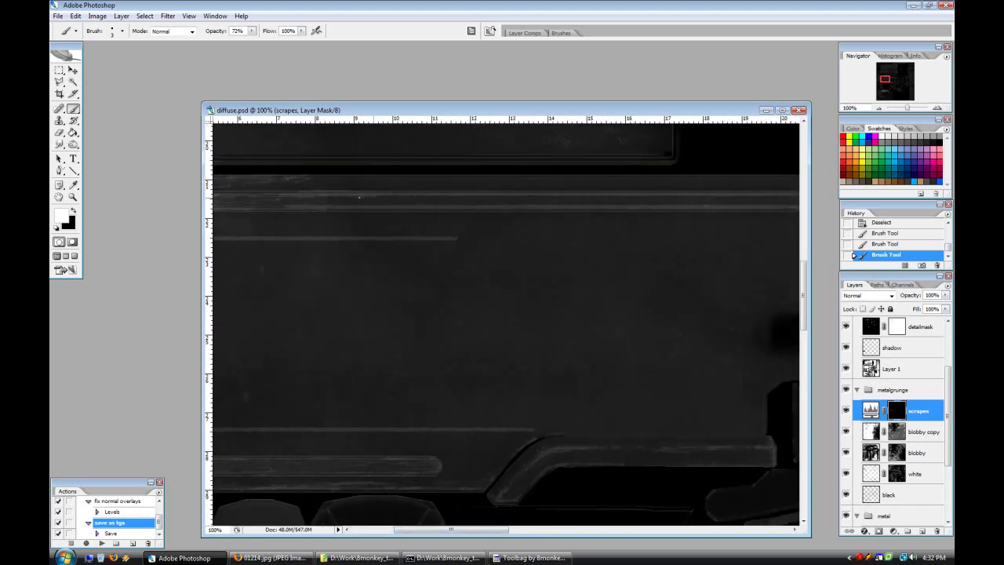
Step: Paint light scrapes along the receiver's upper groove on the scrapes layer mask, breaking them up with black strokes
{"action": "left_click_drag", "start_coordinate": [508, 196], "coordinate": [470, 196]}
{"action": "left_click", "coordinate": [75, 211]}
{"action": "mouse_move", "coordinate": [344, 197]}
{"action": "left_mouse_down"}
{"action": "mouse_move", "coordinate": [515, 195]}
{"action": "mouse_move", "coordinate": [291, 206]}
{"action": "left_mouse_up"}
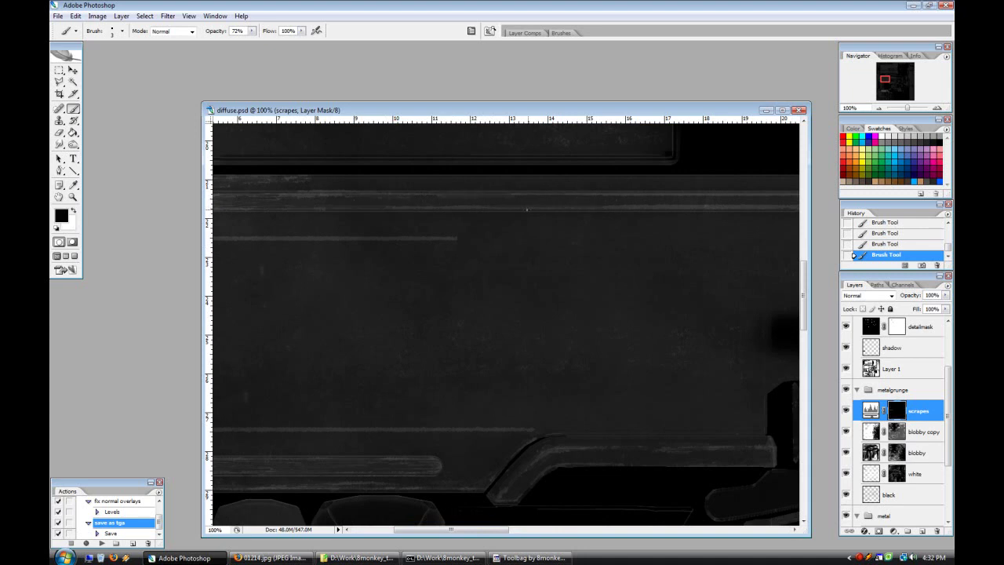
{"action": "left_click_drag", "start_coordinate": [475, 530], "coordinate": [525, 530]}
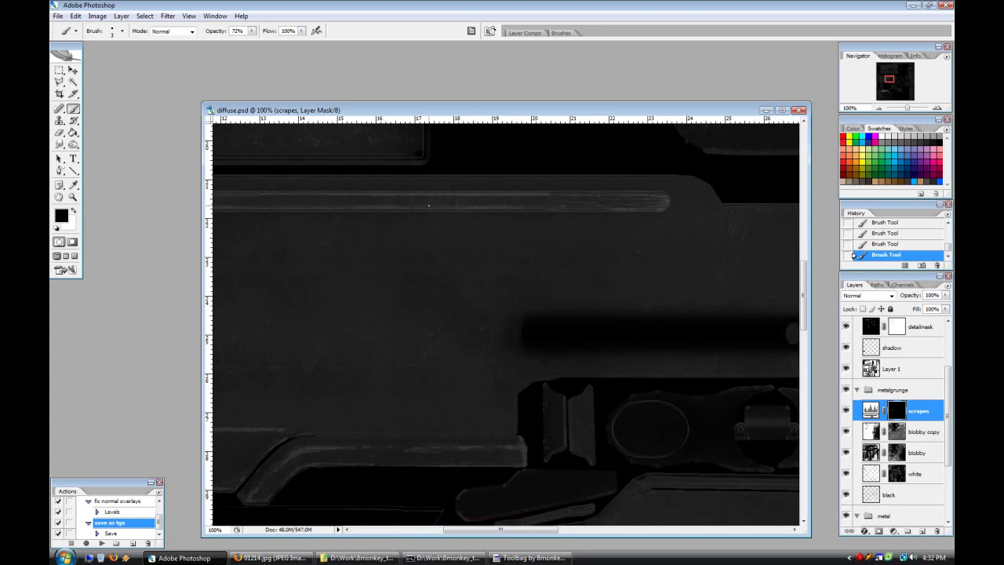
{"action": "left_click_drag", "start_coordinate": [522, 196], "coordinate": [370, 195]}
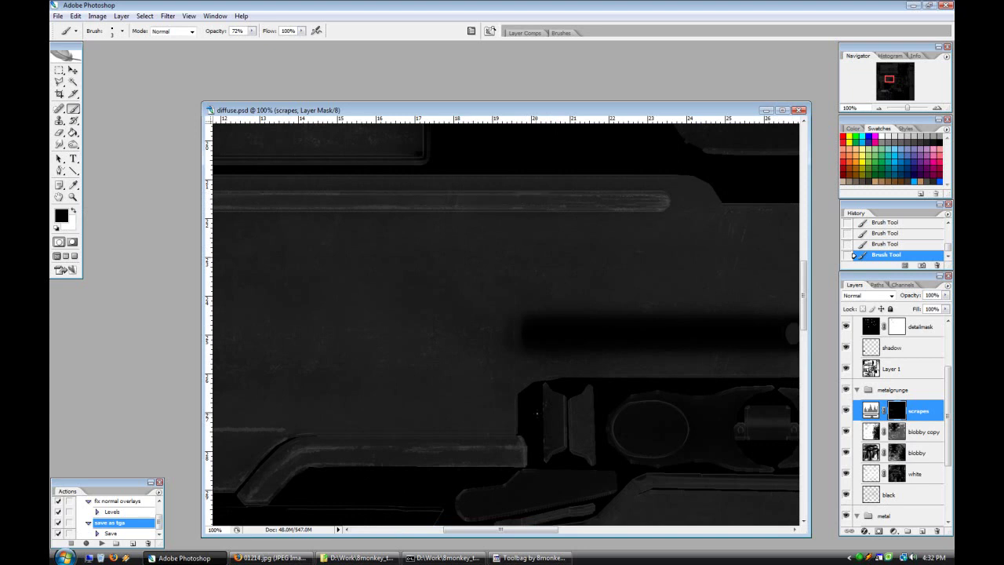
{"action": "left_click_drag", "start_coordinate": [482, 534], "coordinate": [438, 533]}
Step: Add more white scrape streaks inside the upper groove on the scrapes mask
{"action": "left_click", "coordinate": [76, 210]}
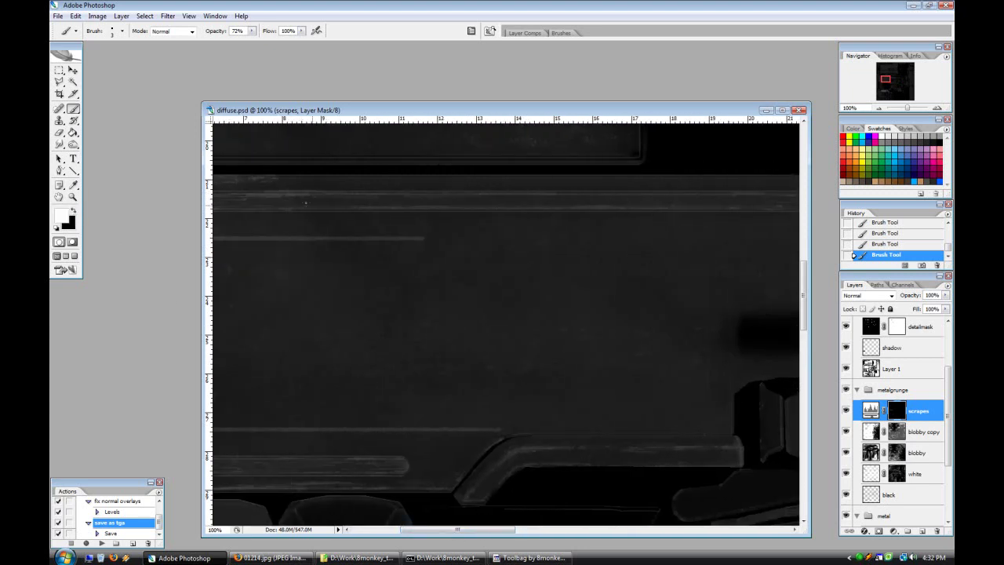
{"action": "left_click_drag", "start_coordinate": [547, 201], "coordinate": [578, 199]}
{"action": "left_click_drag", "start_coordinate": [322, 204], "coordinate": [260, 202]}
Step: Cut fine black gaps into the groove's scrapes with a 1 px brush at 100% opacity
{"action": "left_click", "coordinate": [75, 209]}
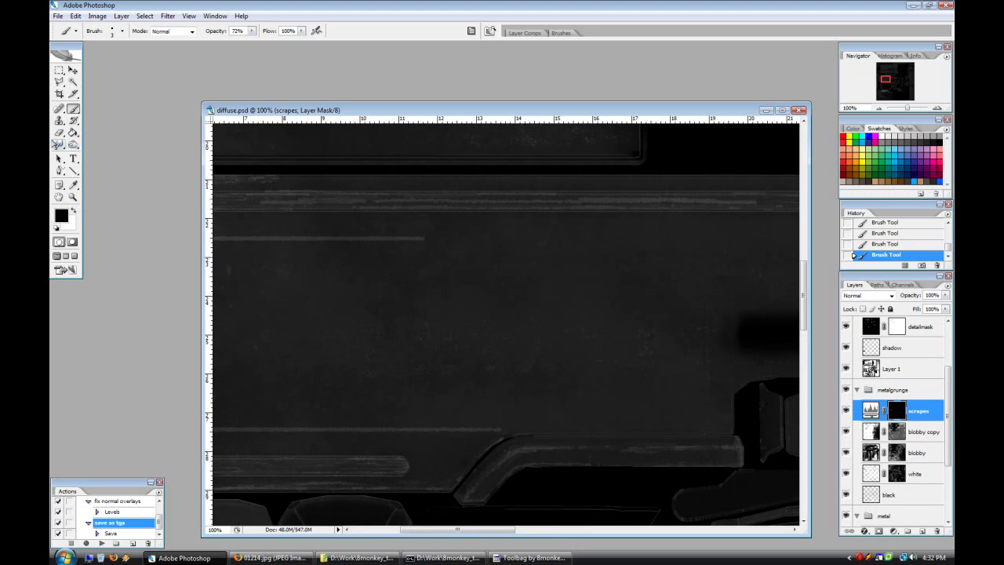
{"action": "left_click", "coordinate": [121, 31]}
{"action": "double_click", "coordinate": [444, 499]}
{"action": "left_click_drag", "start_coordinate": [252, 32], "coordinate": [306, 28]}
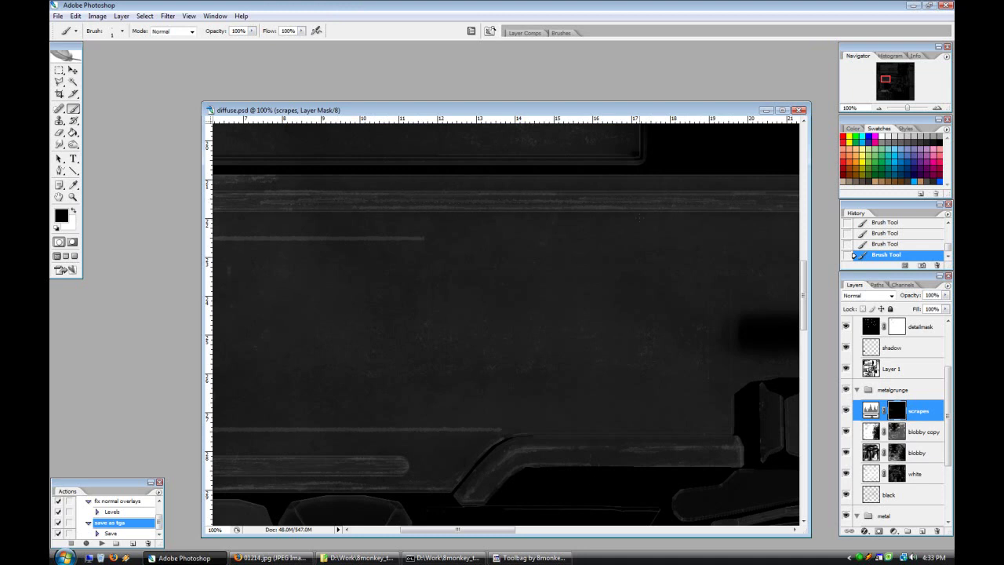
{"action": "left_click_drag", "start_coordinate": [508, 529], "coordinate": [542, 530]}
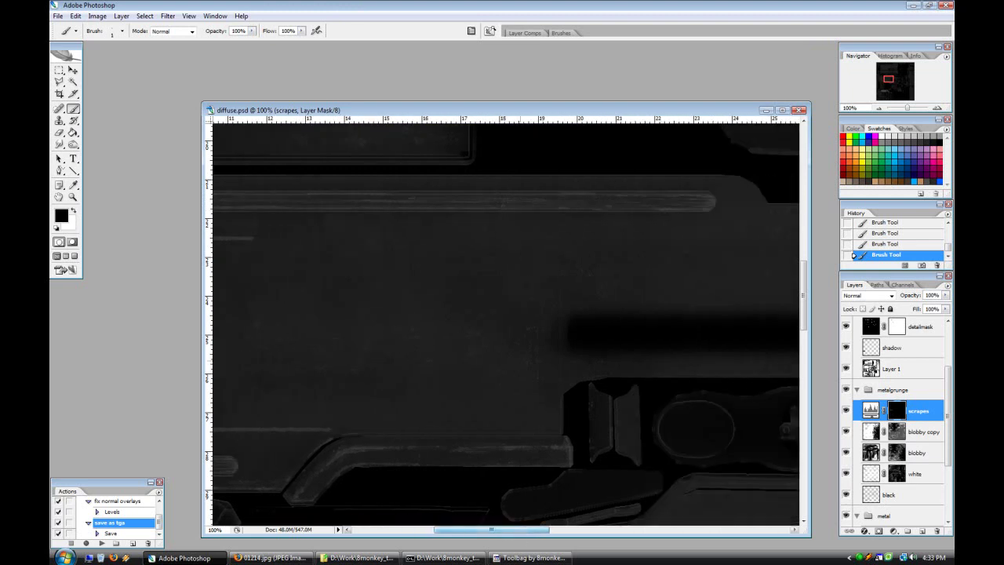
Step: Set the brush to 3 px and 83% opacity and touch up the scrapes along the upper groove
{"action": "left_click_drag", "start_coordinate": [250, 32], "coordinate": [240, 40]}
{"action": "left_click", "coordinate": [121, 32]}
{"action": "double_click", "coordinate": [363, 504]}
{"action": "left_click_drag", "start_coordinate": [485, 530], "coordinate": [455, 530]}
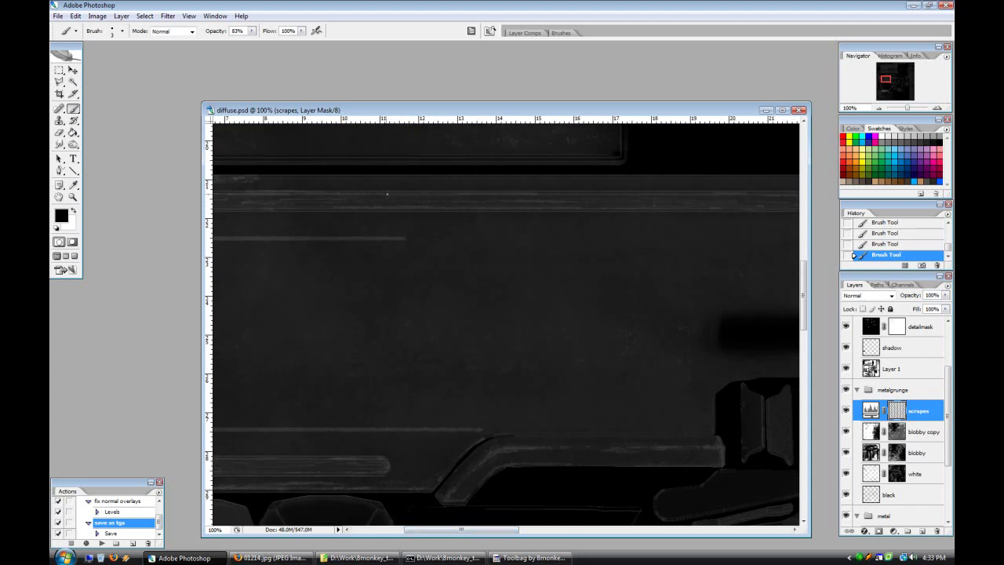
Step: Export the texture with the save as tga action, then switch to Toolbag and check the gun from both sides
{"action": "left_click", "coordinate": [102, 543]}
{"action": "left_click", "coordinate": [529, 557]}
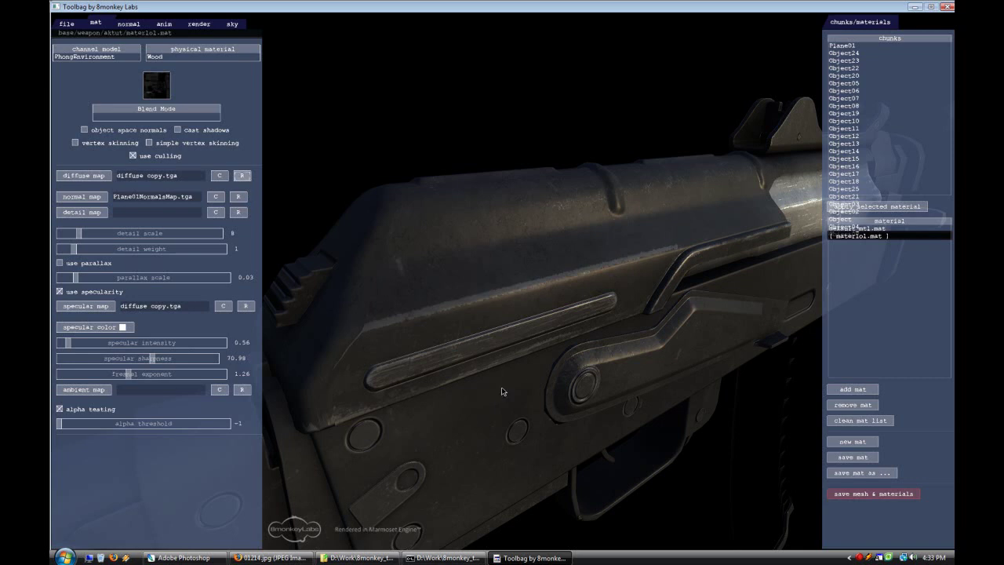
{"action": "left_click_drag", "start_coordinate": [515, 385], "coordinate": [501, 440]}
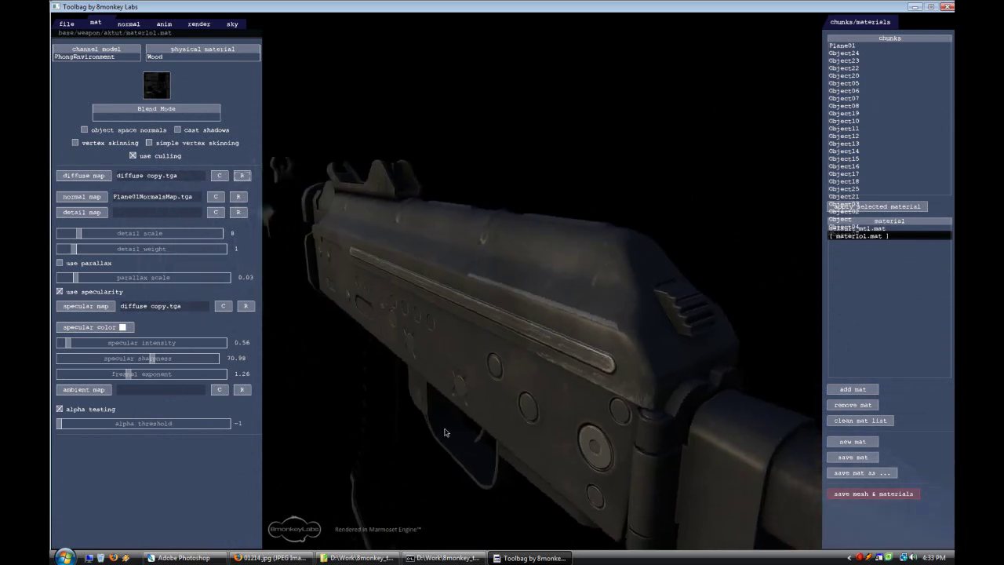
Step: Switch back to Photoshop and set the detailmask layer's fill to 1%
{"action": "key", "text": "alt+Tab"}
{"action": "key", "text": "ctrl+minus"}
{"action": "key", "text": "ctrl+minus"}
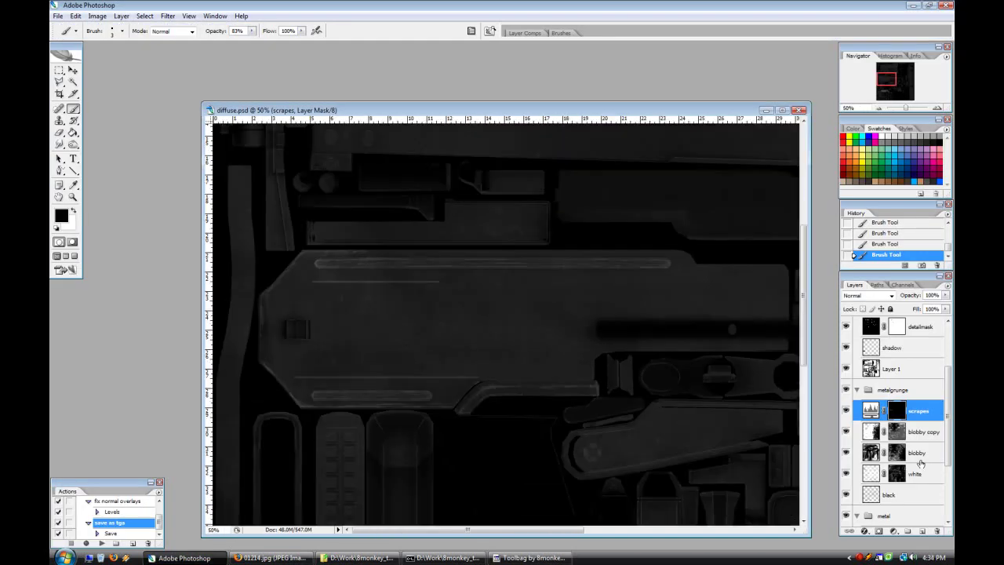
{"action": "scroll", "coordinate": [920, 467], "scroll_direction": "up", "scroll_amount": 2}
{"action": "left_click", "coordinate": [921, 411]}
{"action": "double_click", "coordinate": [931, 309]}
{"action": "type", "text": "1"}
{"action": "key", "text": "Return"}
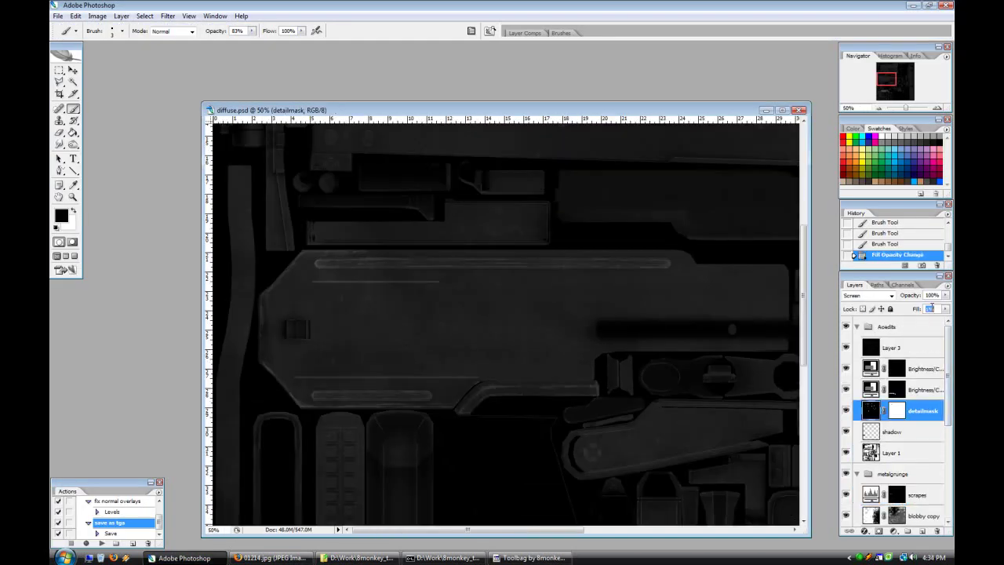
Step: Set Layer 3's fill to 1%
{"action": "left_click", "coordinate": [930, 338]}
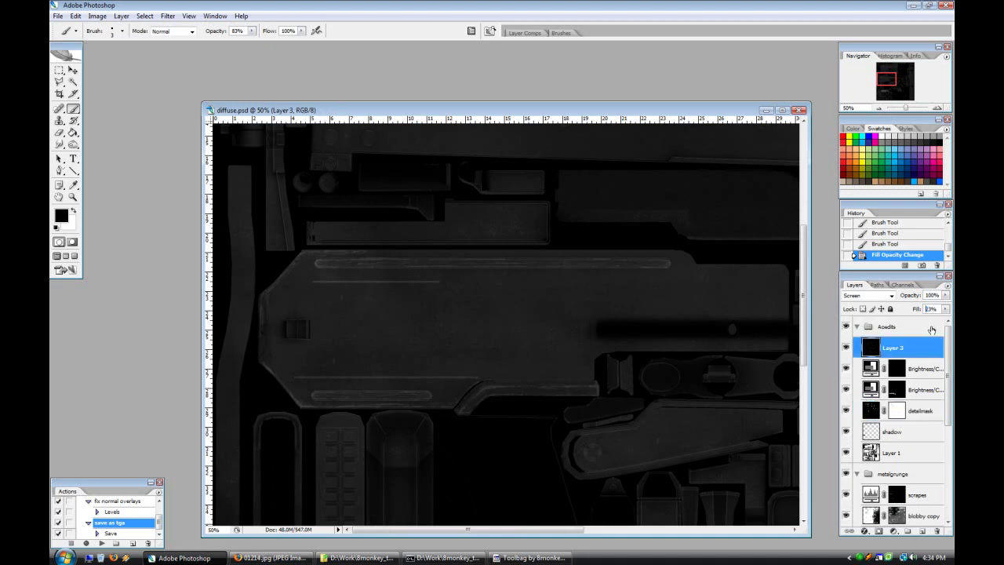
{"action": "double_click", "coordinate": [930, 309]}
{"action": "type", "text": "1"}
{"action": "key", "text": "Return"}
{"action": "scroll", "coordinate": [922, 377], "scroll_direction": "down", "scroll_amount": 1}
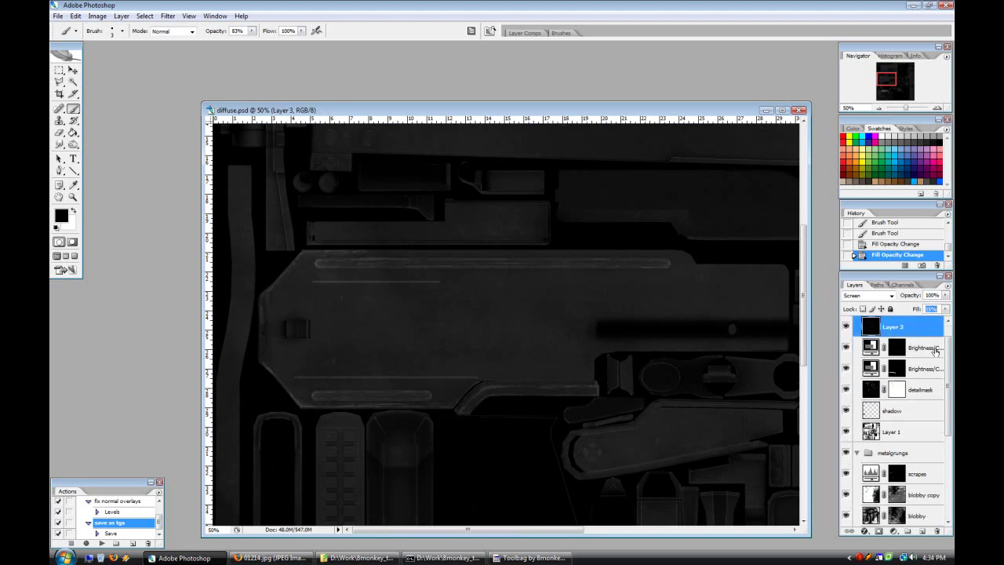
Step: Set the detailmask layer's opacity to 50% and export the texture with the save as tga action
{"action": "left_click", "coordinate": [919, 389]}
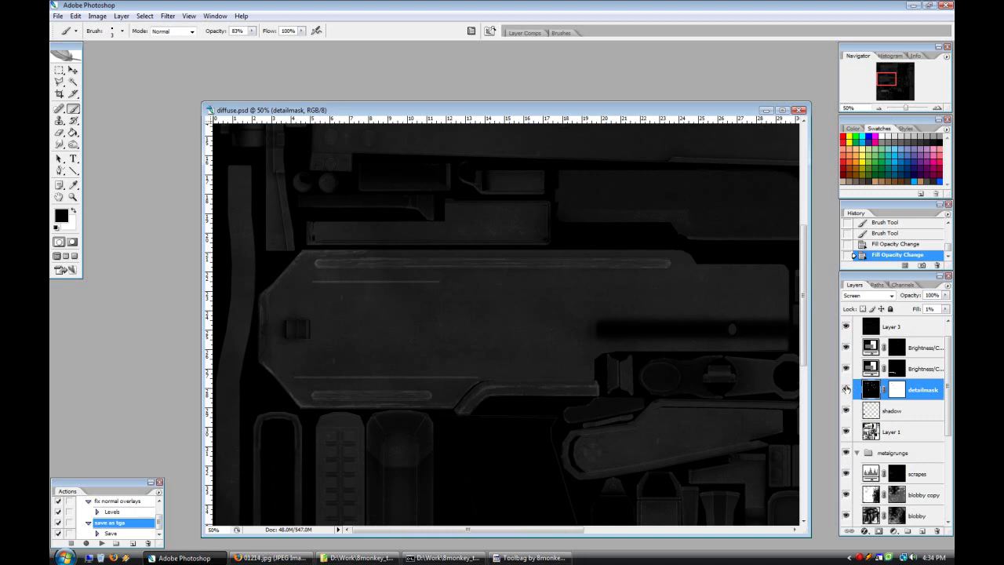
{"action": "left_click", "coordinate": [944, 296]}
{"action": "left_click", "coordinate": [922, 305]}
{"action": "left_click", "coordinate": [932, 298]}
{"action": "left_click", "coordinate": [945, 297]}
{"action": "left_click_drag", "start_coordinate": [945, 304], "coordinate": [918, 306]}
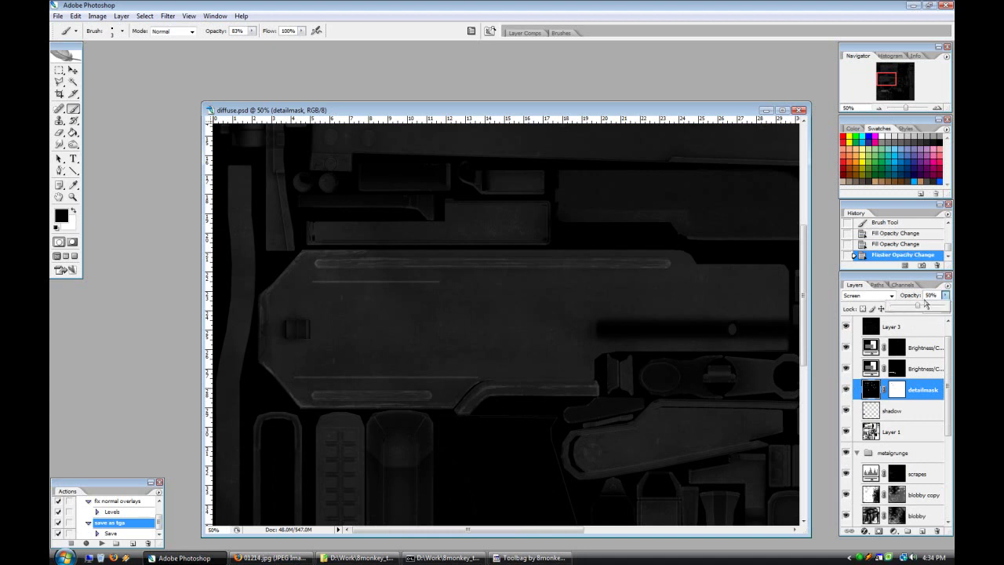
{"action": "left_click", "coordinate": [60, 17]}
{"action": "left_click", "coordinate": [101, 543]}
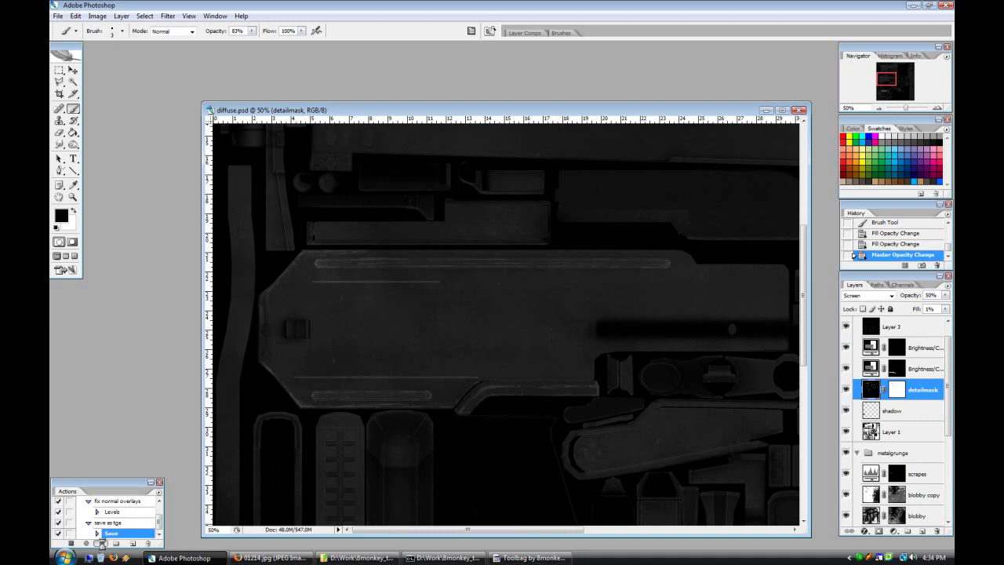
Step: Marquee-select the thin line beneath the upper groove and ready the scrapes layer mask for moving
{"action": "key", "text": "m"}
{"action": "left_click_drag", "start_coordinate": [295, 275], "coordinate": [461, 293]}
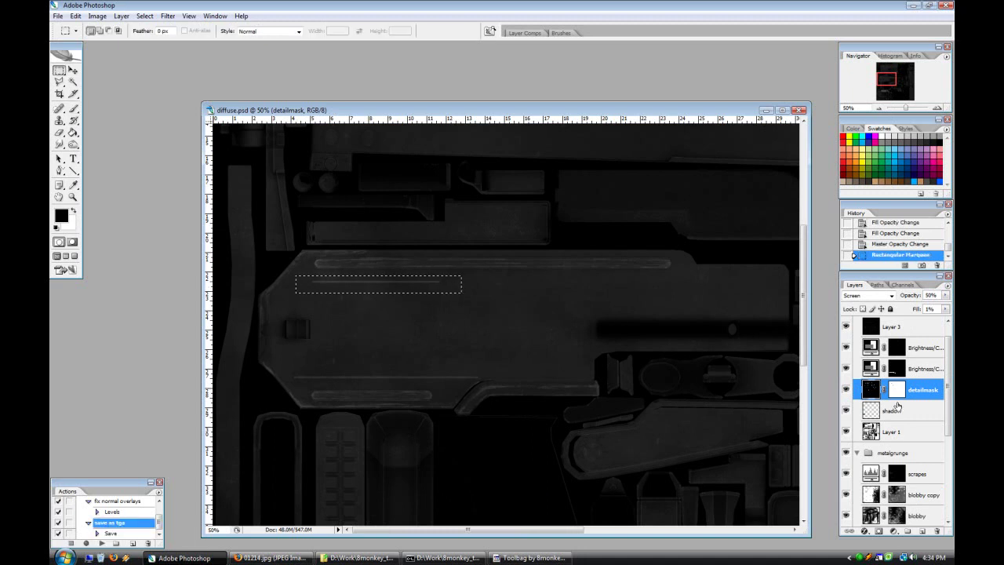
{"action": "left_click", "coordinate": [922, 470]}
{"action": "key", "text": "v"}
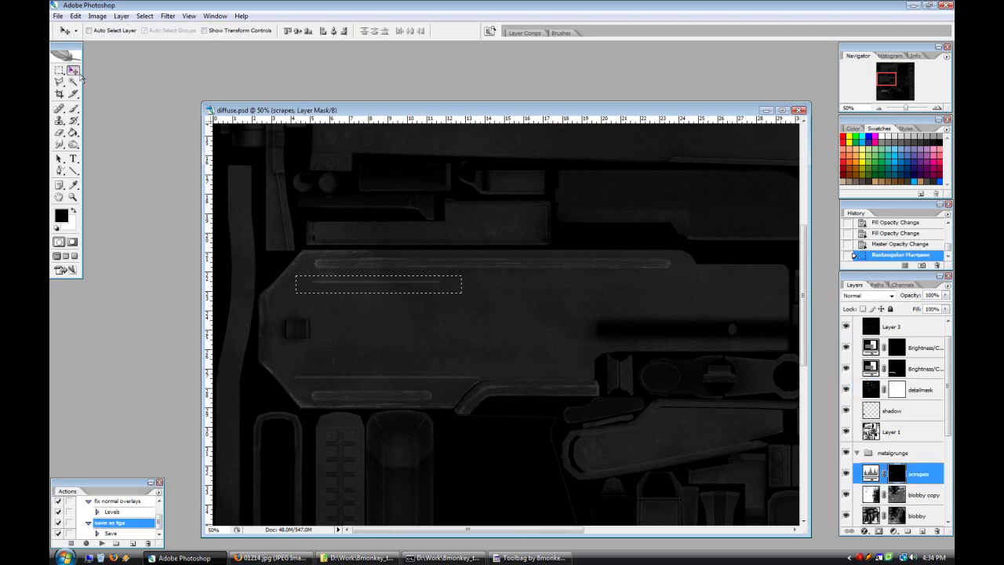
{"action": "key", "text": "Down"}
{"action": "key", "text": "Down"}
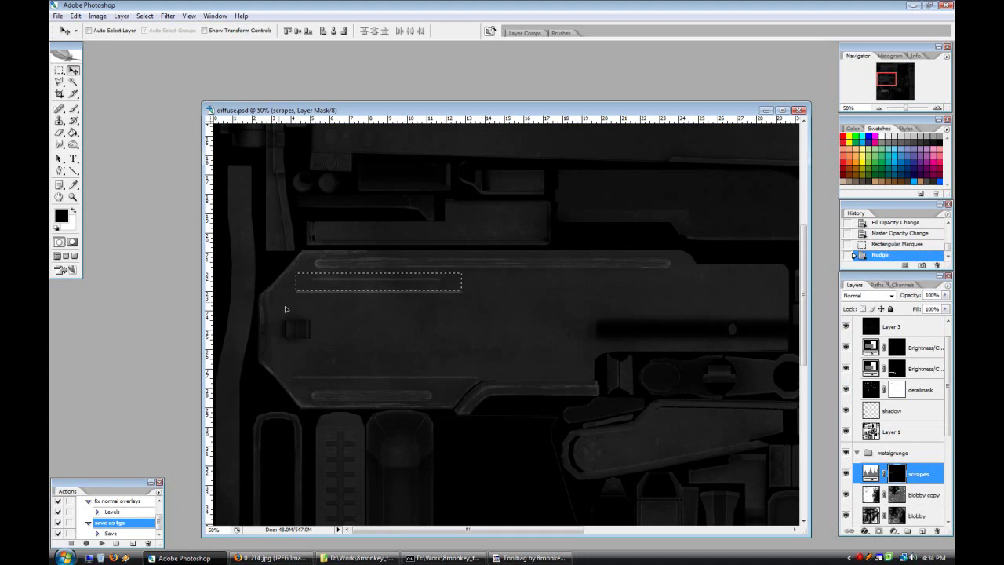
{"action": "left_click", "coordinate": [893, 246]}
Step: Nudge the selected thin line on the scrapes mask slightly upward and make white the foreground colour
{"action": "left_click", "coordinate": [916, 472]}
{"action": "left_click", "coordinate": [74, 210]}
{"action": "key", "text": "Up"}
{"action": "key", "text": "Up"}
{"action": "key", "text": "Up"}
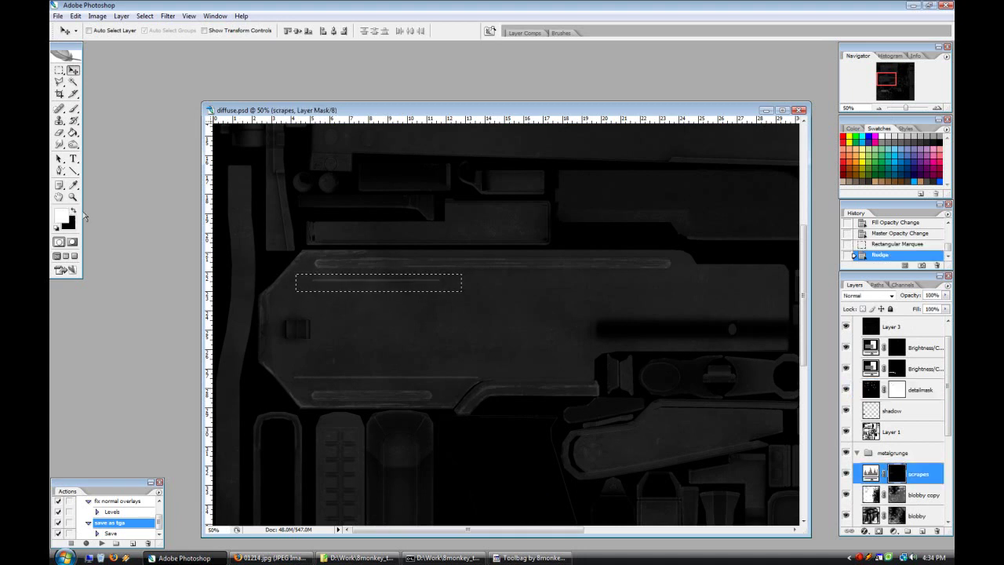
Step: Select the thin line above the lower groove on the scrapes mask, nudge it slightly downward and deselect
{"action": "key", "text": "m"}
{"action": "left_click_drag", "start_coordinate": [291, 371], "coordinate": [492, 380]}
{"action": "key", "text": "v"}
{"action": "key", "text": "Down"}
{"action": "key", "text": "Down"}
{"action": "key", "text": "Down"}
{"action": "key", "text": "Down"}
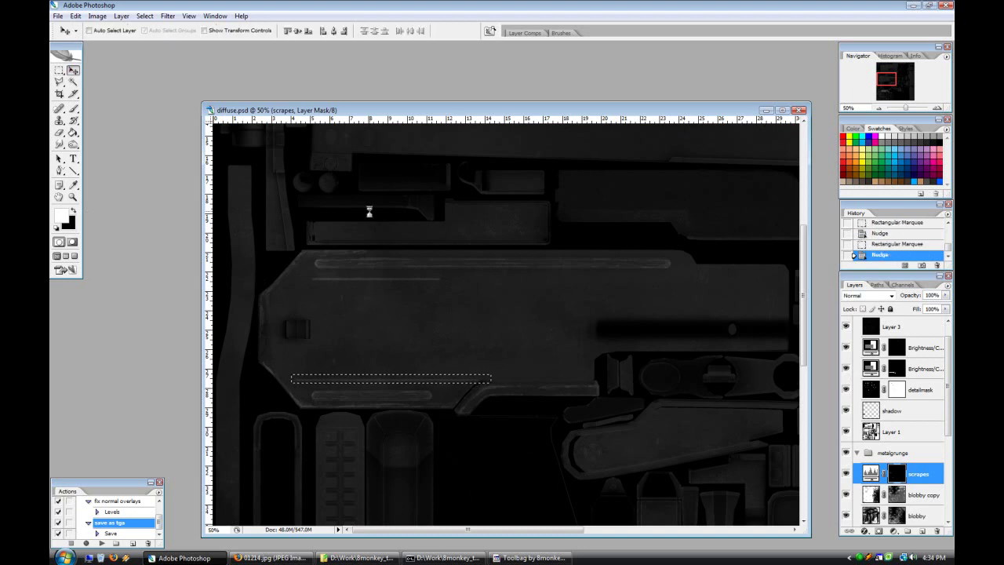
{"action": "key", "text": "ctrl+d"}
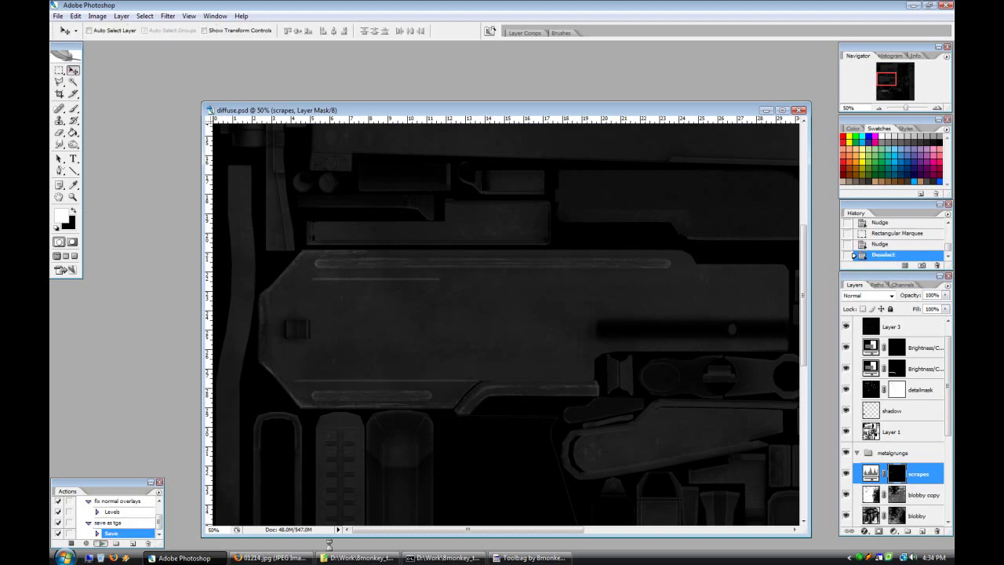
Step: Switch to Toolbag, reload the specular map and inspect the scraped edges on the other side of the gun
{"action": "left_click", "coordinate": [510, 558]}
{"action": "left_click", "coordinate": [246, 307]}
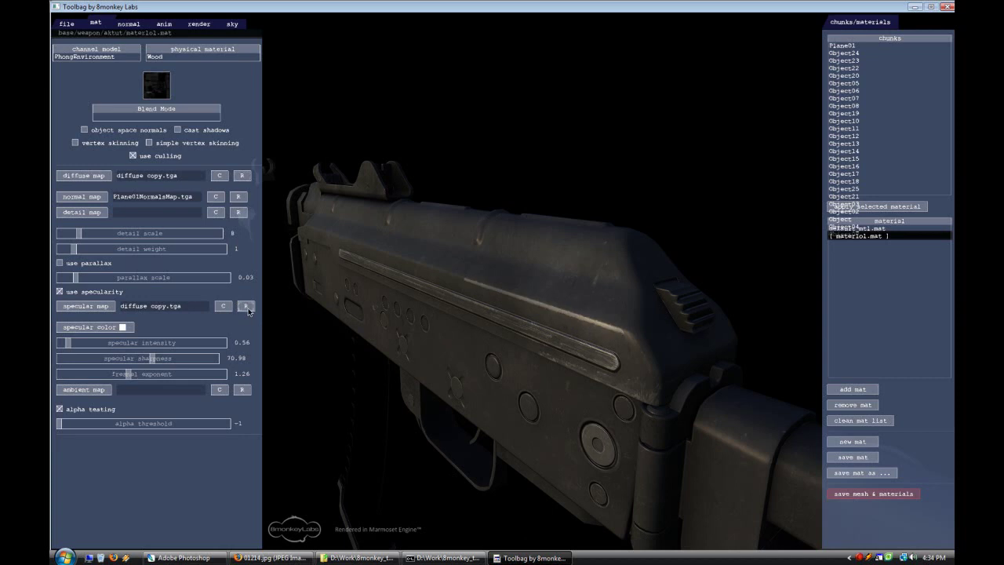
{"action": "left_click_drag", "start_coordinate": [613, 418], "coordinate": [552, 257]}
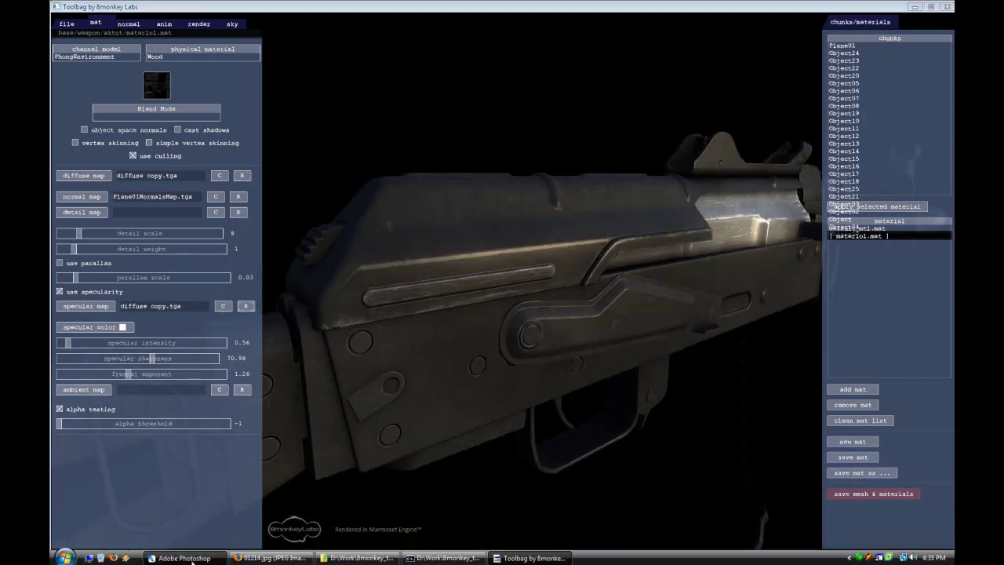
Step: Switch back to Photoshop and move the Wire Overlay layer to the top of the Aoedits group
{"action": "left_click", "coordinate": [183, 557]}
{"action": "left_click", "coordinate": [928, 108]}
{"action": "mouse_move", "coordinate": [917, 108]}
{"action": "left_mouse_down"}
{"action": "mouse_move", "coordinate": [894, 109]}
{"action": "mouse_move", "coordinate": [908, 110]}
{"action": "left_mouse_up"}
{"action": "scroll", "coordinate": [527, 466], "scroll_direction": "up", "scroll_amount": 5}
{"action": "left_click_drag", "start_coordinate": [526, 530], "coordinate": [443, 531]}
{"action": "scroll", "coordinate": [403, 458], "scroll_direction": "down", "scroll_amount": 2}
{"action": "scroll", "coordinate": [744, 471], "scroll_direction": "down", "scroll_amount": 1}
{"action": "scroll", "coordinate": [897, 482], "scroll_direction": "down", "scroll_amount": 3}
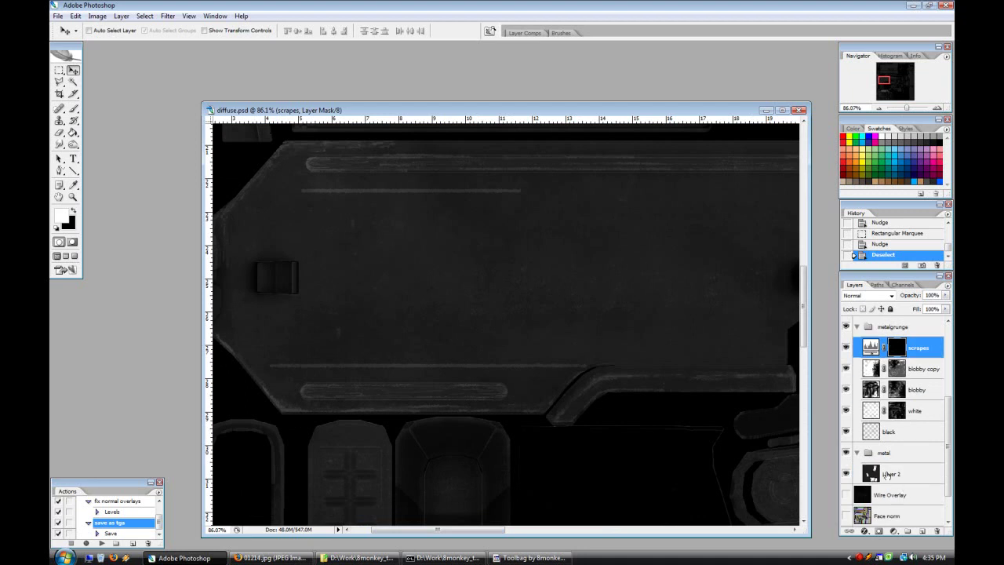
{"action": "left_click", "coordinate": [878, 476]}
{"action": "left_click", "coordinate": [945, 310]}
{"action": "left_click", "coordinate": [943, 318]}
{"action": "left_click_drag", "start_coordinate": [889, 494], "coordinate": [898, 337]}
{"action": "left_click_drag", "start_coordinate": [892, 472], "coordinate": [892, 343]}
Step: Set the Wire Overlay layer's fill to 11%, place it above the Aoedits group and collapse that group
{"action": "left_click_drag", "start_coordinate": [946, 308], "coordinate": [902, 321]}
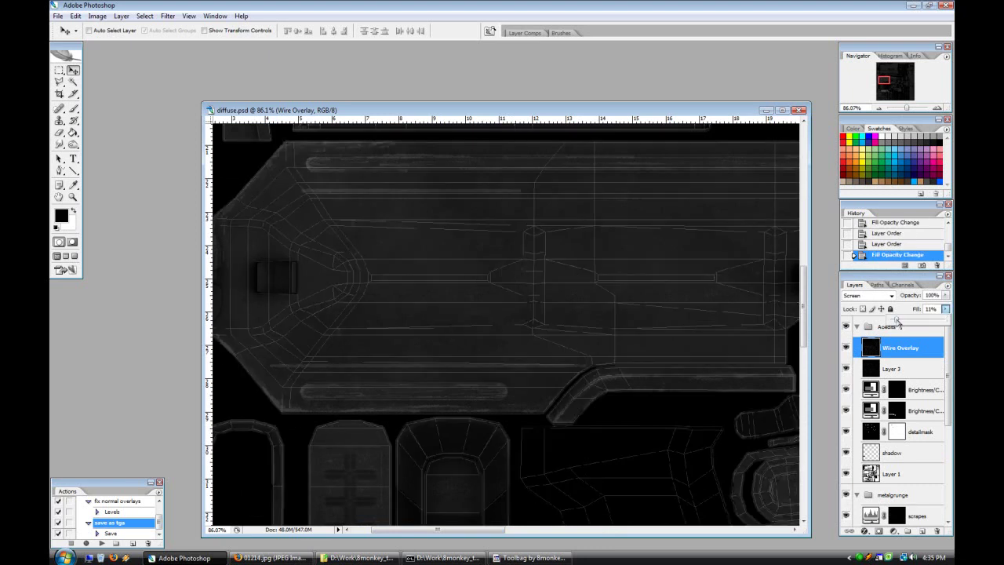
{"action": "left_click", "coordinate": [909, 474]}
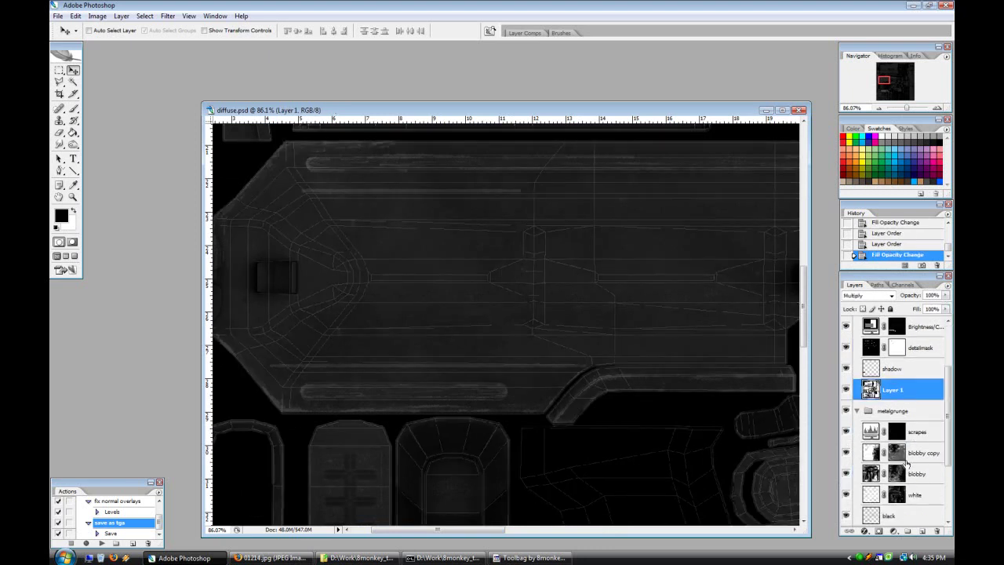
{"action": "left_click_drag", "start_coordinate": [901, 349], "coordinate": [900, 321]}
{"action": "left_click", "coordinate": [847, 348]}
{"action": "left_click", "coordinate": [847, 348]}
{"action": "left_click", "coordinate": [856, 348]}
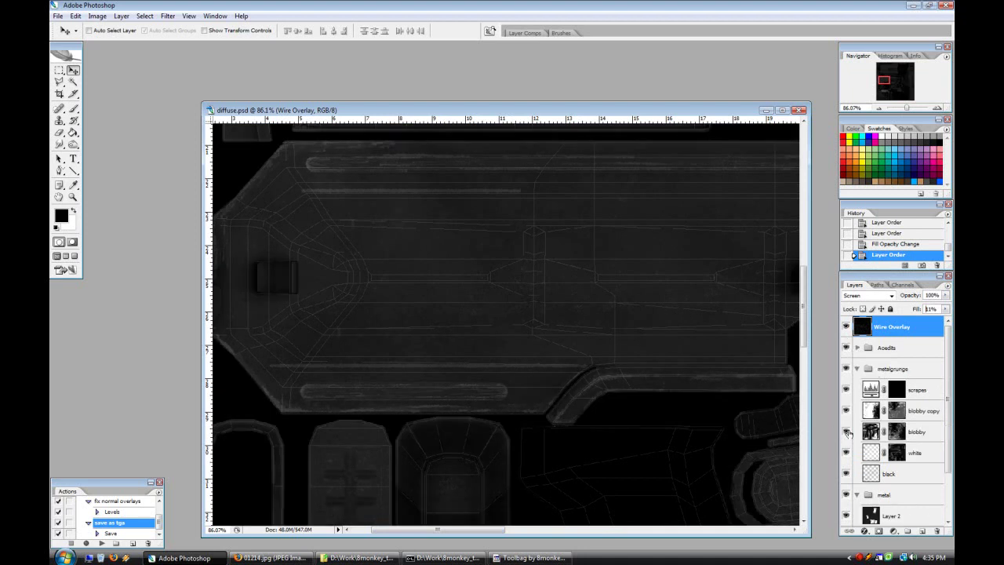
Step: Paint white scrapes on the scrapes mask along the wireframe's curved and angled edges at the receiver's rear
{"action": "left_click", "coordinate": [897, 389]}
{"action": "left_click", "coordinate": [73, 109]}
{"action": "key", "text": "x"}
{"action": "left_click_drag", "start_coordinate": [301, 362], "coordinate": [273, 329]}
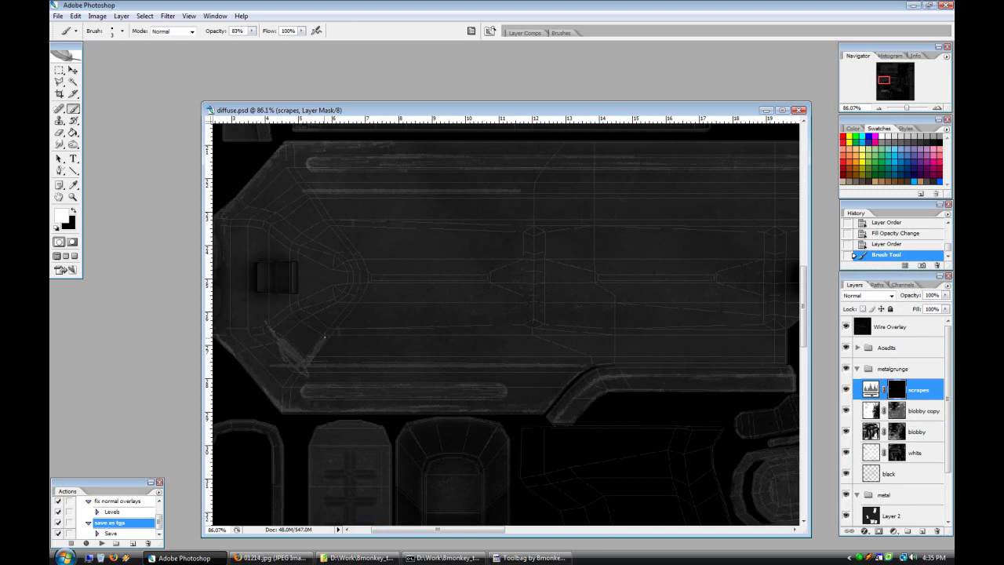
{"action": "mouse_move", "coordinate": [366, 279]}
{"action": "left_mouse_down"}
{"action": "mouse_move", "coordinate": [337, 218]}
{"action": "mouse_move", "coordinate": [313, 195]}
{"action": "left_mouse_up"}
{"action": "mouse_move", "coordinate": [379, 188]}
{"action": "left_mouse_down"}
{"action": "mouse_move", "coordinate": [467, 190]}
{"action": "mouse_move", "coordinate": [305, 198]}
{"action": "left_mouse_up"}
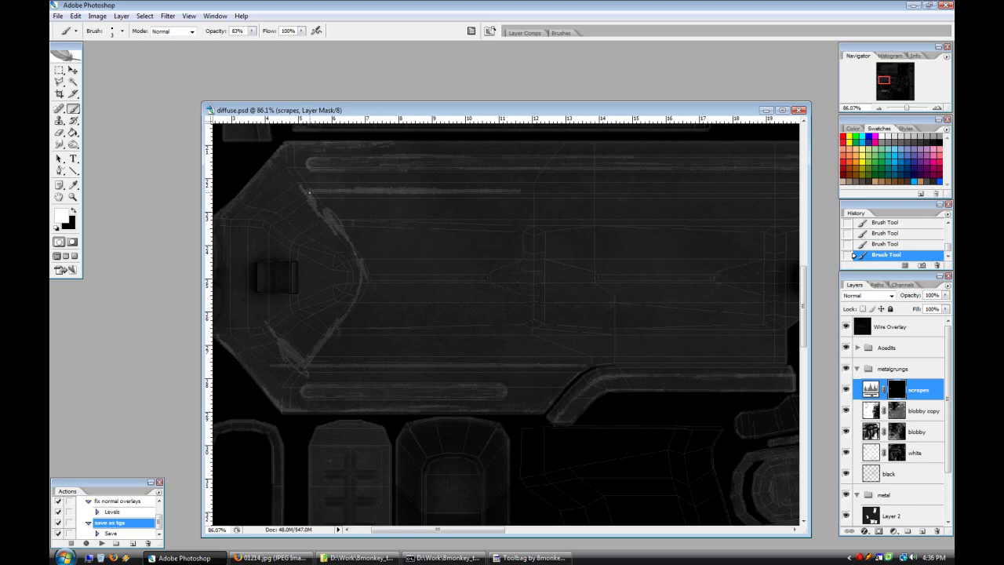
{"action": "left_click_drag", "start_coordinate": [301, 310], "coordinate": [345, 284]}
{"action": "left_click_drag", "start_coordinate": [269, 326], "coordinate": [234, 334]}
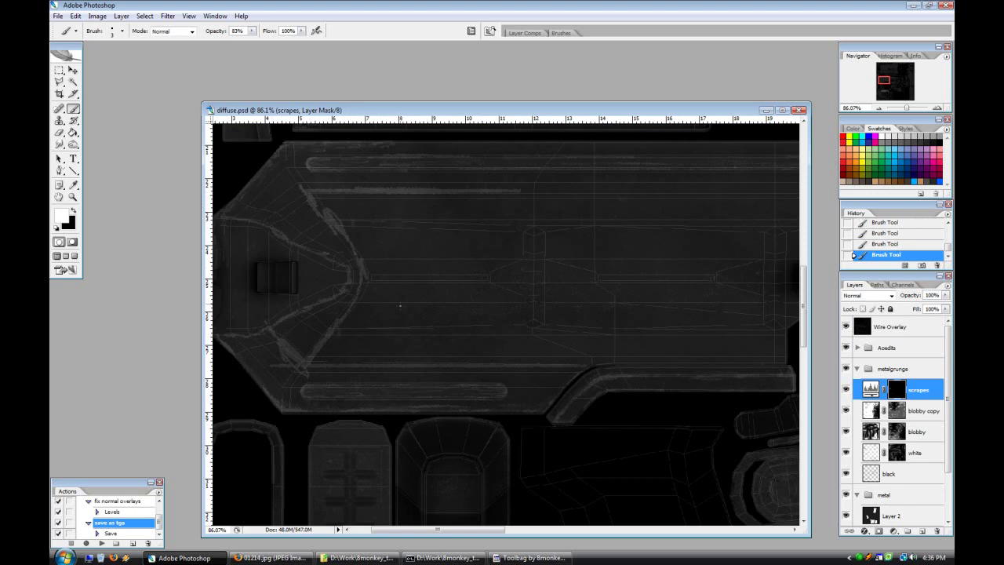
Step: Paint scrapes along the lower thin line, the horizontal edge beside the receiver's centre and the first vertical rib
{"action": "left_click_drag", "start_coordinate": [496, 367], "coordinate": [508, 365]}
{"action": "left_click_drag", "start_coordinate": [383, 305], "coordinate": [389, 302]}
{"action": "left_click_drag", "start_coordinate": [453, 302], "coordinate": [556, 303]}
{"action": "left_click_drag", "start_coordinate": [537, 256], "coordinate": [536, 231]}
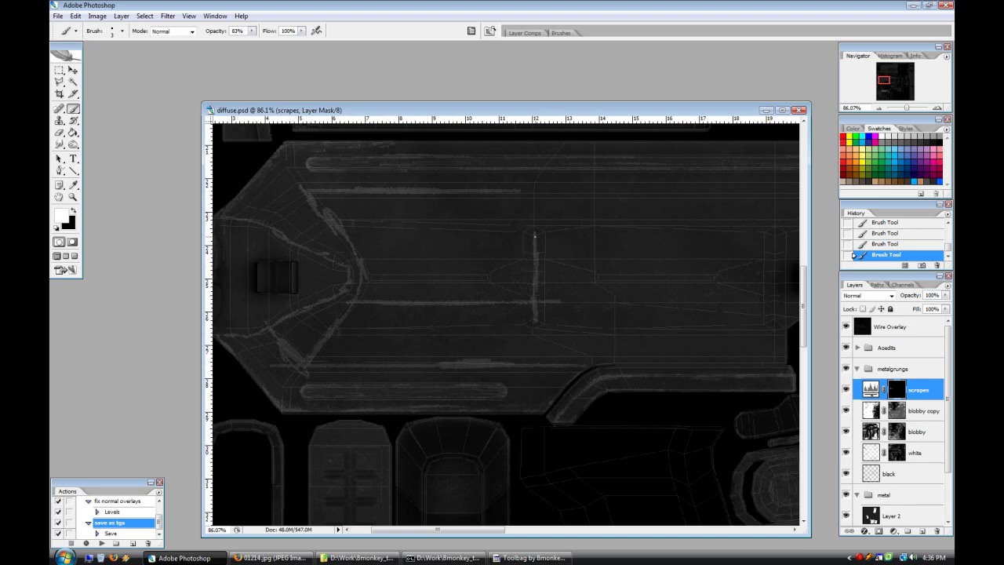
Step: Paint scrapes along the second vertical rib and the long horizontal wireframe edges across the receiver's middle and upper part
{"action": "left_click_drag", "start_coordinate": [437, 529], "coordinate": [449, 530]}
{"action": "left_click_drag", "start_coordinate": [722, 239], "coordinate": [721, 306]}
{"action": "mouse_move", "coordinate": [514, 302]}
{"action": "left_mouse_down"}
{"action": "mouse_move", "coordinate": [658, 301]}
{"action": "mouse_move", "coordinate": [650, 302]}
{"action": "left_mouse_up"}
{"action": "left_click_drag", "start_coordinate": [322, 258], "coordinate": [720, 259]}
{"action": "left_click_drag", "start_coordinate": [303, 223], "coordinate": [448, 223]}
{"action": "left_click_drag", "start_coordinate": [371, 223], "coordinate": [733, 224]}
{"action": "left_click_drag", "start_coordinate": [468, 193], "coordinate": [764, 194]}
Step: Paint scrapes along the upper edges and rounded corner at the receiver's front end
{"action": "left_click_drag", "start_coordinate": [511, 533], "coordinate": [588, 533]}
{"action": "mouse_move", "coordinate": [403, 192]}
{"action": "left_mouse_down"}
{"action": "mouse_move", "coordinate": [723, 189]}
{"action": "mouse_move", "coordinate": [685, 167]}
{"action": "mouse_move", "coordinate": [560, 167]}
{"action": "left_mouse_up"}
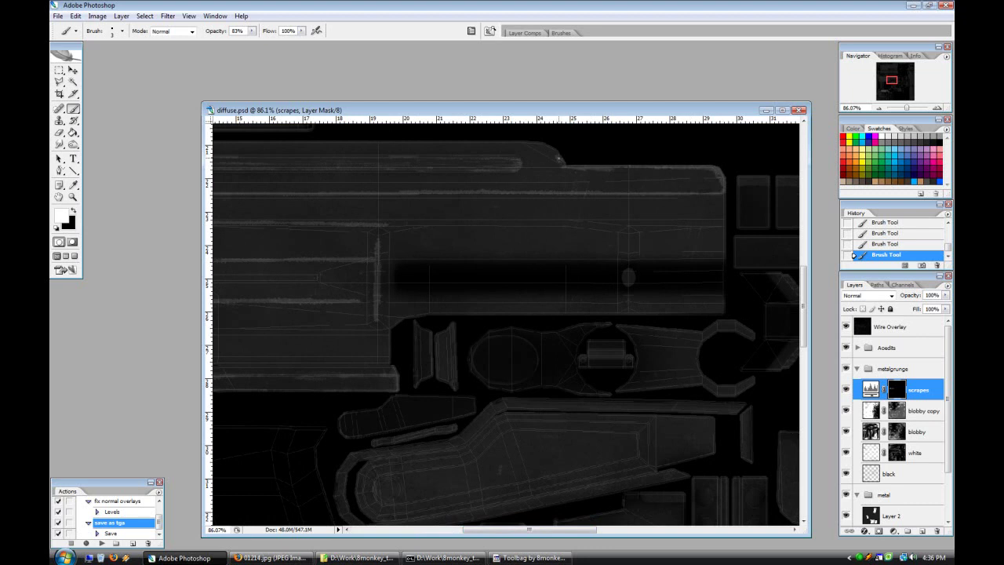
{"action": "scroll", "coordinate": [434, 407], "scroll_direction": "up", "scroll_amount": 2}
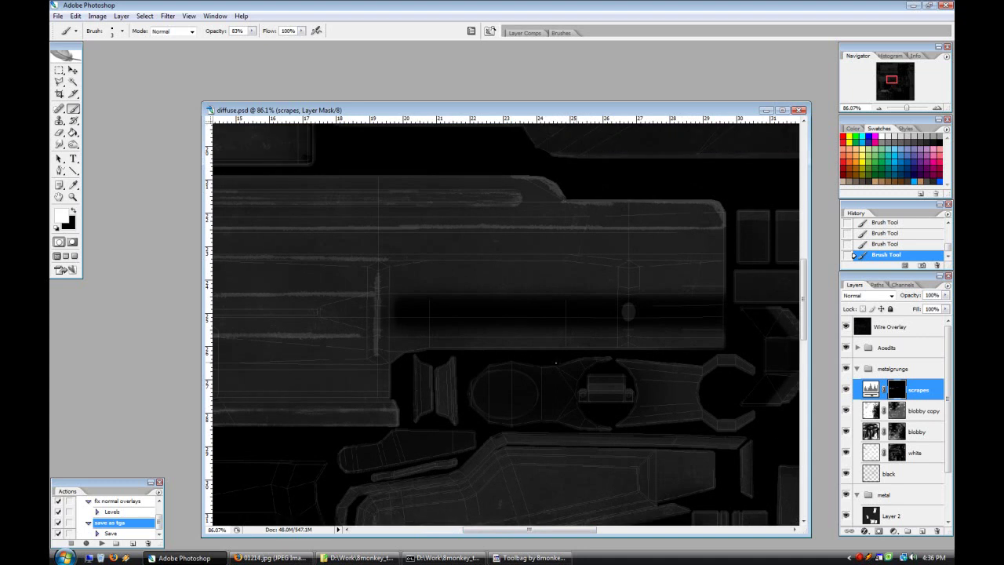
Step: Paint scrapes along the lower and vertical edges of the receiver's front end and along its long upper edge
{"action": "left_click_drag", "start_coordinate": [704, 344], "coordinate": [681, 347]}
{"action": "left_click_drag", "start_coordinate": [723, 283], "coordinate": [723, 252]}
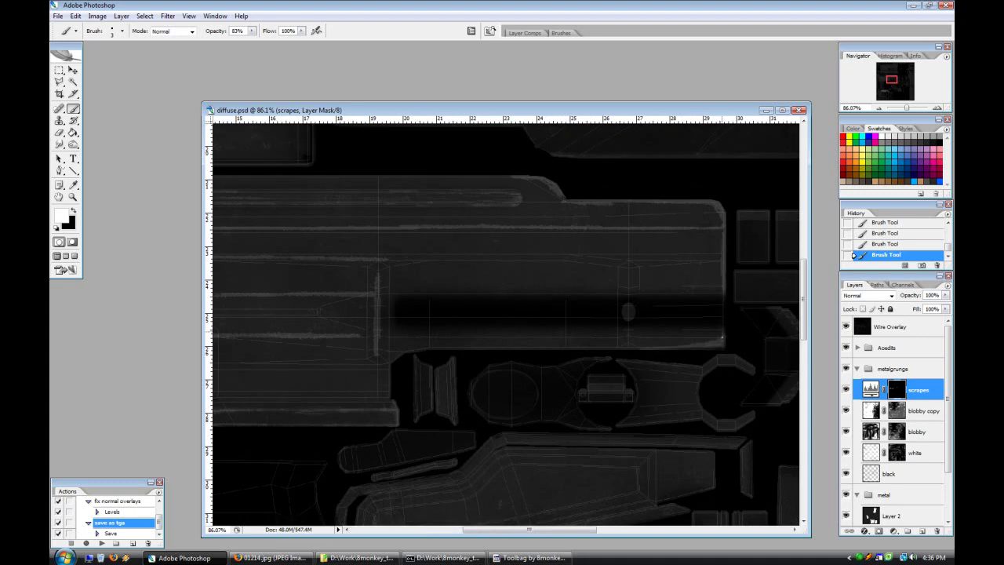
{"action": "scroll", "coordinate": [589, 413], "scroll_direction": "left", "scroll_amount": 4}
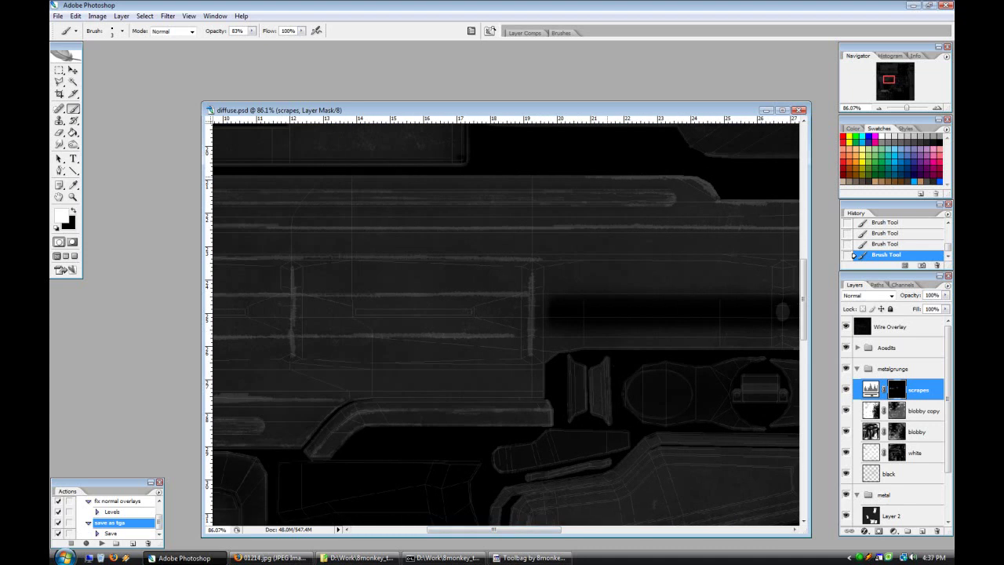
{"action": "left_click_drag", "start_coordinate": [561, 177], "coordinate": [330, 176]}
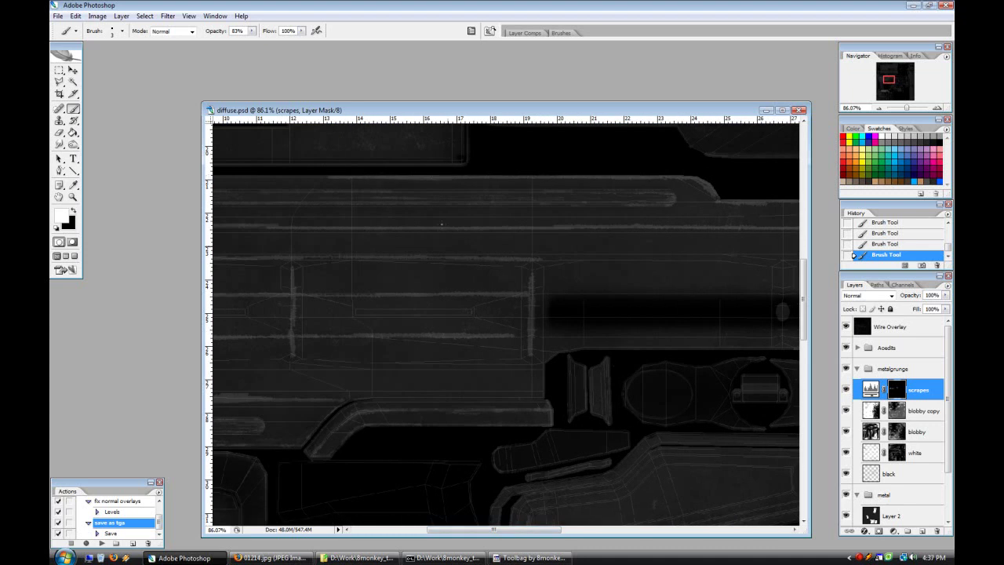
{"action": "scroll", "coordinate": [430, 175], "scroll_direction": "left", "scroll_amount": 3}
{"action": "left_click_drag", "start_coordinate": [430, 176], "coordinate": [326, 176]}
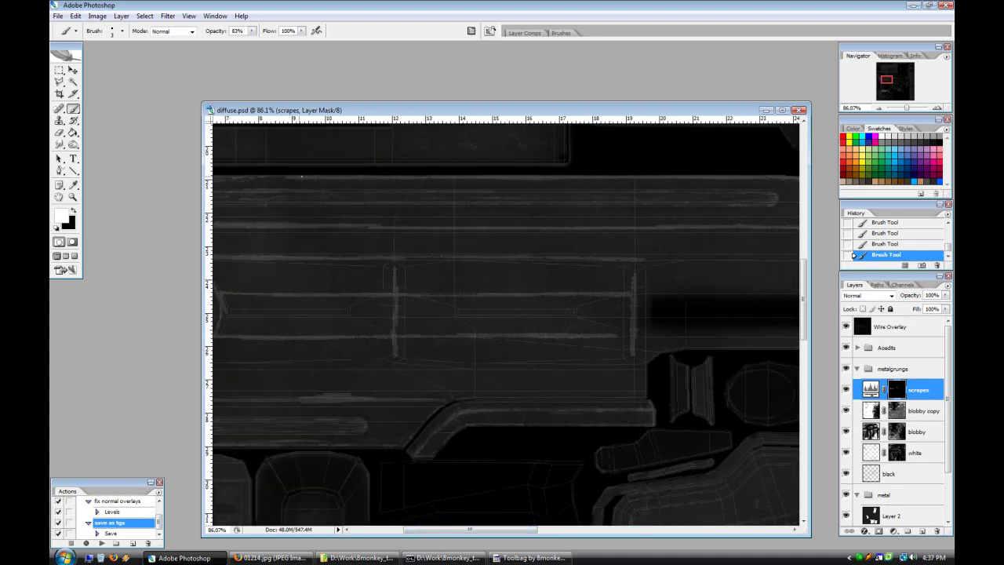
Step: Switch the brush colour to black and hide the Wire Overlay layer
{"action": "left_click", "coordinate": [74, 211]}
{"action": "left_click", "coordinate": [845, 326]}
{"action": "left_click_drag", "start_coordinate": [473, 531], "coordinate": [427, 532]}
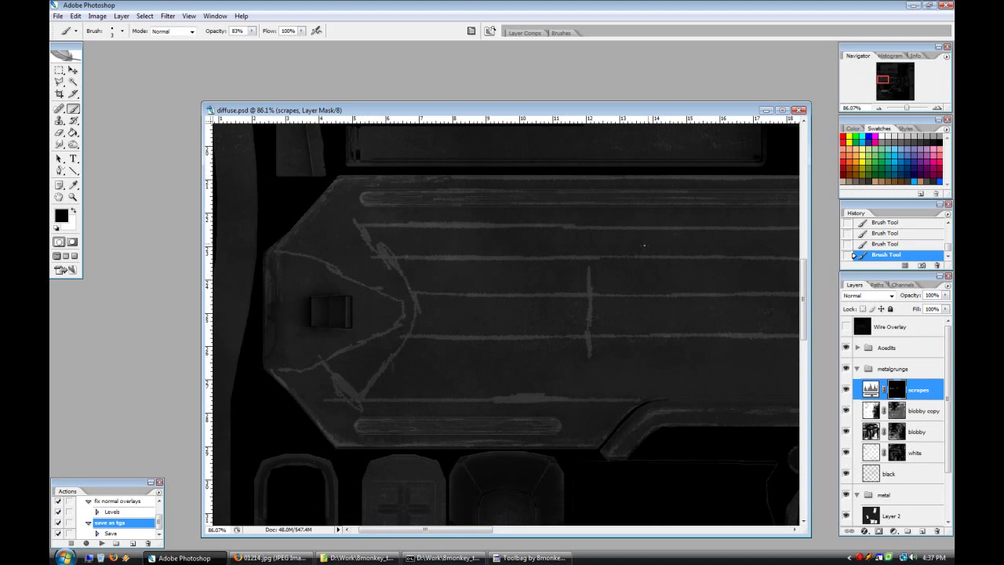
Step: Switch to Toolbag, reload the diffuse map and inspect the scrapes on the receiver
{"action": "left_click", "coordinate": [530, 557]}
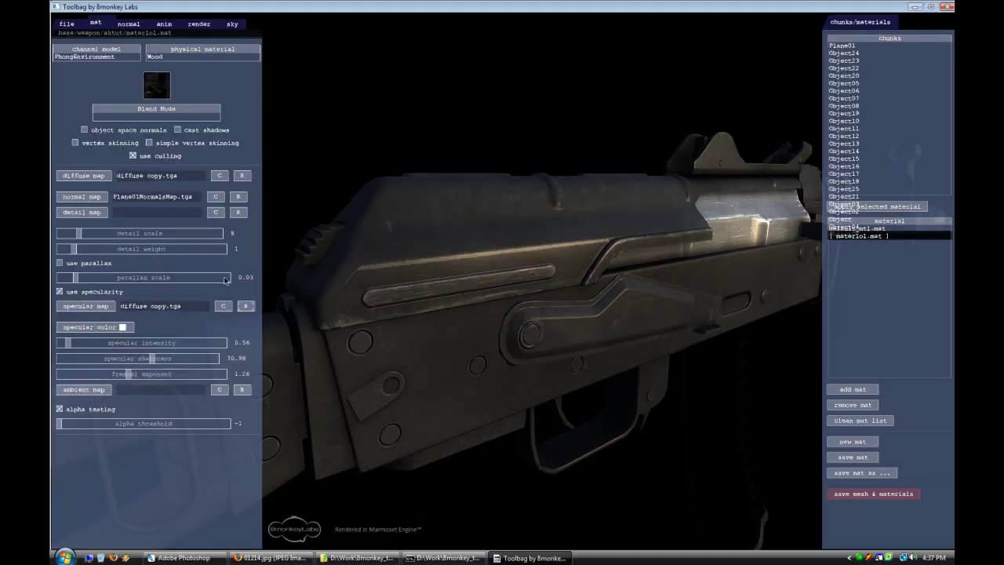
{"action": "left_click", "coordinate": [244, 176]}
{"action": "left_click_drag", "start_coordinate": [550, 332], "coordinate": [558, 362]}
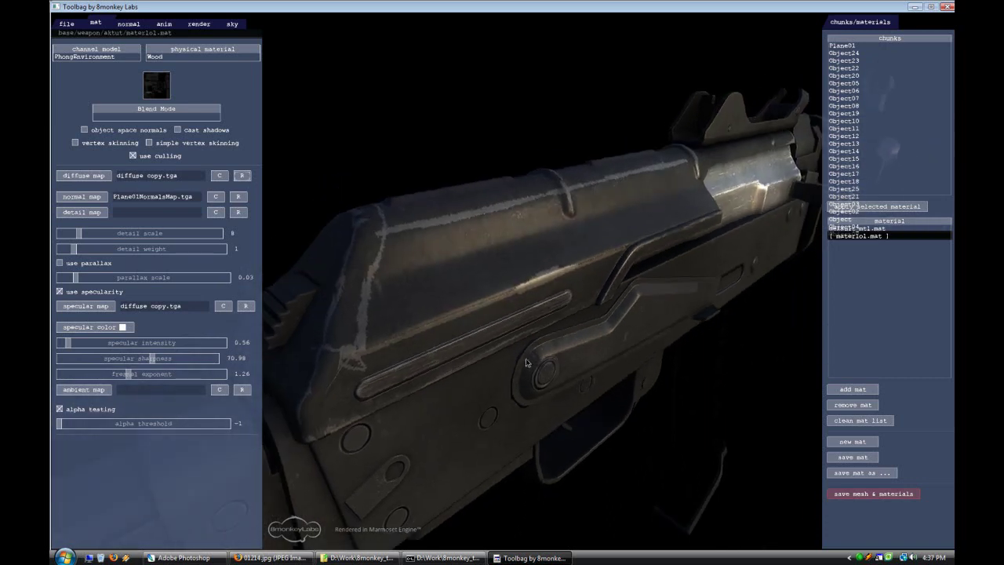
Step: In Photoshop, undo the last stroke and break up the receiver's upper-edge scrapes in black at 48% brush opacity
{"action": "left_click", "coordinate": [207, 558]}
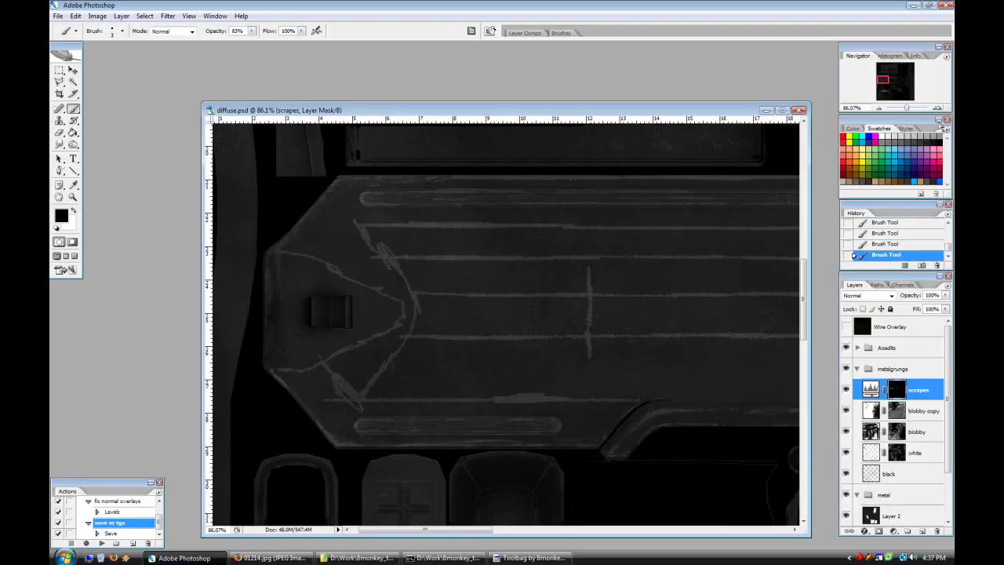
{"action": "left_click", "coordinate": [936, 108]}
{"action": "scroll", "coordinate": [705, 313], "scroll_direction": "up", "scroll_amount": 1}
{"action": "left_click_drag", "start_coordinate": [440, 530], "coordinate": [448, 531]}
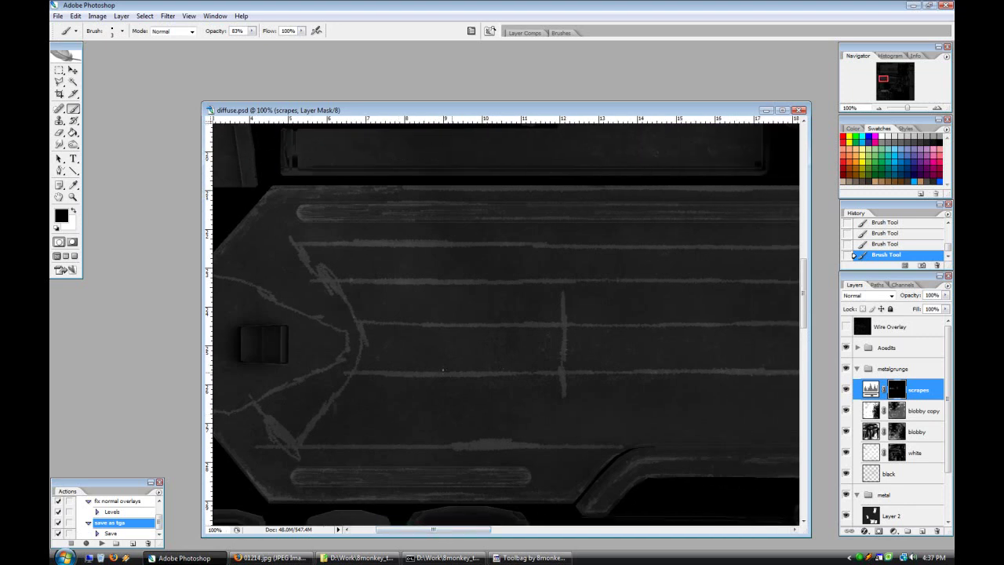
{"action": "scroll", "coordinate": [384, 392], "scroll_direction": "up", "scroll_amount": 3}
{"action": "left_click_drag", "start_coordinate": [407, 534], "coordinate": [433, 534]}
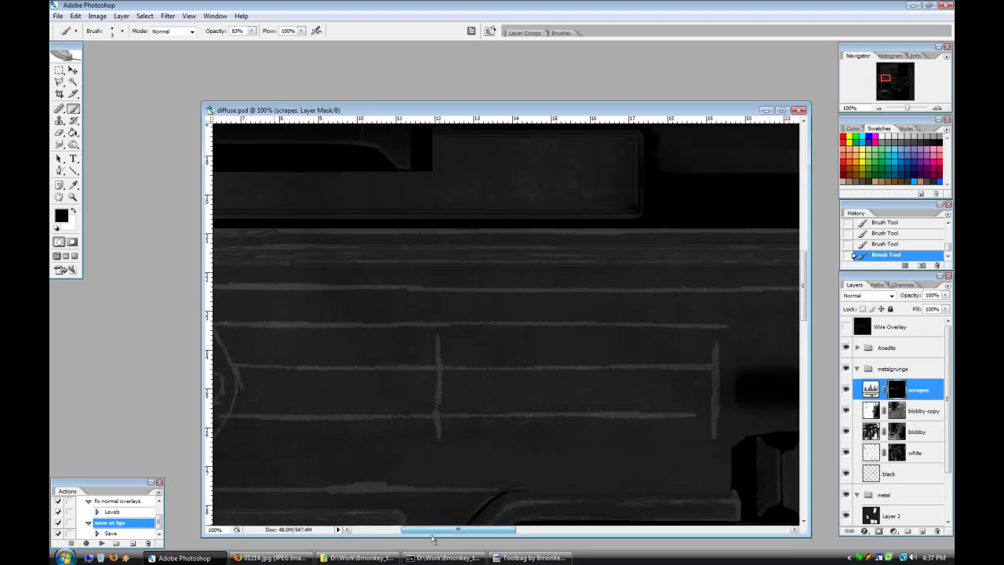
{"action": "left_click", "coordinate": [883, 244]}
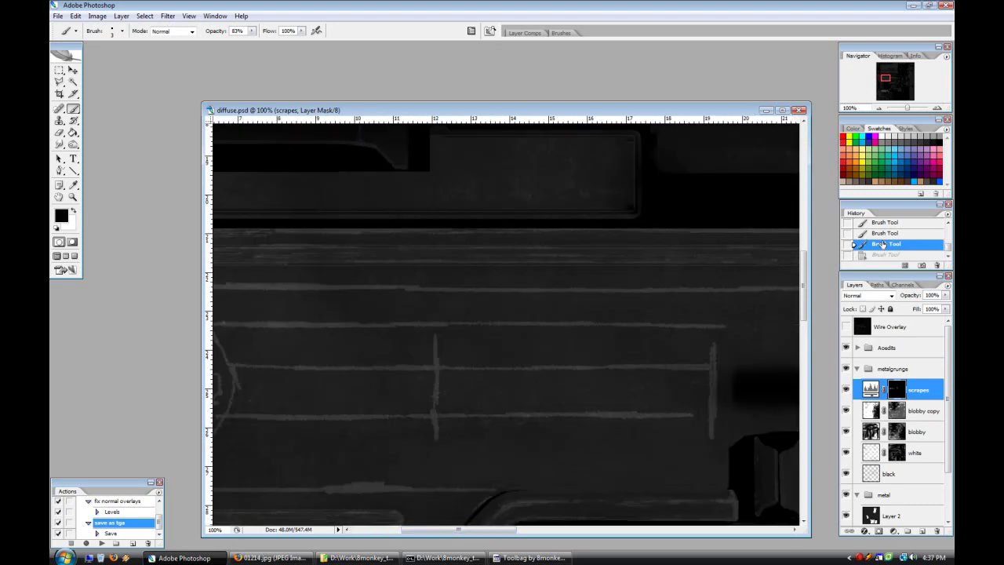
{"action": "key", "text": "4"}
{"action": "key", "text": "8"}
{"action": "left_click_drag", "start_coordinate": [391, 233], "coordinate": [261, 235]}
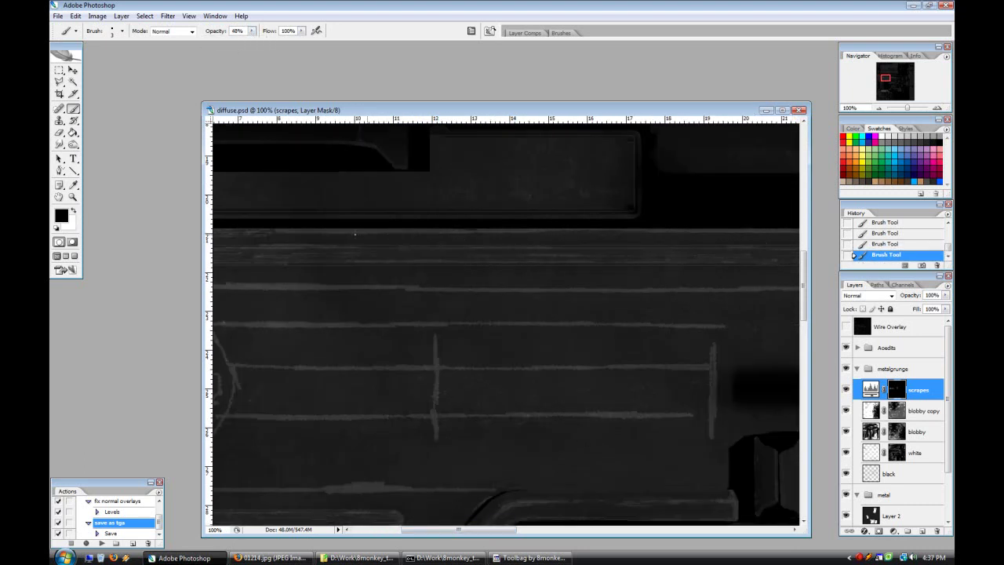
{"action": "left_click_drag", "start_coordinate": [459, 529], "coordinate": [516, 529]}
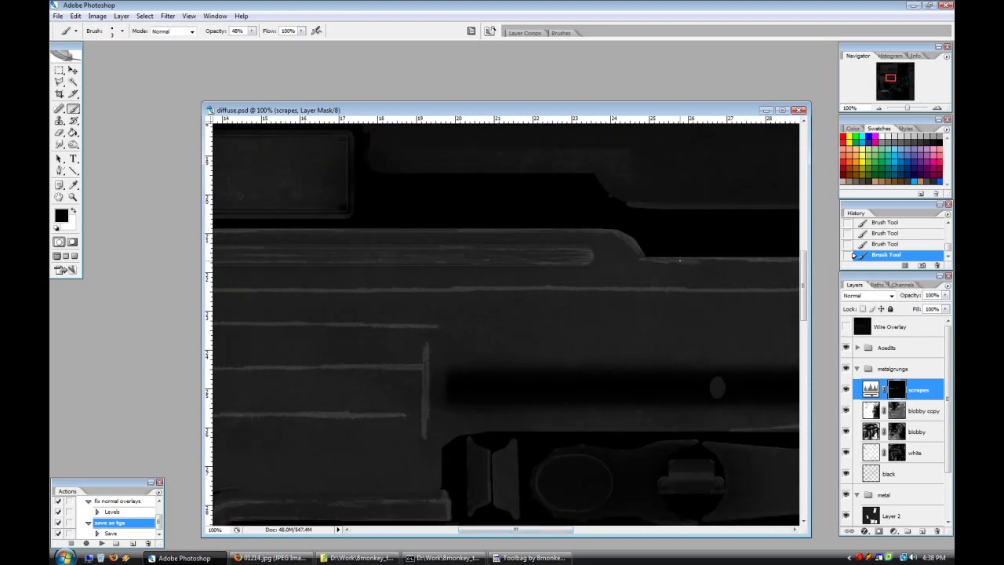
{"action": "left_click_drag", "start_coordinate": [515, 530], "coordinate": [550, 529]}
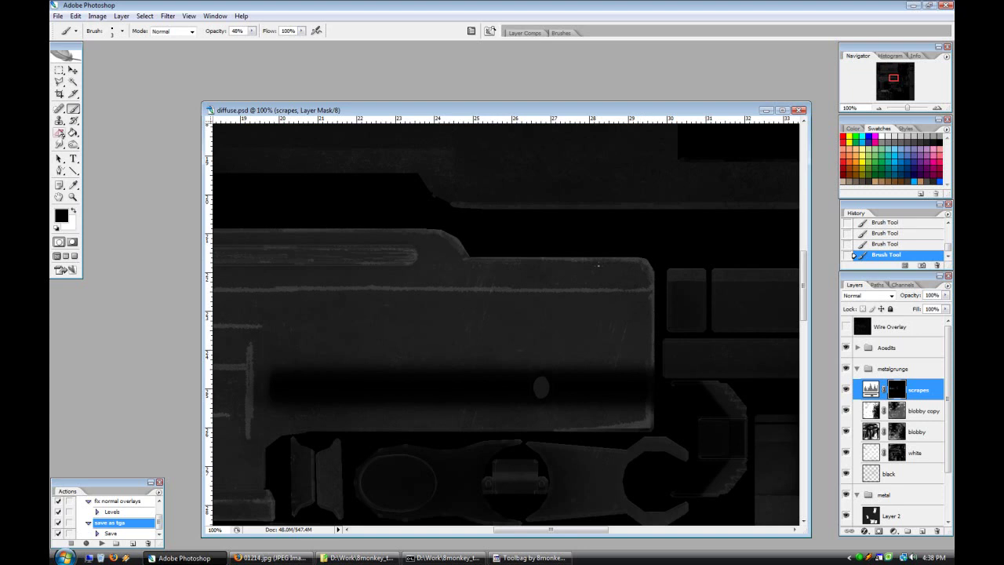
Step: Thin the scrapes from the receiver's front end to its rear with a 1 px black brush at 100% opacity
{"action": "left_click", "coordinate": [122, 30]}
{"action": "double_click", "coordinate": [450, 501]}
{"action": "left_click_drag", "start_coordinate": [252, 32], "coordinate": [313, 49]}
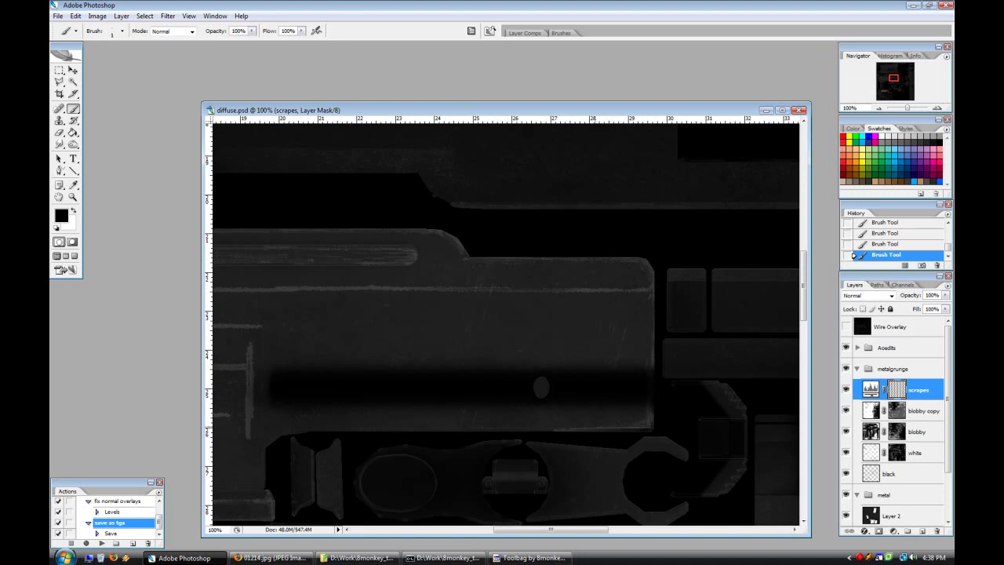
{"action": "left_click_drag", "start_coordinate": [578, 529], "coordinate": [462, 529]}
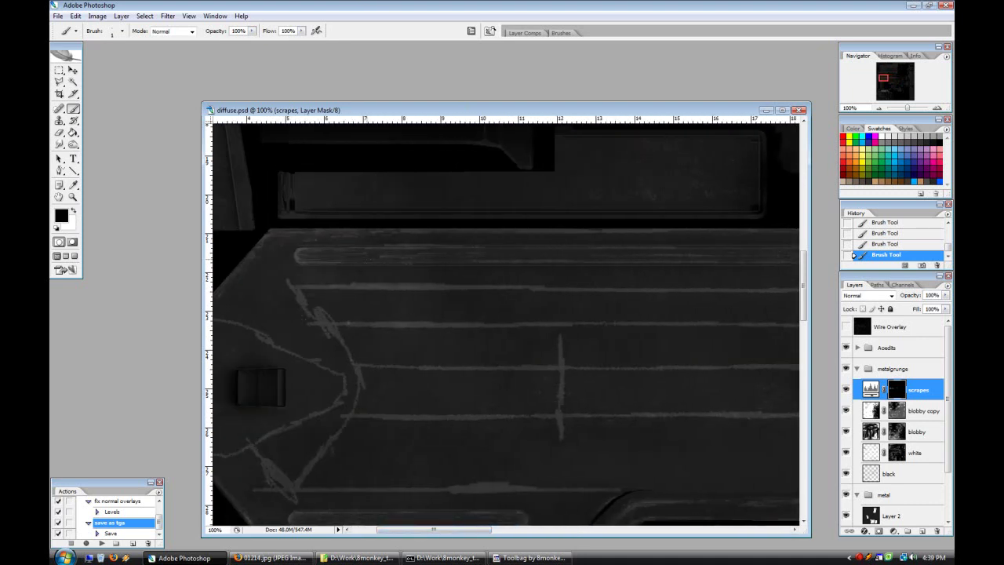
Step: Paint a dense patch of white scrapes with a 3 px brush where the curved edges meet at the receiver's rear
{"action": "left_click", "coordinate": [74, 210]}
{"action": "left_click", "coordinate": [118, 31]}
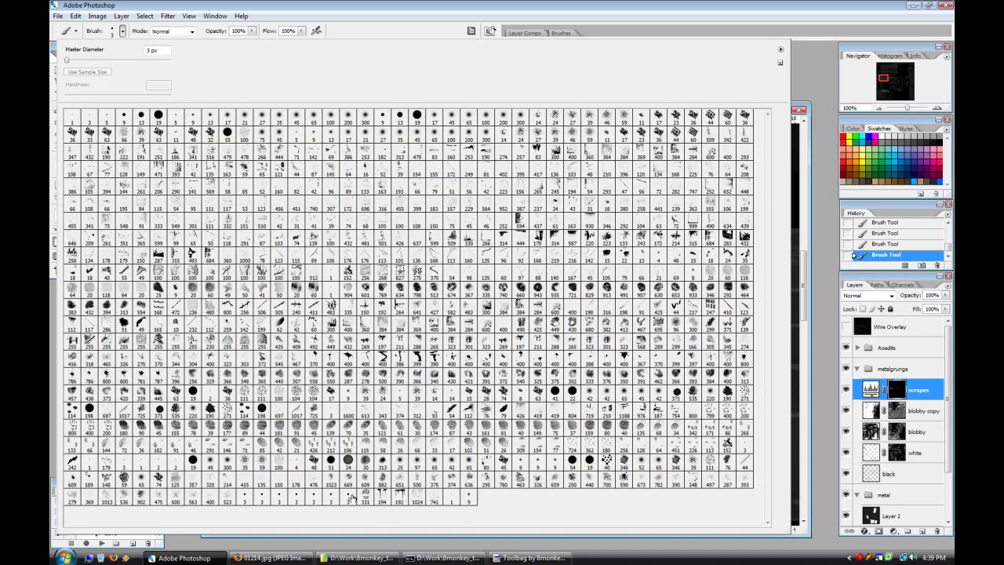
{"action": "double_click", "coordinate": [352, 496]}
{"action": "mouse_move", "coordinate": [385, 369]}
{"action": "left_mouse_down"}
{"action": "mouse_move", "coordinate": [362, 387]}
{"action": "mouse_move", "coordinate": [370, 410]}
{"action": "mouse_move", "coordinate": [443, 402]}
{"action": "mouse_move", "coordinate": [379, 400]}
{"action": "mouse_move", "coordinate": [403, 387]}
{"action": "mouse_move", "coordinate": [392, 387]}
{"action": "mouse_move", "coordinate": [355, 410]}
{"action": "mouse_move", "coordinate": [368, 384]}
{"action": "mouse_move", "coordinate": [343, 409]}
{"action": "left_mouse_up"}
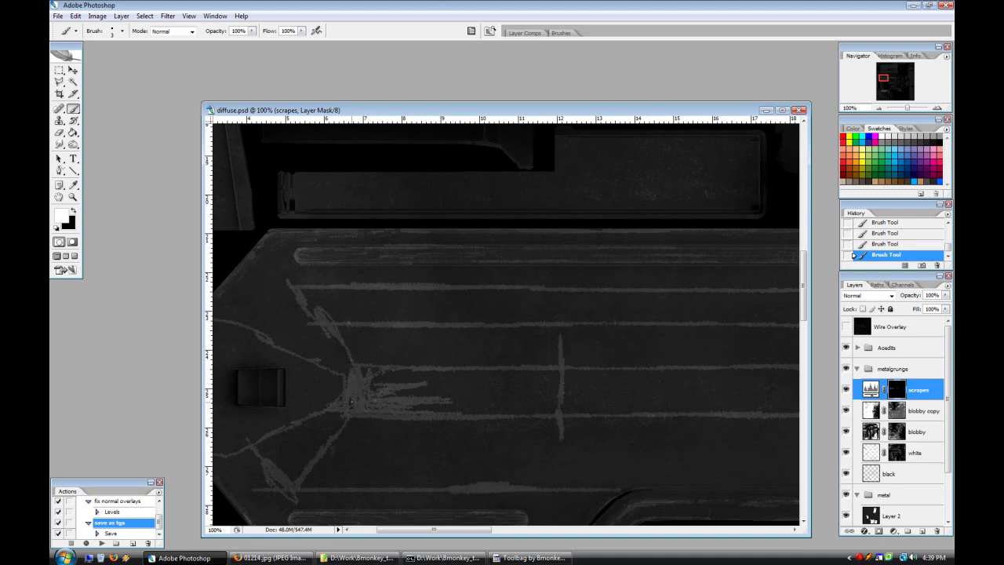
{"action": "mouse_move", "coordinate": [350, 366]}
{"action": "left_mouse_down"}
{"action": "mouse_move", "coordinate": [326, 364]}
{"action": "mouse_move", "coordinate": [384, 368]}
{"action": "mouse_move", "coordinate": [371, 375]}
{"action": "left_mouse_up"}
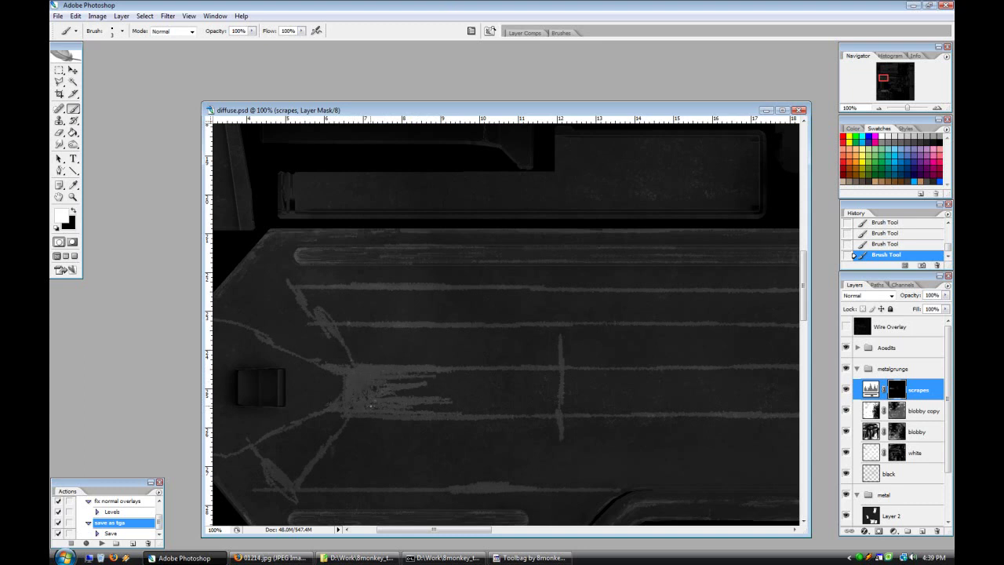
{"action": "mouse_move", "coordinate": [378, 422]}
{"action": "left_mouse_down"}
{"action": "mouse_move", "coordinate": [347, 429]}
{"action": "mouse_move", "coordinate": [342, 445]}
{"action": "mouse_move", "coordinate": [302, 467]}
{"action": "mouse_move", "coordinate": [333, 415]}
{"action": "left_mouse_up"}
Step: Try to fill the two angled corner faces at the receiver's rear with white using a soft 21 px brush
{"action": "left_click", "coordinate": [122, 31]}
{"action": "double_click", "coordinate": [302, 114]}
{"action": "mouse_move", "coordinate": [281, 457]}
{"action": "left_mouse_down"}
{"action": "mouse_move", "coordinate": [299, 441]}
{"action": "mouse_move", "coordinate": [268, 454]}
{"action": "mouse_move", "coordinate": [256, 446]}
{"action": "mouse_move", "coordinate": [299, 448]}
{"action": "mouse_move", "coordinate": [377, 533]}
{"action": "mouse_move", "coordinate": [415, 408]}
{"action": "left_mouse_up"}
{"action": "mouse_move", "coordinate": [408, 406]}
{"action": "left_mouse_down"}
{"action": "mouse_move", "coordinate": [382, 453]}
{"action": "mouse_move", "coordinate": [367, 424]}
{"action": "mouse_move", "coordinate": [323, 410]}
{"action": "mouse_move", "coordinate": [357, 421]}
{"action": "mouse_move", "coordinate": [420, 412]}
{"action": "left_mouse_up"}
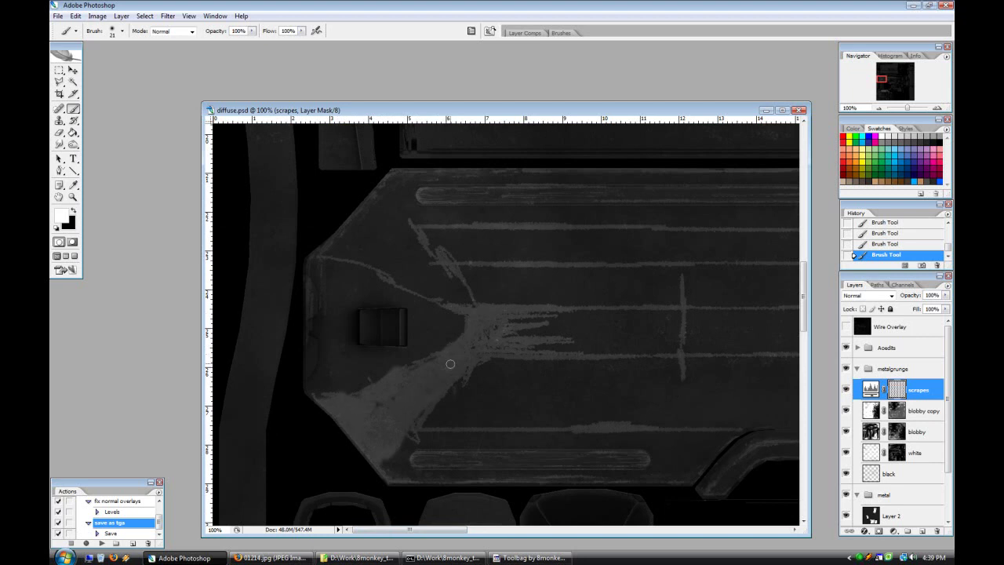
{"action": "scroll", "coordinate": [459, 343], "scroll_direction": "up", "scroll_amount": 3}
{"action": "mouse_move", "coordinate": [456, 339]}
{"action": "left_mouse_down"}
{"action": "mouse_move", "coordinate": [409, 262]}
{"action": "mouse_move", "coordinate": [391, 251]}
{"action": "mouse_move", "coordinate": [402, 290]}
{"action": "mouse_move", "coordinate": [345, 302]}
{"action": "mouse_move", "coordinate": [427, 334]}
{"action": "mouse_move", "coordinate": [377, 255]}
{"action": "mouse_move", "coordinate": [329, 297]}
{"action": "left_mouse_up"}
{"action": "left_click_drag", "start_coordinate": [465, 349], "coordinate": [460, 328]}
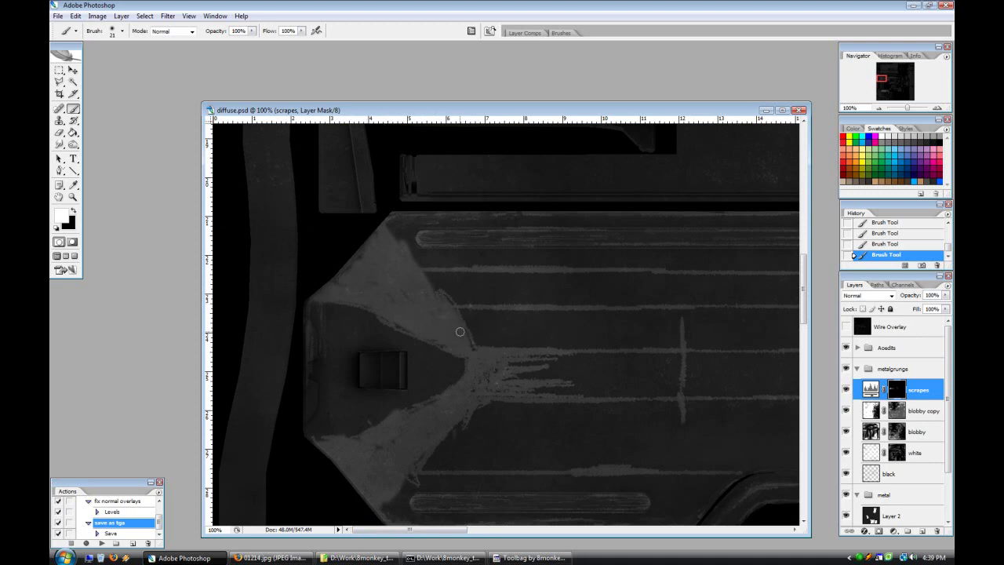
Step: Save the texture as TGA, reload the specular map in Toolbag and inspect the filled rear corners on the model
{"action": "left_click", "coordinate": [101, 543]}
{"action": "left_click", "coordinate": [529, 558]}
{"action": "left_click", "coordinate": [247, 306]}
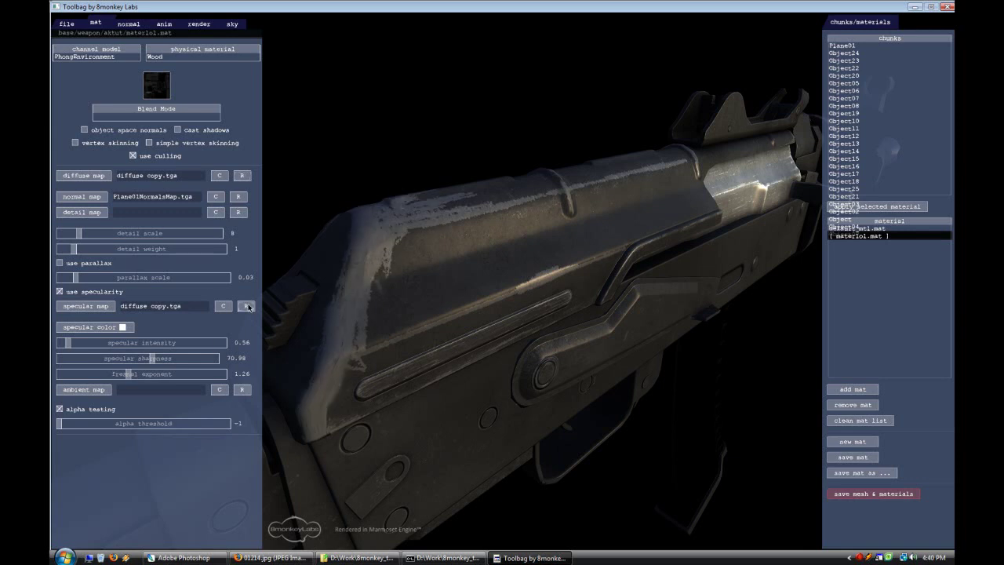
{"action": "left_click_drag", "start_coordinate": [633, 437], "coordinate": [571, 438]}
{"action": "key", "text": "Tab"}
Step: In Photoshop, try to break up the filled upper rear corner with small black strokes at 85% brush opacity
{"action": "left_click", "coordinate": [179, 558]}
{"action": "left_click", "coordinate": [113, 31]}
{"action": "left_click", "coordinate": [287, 499]}
{"action": "left_click", "coordinate": [242, 17]}
{"action": "mouse_move", "coordinate": [367, 297]}
{"action": "left_mouse_down"}
{"action": "mouse_move", "coordinate": [323, 300]}
{"action": "mouse_move", "coordinate": [354, 289]}
{"action": "mouse_move", "coordinate": [392, 292]}
{"action": "mouse_move", "coordinate": [398, 246]}
{"action": "mouse_move", "coordinate": [411, 247]}
{"action": "mouse_move", "coordinate": [385, 238]}
{"action": "mouse_move", "coordinate": [422, 288]}
{"action": "mouse_move", "coordinate": [463, 313]}
{"action": "mouse_move", "coordinate": [424, 267]}
{"action": "mouse_move", "coordinate": [419, 308]}
{"action": "mouse_move", "coordinate": [368, 280]}
{"action": "mouse_move", "coordinate": [381, 259]}
{"action": "mouse_move", "coordinate": [359, 283]}
{"action": "mouse_move", "coordinate": [356, 274]}
{"action": "mouse_move", "coordinate": [328, 274]}
{"action": "left_mouse_up"}
{"action": "left_click_drag", "start_coordinate": [251, 31], "coordinate": [243, 37]}
{"action": "mouse_move", "coordinate": [384, 242]}
{"action": "left_mouse_down"}
{"action": "mouse_move", "coordinate": [366, 274]}
{"action": "mouse_move", "coordinate": [331, 290]}
{"action": "left_mouse_up"}
{"action": "mouse_move", "coordinate": [382, 229]}
{"action": "left_mouse_down"}
{"action": "mouse_move", "coordinate": [390, 273]}
{"action": "mouse_move", "coordinate": [377, 245]}
{"action": "left_mouse_up"}
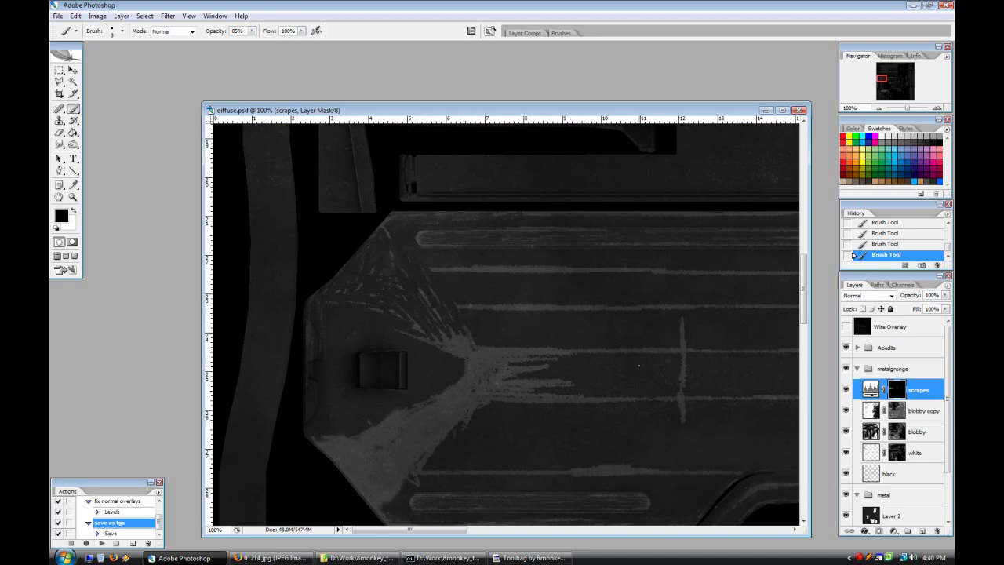
Step: Step back through the history to the state before the rear corner faces were filled
{"action": "scroll", "coordinate": [911, 254], "scroll_direction": "up", "scroll_amount": 4}
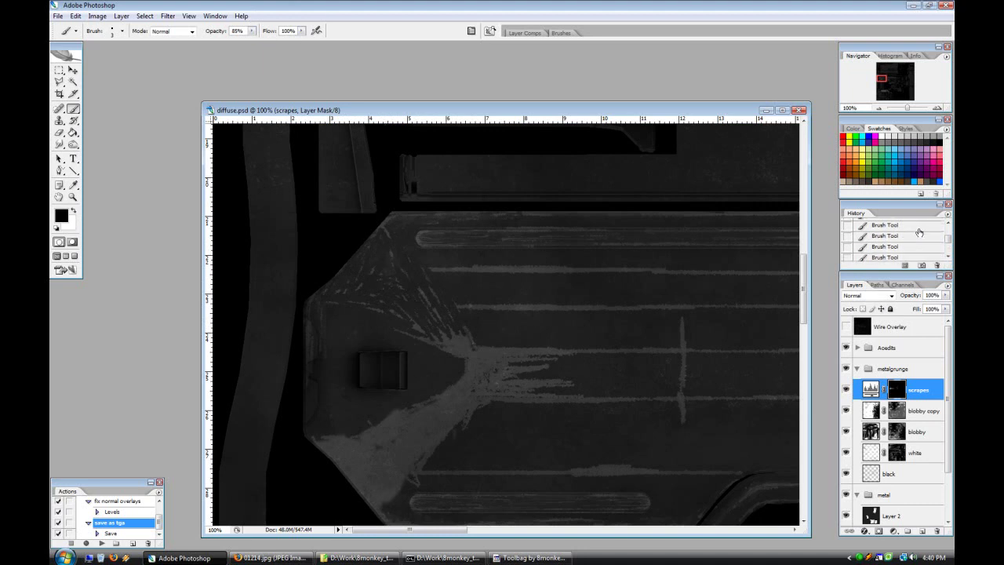
{"action": "left_click", "coordinate": [902, 237]}
{"action": "left_click", "coordinate": [891, 247]}
{"action": "left_click", "coordinate": [889, 258]}
{"action": "scroll", "coordinate": [884, 257], "scroll_direction": "down", "scroll_amount": 1}
{"action": "left_click", "coordinate": [883, 247]}
{"action": "left_click", "coordinate": [882, 257]}
{"action": "left_click", "coordinate": [882, 246]}
{"action": "left_click", "coordinate": [882, 257]}
{"action": "scroll", "coordinate": [882, 256], "scroll_direction": "down", "scroll_amount": 1}
{"action": "left_click", "coordinate": [883, 247]}
{"action": "left_click", "coordinate": [883, 236]}
{"action": "left_click", "coordinate": [882, 226]}
Step: Break up the dense rear scrapes with a 1 px black brush at 100% opacity and a 343 px speckle brush
{"action": "left_click", "coordinate": [116, 35]}
{"action": "double_click", "coordinate": [457, 502]}
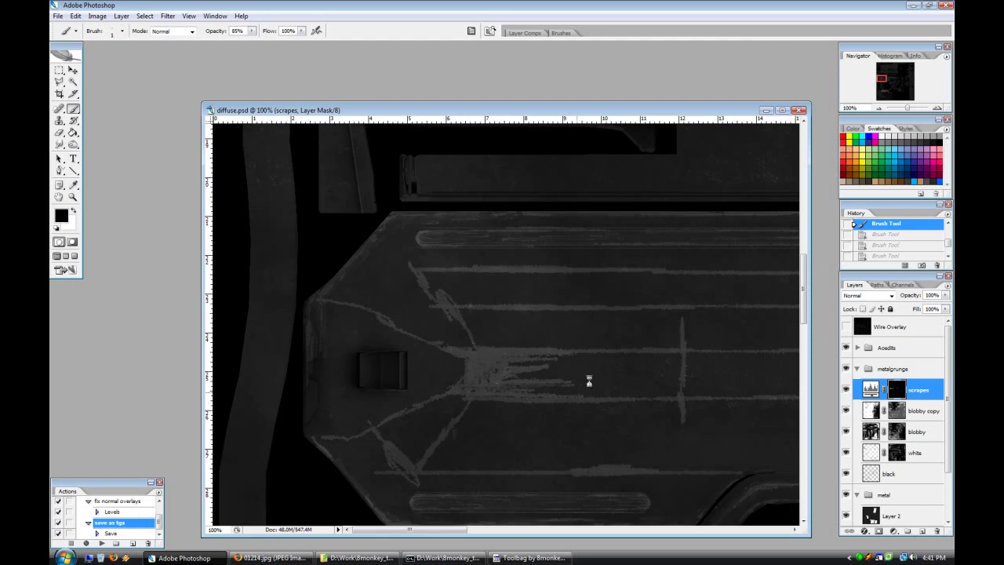
{"action": "left_click", "coordinate": [450, 557]}
{"action": "left_click", "coordinate": [453, 558]}
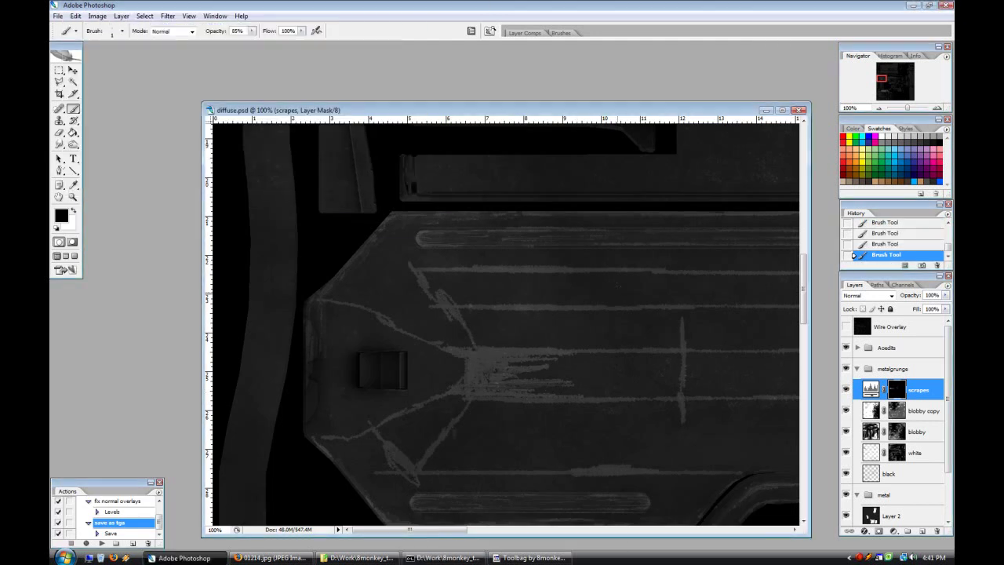
{"action": "left_click_drag", "start_coordinate": [251, 31], "coordinate": [263, 46]}
{"action": "left_click", "coordinate": [123, 31]}
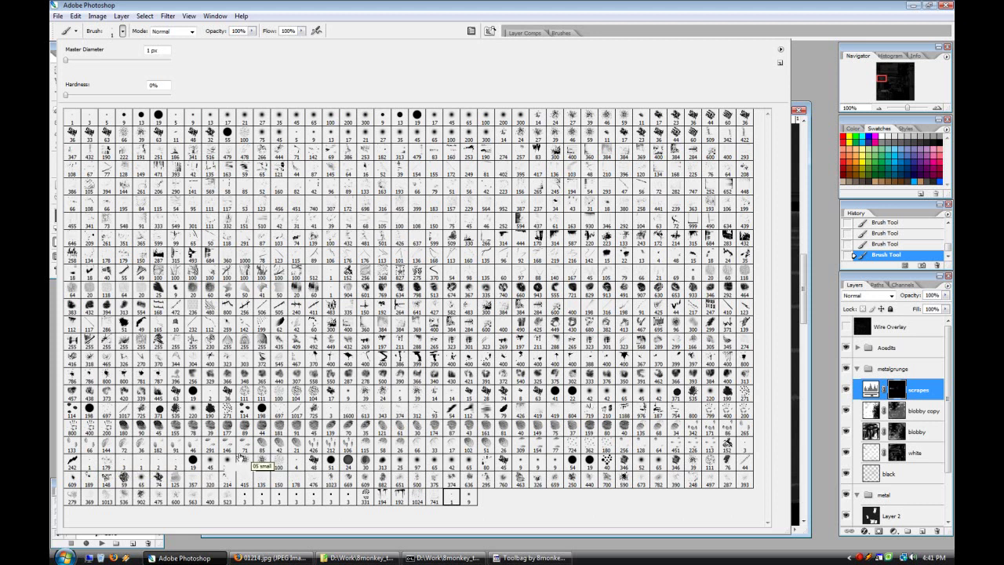
{"action": "double_click", "coordinate": [379, 411]}
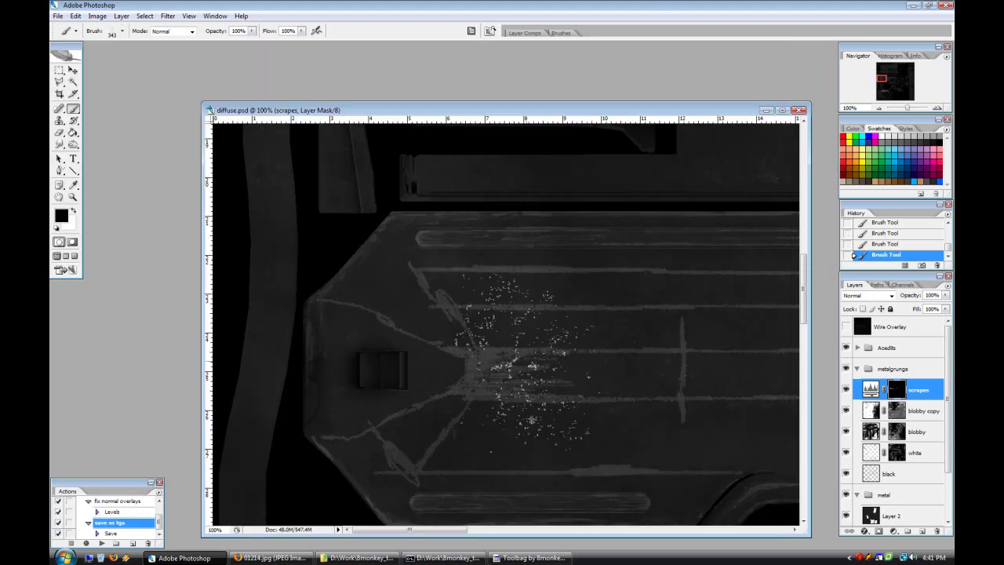
Step: Erase fine spots in the dense rear scrapes at 300% zoom with a 1 px eraser
{"action": "left_click", "coordinate": [59, 133]}
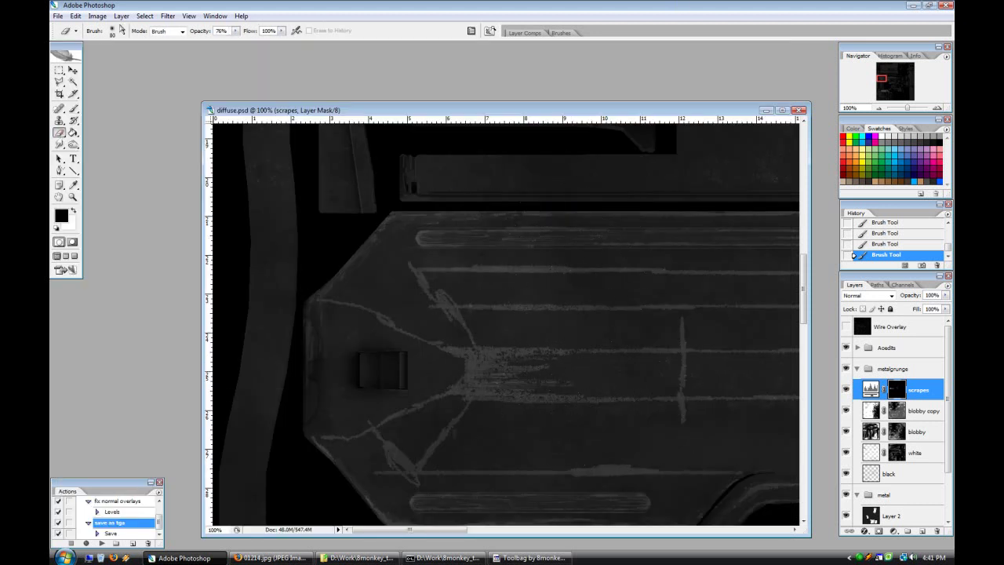
{"action": "left_click", "coordinate": [122, 32]}
{"action": "left_click", "coordinate": [663, 19]}
{"action": "key", "text": "ctrl+plus"}
{"action": "key", "text": "ctrl+plus"}
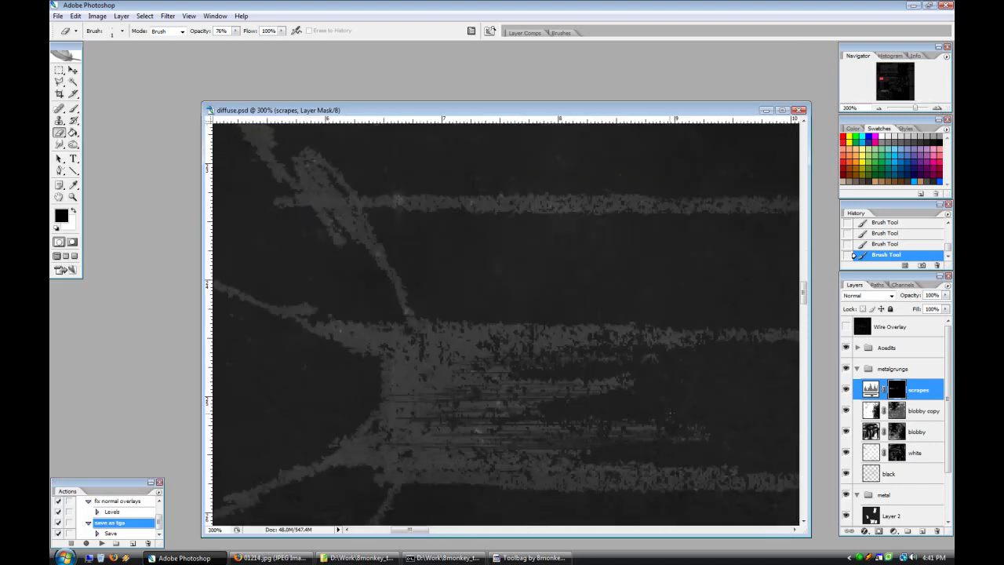
{"action": "scroll", "coordinate": [506, 324], "scroll_direction": "down", "scroll_amount": 3}
{"action": "left_click", "coordinate": [479, 361]}
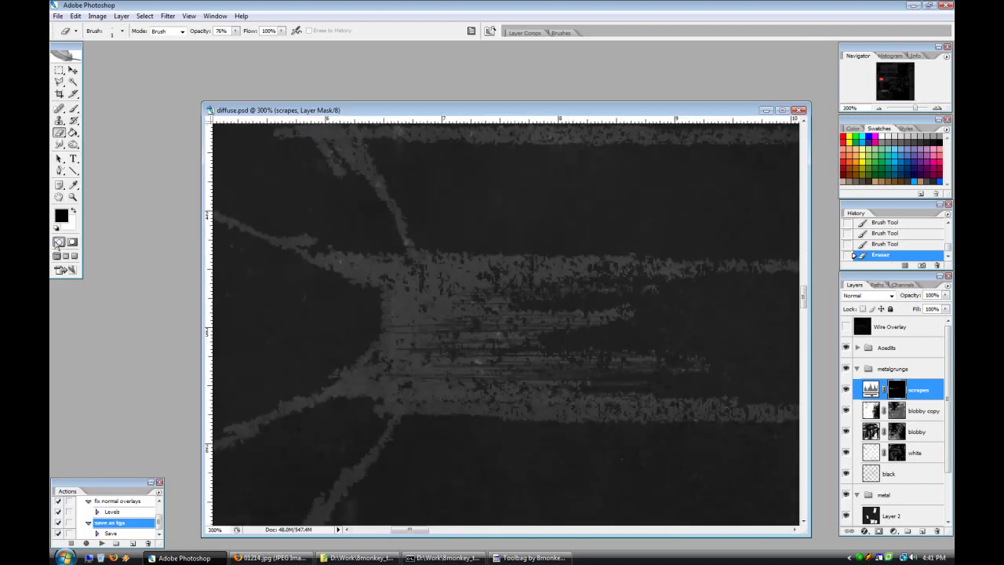
{"action": "left_click", "coordinate": [72, 210]}
{"action": "left_click_drag", "start_coordinate": [236, 33], "coordinate": [325, 6]}
Step: Paint fine white 1 px streaks along the lower line of the rear scrape patch and touch up in black
{"action": "key", "text": "b"}
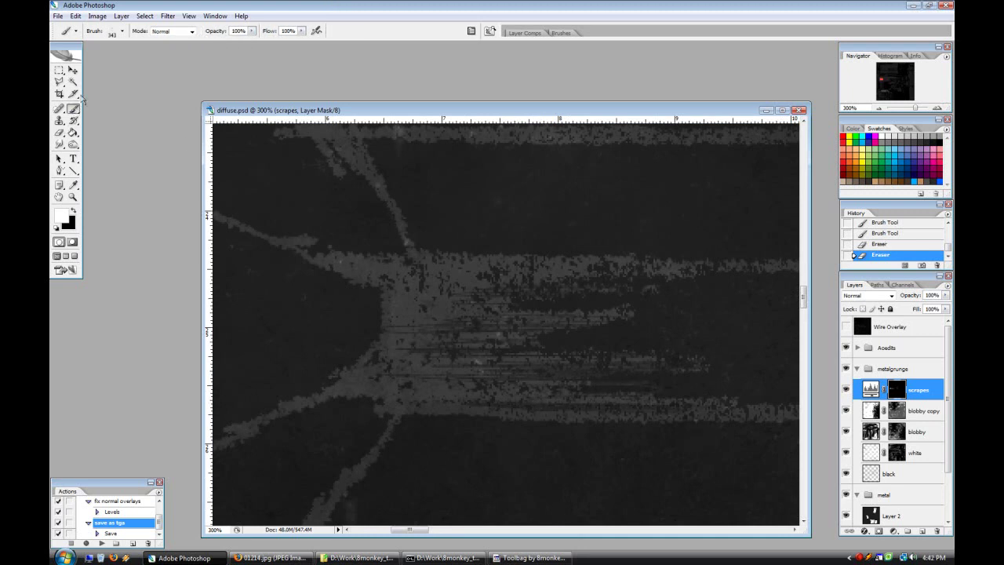
{"action": "right_click", "coordinate": [486, 495]}
{"action": "left_click", "coordinate": [511, 5]}
{"action": "mouse_move", "coordinate": [467, 433]}
{"action": "left_mouse_down"}
{"action": "mouse_move", "coordinate": [553, 422]}
{"action": "mouse_move", "coordinate": [508, 422]}
{"action": "mouse_move", "coordinate": [637, 421]}
{"action": "left_mouse_up"}
{"action": "left_click", "coordinate": [72, 210]}
{"action": "left_click_drag", "start_coordinate": [425, 530], "coordinate": [447, 530]}
{"action": "key", "text": "ctrl+minus"}
{"action": "key", "text": "ctrl+minus"}
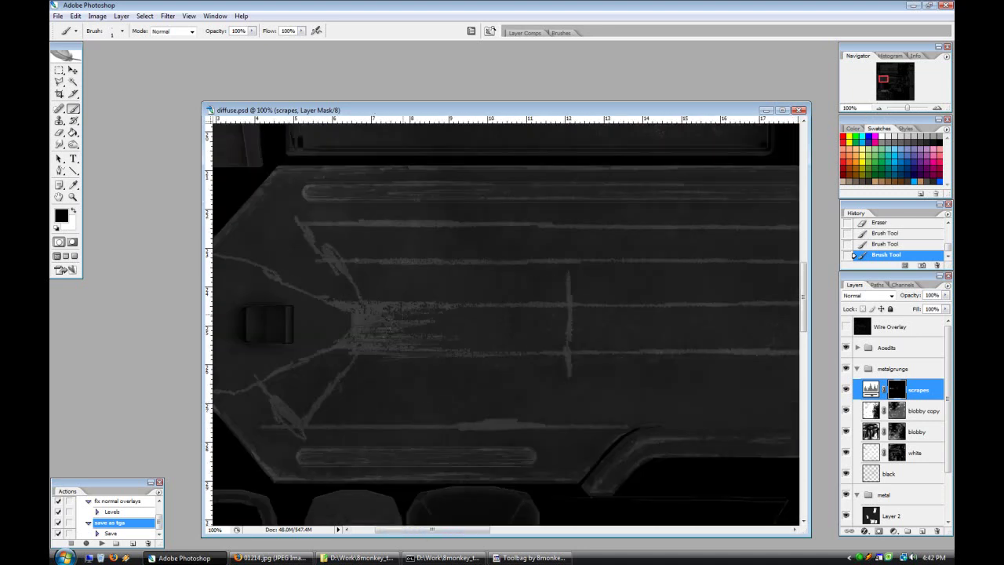
Step: Thin the rear scrape patch and its adjoining lines with a 3 px black brush, lowering its opacity to 80%
{"action": "right_click", "coordinate": [392, 503]}
{"action": "left_click", "coordinate": [348, 497]}
{"action": "left_click", "coordinate": [510, 6]}
{"action": "left_click_drag", "start_coordinate": [533, 354], "coordinate": [539, 361]}
{"action": "left_click_drag", "start_coordinate": [410, 304], "coordinate": [395, 316]}
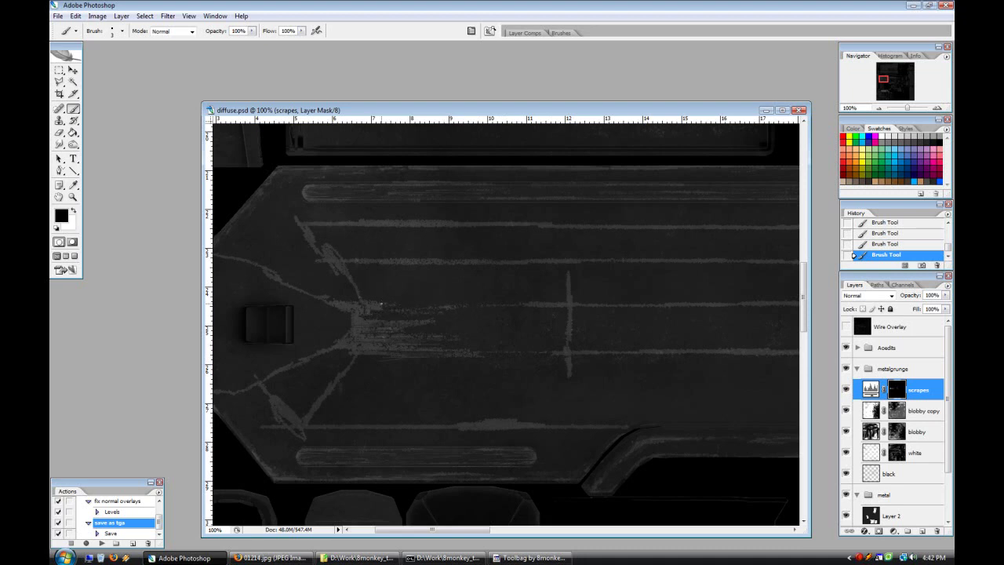
{"action": "left_click_drag", "start_coordinate": [397, 345], "coordinate": [389, 333]}
{"action": "left_click", "coordinate": [239, 31]}
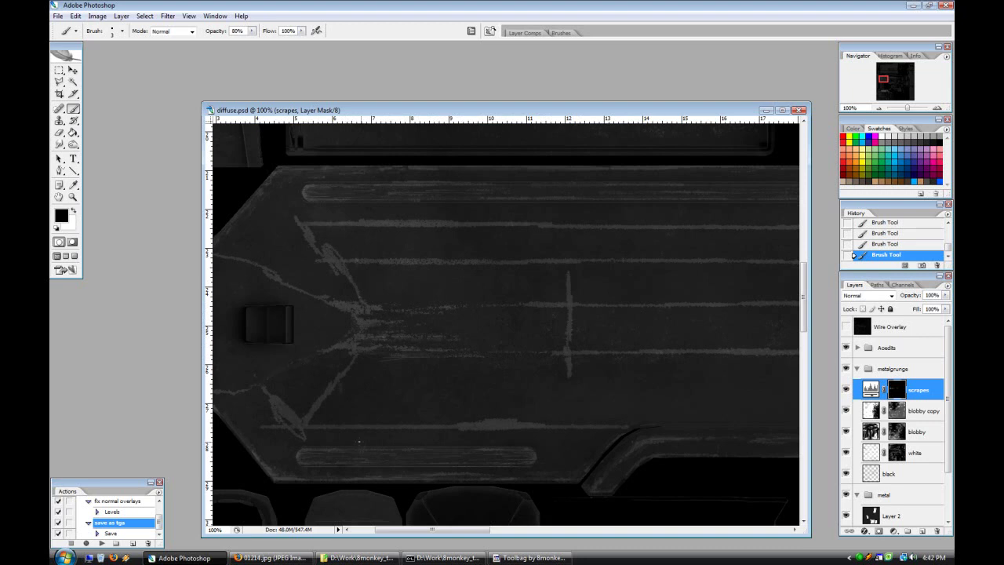
Step: Fade the thick patch on the lower scrape line with a black 44 px streak brush
{"action": "scroll", "coordinate": [344, 394], "scroll_direction": "left", "scroll_amount": 3}
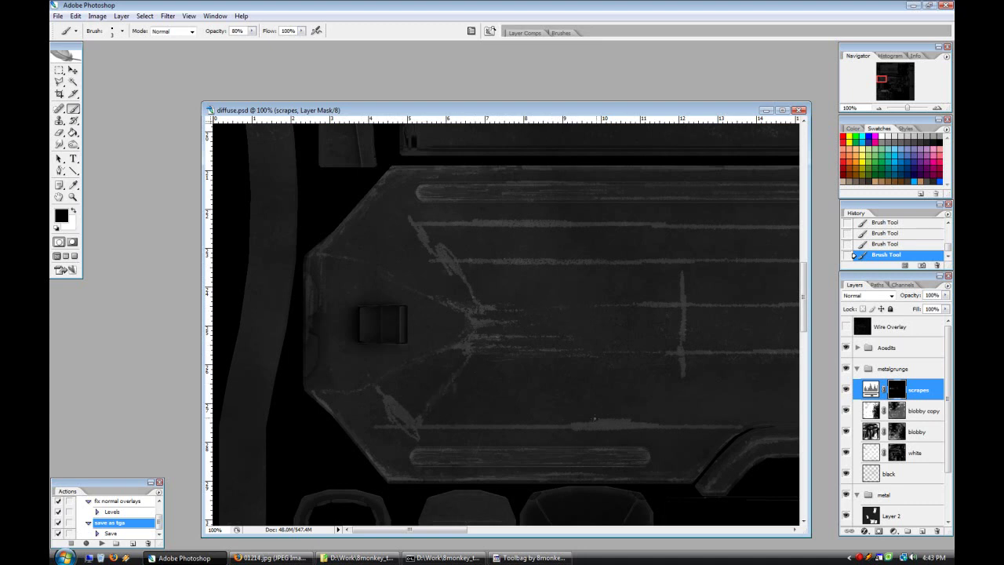
{"action": "left_click", "coordinate": [121, 30]}
{"action": "left_click", "coordinate": [458, 499]}
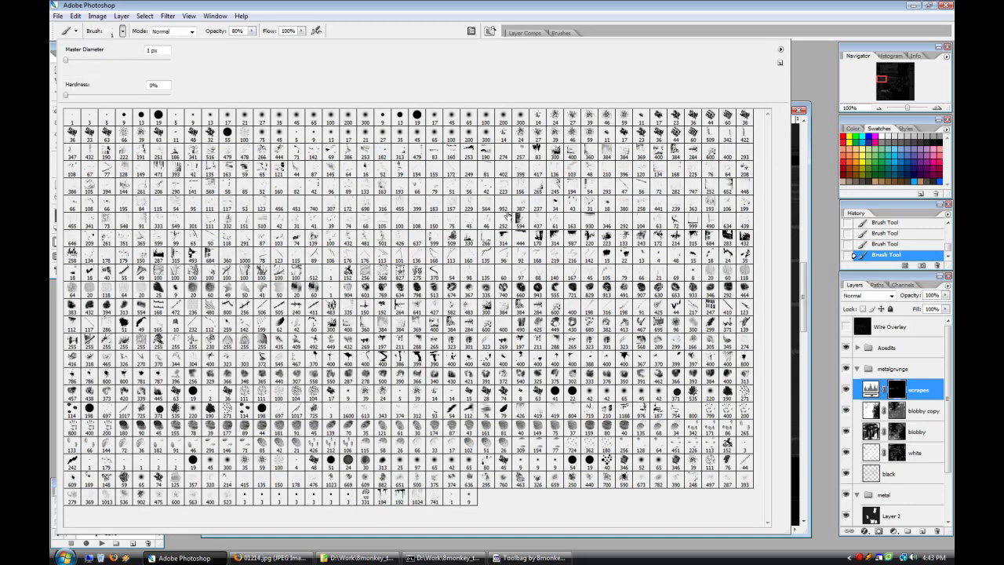
{"action": "double_click", "coordinate": [737, 454]}
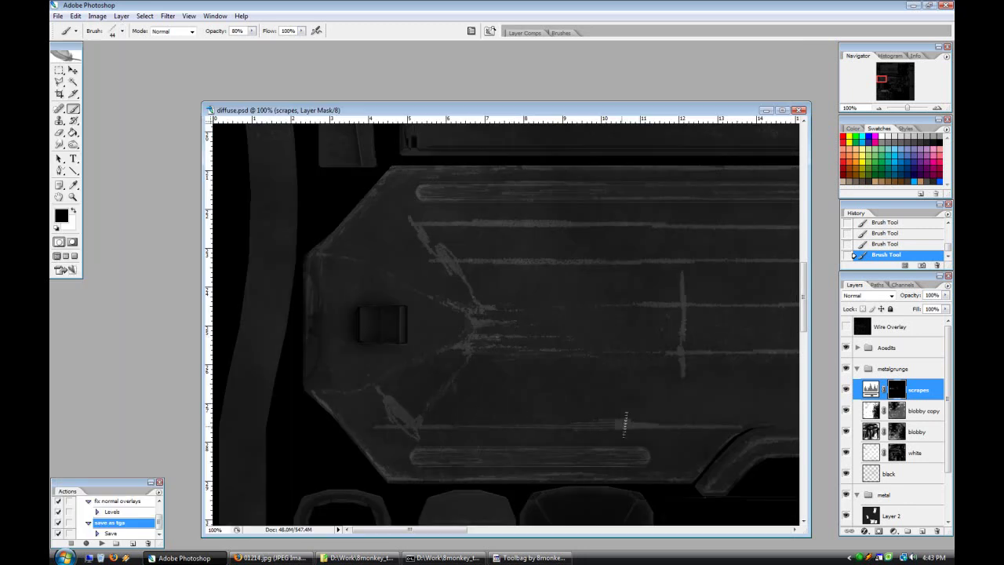
Step: Set the streak brush's scattering to 28% on both axes, size jitter to 18% and angle jitter to 3%
{"action": "left_click", "coordinate": [562, 33]}
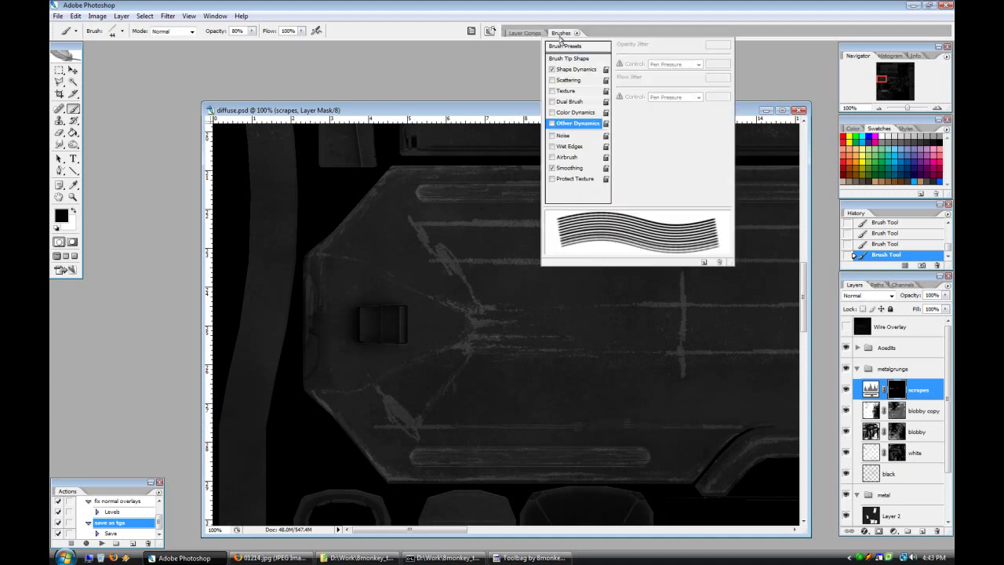
{"action": "left_click", "coordinate": [567, 70]}
{"action": "left_click", "coordinate": [575, 81]}
{"action": "mouse_move", "coordinate": [634, 56]}
{"action": "left_mouse_down"}
{"action": "mouse_move", "coordinate": [621, 53]}
{"action": "mouse_move", "coordinate": [623, 88]}
{"action": "left_mouse_up"}
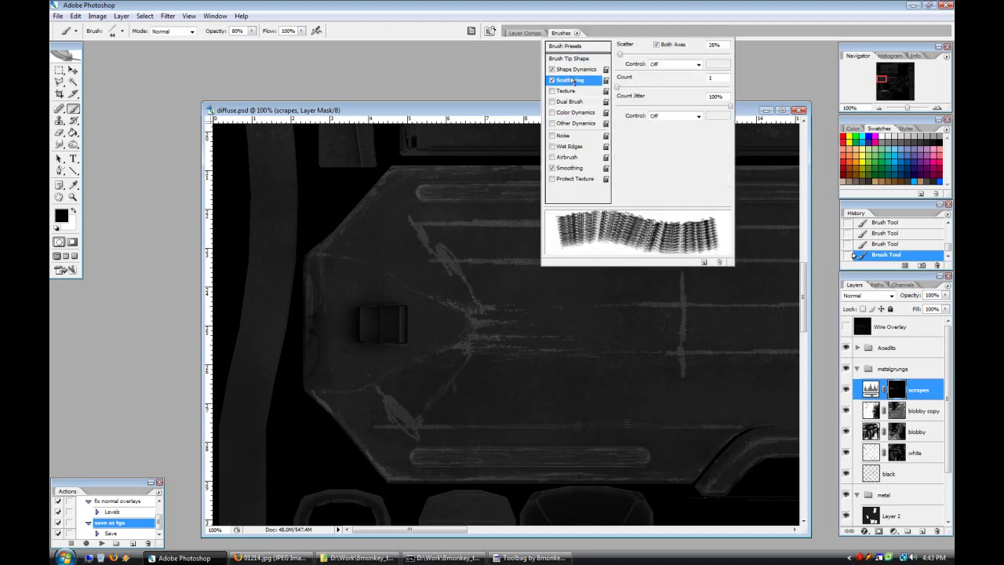
{"action": "left_click", "coordinate": [578, 70]}
{"action": "left_click_drag", "start_coordinate": [620, 56], "coordinate": [636, 56]}
{"action": "left_click_drag", "start_coordinate": [617, 124], "coordinate": [621, 125]}
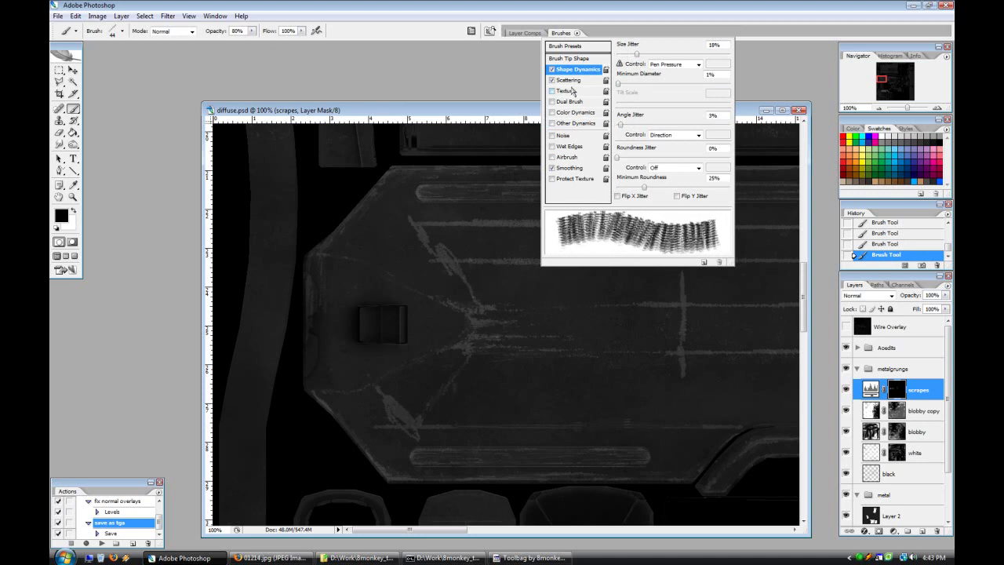
{"action": "left_click", "coordinate": [576, 123]}
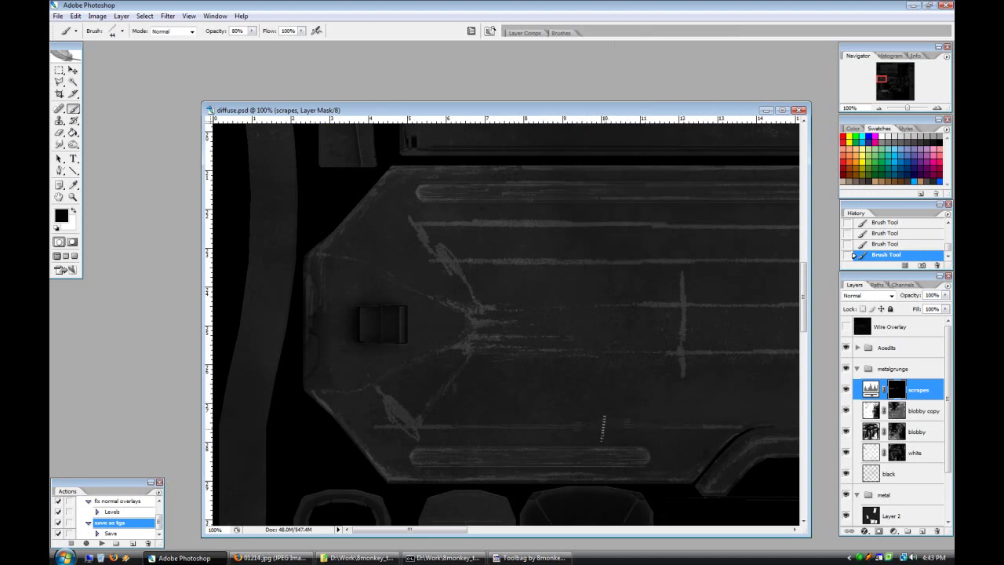
Step: Fade the vertical scrape and the long horizontal scrape lines in black with the streak brush, enlarging it to 50 px
{"action": "left_click_drag", "start_coordinate": [679, 342], "coordinate": [682, 318]}
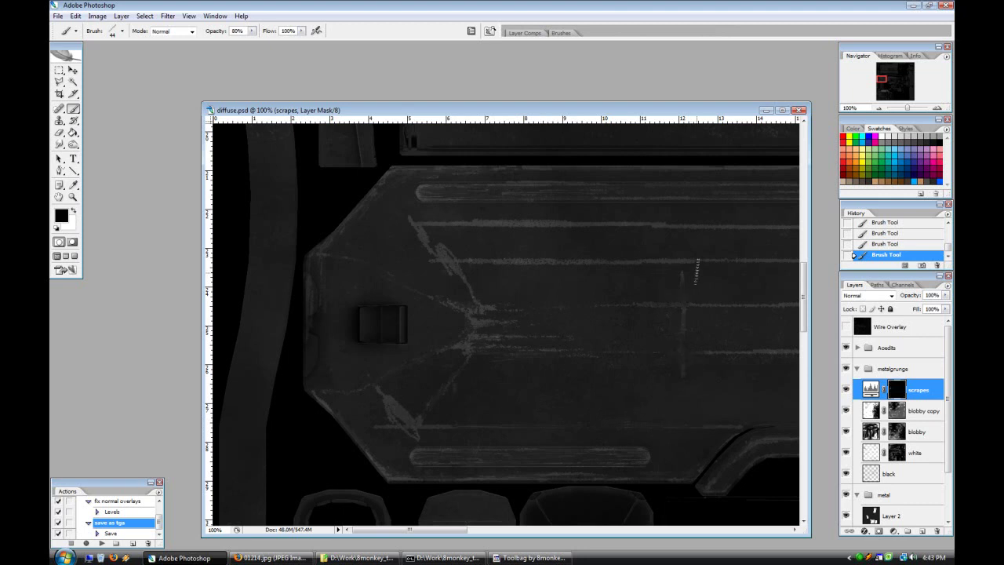
{"action": "left_click", "coordinate": [561, 33]}
{"action": "left_click", "coordinate": [573, 70]}
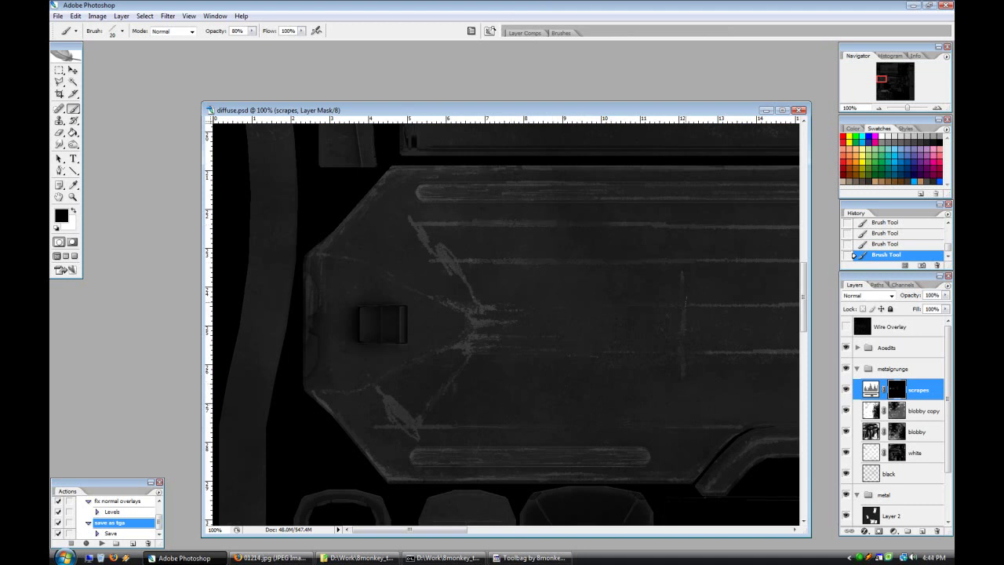
{"action": "key", "text": "bracketright"}
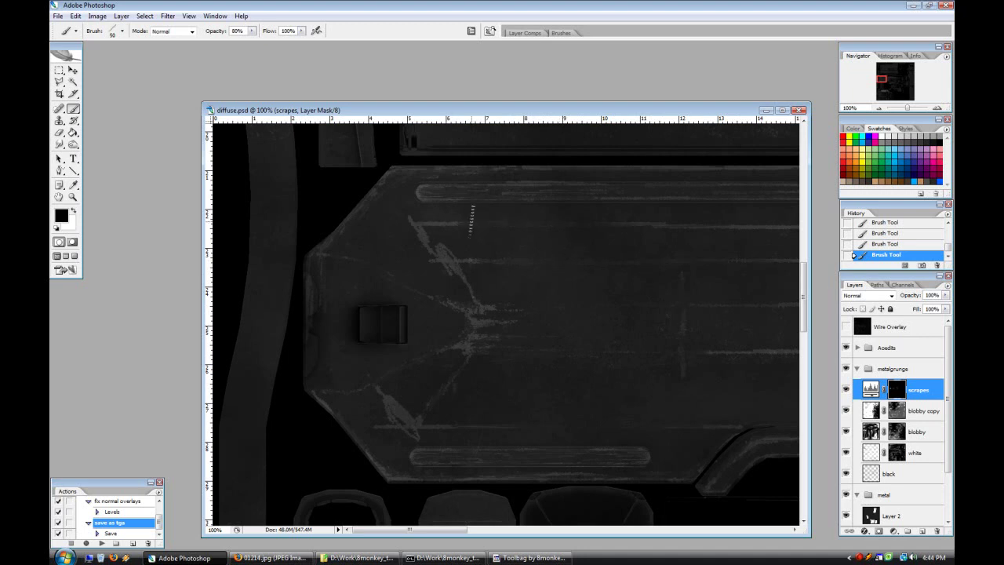
Step: Break up the lower rear scrape patch with a 3 px eraser, using black as the background color
{"action": "left_click", "coordinate": [114, 33]}
{"action": "left_click", "coordinate": [407, 493]}
{"action": "left_click", "coordinate": [448, 10]}
{"action": "left_click", "coordinate": [60, 133]}
{"action": "left_click", "coordinate": [123, 31]}
{"action": "left_click", "coordinate": [334, 501]}
{"action": "double_click", "coordinate": [346, 468]}
{"action": "left_click", "coordinate": [392, 392]}
{"action": "left_click", "coordinate": [74, 213]}
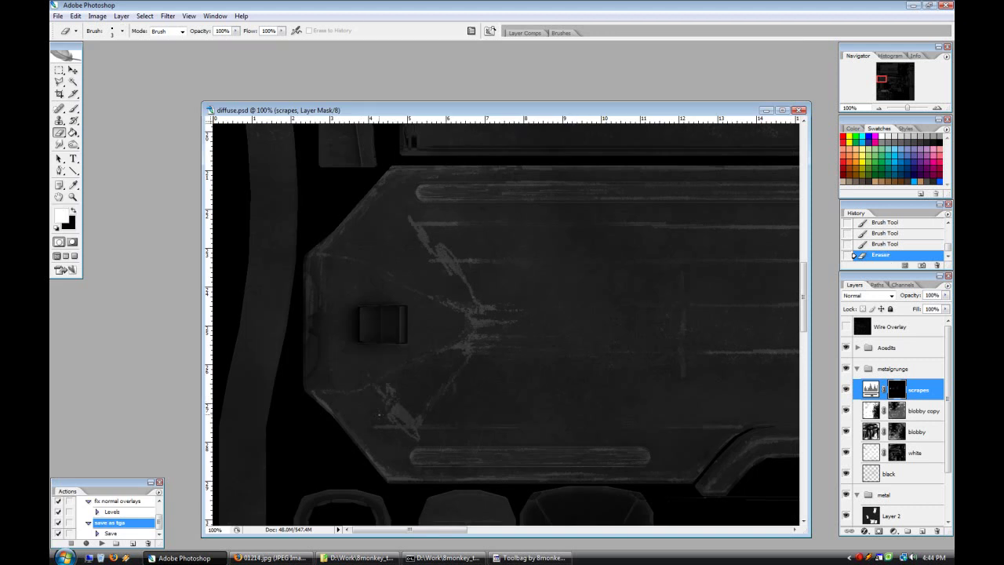
{"action": "left_click", "coordinate": [386, 429]}
{"action": "left_click", "coordinate": [370, 405]}
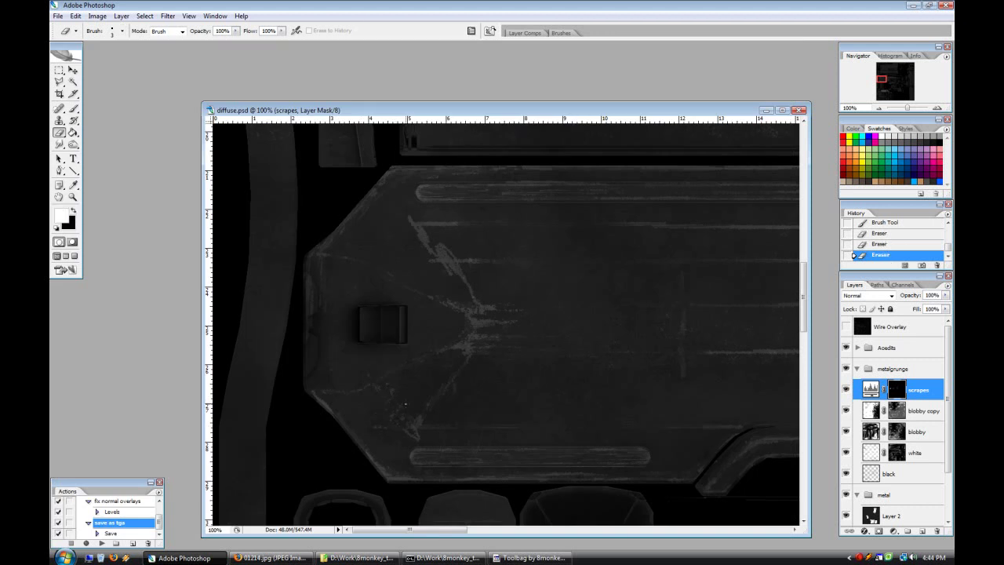
Step: Export the texture by running the save as tga action
{"action": "left_click", "coordinate": [57, 15]}
{"action": "left_click", "coordinate": [79, 131]}
{"action": "left_click", "coordinate": [102, 544]}
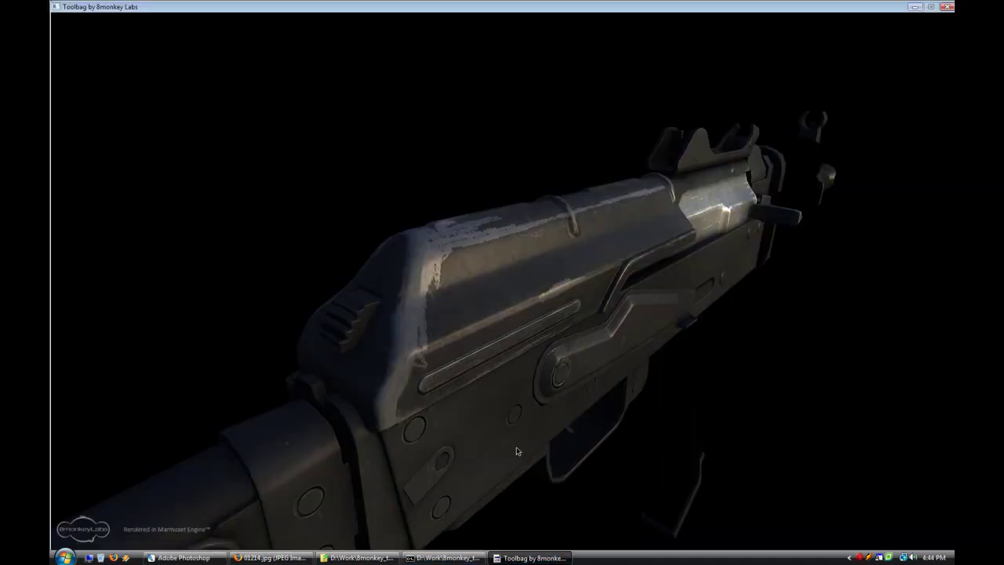
Step: Reload the texture in Toolbag and inspect the scrapes on the gun's rear top cover
{"action": "key", "text": "Escape"}
{"action": "left_click", "coordinate": [252, 305]}
{"action": "key", "text": "Escape"}
{"action": "left_click_drag", "start_coordinate": [472, 387], "coordinate": [520, 399]}
{"action": "scroll", "coordinate": [520, 399], "scroll_direction": "up", "scroll_amount": 5}
{"action": "left_click_drag", "start_coordinate": [610, 436], "coordinate": [497, 356]}
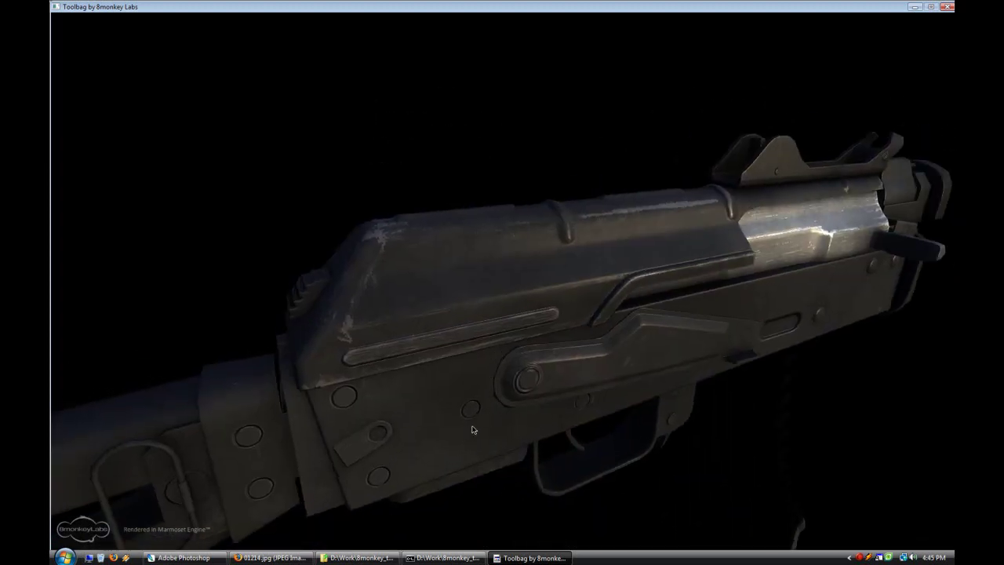
Step: Switch to Photoshop and thin the upper rear scrape patch with the 3 px eraser at 300% zoom
{"action": "left_click", "coordinate": [182, 558]}
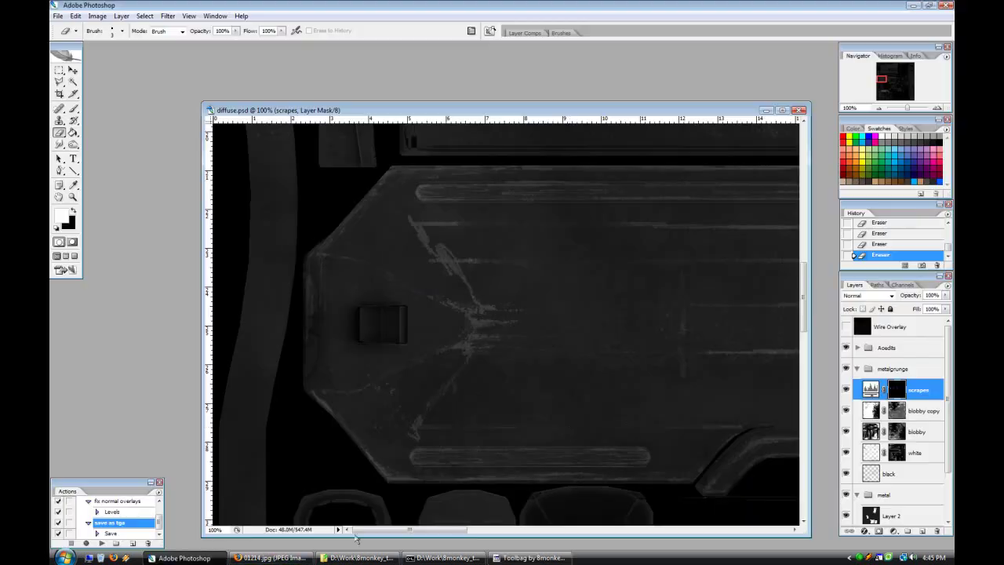
{"action": "double_click", "coordinate": [936, 109]}
{"action": "scroll", "coordinate": [571, 410], "scroll_direction": "up", "scroll_amount": 2}
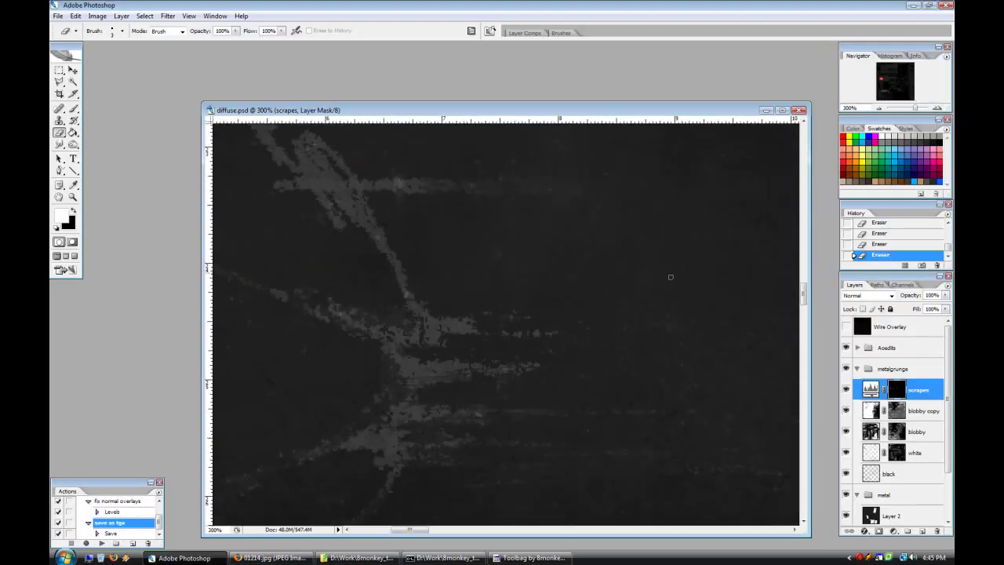
{"action": "left_click", "coordinate": [879, 107]}
{"action": "left_click", "coordinate": [879, 108]}
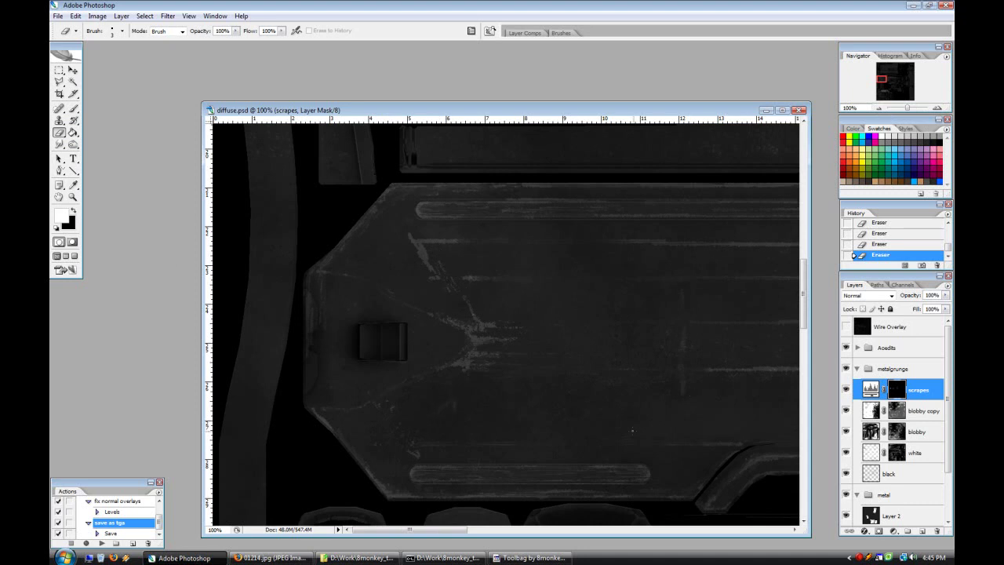
Step: Paint fine white 1 px streaks along the lower scrape line at 80% opacity
{"action": "scroll", "coordinate": [506, 321], "scroll_direction": "down", "scroll_amount": 2}
{"action": "key", "text": "b"}
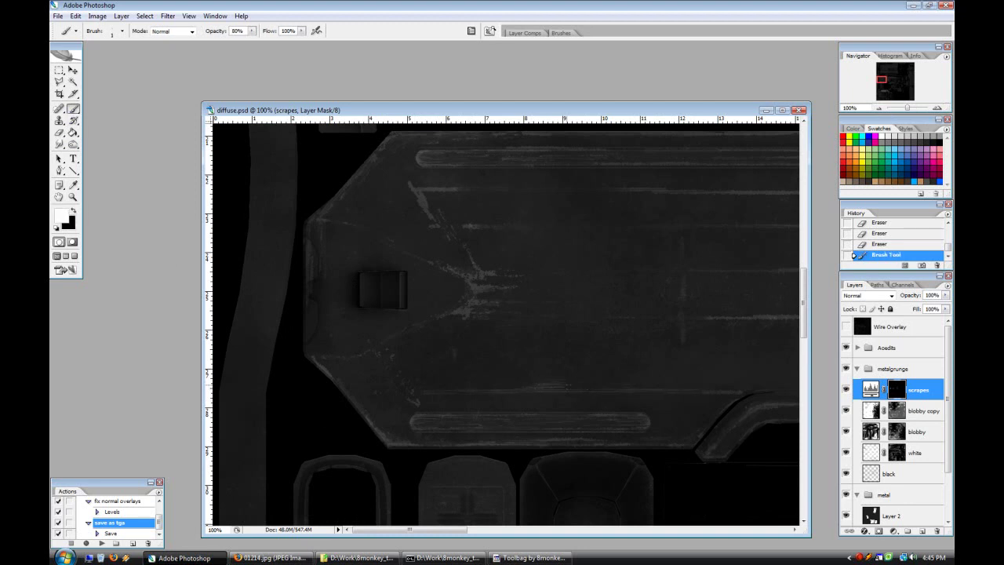
{"action": "left_click_drag", "start_coordinate": [651, 391], "coordinate": [580, 391]}
Step: Break up the fine streaks on the lower line with a 1 px eraser at 200% zoom, comparing by undoing
{"action": "key", "text": "e"}
{"action": "key", "text": "ctrl+plus"}
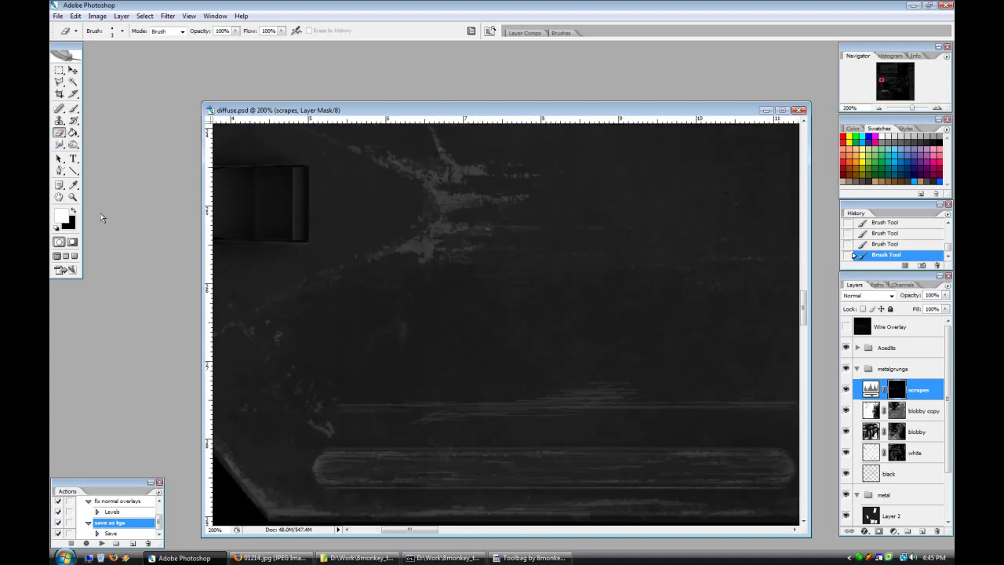
{"action": "left_click", "coordinate": [121, 32]}
{"action": "double_click", "coordinate": [69, 119]}
{"action": "left_click", "coordinate": [121, 32]}
{"action": "left_click", "coordinate": [422, 21]}
{"action": "left_click_drag", "start_coordinate": [531, 397], "coordinate": [582, 395]}
{"action": "key", "text": "ctrl+alt+z"}
{"action": "key", "text": "ctrl+alt+z"}
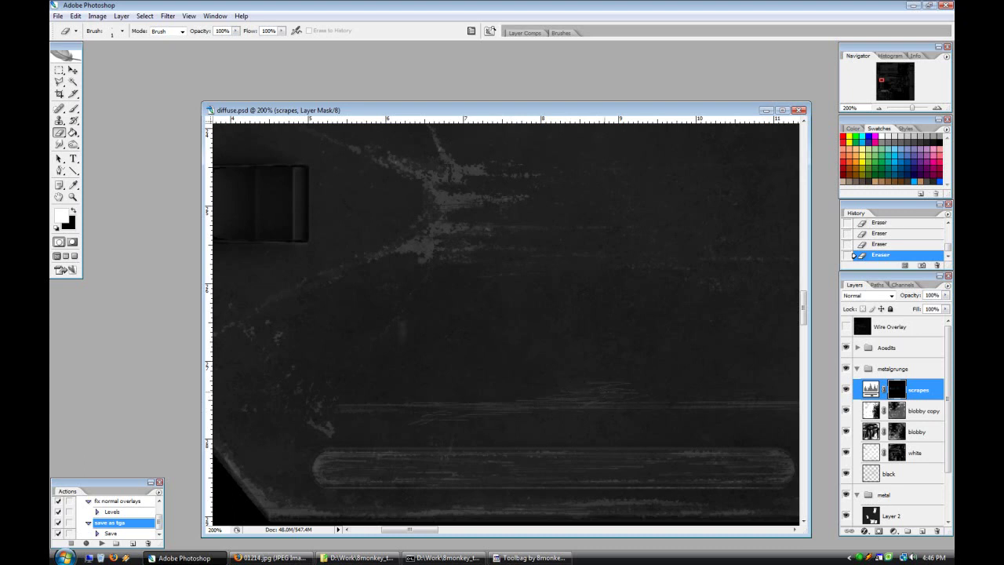
{"action": "key", "text": "ctrl+z"}
{"action": "key", "text": "ctrl+z"}
Step: Thin the lower line's scratches beside the curved raised strip with the 1 px eraser
{"action": "scroll", "coordinate": [514, 402], "scroll_direction": "up", "scroll_amount": 8}
{"action": "scroll", "coordinate": [514, 402], "scroll_direction": "down", "scroll_amount": 9}
{"action": "left_click_drag", "start_coordinate": [430, 531], "coordinate": [460, 534]}
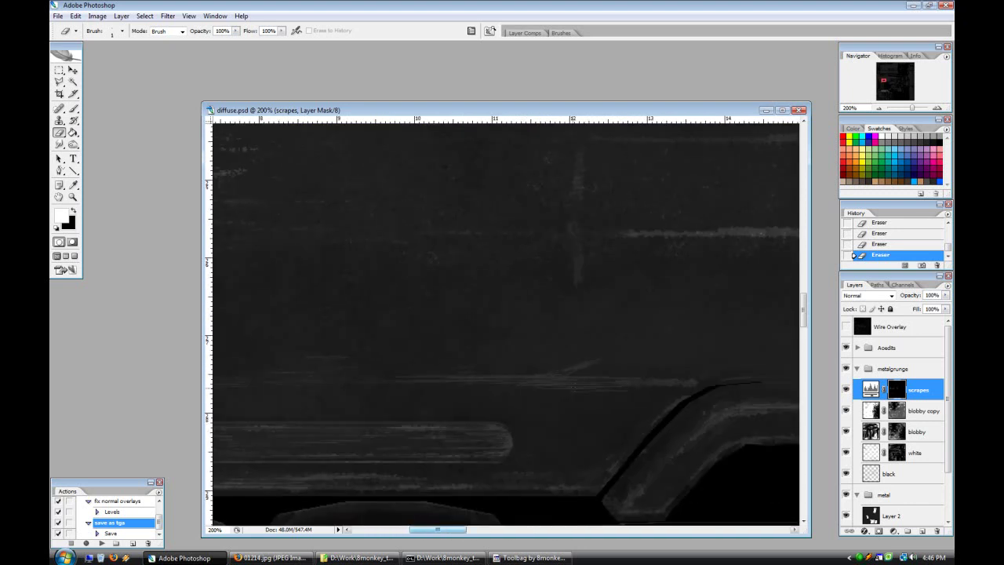
{"action": "left_click_drag", "start_coordinate": [675, 382], "coordinate": [658, 384]}
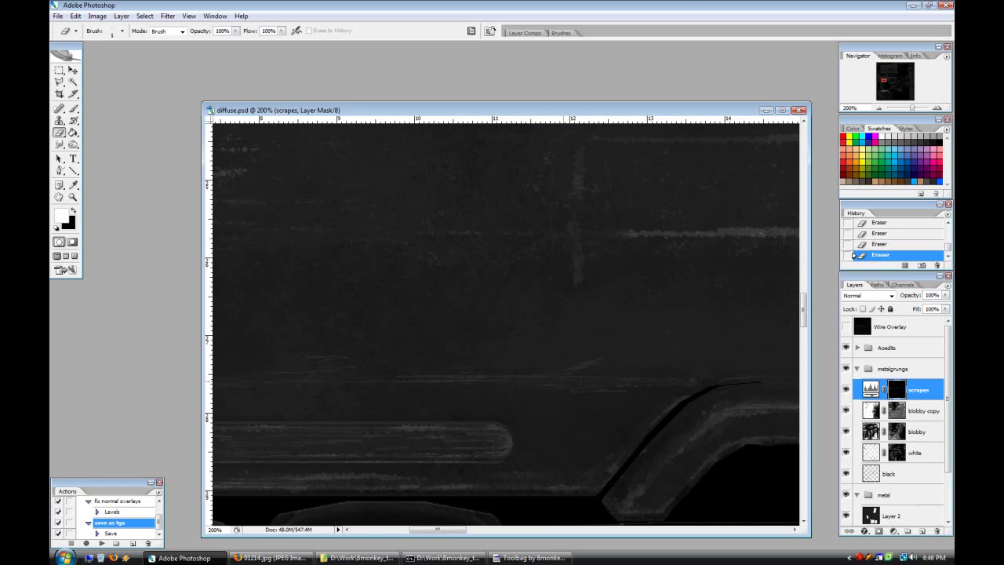
Step: Switch to Toolbag and inspect the reduced scrapes on the gun's rear with the updated texture
{"action": "left_click", "coordinate": [529, 558]}
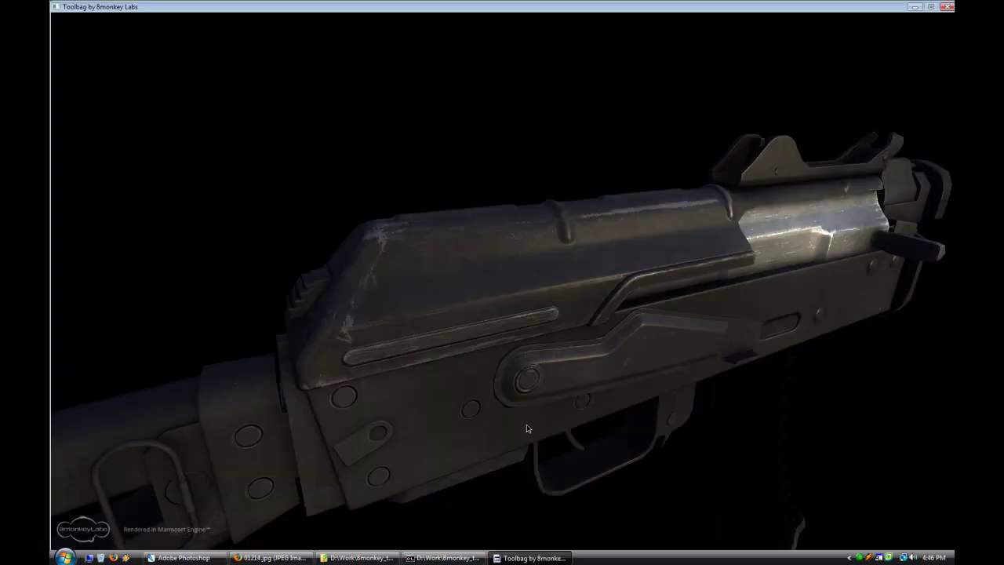
{"action": "left_click", "coordinate": [240, 178]}
{"action": "left_click_drag", "start_coordinate": [427, 417], "coordinate": [243, 68]}
Step: Adjust the viewport's background color in the render settings
{"action": "left_click", "coordinate": [200, 23]}
{"action": "left_click", "coordinate": [116, 145]}
{"action": "left_click_drag", "start_coordinate": [411, 409], "coordinate": [346, 501]}
{"action": "left_click", "coordinate": [479, 518]}
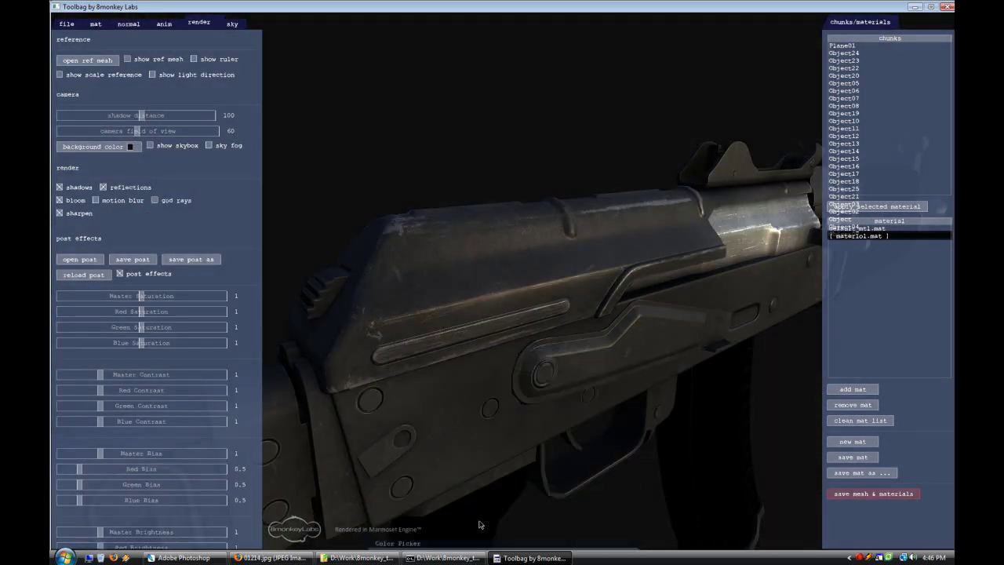
{"action": "left_click", "coordinate": [93, 260]}
{"action": "left_click", "coordinate": [826, 337]}
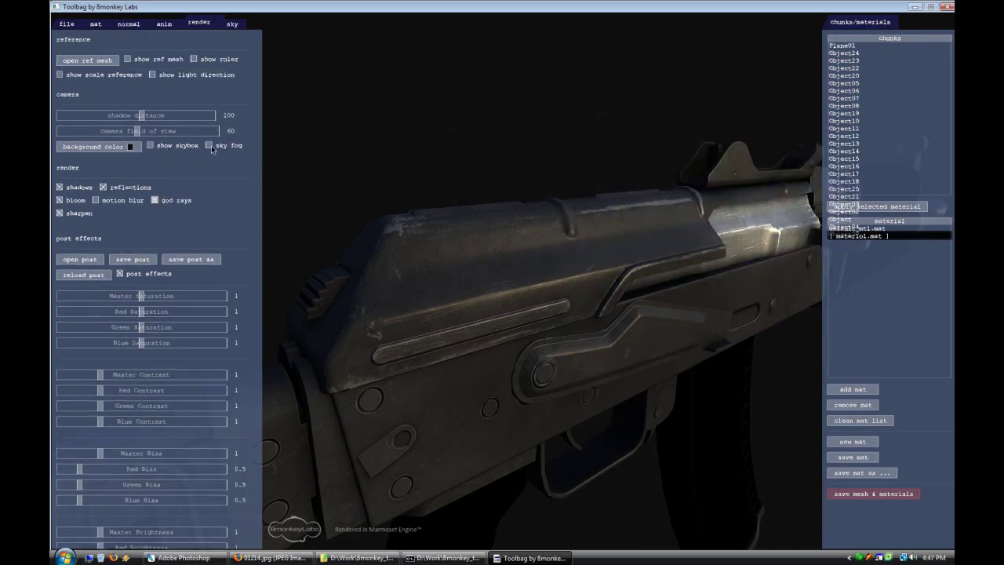
Step: Preview the skybox on and off, hide the interface and inspect the gun
{"action": "left_click", "coordinate": [150, 144]}
{"action": "left_click", "coordinate": [150, 144]}
{"action": "key", "text": "Tab"}
{"action": "left_click_drag", "start_coordinate": [258, 140], "coordinate": [486, 415]}
Step: Switch to Photoshop, return to 100% zoom and set up a black brush at 61% opacity
{"action": "left_click", "coordinate": [184, 558]}
{"action": "left_click_drag", "start_coordinate": [885, 93], "coordinate": [883, 91]}
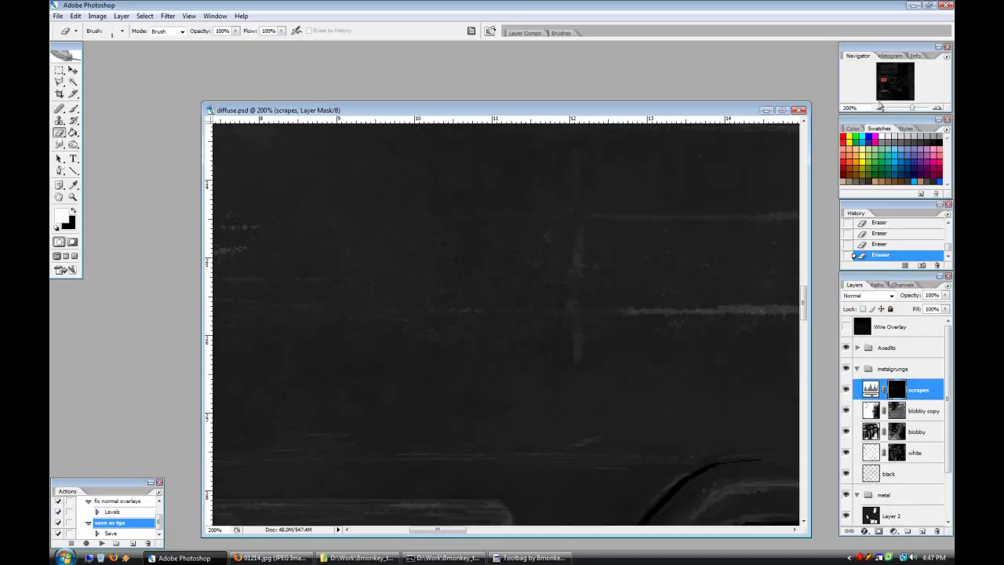
{"action": "key", "text": "ctrl+minus"}
{"action": "left_click", "coordinate": [76, 109]}
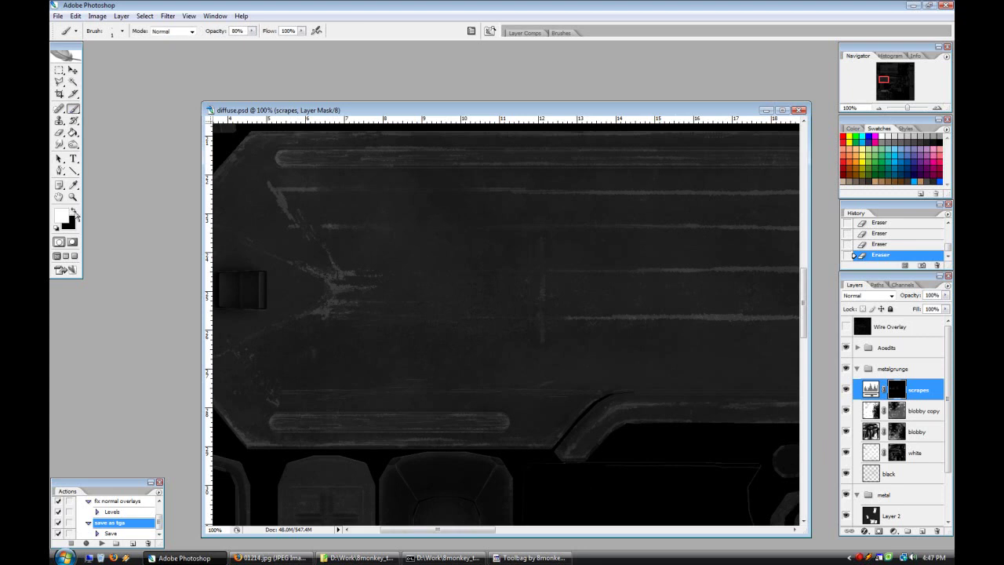
{"action": "left_click", "coordinate": [74, 211]}
{"action": "left_click", "coordinate": [114, 33]}
{"action": "left_click", "coordinate": [264, 19]}
{"action": "left_click", "coordinate": [252, 31]}
{"action": "left_click_drag", "start_coordinate": [252, 39], "coordinate": [242, 39]}
{"action": "left_click", "coordinate": [274, 3]}
Step: Fade the dense scrapes where the rear edges converge with a 192 px black brush
{"action": "left_click", "coordinate": [121, 31]}
{"action": "left_click_drag", "start_coordinate": [67, 60], "coordinate": [143, 60]}
{"action": "left_click", "coordinate": [216, 19]}
{"action": "left_click", "coordinate": [285, 337]}
{"action": "left_click", "coordinate": [313, 294]}
{"action": "left_click", "coordinate": [309, 285]}
{"action": "left_click", "coordinate": [312, 289]}
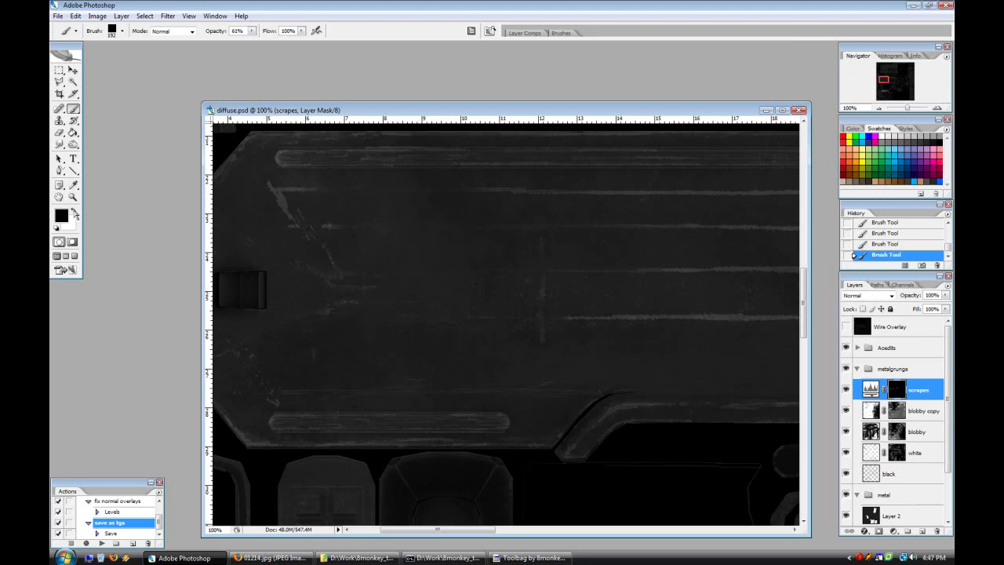
Step: Select a rectangular strip around the lower line's streaks and break them up with a 332 px black scratch brush
{"action": "left_click", "coordinate": [58, 70]}
{"action": "left_click_drag", "start_coordinate": [274, 382], "coordinate": [590, 400]}
{"action": "left_click", "coordinate": [168, 16]}
{"action": "left_click", "coordinate": [179, 31]}
{"action": "left_click", "coordinate": [73, 109]}
{"action": "left_click", "coordinate": [116, 31]}
{"action": "left_click", "coordinate": [227, 220]}
{"action": "left_click", "coordinate": [301, 31]}
{"action": "left_click", "coordinate": [491, 384]}
{"action": "left_click", "coordinate": [665, 448]}
{"action": "left_click", "coordinate": [334, 498]}
{"action": "left_click", "coordinate": [552, 428]}
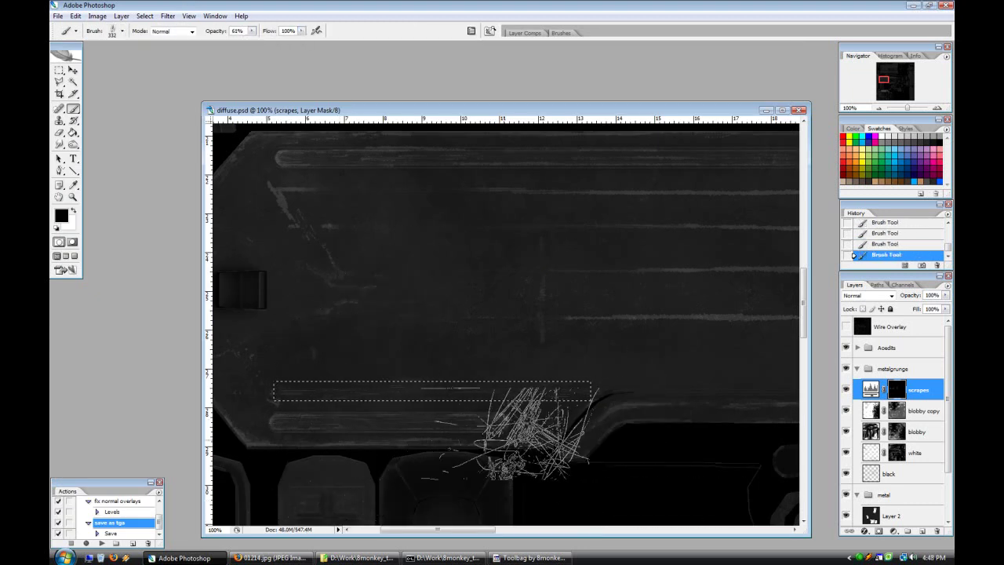
Step: Duplicate the selected streak strip onto the upper scrape line, repeat it along the line toward the front, and deselect
{"action": "left_click", "coordinate": [73, 70]}
{"action": "left_click_drag", "start_coordinate": [392, 398], "coordinate": [392, 197]}
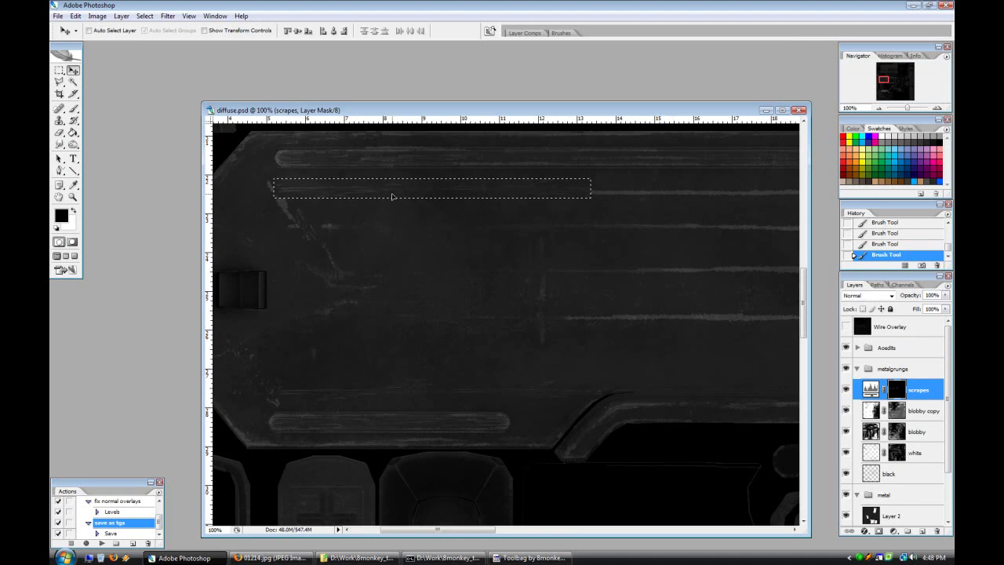
{"action": "left_click_drag", "start_coordinate": [477, 529], "coordinate": [508, 529]}
{"action": "left_click_drag", "start_coordinate": [388, 190], "coordinate": [703, 191]}
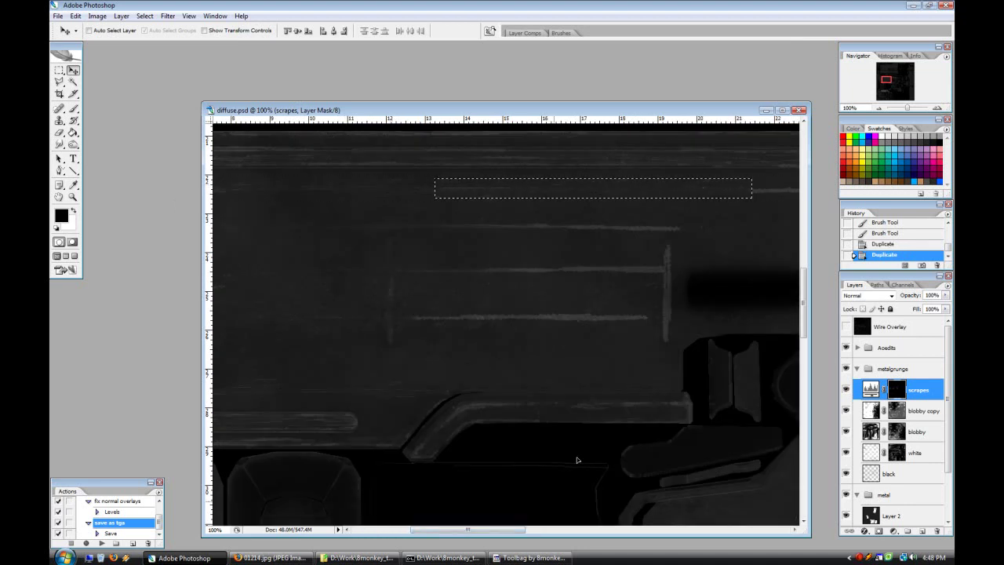
{"action": "scroll", "coordinate": [703, 191], "scroll_direction": "right", "scroll_amount": 3}
{"action": "left_click_drag", "start_coordinate": [426, 191], "coordinate": [740, 190]}
{"action": "key", "text": "ctrl+d"}
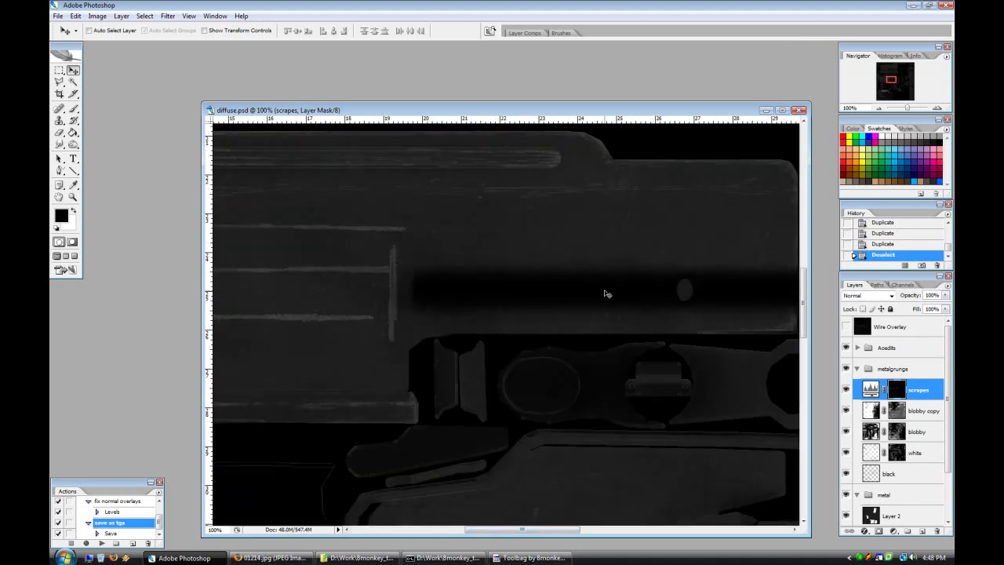
Step: Retouch the upper scrape line toward the receiver's front with a 1 px brush, using white and then black
{"action": "key", "text": "ctrl+minus"}
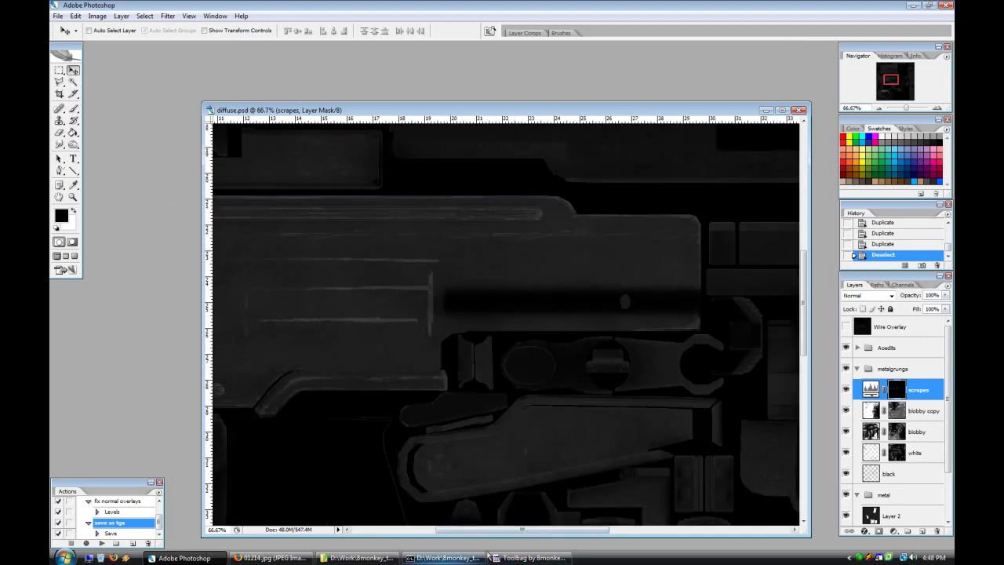
{"action": "scroll", "coordinate": [265, 302], "scroll_direction": "left", "scroll_amount": 3}
{"action": "key", "text": "b"}
{"action": "key", "text": "x"}
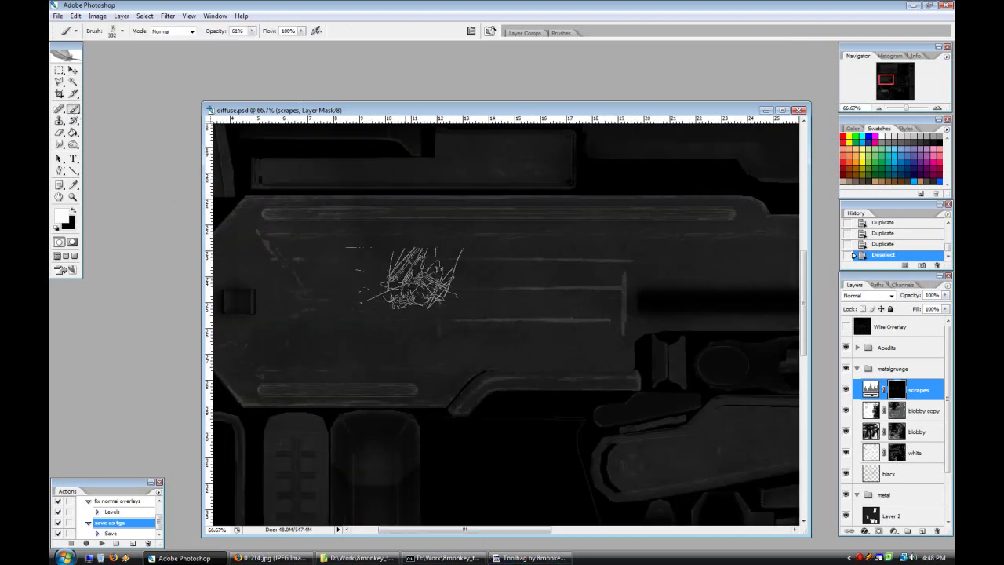
{"action": "left_click", "coordinate": [116, 36]}
{"action": "double_click", "coordinate": [70, 115]}
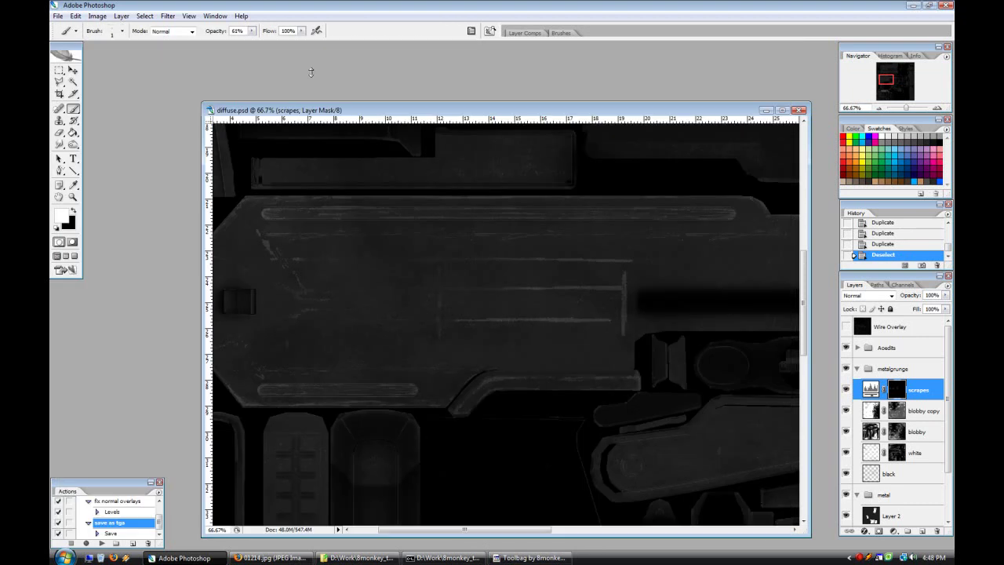
{"action": "left_click", "coordinate": [618, 252]}
{"action": "left_click", "coordinate": [619, 252]}
{"action": "left_click", "coordinate": [566, 241]}
{"action": "key", "text": "x"}
{"action": "left_click", "coordinate": [624, 232]}
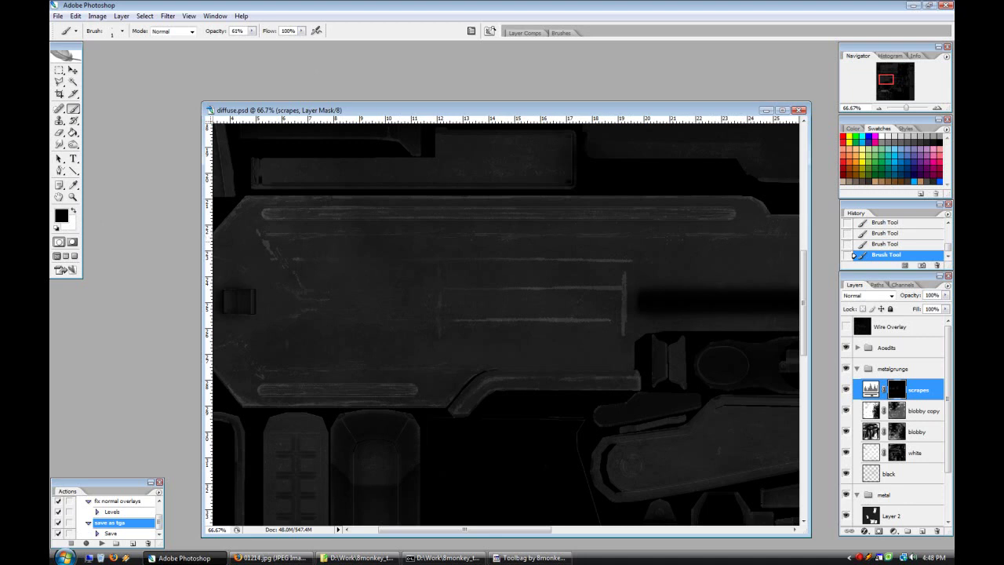
Step: Run the save as tga action and check the updated receiver on the gun model in Toolbag
{"action": "left_click", "coordinate": [101, 542]}
{"action": "left_click", "coordinate": [549, 557]}
{"action": "left_click", "coordinate": [83, 25]}
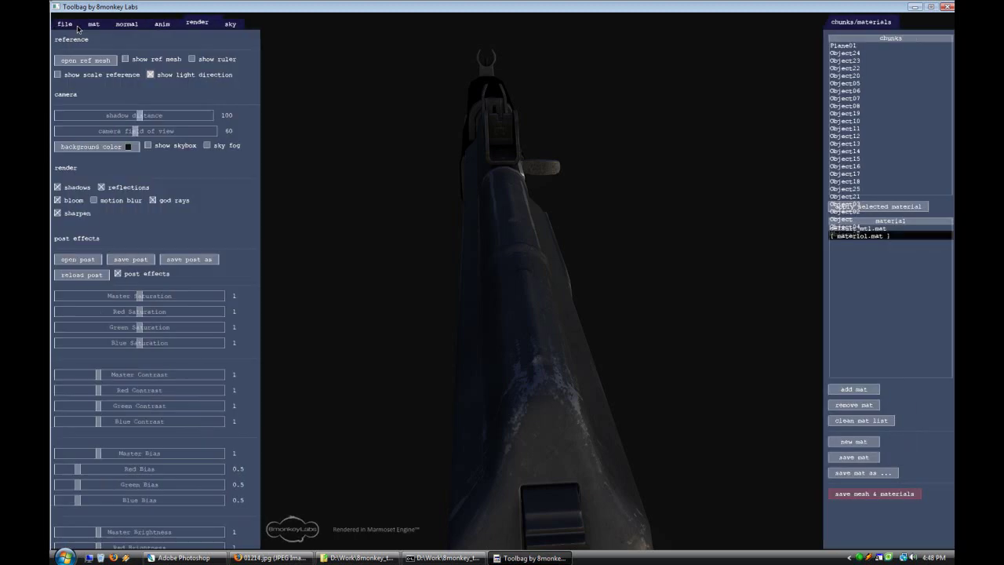
{"action": "key", "text": "Tab"}
{"action": "left_click_drag", "start_coordinate": [426, 254], "coordinate": [396, 322]}
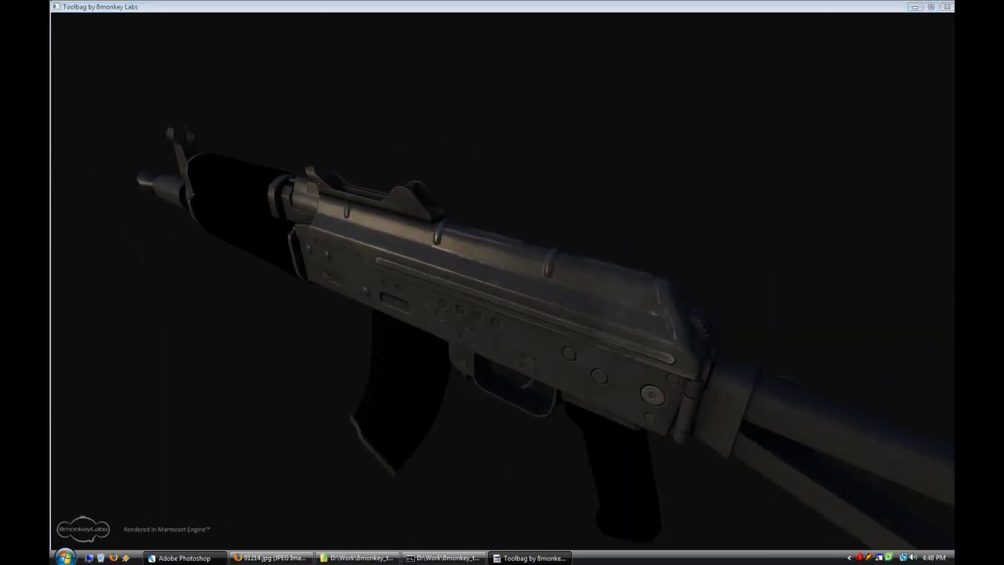
Step: Switch to Photoshop and fade the uppermost of the three long horizontal scrape lines with a 1 px eraser at 100% opacity
{"action": "left_click", "coordinate": [181, 556]}
{"action": "left_click", "coordinate": [59, 132]}
{"action": "key", "text": "x"}
{"action": "key", "text": "x"}
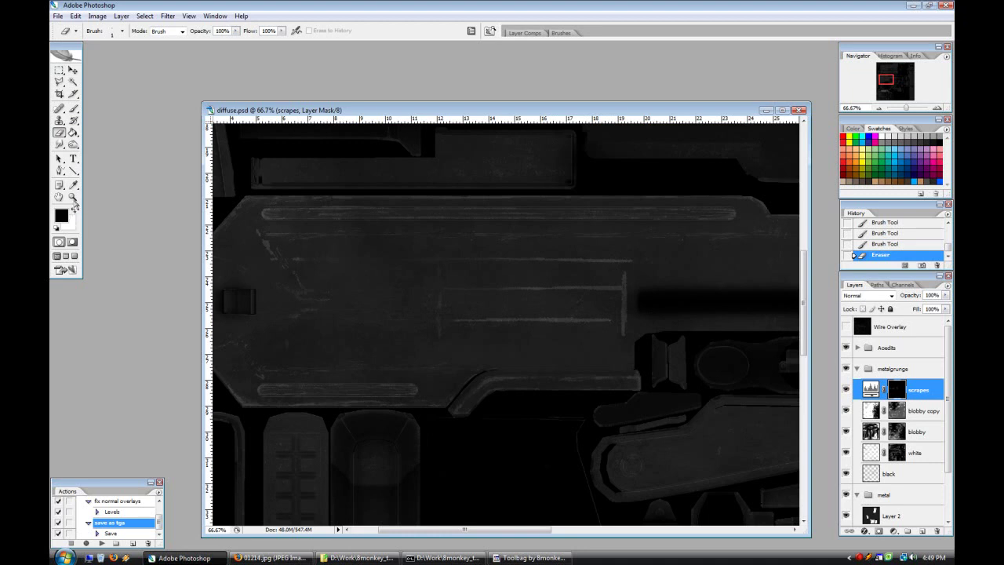
{"action": "key", "text": "x"}
{"action": "left_click_drag", "start_coordinate": [563, 259], "coordinate": [555, 259]}
{"action": "left_click_drag", "start_coordinate": [559, 258], "coordinate": [550, 258]}
{"action": "left_click_drag", "start_coordinate": [553, 259], "coordinate": [544, 258]}
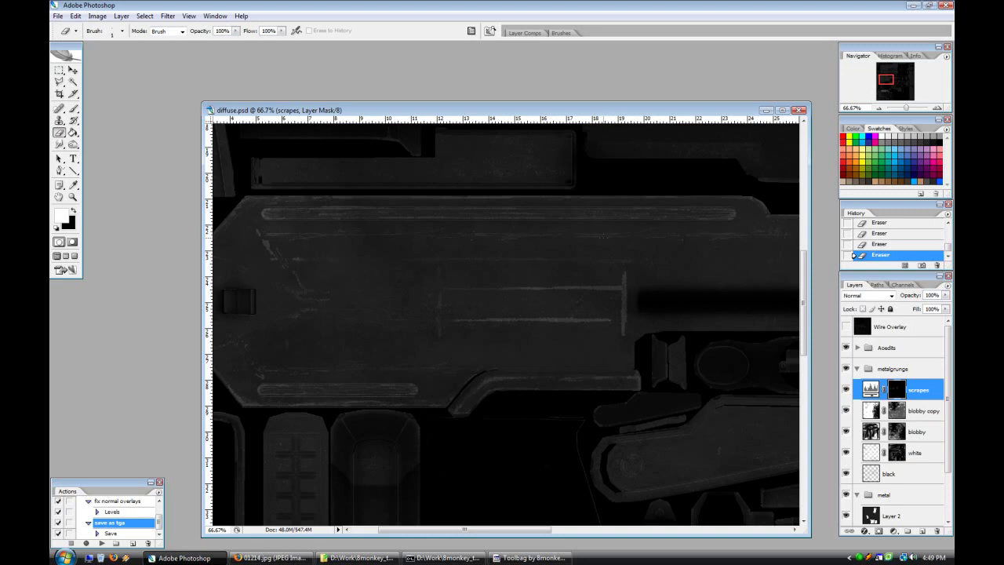
Step: Paint a scrape along the middle of the upper edge line with a 3 px brush at 61% opacity and touch it up in black
{"action": "left_click", "coordinate": [74, 109]}
{"action": "left_click", "coordinate": [121, 32]}
{"action": "double_click", "coordinate": [295, 506]}
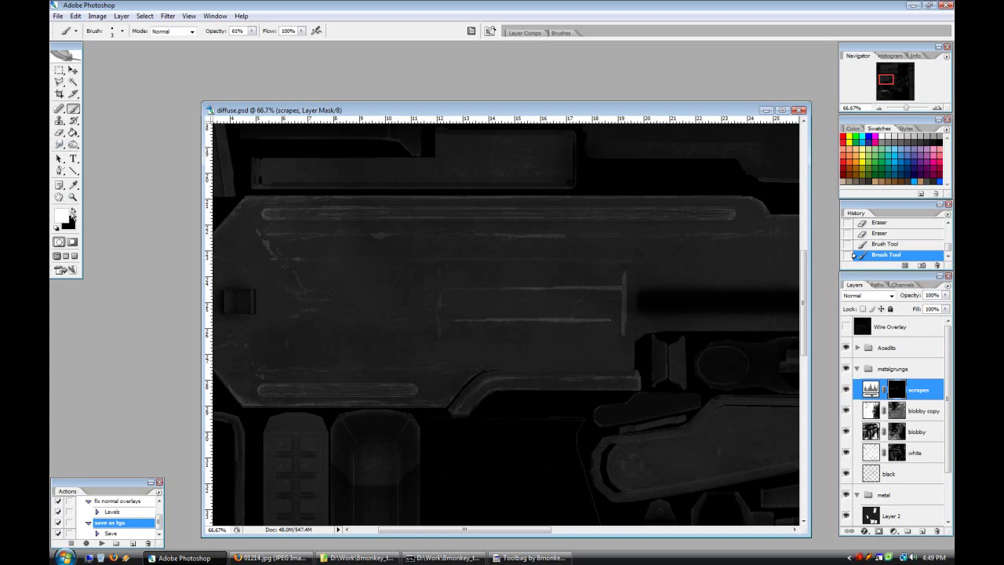
{"action": "key", "text": "x"}
{"action": "left_click_drag", "start_coordinate": [527, 241], "coordinate": [496, 238]}
Step: Thin the new scrape on the upper edge line with back-and-forth strokes of the 1 px eraser
{"action": "key", "text": "e"}
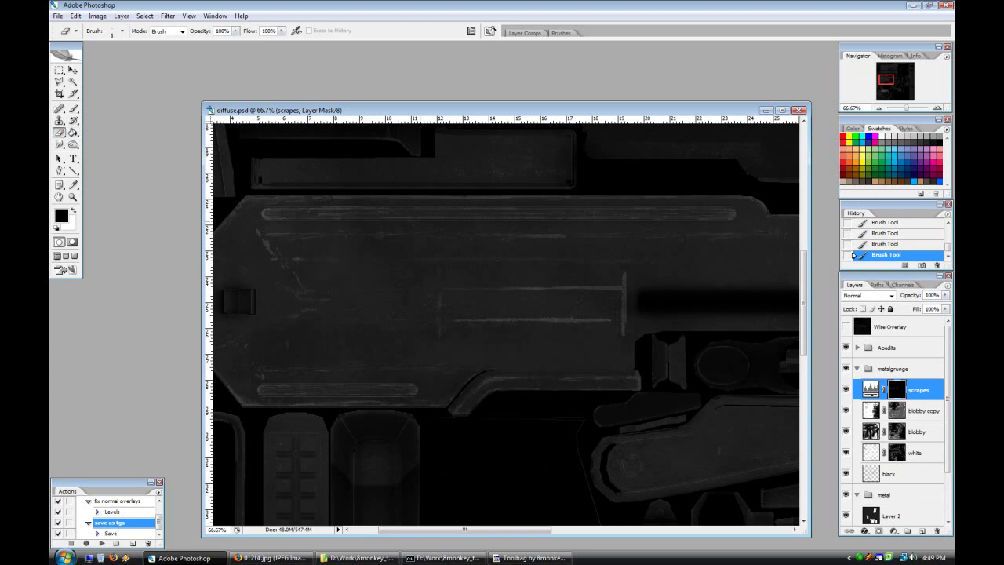
{"action": "left_click", "coordinate": [73, 210]}
{"action": "left_click_drag", "start_coordinate": [566, 235], "coordinate": [513, 235]}
{"action": "left_click_drag", "start_coordinate": [514, 236], "coordinate": [561, 236]}
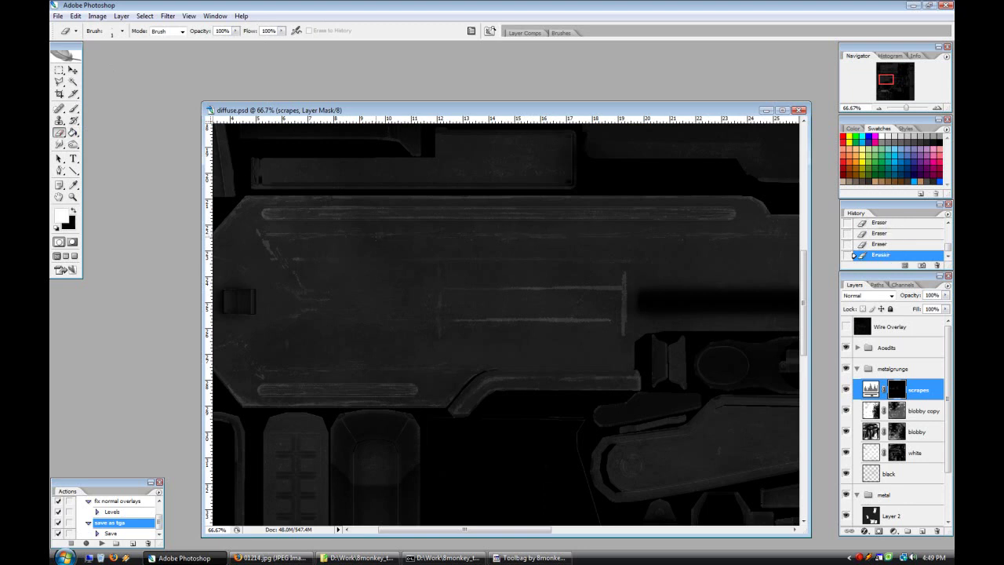
Step: Examine the scrapes along the receiver cover's edges and rear corner on the model in Toolbag
{"action": "left_click", "coordinate": [529, 558]}
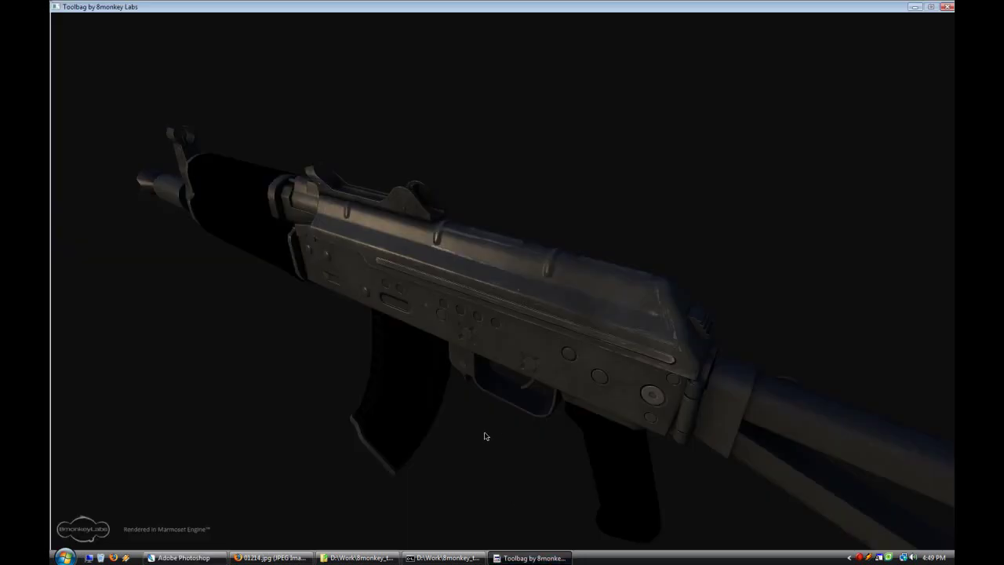
{"action": "left_click_drag", "start_coordinate": [509, 445], "coordinate": [484, 434]}
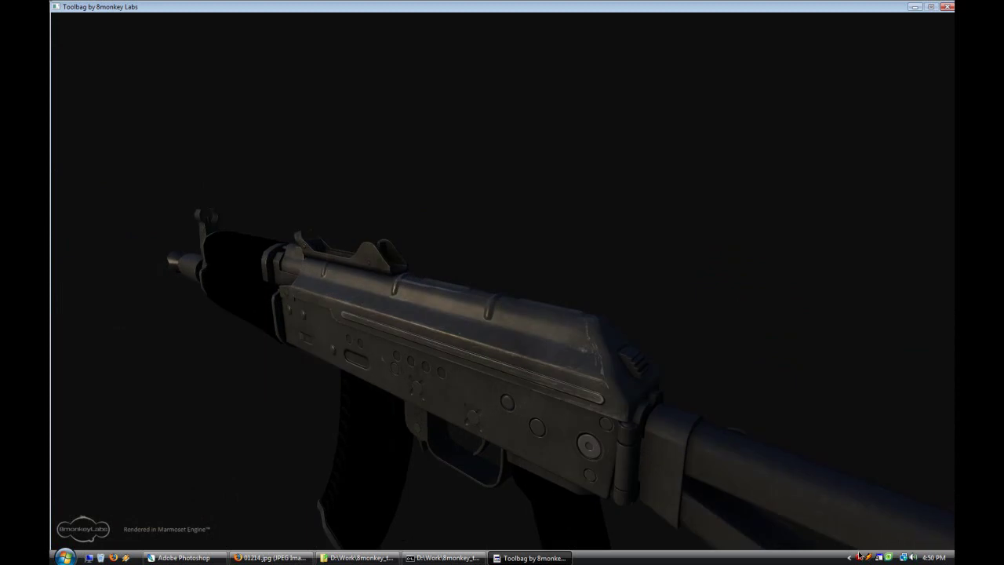
{"action": "left_click_drag", "start_coordinate": [679, 345], "coordinate": [686, 381]}
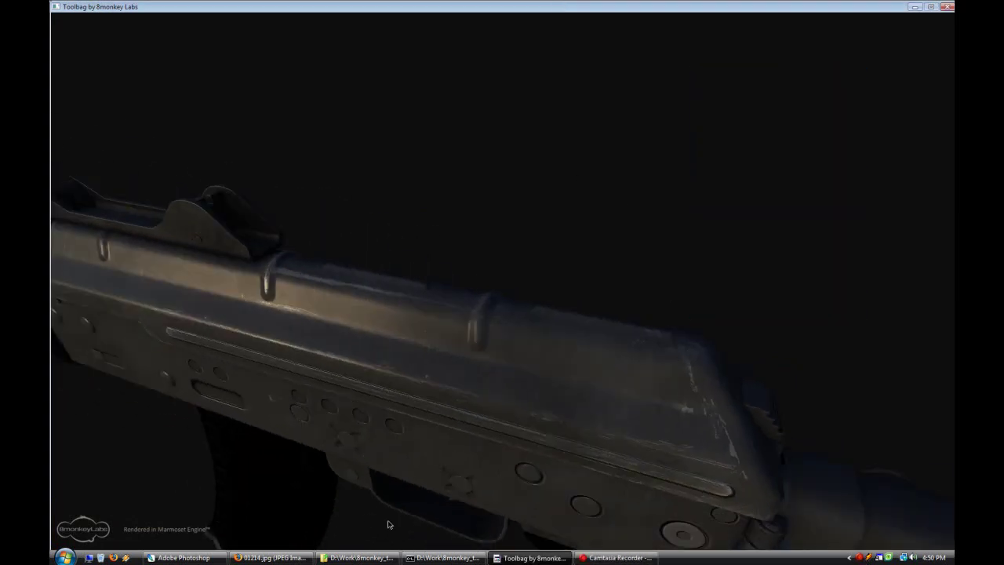
{"action": "left_click_drag", "start_coordinate": [625, 358], "coordinate": [620, 260]}
{"action": "scroll", "coordinate": [620, 261], "scroll_direction": "up", "scroll_amount": 3}
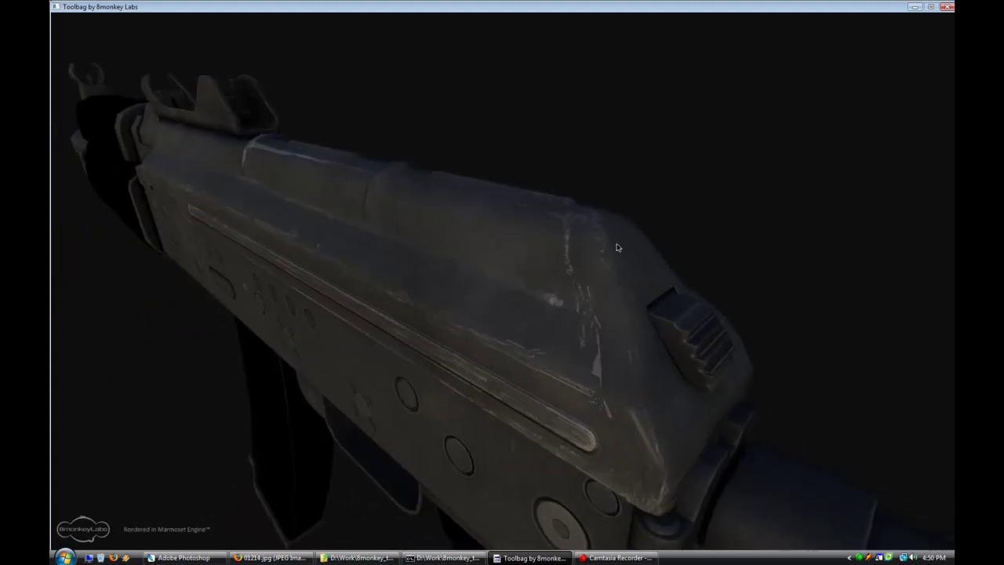
Step: Switch to Photoshop and paint scrapes along both diagonal edges at the receiver's rear at 100% zoom
{"action": "left_click", "coordinate": [184, 557]}
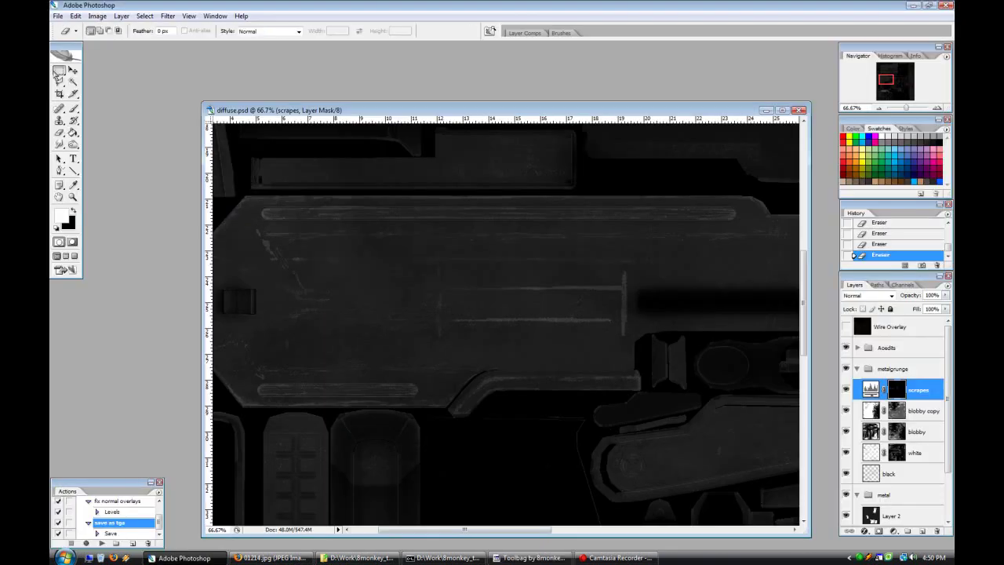
{"action": "left_click", "coordinate": [940, 107]}
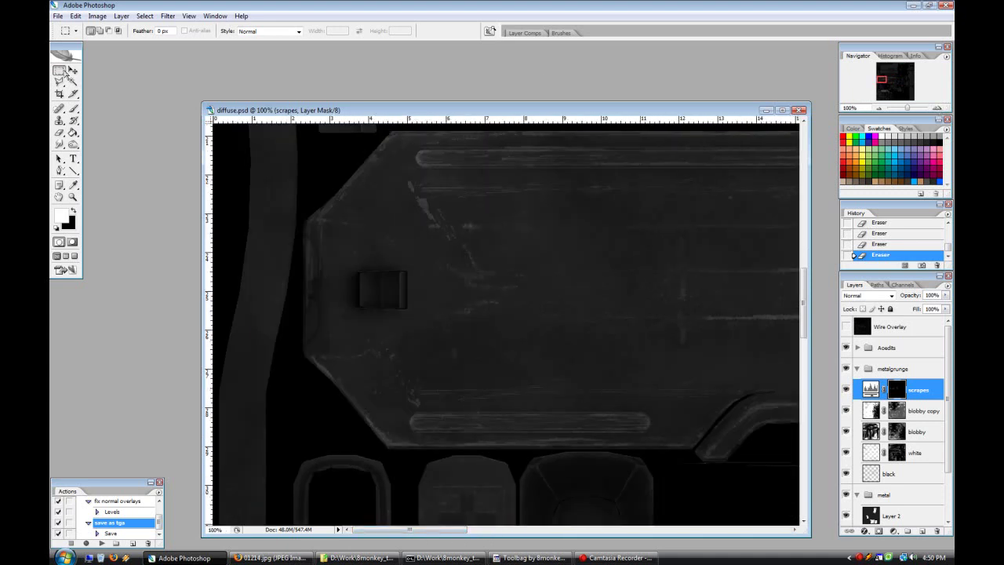
{"action": "left_click", "coordinate": [74, 110]}
{"action": "left_click_drag", "start_coordinate": [357, 225], "coordinate": [451, 265]}
{"action": "mouse_move", "coordinate": [347, 223]}
{"action": "left_mouse_down"}
{"action": "mouse_move", "coordinate": [464, 274]}
{"action": "mouse_move", "coordinate": [334, 220]}
{"action": "left_mouse_up"}
{"action": "mouse_move", "coordinate": [460, 309]}
{"action": "left_mouse_down"}
{"action": "mouse_move", "coordinate": [329, 355]}
{"action": "mouse_move", "coordinate": [408, 331]}
{"action": "left_mouse_up"}
Step: Clean up the old scratches and new strokes around the upper rear diagonal with a 3 px eraser at 73% opacity
{"action": "left_click", "coordinate": [59, 132]}
{"action": "left_click_drag", "start_coordinate": [421, 199], "coordinate": [439, 221]}
{"action": "left_click", "coordinate": [122, 31]}
{"action": "left_click", "coordinate": [157, 113]}
{"action": "left_click", "coordinate": [319, 5]}
{"action": "left_click_drag", "start_coordinate": [474, 254], "coordinate": [450, 228]}
{"action": "left_click_drag", "start_coordinate": [236, 32], "coordinate": [221, 43]}
{"action": "left_click", "coordinate": [254, 4]}
{"action": "left_click", "coordinate": [382, 248]}
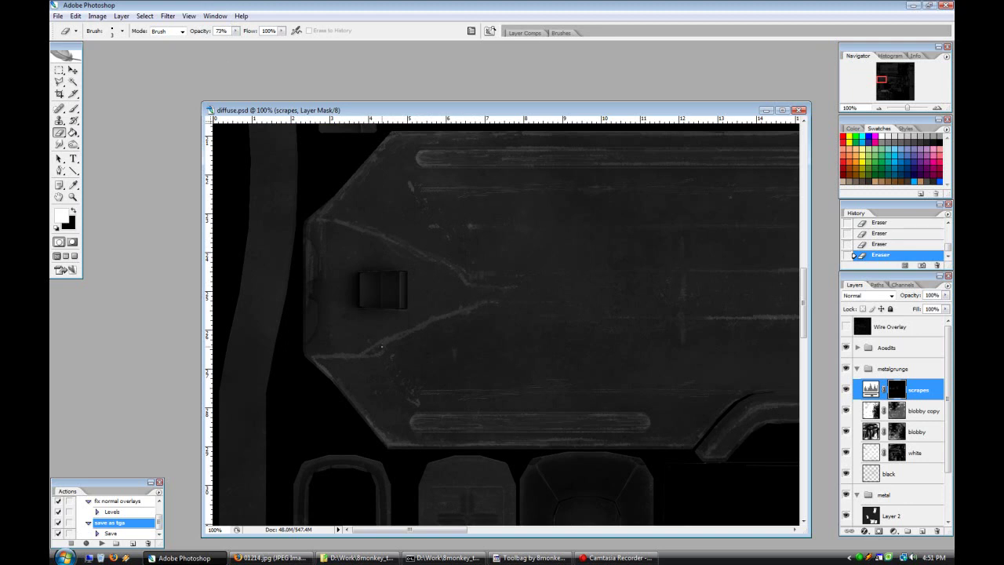
Step: Break up the rear diagonal scrapes with a 1 px eraser at 100% opacity and retouch them with the 3 px brush
{"action": "left_click", "coordinate": [116, 32]}
{"action": "double_click", "coordinate": [451, 498]}
{"action": "left_click_drag", "start_coordinate": [235, 31], "coordinate": [342, 16]}
{"action": "left_click", "coordinate": [73, 108]}
{"action": "mouse_move", "coordinate": [414, 250]}
{"action": "left_mouse_down"}
{"action": "mouse_move", "coordinate": [382, 234]}
{"action": "mouse_move", "coordinate": [397, 255]}
{"action": "mouse_move", "coordinate": [352, 239]}
{"action": "left_mouse_up"}
{"action": "left_click", "coordinate": [72, 210]}
{"action": "left_click", "coordinate": [361, 246]}
{"action": "left_click", "coordinate": [362, 249]}
{"action": "left_click", "coordinate": [75, 211]}
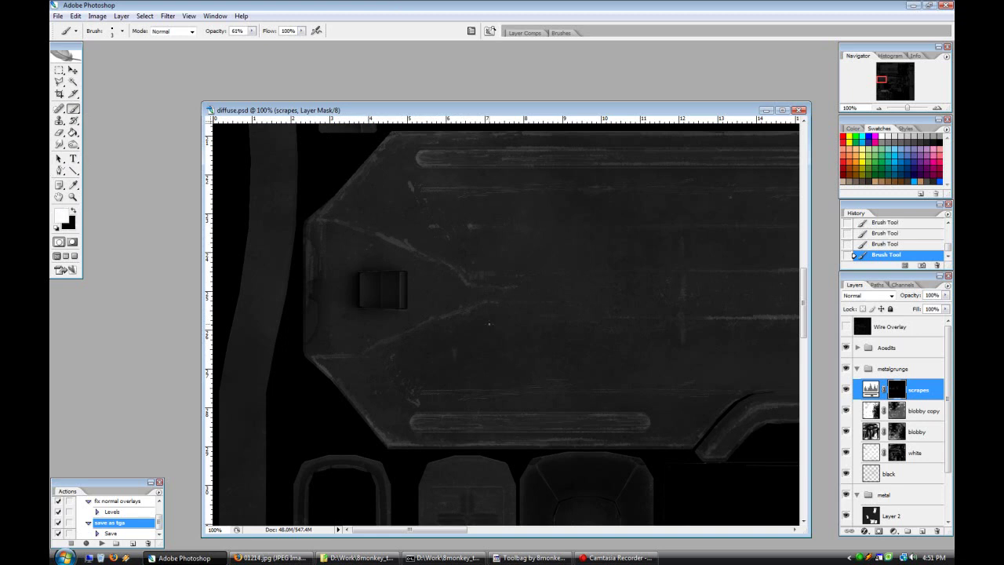
Step: Join the two rear diagonal scrapes with a curved stroke and sharpen the area with the Sharpen tool at 7% strength
{"action": "left_click", "coordinate": [60, 145]}
{"action": "left_click", "coordinate": [102, 154]}
{"action": "left_click_drag", "start_coordinate": [452, 296], "coordinate": [493, 273]}
{"action": "left_click", "coordinate": [546, 292]}
{"action": "left_click", "coordinate": [552, 310]}
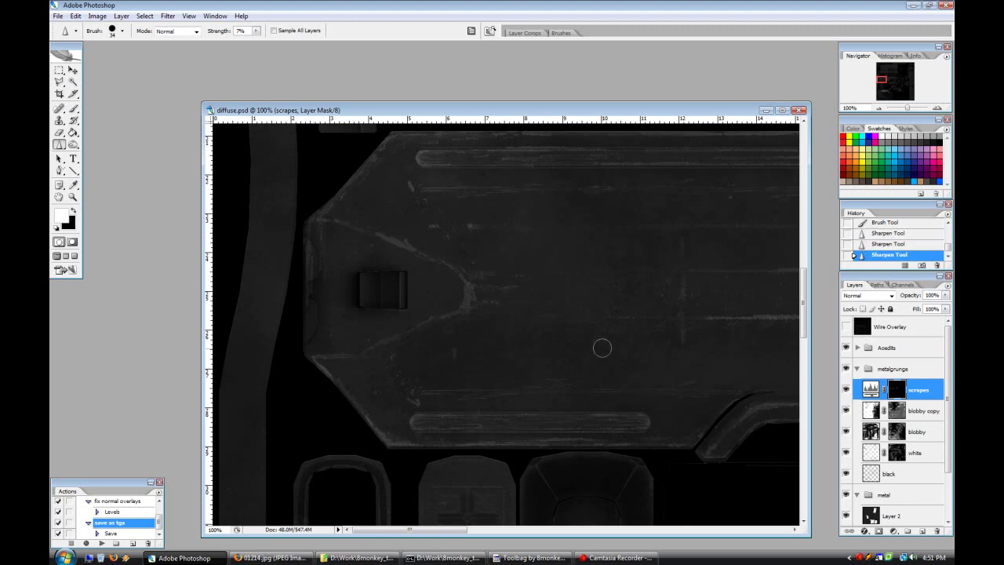
Step: Paint horizontal streaks trailing forward from the curve where the rear diagonals meet, working at 200% zoom
{"action": "key", "text": "ctrl+plus"}
{"action": "key", "text": "b"}
{"action": "mouse_move", "coordinate": [423, 224]}
{"action": "left_mouse_down"}
{"action": "mouse_move", "coordinate": [492, 223]}
{"action": "mouse_move", "coordinate": [569, 223]}
{"action": "left_mouse_up"}
{"action": "left_click_drag", "start_coordinate": [441, 255], "coordinate": [548, 254]}
{"action": "mouse_move", "coordinate": [441, 286]}
{"action": "left_mouse_down"}
{"action": "mouse_move", "coordinate": [537, 286]}
{"action": "mouse_move", "coordinate": [507, 256]}
{"action": "mouse_move", "coordinate": [500, 232]}
{"action": "left_mouse_up"}
{"action": "left_click_drag", "start_coordinate": [400, 209], "coordinate": [423, 222]}
{"action": "mouse_move", "coordinate": [424, 293]}
{"action": "left_mouse_down"}
{"action": "mouse_move", "coordinate": [392, 303]}
{"action": "mouse_move", "coordinate": [446, 276]}
{"action": "left_mouse_up"}
Step: Split the streaks and the curved joint into fine scratches with a 1 px eraser at 100% opacity
{"action": "left_click", "coordinate": [62, 132]}
{"action": "left_click_drag", "start_coordinate": [445, 229], "coordinate": [559, 218]}
{"action": "mouse_move", "coordinate": [470, 218]}
{"action": "left_mouse_down"}
{"action": "mouse_move", "coordinate": [521, 219]}
{"action": "mouse_move", "coordinate": [506, 233]}
{"action": "left_mouse_up"}
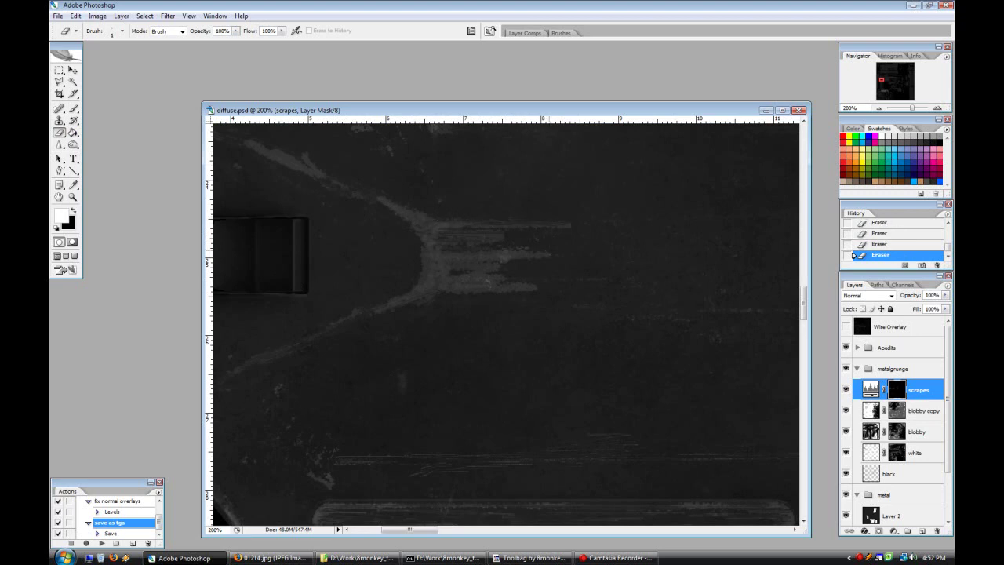
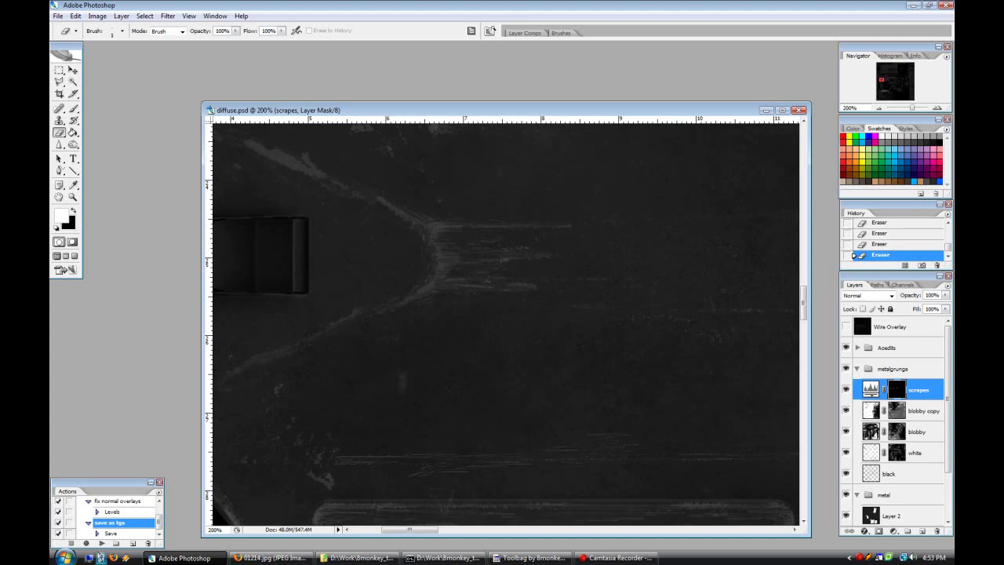
Step: Switch to Toolbag, reload the material's diffuse copy.tga specular map and orbit around the gun
{"action": "left_click", "coordinate": [520, 557]}
{"action": "key", "text": "Tab"}
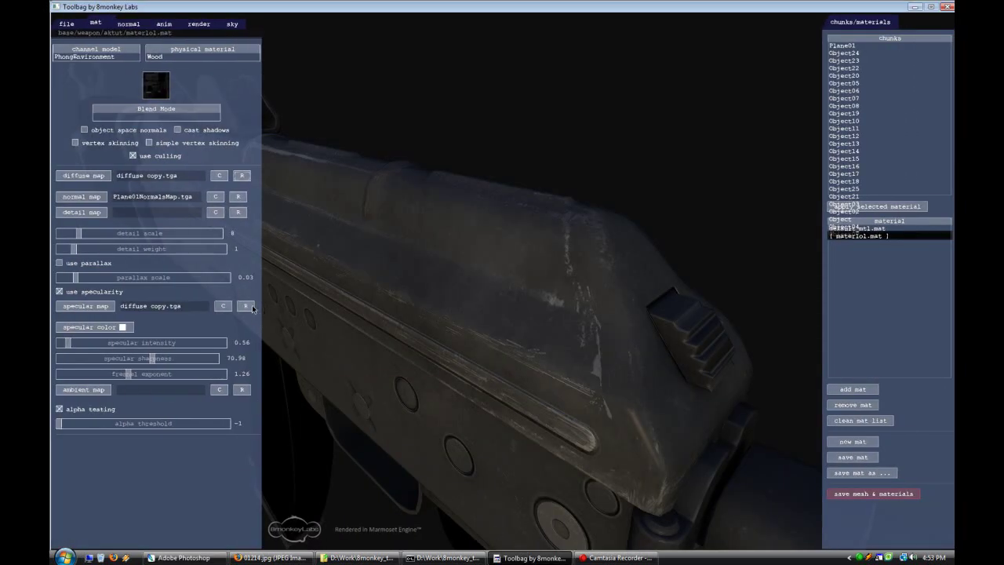
{"action": "left_click", "coordinate": [246, 306]}
{"action": "key", "text": "Tab"}
{"action": "left_click_drag", "start_coordinate": [301, 311], "coordinate": [398, 218]}
Step: Load the trilight sky environment and view the gun under its lighting
{"action": "key", "text": "Tab"}
{"action": "left_click", "coordinate": [231, 26]}
{"action": "left_click", "coordinate": [97, 39]}
{"action": "left_click", "coordinate": [605, 118]}
{"action": "left_click", "coordinate": [714, 243]}
{"action": "double_click", "coordinate": [713, 245]}
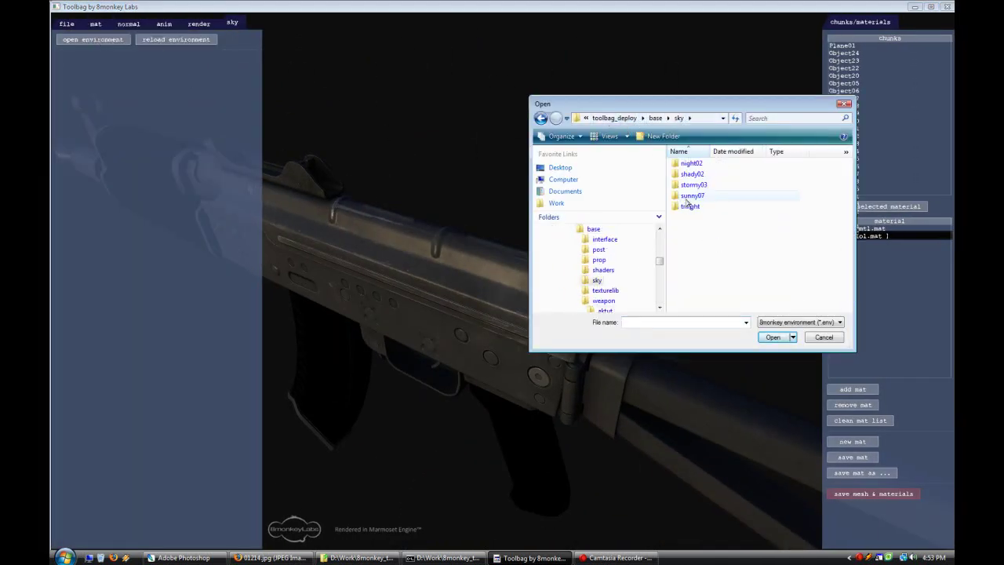
{"action": "double_click", "coordinate": [702, 205]}
{"action": "double_click", "coordinate": [691, 164]}
{"action": "left_click_drag", "start_coordinate": [583, 251], "coordinate": [430, 284]}
Step: Preview the gun under the stormy03 and shady02 sky environments
{"action": "left_click", "coordinate": [94, 39]}
{"action": "left_click", "coordinate": [679, 118]}
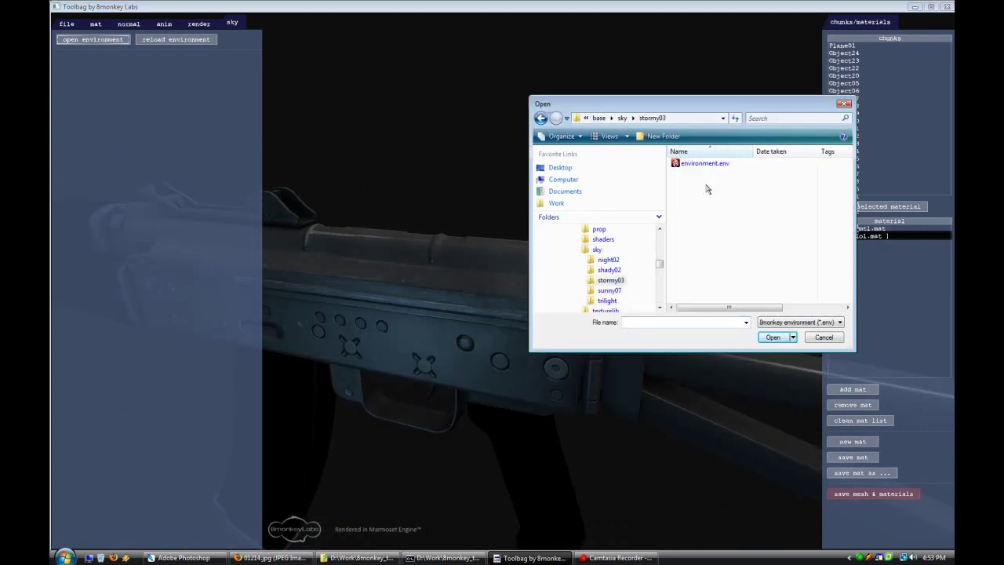
{"action": "double_click", "coordinate": [705, 184]}
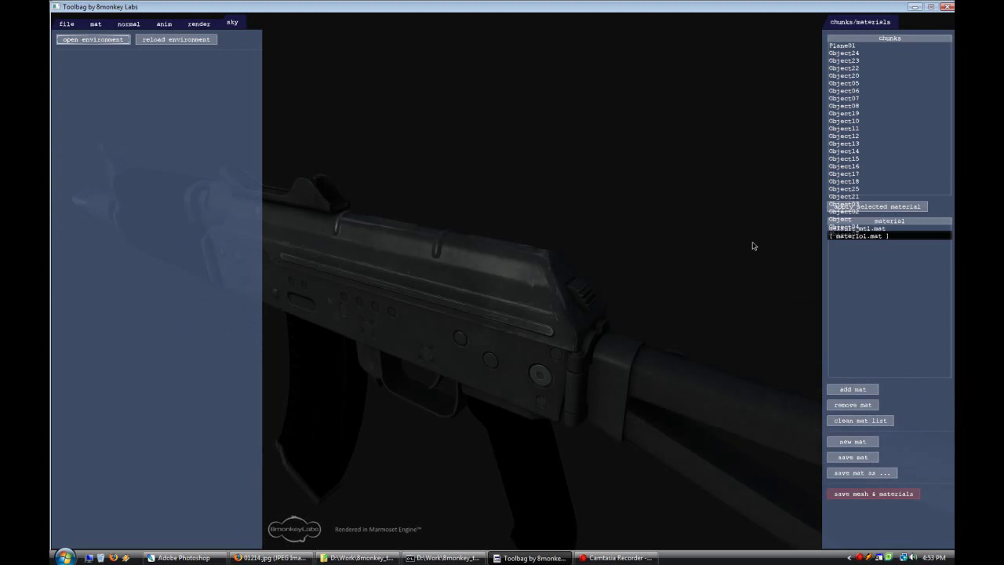
{"action": "left_click", "coordinate": [92, 40]}
{"action": "left_click", "coordinate": [622, 117]}
{"action": "double_click", "coordinate": [694, 197]}
{"action": "double_click", "coordinate": [681, 165]}
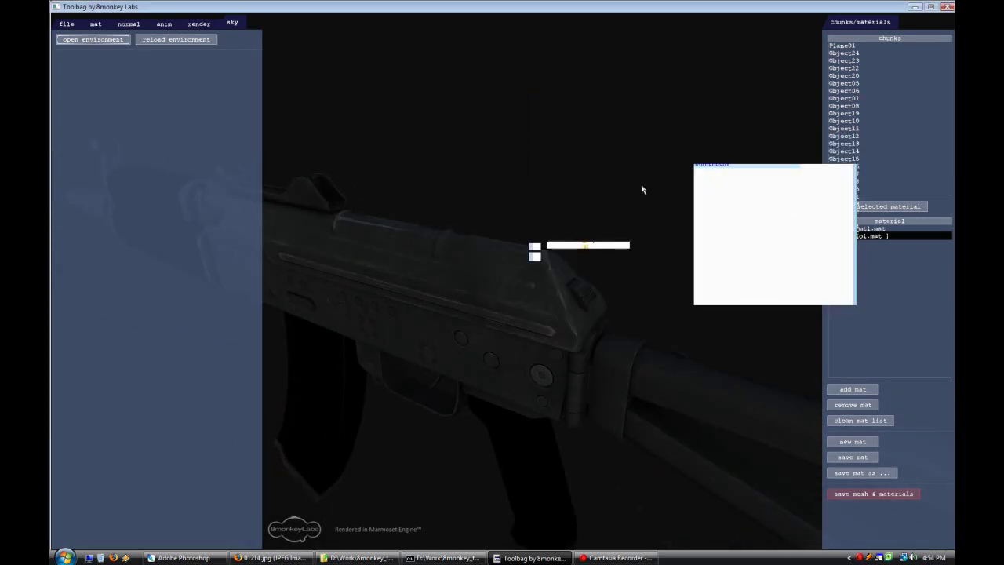
Step: Preview the gun under the night02 sky environment from a different angle
{"action": "left_click", "coordinate": [100, 43]}
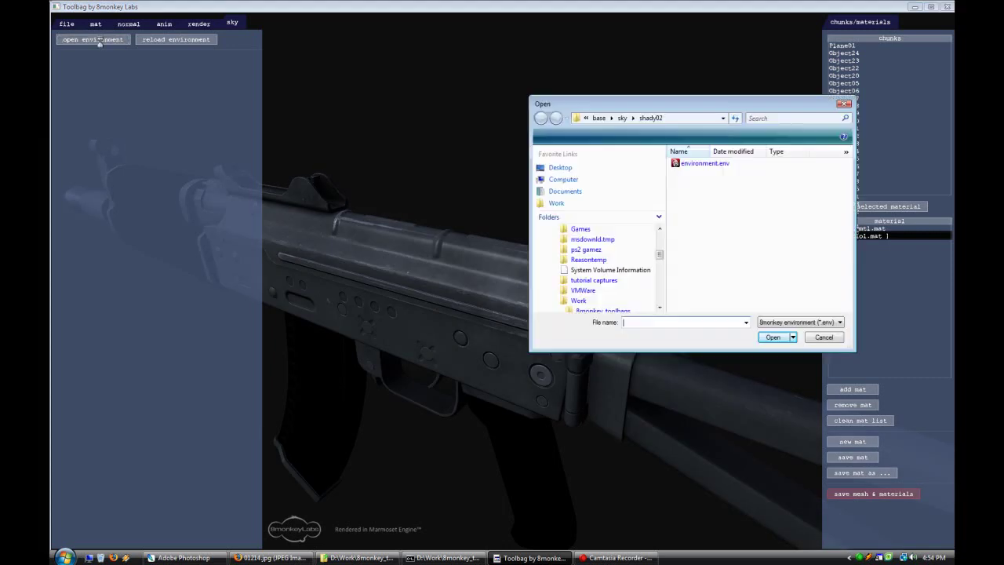
{"action": "left_click", "coordinate": [623, 118]}
{"action": "double_click", "coordinate": [701, 173]}
{"action": "double_click", "coordinate": [690, 163]}
{"action": "left_click_drag", "start_coordinate": [569, 199], "coordinate": [596, 327]}
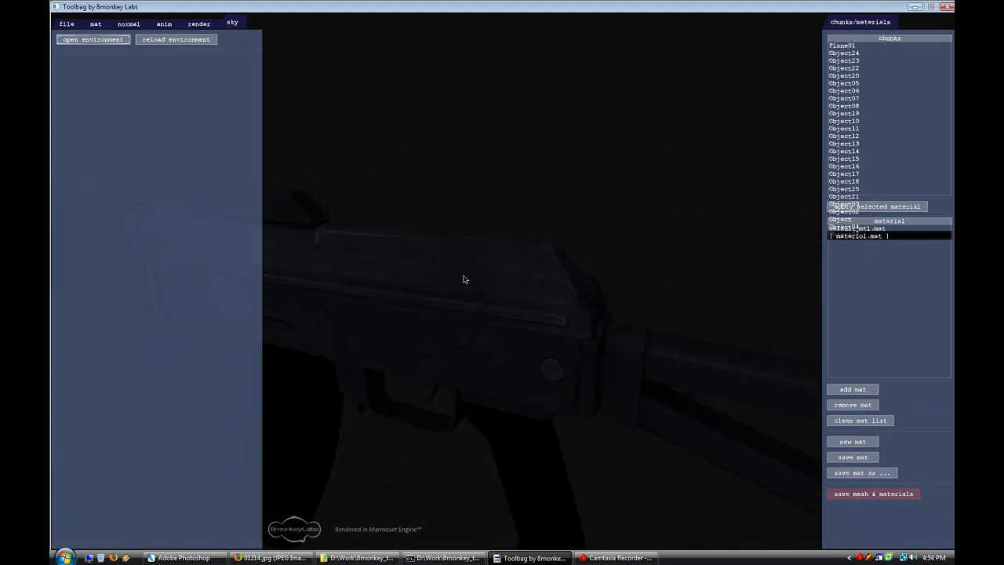
Step: Load the sunny07 sky environment and orbit to view the receiver from behind
{"action": "left_click", "coordinate": [94, 40]}
{"action": "left_click", "coordinate": [622, 119]}
{"action": "double_click", "coordinate": [697, 208]}
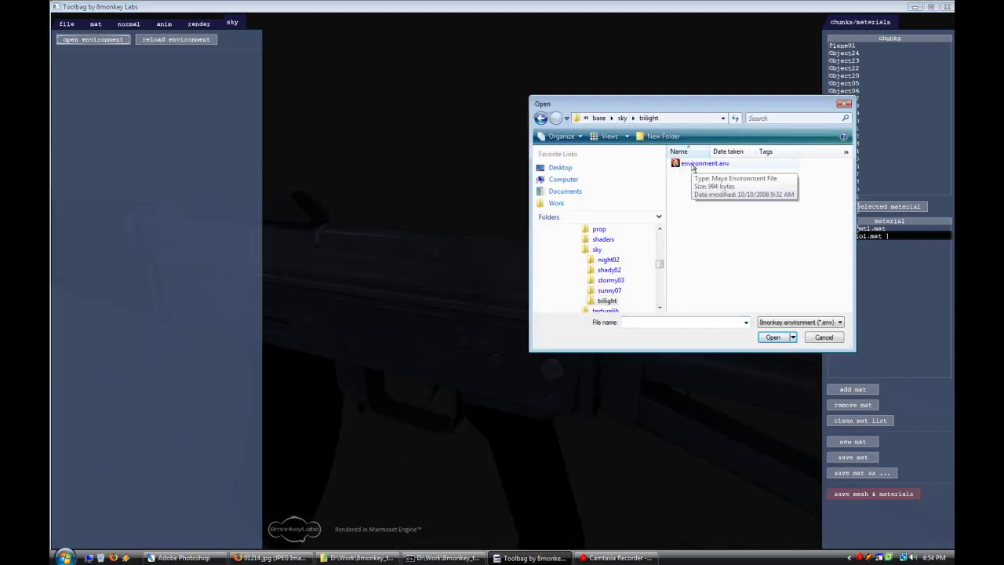
{"action": "key", "text": "BackSpace"}
{"action": "double_click", "coordinate": [693, 196]}
{"action": "double_click", "coordinate": [694, 163]}
{"action": "left_click_drag", "start_coordinate": [636, 242], "coordinate": [512, 340]}
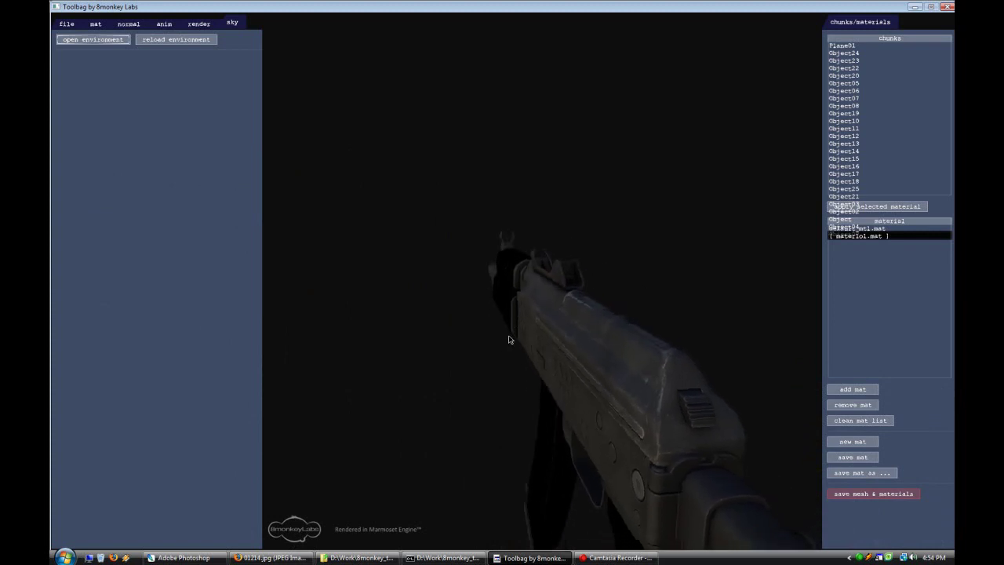
Step: Switch to Photoshop and paint a vertical scrape joining the rear corners, plus the upper corner, with a 3 px brush at 61% opacity
{"action": "left_click", "coordinate": [183, 557]}
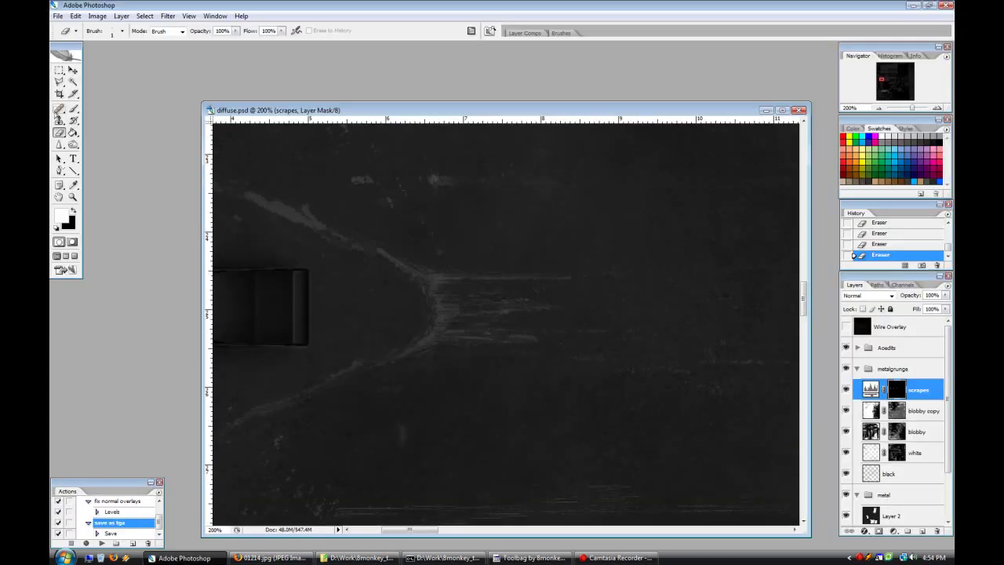
{"action": "left_click_drag", "start_coordinate": [420, 530], "coordinate": [409, 529]}
{"action": "left_click_drag", "start_coordinate": [490, 254], "coordinate": [434, 229]}
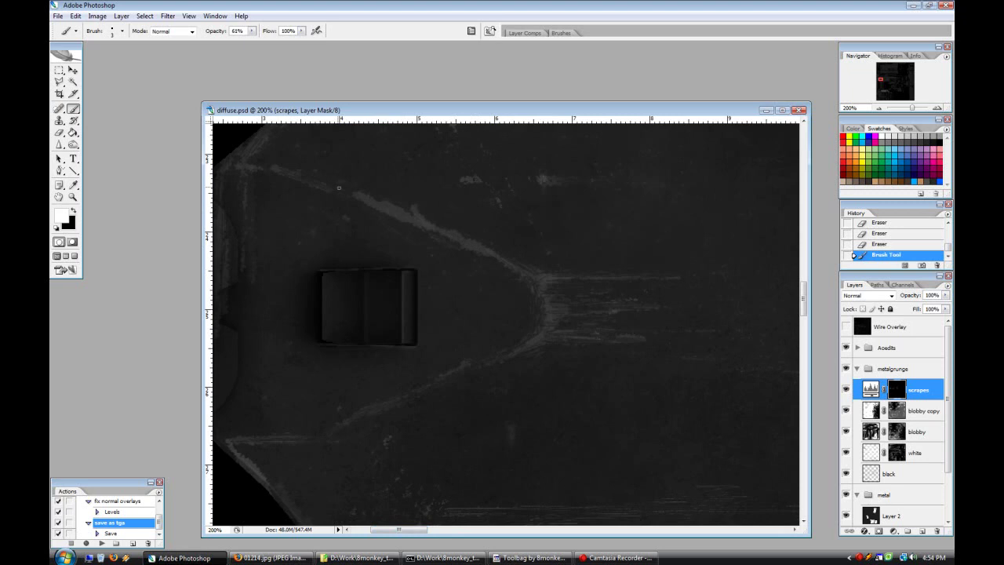
{"action": "mouse_move", "coordinate": [262, 191]}
{"action": "left_mouse_down"}
{"action": "mouse_move", "coordinate": [253, 373]}
{"action": "mouse_move", "coordinate": [260, 210]}
{"action": "mouse_move", "coordinate": [261, 392]}
{"action": "mouse_move", "coordinate": [256, 435]}
{"action": "mouse_move", "coordinate": [242, 437]}
{"action": "mouse_move", "coordinate": [252, 410]}
{"action": "mouse_move", "coordinate": [274, 436]}
{"action": "left_mouse_up"}
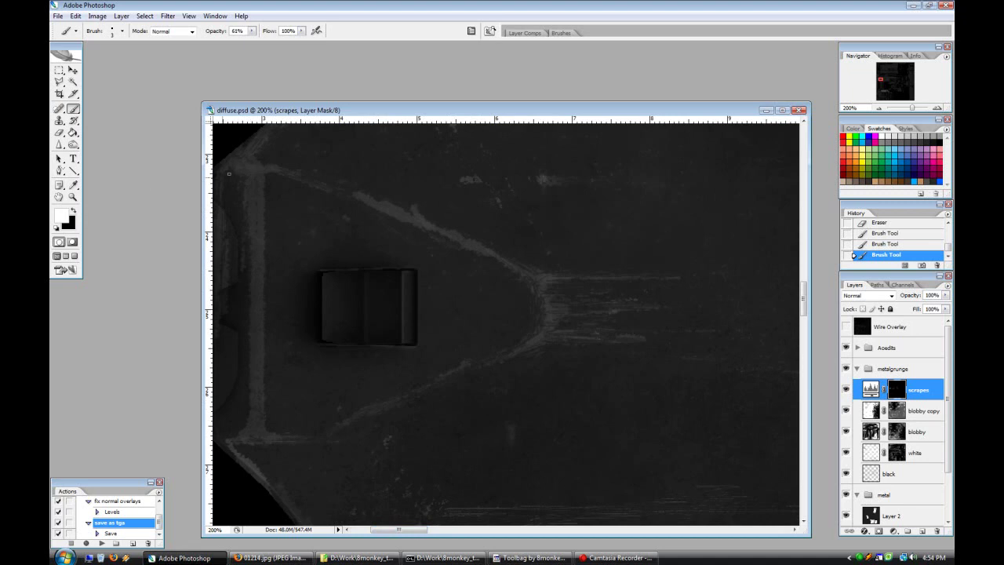
{"action": "left_click_drag", "start_coordinate": [247, 151], "coordinate": [233, 160]}
Step: Break up the vertical rear scrape with a 1 px black brush and raise its opacity to 100%
{"action": "left_click", "coordinate": [74, 211]}
{"action": "left_click", "coordinate": [123, 32]}
{"action": "left_click", "coordinate": [453, 494]}
{"action": "left_click", "coordinate": [376, 5]}
{"action": "left_click", "coordinate": [375, 5]}
{"action": "left_click_drag", "start_coordinate": [263, 293], "coordinate": [262, 285]}
{"action": "left_click_drag", "start_coordinate": [251, 31], "coordinate": [284, 39]}
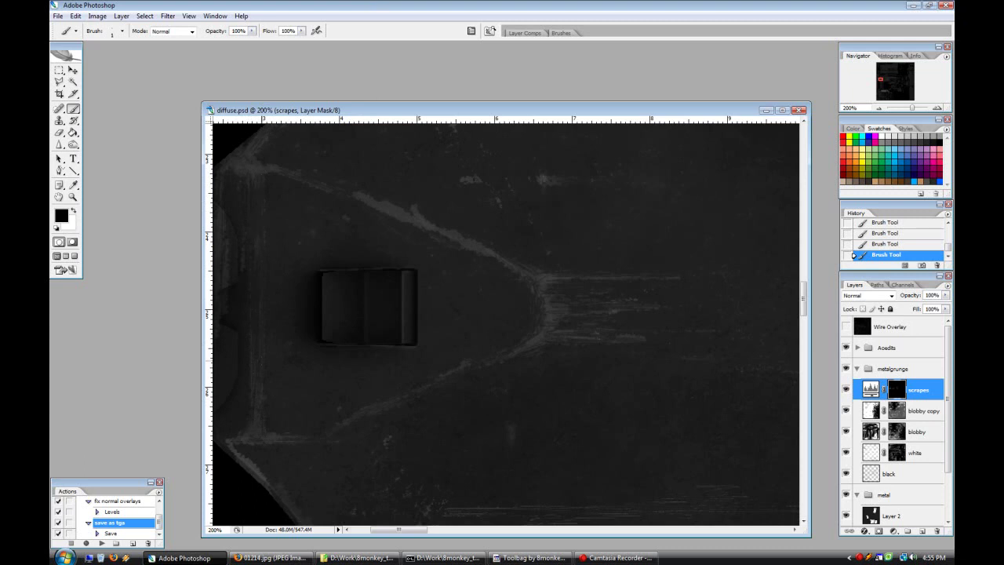
Step: Export the texture with the save as tga action, reload the specular map in Toolbag and examine the receiver's rear edges
{"action": "left_click", "coordinate": [101, 543]}
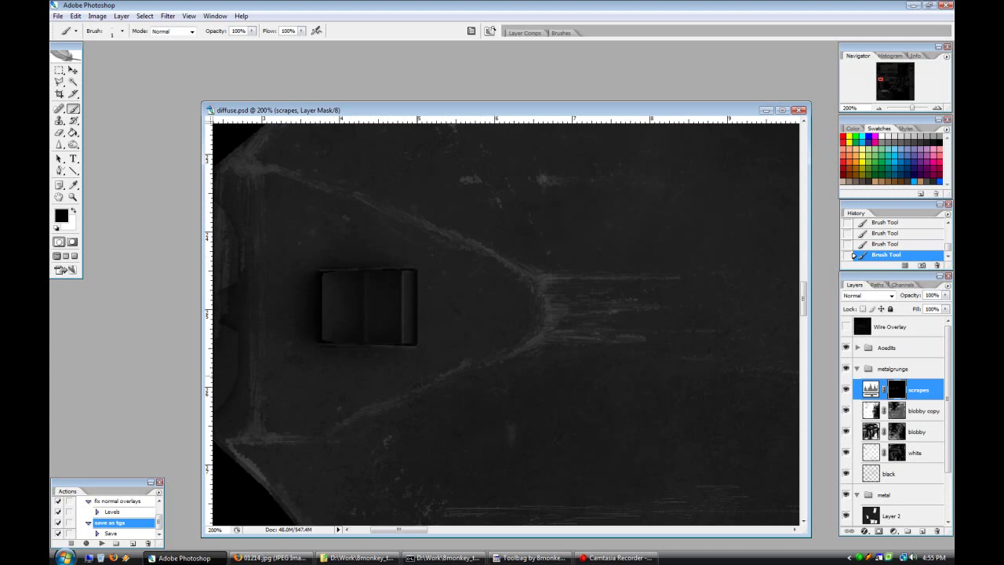
{"action": "left_click", "coordinate": [506, 558]}
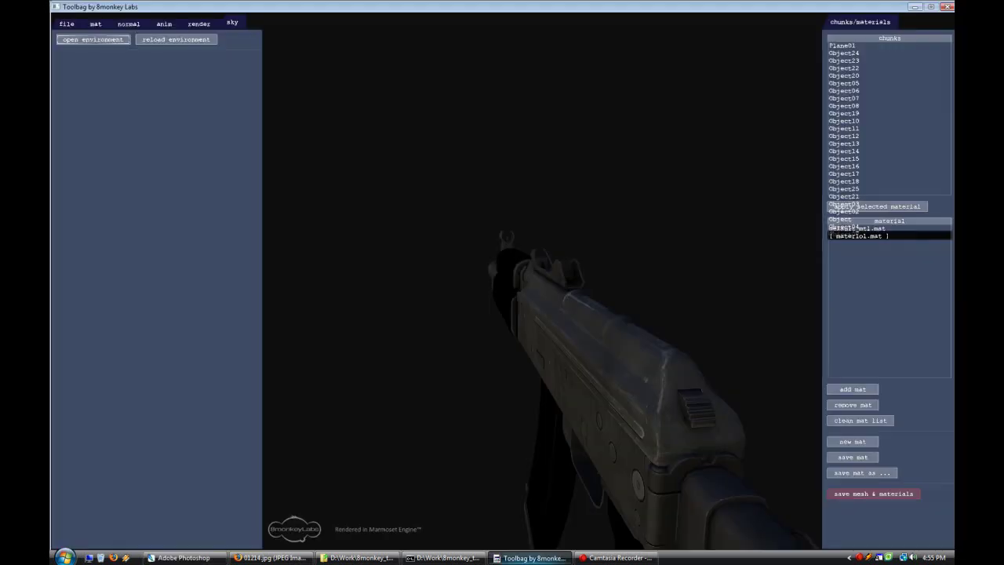
{"action": "left_click", "coordinate": [93, 24]}
{"action": "left_click", "coordinate": [246, 305]}
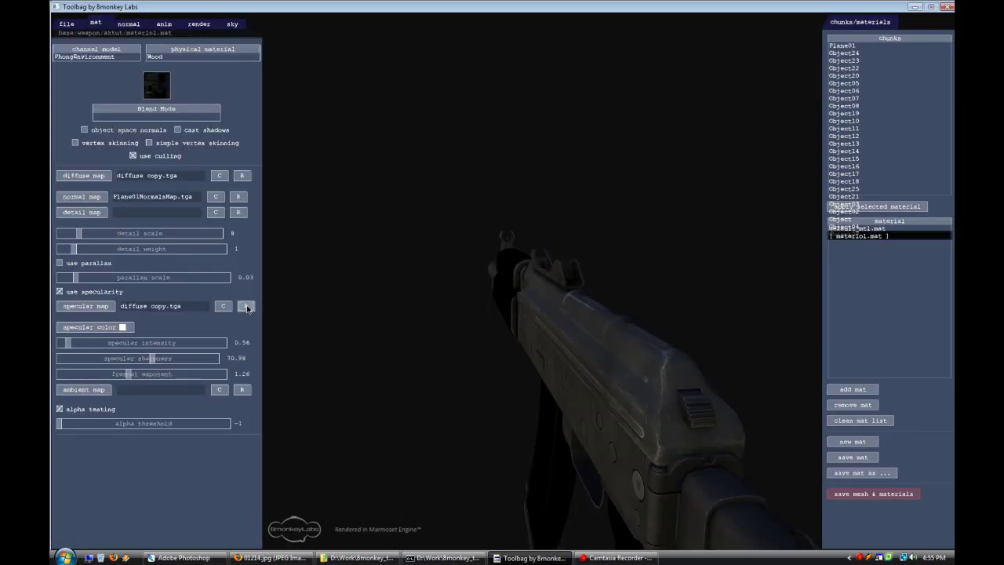
{"action": "key", "text": "Escape"}
{"action": "left_click_drag", "start_coordinate": [514, 435], "coordinate": [520, 461]}
{"action": "mouse_move", "coordinate": [493, 413]}
{"action": "left_mouse_down"}
{"action": "mouse_move", "coordinate": [533, 438]}
{"action": "mouse_move", "coordinate": [518, 434]}
{"action": "left_mouse_up"}
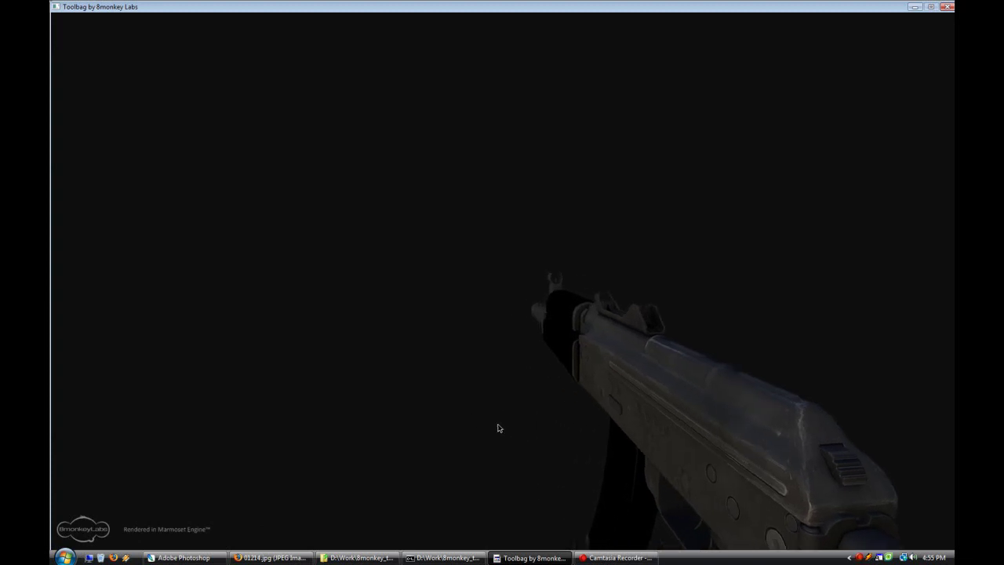
{"action": "left_click_drag", "start_coordinate": [350, 394], "coordinate": [274, 403]}
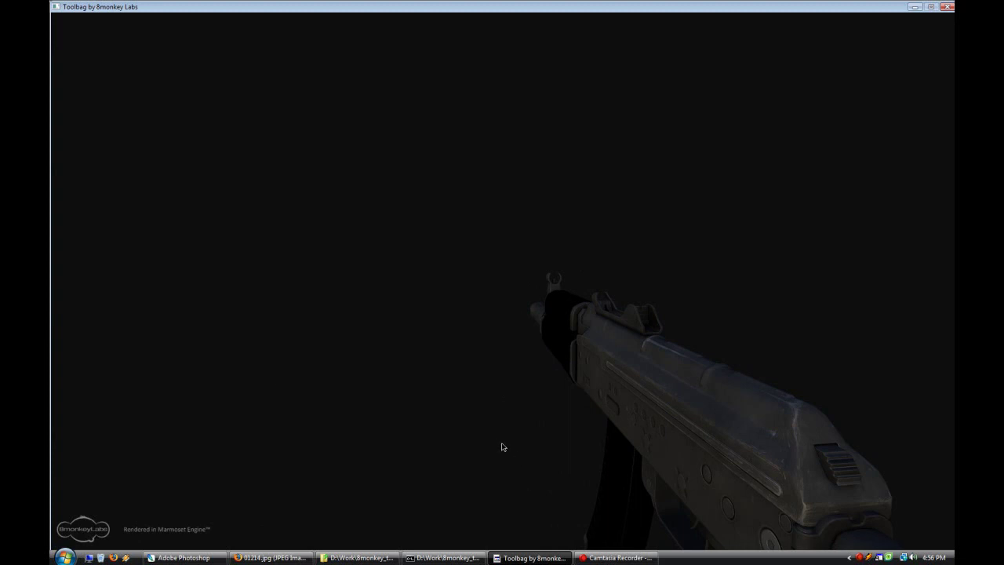
Step: Switch to Photoshop, extend the scrapes at the V-shaped edge's tip with a 1 px white brush and lightly erase parts of them
{"action": "left_click", "coordinate": [182, 558]}
{"action": "key", "text": "x"}
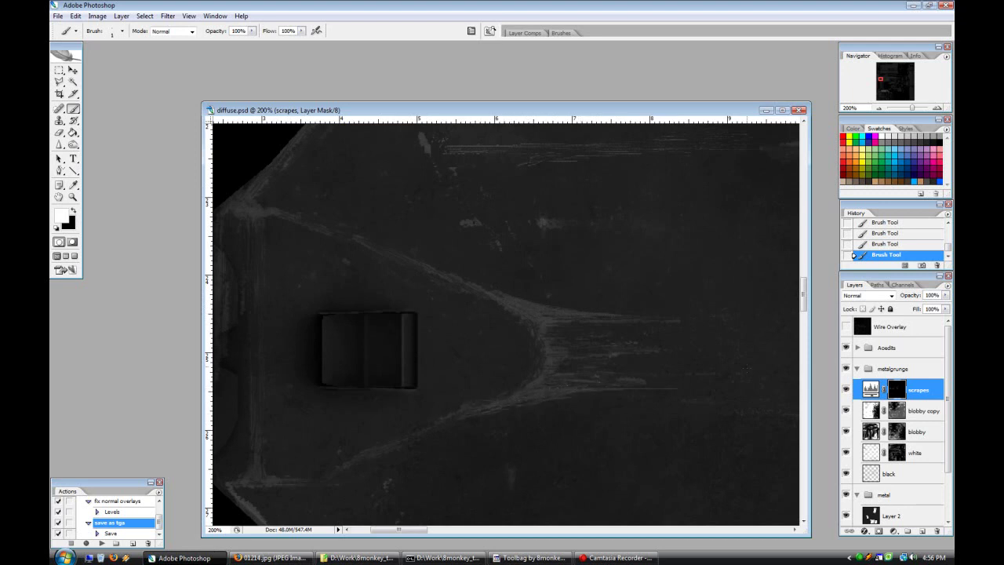
{"action": "left_click", "coordinate": [880, 107]}
{"action": "left_click_drag", "start_coordinate": [415, 529], "coordinate": [438, 529]}
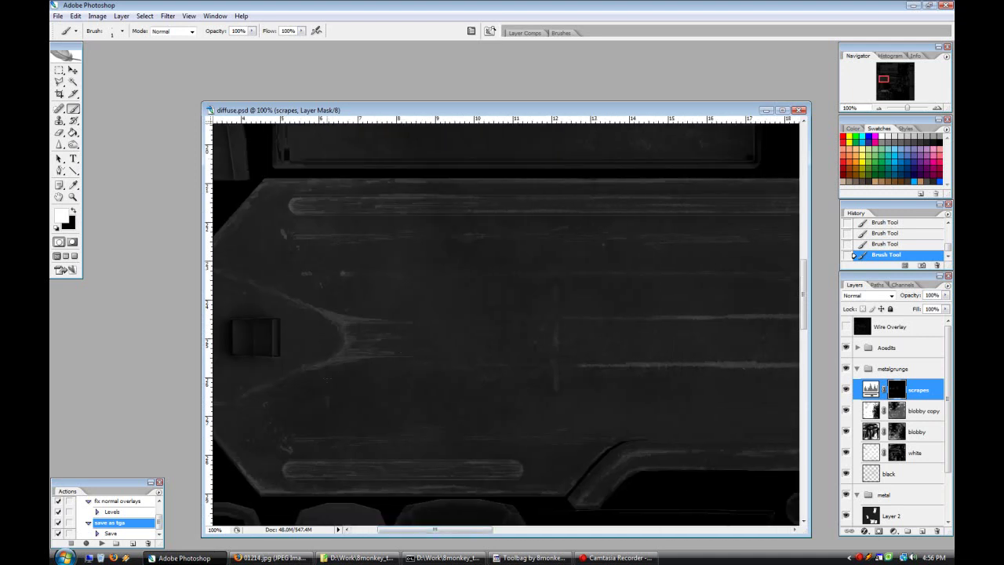
{"action": "left_click", "coordinate": [59, 132]}
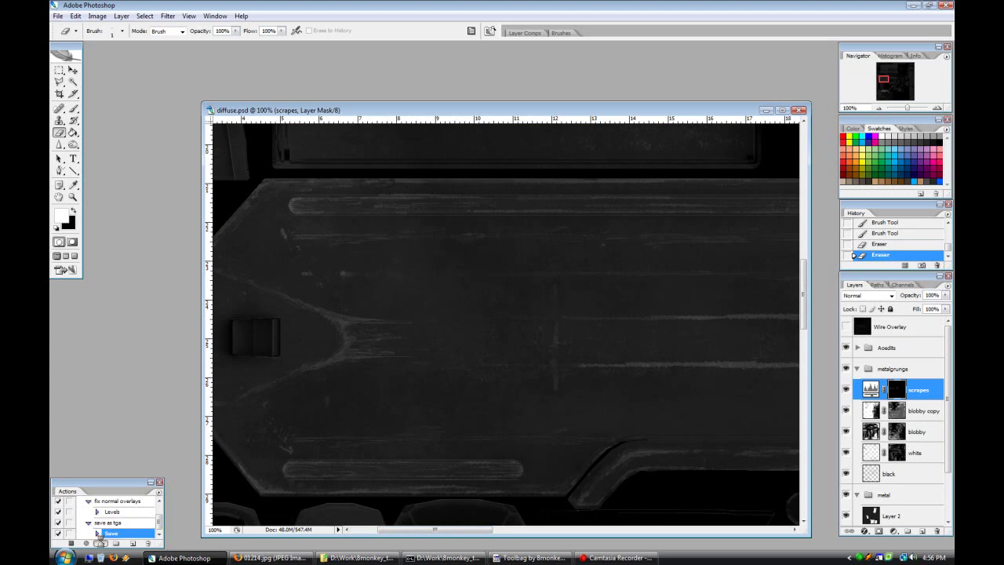
Step: Switch to Toolbag and examine the scrapes from the opposite side of the gun
{"action": "left_click", "coordinate": [529, 558]}
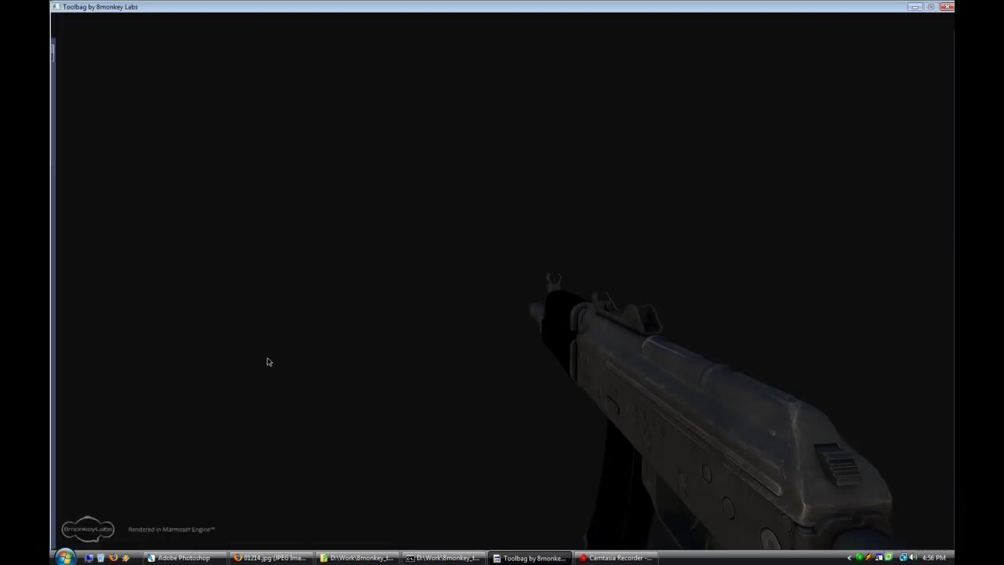
{"action": "left_click_drag", "start_coordinate": [267, 361], "coordinate": [528, 288]}
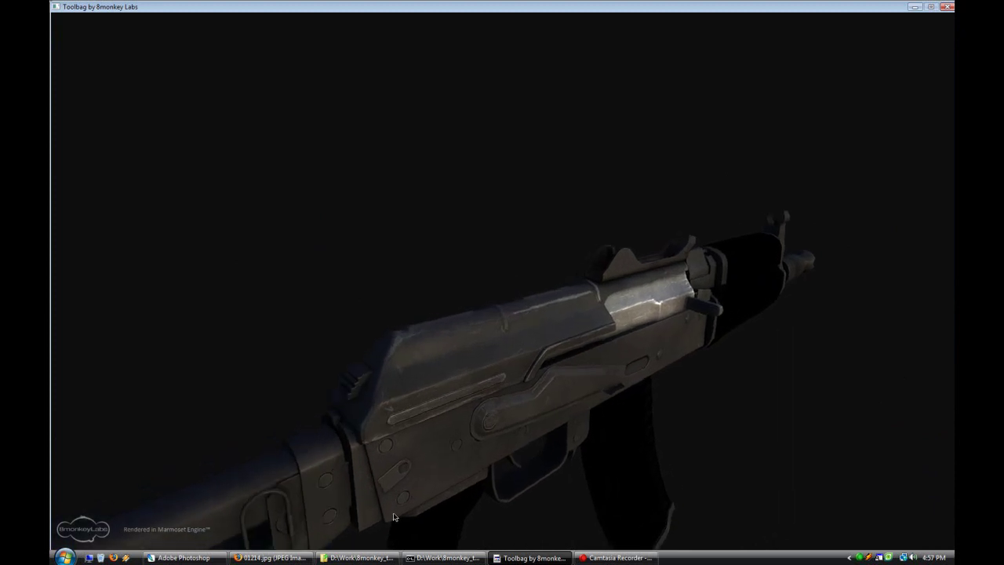
Step: Switch to Photoshop and paint thin white horizontal scrapes just above the short lower groove on the receiver cover
{"action": "left_click", "coordinate": [183, 558]}
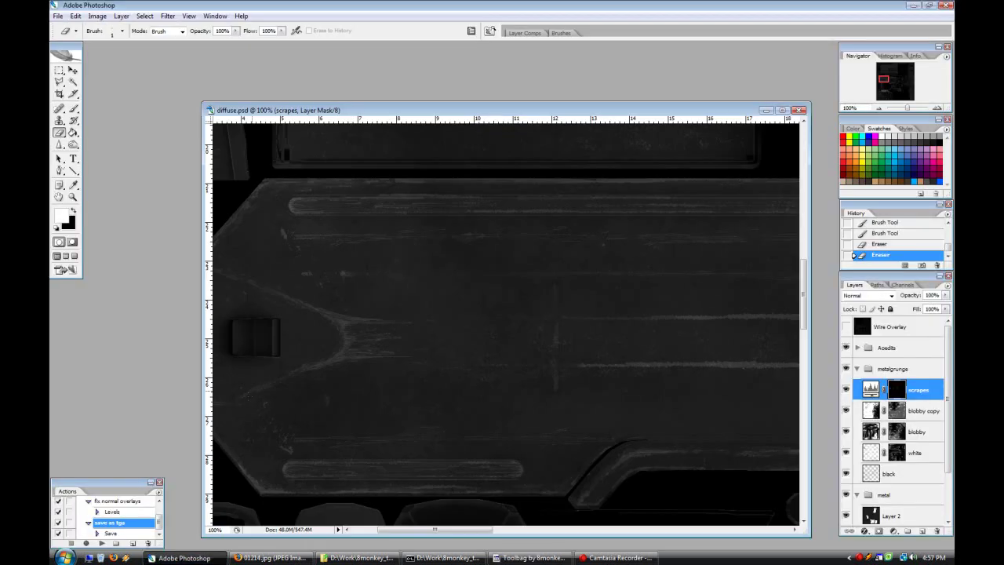
{"action": "left_click", "coordinate": [73, 109]}
{"action": "left_click_drag", "start_coordinate": [292, 436], "coordinate": [329, 436]}
{"action": "left_click_drag", "start_coordinate": [293, 437], "coordinate": [329, 438]}
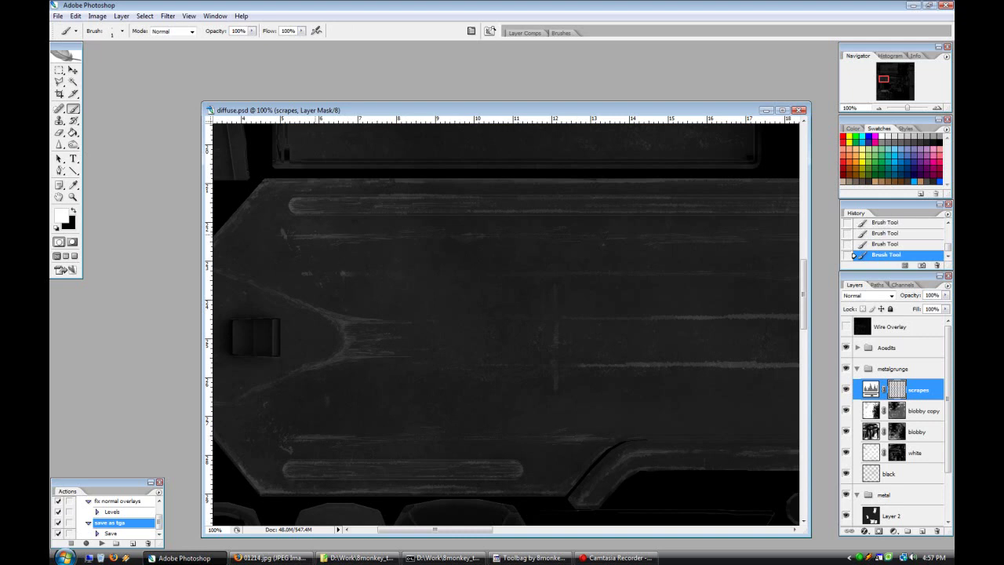
Step: Break up the new horizontal scrapes with a 3 px eraser, lowering its opacity to 77%
{"action": "left_click", "coordinate": [59, 132]}
{"action": "left_click", "coordinate": [122, 31]}
{"action": "left_click", "coordinate": [321, 501]}
{"action": "left_click", "coordinate": [496, 21]}
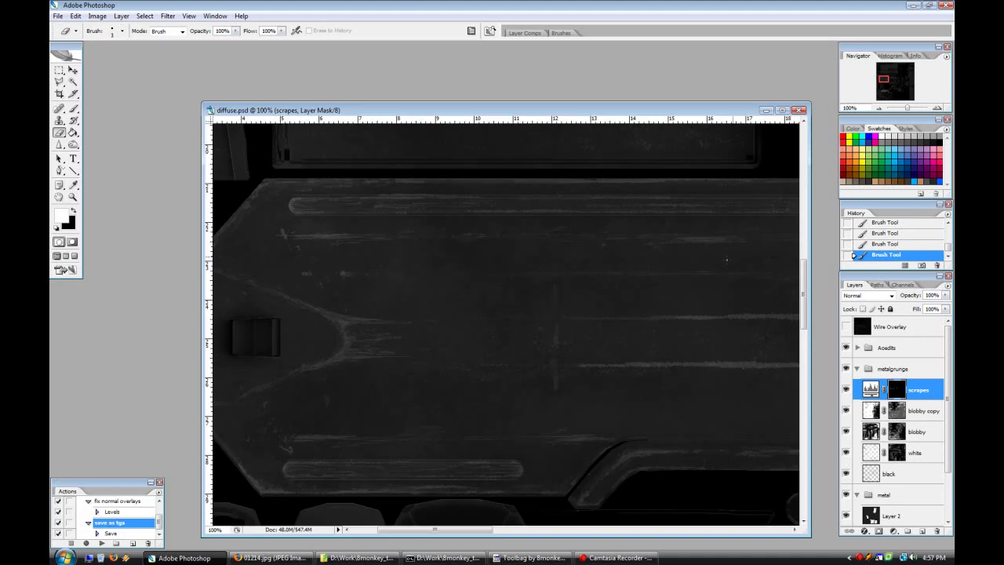
{"action": "left_click", "coordinate": [570, 432]}
{"action": "key", "text": "7"}
{"action": "key", "text": "7"}
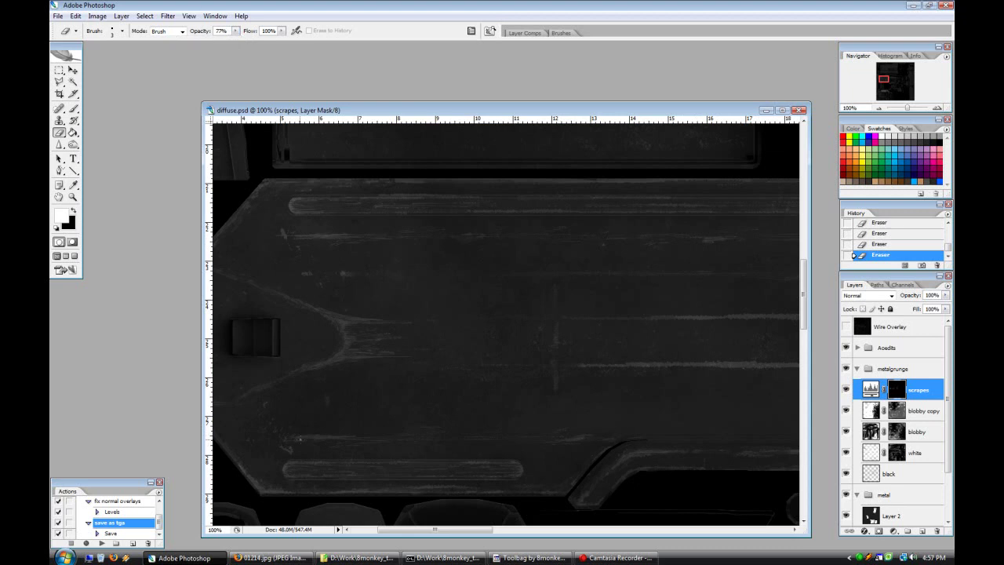
Step: Switch to Toolbag and examine the scrapes along the receiver from the other side, both at a distance and up close
{"action": "left_click", "coordinate": [533, 557]}
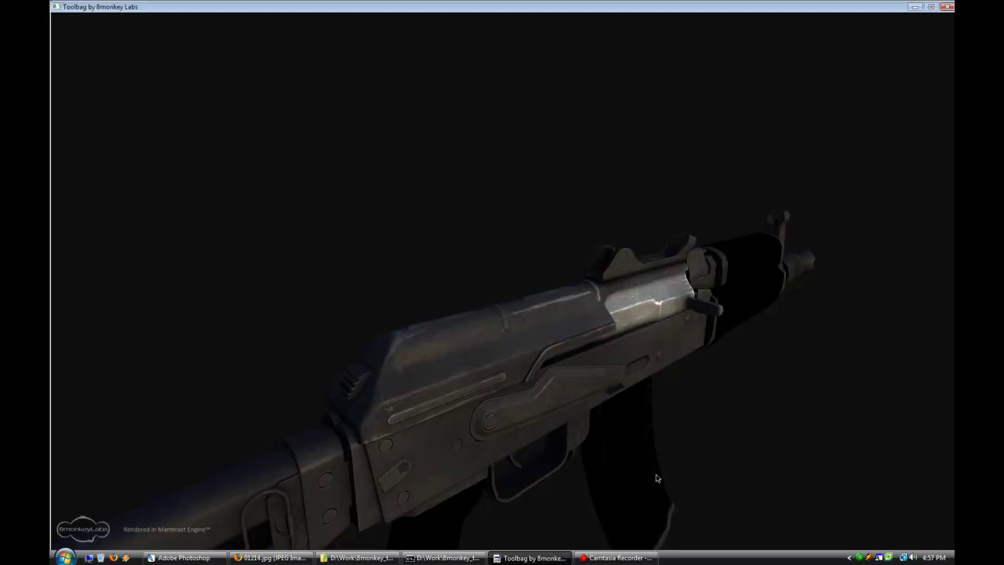
{"action": "key", "text": "Escape"}
{"action": "left_click_drag", "start_coordinate": [314, 353], "coordinate": [613, 415]}
{"action": "scroll", "coordinate": [617, 373], "scroll_direction": "down", "scroll_amount": 3}
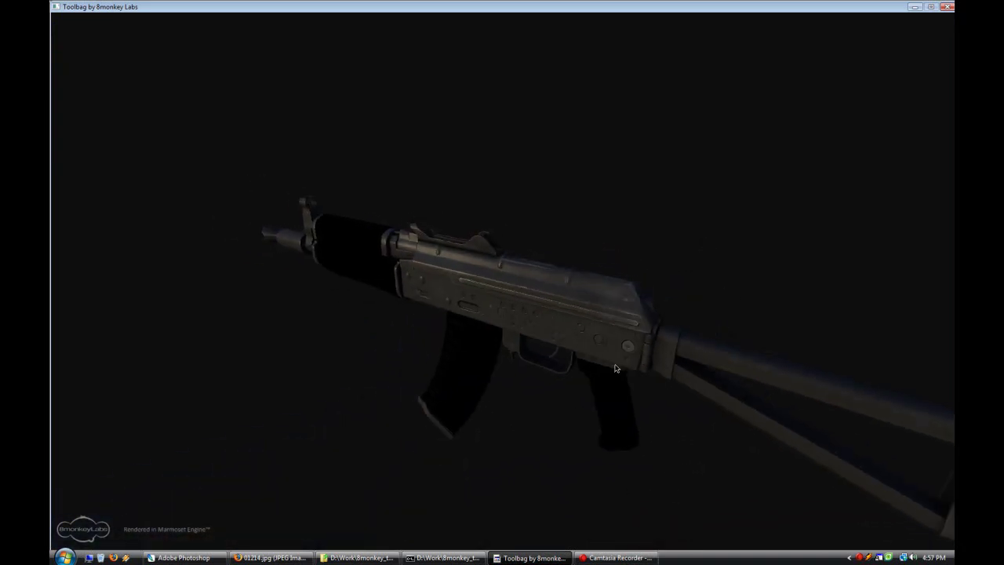
{"action": "scroll", "coordinate": [620, 397], "scroll_direction": "up", "scroll_amount": 10}
{"action": "scroll", "coordinate": [584, 236], "scroll_direction": "down", "scroll_amount": 5}
{"action": "left_click_drag", "start_coordinate": [584, 177], "coordinate": [499, 221]}
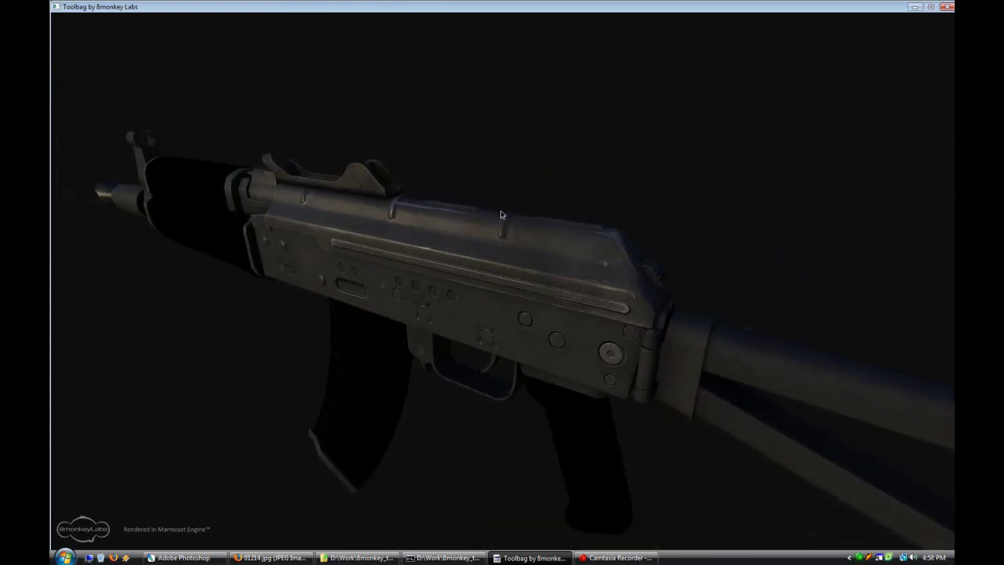
Step: Look over the texture, browse the AKS-74U reference images in Firefox for metal wear, and compare them with the model in Toolbag
{"action": "left_click", "coordinate": [183, 558]}
{"action": "left_click", "coordinate": [882, 108]}
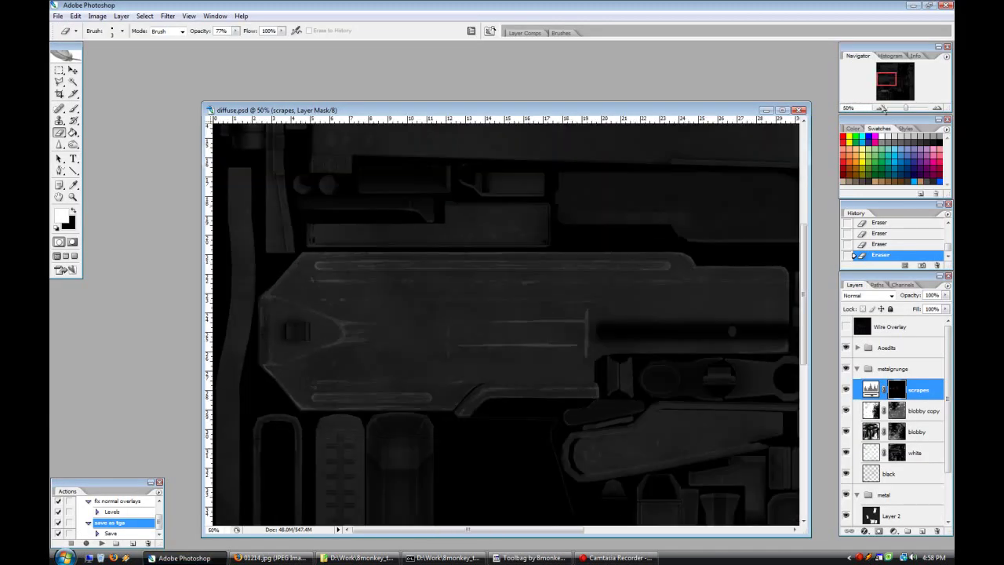
{"action": "left_click", "coordinate": [936, 106]}
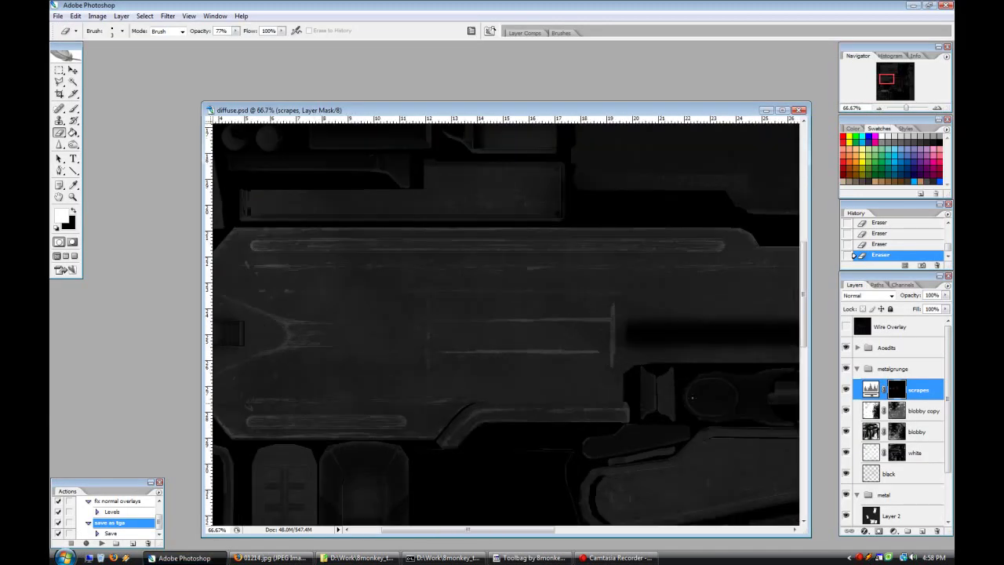
{"action": "left_click", "coordinate": [266, 557]}
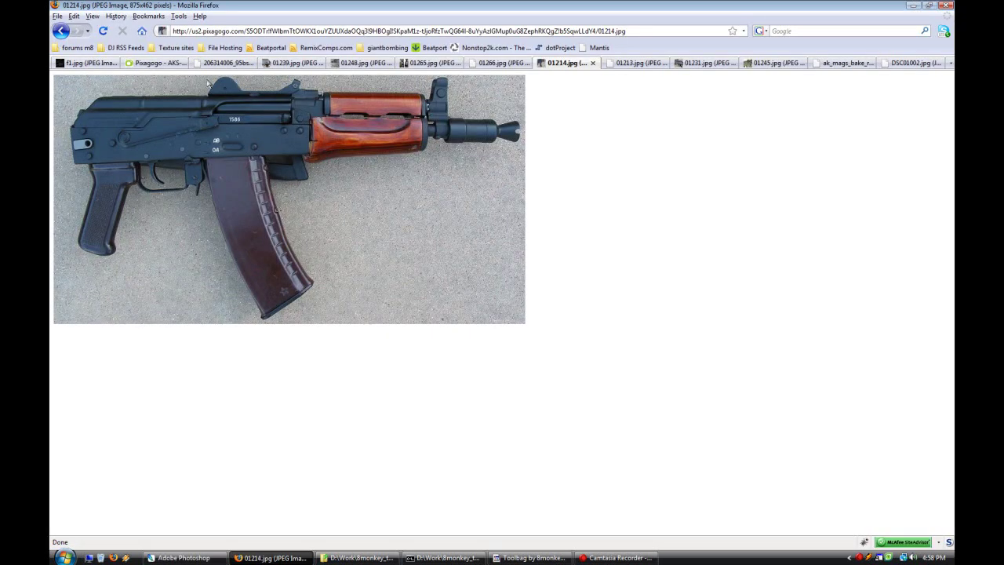
{"action": "left_click", "coordinate": [90, 63]}
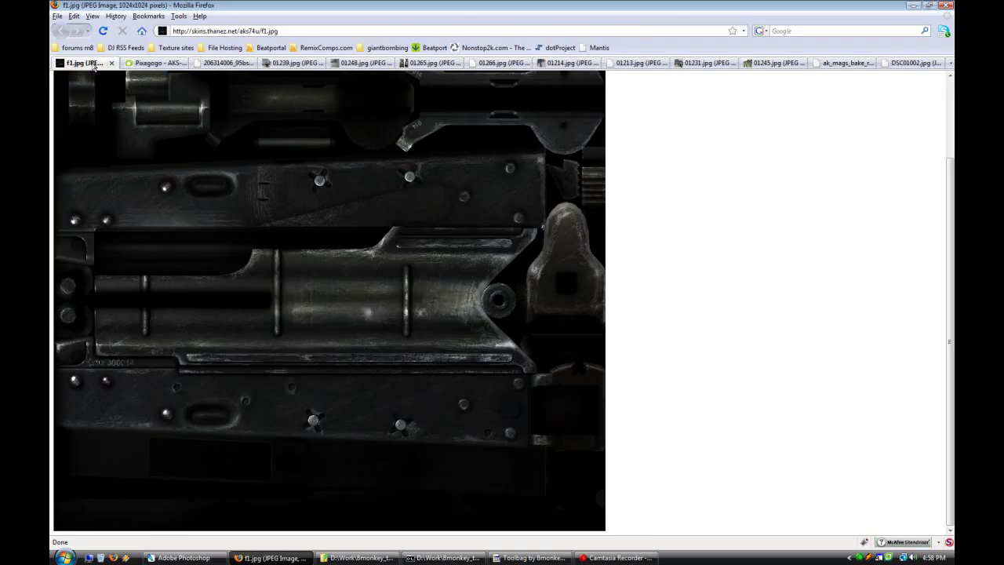
{"action": "left_click", "coordinate": [149, 64]}
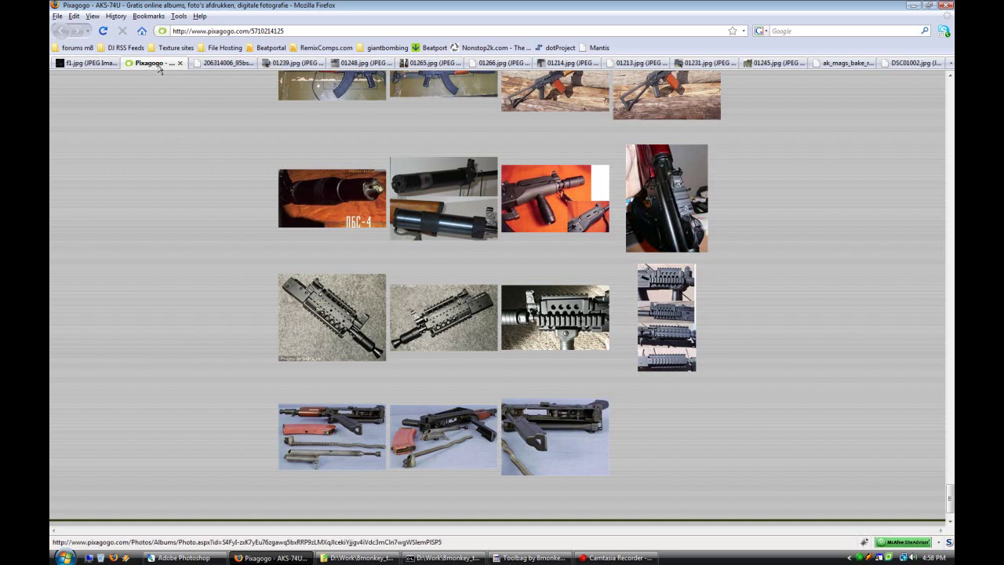
{"action": "left_click", "coordinate": [226, 64]}
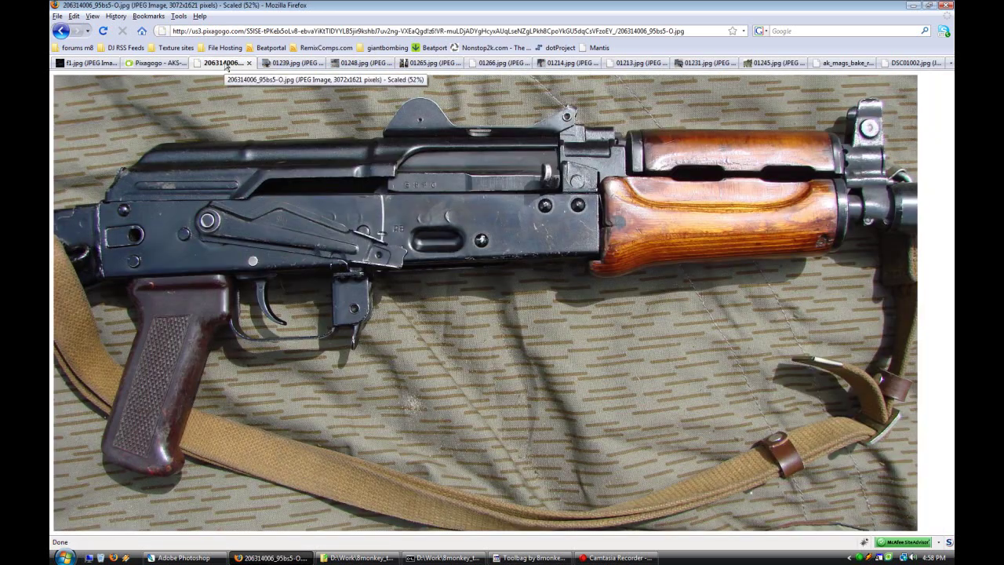
{"action": "left_click", "coordinate": [291, 63]}
{"action": "left_click", "coordinate": [362, 62]}
{"action": "left_click", "coordinate": [433, 63]}
{"action": "left_click", "coordinate": [499, 63]}
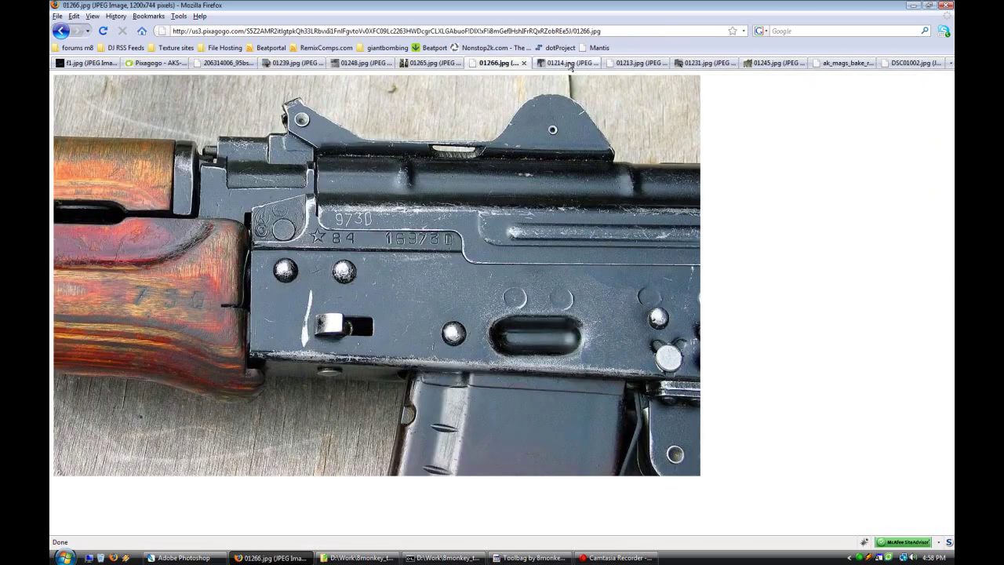
{"action": "left_click", "coordinate": [576, 63]}
{"action": "left_click", "coordinate": [642, 62]}
{"action": "left_click", "coordinate": [707, 62]}
{"action": "left_click", "coordinate": [770, 63]}
{"action": "left_click", "coordinate": [844, 62]}
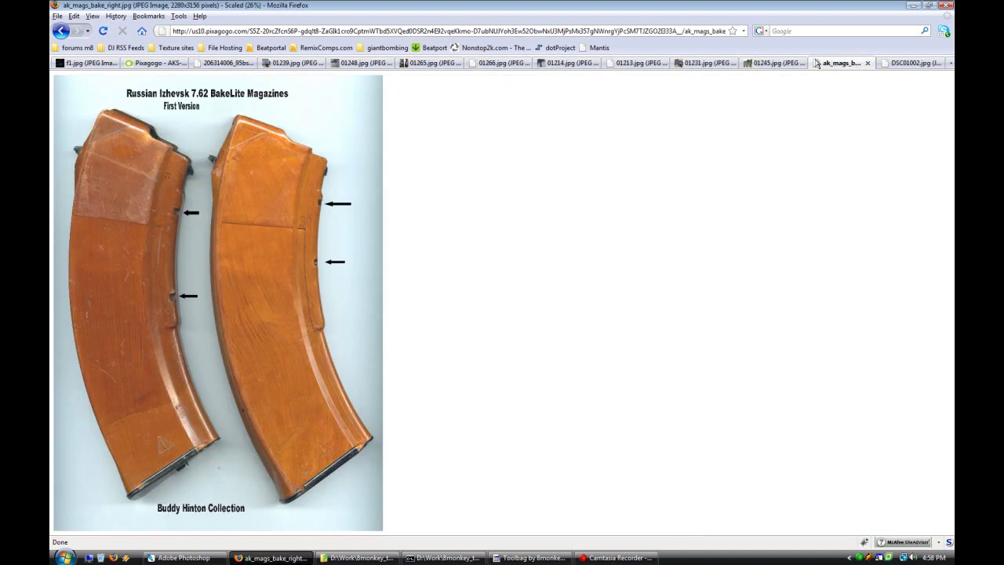
{"action": "left_click", "coordinate": [914, 63]}
{"action": "left_click", "coordinate": [496, 558]}
{"action": "left_click_drag", "start_coordinate": [504, 386], "coordinate": [583, 404]}
Step: Switch to Photoshop, marquee the scraped right end of the long upper groove, hide Layer 2 and show the Face norm layer
{"action": "left_click", "coordinate": [182, 557]}
{"action": "key", "text": "m"}
{"action": "left_click_drag", "start_coordinate": [637, 258], "coordinate": [623, 253]}
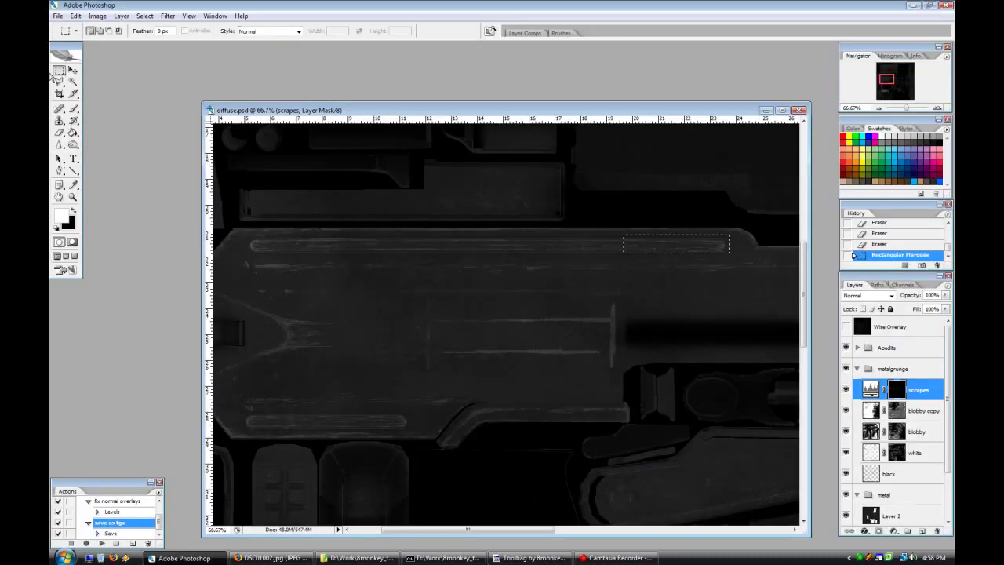
{"action": "key", "text": "v"}
{"action": "scroll", "coordinate": [883, 487], "scroll_direction": "down", "scroll_amount": 3}
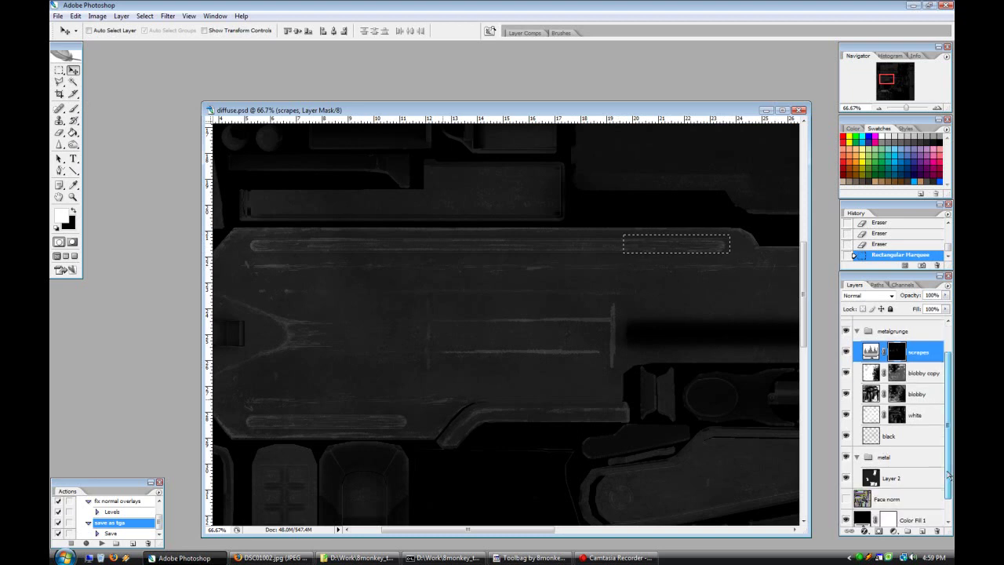
{"action": "left_click", "coordinate": [846, 464]}
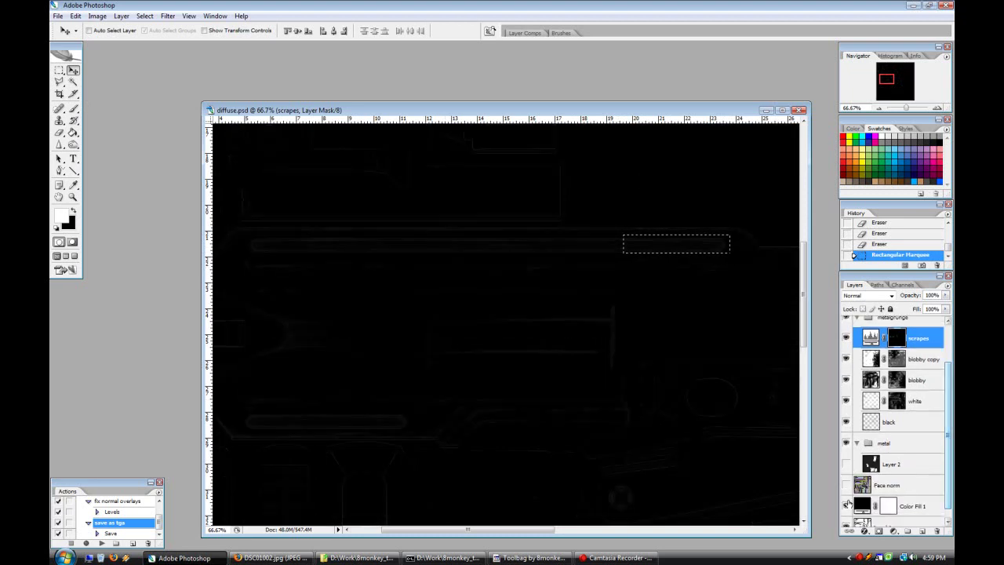
{"action": "left_click", "coordinate": [845, 485]}
Step: Duplicate the selected groove scrapes onto the central ridge between the two cross ribs and clear the selection
{"action": "left_click_drag", "start_coordinate": [687, 246], "coordinate": [358, 336]}
{"action": "key", "text": "ctrl+d"}
{"action": "key", "text": "ctrl+alt+z"}
{"action": "key", "text": "ctrl+alt+z"}
{"action": "key", "text": "ctrl+d"}
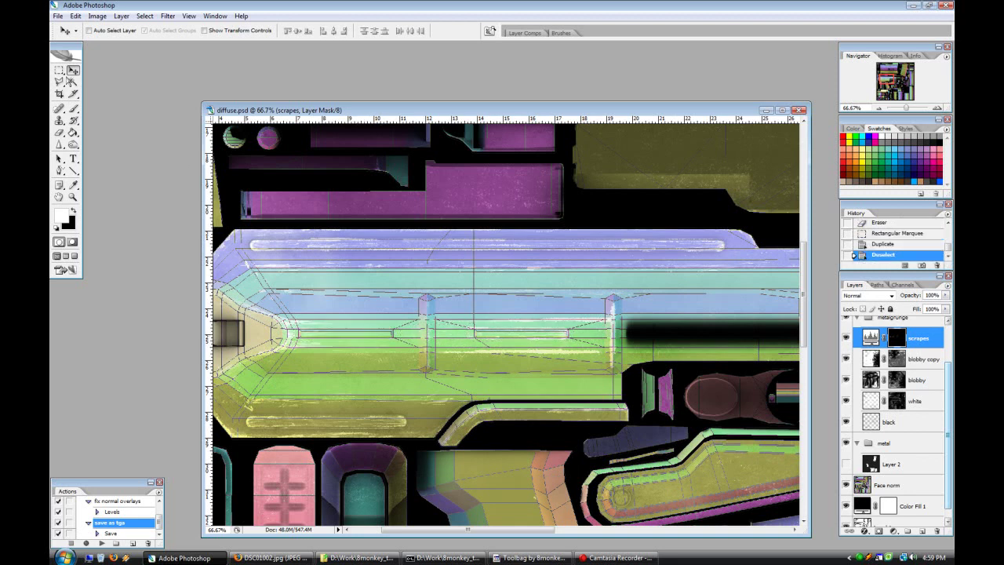
Step: Copy the central ridge scrapes onto the ridge section nearer the V-shaped edge, deselect, and show Layer 2 again
{"action": "left_click", "coordinate": [59, 70]}
{"action": "mouse_move", "coordinate": [575, 327]}
{"action": "left_mouse_down"}
{"action": "mouse_move", "coordinate": [518, 342]}
{"action": "mouse_move", "coordinate": [359, 335]}
{"action": "mouse_move", "coordinate": [368, 336]}
{"action": "left_mouse_up"}
{"action": "left_click", "coordinate": [73, 70]}
{"action": "key", "text": "ctrl+d"}
{"action": "left_click", "coordinate": [846, 463]}
{"action": "key", "text": "ctrl+plus"}
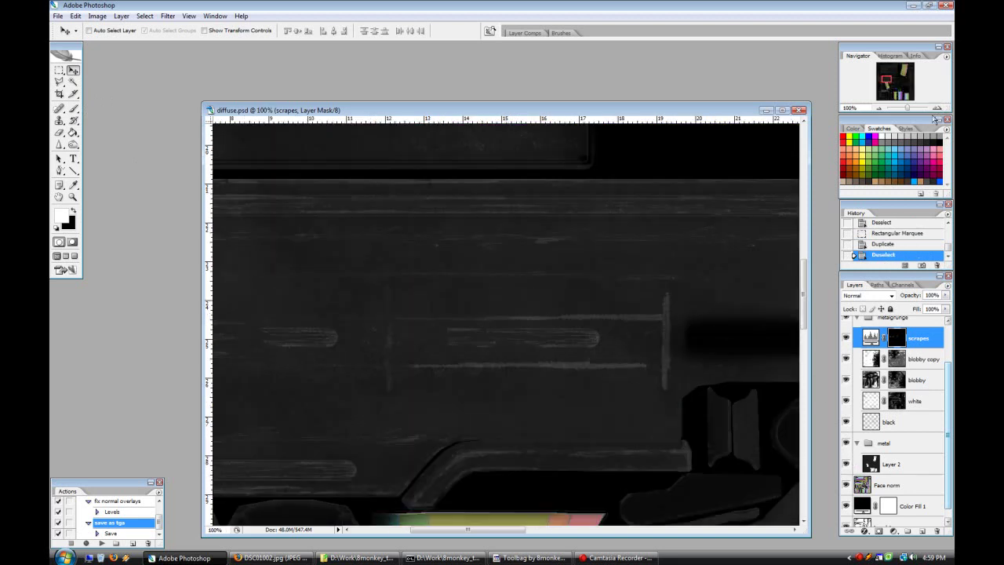
Step: Thin out both copied ridge scrapes with a black brush, starting at 1 px and enlarging it to 3 px
{"action": "key", "text": "b"}
{"action": "left_click", "coordinate": [73, 212]}
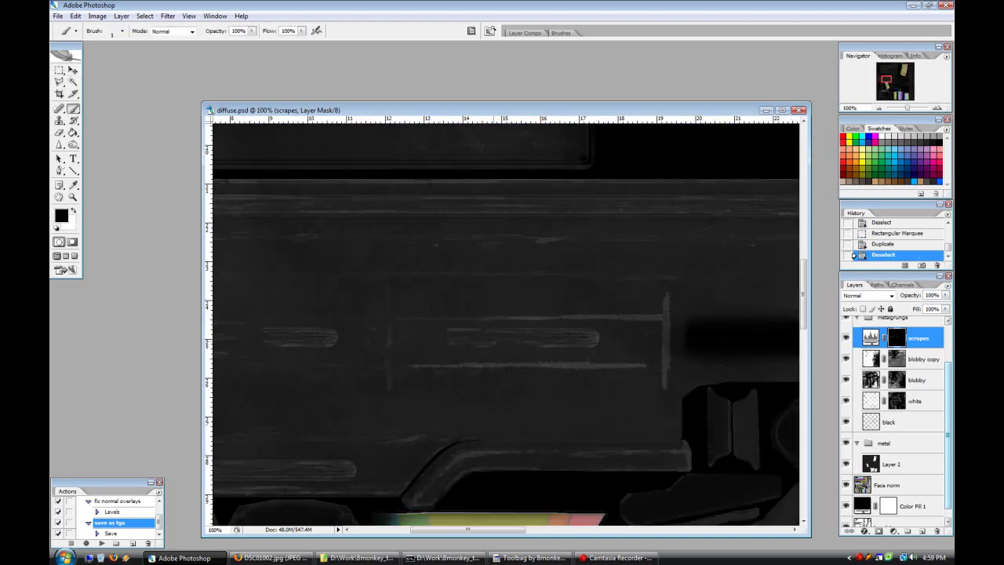
{"action": "left_click_drag", "start_coordinate": [493, 343], "coordinate": [464, 339]}
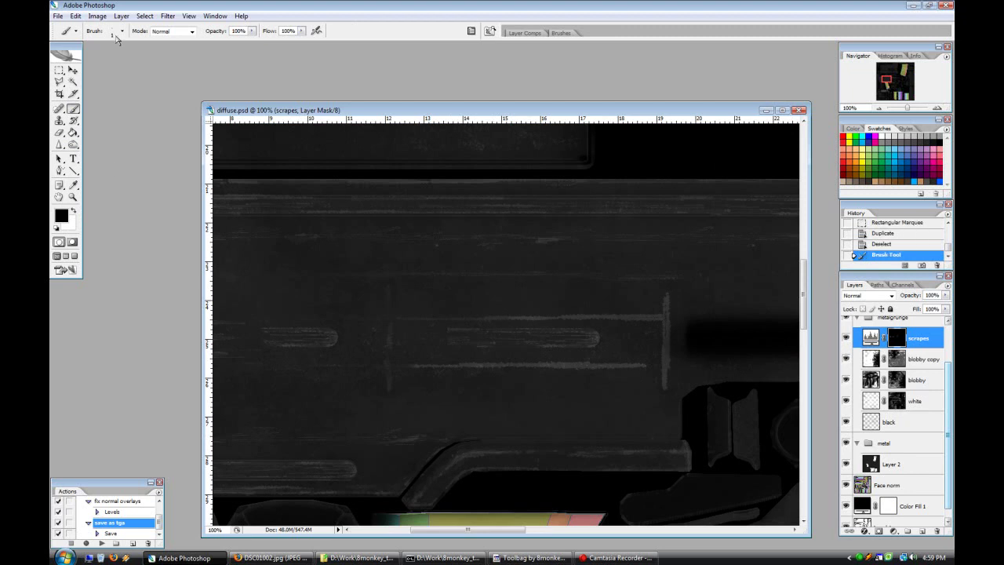
{"action": "left_click", "coordinate": [118, 33]}
{"action": "left_click", "coordinate": [256, 414]}
{"action": "left_click", "coordinate": [368, 16]}
{"action": "left_click", "coordinate": [462, 333]}
{"action": "left_click", "coordinate": [492, 341]}
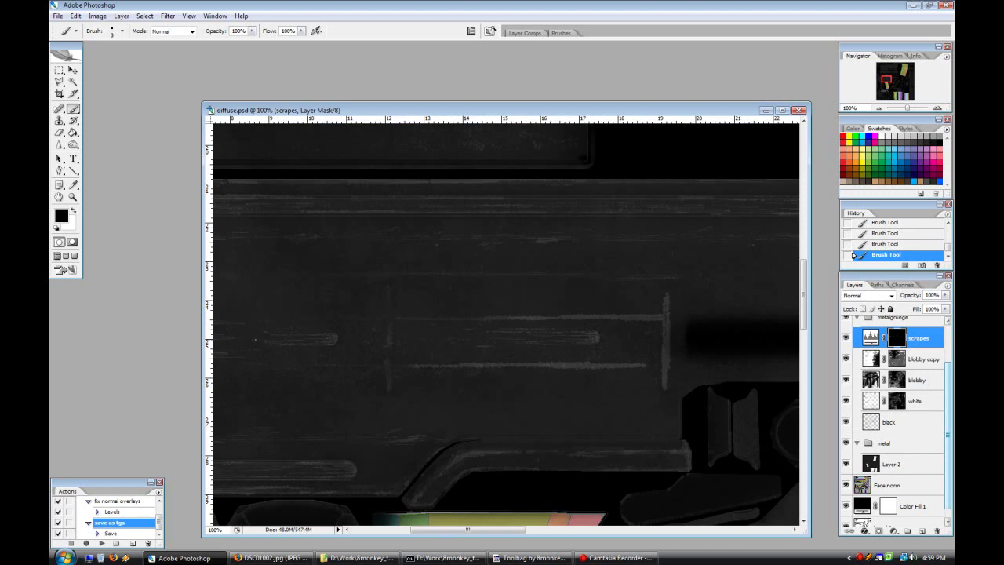
Step: Export the texture with the save as tga action, reload the diffuse map in Toolbag, inspect the top ridge, and return to Photoshop
{"action": "left_click", "coordinate": [101, 542]}
{"action": "left_click", "coordinate": [525, 558]}
{"action": "left_click", "coordinate": [243, 176]}
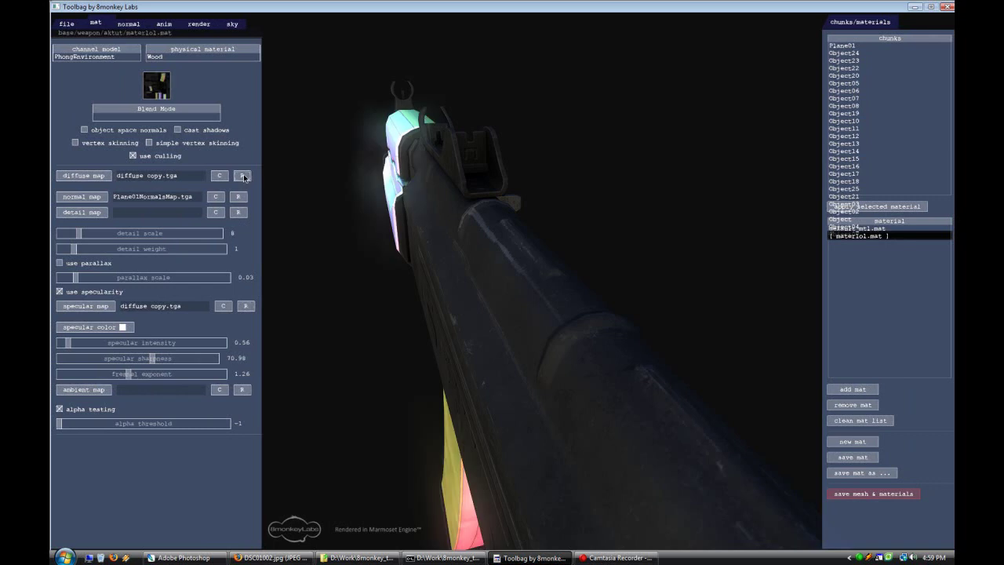
{"action": "left_click_drag", "start_coordinate": [403, 444], "coordinate": [323, 531]}
{"action": "left_click", "coordinate": [184, 557]}
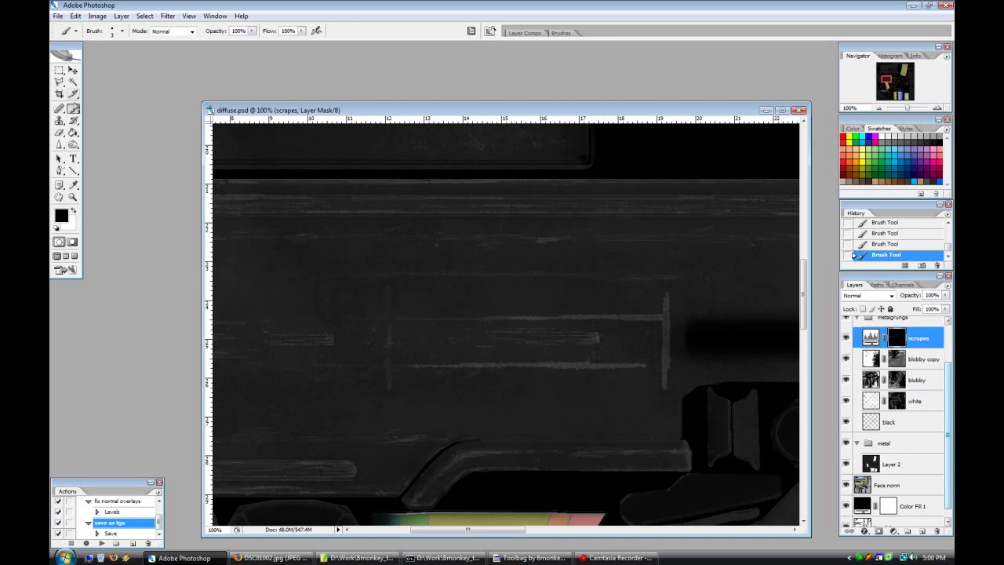
Step: Hide Layer 2 and copy the scraped end of the ridge section nearer the V-shaped edge to that ridge's opposite end
{"action": "left_click", "coordinate": [74, 211]}
{"action": "key", "text": "x"}
{"action": "left_click_drag", "start_coordinate": [505, 530], "coordinate": [486, 530]}
{"action": "left_click", "coordinate": [846, 464]}
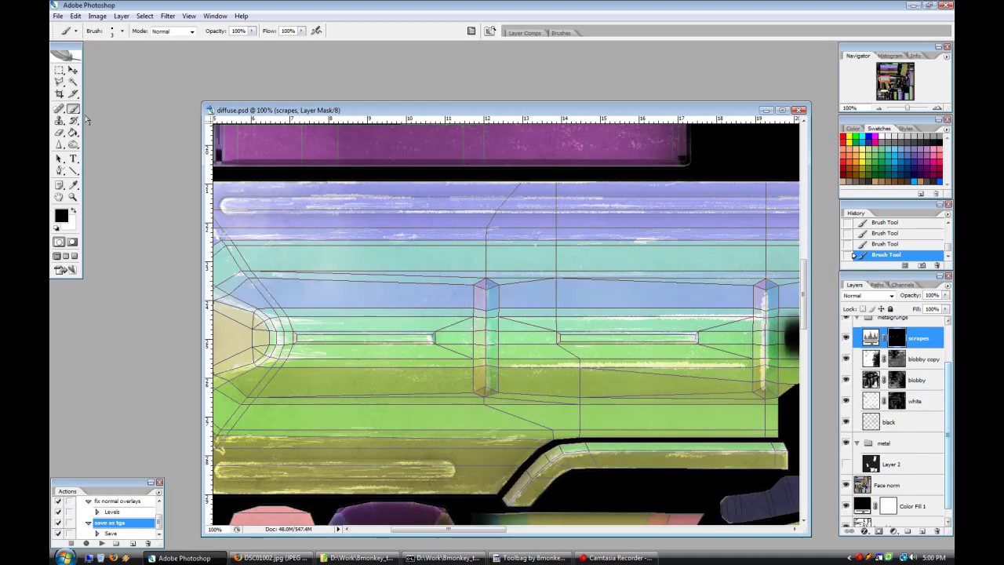
{"action": "key", "text": "m"}
{"action": "left_click_drag", "start_coordinate": [433, 339], "coordinate": [316, 338]}
{"action": "key", "text": "v"}
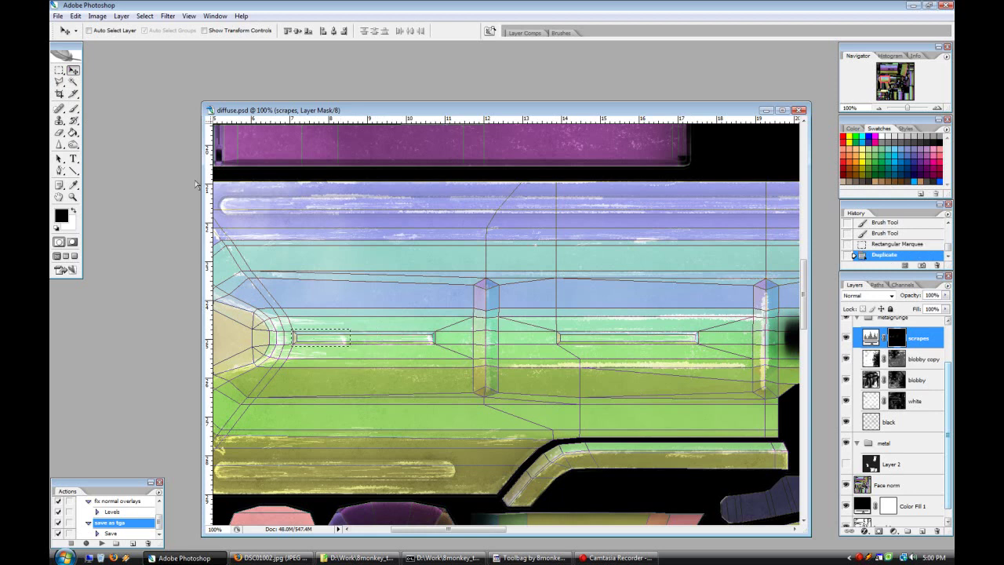
Step: Turn the copied ridge end 180° so it fits the opposite end of the ridge section
{"action": "left_click", "coordinate": [75, 16]}
{"action": "mouse_move", "coordinate": [93, 197]}
{"action": "left_click", "coordinate": [267, 296]}
{"action": "left_click", "coordinate": [75, 16]}
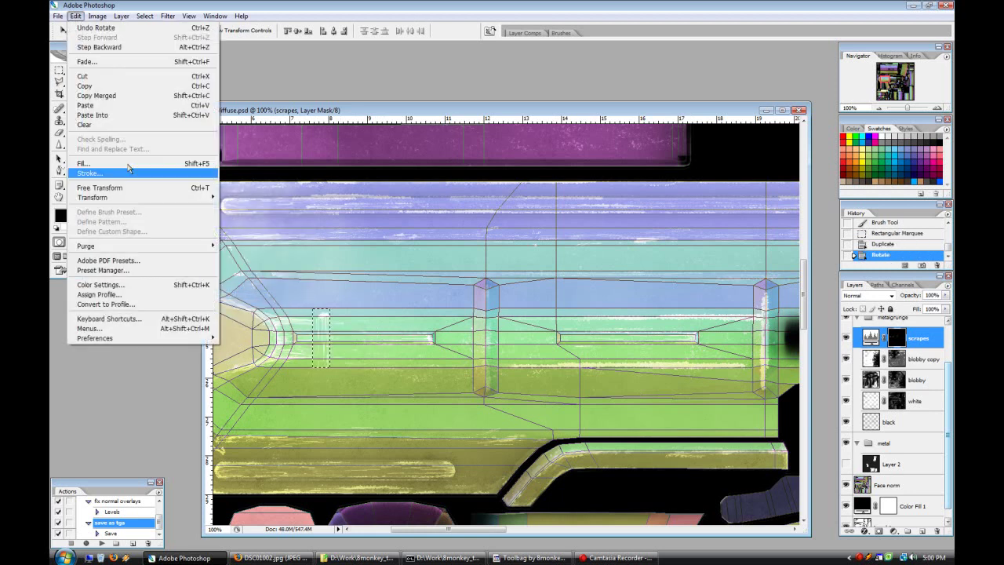
{"action": "left_click", "coordinate": [249, 284]}
{"action": "left_click", "coordinate": [74, 15]}
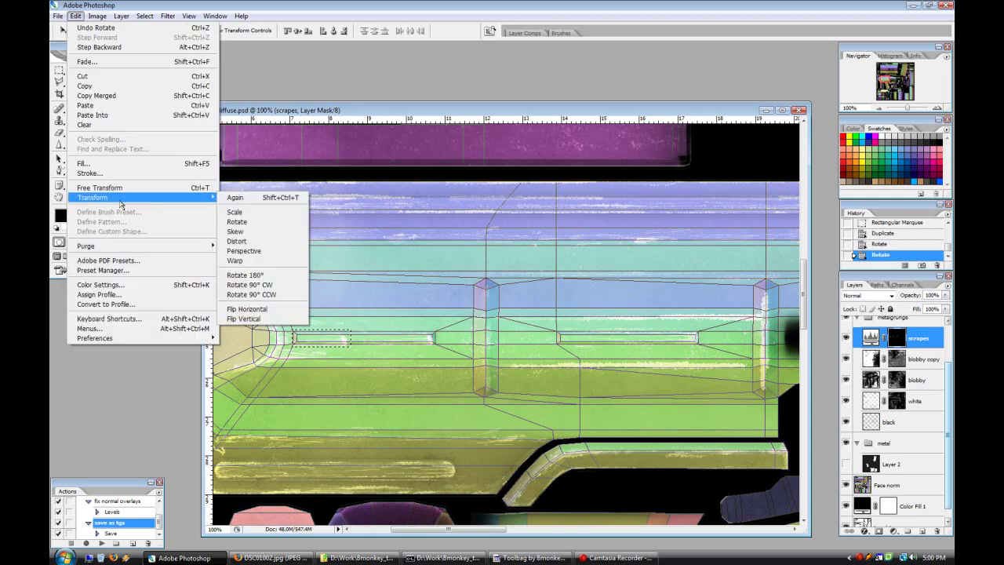
{"action": "left_click", "coordinate": [246, 275]}
Step: Duplicate the rotated end onto the ridge between the cross ribs, deselect, and show Layer 2 while hiding Face norm
{"action": "left_click_drag", "start_coordinate": [314, 340], "coordinate": [575, 343]}
{"action": "key", "text": "ctrl+d"}
{"action": "left_click", "coordinate": [845, 463]}
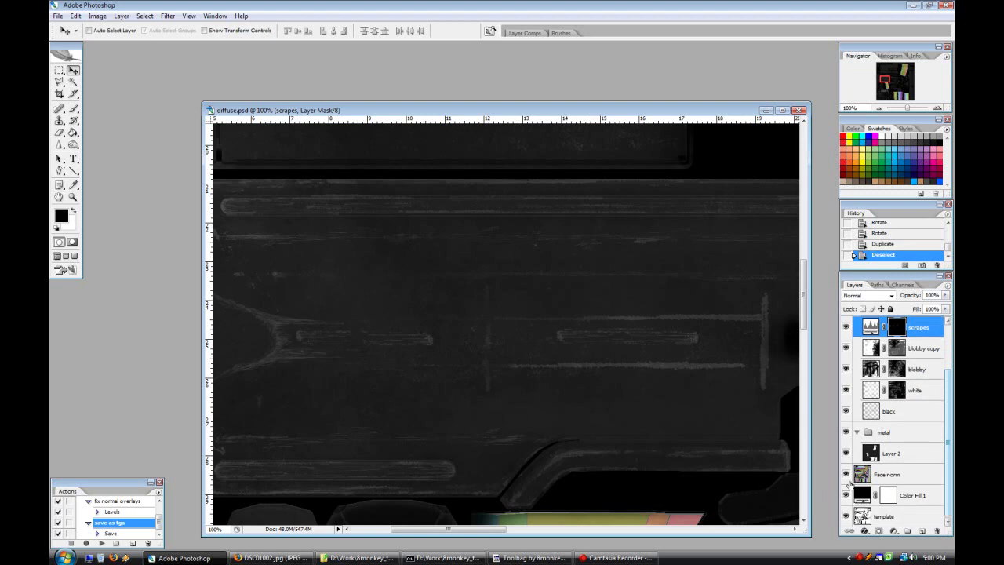
{"action": "left_click", "coordinate": [845, 473]}
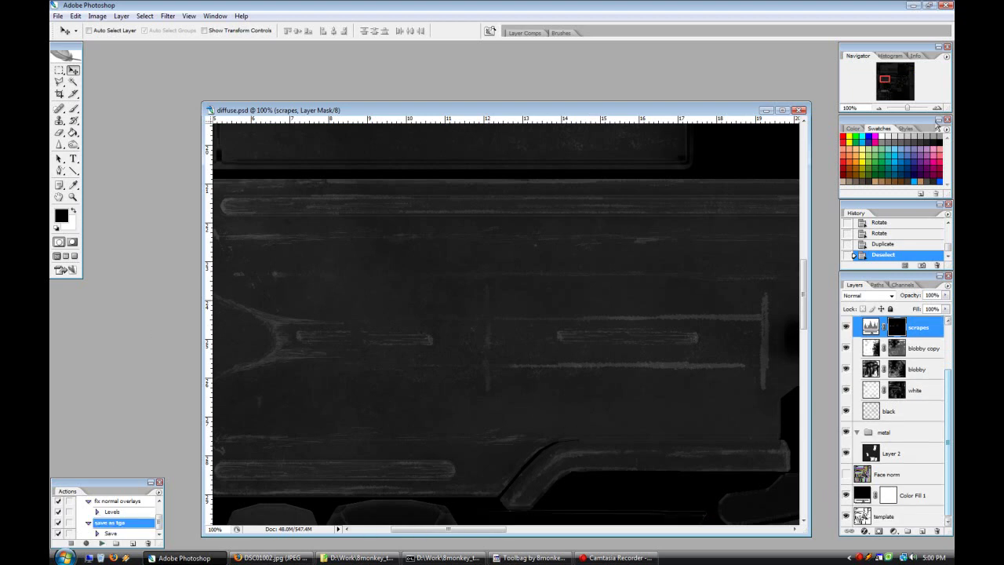
Step: Paint a thick white scrape with small side spots along the cross rib nearer the V-shaped edge
{"action": "key", "text": "ctrl+plus"}
{"action": "key", "text": "ctrl+plus"}
{"action": "scroll", "coordinate": [610, 346], "scroll_direction": "down", "scroll_amount": 1}
{"action": "left_click", "coordinate": [879, 107]}
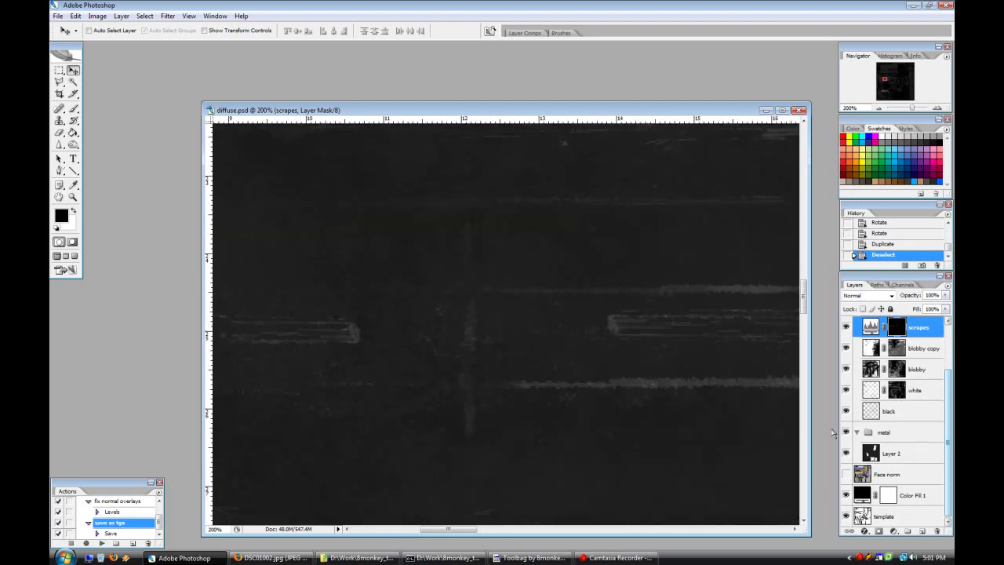
{"action": "key", "text": "b"}
{"action": "key", "text": "x"}
{"action": "left_click_drag", "start_coordinate": [470, 215], "coordinate": [472, 435]}
{"action": "left_click_drag", "start_coordinate": [463, 234], "coordinate": [470, 430]}
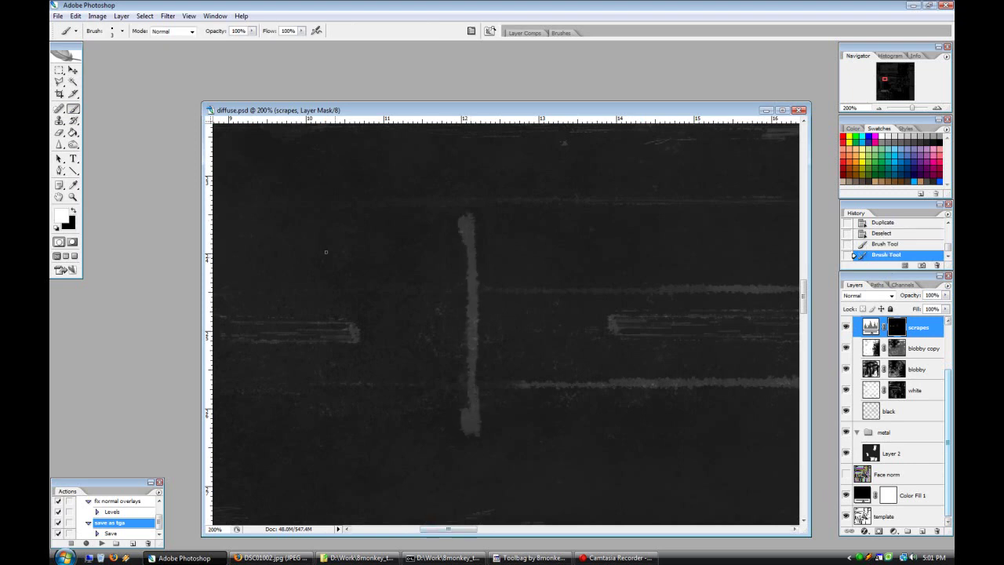
{"action": "left_click_drag", "start_coordinate": [465, 269], "coordinate": [458, 287]}
Step: Thin out the cross rib scrape with a black brush, starting at 1 px and enlarging it to 3 px
{"action": "left_click", "coordinate": [75, 211]}
{"action": "left_click", "coordinate": [122, 31]}
{"action": "double_click", "coordinate": [69, 114]}
{"action": "left_click_drag", "start_coordinate": [461, 317], "coordinate": [475, 369]}
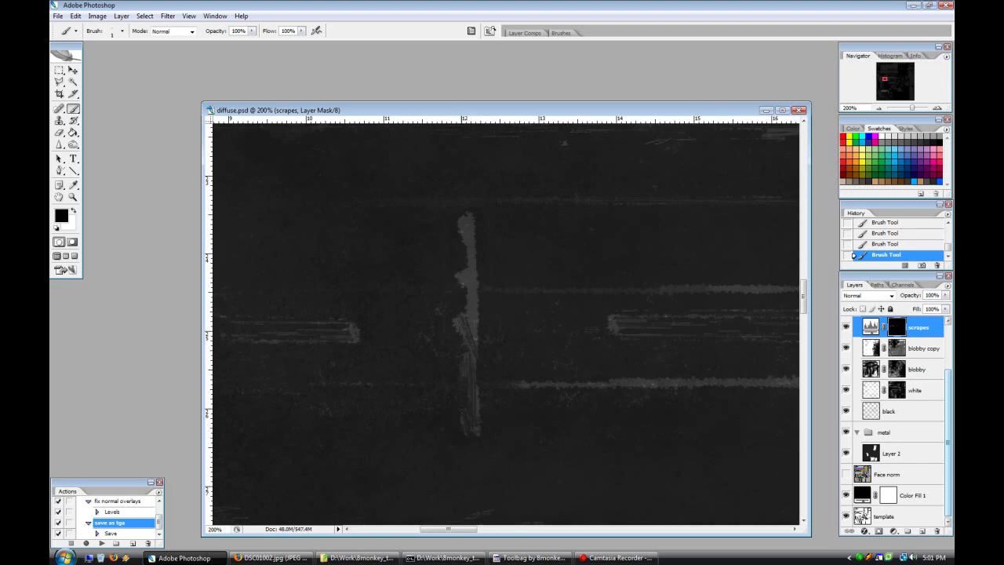
{"action": "left_click_drag", "start_coordinate": [472, 249], "coordinate": [473, 301]}
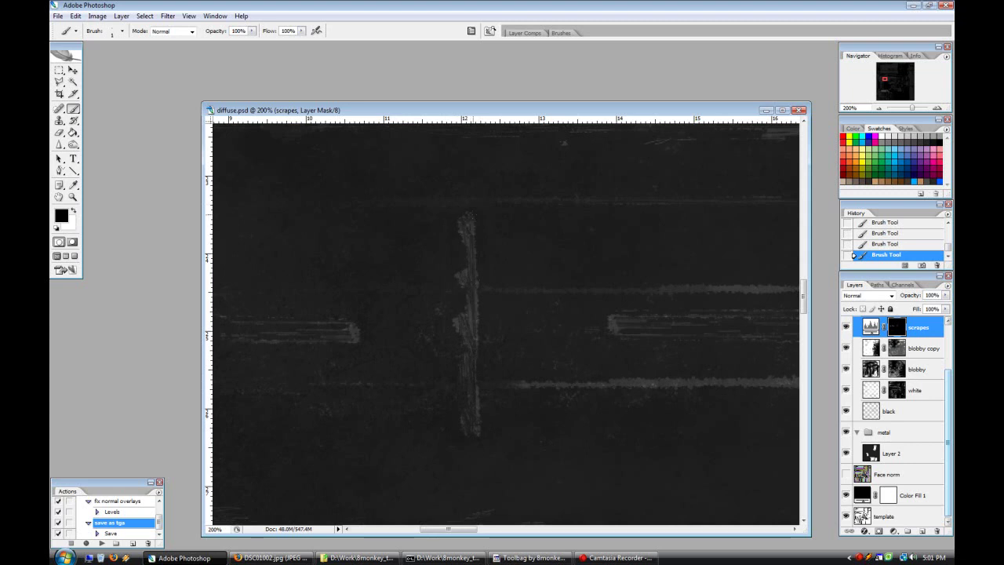
{"action": "left_click", "coordinate": [115, 32]}
{"action": "double_click", "coordinate": [94, 112]}
{"action": "left_click_drag", "start_coordinate": [476, 298], "coordinate": [479, 423]}
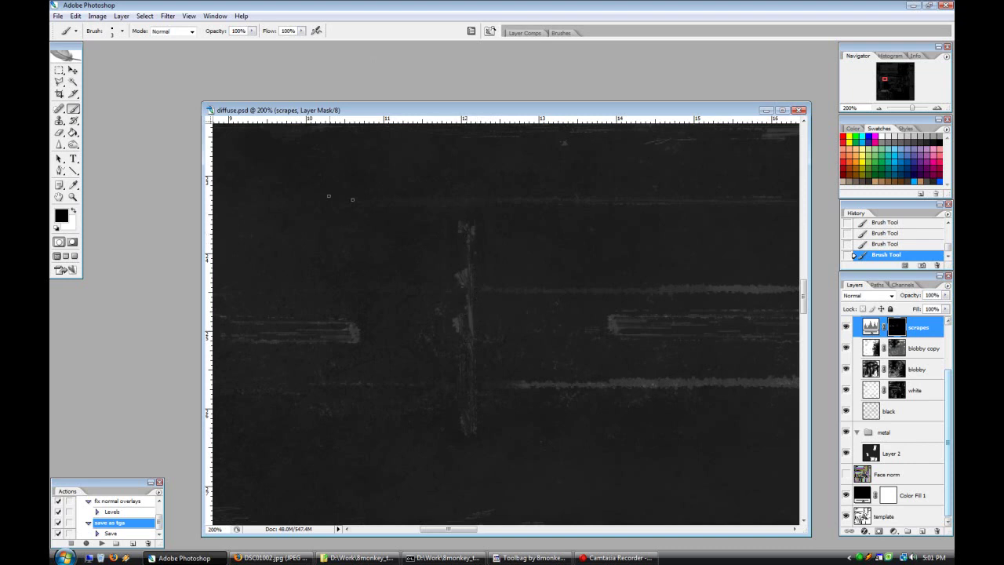
Step: Select the thinned cross rib scrape, duplicate it over the other cross rib, and clear the selection
{"action": "key", "text": "m"}
{"action": "left_click_drag", "start_coordinate": [443, 208], "coordinate": [481, 403]}
{"action": "left_click", "coordinate": [319, 315]}
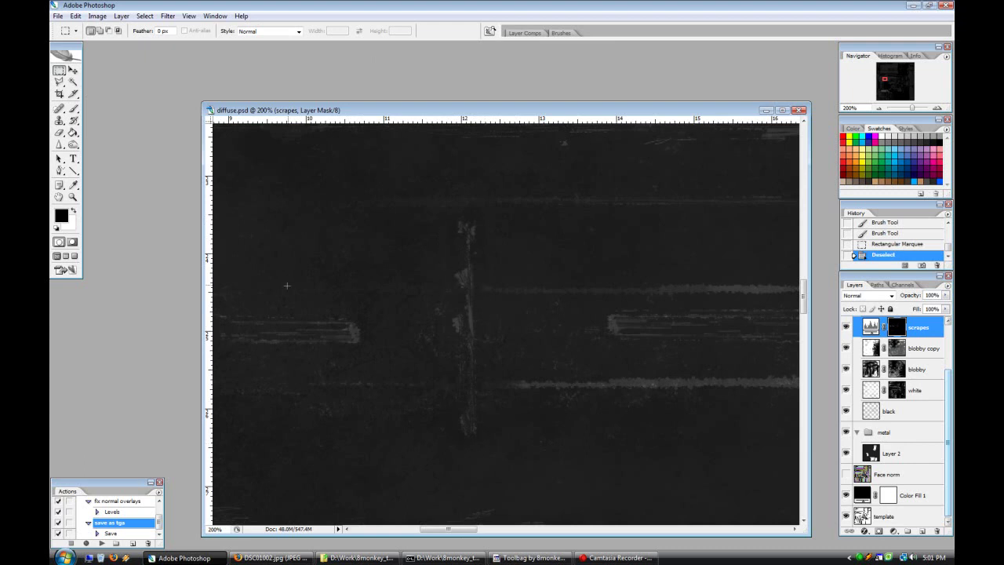
{"action": "left_click_drag", "start_coordinate": [488, 365], "coordinate": [491, 446]}
{"action": "left_click", "coordinate": [74, 73]}
{"action": "left_click_drag", "start_coordinate": [476, 367], "coordinate": [719, 359]}
{"action": "key", "text": "ctrl+d"}
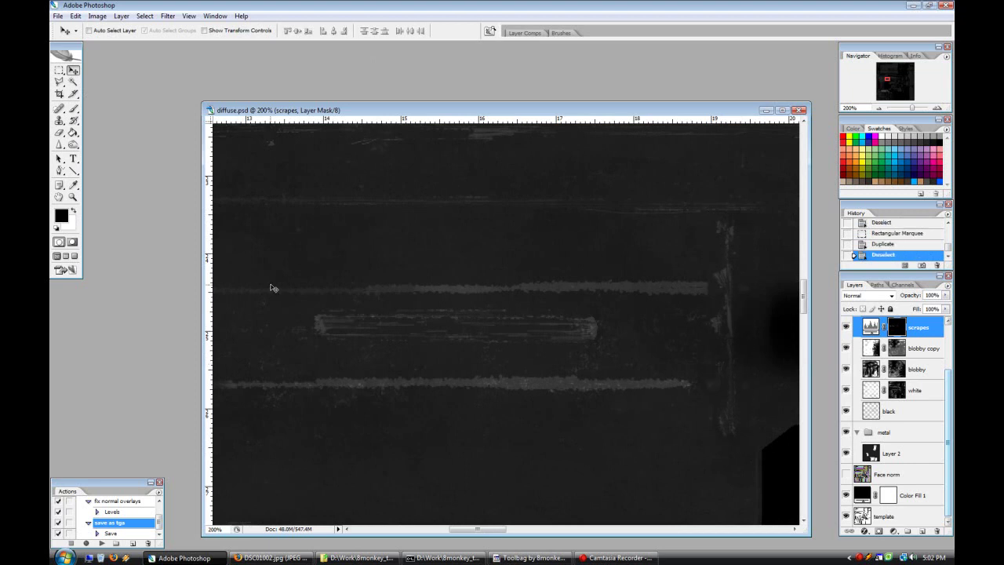
Step: Thin out the two long scrape lines on either side of the ridge with black, lowering the brush opacity to 79%
{"action": "key", "text": "b"}
{"action": "left_click_drag", "start_coordinate": [612, 285], "coordinate": [701, 291]}
{"action": "left_click_drag", "start_coordinate": [601, 283], "coordinate": [523, 283]}
{"action": "left_click_drag", "start_coordinate": [252, 32], "coordinate": [243, 44]}
{"action": "left_click_drag", "start_coordinate": [533, 287], "coordinate": [319, 291]}
{"action": "mouse_move", "coordinate": [582, 388]}
{"action": "left_mouse_down"}
{"action": "mouse_move", "coordinate": [541, 388]}
{"action": "mouse_move", "coordinate": [689, 384]}
{"action": "left_mouse_up"}
{"action": "left_click_drag", "start_coordinate": [244, 385], "coordinate": [279, 378]}
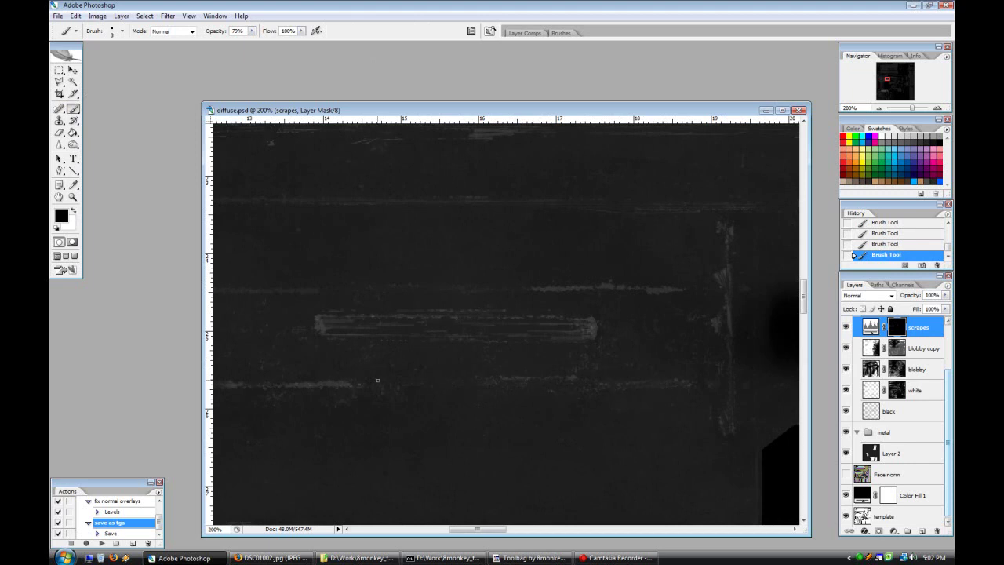
Step: Paint white scrapes on both sides of the cross rib and along the edge lines flanking the ridge nearer the V-shaped edge
{"action": "left_click_drag", "start_coordinate": [471, 529], "coordinate": [440, 530]}
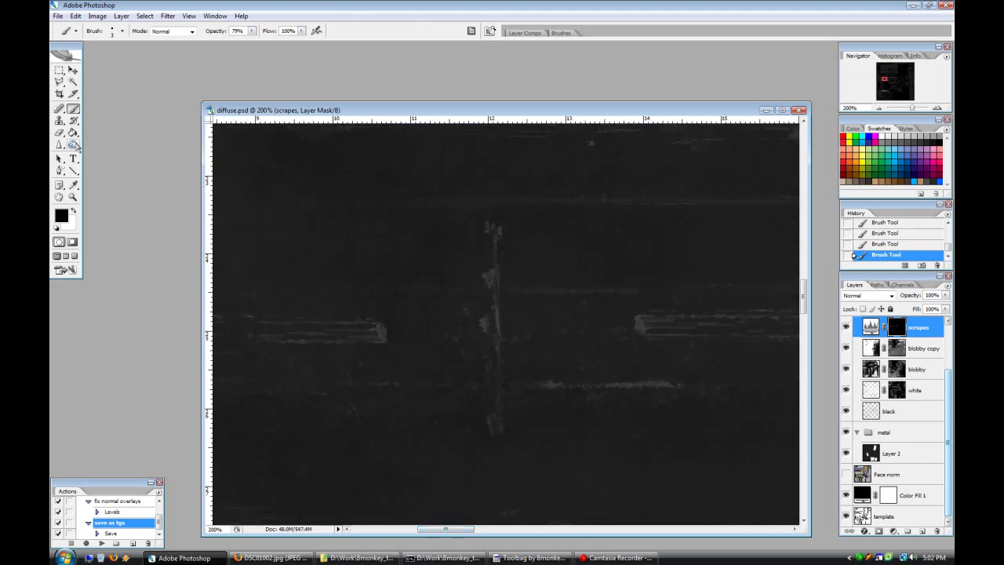
{"action": "left_click", "coordinate": [75, 211]}
{"action": "left_click_drag", "start_coordinate": [509, 340], "coordinate": [597, 309]}
{"action": "left_click_drag", "start_coordinate": [404, 341], "coordinate": [452, 321]}
{"action": "left_click_drag", "start_coordinate": [433, 286], "coordinate": [273, 286]}
{"action": "left_click_drag", "start_coordinate": [375, 285], "coordinate": [257, 289]}
{"action": "left_click_drag", "start_coordinate": [271, 383], "coordinate": [446, 382]}
Step: Thin out the new scrapes around the cross rib with a 1 px black brush at 100% opacity
{"action": "left_click", "coordinate": [73, 211]}
{"action": "left_click", "coordinate": [123, 31]}
{"action": "double_click", "coordinate": [474, 502]}
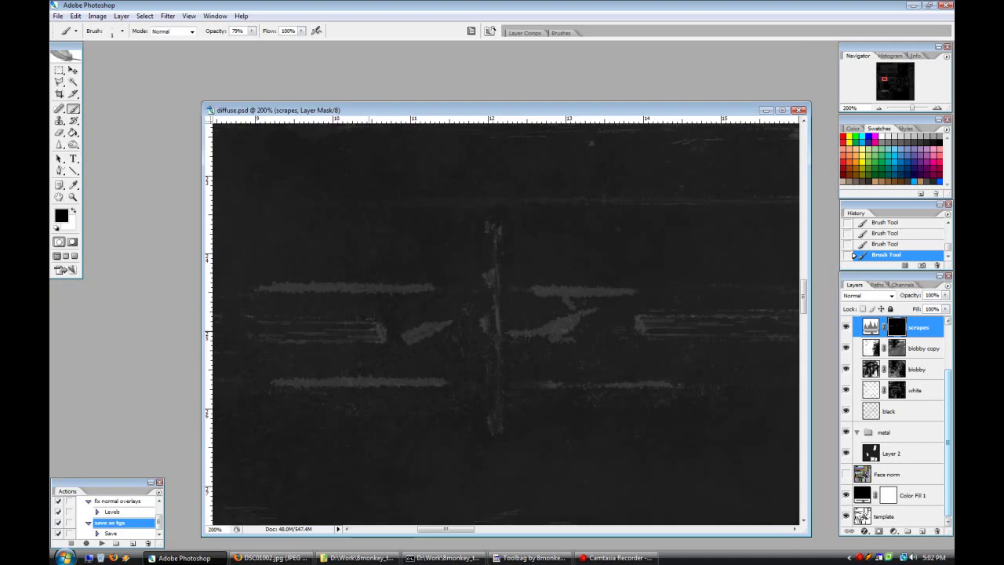
{"action": "left_click_drag", "start_coordinate": [252, 31], "coordinate": [267, 42]}
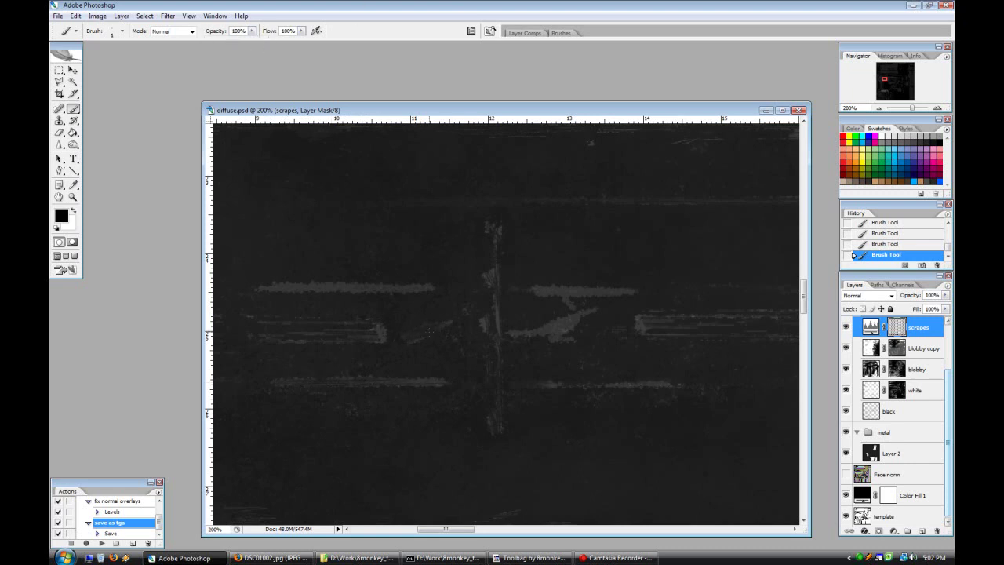
{"action": "left_click_drag", "start_coordinate": [370, 287], "coordinate": [284, 288]}
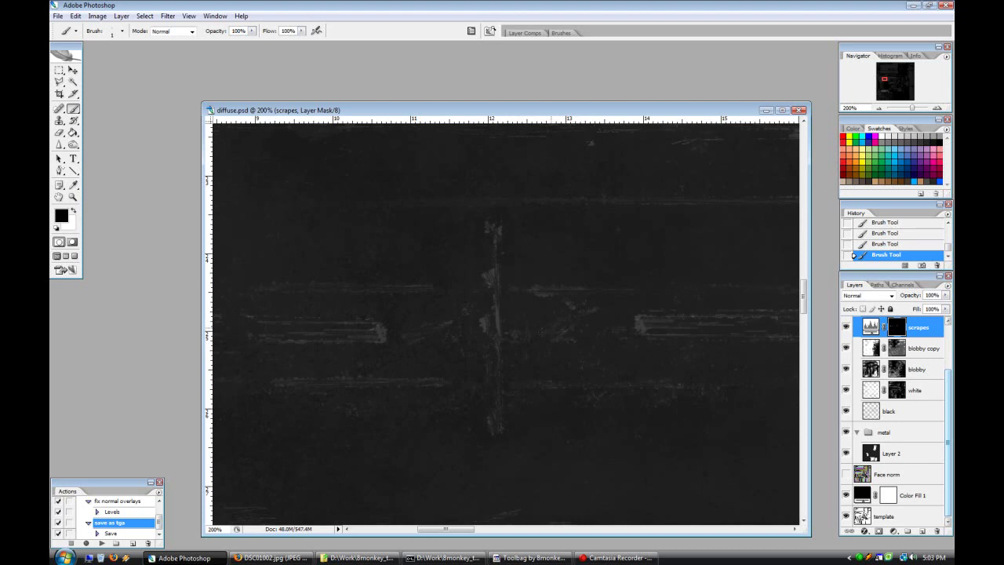
Step: Save the document and export the texture with the save as tga action
{"action": "left_click", "coordinate": [879, 109]}
{"action": "left_click", "coordinate": [879, 108]}
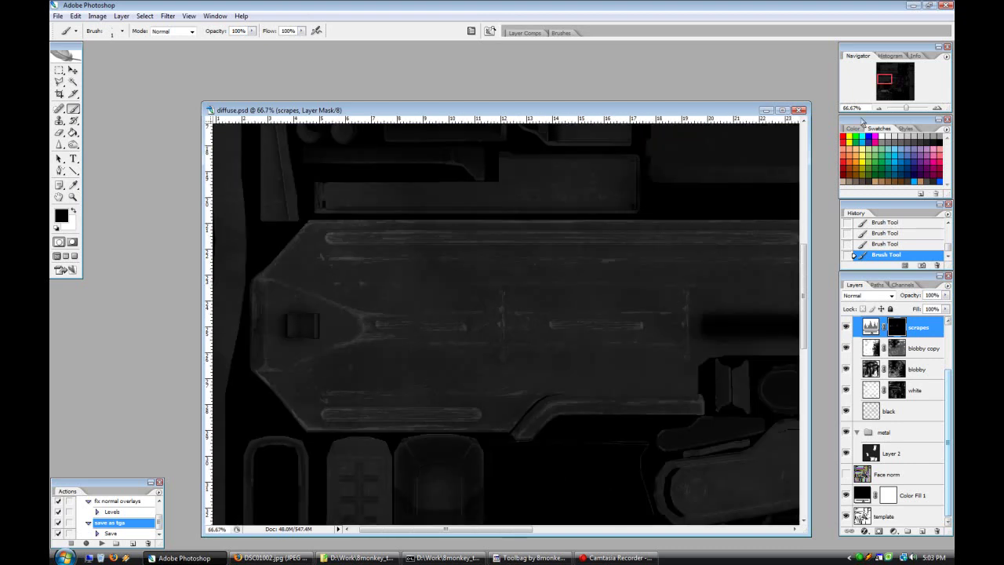
{"action": "left_click", "coordinate": [57, 15]}
{"action": "left_click", "coordinate": [71, 133]}
{"action": "left_click", "coordinate": [102, 542]}
Step: Expand the Aoedits group and add a pattern fill layer above its Layer 3
{"action": "left_click", "coordinate": [879, 108]}
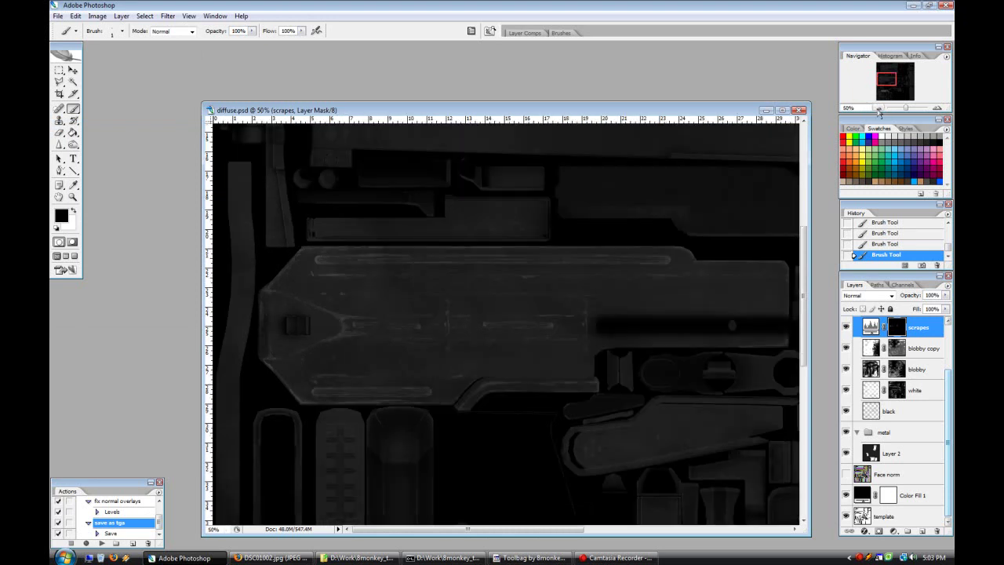
{"action": "left_click", "coordinate": [878, 108]}
{"action": "scroll", "coordinate": [883, 414], "scroll_direction": "up", "scroll_amount": 3}
{"action": "left_click", "coordinate": [888, 350]}
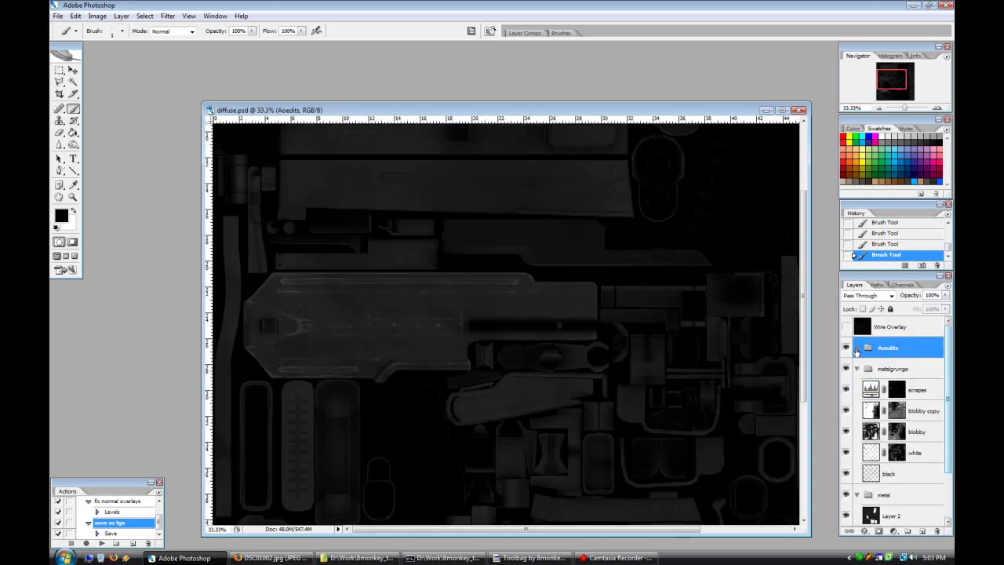
{"action": "left_click", "coordinate": [857, 348]}
{"action": "left_click", "coordinate": [893, 369]}
{"action": "left_click", "coordinate": [893, 532]}
{"action": "left_click", "coordinate": [824, 375]}
Step: Try several patterns and apply the multicoloured green and brown paint pattern at 100% scale
{"action": "left_click", "coordinate": [659, 418]}
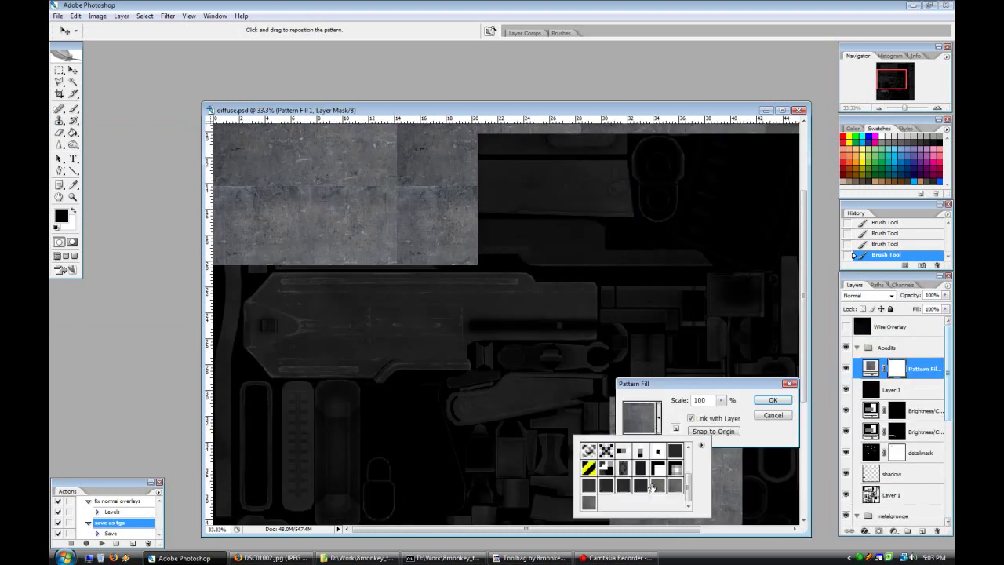
{"action": "left_click", "coordinate": [641, 485]}
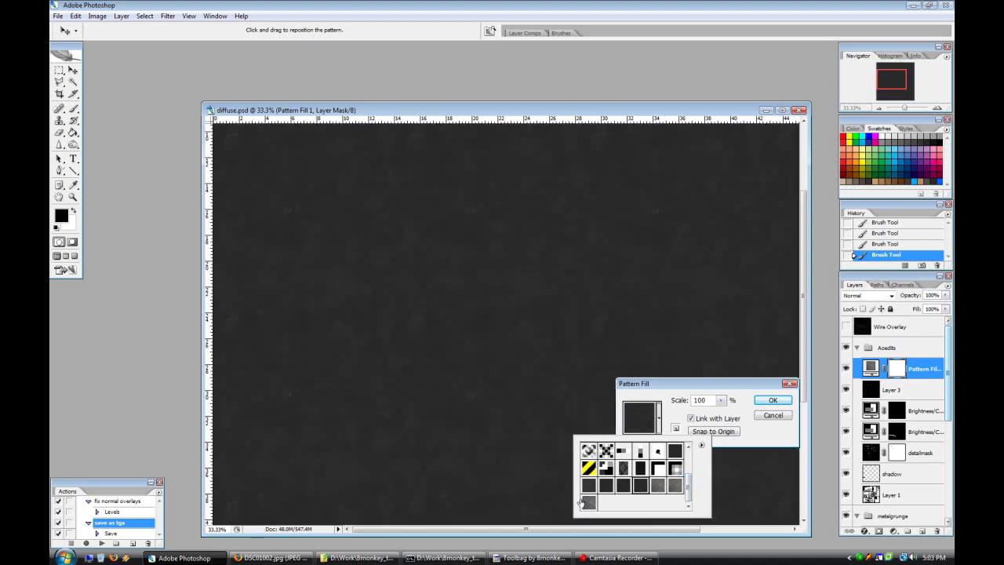
{"action": "left_click", "coordinate": [590, 507]}
{"action": "left_click", "coordinate": [610, 467]}
{"action": "left_click", "coordinate": [671, 458]}
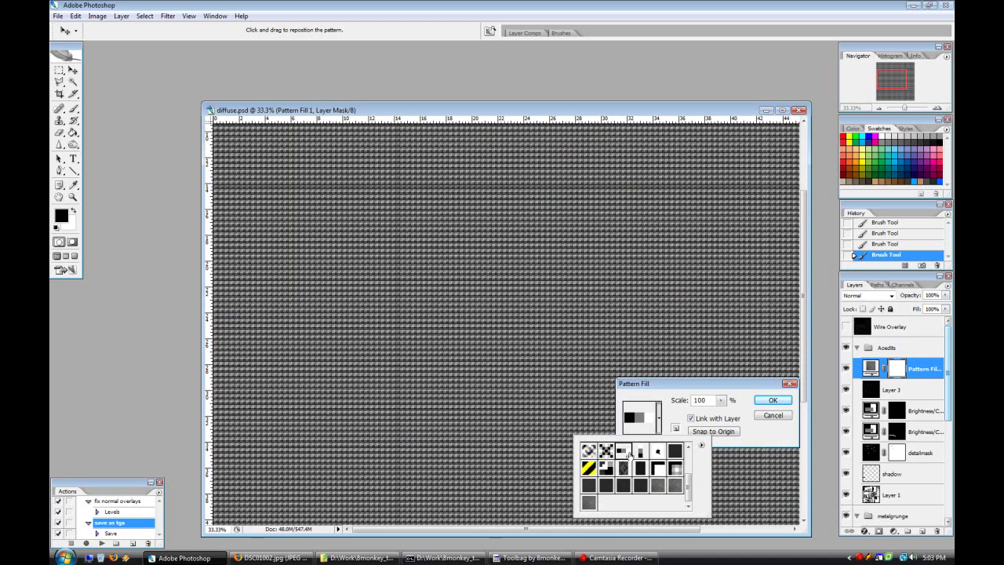
{"action": "left_click", "coordinate": [675, 468]}
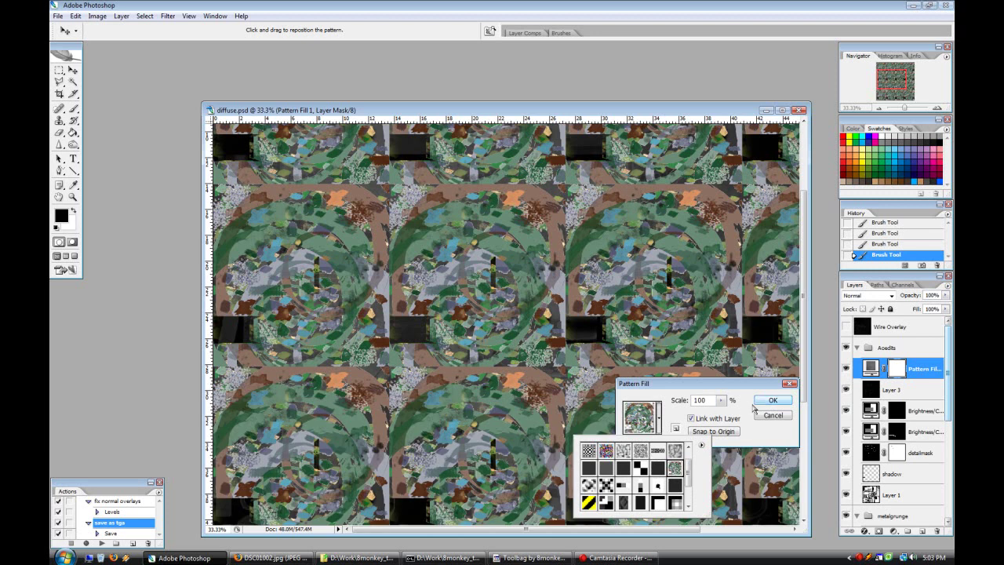
{"action": "left_click", "coordinate": [781, 403]}
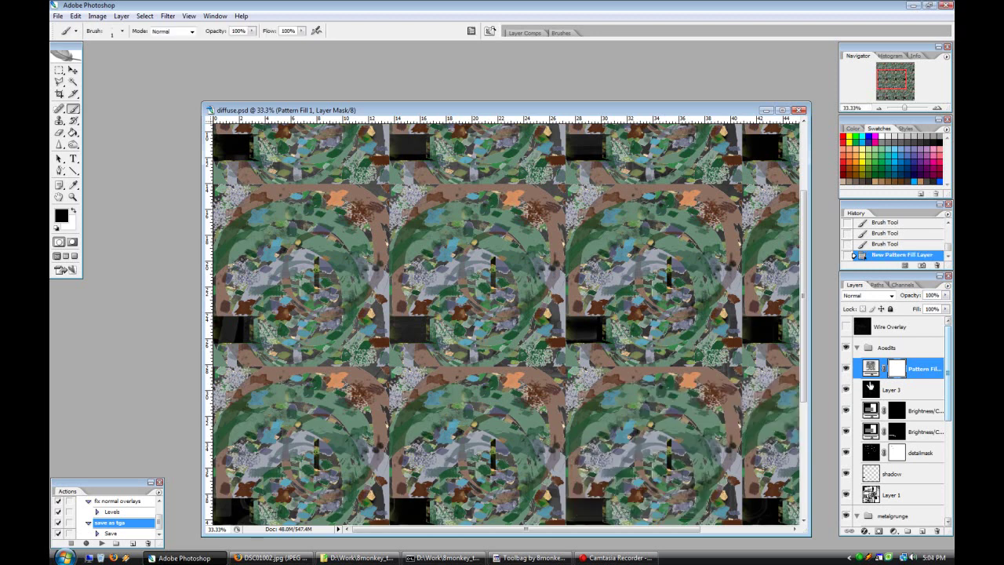
Step: Set the pattern fill layer's blend mode to Soft Light and its fill to 3%
{"action": "left_click", "coordinate": [865, 298]}
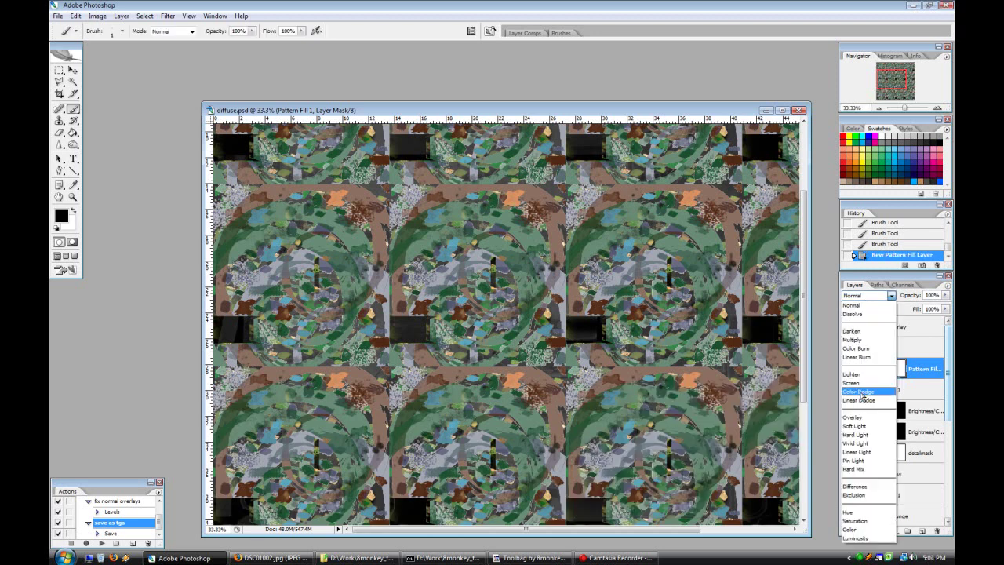
{"action": "left_click", "coordinate": [854, 426]}
{"action": "left_click_drag", "start_coordinate": [945, 308], "coordinate": [891, 316]}
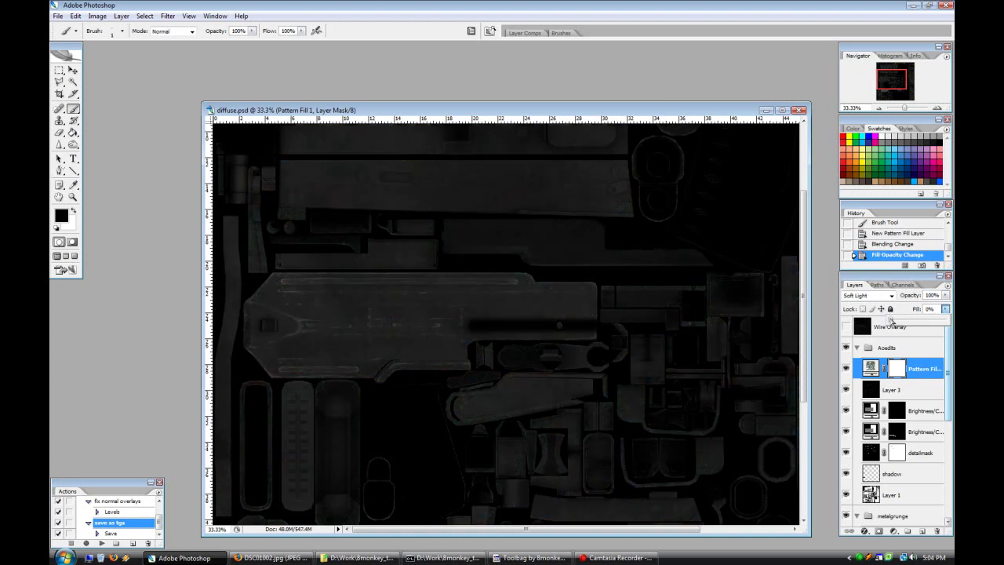
{"action": "left_click", "coordinate": [944, 311]}
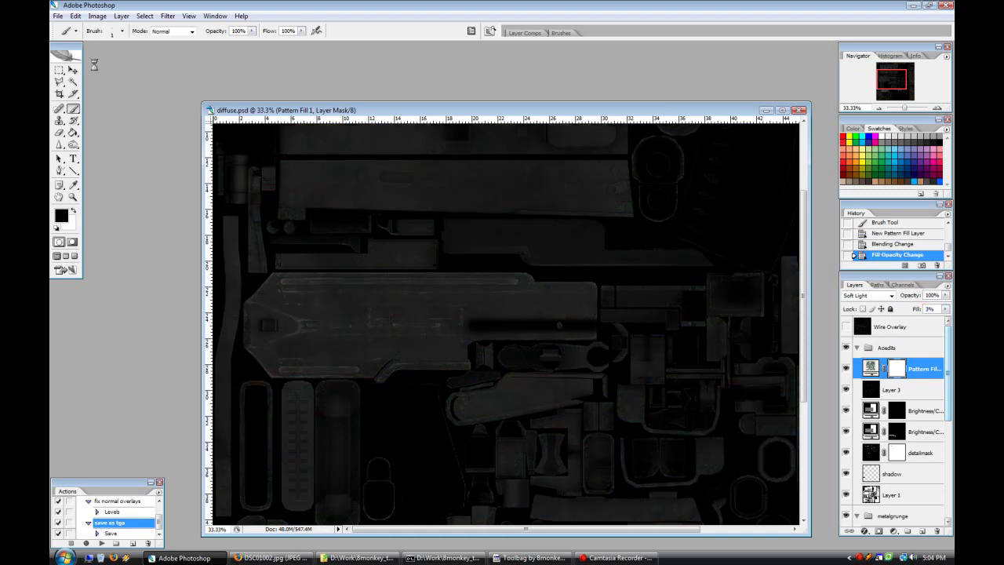
Step: Set the type colour to black and start a text layer beside the small rectangular recess at the gun part's tapered end
{"action": "left_click", "coordinate": [937, 108]}
{"action": "left_click", "coordinate": [937, 108]}
{"action": "left_click", "coordinate": [937, 108]}
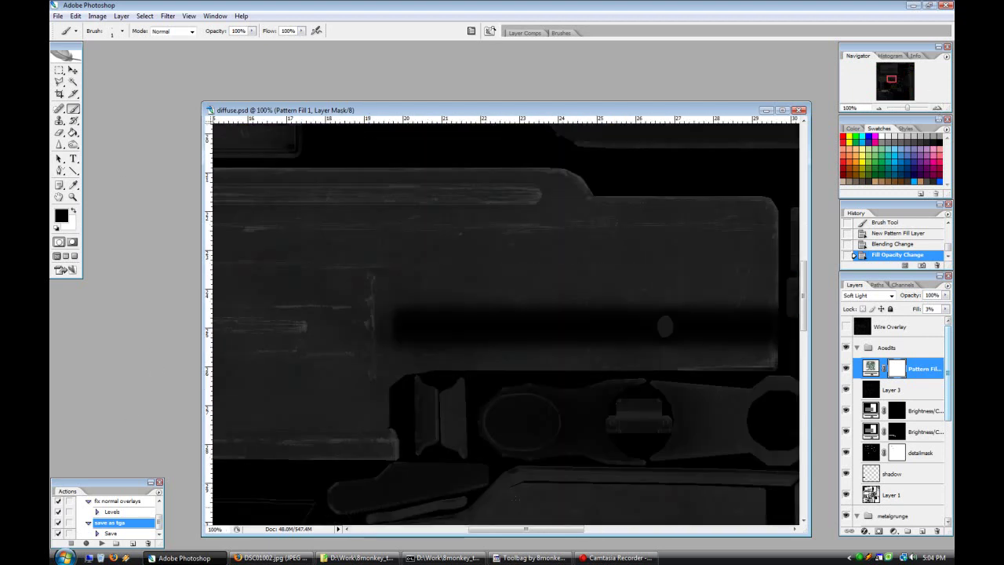
{"action": "left_click_drag", "start_coordinate": [480, 530], "coordinate": [337, 528]}
{"action": "key", "text": "t"}
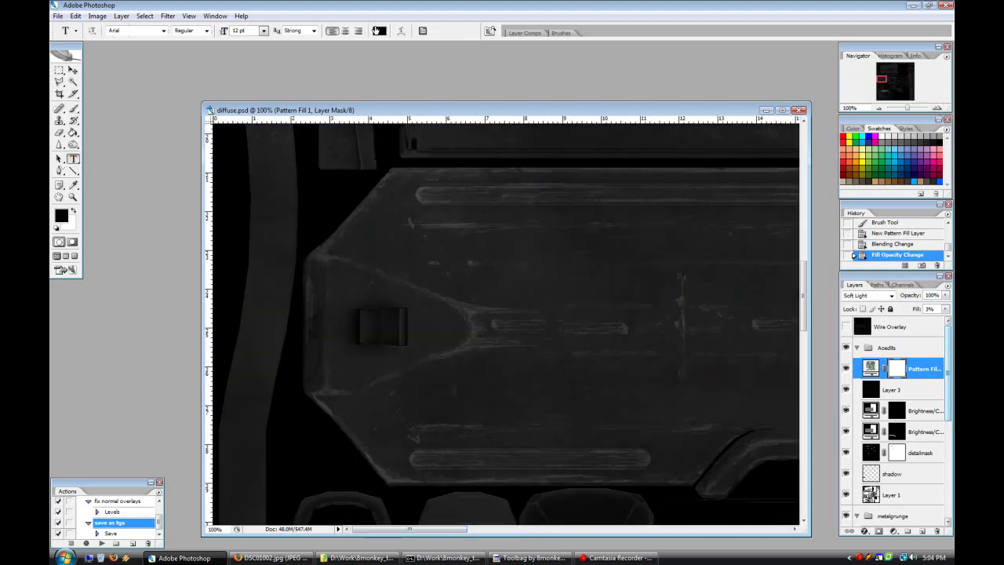
{"action": "left_click", "coordinate": [379, 31]}
{"action": "left_click_drag", "start_coordinate": [653, 43], "coordinate": [614, 30]}
{"action": "left_click", "coordinate": [892, 26]}
{"action": "left_click", "coordinate": [348, 342]}
{"action": "left_click", "coordinate": [379, 30]}
{"action": "left_click", "coordinate": [655, 171]}
{"action": "left_click", "coordinate": [892, 23]}
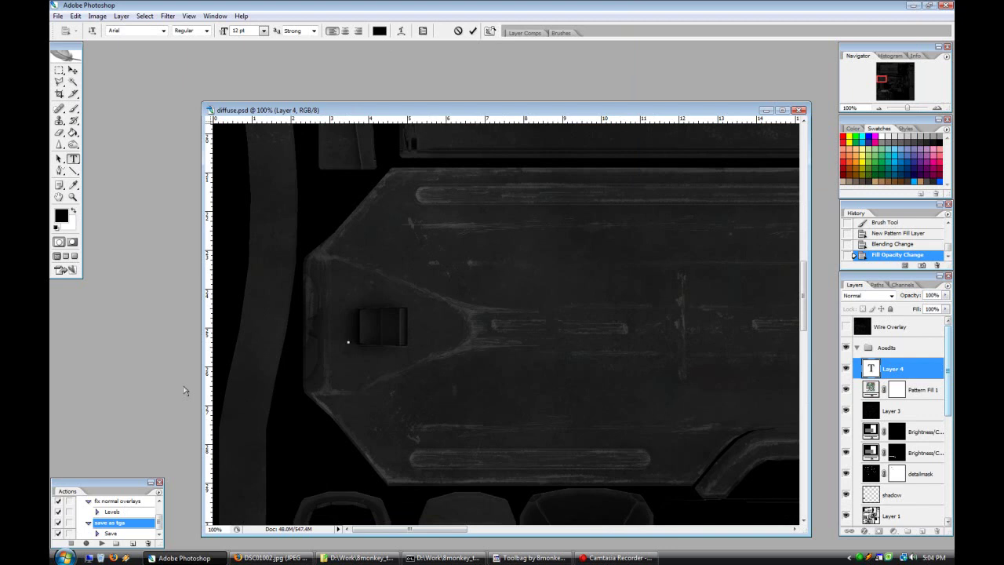
Step: Enter the number 18907987, set its font size to 18 pt, and commit the text
{"action": "left_click_drag", "start_coordinate": [356, 379], "coordinate": [337, 389]}
{"action": "key", "text": "ctrl+a"}
{"action": "left_click", "coordinate": [264, 31]}
{"action": "left_click", "coordinate": [271, 154]}
{"action": "left_click", "coordinate": [264, 31]}
{"action": "left_click", "coordinate": [259, 143]}
{"action": "left_click", "coordinate": [472, 30]}
Step: Rotate the number 90° clockwise and place it alongside the rectangular recess
{"action": "left_click", "coordinate": [69, 17]}
{"action": "mouse_move", "coordinate": [118, 197]}
{"action": "left_click", "coordinate": [258, 287]}
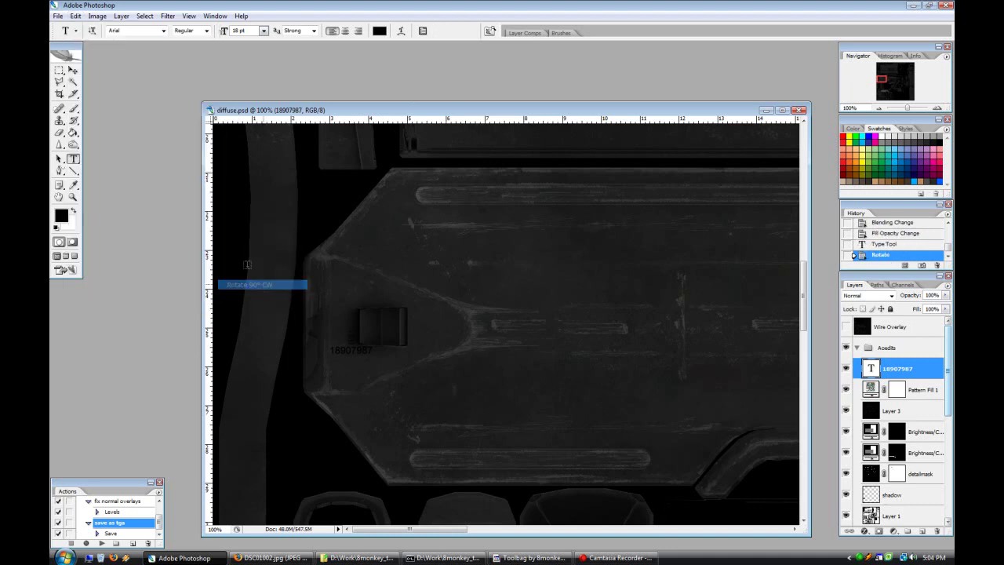
{"action": "key", "text": "v"}
{"action": "left_click_drag", "start_coordinate": [339, 282], "coordinate": [341, 284]}
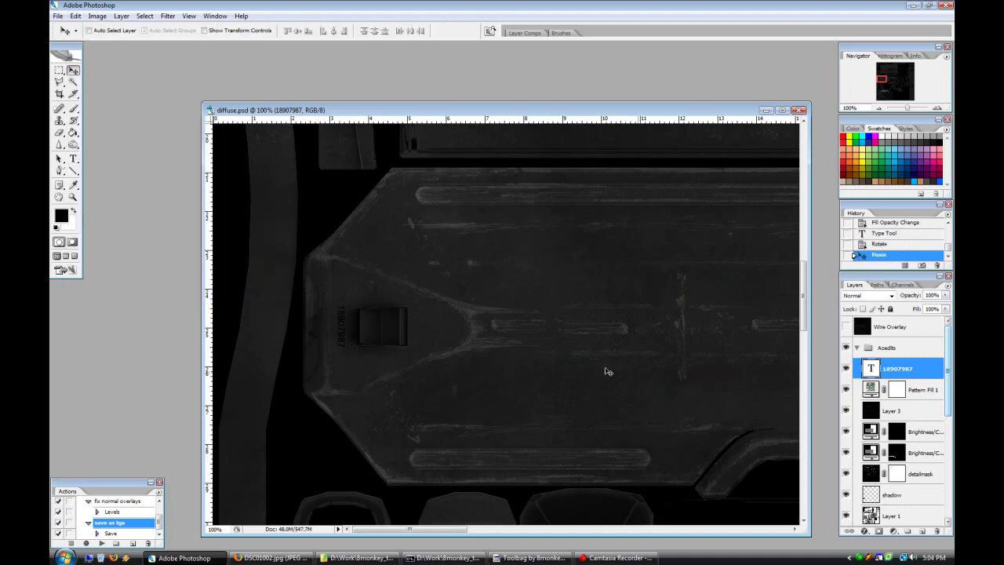
Step: Create a group named normal map stuff above Aoedits, move the number layer into it, and nudge the number slightly right
{"action": "left_click", "coordinate": [903, 349]}
{"action": "left_click", "coordinate": [907, 531]}
{"action": "double_click", "coordinate": [887, 348]}
{"action": "type", "text": "normal map stuff"}
{"action": "key", "text": "Return"}
{"action": "left_click_drag", "start_coordinate": [910, 392], "coordinate": [889, 349]}
{"action": "key", "text": "Right"}
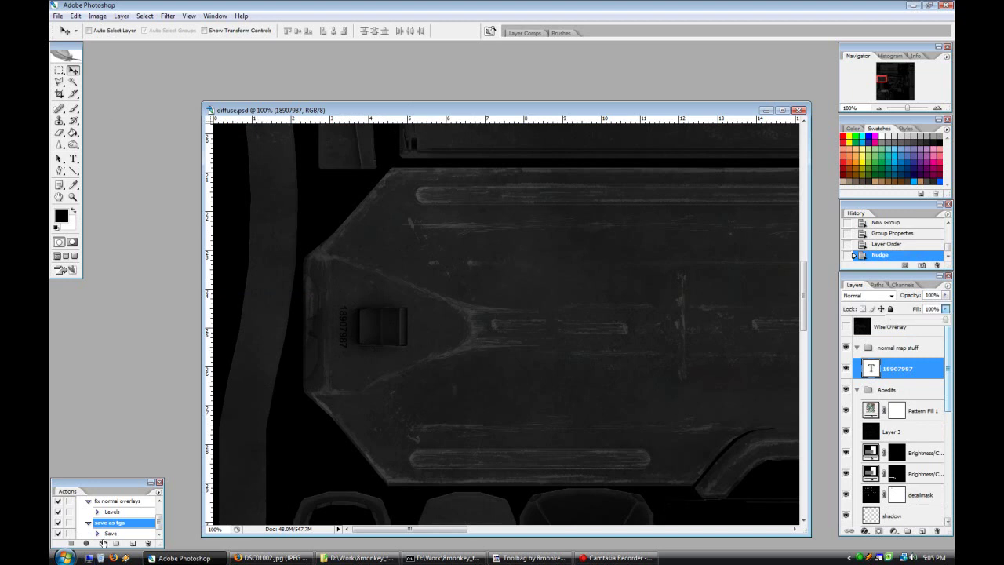
Step: Switch to Toolbag, reload the diffuse map, and examine the gun's metal from another angle
{"action": "left_click", "coordinate": [530, 558]}
{"action": "left_click_drag", "start_coordinate": [491, 377], "coordinate": [481, 295]}
{"action": "scroll", "coordinate": [483, 303], "scroll_direction": "down", "scroll_amount": 5}
{"action": "key", "text": "Escape"}
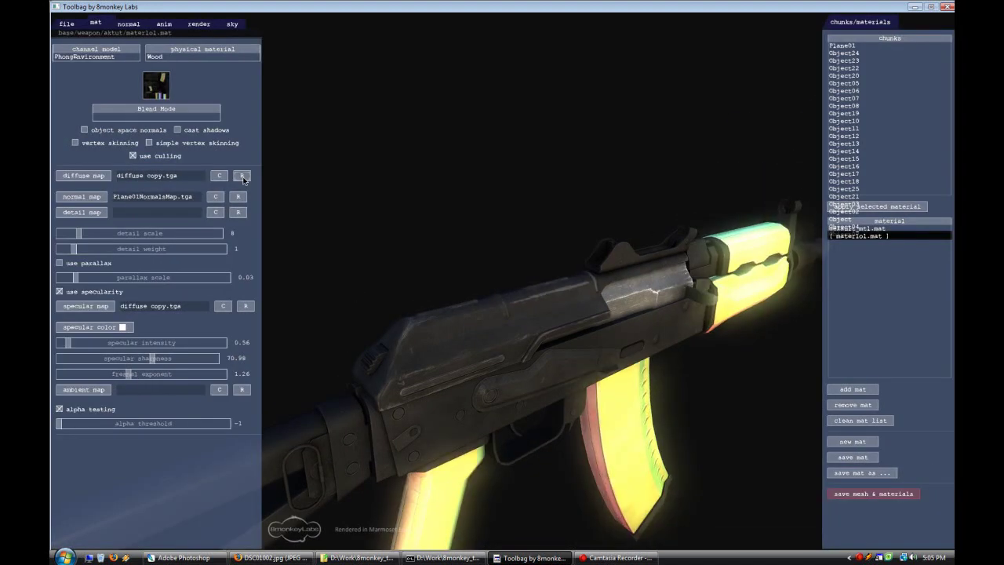
{"action": "left_click", "coordinate": [243, 179]}
{"action": "key", "text": "Escape"}
{"action": "left_click_drag", "start_coordinate": [387, 374], "coordinate": [469, 380]}
Step: Return to Photoshop and duplicate Layer 2 in the metal group, naming the copy diffusemetal
{"action": "key", "text": "alt+Tab"}
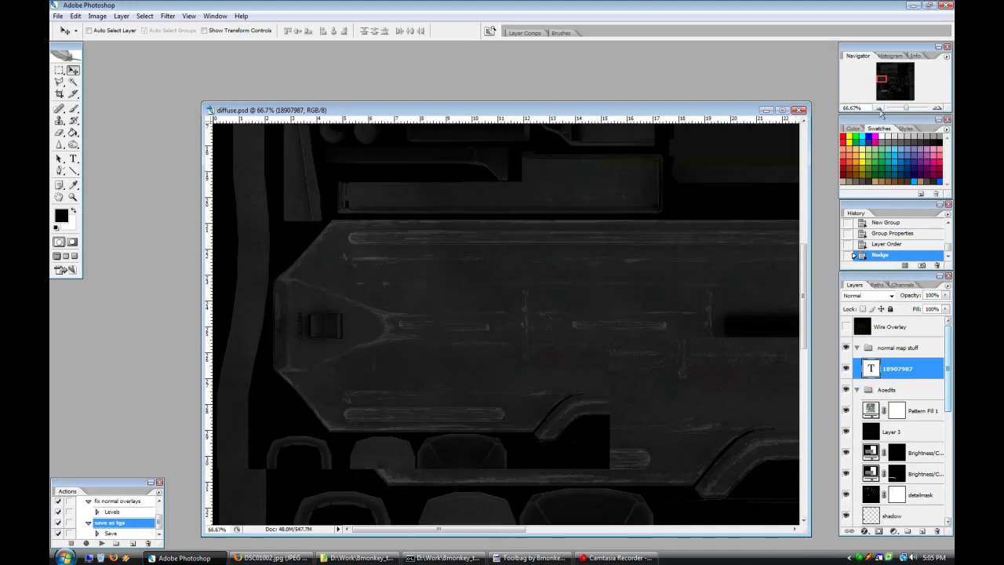
{"action": "left_click", "coordinate": [878, 109]}
{"action": "left_click", "coordinate": [878, 109]}
{"action": "left_click", "coordinate": [878, 109]}
{"action": "left_click", "coordinate": [878, 109]}
{"action": "scroll", "coordinate": [899, 464], "scroll_direction": "down", "scroll_amount": 5}
{"action": "left_click", "coordinate": [899, 459]}
{"action": "right_click", "coordinate": [899, 459]}
{"action": "left_click", "coordinate": [784, 239]}
{"action": "type", "text": "noffusemetal"}
{"action": "key", "text": "Return"}
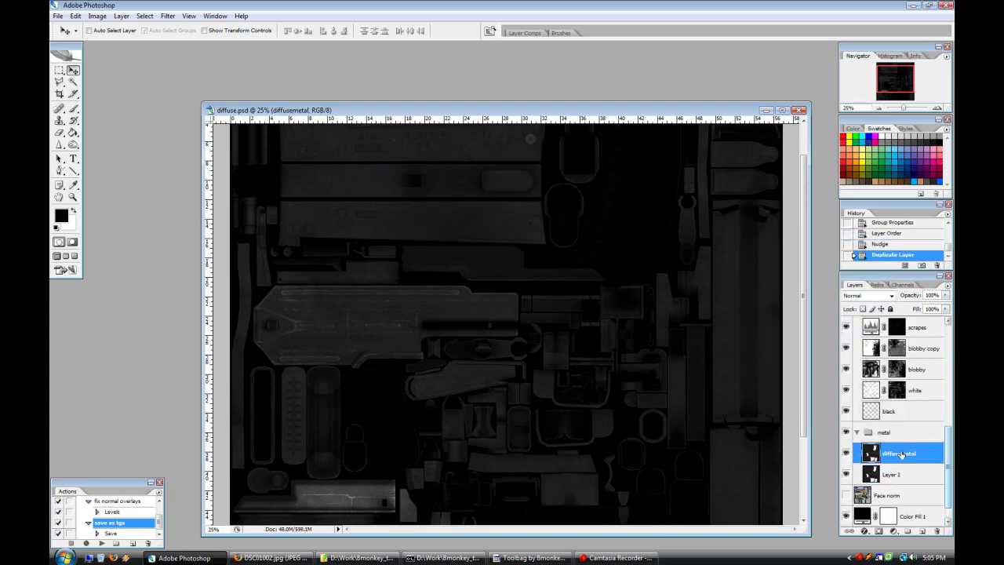
Step: Give diffusemetal a blue 008aff Color Overlay in Soft Light mode at a very low opacity
{"action": "right_click", "coordinate": [893, 448]}
{"action": "left_click", "coordinate": [816, 218]}
{"action": "left_click", "coordinate": [635, 417]}
{"action": "left_click", "coordinate": [797, 313]}
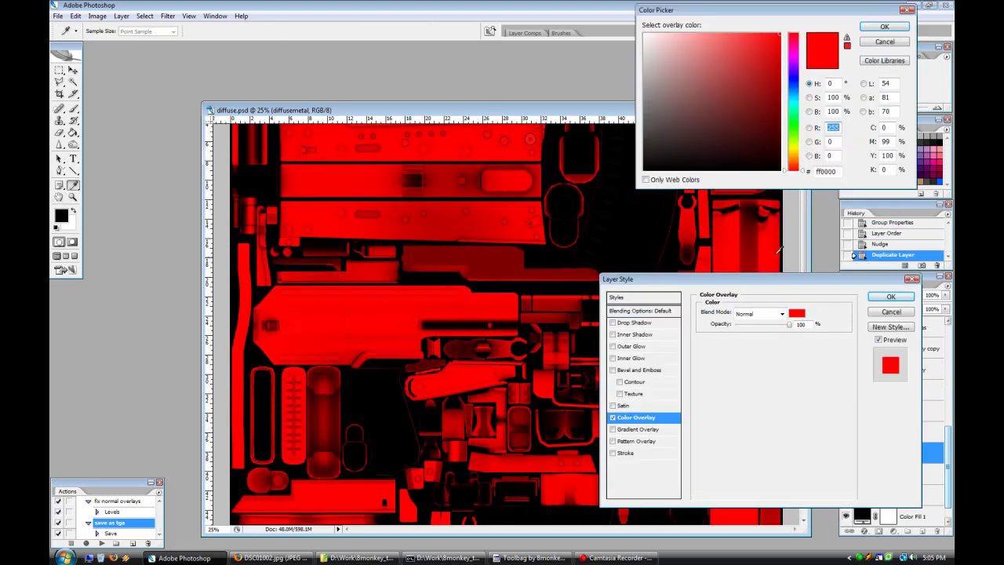
{"action": "left_click", "coordinate": [793, 86]}
{"action": "left_click_drag", "start_coordinate": [792, 89], "coordinate": [792, 93]}
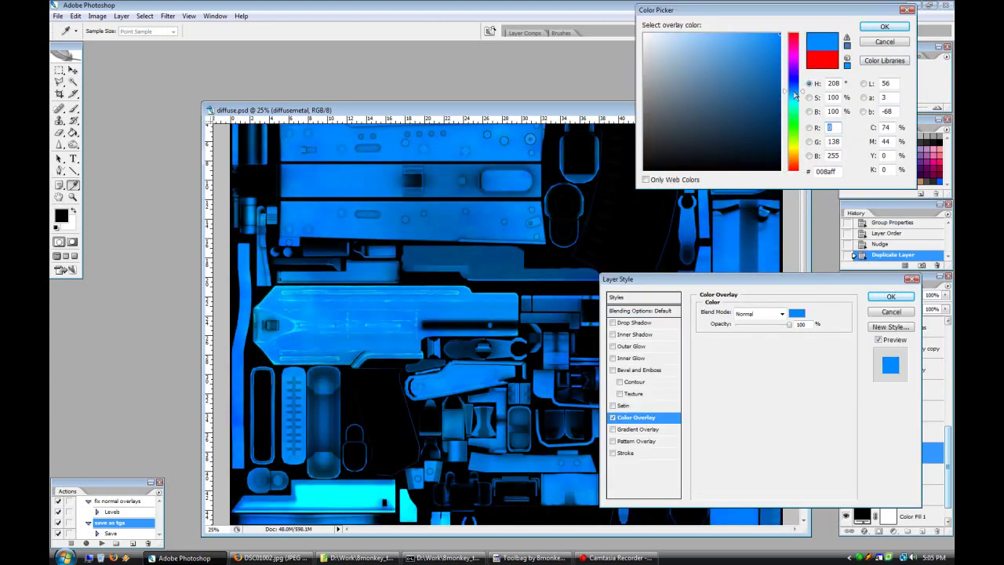
{"action": "left_click", "coordinate": [883, 26]}
{"action": "left_click", "coordinate": [758, 313]}
{"action": "left_click", "coordinate": [759, 447]}
{"action": "left_click_drag", "start_coordinate": [755, 325], "coordinate": [742, 331]}
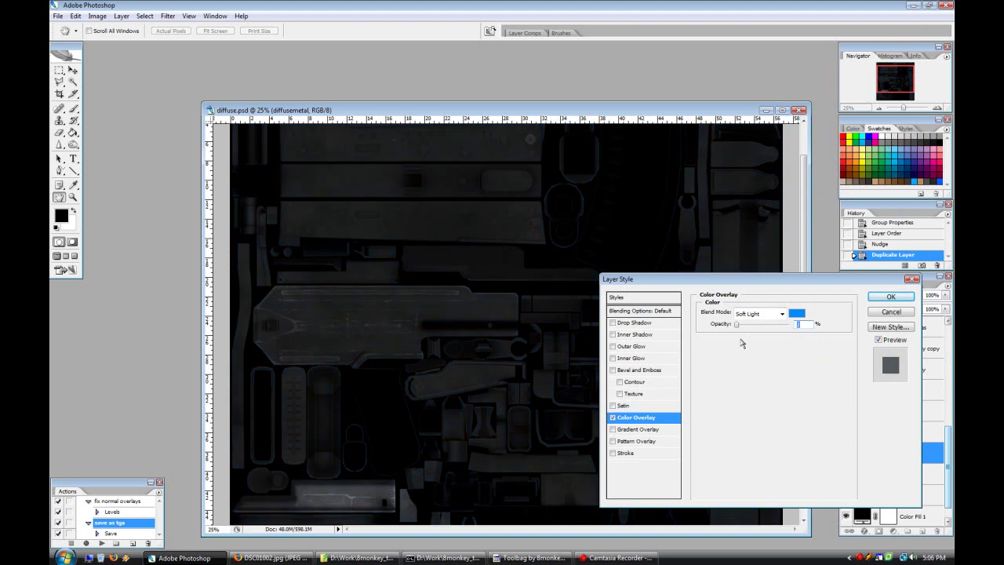
{"action": "left_click", "coordinate": [890, 296]}
Step: Reduce the contrast of the diffusemetal layer to -100 with Brightness/Contrast
{"action": "left_click", "coordinate": [97, 16]}
{"action": "mouse_move", "coordinate": [106, 39]}
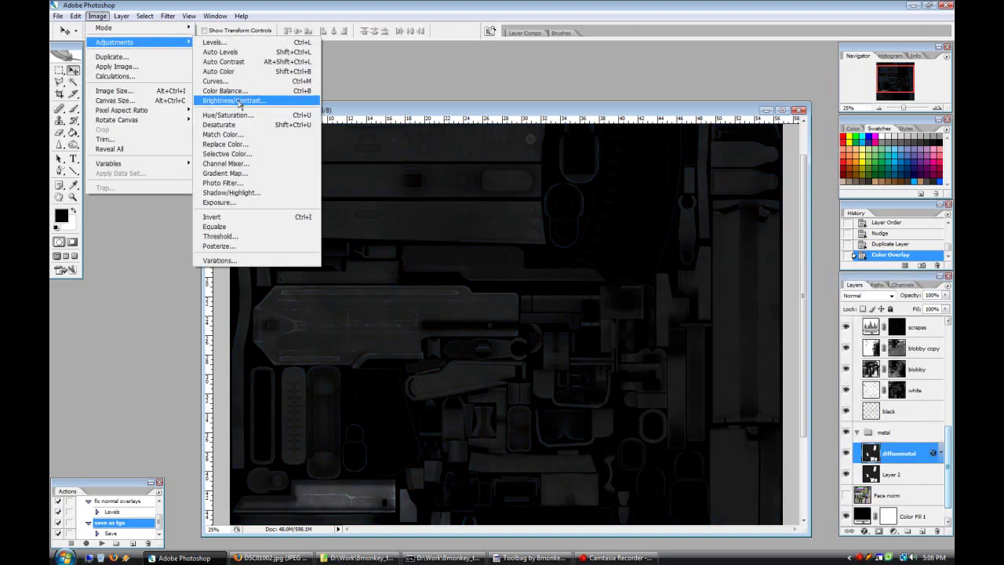
{"action": "left_click", "coordinate": [243, 98]}
{"action": "left_click_drag", "start_coordinate": [602, 363], "coordinate": [573, 359]}
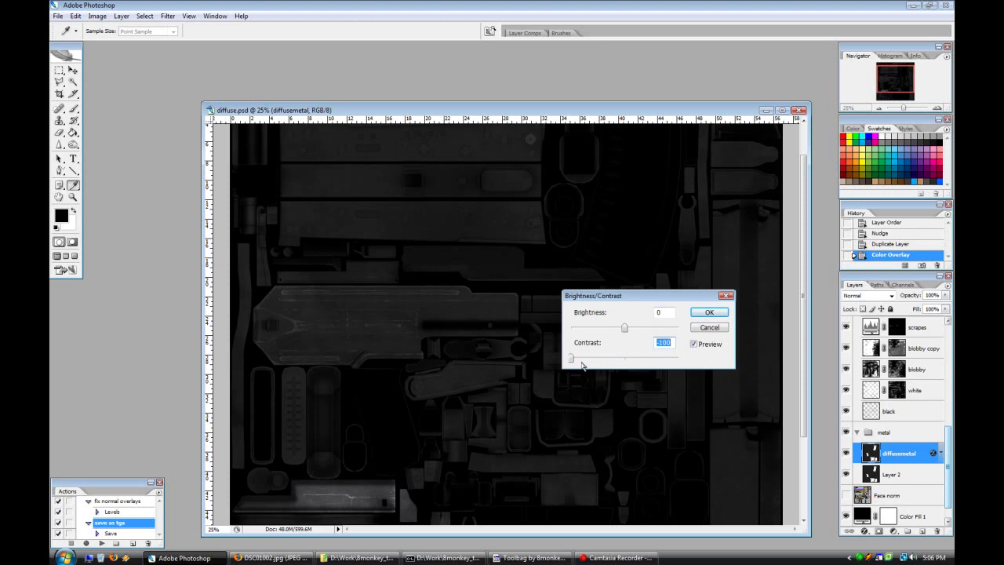
{"action": "left_click_drag", "start_coordinate": [625, 327], "coordinate": [625, 328]}
{"action": "left_click", "coordinate": [708, 312]}
{"action": "key", "text": "v"}
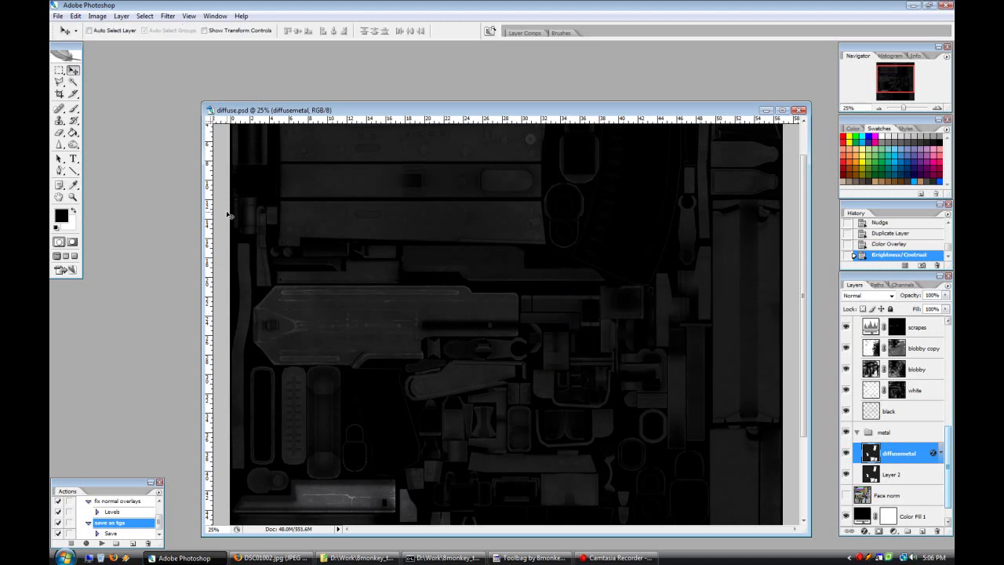
Step: Select diffusemetal's opaque area and try to fill it with a sampled dark grey foreground colour
{"action": "left_click", "coordinate": [869, 457], "text": "ctrl"}
{"action": "key", "text": "g"}
{"action": "left_click", "coordinate": [407, 285], "text": "alt"}
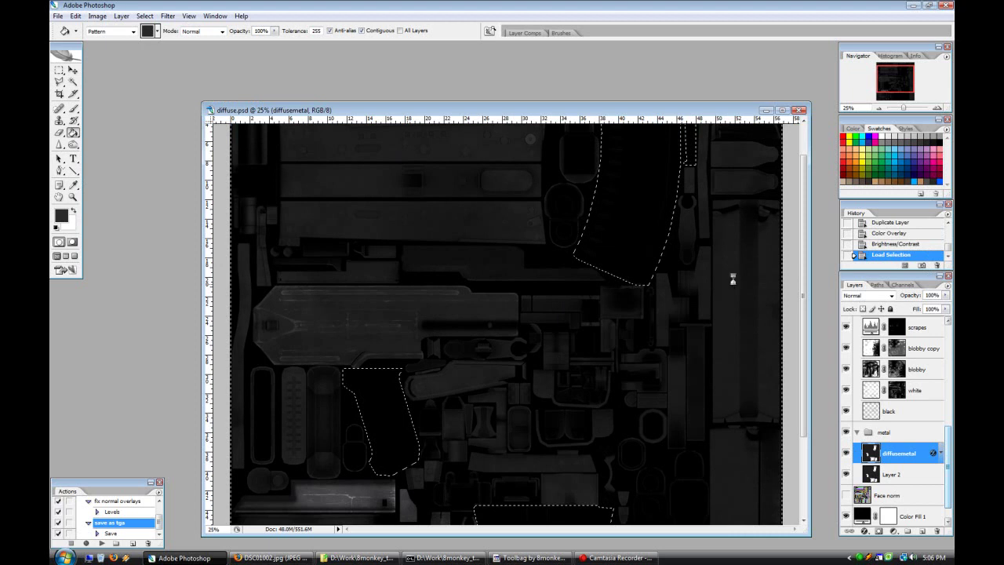
{"action": "key", "text": "ctrl+z"}
{"action": "left_click", "coordinate": [111, 32]}
{"action": "left_click", "coordinate": [108, 41]}
{"action": "left_click", "coordinate": [325, 188]}
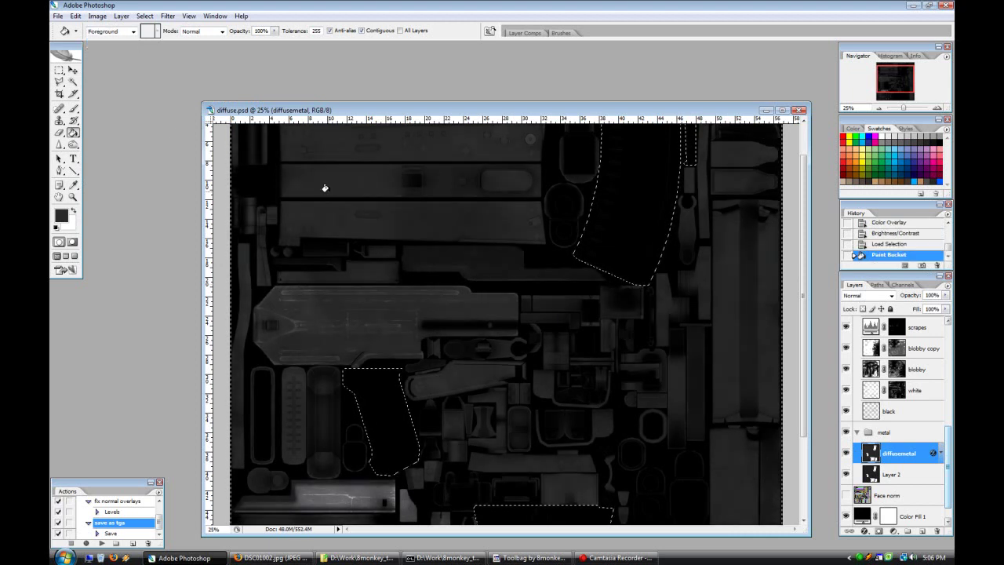
{"action": "key", "text": "ctrl+z"}
Step: Save the texture document and export it with the save as tga action
{"action": "left_click", "coordinate": [58, 16]}
{"action": "left_click", "coordinate": [86, 125]}
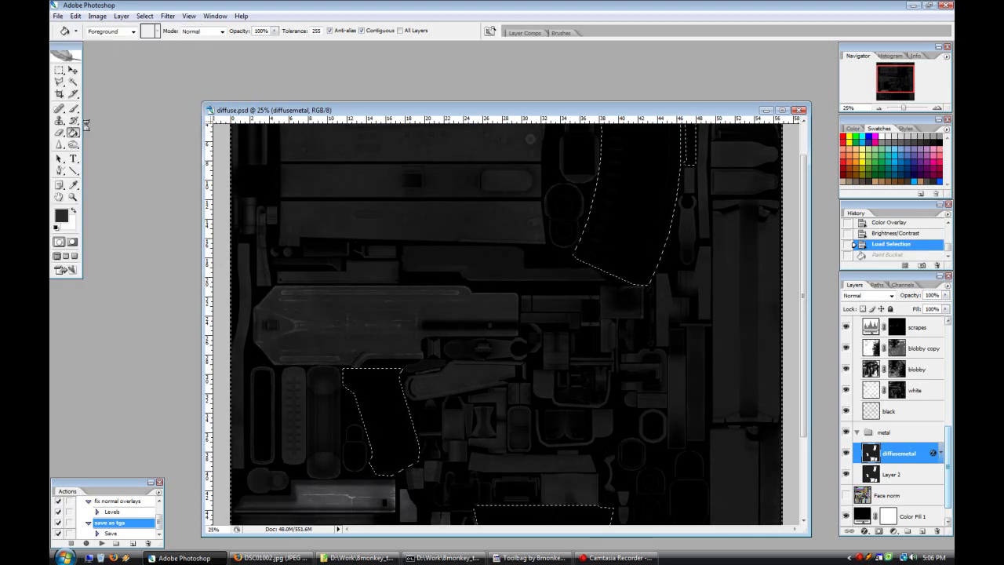
{"action": "left_click", "coordinate": [101, 543]}
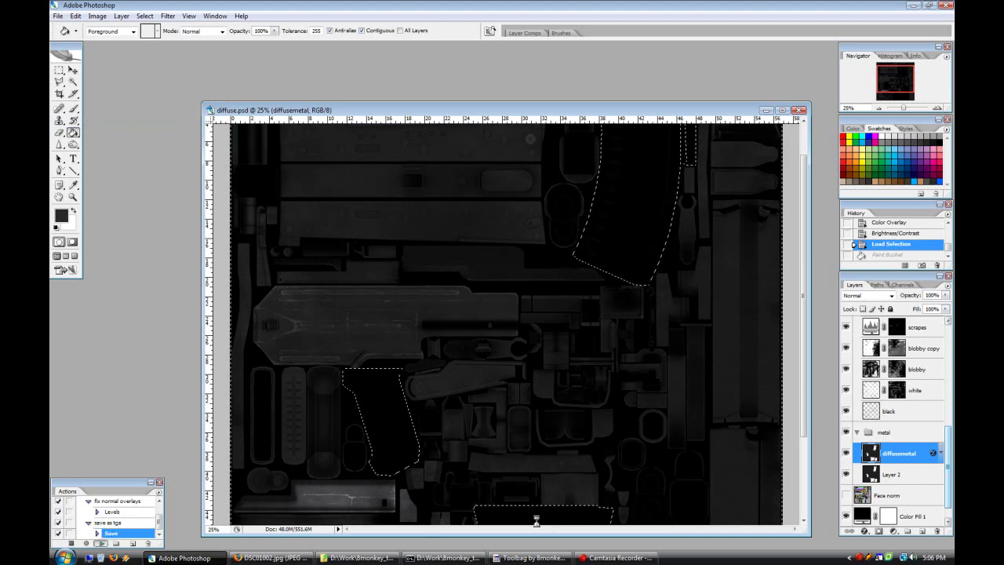
Step: Switch to Toolbag, reload the diffuse map, and examine the darker blue-tinted metal while rotating the gun
{"action": "left_click", "coordinate": [529, 558]}
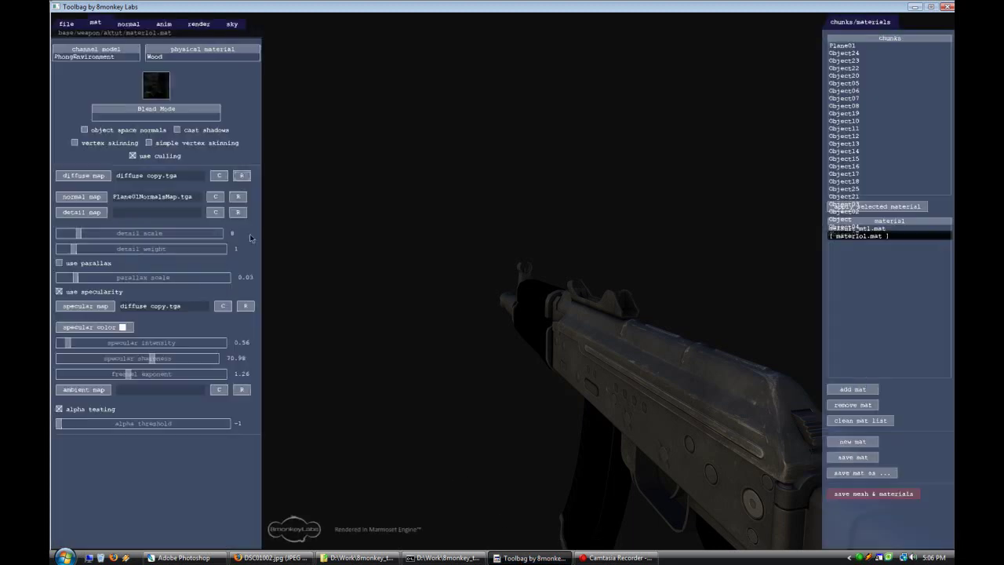
{"action": "left_click", "coordinate": [242, 175]}
{"action": "left_click_drag", "start_coordinate": [578, 381], "coordinate": [419, 280]}
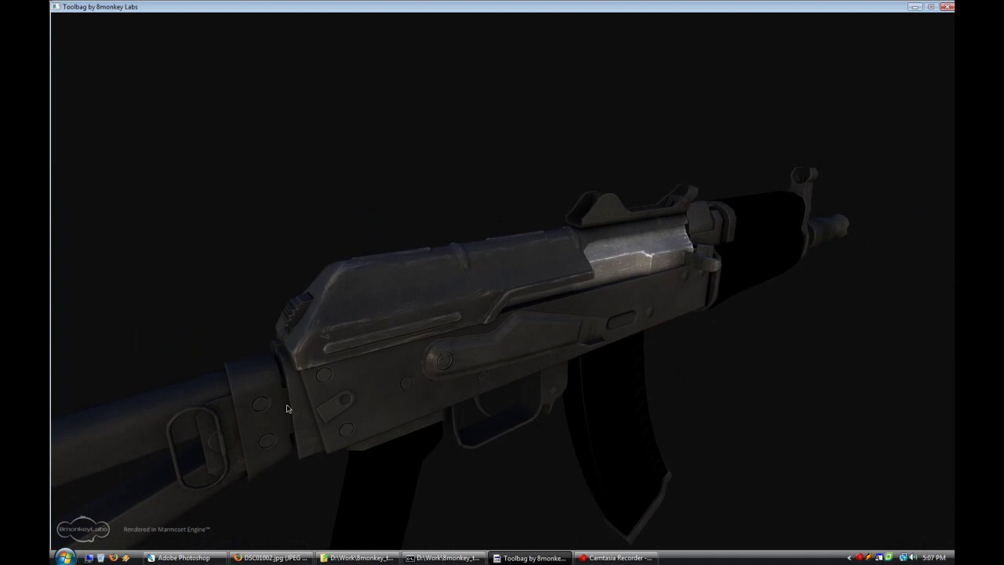
{"action": "left_click_drag", "start_coordinate": [592, 404], "coordinate": [679, 367]}
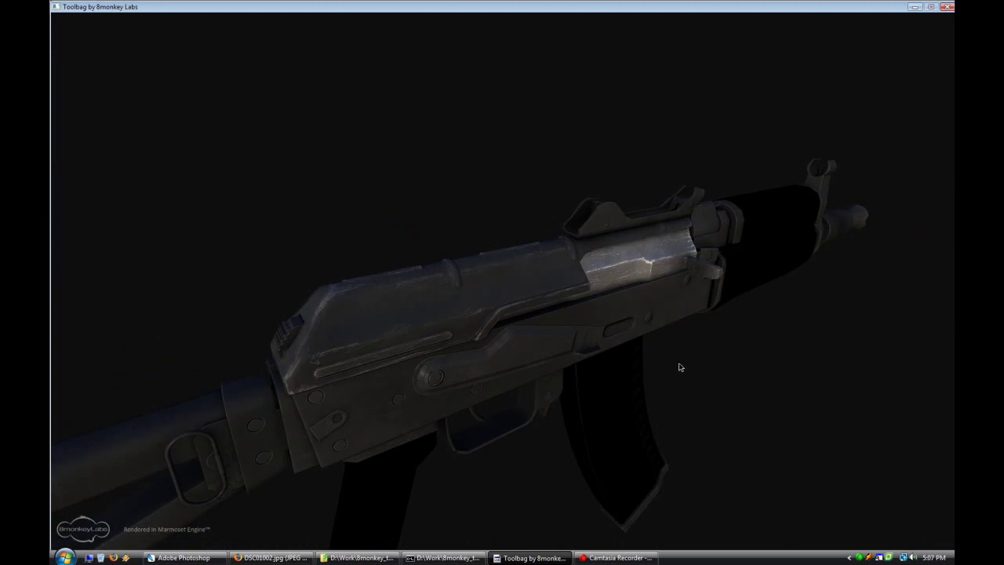
Step: View the top cover closely in Photoshop and consult the f1.jpg reference texture in Firefox
{"action": "left_click", "coordinate": [182, 558]}
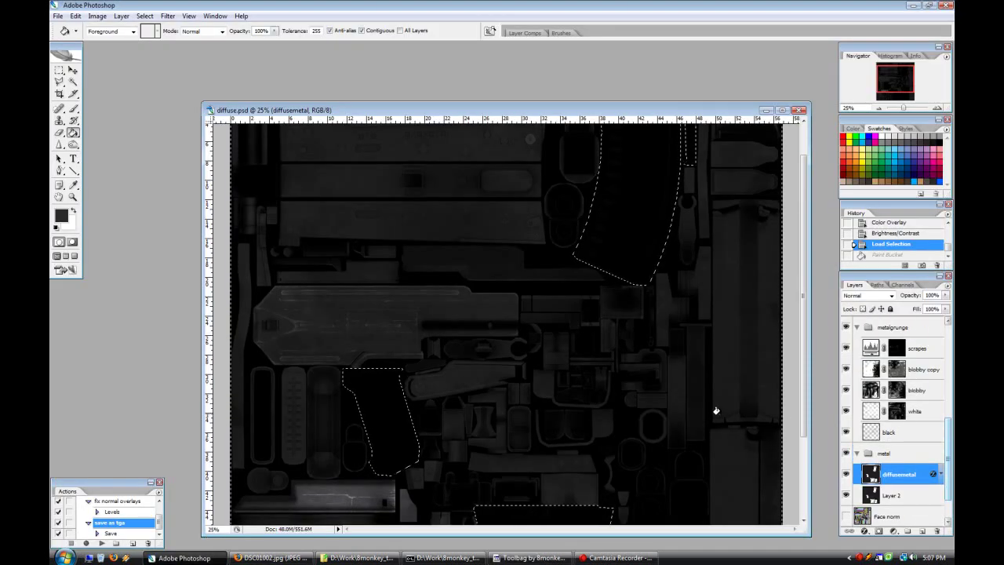
{"action": "scroll", "coordinate": [526, 405], "scroll_direction": "down", "scroll_amount": 1}
{"action": "key", "text": "ctrl+plus"}
{"action": "left_click_drag", "start_coordinate": [483, 530], "coordinate": [408, 537]}
{"action": "left_click", "coordinate": [271, 557]}
{"action": "left_click", "coordinate": [82, 62]}
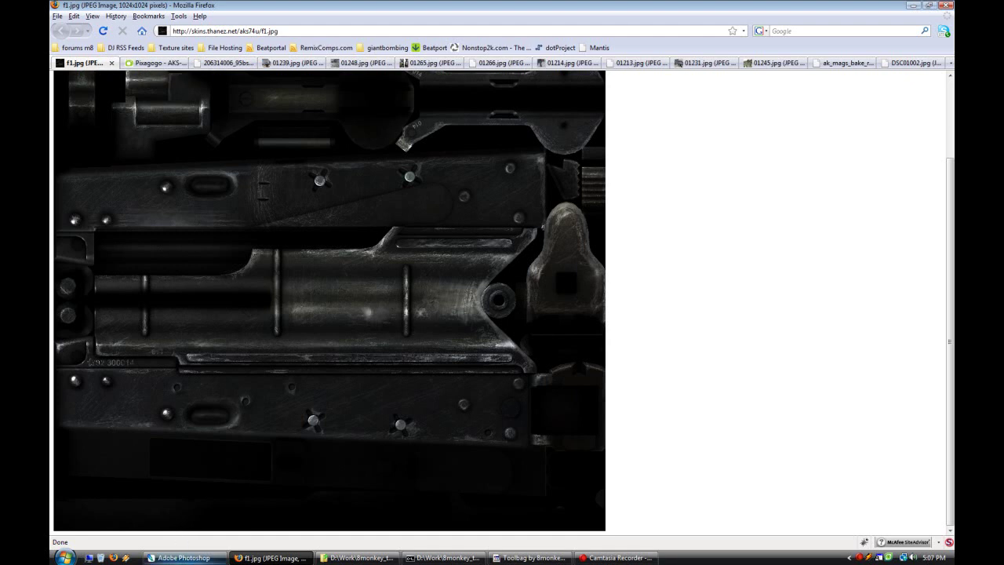
{"action": "left_click", "coordinate": [183, 557]}
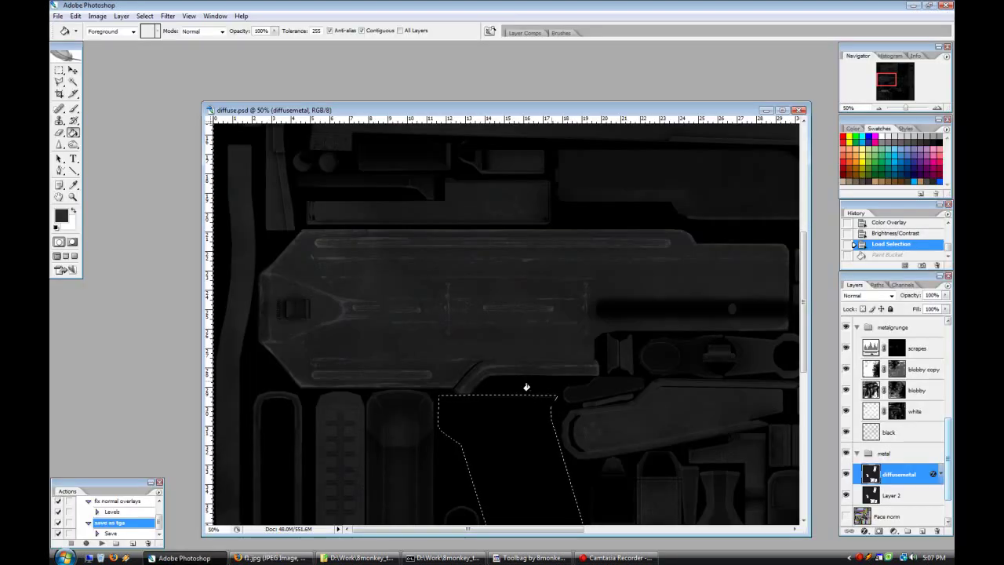
Step: Lower the brightness of the diffusemetal layer to -7 with Brightness/Contrast
{"action": "left_click", "coordinate": [97, 16]}
{"action": "mouse_move", "coordinate": [118, 37]}
{"action": "left_click", "coordinate": [243, 100]}
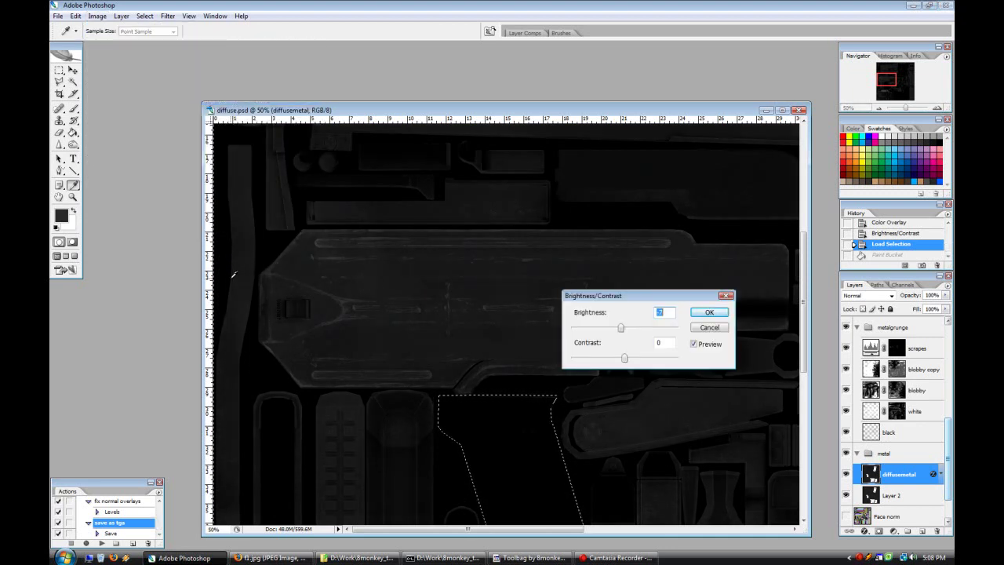
{"action": "left_click", "coordinate": [715, 315]}
Step: Lower the white input level of the scrapes Levels layer slightly to brighten the scrapes
{"action": "left_click", "coordinate": [908, 351]}
{"action": "double_click", "coordinate": [869, 347]}
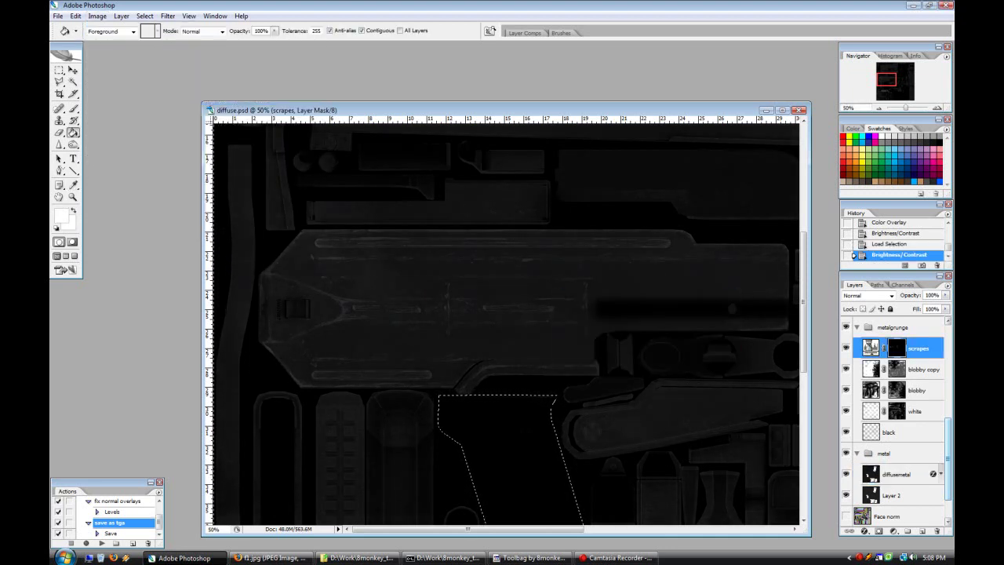
{"action": "left_click_drag", "start_coordinate": [785, 217], "coordinate": [771, 217]}
{"action": "left_click", "coordinate": [888, 136]}
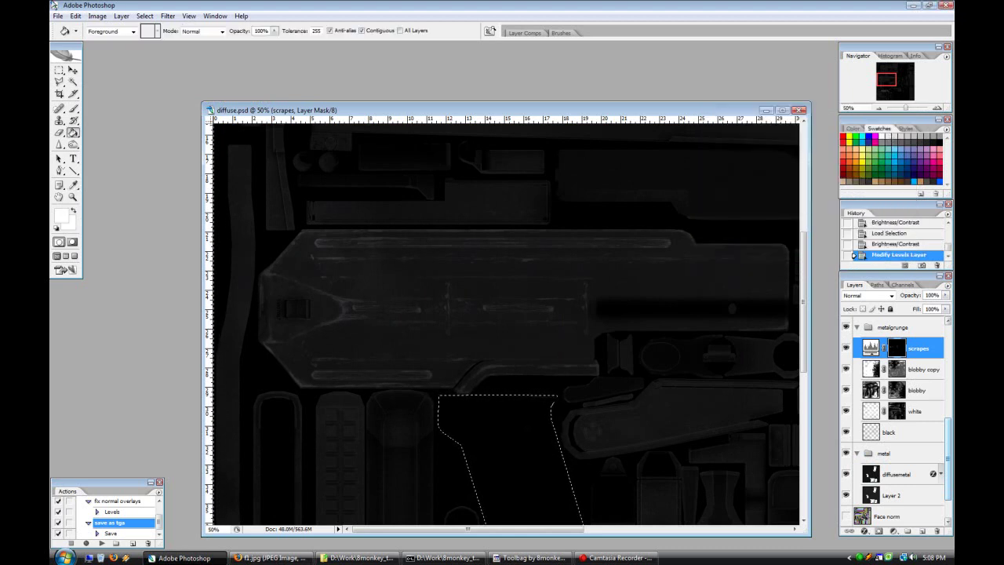
Step: Export the texture with the save as tga action, reload the diffuse map in Toolbag, and inspect the gun
{"action": "left_click", "coordinate": [101, 543]}
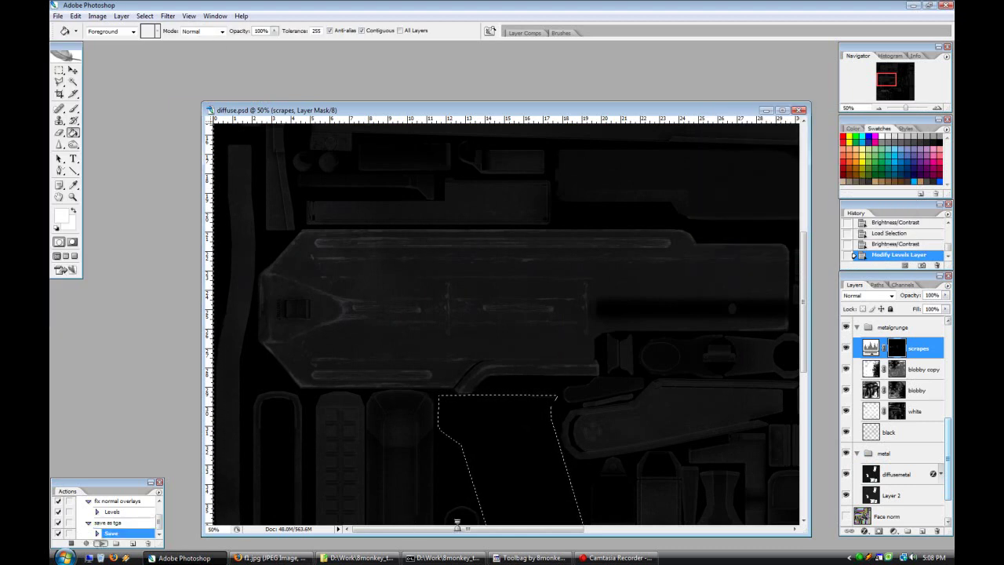
{"action": "left_click", "coordinate": [607, 558]}
{"action": "left_click", "coordinate": [455, 557]}
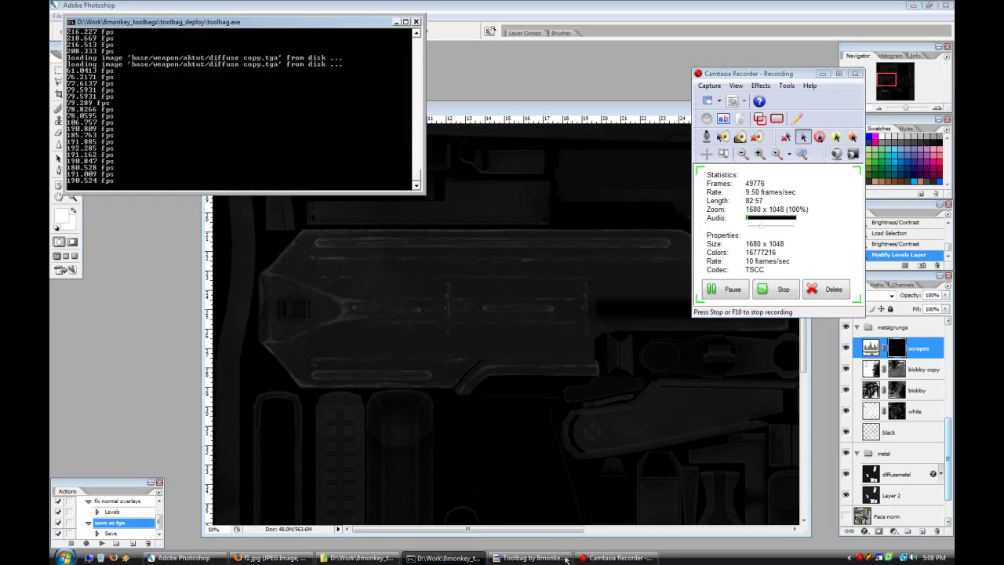
{"action": "left_click", "coordinate": [823, 74]}
{"action": "left_click", "coordinate": [531, 558]}
{"action": "left_click", "coordinate": [242, 176]}
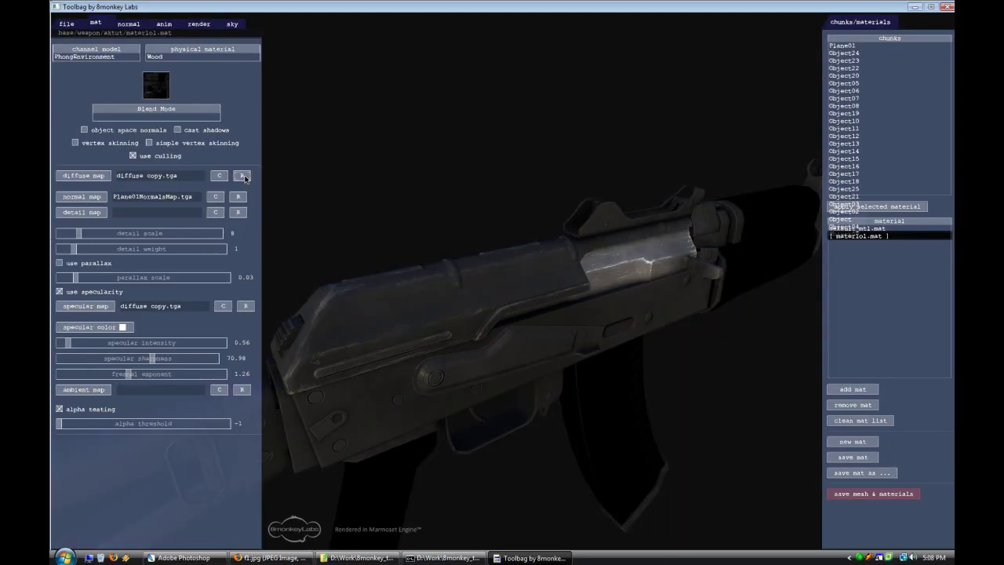
{"action": "left_click_drag", "start_coordinate": [509, 395], "coordinate": [670, 429]}
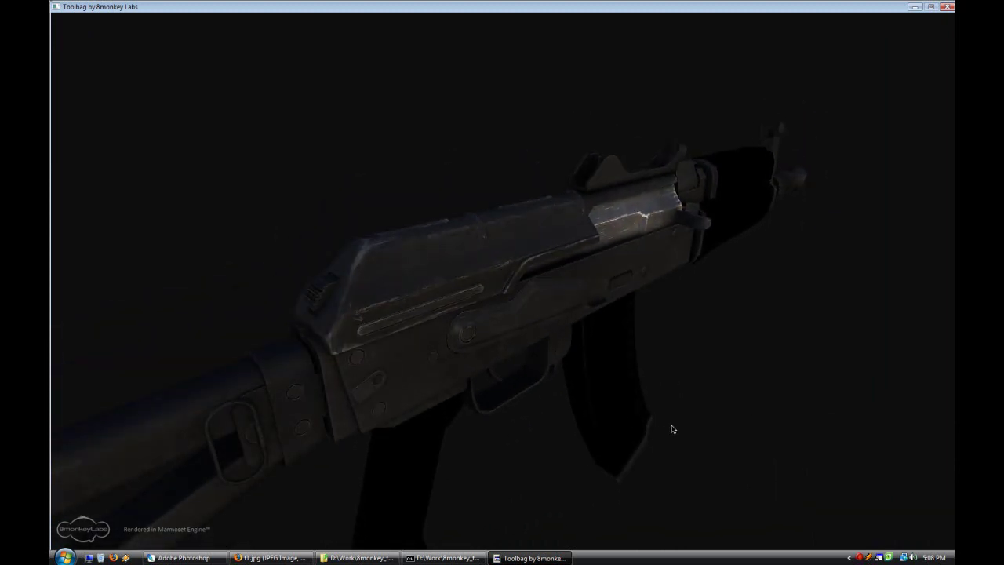
Step: Return to Photoshop and raise the brightness of the diffusemetal layer by 4
{"action": "left_click", "coordinate": [181, 557]}
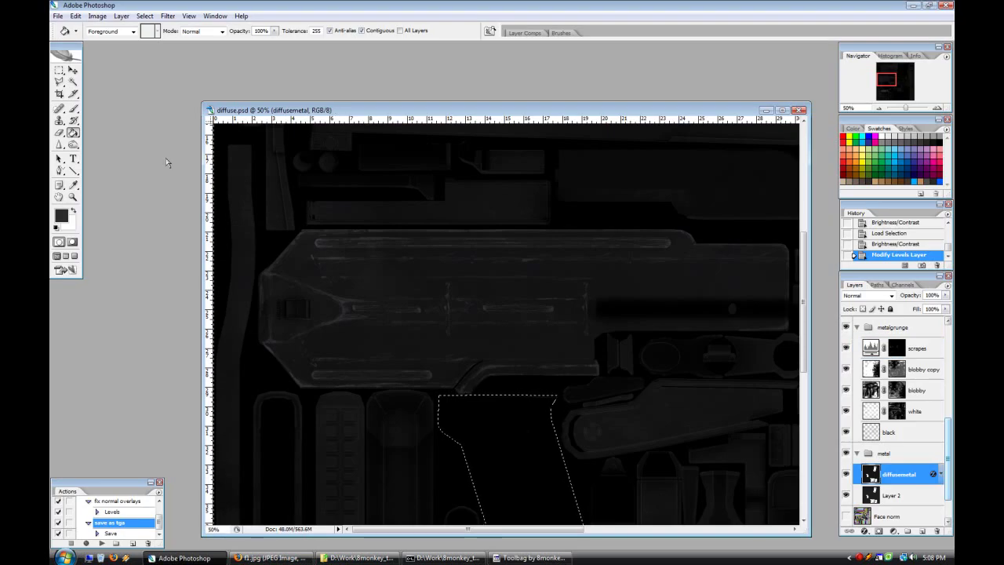
{"action": "left_click", "coordinate": [97, 15]}
{"action": "mouse_move", "coordinate": [139, 46]}
{"action": "key", "text": "Up"}
{"action": "key", "text": "Up"}
{"action": "key", "text": "Up"}
{"action": "key", "text": "Up"}
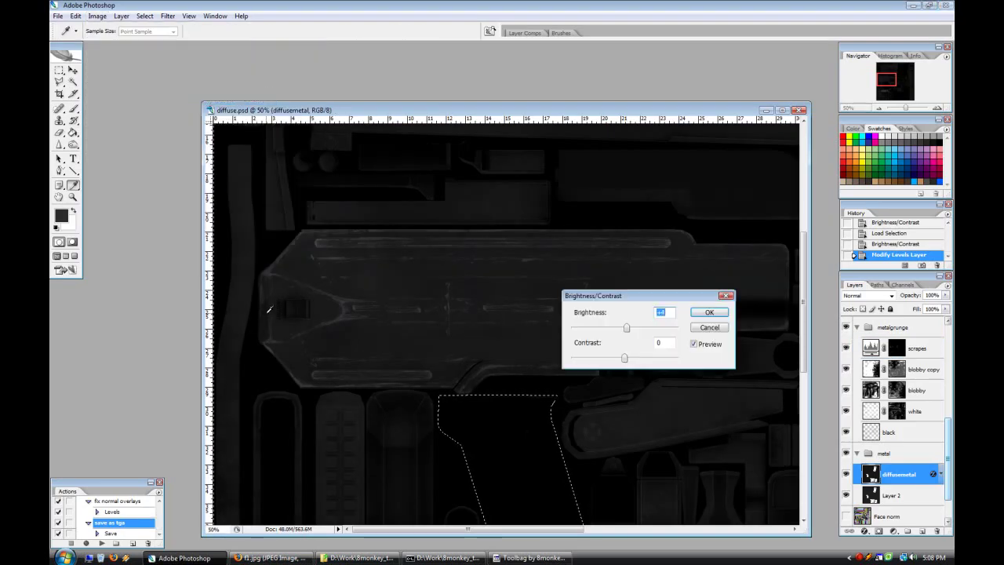
{"action": "left_click", "coordinate": [709, 312]}
{"action": "key", "text": "g"}
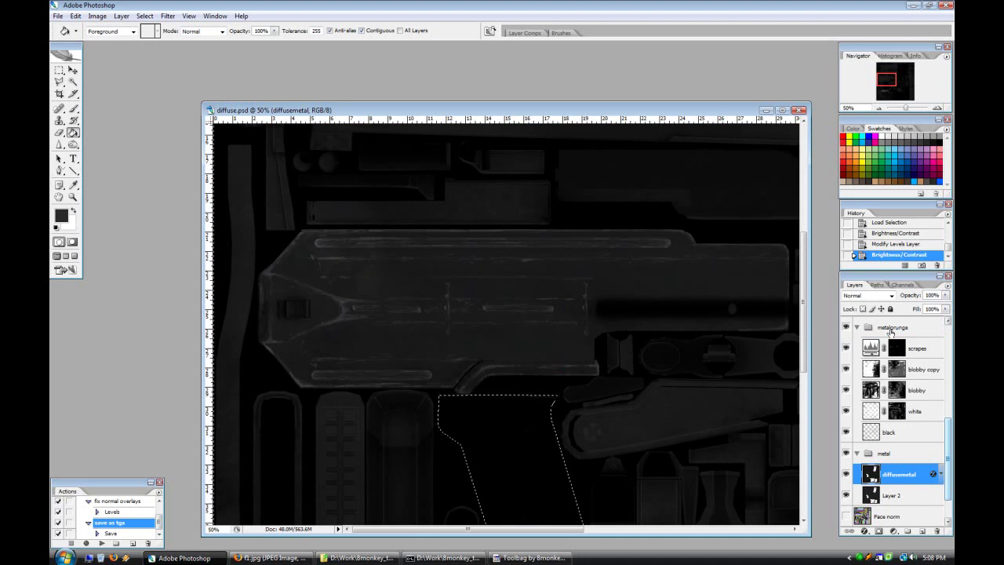
Step: Try adding an empty layer named bigscrapes above the scrapes layer
{"action": "left_click", "coordinate": [912, 348]}
{"action": "key", "text": "ctrl+shift+n"}
{"action": "type", "text": "bigscrapes"}
{"action": "key", "text": "Return"}
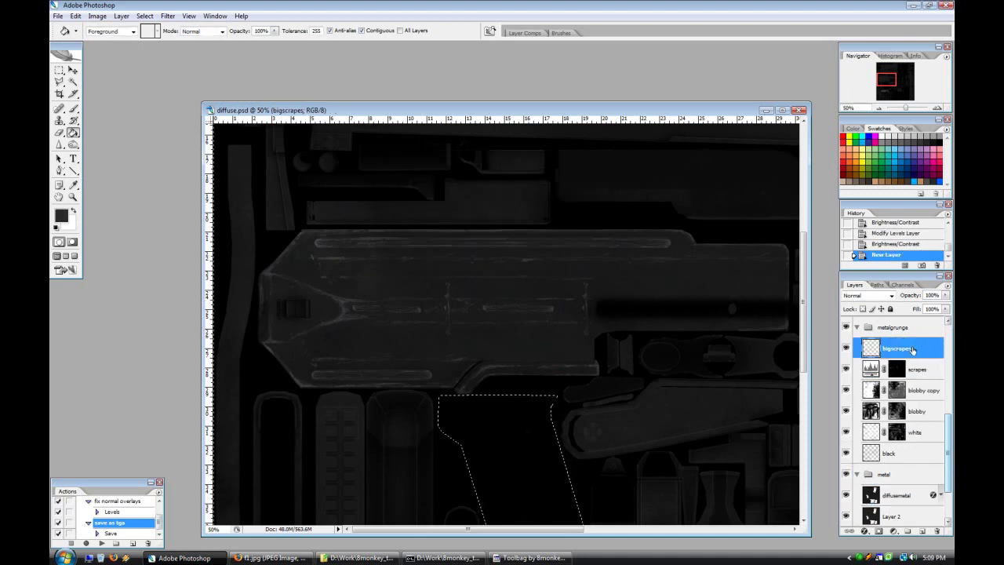
{"action": "key", "text": "ctrl+z"}
Step: Add a Levels adjustment layer above scrapes with a white input level of 160, and fill its mask with black
{"action": "left_click", "coordinate": [864, 531]}
{"action": "left_click", "coordinate": [805, 387]}
{"action": "left_click_drag", "start_coordinate": [818, 219], "coordinate": [800, 219]}
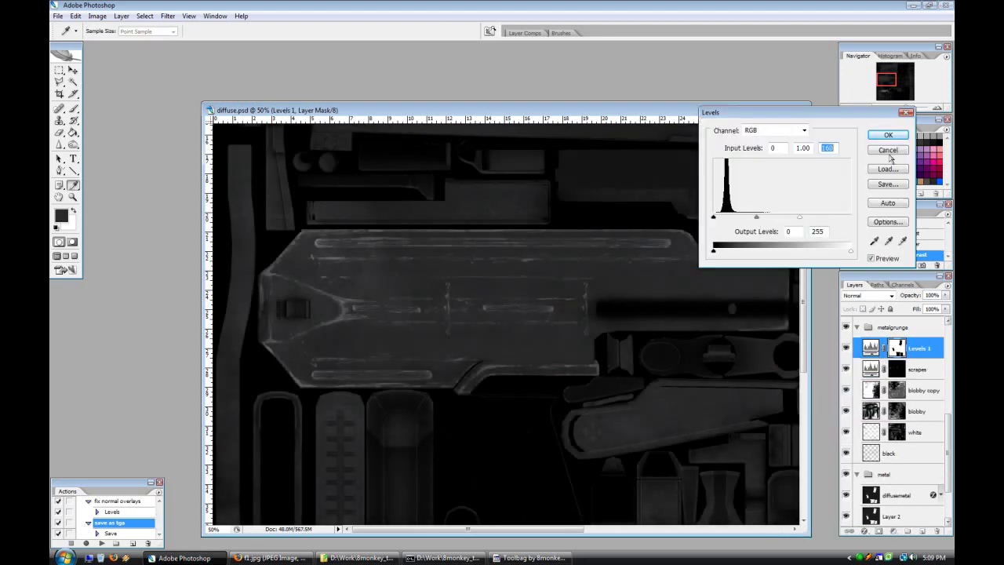
{"action": "key", "text": "Return"}
{"action": "left_click", "coordinate": [73, 211]}
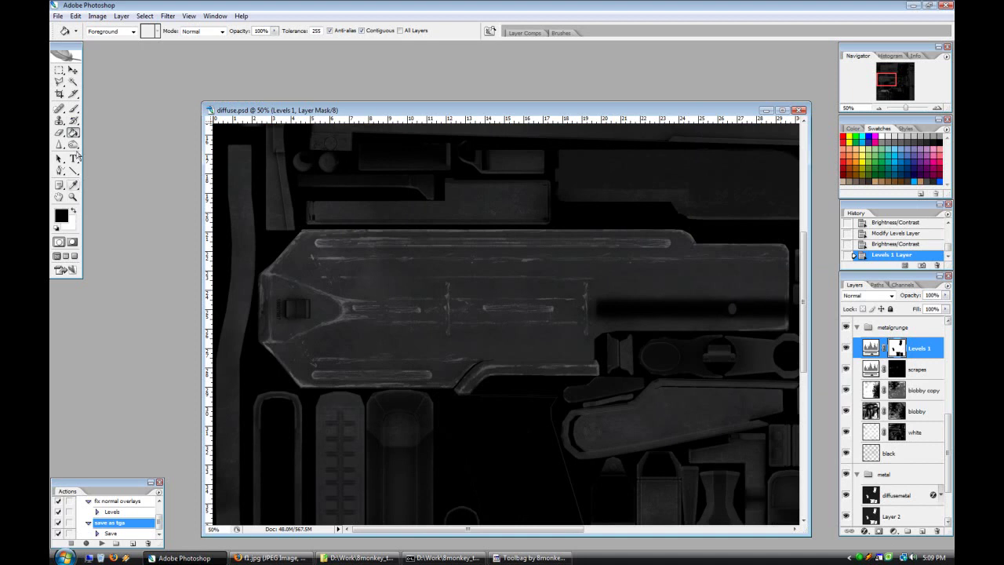
{"action": "left_click", "coordinate": [420, 319]}
Step: Paint fine white brush strokes on the Levels 1 mask across the top cover to bring out light scratches
{"action": "left_click", "coordinate": [936, 108]}
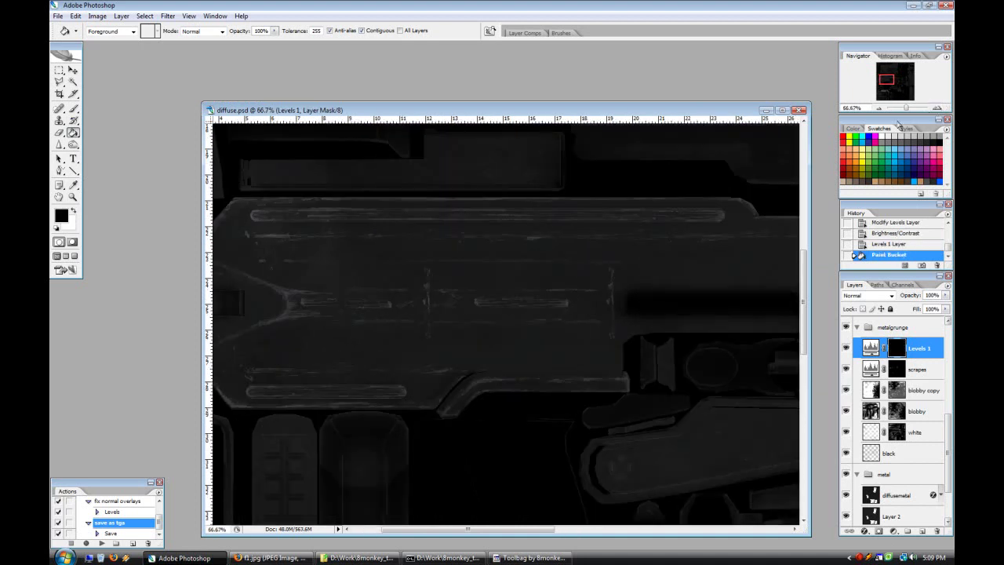
{"action": "left_click", "coordinate": [74, 109]}
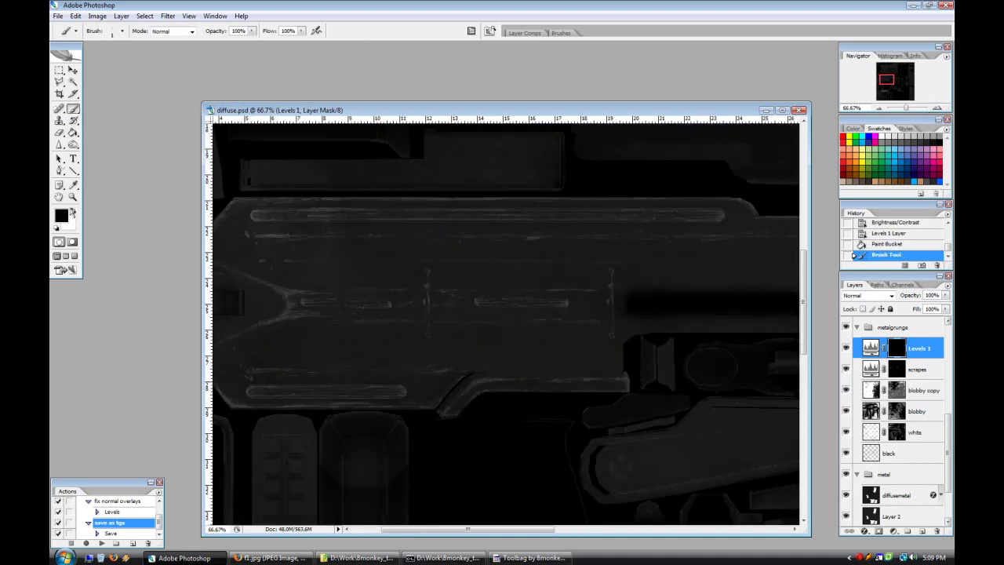
{"action": "key", "text": "x"}
{"action": "left_click_drag", "start_coordinate": [588, 342], "coordinate": [489, 349]}
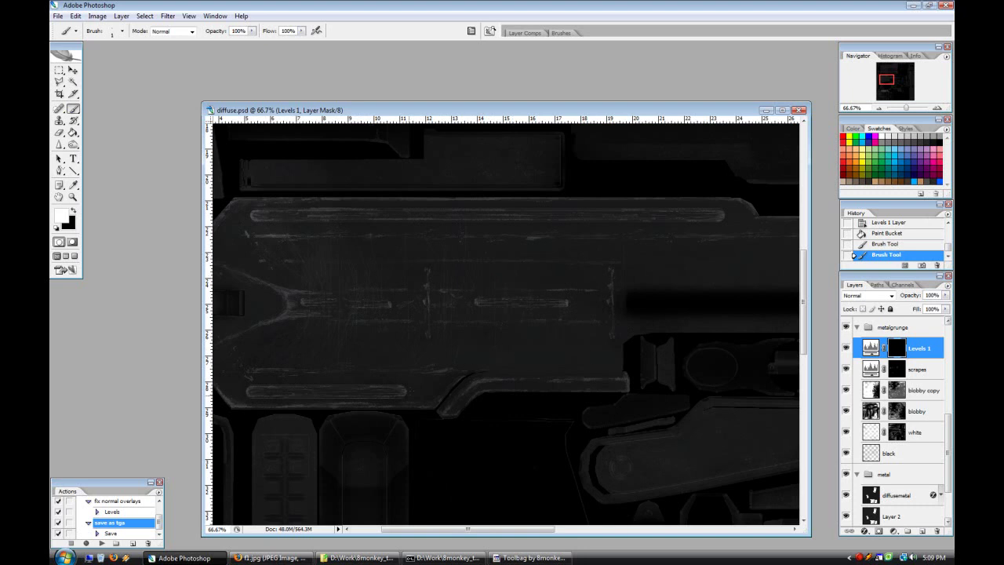
Step: Paint two more short white scratches on the Levels 1 mask near the lower edge of the top cover
{"action": "left_click_drag", "start_coordinate": [252, 361], "coordinate": [256, 370]}
{"action": "left_click_drag", "start_coordinate": [617, 364], "coordinate": [618, 372]}
{"action": "left_click", "coordinate": [859, 297]}
{"action": "left_click", "coordinate": [863, 418]}
{"action": "left_click", "coordinate": [877, 247]}
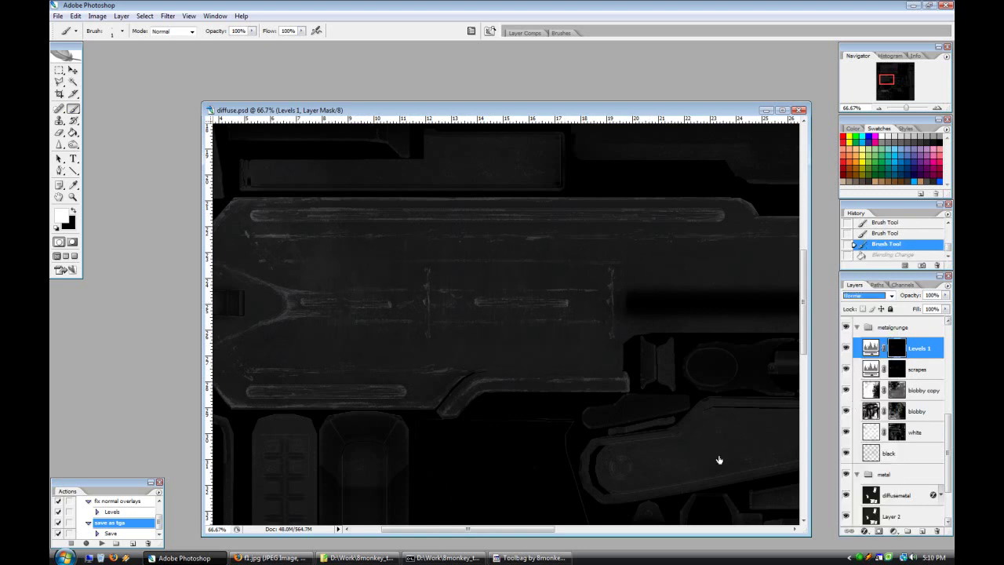
Step: Break up the scratches on the Levels 1 mask by stamping black over the top cover with the 492 px splatter brush
{"action": "left_click_drag", "start_coordinate": [542, 530], "coordinate": [533, 535]}
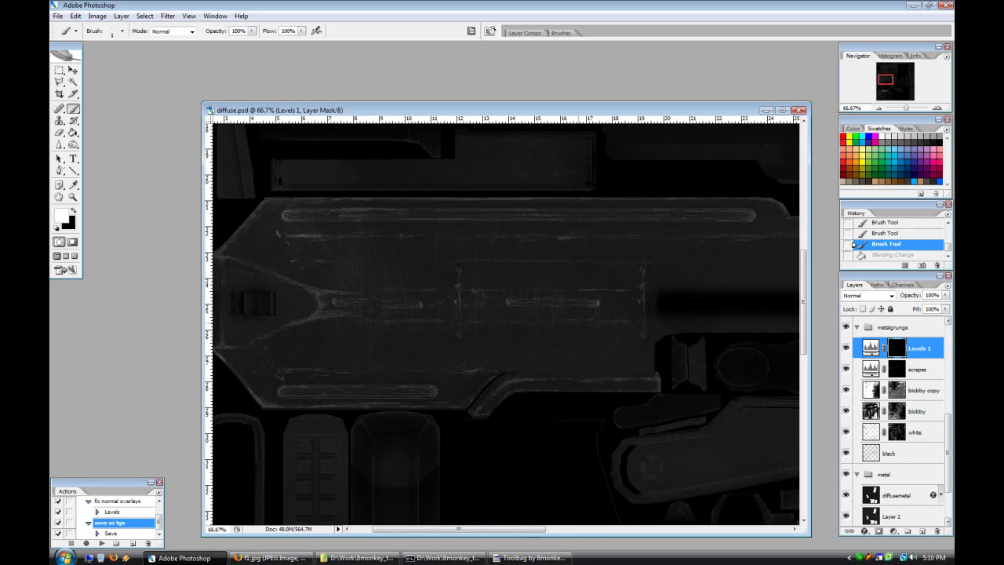
{"action": "left_click", "coordinate": [73, 213]}
{"action": "left_click", "coordinate": [118, 34]}
{"action": "double_click", "coordinate": [315, 342]}
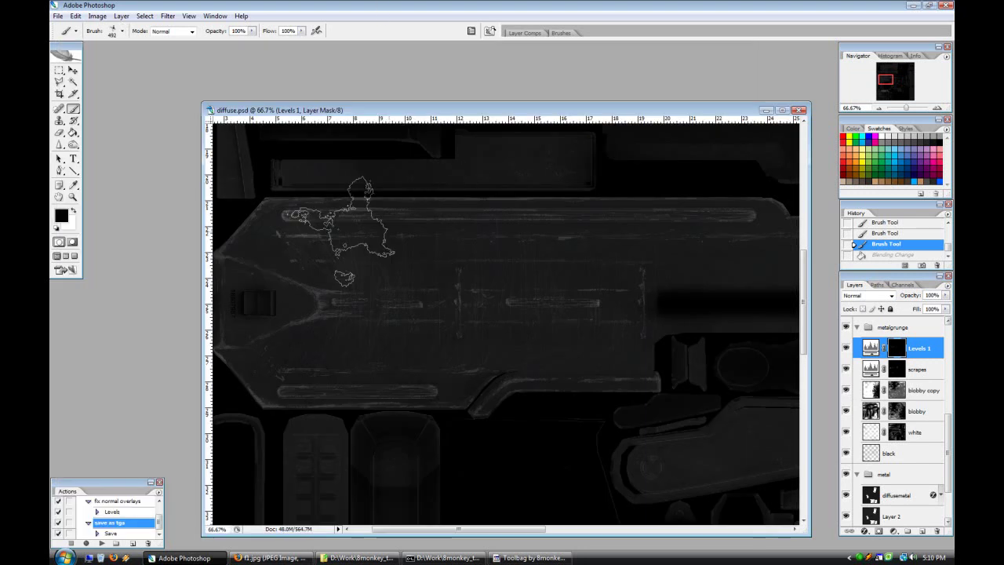
{"action": "left_click", "coordinate": [337, 225]}
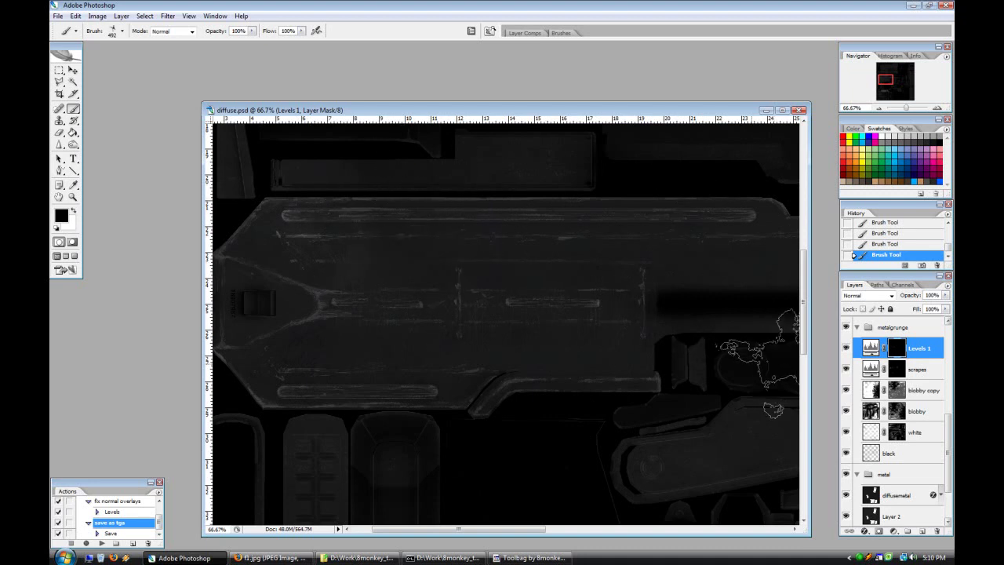
Step: Save the document, run the save as tga action, and switch to Toolbag to inspect the top cover's scratches
{"action": "left_click", "coordinate": [58, 16]}
{"action": "left_click", "coordinate": [94, 122]}
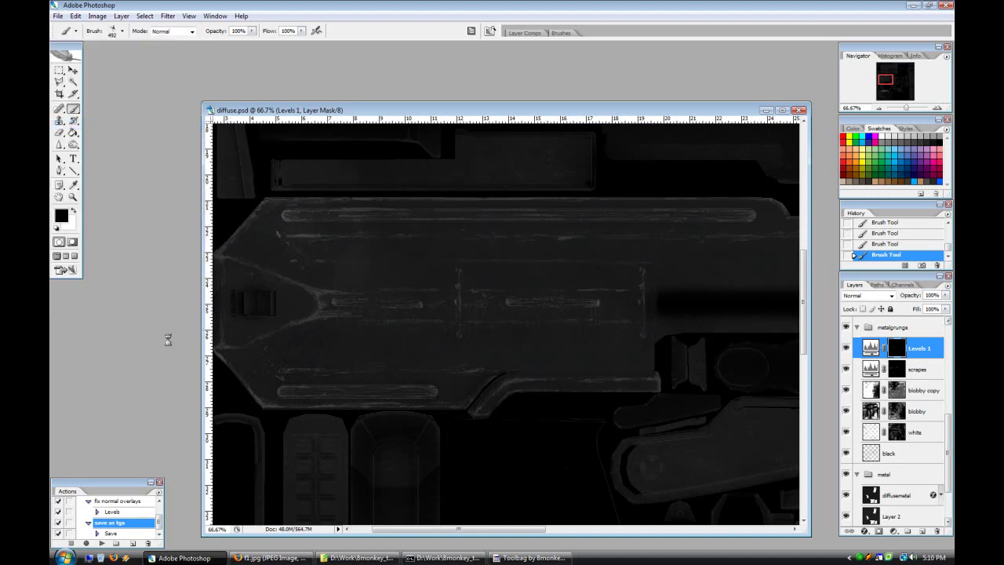
{"action": "left_click", "coordinate": [100, 542]}
{"action": "left_click", "coordinate": [530, 557]}
{"action": "key", "text": "Tab"}
{"action": "left_click_drag", "start_coordinate": [531, 500], "coordinate": [554, 509]}
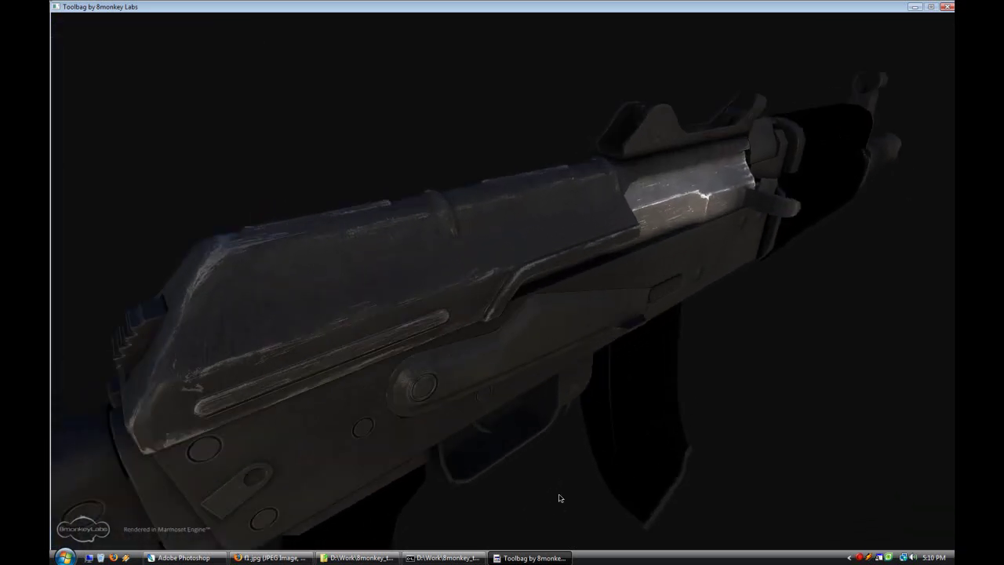
Step: Return to Photoshop and break up the top cover's scratches on the Levels 1 mask with black dabs of a 179 px speckled brush
{"action": "left_click", "coordinate": [183, 558]}
{"action": "left_click", "coordinate": [114, 36]}
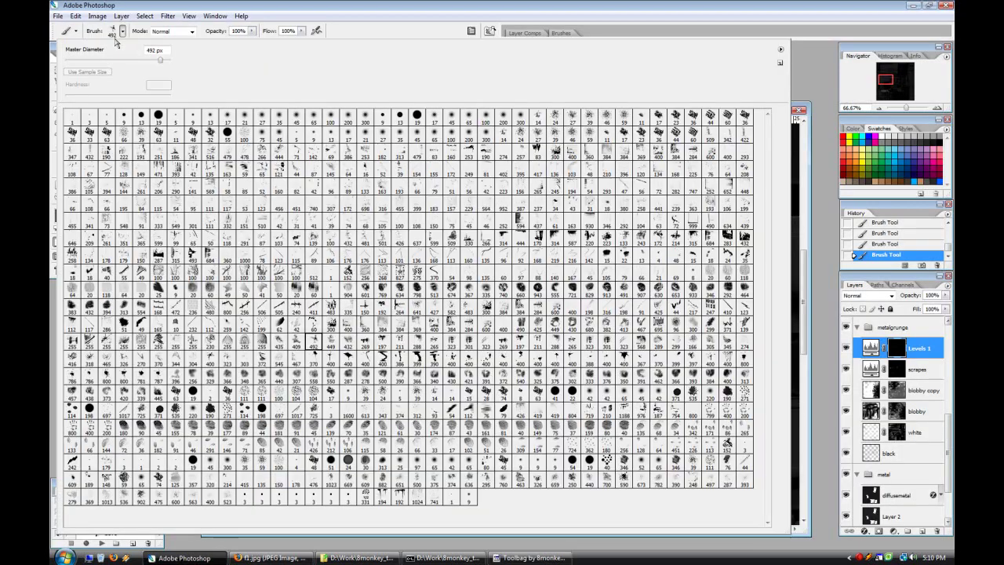
{"action": "left_click", "coordinate": [104, 249]}
{"action": "left_click", "coordinate": [314, 33]}
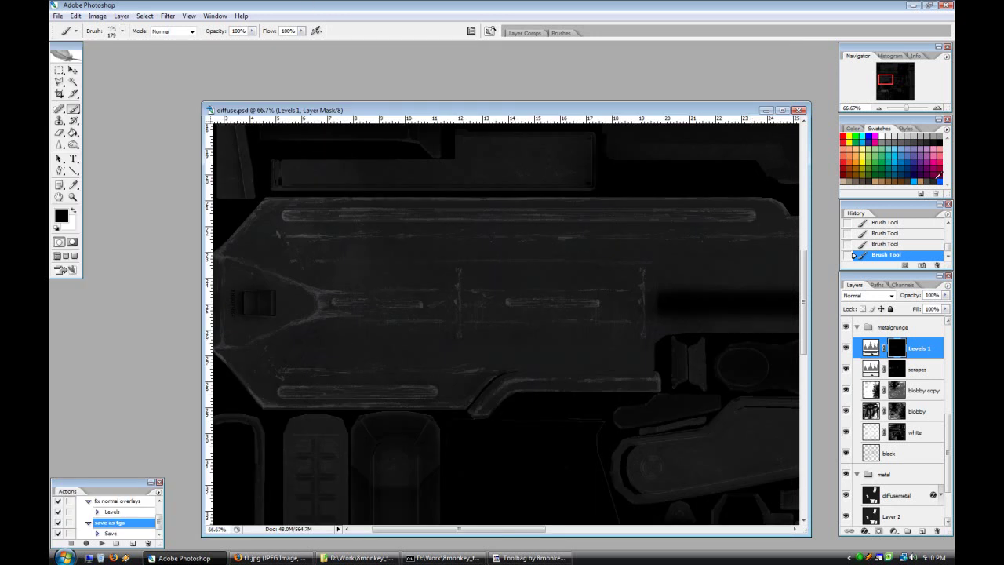
{"action": "left_click", "coordinate": [936, 107]}
{"action": "left_click_drag", "start_coordinate": [504, 530], "coordinate": [457, 529]}
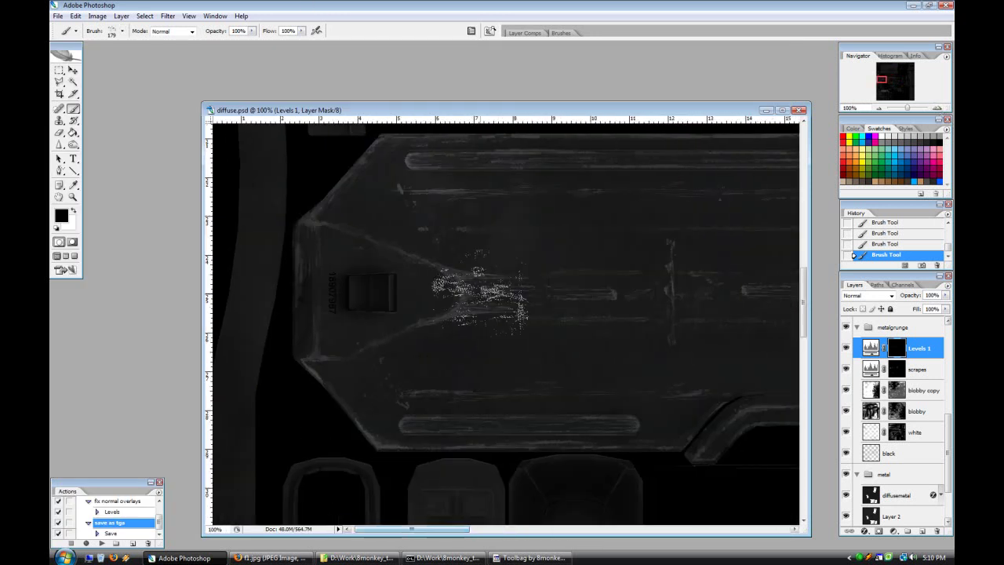
{"action": "scroll", "coordinate": [627, 470], "scroll_direction": "right", "scroll_amount": 3}
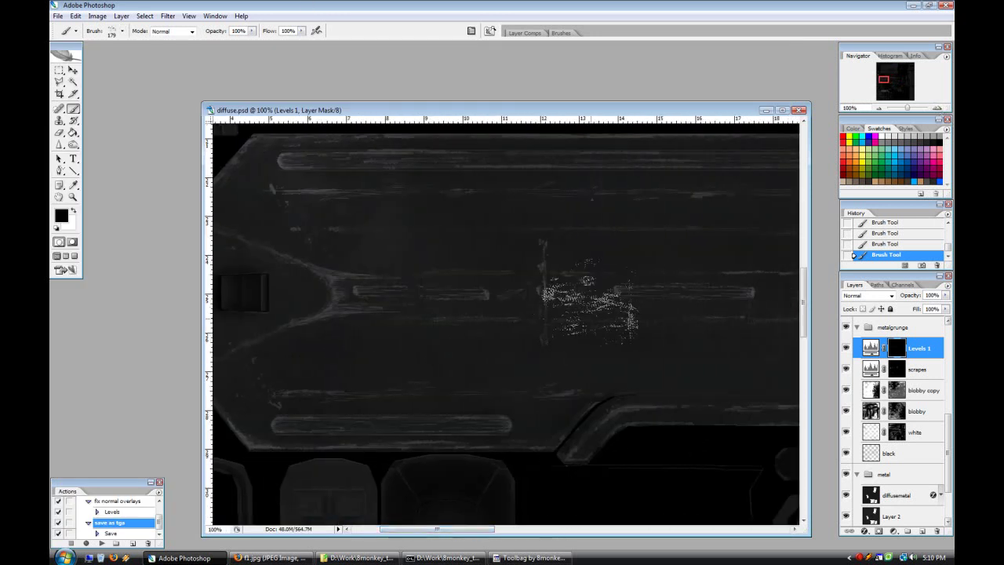
{"action": "scroll", "coordinate": [554, 447], "scroll_direction": "right", "scroll_amount": 3}
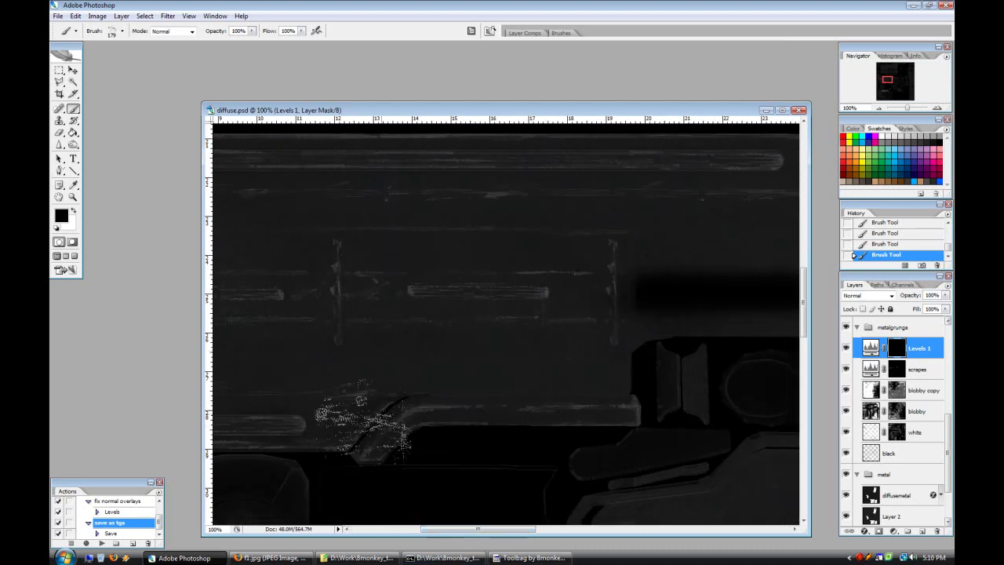
{"action": "scroll", "coordinate": [549, 305], "scroll_direction": "left", "scroll_amount": 3}
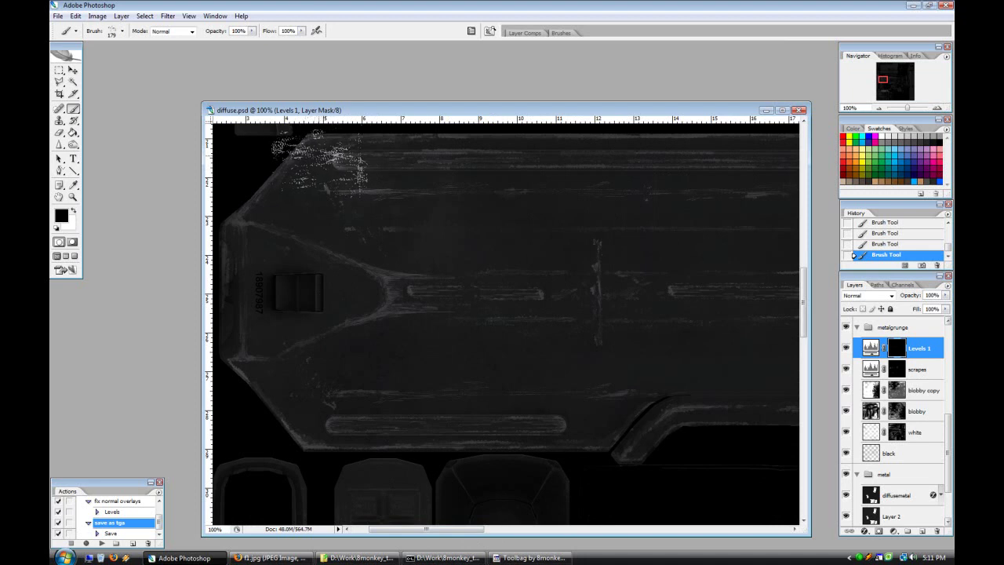
Step: Run the save as tga action and inspect the updated gun from farther away in Toolbag
{"action": "left_click", "coordinate": [101, 542]}
{"action": "left_click", "coordinate": [530, 558]}
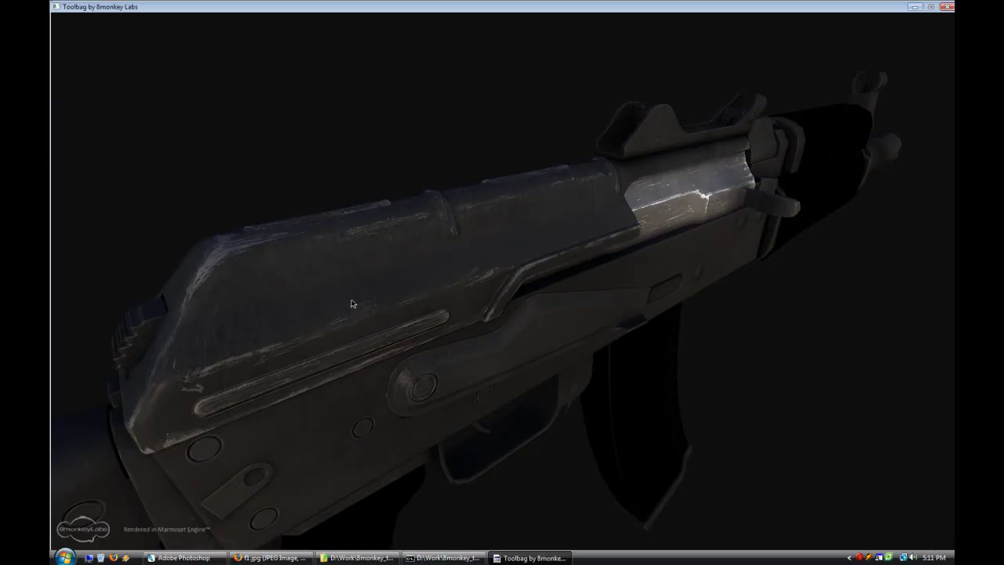
{"action": "key", "text": "Escape"}
{"action": "left_click", "coordinate": [246, 306]}
{"action": "key", "text": "Escape"}
{"action": "left_click_drag", "start_coordinate": [265, 320], "coordinate": [428, 373]}
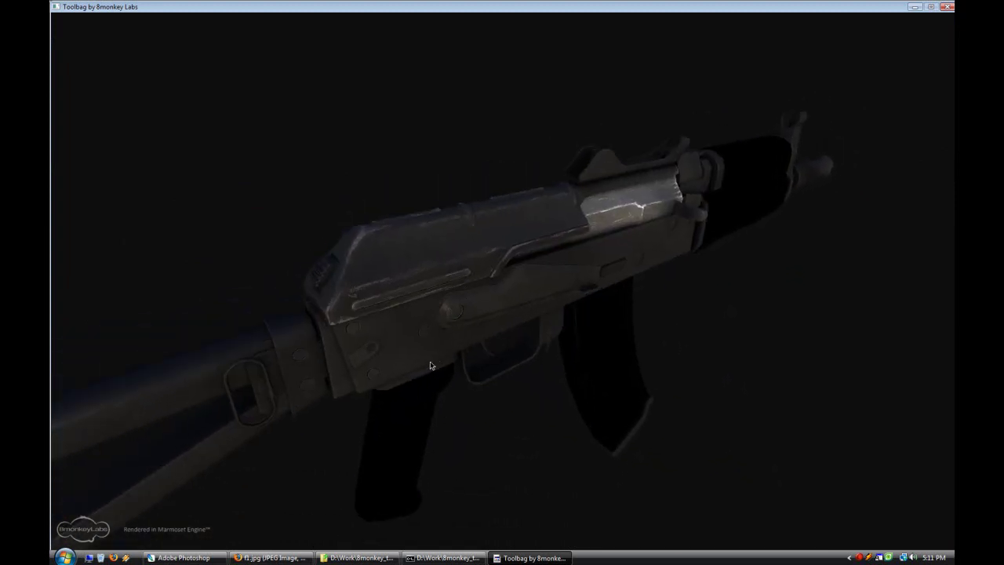
Step: Back in Photoshop, rename the Levels 1 layer to randoscrapes and set its white input level to 149
{"action": "left_click", "coordinate": [181, 557]}
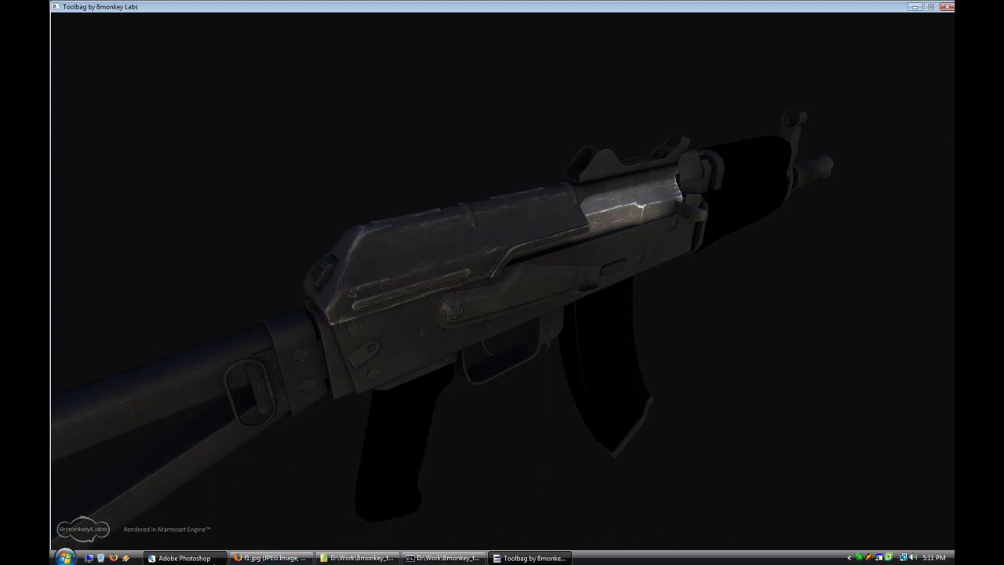
{"action": "double_click", "coordinate": [923, 349]}
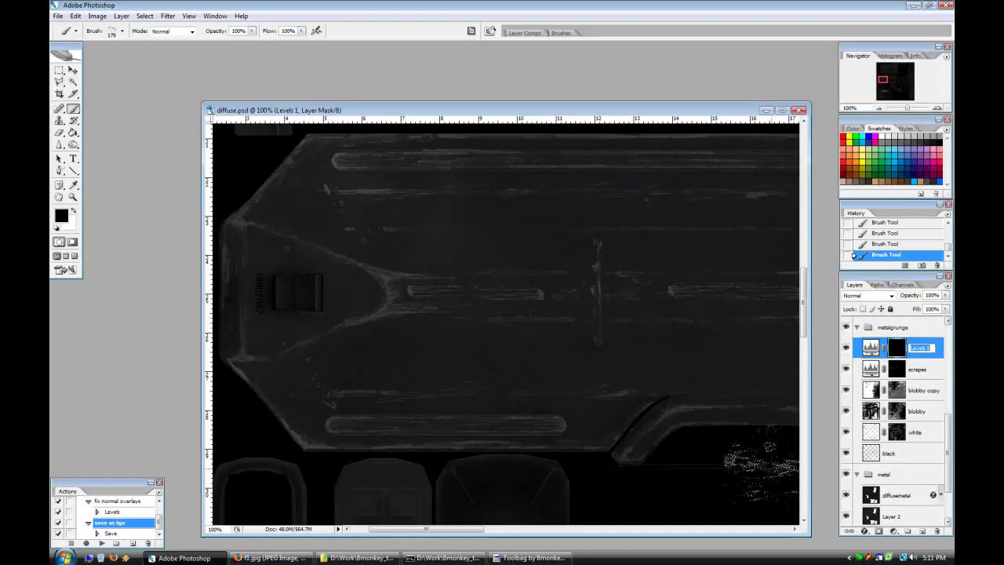
{"action": "type", "text": "randoscrapes"}
{"action": "key", "text": "Return"}
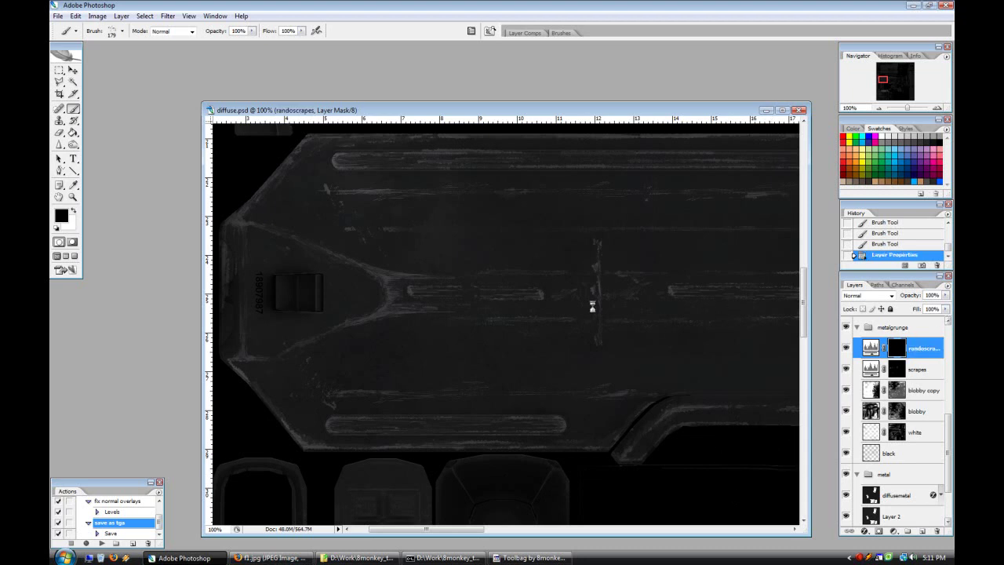
{"action": "key", "text": "ctrl+l"}
{"action": "left_click_drag", "start_coordinate": [850, 217], "coordinate": [792, 220]}
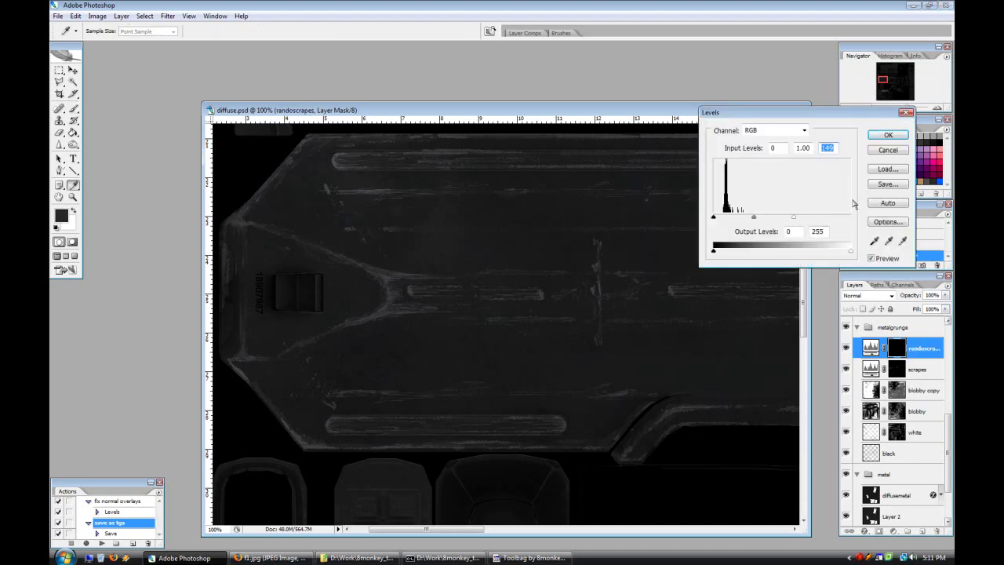
{"action": "left_click", "coordinate": [888, 135]}
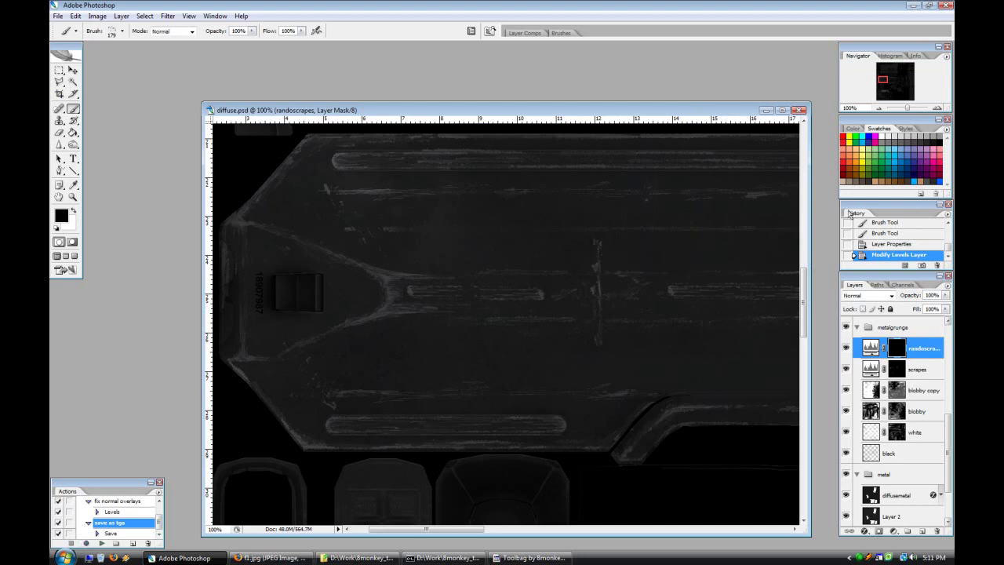
Step: Retouch the top cover's upper edge on the scrapes mask with a 3 px brush at 32% opacity, alternating black and white
{"action": "key", "text": "ctrl+minus"}
{"action": "left_click_drag", "start_coordinate": [482, 536], "coordinate": [516, 536]}
{"action": "left_click", "coordinate": [913, 369]}
{"action": "left_click", "coordinate": [122, 31]}
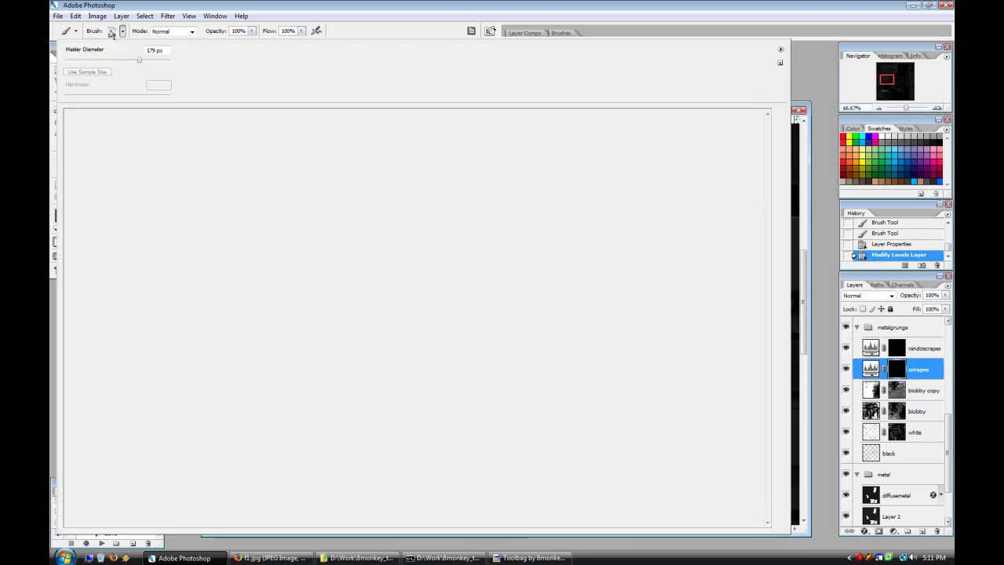
{"action": "left_click", "coordinate": [313, 496]}
{"action": "left_click", "coordinate": [251, 32]}
{"action": "left_click_drag", "start_coordinate": [252, 38], "coordinate": [214, 42]}
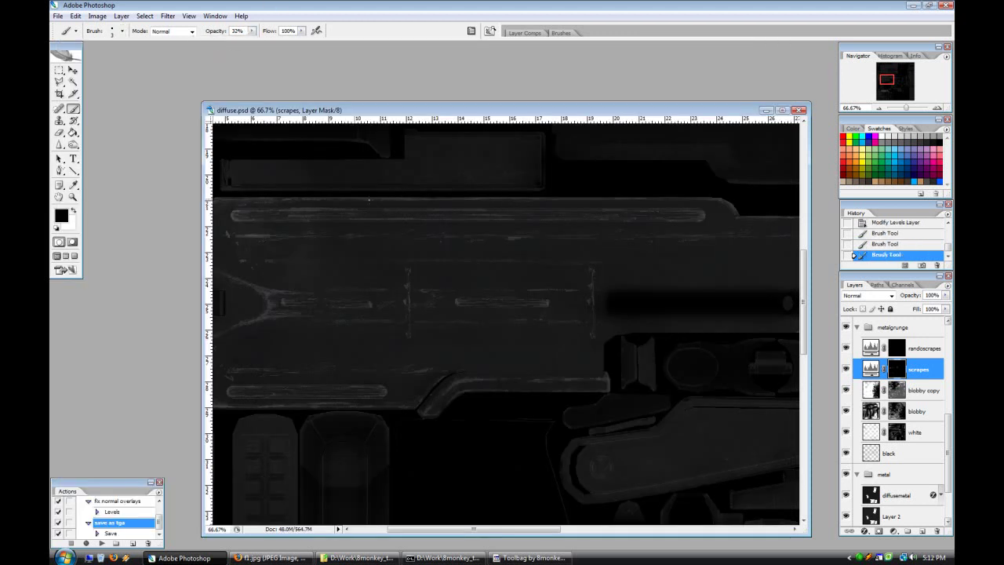
{"action": "left_click", "coordinate": [74, 210]}
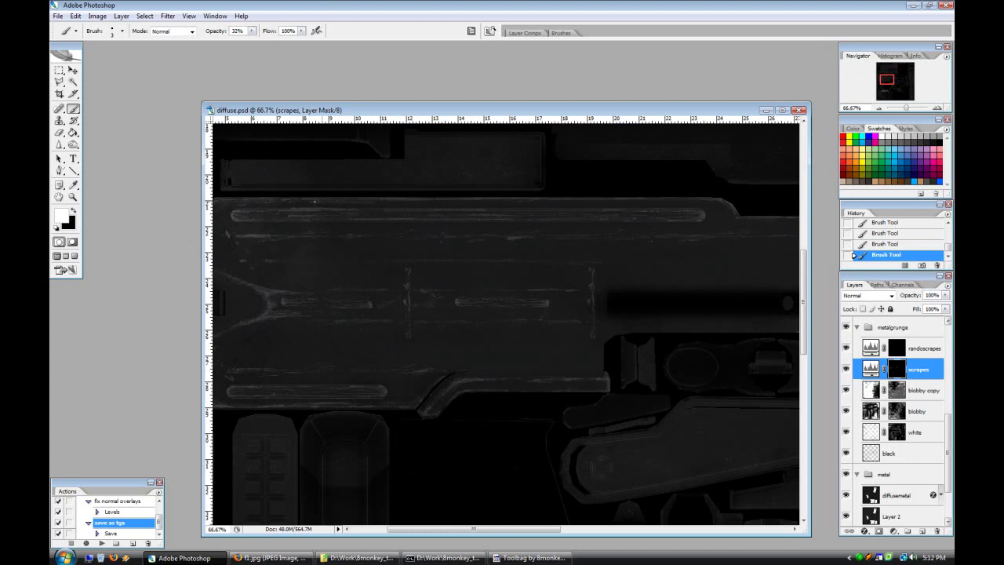
{"action": "key", "text": "x"}
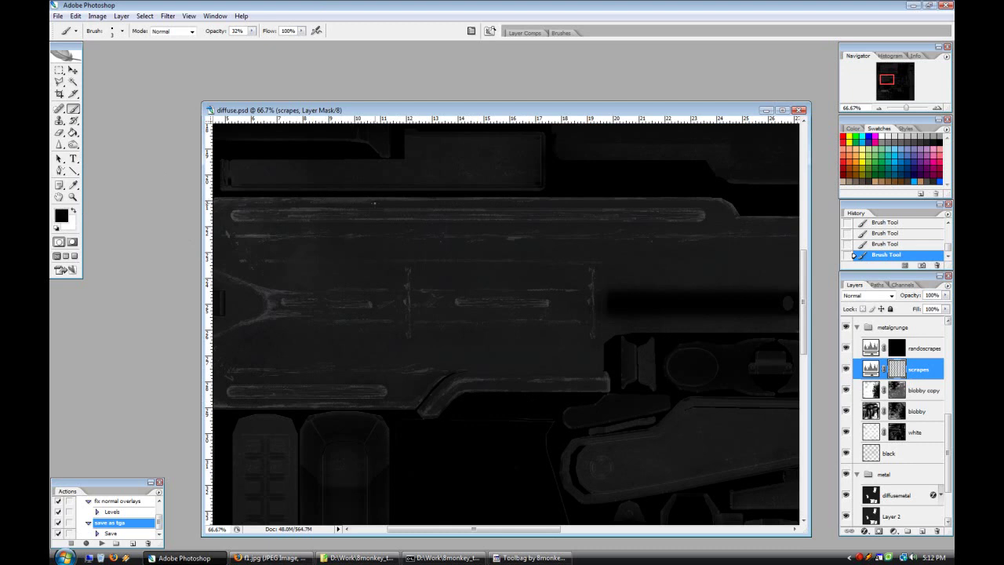
{"action": "key", "text": "x"}
Step: Paint white edge wear at 100% opacity on the scrapes mask along the top cover's upper and front edges
{"action": "left_click_drag", "start_coordinate": [253, 34], "coordinate": [584, 189]}
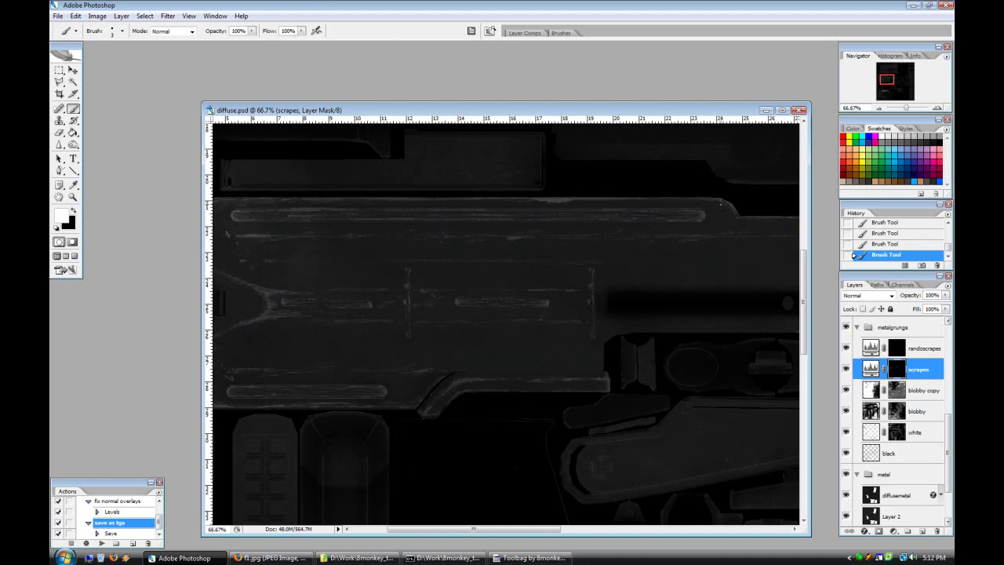
{"action": "scroll", "coordinate": [727, 285], "scroll_direction": "right", "scroll_amount": 5}
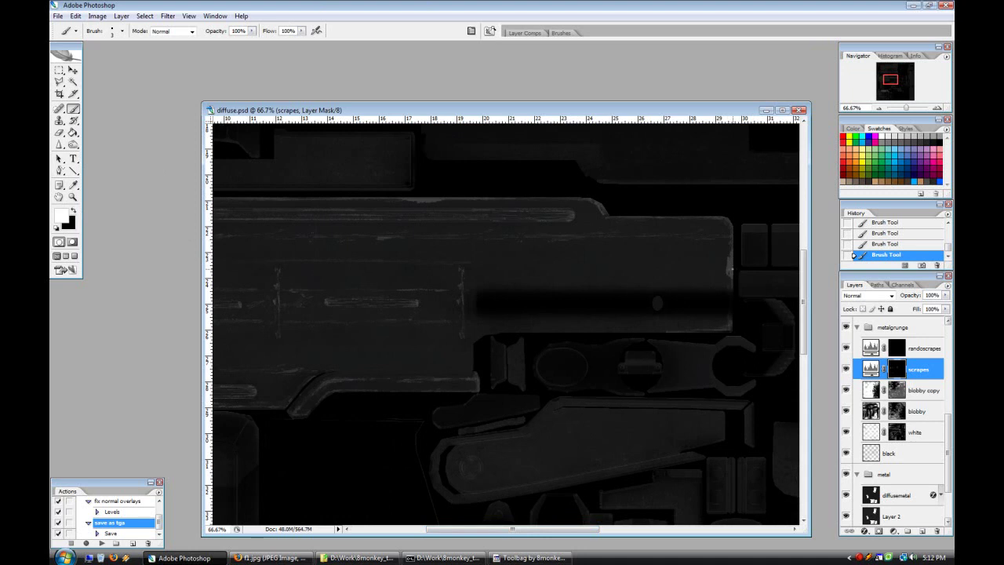
{"action": "left_click", "coordinate": [74, 211]}
{"action": "left_click_drag", "start_coordinate": [252, 30], "coordinate": [225, 45]}
Step: Paint long horizontal white scrapes on the scrapes mask along the middle of the top cover
{"action": "left_click", "coordinate": [74, 211]}
{"action": "left_click_drag", "start_coordinate": [494, 276], "coordinate": [670, 275]}
{"action": "left_click_drag", "start_coordinate": [252, 31], "coordinate": [267, 45]}
{"action": "left_click_drag", "start_coordinate": [625, 275], "coordinate": [520, 272]}
{"action": "mouse_move", "coordinate": [417, 280]}
{"action": "left_mouse_down"}
{"action": "mouse_move", "coordinate": [357, 277]}
{"action": "mouse_move", "coordinate": [435, 274]}
{"action": "left_mouse_up"}
{"action": "left_click_drag", "start_coordinate": [663, 275], "coordinate": [692, 277]}
{"action": "left_click_drag", "start_coordinate": [514, 530], "coordinate": [439, 529]}
{"action": "left_click_drag", "start_coordinate": [462, 276], "coordinate": [391, 275]}
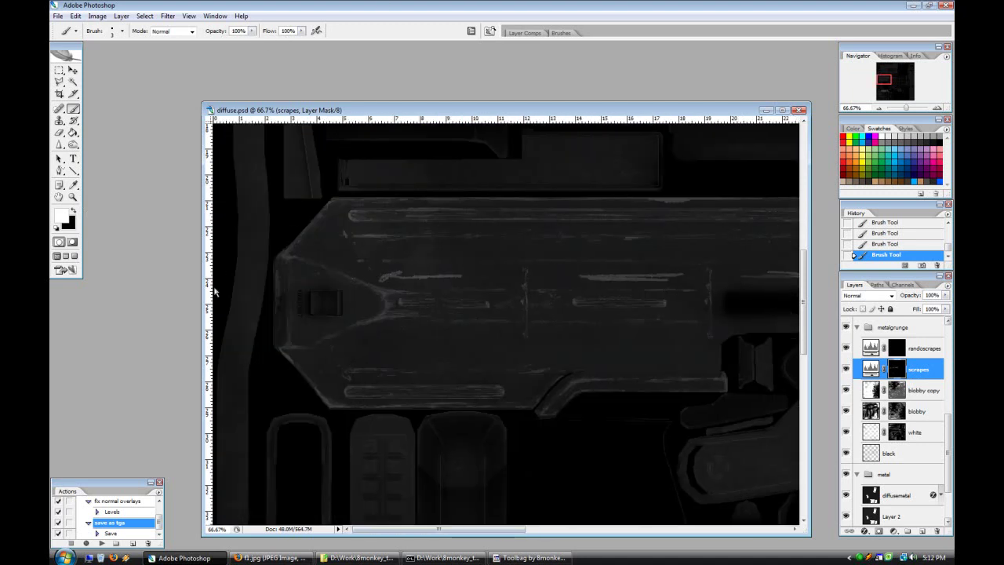
Step: Trim the long horizontal scrapes into thin broken scratches with black at 73% opacity on the scrapes mask
{"action": "key", "text": "x"}
{"action": "key", "text": "7"}
{"action": "key", "text": "3"}
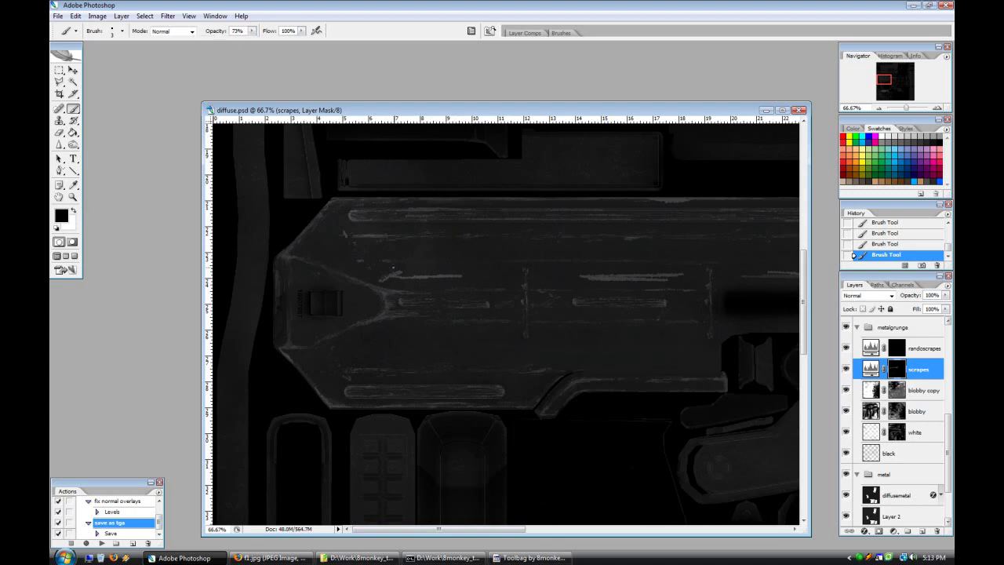
{"action": "left_click_drag", "start_coordinate": [398, 275], "coordinate": [461, 276]}
{"action": "mouse_move", "coordinate": [617, 273]}
{"action": "left_mouse_down"}
{"action": "mouse_move", "coordinate": [584, 276]}
{"action": "mouse_move", "coordinate": [646, 276]}
{"action": "left_mouse_up"}
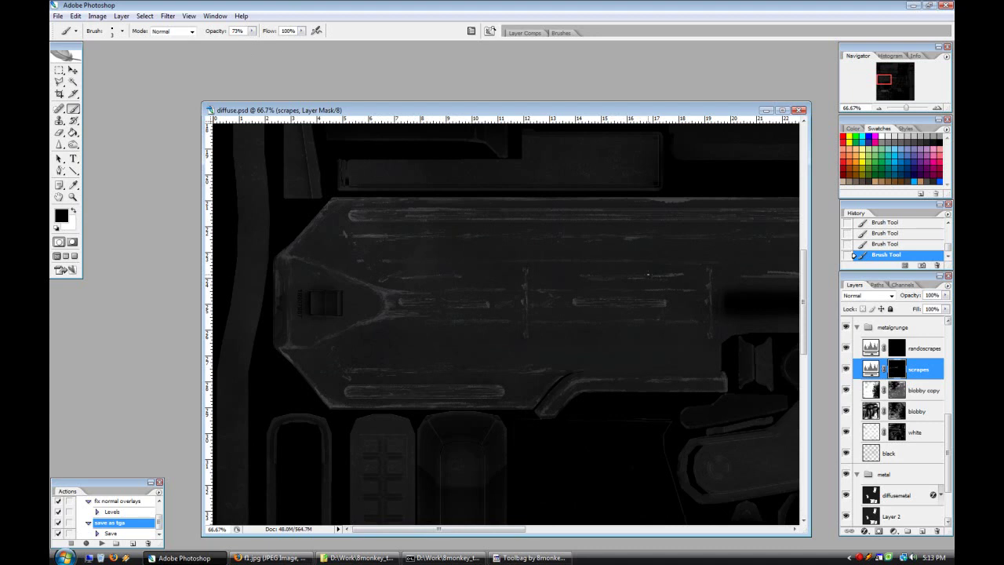
{"action": "left_click_drag", "start_coordinate": [501, 535], "coordinate": [558, 525]}
{"action": "mouse_move", "coordinate": [647, 276]}
{"action": "left_mouse_down"}
{"action": "mouse_move", "coordinate": [591, 275]}
{"action": "mouse_move", "coordinate": [713, 277]}
{"action": "left_mouse_up"}
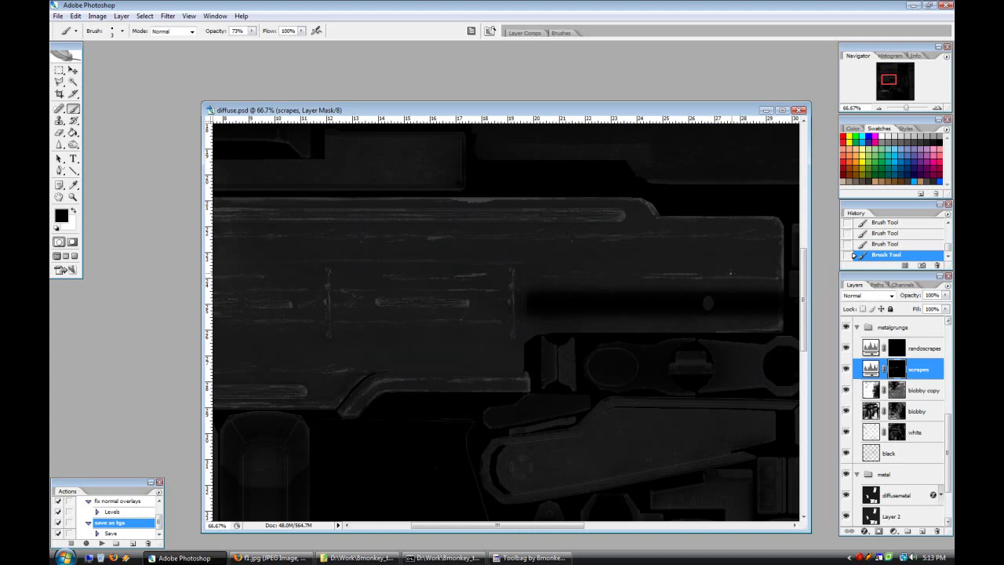
Step: Duplicate a selected patch of scratches on the scrapes mask onto the lower part of the top cover, and deselect
{"action": "key", "text": "m"}
{"action": "key", "text": "v"}
{"action": "mouse_move", "coordinate": [484, 278]}
{"action": "left_mouse_down"}
{"action": "mouse_move", "coordinate": [437, 287]}
{"action": "mouse_move", "coordinate": [433, 389]}
{"action": "left_mouse_up"}
{"action": "key", "text": "ctrl+d"}
{"action": "key", "text": "ctrl+z"}
{"action": "key", "text": "ctrl+d"}
Step: Thin out the duplicated scratches on the scrapes mask with the Eraser at 77% opacity
{"action": "key", "text": "e"}
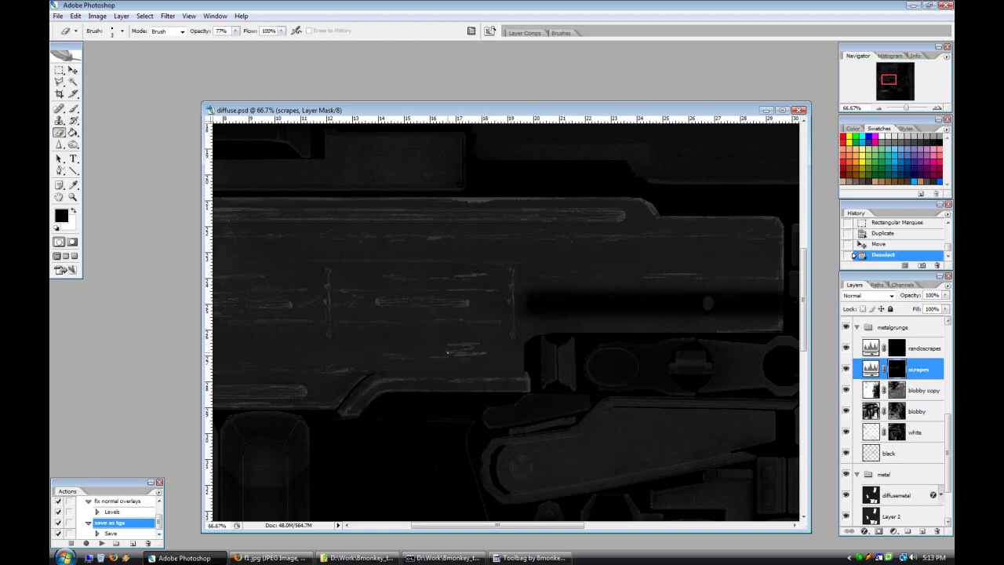
{"action": "mouse_move", "coordinate": [463, 346]}
{"action": "left_mouse_down"}
{"action": "mouse_move", "coordinate": [420, 350]}
{"action": "mouse_move", "coordinate": [456, 350]}
{"action": "mouse_move", "coordinate": [435, 352]}
{"action": "left_mouse_up"}
{"action": "left_click", "coordinate": [73, 210]}
{"action": "mouse_move", "coordinate": [436, 356]}
{"action": "left_mouse_down"}
{"action": "mouse_move", "coordinate": [446, 359]}
{"action": "mouse_move", "coordinate": [423, 350]}
{"action": "left_mouse_up"}
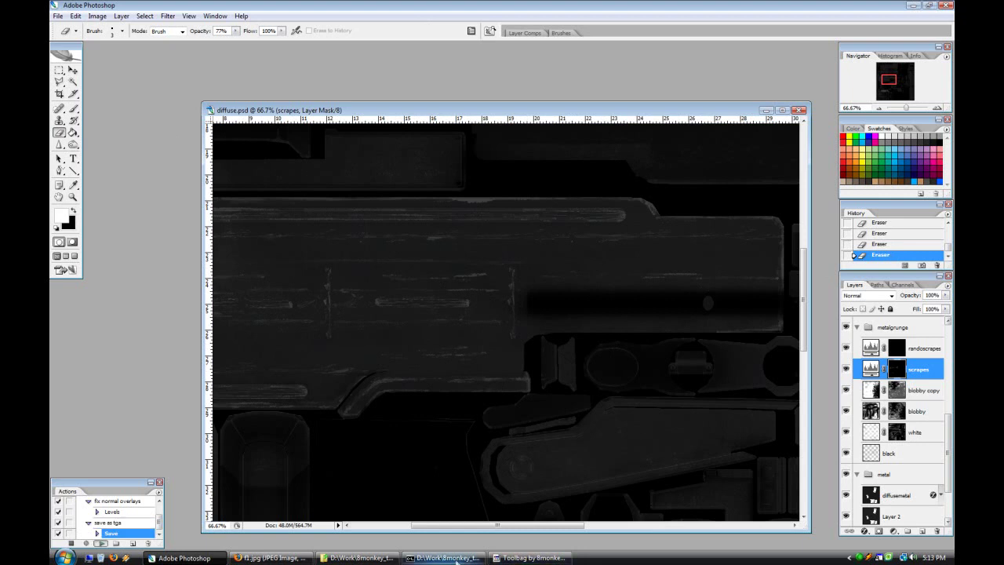
Step: Check the newly exported scrapes on the gun in Toolbag, and return to Photoshop
{"action": "left_click", "coordinate": [530, 557]}
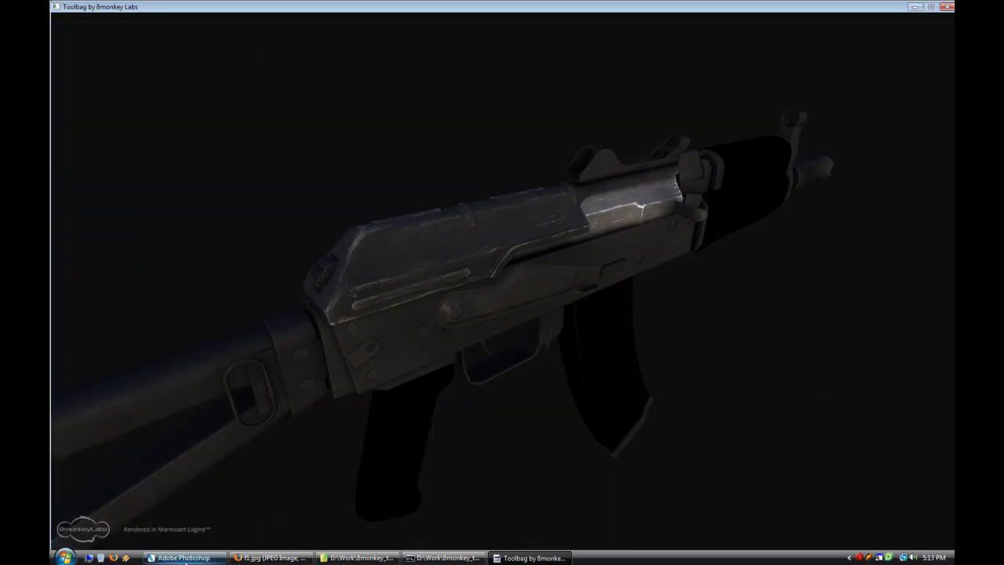
{"action": "left_click", "coordinate": [184, 557]}
Step: Paint white wear along the top cover's lower notch edge on the scrapes mask, and trim it with black
{"action": "key", "text": "b"}
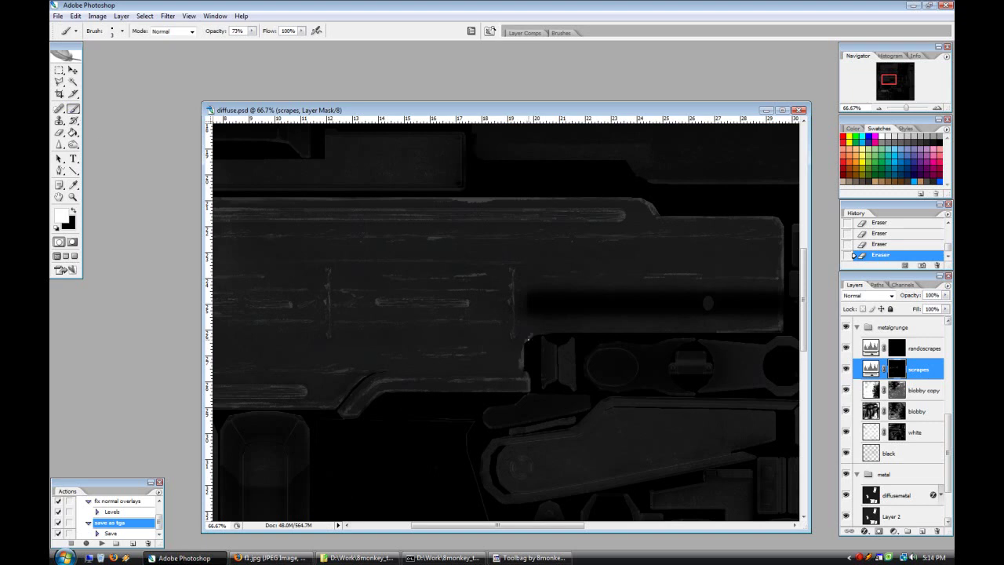
{"action": "key", "text": "x"}
{"action": "left_click_drag", "start_coordinate": [520, 364], "coordinate": [523, 354]}
{"action": "left_click_drag", "start_coordinate": [523, 352], "coordinate": [535, 333]}
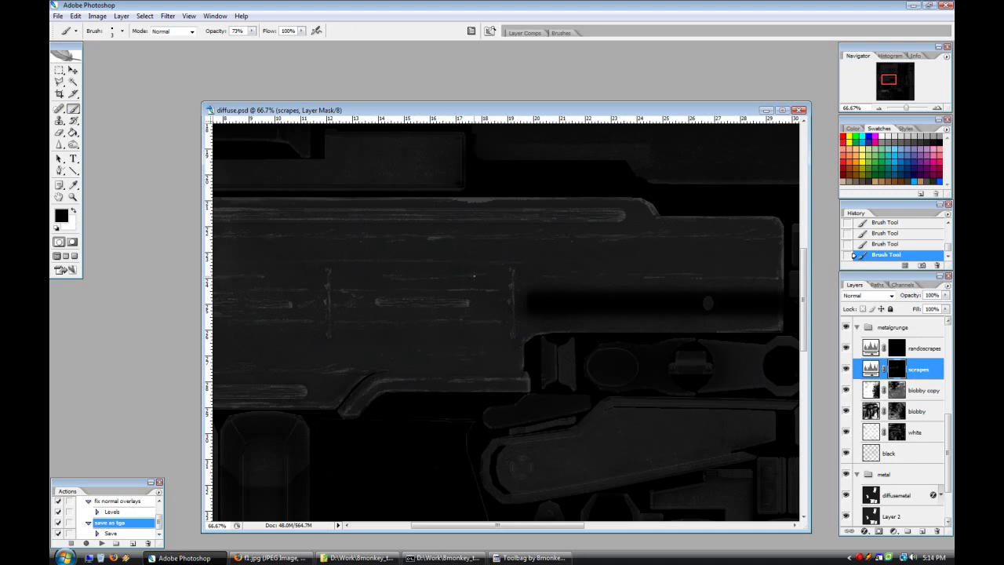
Step: Refine the top cover's scratches on the scrapes mask with a 1 px black brush at 73% opacity
{"action": "left_click_drag", "start_coordinate": [495, 526], "coordinate": [459, 525]}
{"action": "left_click", "coordinate": [120, 32]}
{"action": "double_click", "coordinate": [73, 114]}
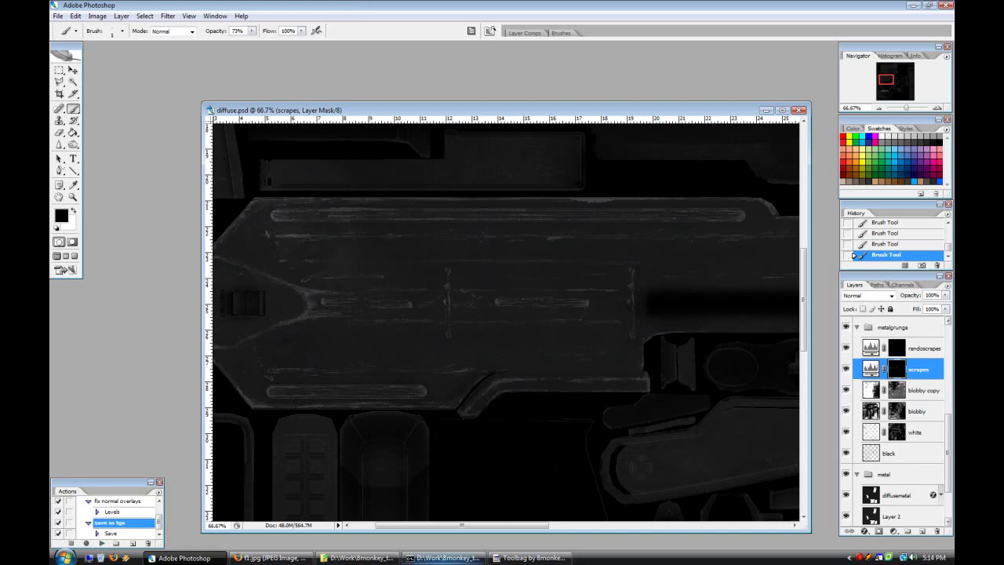
Step: Reload the gun's texture in Toolbag, examine the top cover scratches, and return to Photoshop
{"action": "left_click", "coordinate": [529, 557]}
{"action": "left_click", "coordinate": [246, 307]}
{"action": "left_click_drag", "start_coordinate": [527, 439], "coordinate": [585, 455]}
{"action": "left_click", "coordinate": [859, 556]}
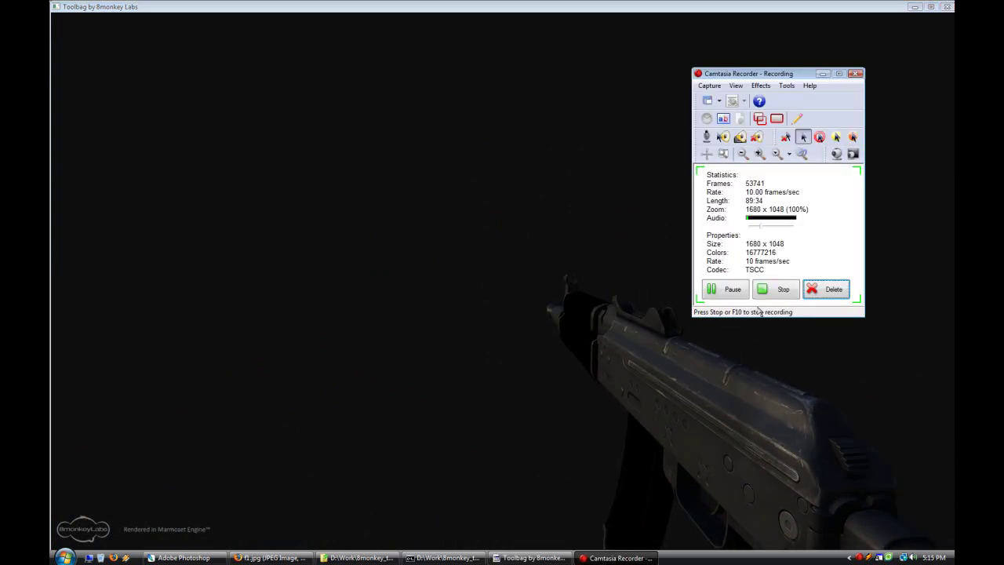
{"action": "left_click", "coordinate": [184, 557]}
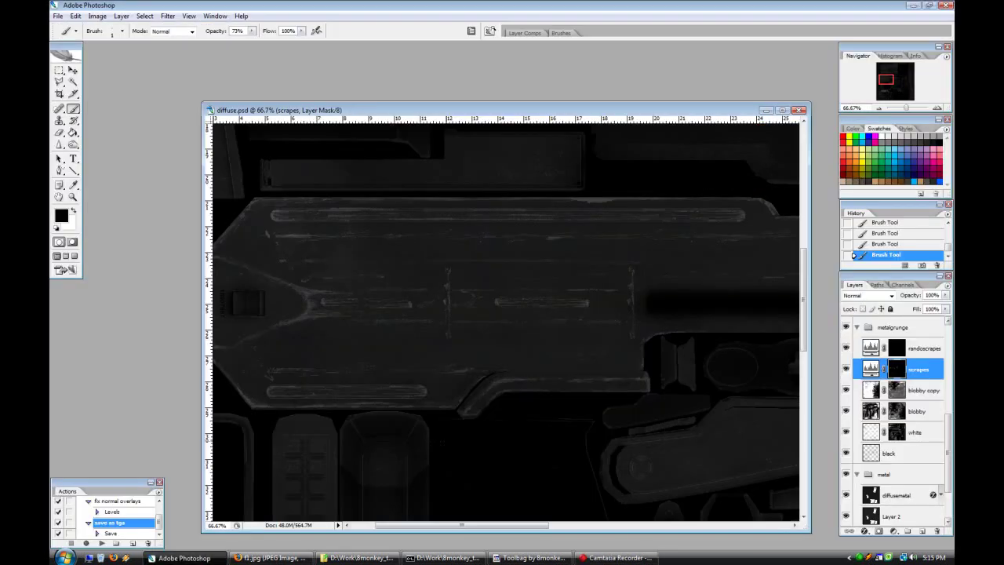
Step: Touch up the wear spot on the top cover's upper edge on the scrapes mask, and switch to Toolbag
{"action": "left_click_drag", "start_coordinate": [460, 524], "coordinate": [546, 525]}
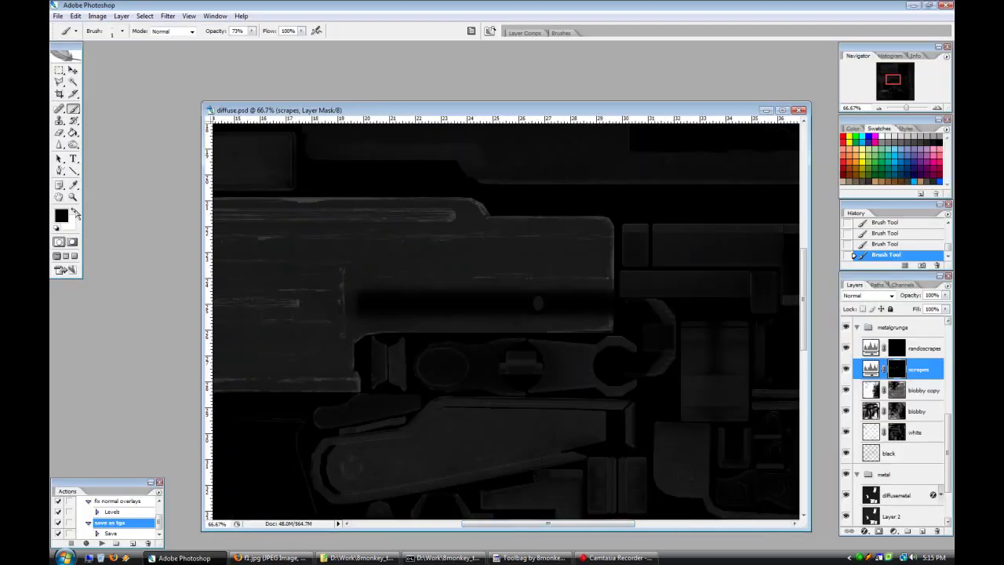
{"action": "key", "text": "x"}
{"action": "left_click_drag", "start_coordinate": [552, 523], "coordinate": [459, 526]}
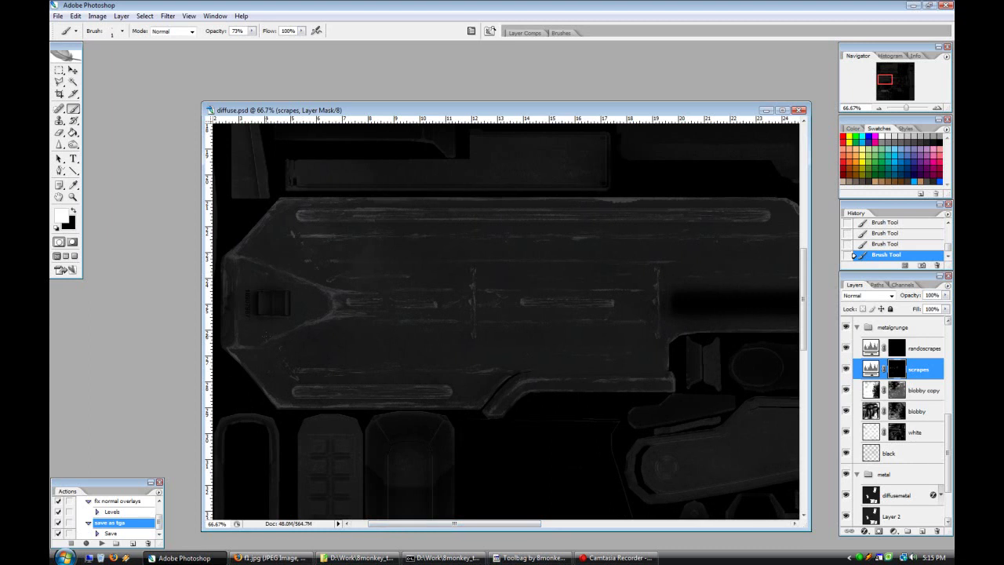
{"action": "left_click", "coordinate": [74, 211]}
{"action": "left_click", "coordinate": [75, 215]}
{"action": "left_click", "coordinate": [74, 215]}
{"action": "left_click", "coordinate": [943, 296]}
{"action": "left_click_drag", "start_coordinate": [613, 201], "coordinate": [632, 201]}
{"action": "left_click", "coordinate": [627, 556]}
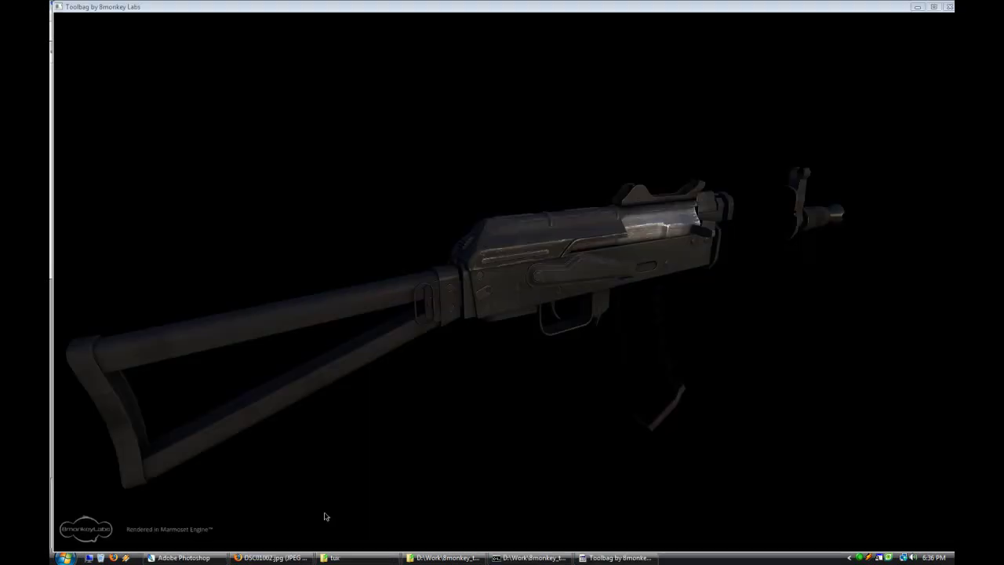
Step: Return to Photoshop and fill the scratches below the long crack on the bright handguard piece with black on the scrapes mask
{"action": "left_click", "coordinate": [184, 557]}
{"action": "scroll", "coordinate": [488, 449], "scroll_direction": "down", "scroll_amount": 5}
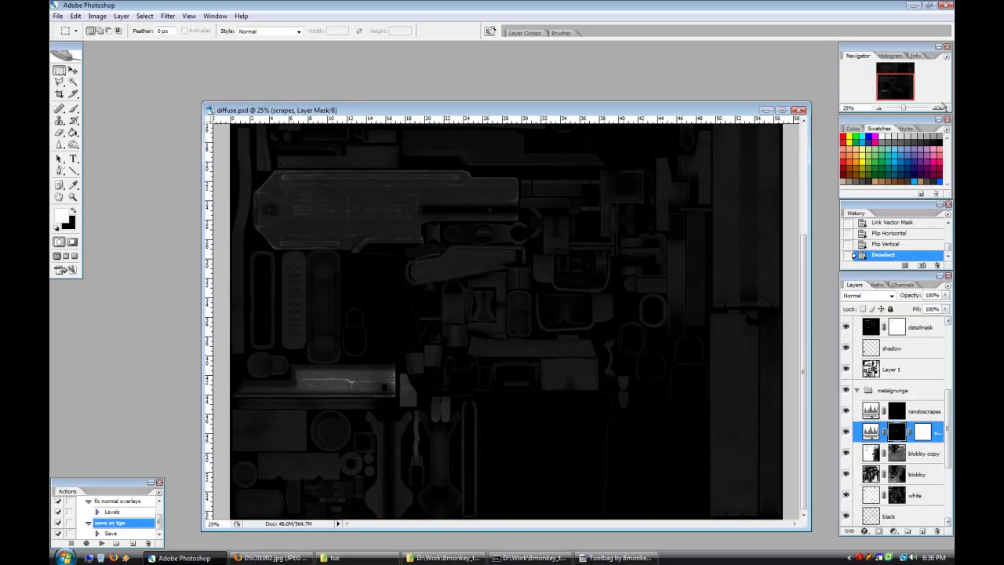
{"action": "key", "text": "ctrl+plus"}
{"action": "key", "text": "ctrl+plus"}
{"action": "key", "text": "ctrl+plus"}
{"action": "scroll", "coordinate": [576, 455], "scroll_direction": "down", "scroll_amount": 3}
{"action": "left_click_drag", "start_coordinate": [497, 523], "coordinate": [390, 525]}
{"action": "left_click_drag", "start_coordinate": [343, 330], "coordinate": [461, 388]}
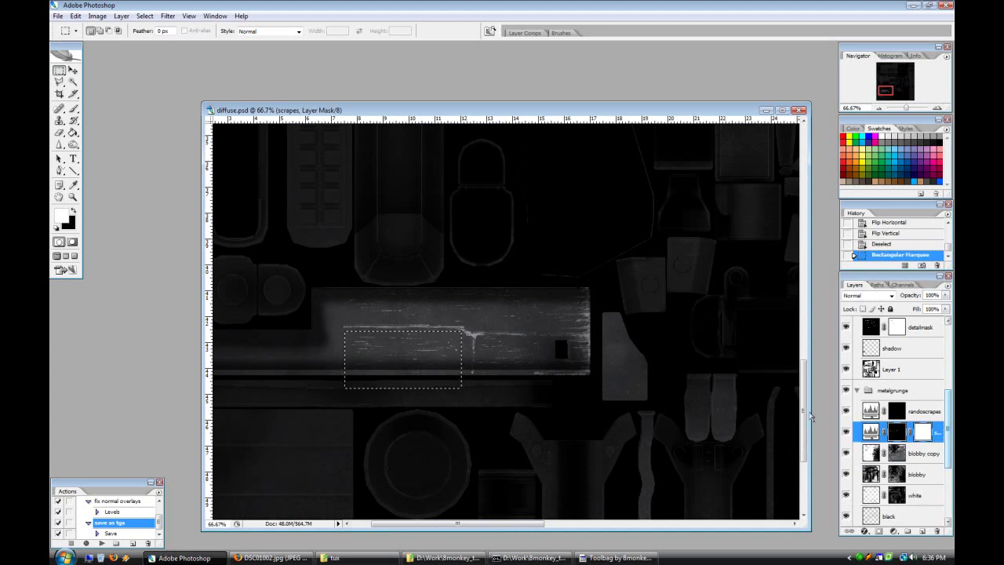
{"action": "key", "text": "g"}
{"action": "left_click", "coordinate": [75, 209]}
{"action": "left_click", "coordinate": [424, 353]}
{"action": "key", "text": "ctrl+d"}
Step: Break up the handguard piece's horizontal and vertical crack lines with a 3 px black brush at 100% opacity
{"action": "left_click", "coordinate": [74, 109]}
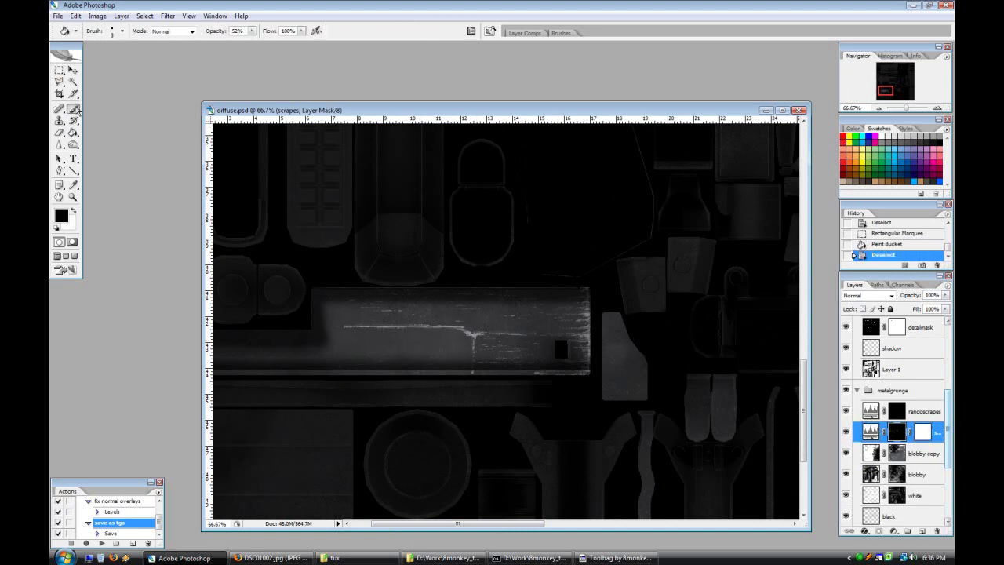
{"action": "left_click", "coordinate": [345, 333]}
{"action": "key", "text": "0"}
{"action": "left_click_drag", "start_coordinate": [413, 326], "coordinate": [364, 327]}
{"action": "left_click_drag", "start_coordinate": [473, 340], "coordinate": [472, 365]}
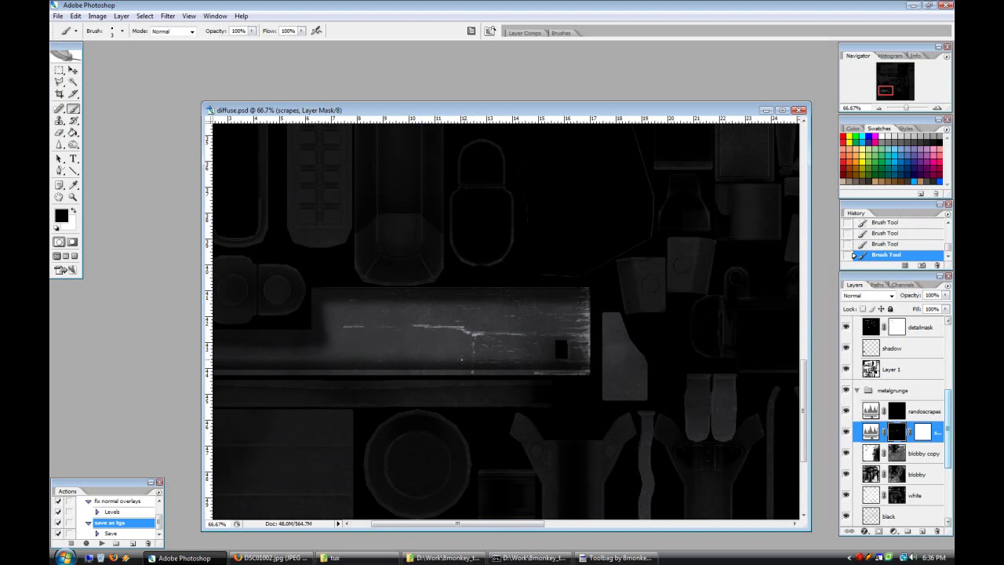
Step: Select the scratched right end of the handguard piece, fill it with black on the scrapes mask, and deselect
{"action": "key", "text": "m"}
{"action": "left_click_drag", "start_coordinate": [592, 285], "coordinate": [534, 377]}
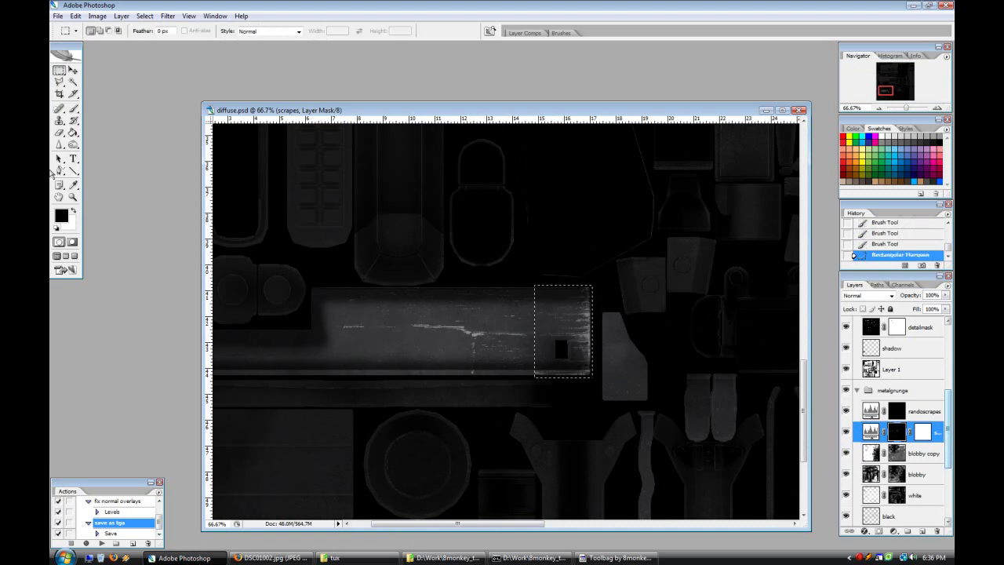
{"action": "key", "text": "g"}
{"action": "left_click", "coordinate": [511, 315]}
{"action": "key", "text": "ctrl+d"}
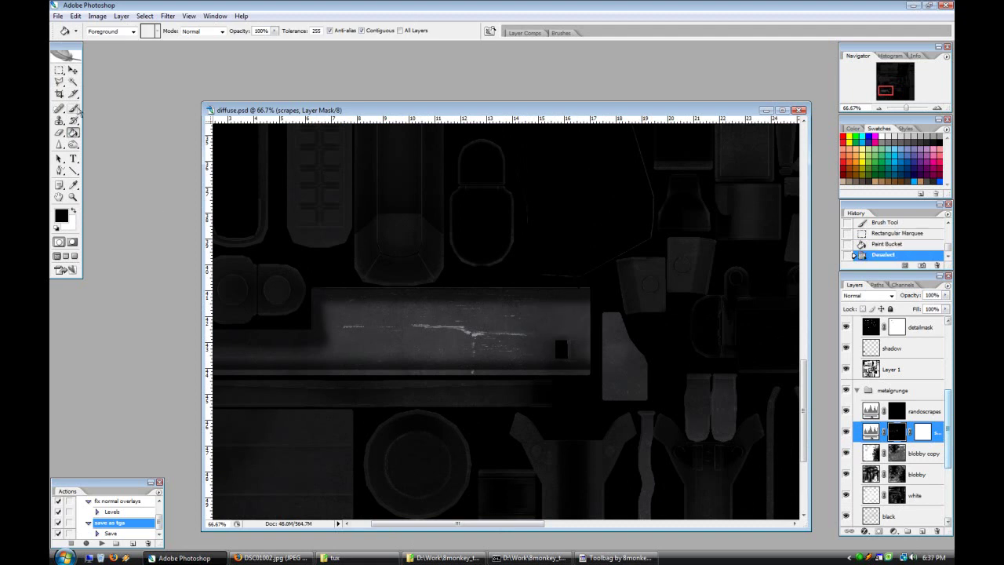
Step: Clean up the handguard piece's remaining stray scratches on the scrapes mask with the black brush and the Clone Stamp
{"action": "key", "text": "b"}
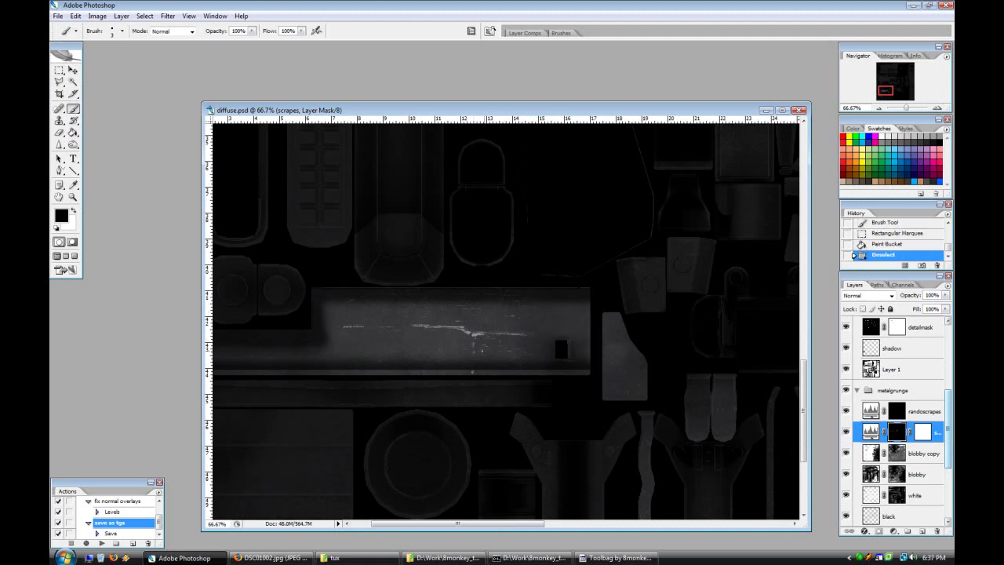
{"action": "left_click", "coordinate": [538, 352]}
{"action": "left_click", "coordinate": [60, 121]}
{"action": "left_click", "coordinate": [498, 306], "text": "alt"}
{"action": "left_click", "coordinate": [562, 315]}
{"action": "left_click", "coordinate": [556, 359]}
{"action": "left_click", "coordinate": [60, 133]}
{"action": "key", "text": "b"}
{"action": "left_click", "coordinate": [543, 343]}
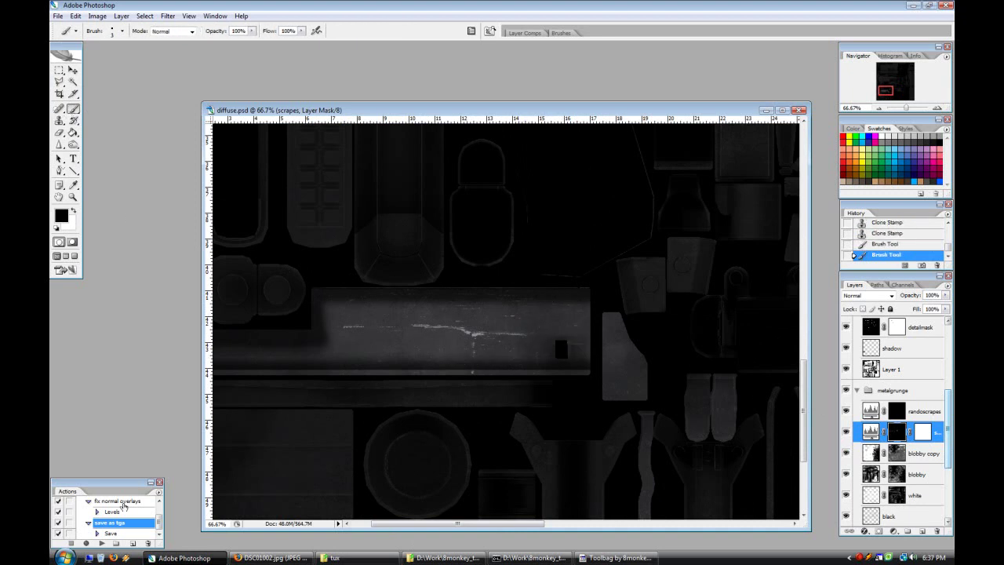
Step: Reload the texture maps in Toolbag, inspect the reduced handguard scratches on the gun, and return to Photoshop
{"action": "left_click", "coordinate": [616, 558]}
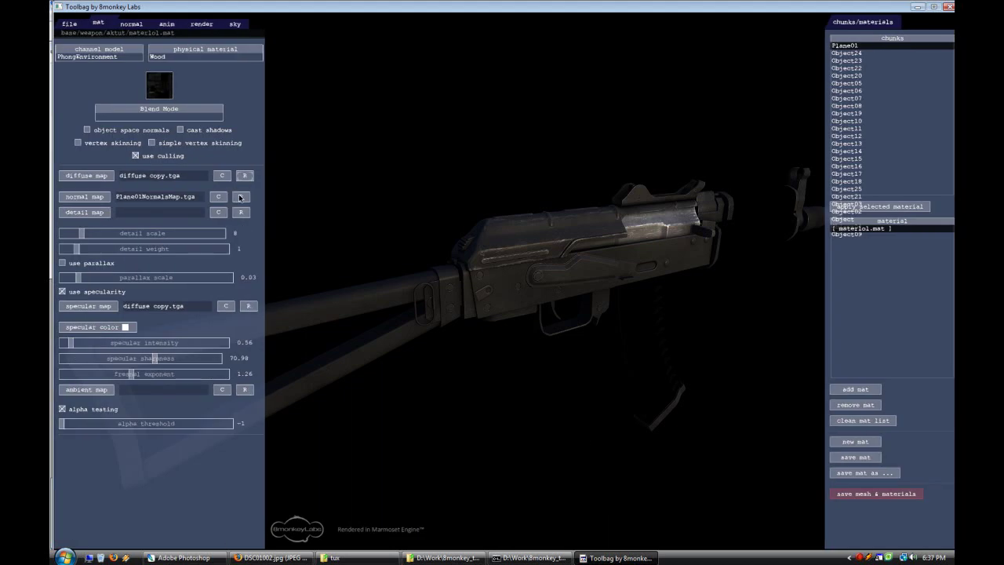
{"action": "left_click", "coordinate": [245, 310]}
{"action": "left_click_drag", "start_coordinate": [423, 383], "coordinate": [571, 309]}
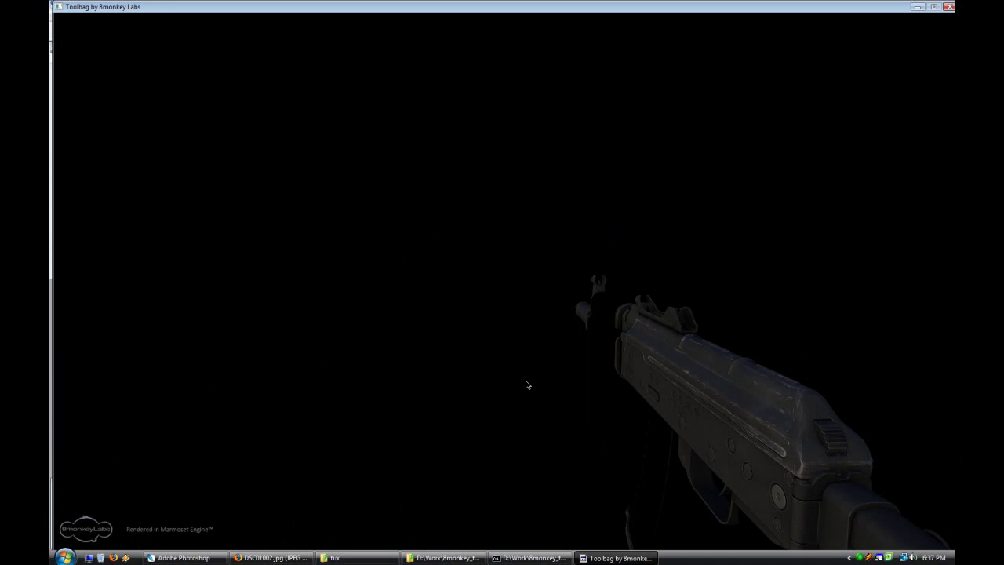
{"action": "left_click", "coordinate": [181, 558]}
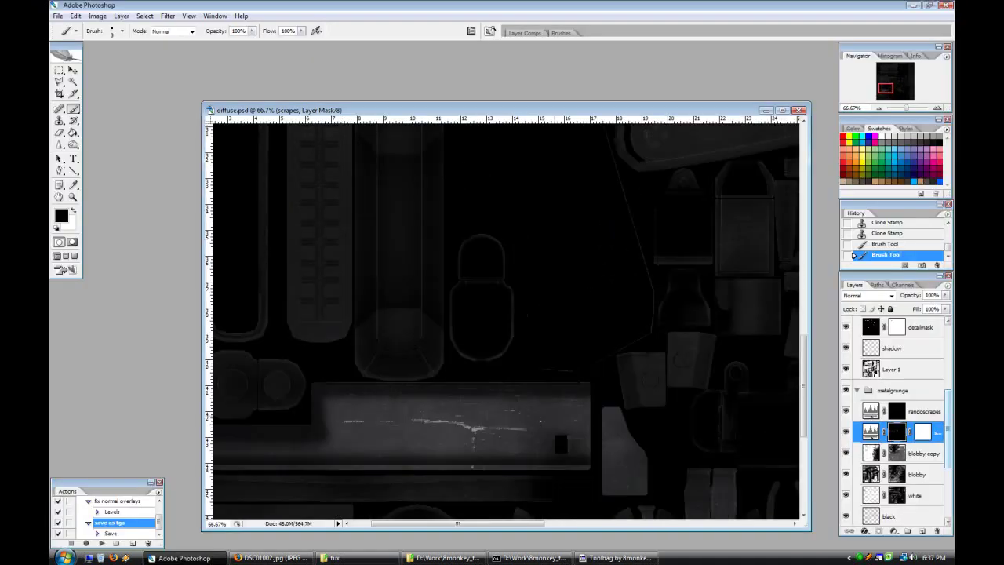
Step: Adjust the Color Overlay on the diffusemetal layer, and export the texture with the "save as tga" action
{"action": "scroll", "coordinate": [890, 468], "scroll_direction": "down", "scroll_amount": 4}
{"action": "double_click", "coordinate": [930, 433]}
{"action": "left_click", "coordinate": [657, 418]}
{"action": "left_click", "coordinate": [891, 297]}
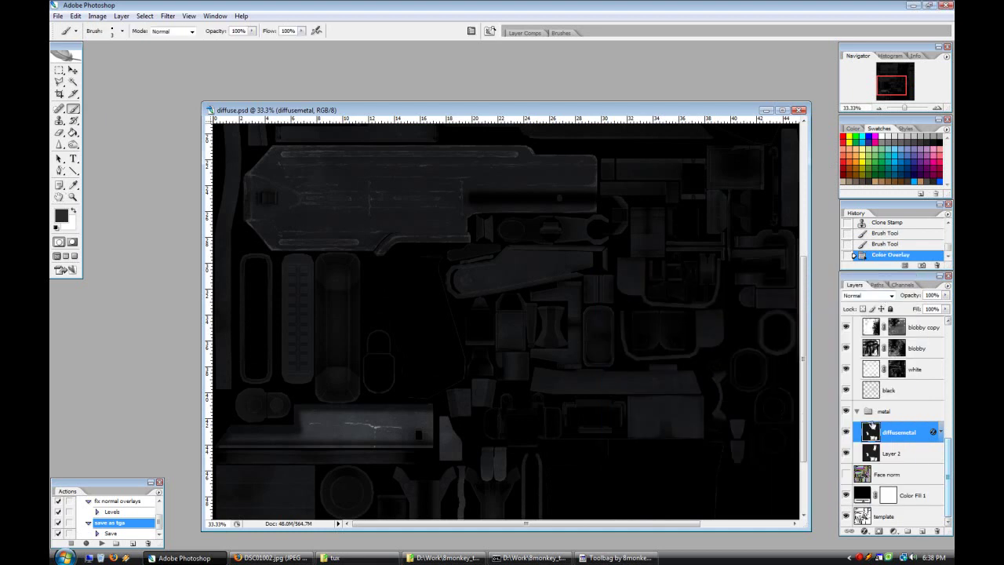
{"action": "left_click", "coordinate": [102, 544]}
Step: Reload the maps in Toolbag, examine the metal tint on the gun from several angles, and return to Photoshop
{"action": "left_click", "coordinate": [616, 557]}
{"action": "key", "text": "Escape"}
{"action": "left_click", "coordinate": [224, 305]}
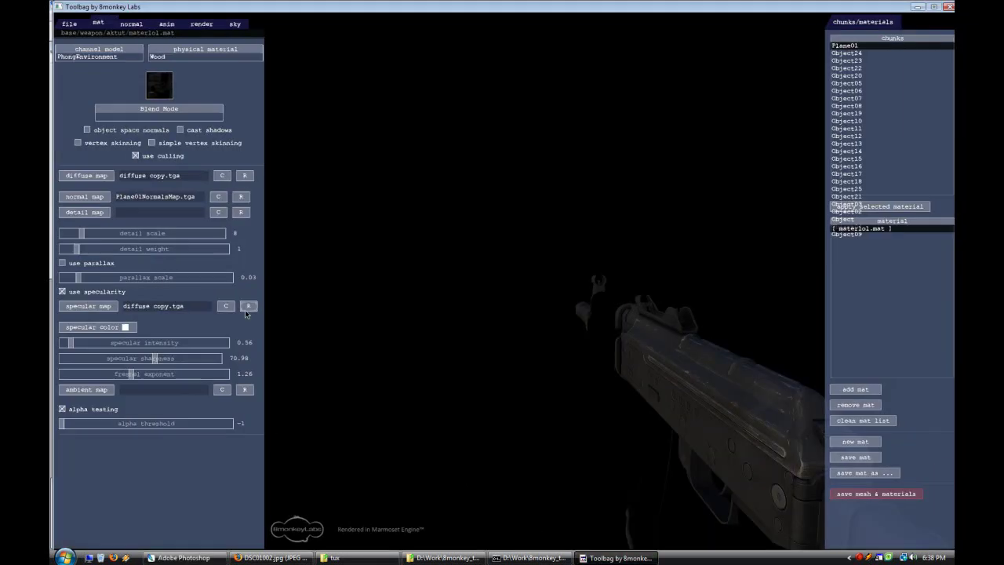
{"action": "key", "text": "Escape"}
{"action": "left_click_drag", "start_coordinate": [540, 409], "coordinate": [460, 413]}
{"action": "scroll", "coordinate": [460, 417], "scroll_direction": "down", "scroll_amount": 5}
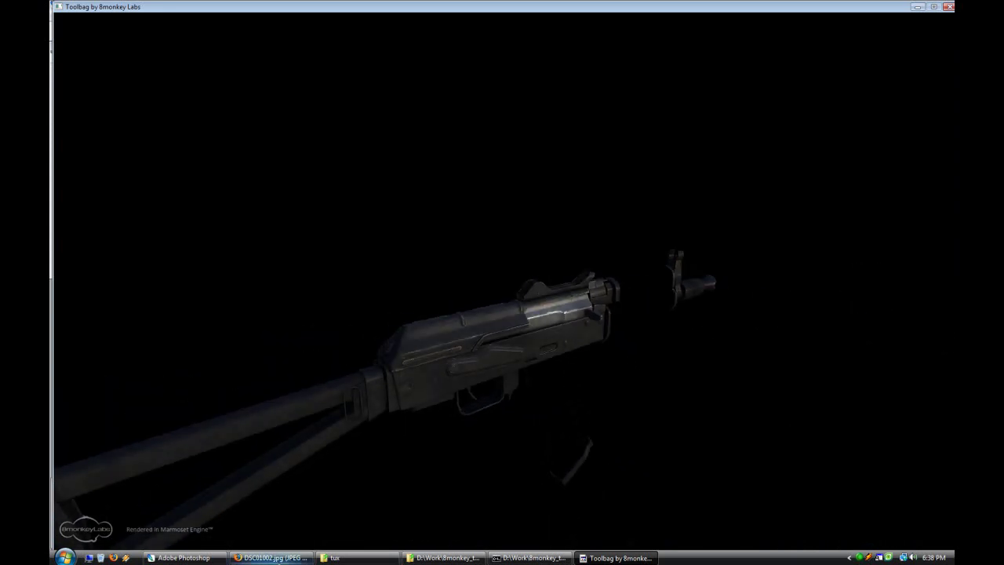
{"action": "left_click", "coordinate": [448, 559]}
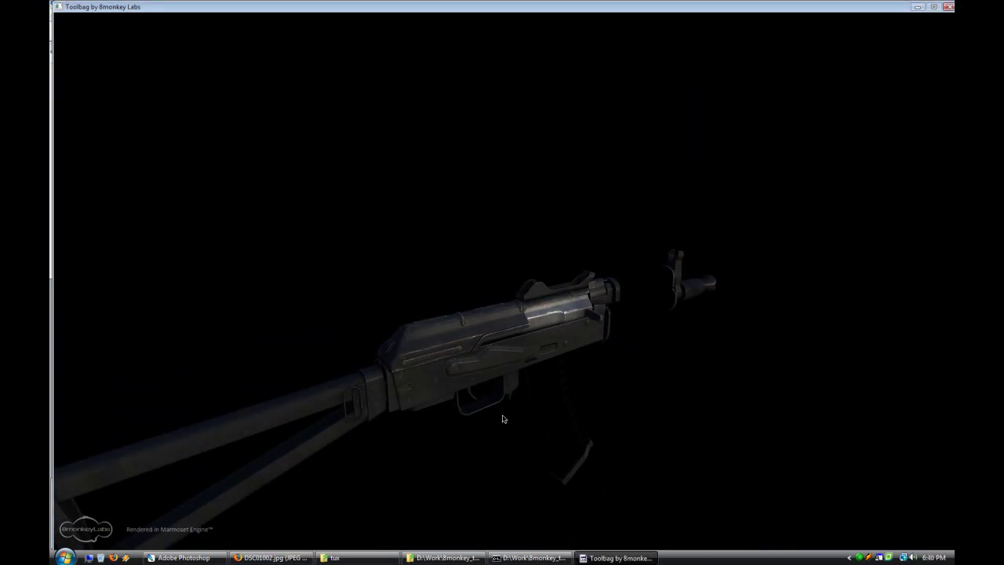
{"action": "left_click_drag", "start_coordinate": [504, 414], "coordinate": [533, 340]}
{"action": "scroll", "coordinate": [513, 361], "scroll_direction": "up", "scroll_amount": 5}
{"action": "left_click_drag", "start_coordinate": [495, 383], "coordinate": [514, 397]}
{"action": "left_click", "coordinate": [184, 557]}
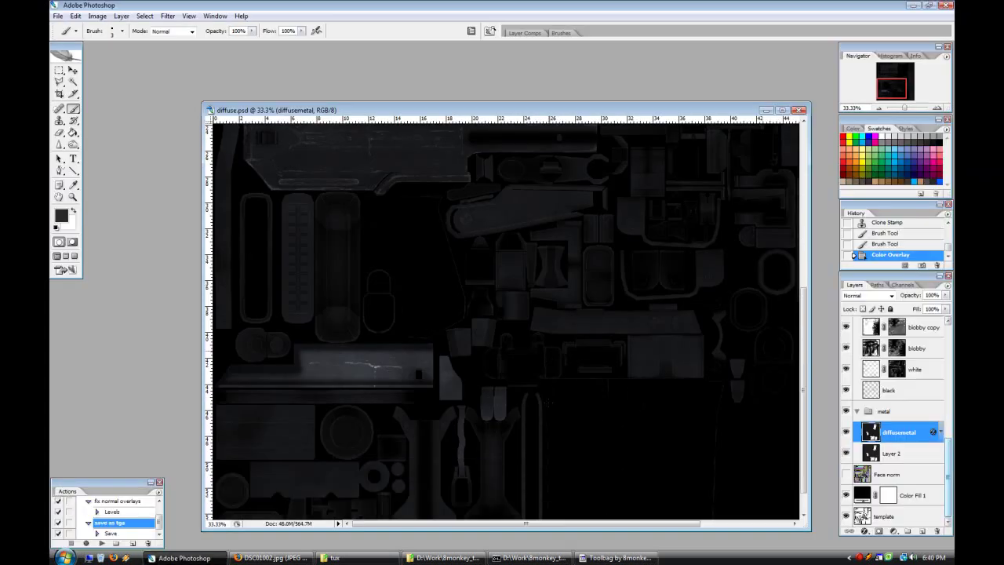
Step: Select the three long receiver panels near the texture's upper edge on the template layer with the Magic Wand
{"action": "scroll", "coordinate": [506, 321], "scroll_direction": "up", "scroll_amount": 5}
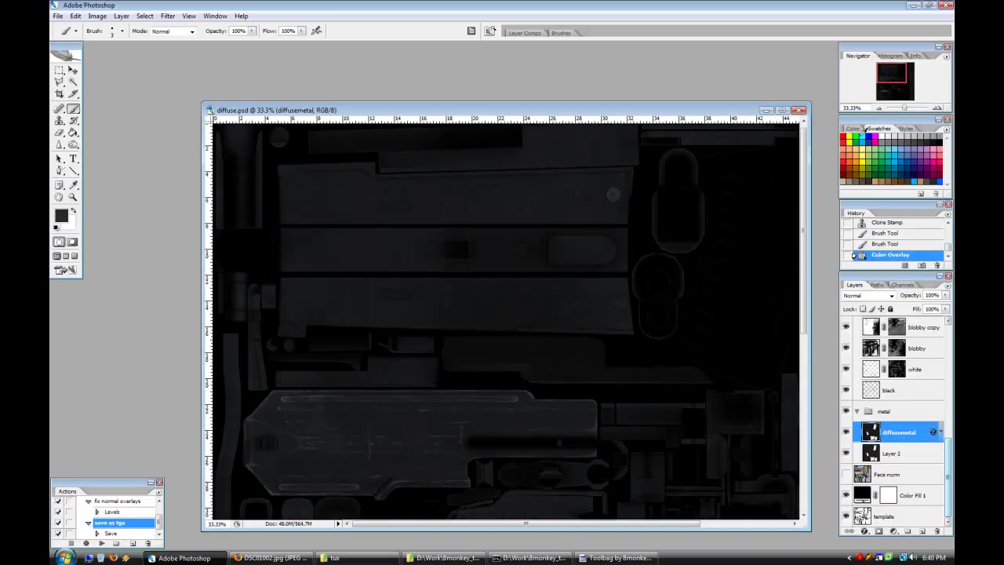
{"action": "left_click", "coordinate": [936, 108]}
{"action": "scroll", "coordinate": [666, 329], "scroll_direction": "up", "scroll_amount": 4}
{"action": "left_click_drag", "start_coordinate": [498, 523], "coordinate": [458, 523]}
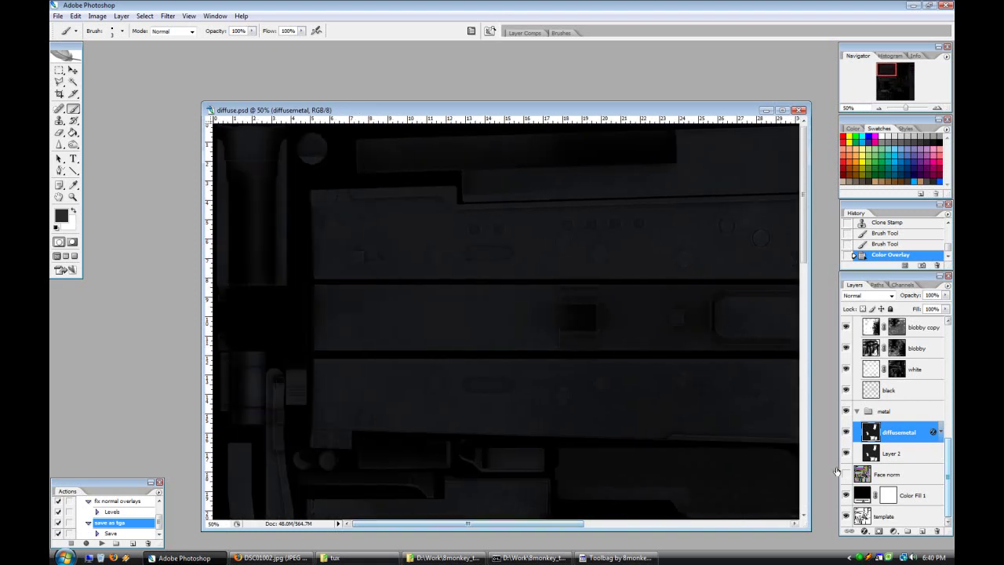
{"action": "left_click", "coordinate": [886, 516]}
{"action": "left_click", "coordinate": [73, 82]}
{"action": "left_click", "coordinate": [472, 380]}
{"action": "left_click", "coordinate": [486, 318], "text": "shift"}
{"action": "left_click", "coordinate": [504, 251], "text": "shift"}
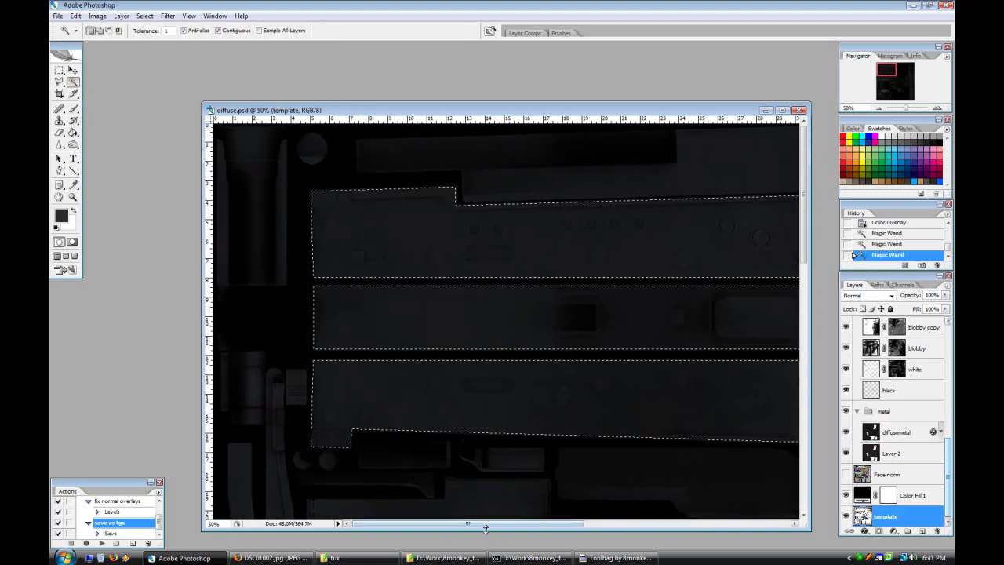
Step: Try painting random scrapes inside the selected receiver panels on the randoscrapes mask with a scratch brush, and clear the area
{"action": "scroll", "coordinate": [898, 432], "scroll_direction": "up", "scroll_amount": 2}
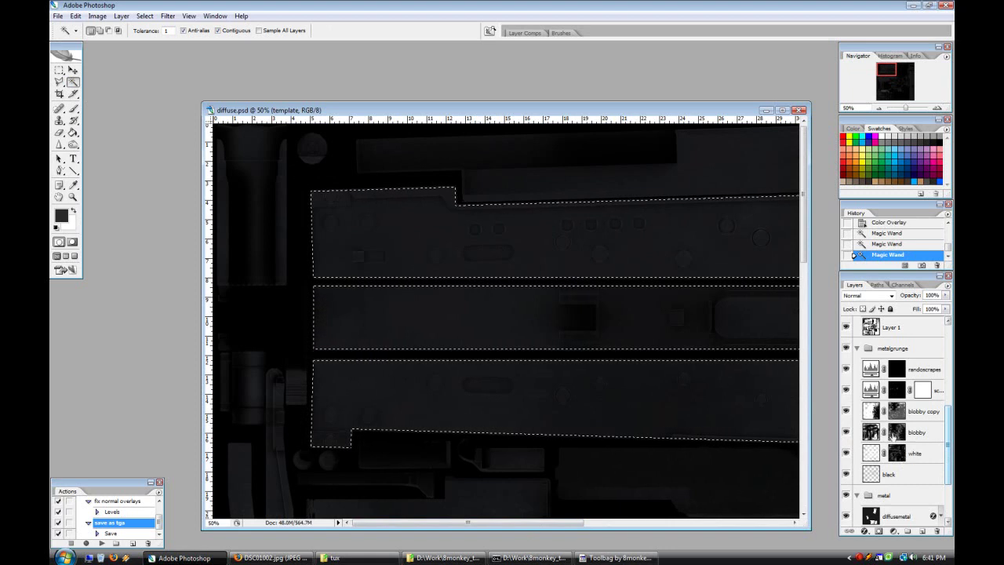
{"action": "left_click", "coordinate": [896, 369]}
{"action": "left_click_drag", "start_coordinate": [514, 523], "coordinate": [545, 524]}
{"action": "key", "text": "b"}
{"action": "key", "text": "x"}
{"action": "left_click", "coordinate": [122, 31]}
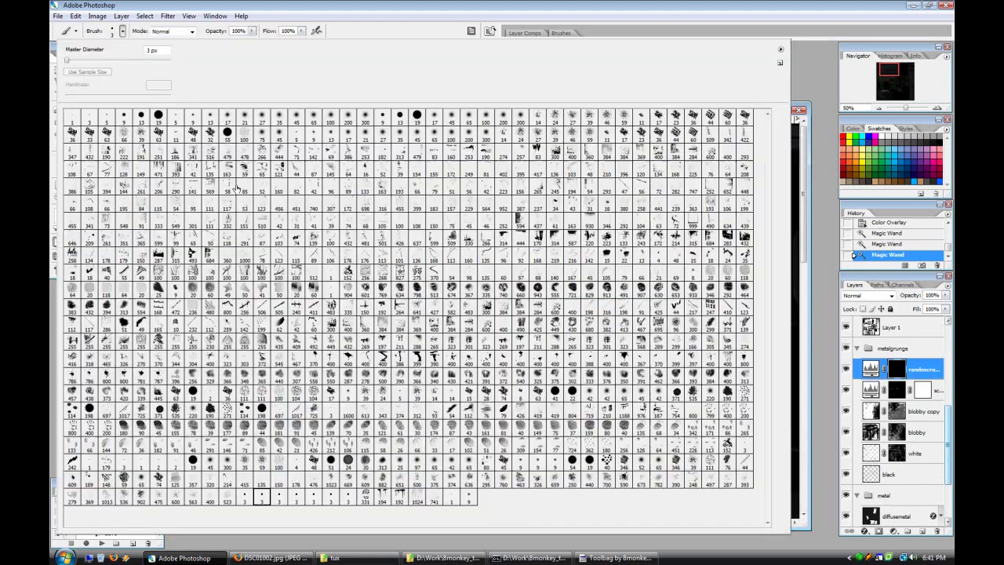
{"action": "double_click", "coordinate": [226, 221]}
{"action": "mouse_move", "coordinate": [249, 208]}
{"action": "left_mouse_down"}
{"action": "mouse_move", "coordinate": [510, 246]}
{"action": "mouse_move", "coordinate": [520, 341]}
{"action": "mouse_move", "coordinate": [776, 408]}
{"action": "left_mouse_up"}
{"action": "left_click", "coordinate": [59, 133]}
{"action": "left_click", "coordinate": [122, 31]}
{"action": "left_click", "coordinate": [330, 255]}
{"action": "left_click", "coordinate": [406, 5]}
{"action": "left_click", "coordinate": [605, 259]}
{"action": "key", "text": "Delete"}
Step: Paint white 3 px wear on the scrapes mask along the upper receiver panel's left end and lower edge, and deselect
{"action": "left_click", "coordinate": [938, 392]}
{"action": "left_click", "coordinate": [76, 110]}
{"action": "left_click", "coordinate": [122, 32]}
{"action": "double_click", "coordinate": [297, 502]}
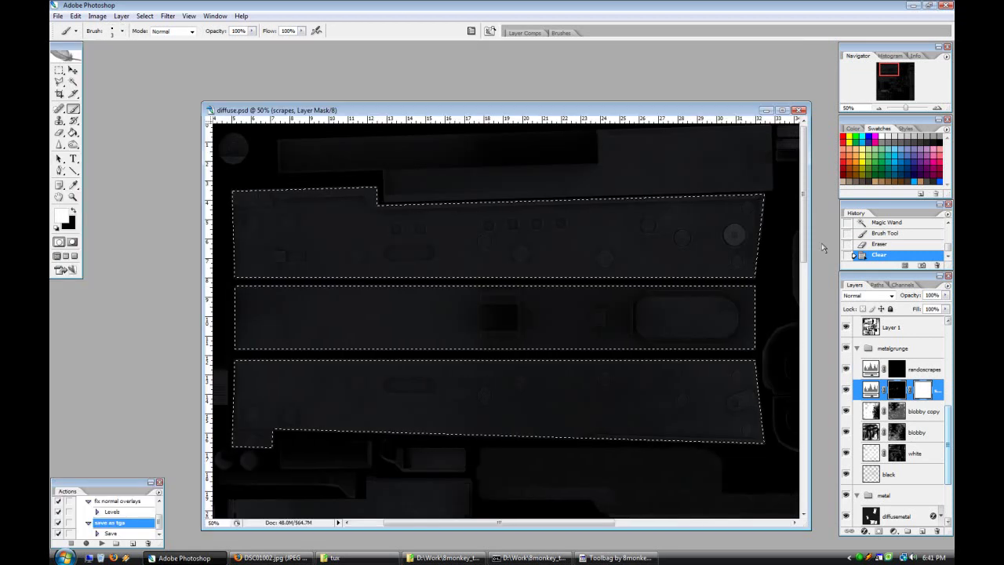
{"action": "key", "text": "ctrl+plus"}
{"action": "left_click_drag", "start_coordinate": [505, 522], "coordinate": [414, 523]}
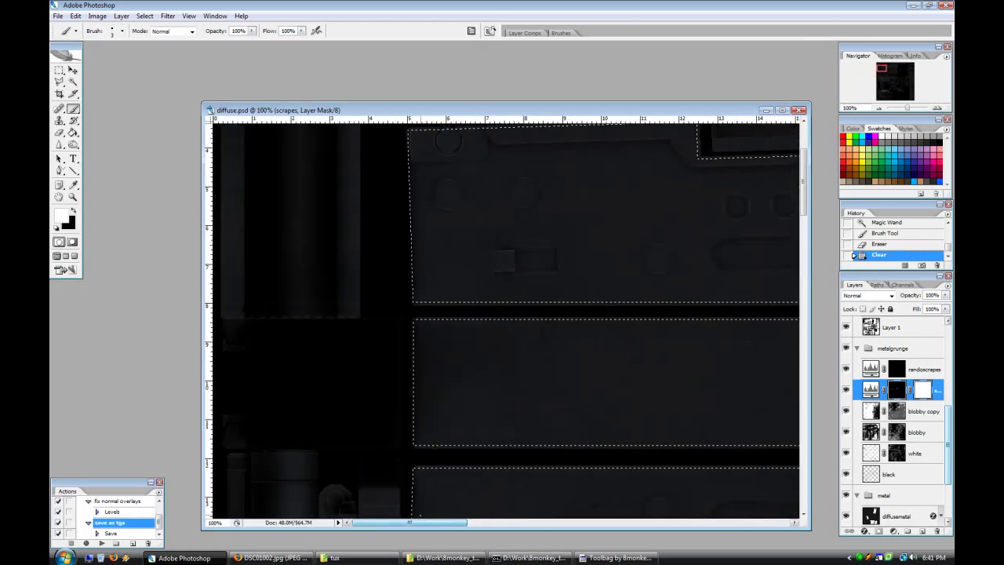
{"action": "scroll", "coordinate": [412, 253], "scroll_direction": "up", "scroll_amount": 2}
{"action": "mouse_move", "coordinate": [418, 315]}
{"action": "left_mouse_down"}
{"action": "mouse_move", "coordinate": [412, 227]}
{"action": "mouse_move", "coordinate": [412, 257]}
{"action": "left_mouse_up"}
{"action": "mouse_move", "coordinate": [495, 360]}
{"action": "left_mouse_down"}
{"action": "mouse_move", "coordinate": [447, 359]}
{"action": "mouse_move", "coordinate": [593, 360]}
{"action": "left_mouse_up"}
{"action": "key", "text": "ctrl+d"}
Step: Extend the ragged white wear along the middle of the upper receiver panel's lower edge on the scrapes mask
{"action": "left_click_drag", "start_coordinate": [427, 523], "coordinate": [463, 522]}
{"action": "left_click_drag", "start_coordinate": [391, 357], "coordinate": [363, 364]}
{"action": "mouse_move", "coordinate": [522, 365]}
{"action": "left_mouse_down"}
{"action": "mouse_move", "coordinate": [456, 363]}
{"action": "mouse_move", "coordinate": [540, 362]}
{"action": "left_mouse_up"}
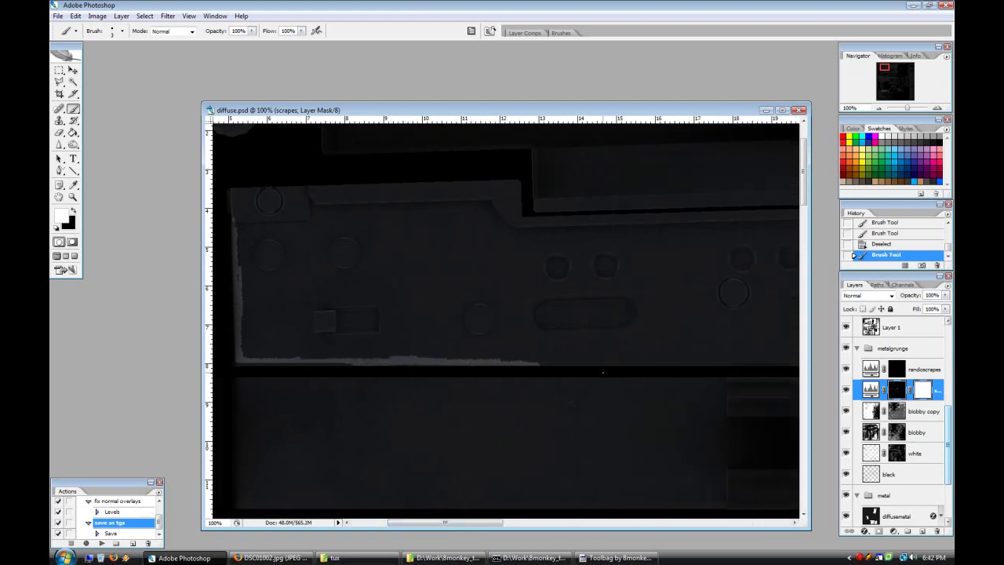
{"action": "left_click_drag", "start_coordinate": [471, 522], "coordinate": [494, 522]}
{"action": "left_click_drag", "start_coordinate": [424, 365], "coordinate": [575, 360]}
{"action": "left_click_drag", "start_coordinate": [650, 363], "coordinate": [729, 362]}
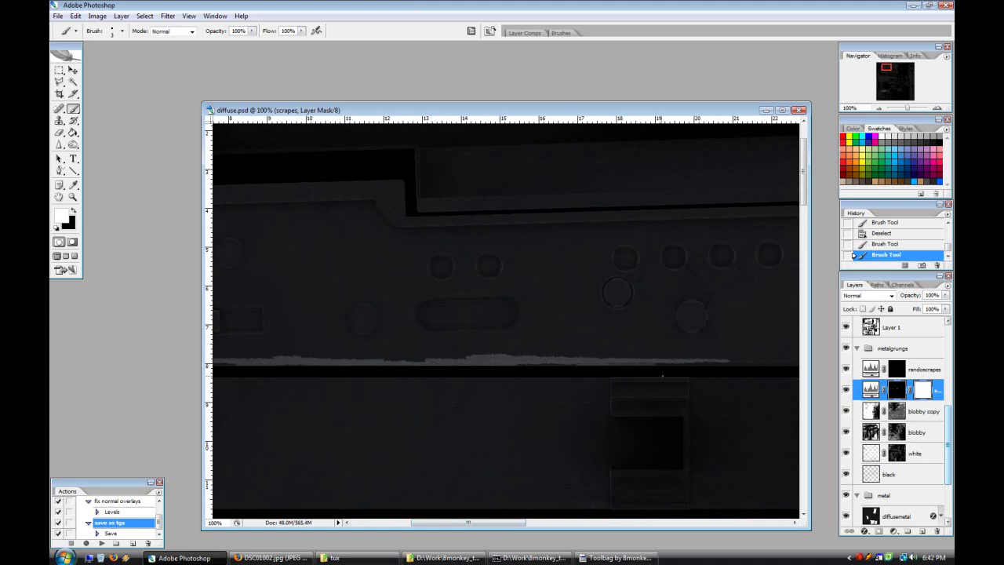
{"action": "left_click_drag", "start_coordinate": [479, 523], "coordinate": [545, 523]}
{"action": "left_click_drag", "start_coordinate": [356, 361], "coordinate": [671, 361]}
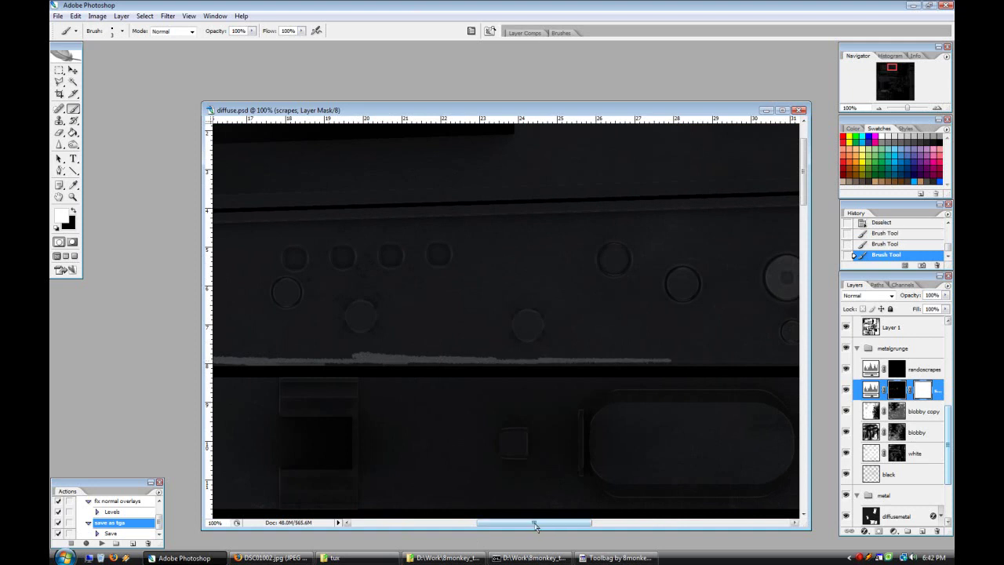
Step: Paint white wear around the upper receiver panel's lower right corner, and thicken the wear midway along its lower edge
{"action": "left_click_drag", "start_coordinate": [534, 523], "coordinate": [587, 523]}
{"action": "mouse_move", "coordinate": [397, 361]}
{"action": "left_mouse_down"}
{"action": "mouse_move", "coordinate": [492, 361]}
{"action": "mouse_move", "coordinate": [352, 358]}
{"action": "left_mouse_up"}
{"action": "mouse_move", "coordinate": [471, 360]}
{"action": "left_mouse_down"}
{"action": "mouse_move", "coordinate": [554, 356]}
{"action": "mouse_move", "coordinate": [545, 356]}
{"action": "mouse_move", "coordinate": [560, 315]}
{"action": "left_mouse_up"}
{"action": "left_click_drag", "start_coordinate": [538, 355], "coordinate": [530, 357]}
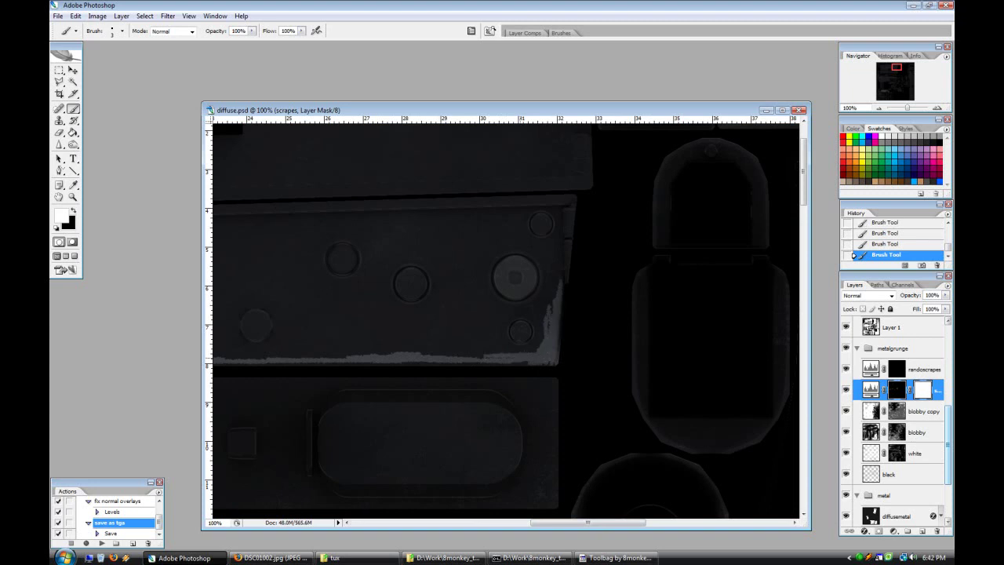
{"action": "left_click_drag", "start_coordinate": [576, 523], "coordinate": [457, 522]}
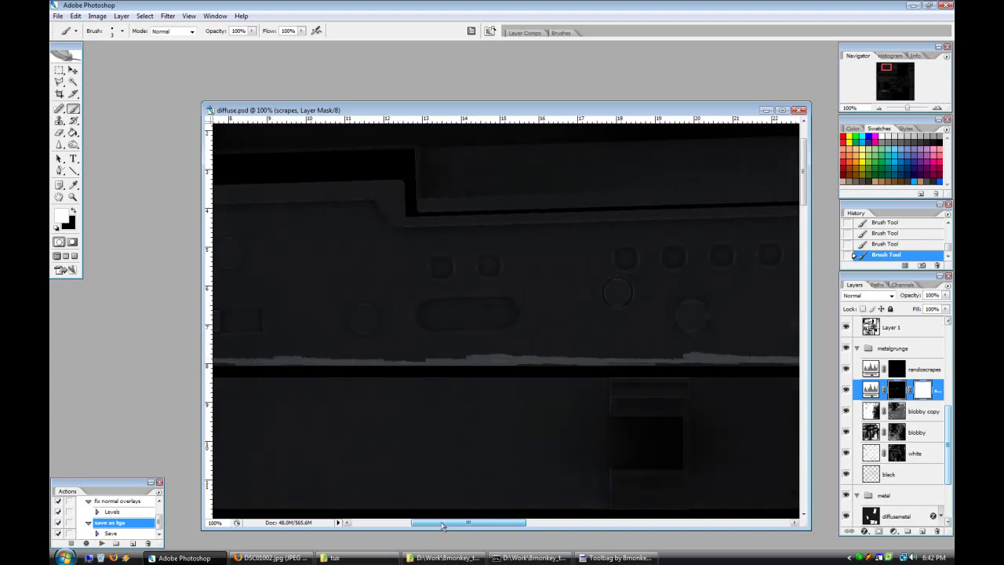
{"action": "left_click_drag", "start_coordinate": [644, 359], "coordinate": [586, 357]}
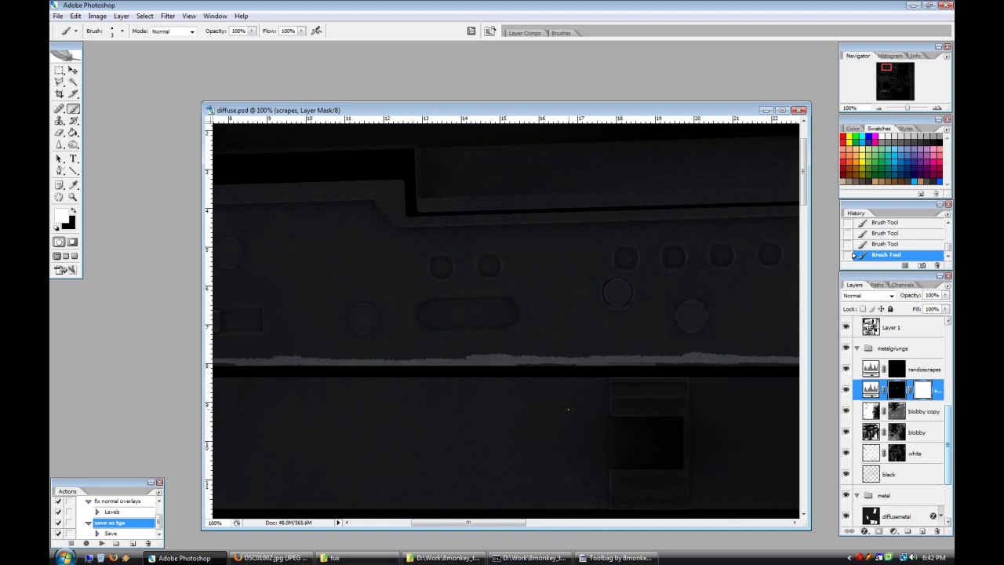
Step: Start erasing the white wear at the upper receiver panel's lower right corner on the scrapes mask with a small eraser tip
{"action": "mouse_move", "coordinate": [486, 523]}
{"action": "left_mouse_down"}
{"action": "mouse_move", "coordinate": [438, 526]}
{"action": "mouse_move", "coordinate": [620, 524]}
{"action": "left_mouse_up"}
{"action": "left_click", "coordinate": [61, 134]}
{"action": "left_click", "coordinate": [459, 314]}
{"action": "left_click", "coordinate": [459, 313]}
{"action": "left_click", "coordinate": [460, 313]}
{"action": "left_click", "coordinate": [122, 31]}
{"action": "left_click", "coordinate": [451, 503]}
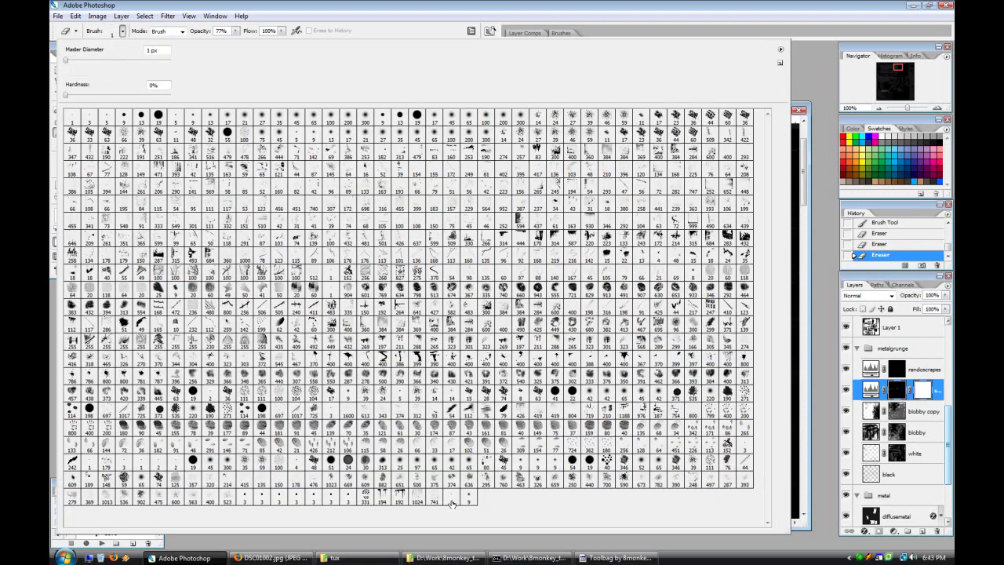
{"action": "left_click", "coordinate": [451, 502]}
{"action": "left_click", "coordinate": [483, 317]}
Step: Thin and roughen the wear around the upper receiver panel's lower right corner with a 3 px eraser tip
{"action": "left_click", "coordinate": [121, 31]}
{"action": "double_click", "coordinate": [128, 130]}
{"action": "left_click_drag", "start_coordinate": [476, 321], "coordinate": [486, 288]}
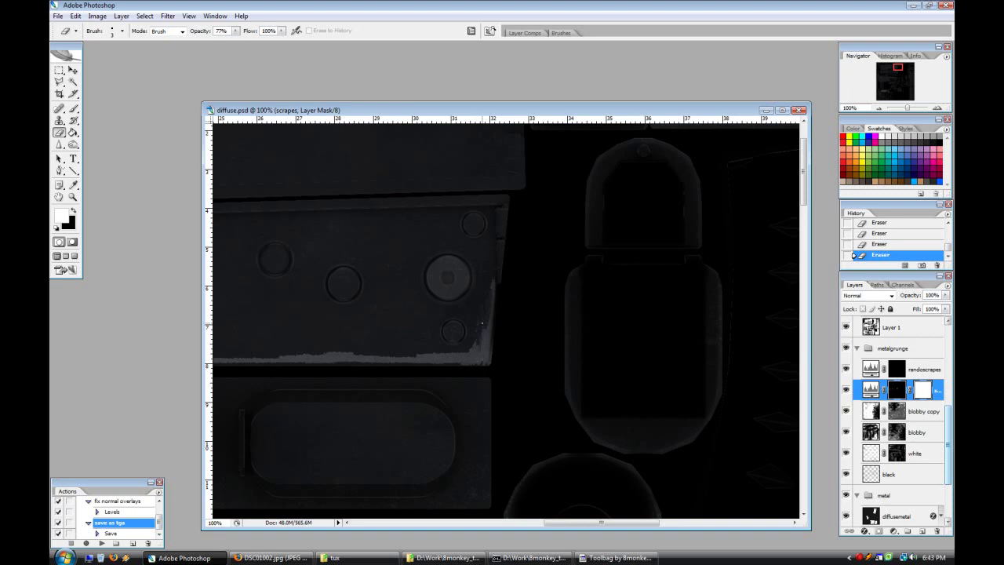
{"action": "left_click_drag", "start_coordinate": [421, 352], "coordinate": [475, 357]}
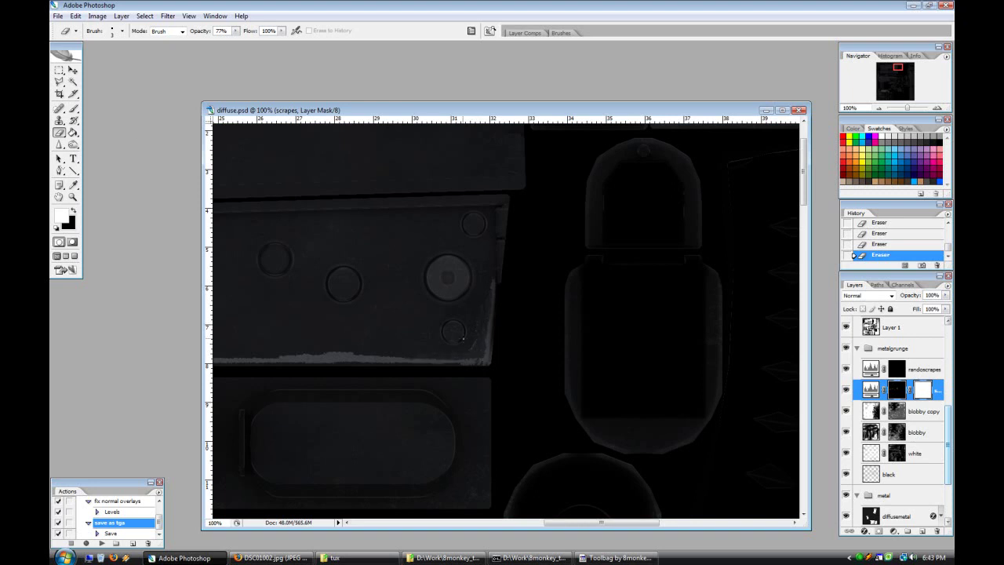
{"action": "left_click_drag", "start_coordinate": [305, 347], "coordinate": [367, 354]}
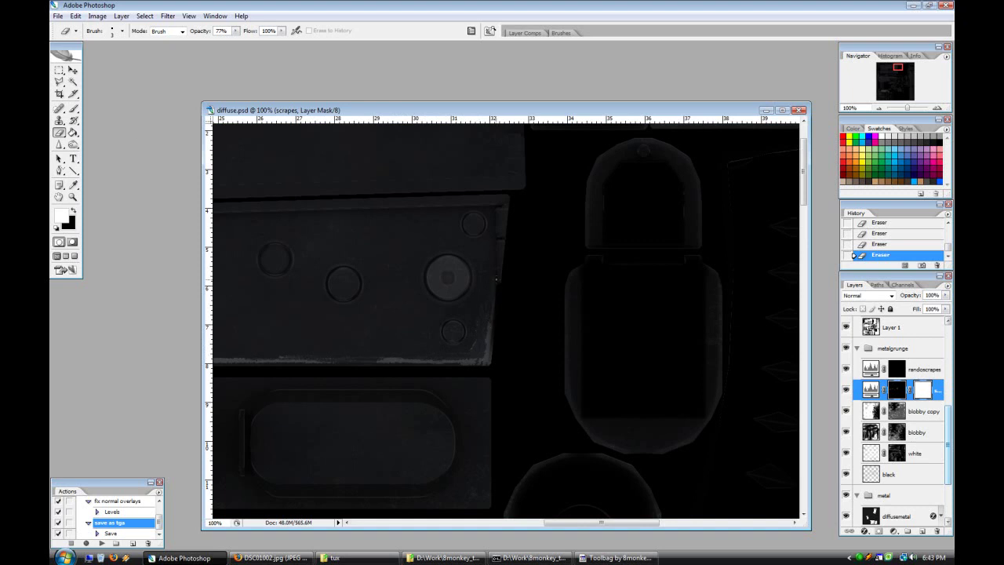
Step: Erase the wear along the right half and middle of the upper receiver panel's lower edge down to a thin, uneven line
{"action": "left_click_drag", "start_coordinate": [566, 523], "coordinate": [514, 523]}
{"action": "left_click_drag", "start_coordinate": [458, 359], "coordinate": [520, 356]}
{"action": "left_click_drag", "start_coordinate": [391, 358], "coordinate": [289, 354]}
{"action": "scroll", "coordinate": [258, 344], "scroll_direction": "left", "scroll_amount": 8}
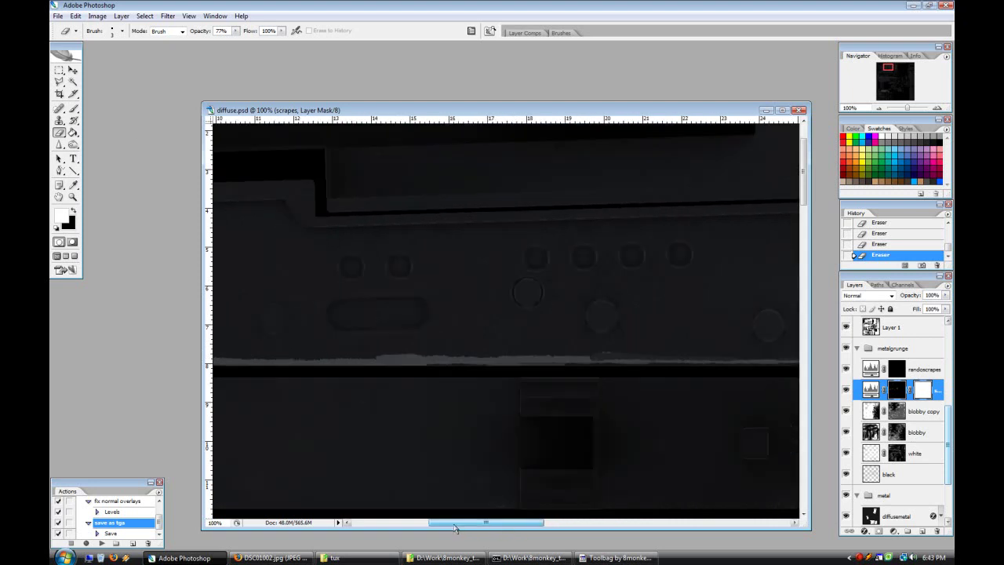
{"action": "mouse_move", "coordinate": [589, 358]}
{"action": "left_mouse_down"}
{"action": "mouse_move", "coordinate": [384, 357]}
{"action": "mouse_move", "coordinate": [440, 354]}
{"action": "left_mouse_up"}
{"action": "left_click_drag", "start_coordinate": [555, 359], "coordinate": [491, 361]}
Step: Thin the wear along the left part of the upper receiver panel's lower edge and up its left end, and return to the Brush tool
{"action": "left_click_drag", "start_coordinate": [489, 523], "coordinate": [445, 523]}
{"action": "mouse_move", "coordinate": [408, 359]}
{"action": "left_mouse_down"}
{"action": "mouse_move", "coordinate": [549, 360]}
{"action": "mouse_move", "coordinate": [347, 358]}
{"action": "left_mouse_up"}
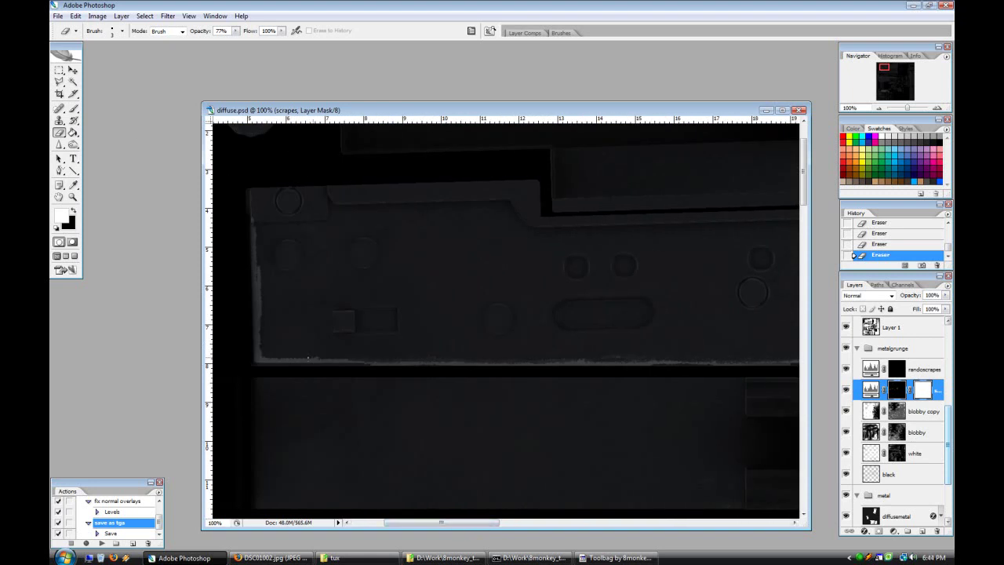
{"action": "mouse_move", "coordinate": [259, 353]}
{"action": "left_mouse_down"}
{"action": "mouse_move", "coordinate": [258, 242]}
{"action": "mouse_move", "coordinate": [253, 310]}
{"action": "left_mouse_up"}
{"action": "key", "text": "b"}
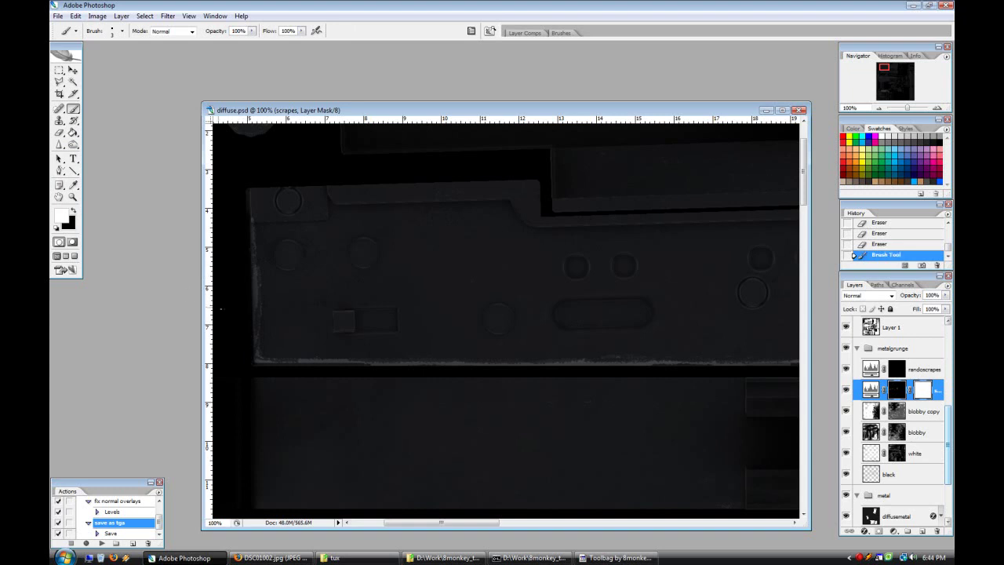
{"action": "left_click", "coordinate": [59, 133]}
{"action": "left_click", "coordinate": [121, 32]}
{"action": "double_click", "coordinate": [74, 115]}
{"action": "left_click_drag", "start_coordinate": [235, 32], "coordinate": [334, 14]}
{"action": "left_click", "coordinate": [332, 12]}
Step: Break up the wear along the upper receiver panel's lower edge with black 1 px brush strokes at 100% opacity, working from left to right
{"action": "left_click", "coordinate": [74, 110]}
{"action": "left_click", "coordinate": [122, 31]}
{"action": "left_click", "coordinate": [442, 496]}
{"action": "left_click", "coordinate": [371, 3]}
{"action": "left_click", "coordinate": [74, 212]}
{"action": "left_click_drag", "start_coordinate": [252, 31], "coordinate": [364, 6]}
{"action": "left_click", "coordinate": [332, 3]}
{"action": "left_click", "coordinate": [364, 3]}
{"action": "left_click_drag", "start_coordinate": [292, 360], "coordinate": [329, 362]}
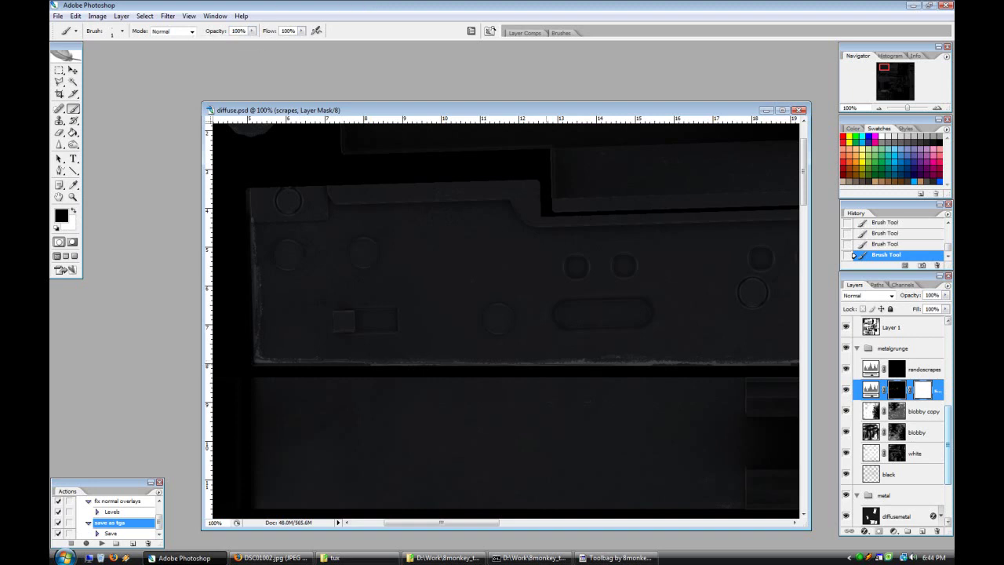
{"action": "left_click_drag", "start_coordinate": [475, 523], "coordinate": [510, 523]}
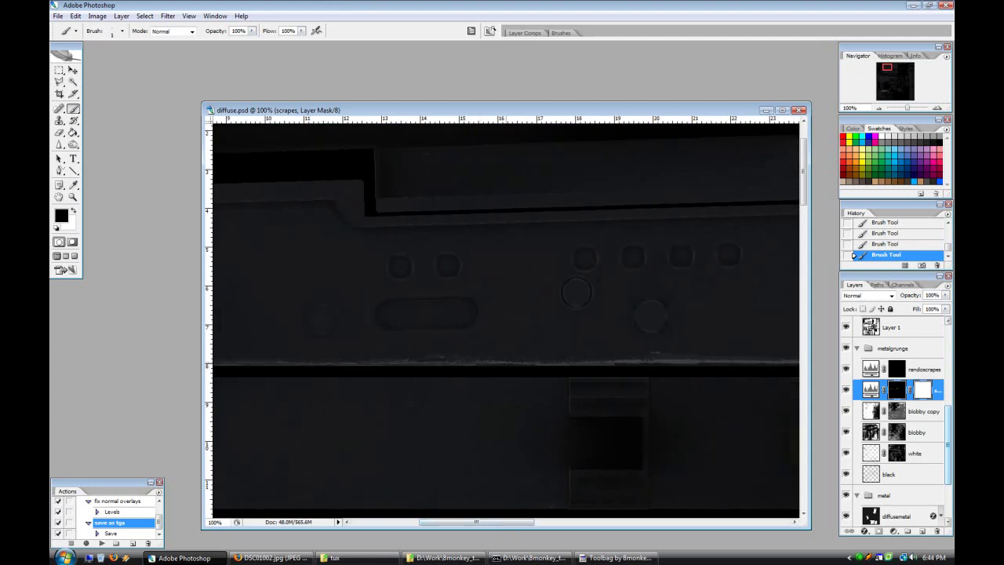
{"action": "left_click_drag", "start_coordinate": [476, 522], "coordinate": [556, 522]}
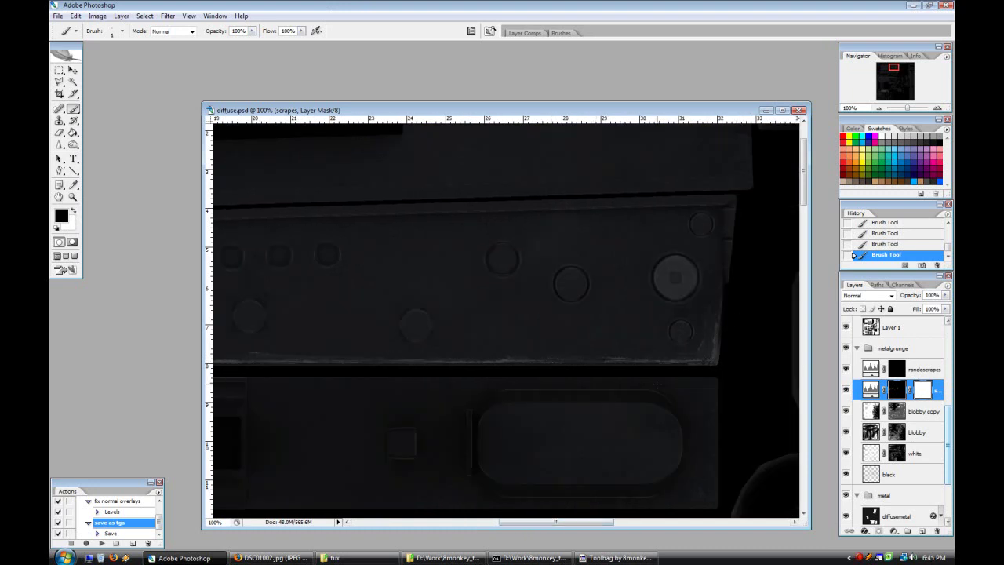
Step: Switch to Toolbag, rotate the gun to inspect the worn receiver edge, and return to Photoshop
{"action": "left_click", "coordinate": [533, 558]}
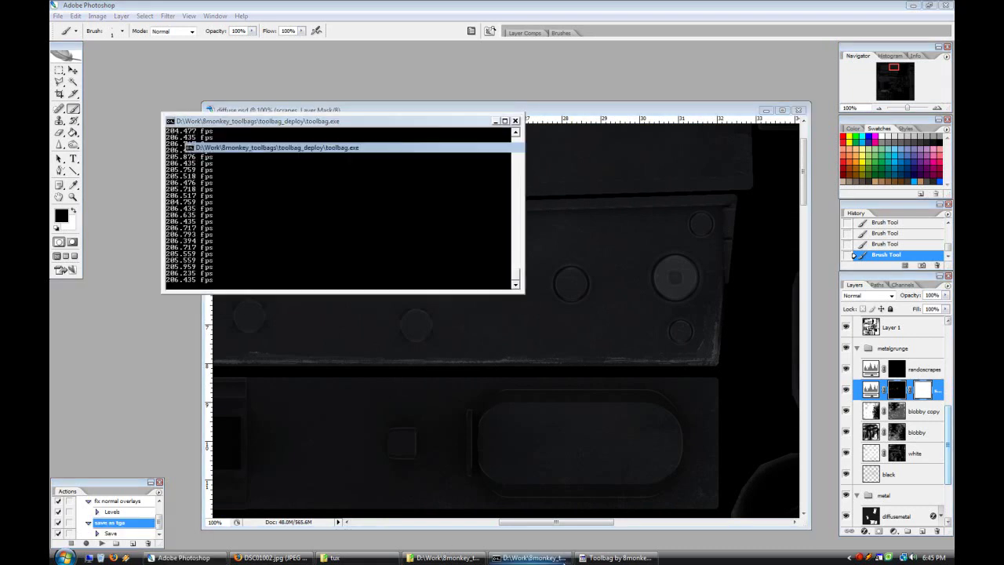
{"action": "left_click", "coordinate": [533, 557]}
{"action": "left_click", "coordinate": [615, 557]}
{"action": "key", "text": "Escape"}
{"action": "left_click", "coordinate": [244, 176]}
{"action": "key", "text": "Escape"}
{"action": "left_click_drag", "start_coordinate": [263, 313], "coordinate": [421, 410]}
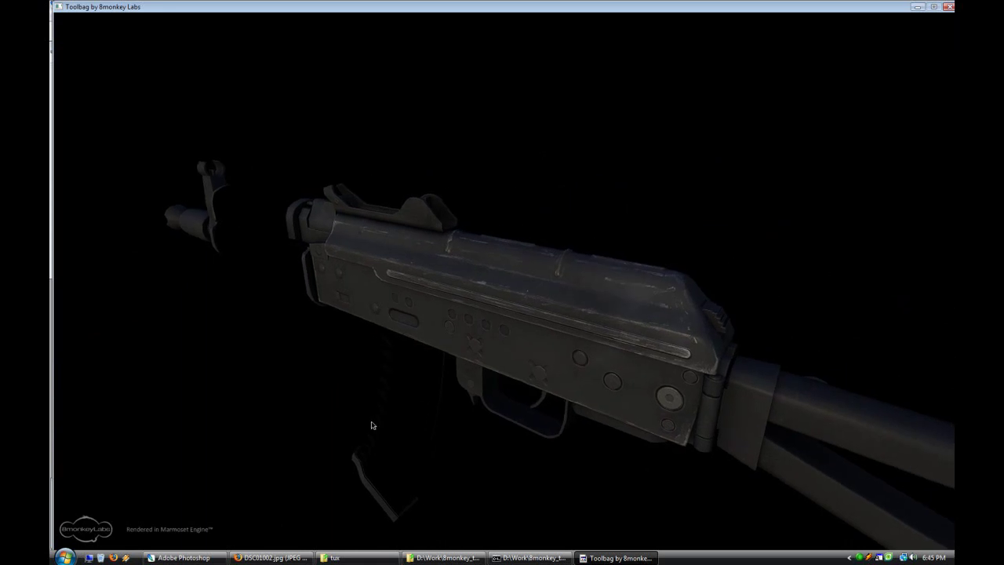
{"action": "left_click", "coordinate": [203, 558]}
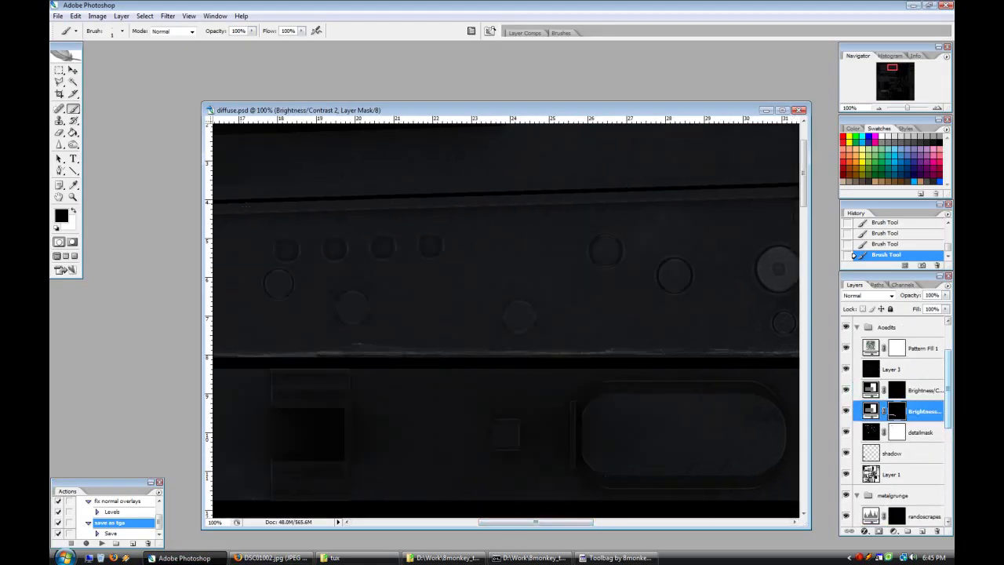
Step: Clear two circular areas over the round pins on the upper Brightness/Contrast layer's mask to brighten both pins
{"action": "left_click", "coordinate": [896, 390]}
{"action": "key", "text": "m"}
{"action": "left_click_drag", "start_coordinate": [338, 291], "coordinate": [369, 322]}
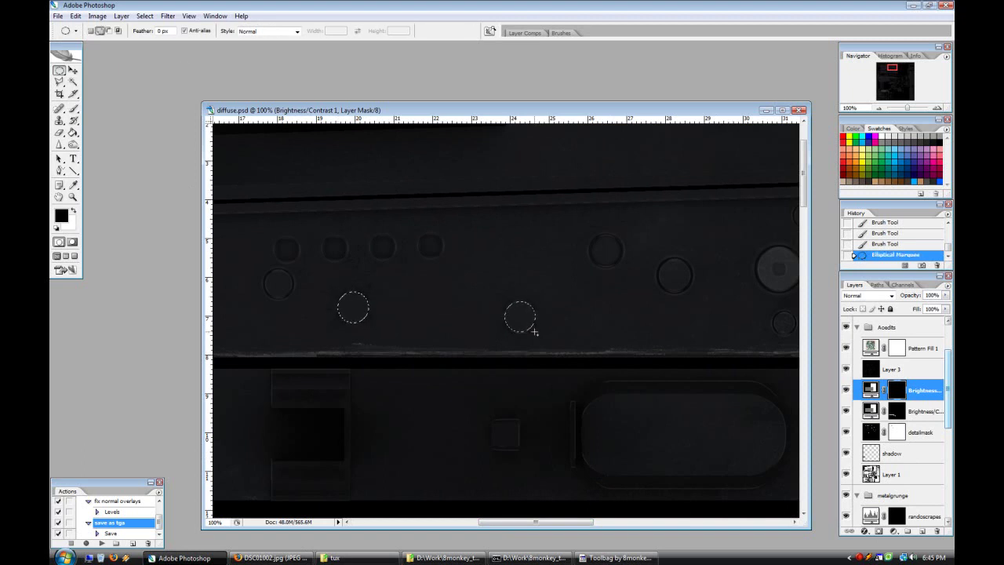
{"action": "key", "text": "Delete"}
{"action": "key", "text": "ctrl+d"}
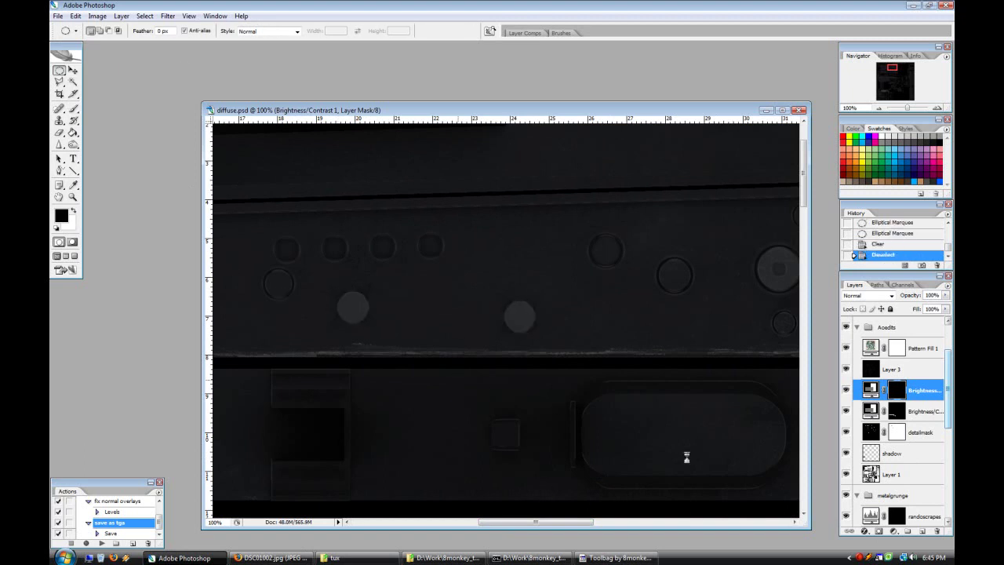
Step: Add a Multiply drop shadow at 75% opacity, distance 0 px and size 5 px, to the pins' Brightness/Contrast layer
{"action": "right_click", "coordinate": [910, 390]}
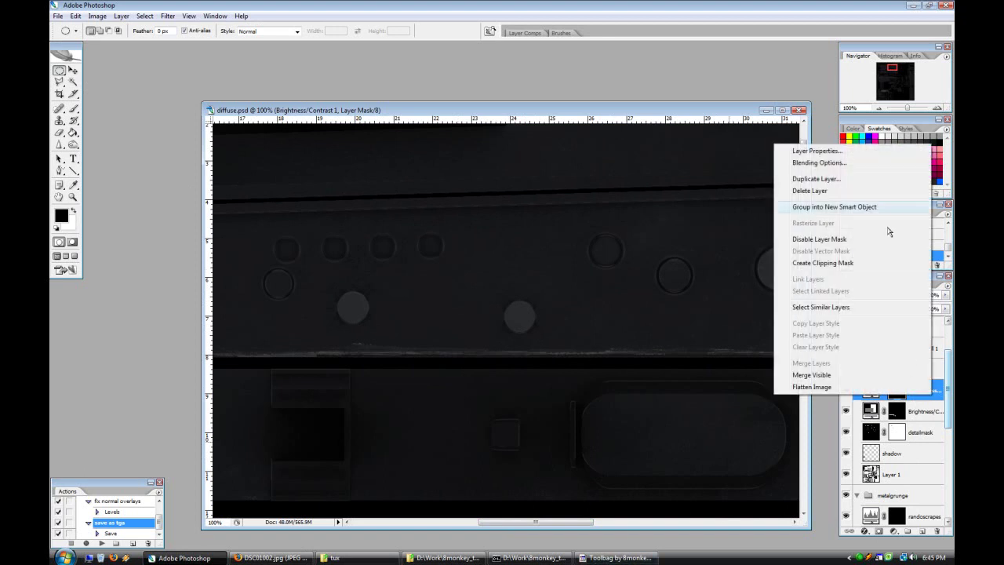
{"action": "left_click", "coordinate": [815, 161]}
{"action": "left_click", "coordinate": [635, 322]}
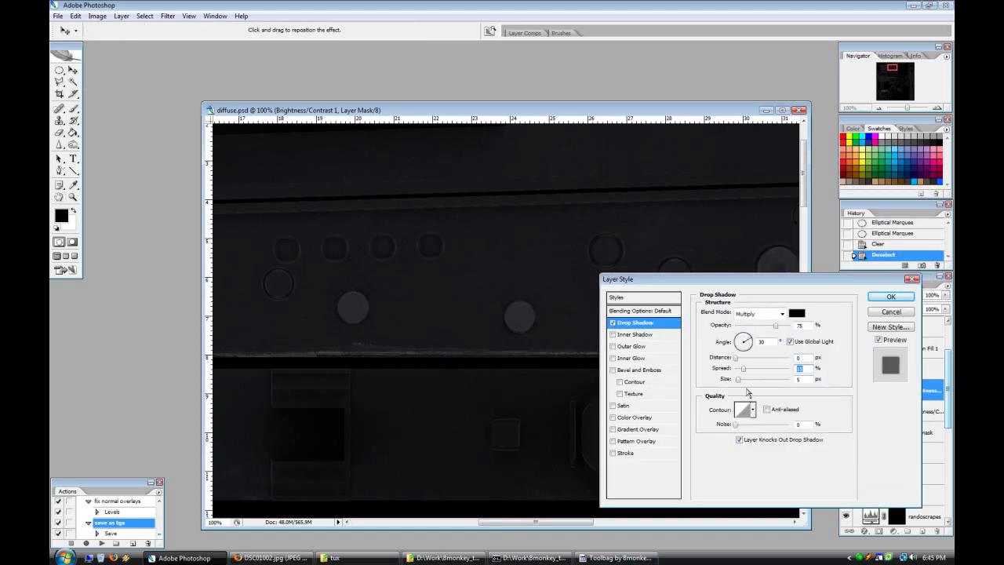
{"action": "left_click", "coordinate": [890, 296]}
Step: Export the texture by running the "save as tga" action
{"action": "left_click", "coordinate": [58, 15]}
{"action": "left_click", "coordinate": [329, 16]}
{"action": "left_click", "coordinate": [102, 542]}
Step: Switch to Toolbag, reload the diffuse map and inspect the gun's receiver
{"action": "left_click", "coordinate": [616, 558]}
{"action": "left_click", "coordinate": [244, 176]}
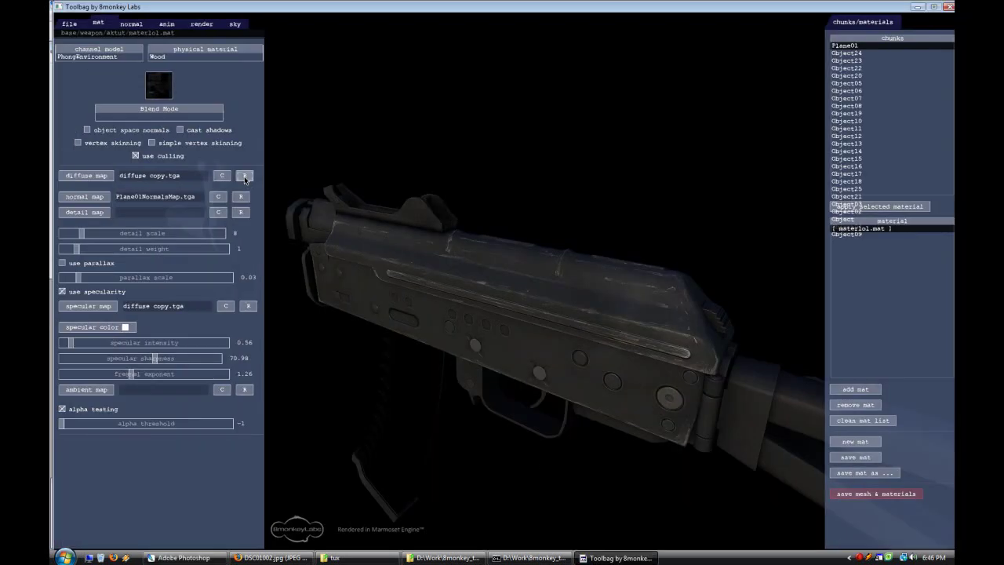
{"action": "key", "text": "Escape"}
{"action": "left_click_drag", "start_coordinate": [481, 457], "coordinate": [553, 478]}
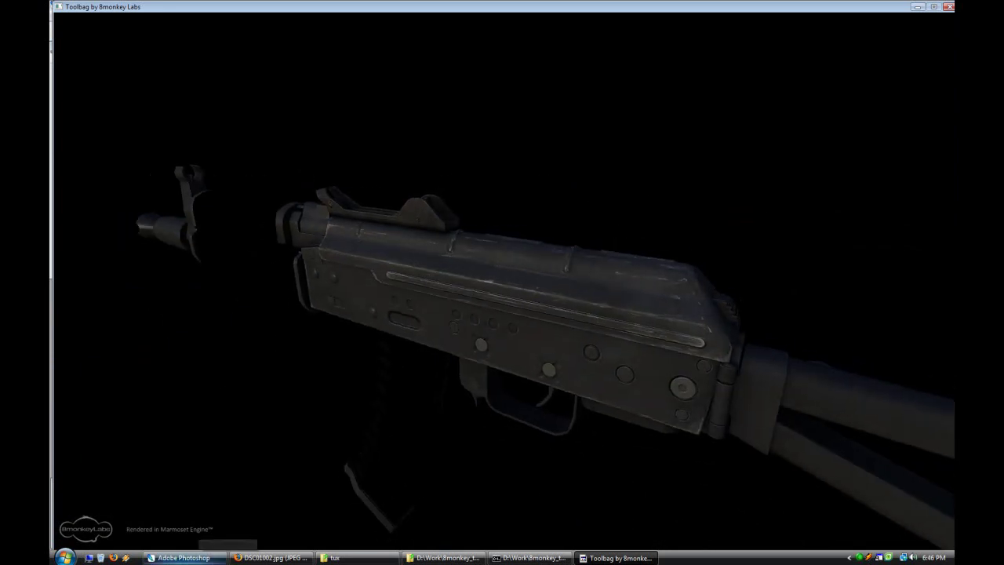
Step: Switch to Photoshop and ready the Brush with white as foreground over the oval slot at 200% zoom
{"action": "left_click", "coordinate": [189, 557]}
{"action": "left_click", "coordinate": [879, 109]}
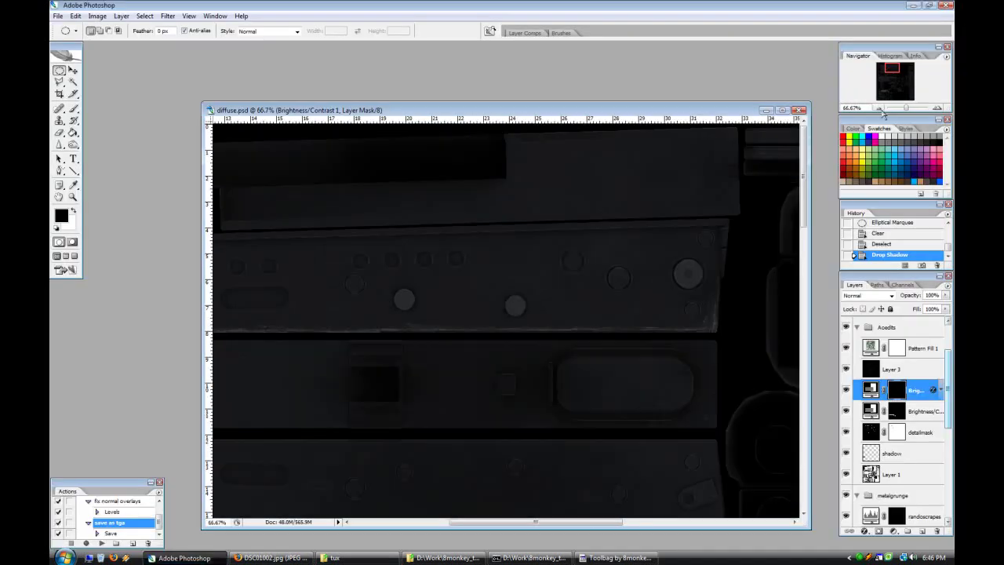
{"action": "left_click_drag", "start_coordinate": [563, 523], "coordinate": [489, 524]}
{"action": "left_click", "coordinate": [936, 109]}
{"action": "left_click", "coordinate": [936, 109]}
{"action": "left_click", "coordinate": [73, 108]}
{"action": "left_click", "coordinate": [74, 211]}
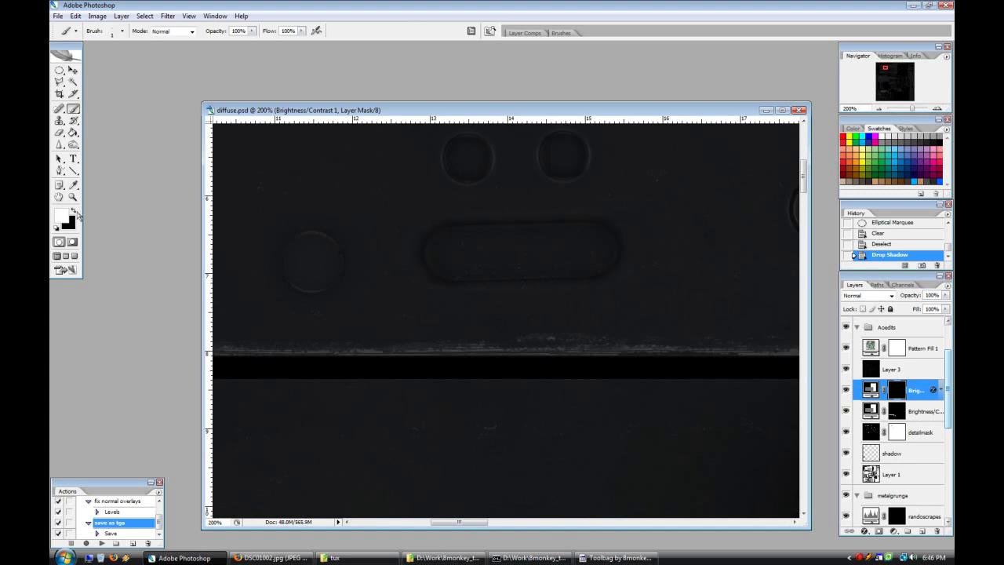
Step: Paint white scrapes around the oval slot's ends and lower rim on the scrapes mask, and erase the excess
{"action": "left_click", "coordinate": [615, 237]}
{"action": "left_click", "coordinate": [911, 244]}
{"action": "scroll", "coordinate": [896, 467], "scroll_direction": "down", "scroll_amount": 4}
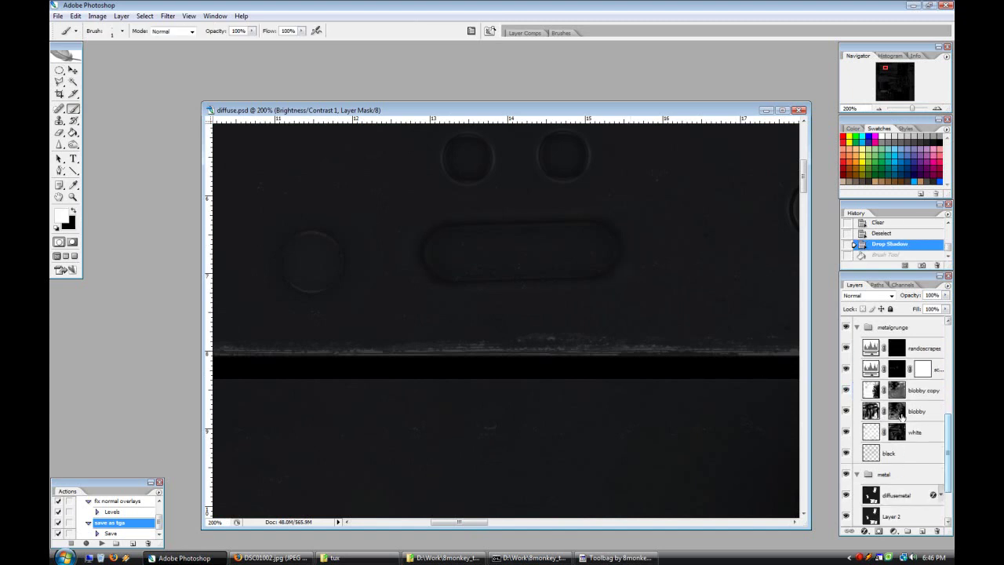
{"action": "left_click", "coordinate": [896, 370]}
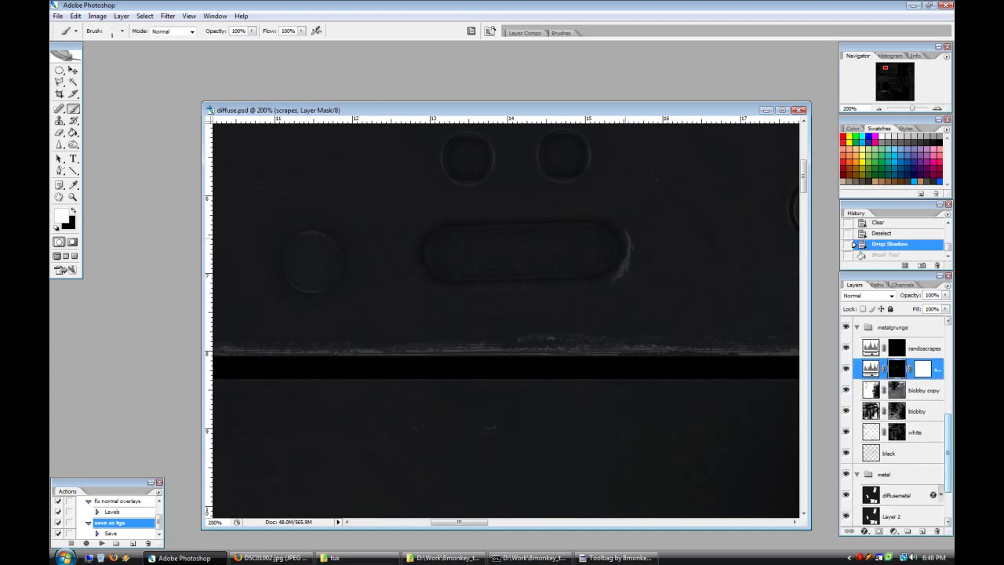
{"action": "key", "text": "ctrl+z"}
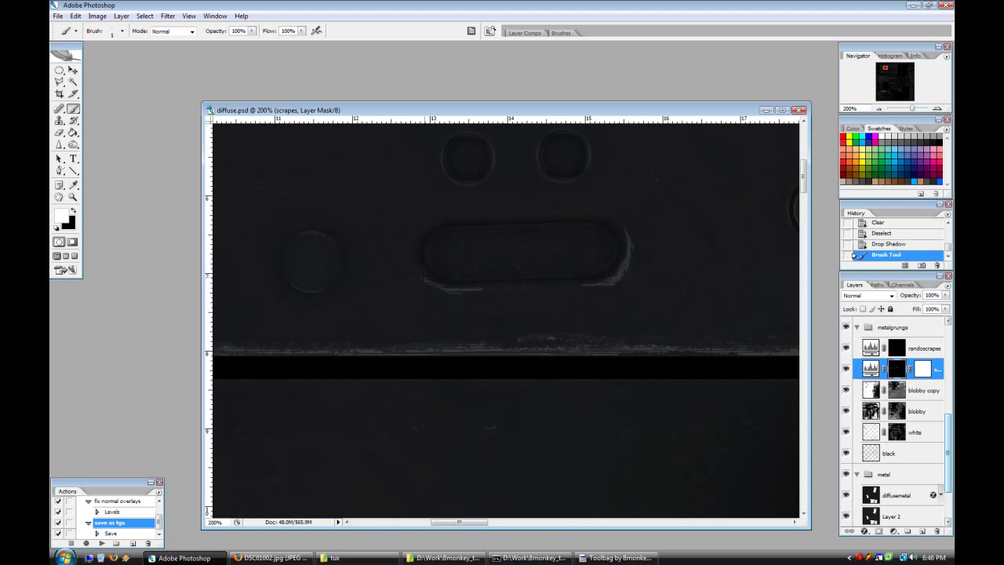
{"action": "left_click_drag", "start_coordinate": [413, 255], "coordinate": [502, 290]}
{"action": "key", "text": "e"}
{"action": "left_click_drag", "start_coordinate": [416, 268], "coordinate": [427, 284]}
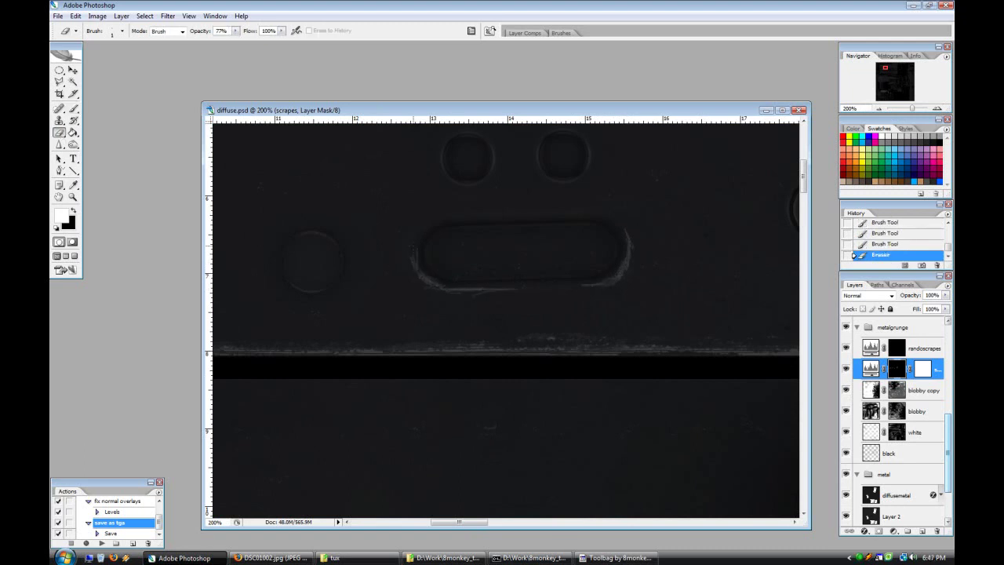
Step: Paint long scratches trailing from the oval slot's right end on the scrapes mask, and tone them down with black
{"action": "key", "text": "b"}
{"action": "left_click_drag", "start_coordinate": [566, 213], "coordinate": [690, 214]}
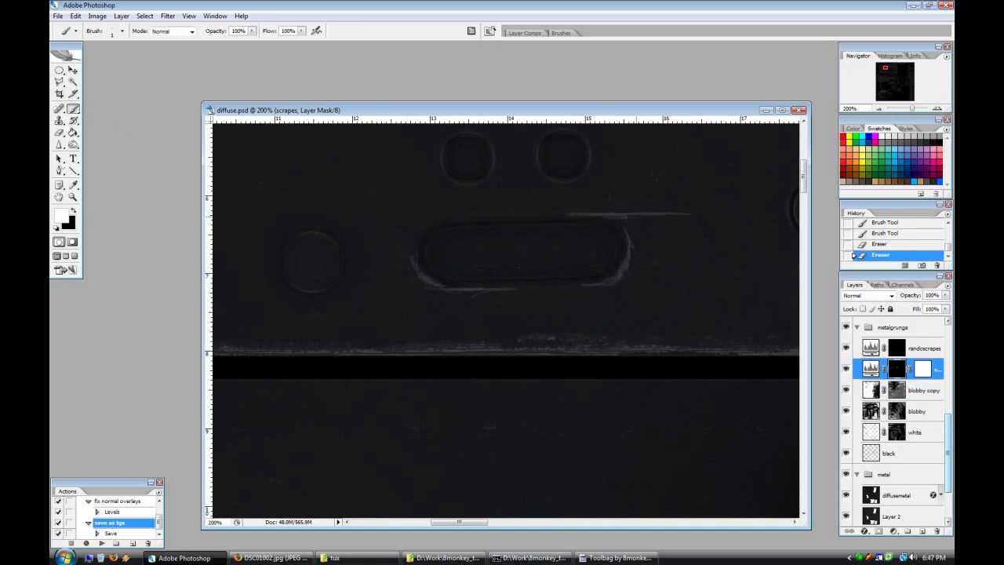
{"action": "left_click_drag", "start_coordinate": [566, 214], "coordinate": [554, 215]}
{"action": "left_click_drag", "start_coordinate": [679, 236], "coordinate": [646, 228]}
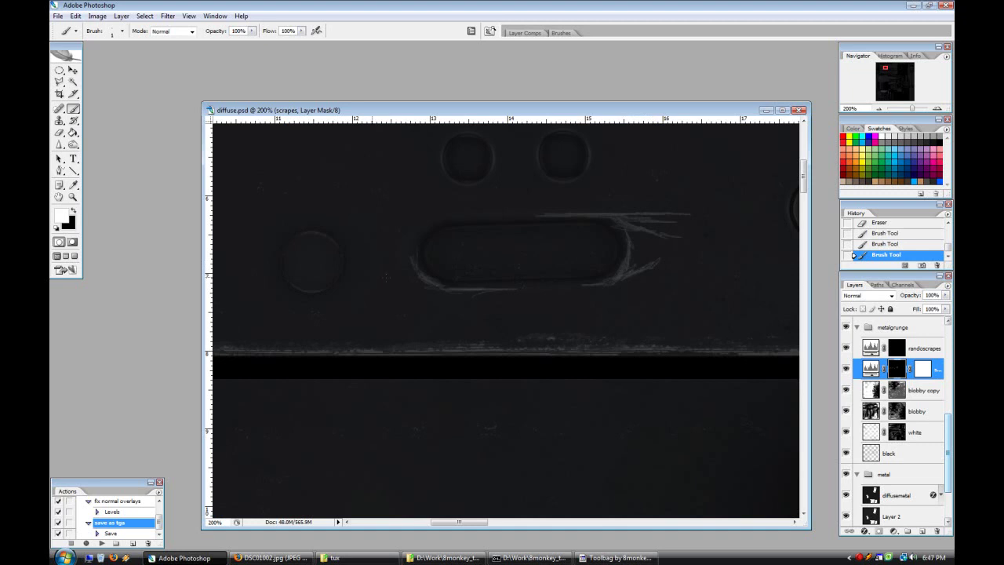
{"action": "key", "text": "e"}
{"action": "key", "text": "b"}
{"action": "key", "text": "x"}
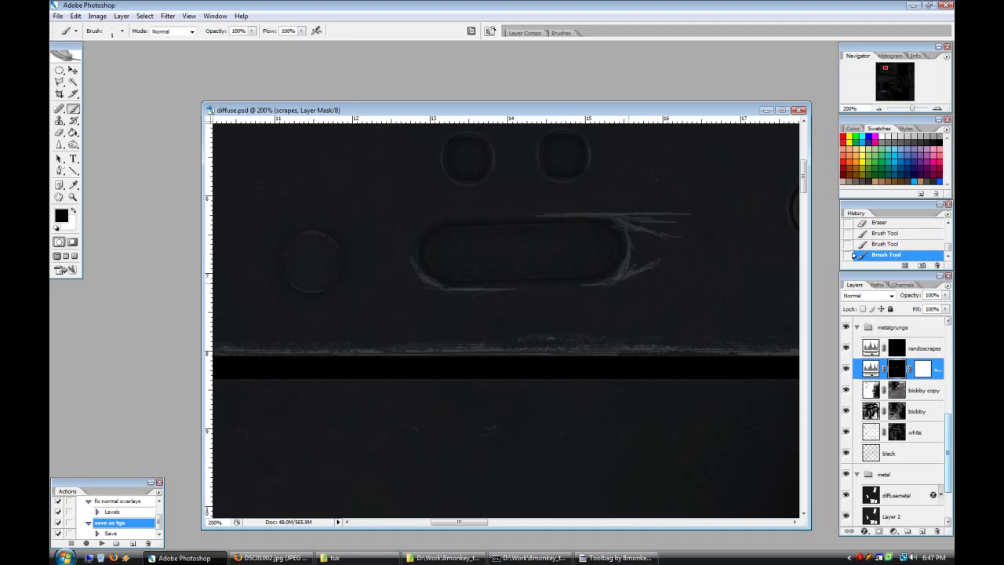
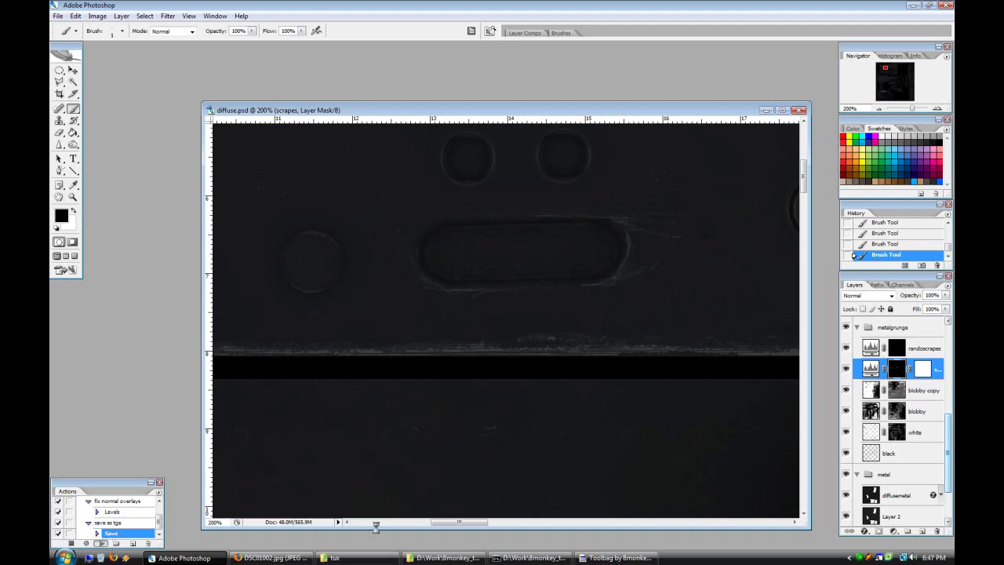
Step: Switch to Toolbag and reload the diffuse map to check the slot's scratches
{"action": "left_click", "coordinate": [616, 557]}
{"action": "left_click", "coordinate": [245, 177]}
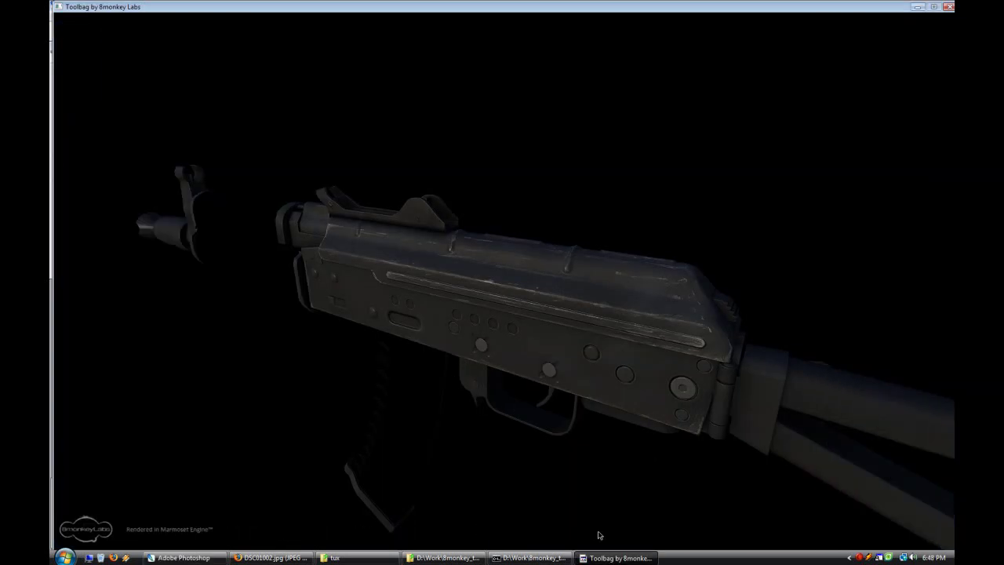
Step: Switch to Photoshop and outline the recess beside the small square block with the Polygonal Lasso
{"action": "left_click", "coordinate": [184, 557]}
{"action": "scroll", "coordinate": [916, 424], "scroll_direction": "up", "scroll_amount": 3}
{"action": "key", "text": "ctrl+minus"}
{"action": "key", "text": "ctrl+minus"}
{"action": "key", "text": "ctrl+minus"}
{"action": "key", "text": "ctrl+minus"}
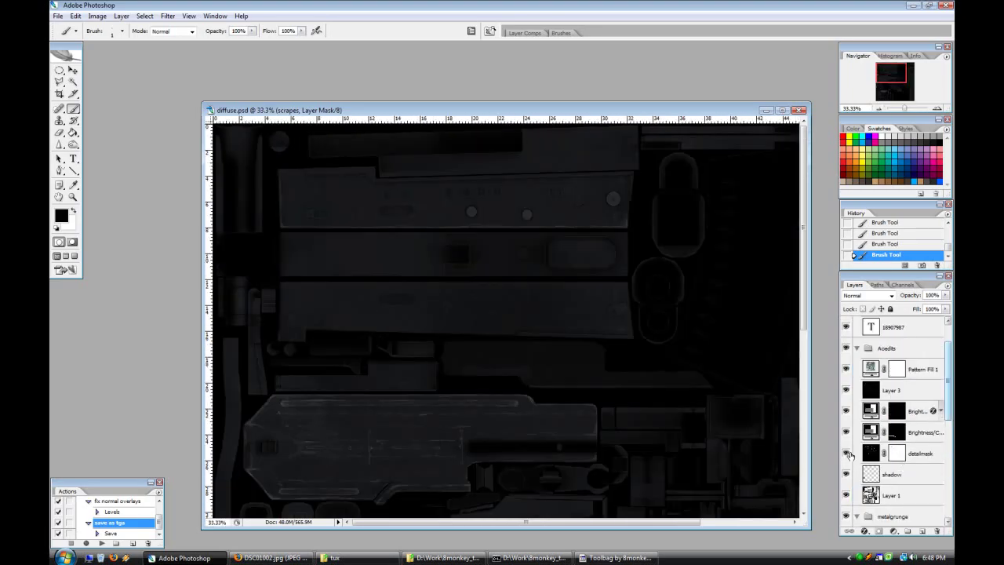
{"action": "left_click", "coordinate": [937, 109]}
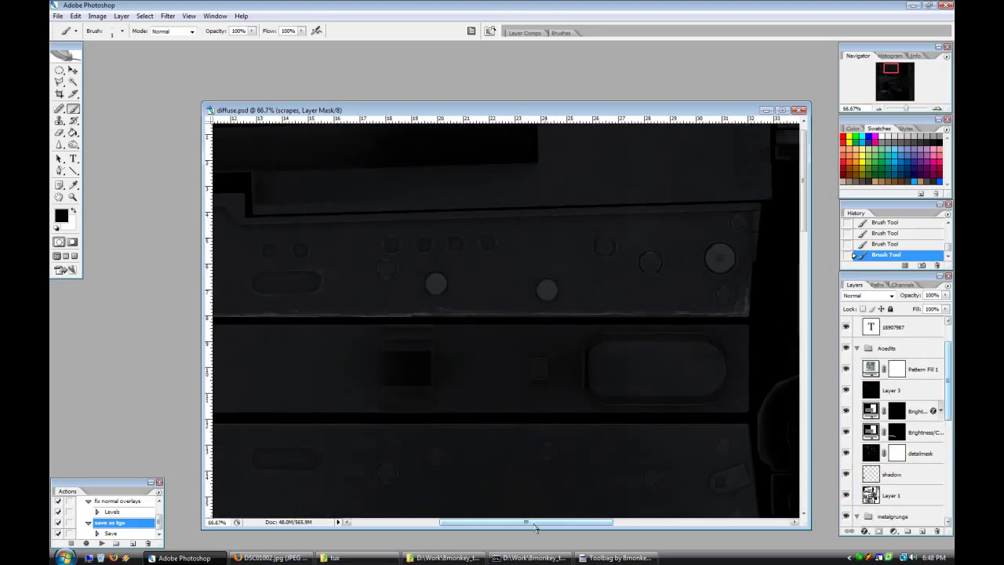
{"action": "left_click", "coordinate": [937, 109]}
{"action": "left_click_drag", "start_coordinate": [905, 109], "coordinate": [911, 108]}
{"action": "left_click_drag", "start_coordinate": [441, 523], "coordinate": [429, 522]}
{"action": "key", "text": "ctrl+plus"}
{"action": "key", "text": "ctrl+plus"}
{"action": "key", "text": "l"}
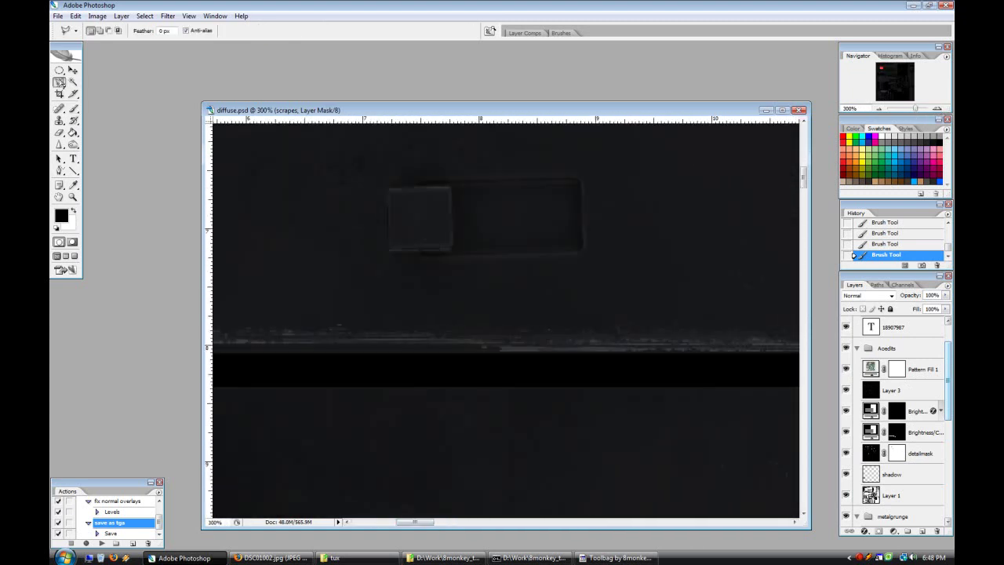
{"action": "left_click", "coordinate": [582, 250]}
{"action": "left_click", "coordinate": [580, 181]}
{"action": "left_click", "coordinate": [420, 182]}
{"action": "left_click", "coordinate": [452, 185]}
{"action": "left_click", "coordinate": [451, 249]}
{"action": "left_click", "coordinate": [421, 251]}
{"action": "left_click", "coordinate": [582, 249]}
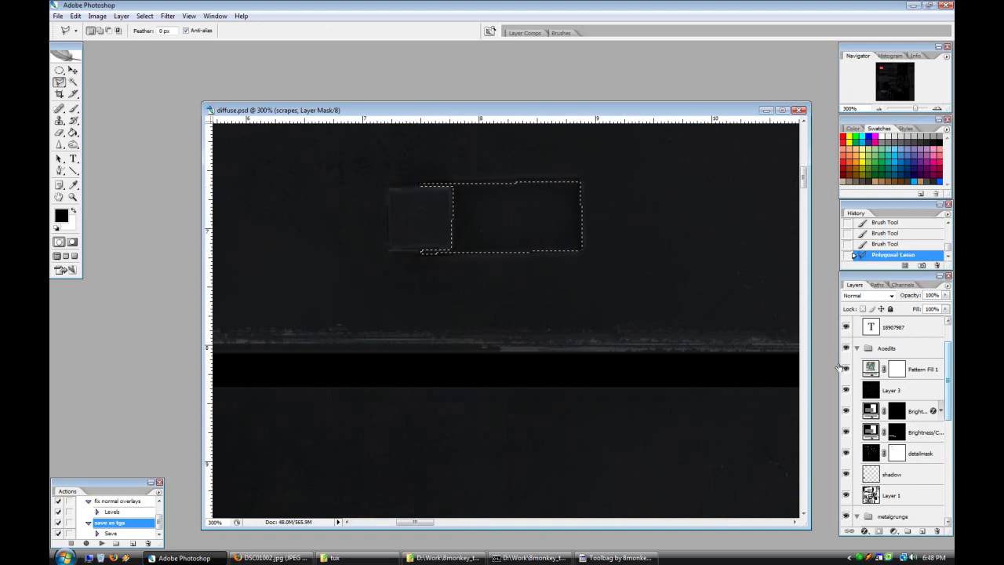
Step: Add a black solid colour fill layer above Layer 3, masked to the selected recess
{"action": "left_click", "coordinate": [909, 369]}
{"action": "left_click", "coordinate": [910, 390]}
{"action": "left_click", "coordinate": [892, 531]}
{"action": "left_click", "coordinate": [794, 346]}
{"action": "key", "text": "Return"}
Step: Soften the recess fill layer's mask edges with the Blur More filter
{"action": "left_click", "coordinate": [879, 109]}
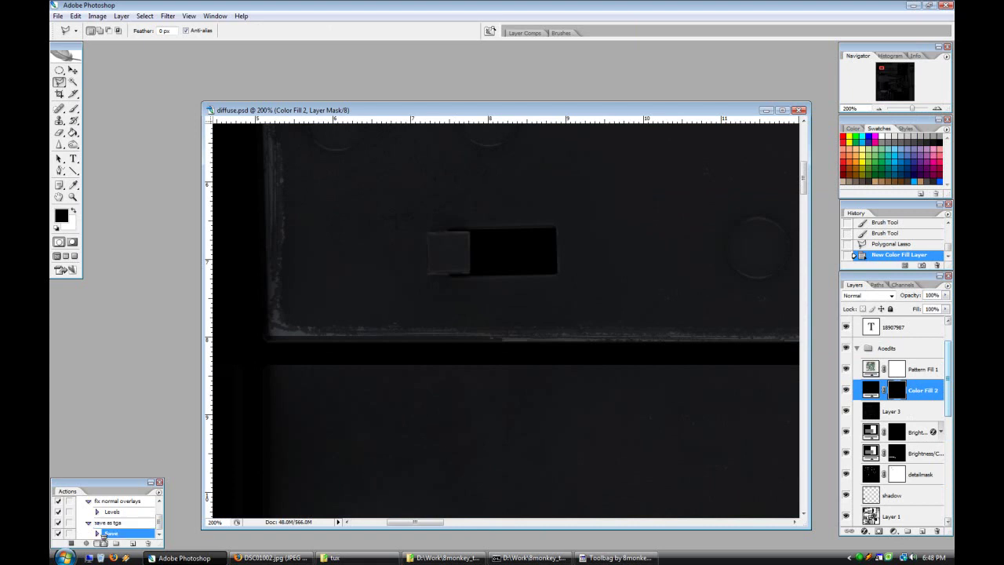
{"action": "left_click", "coordinate": [167, 15]}
{"action": "mouse_move", "coordinate": [196, 101]}
{"action": "left_click", "coordinate": [321, 126]}
Step: Save the texture document and switch to Toolbag to check the diffuse map on the gun
{"action": "left_click", "coordinate": [58, 15]}
{"action": "left_click", "coordinate": [86, 125]}
{"action": "left_click", "coordinate": [604, 557]}
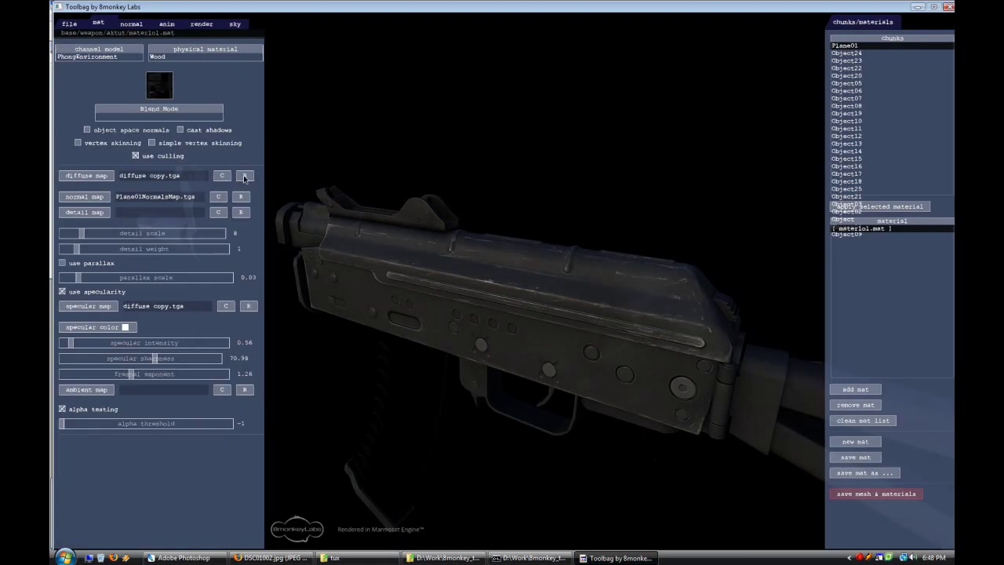
Step: Switch to Photoshop, set the recess fill layer's fill opacity to 60% and run the "save as tga" action
{"action": "key", "text": "alt+Tab"}
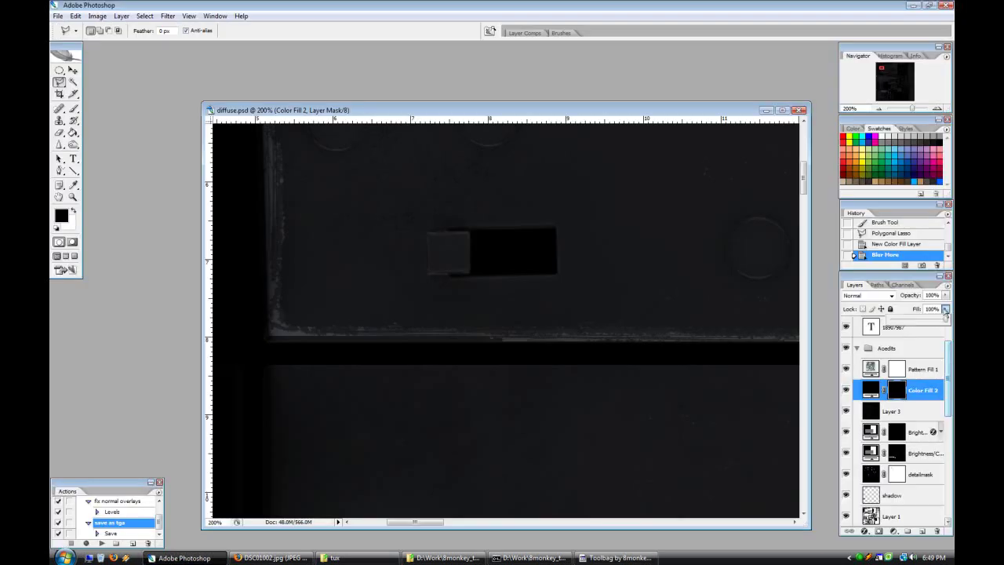
{"action": "left_click_drag", "start_coordinate": [945, 311], "coordinate": [925, 322]}
{"action": "left_click", "coordinate": [99, 543]}
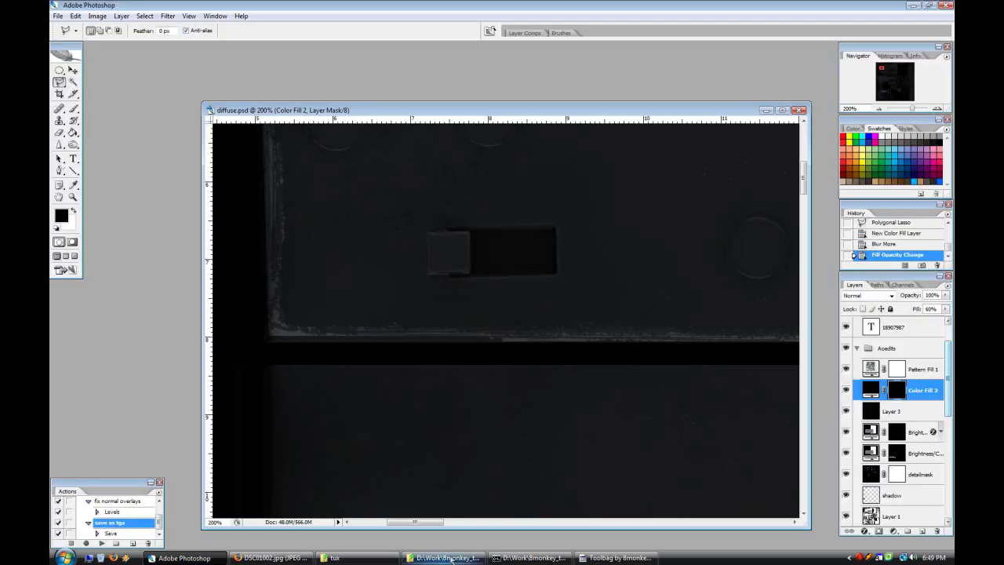
Step: Paint white scrapes on the scrapes mask around the small square block and the outer corners of its recess
{"action": "left_click", "coordinate": [907, 495]}
{"action": "scroll", "coordinate": [912, 455], "scroll_direction": "down", "scroll_amount": 8}
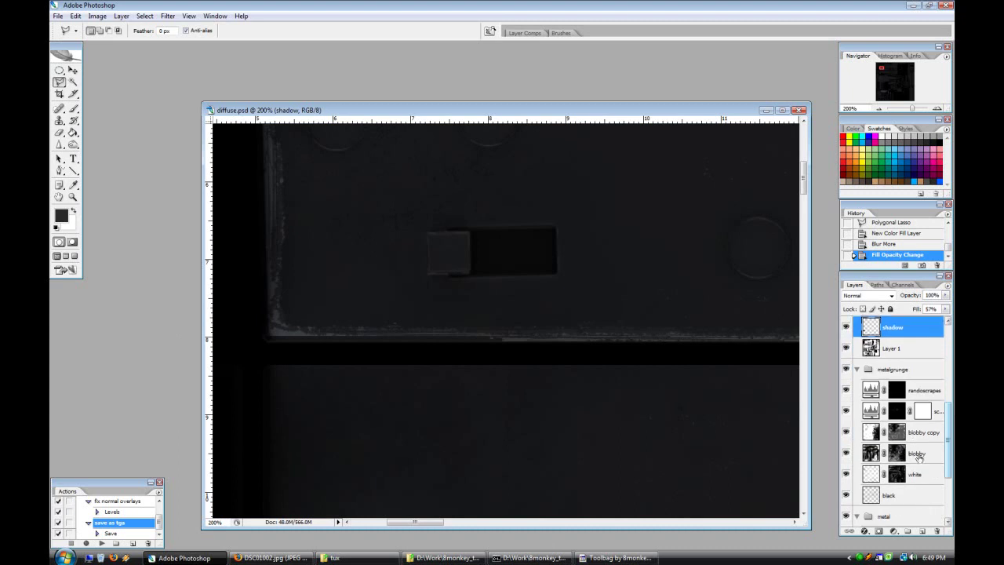
{"action": "left_click", "coordinate": [909, 453]}
{"action": "left_click", "coordinate": [899, 392]}
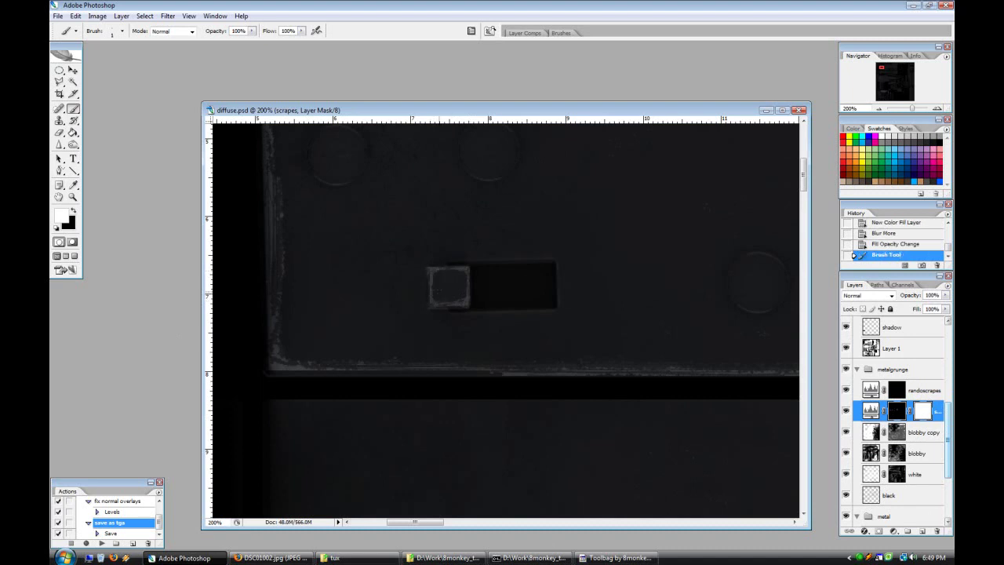
{"action": "left_click_drag", "start_coordinate": [424, 293], "coordinate": [424, 265]}
{"action": "left_click_drag", "start_coordinate": [555, 308], "coordinate": [605, 304]}
{"action": "left_click_drag", "start_coordinate": [560, 261], "coordinate": [577, 260]}
Step: Thin out the scrapes around the block and recess with the Eraser at 100% opacity, retouching with the Brush
{"action": "key", "text": "e"}
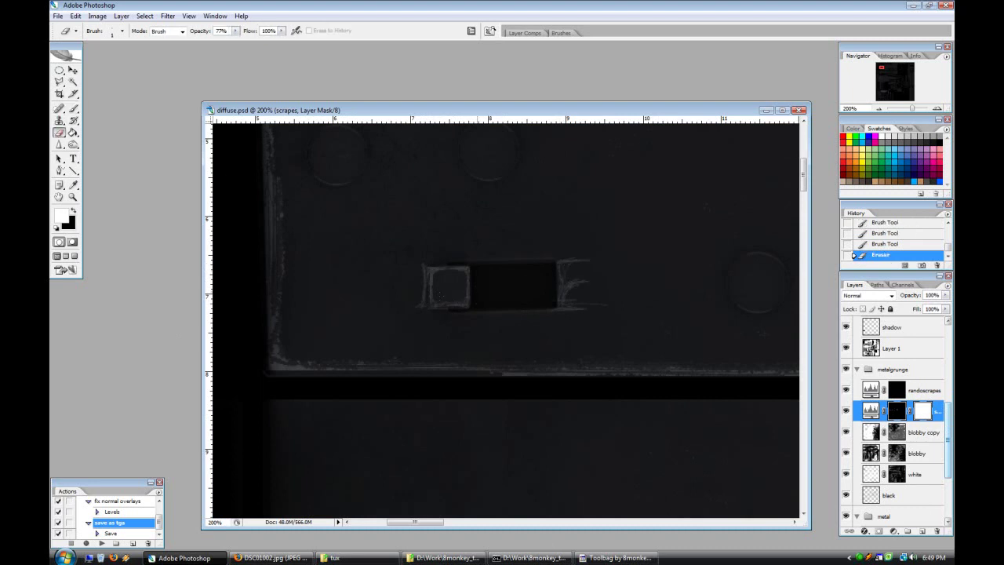
{"action": "left_click_drag", "start_coordinate": [566, 284], "coordinate": [577, 280]}
{"action": "left_click_drag", "start_coordinate": [566, 289], "coordinate": [577, 282]}
{"action": "left_click_drag", "start_coordinate": [235, 31], "coordinate": [255, 39]}
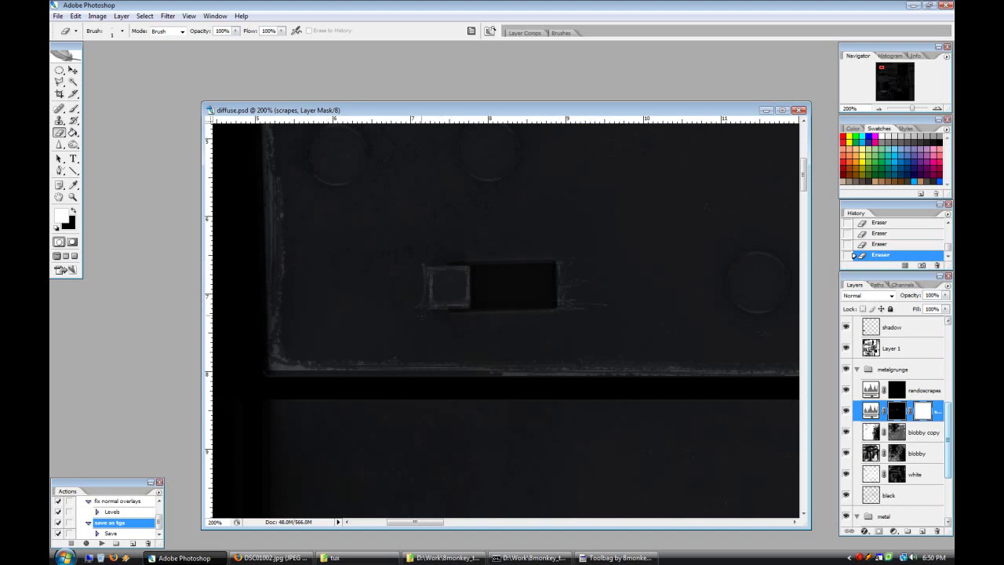
{"action": "left_click", "coordinate": [72, 109]}
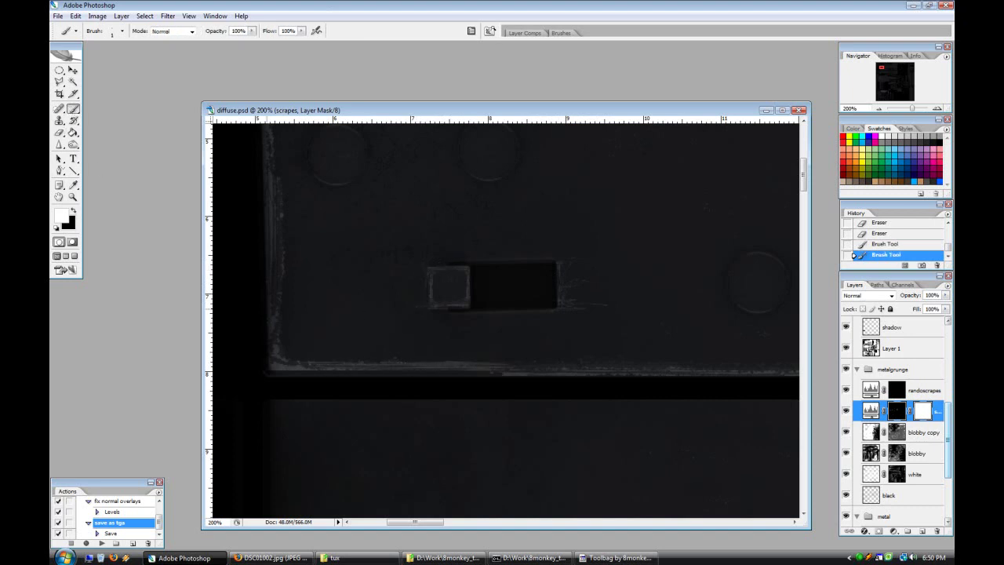
{"action": "key", "text": "e"}
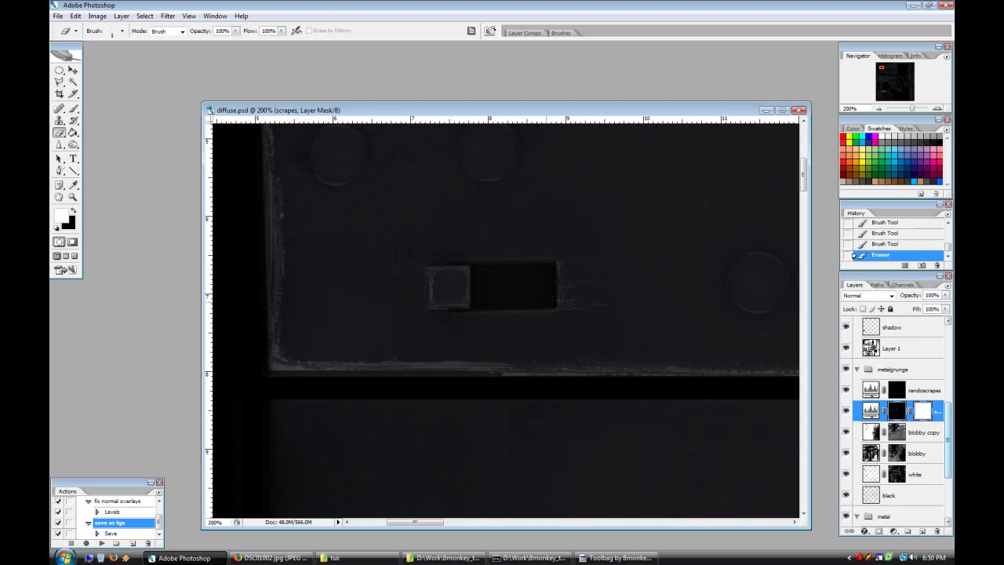
Step: Switch to Toolbag, refresh the diffuse map and view the darkened recess from another angle
{"action": "left_click", "coordinate": [616, 557]}
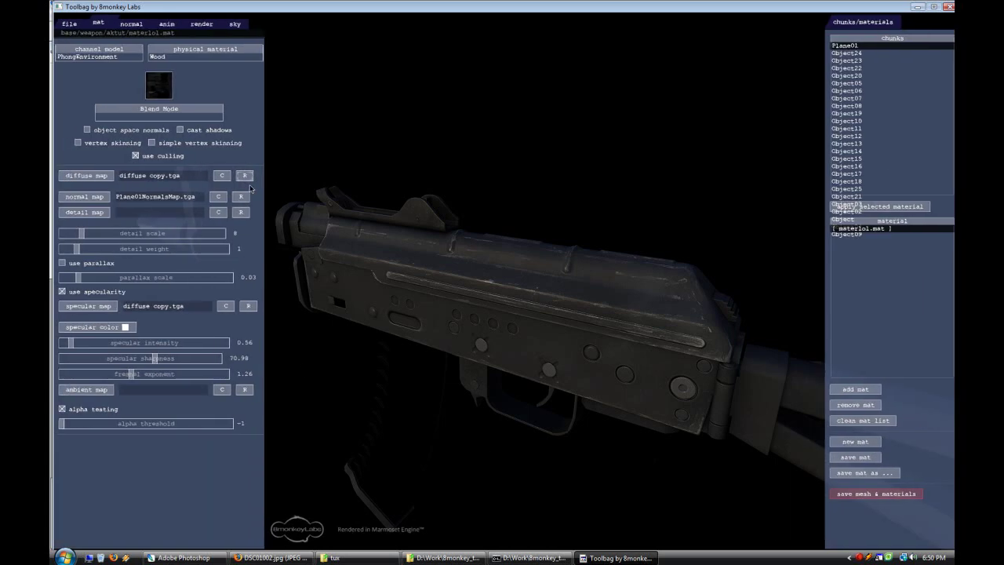
{"action": "key", "text": "Tab"}
{"action": "left_click_drag", "start_coordinate": [489, 419], "coordinate": [485, 491]}
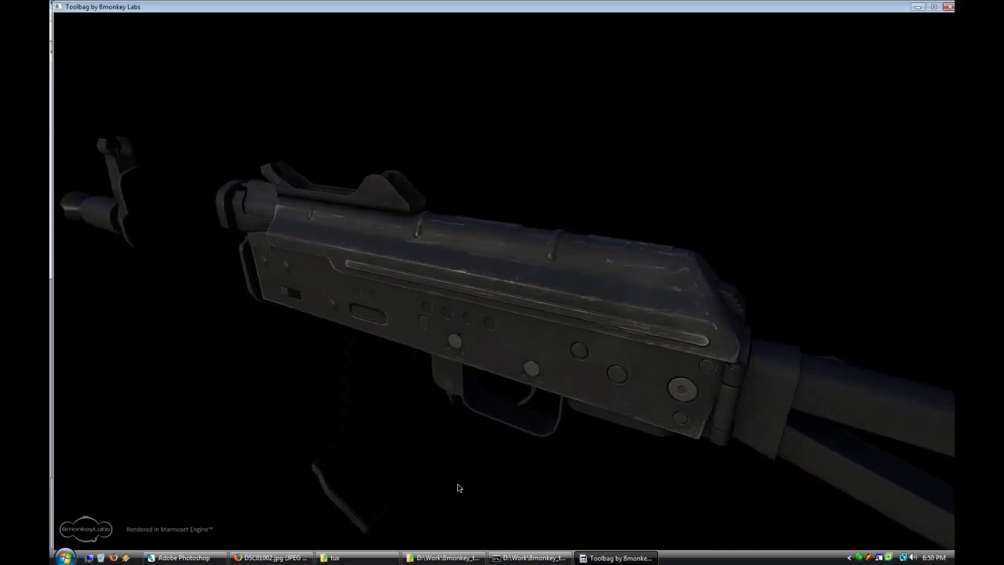
Step: Switch to Photoshop, select the blobby layer and choose the 139 px splatter brush
{"action": "left_click", "coordinate": [183, 557]}
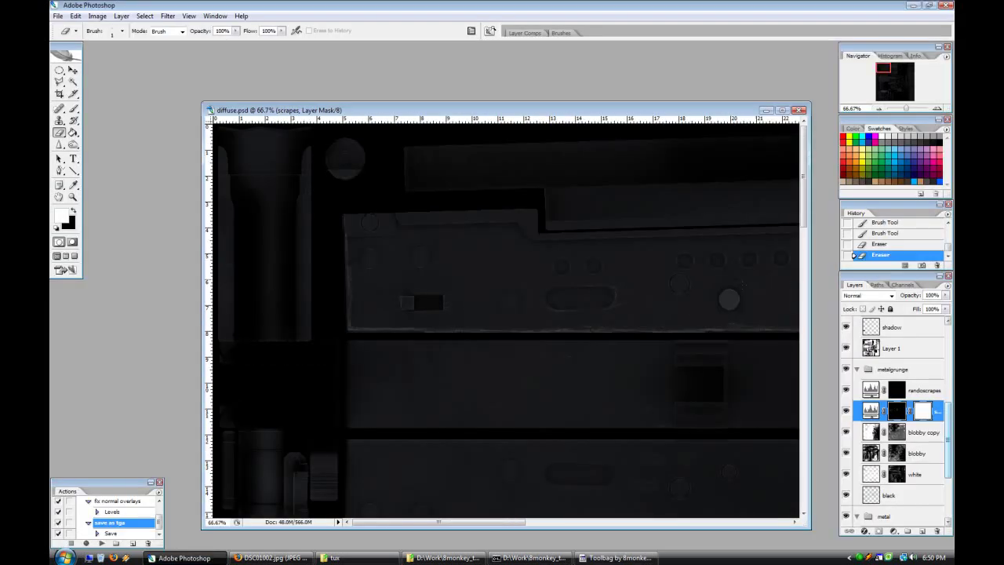
{"action": "left_click_drag", "start_coordinate": [511, 522], "coordinate": [590, 522]}
{"action": "double_click", "coordinate": [936, 109]}
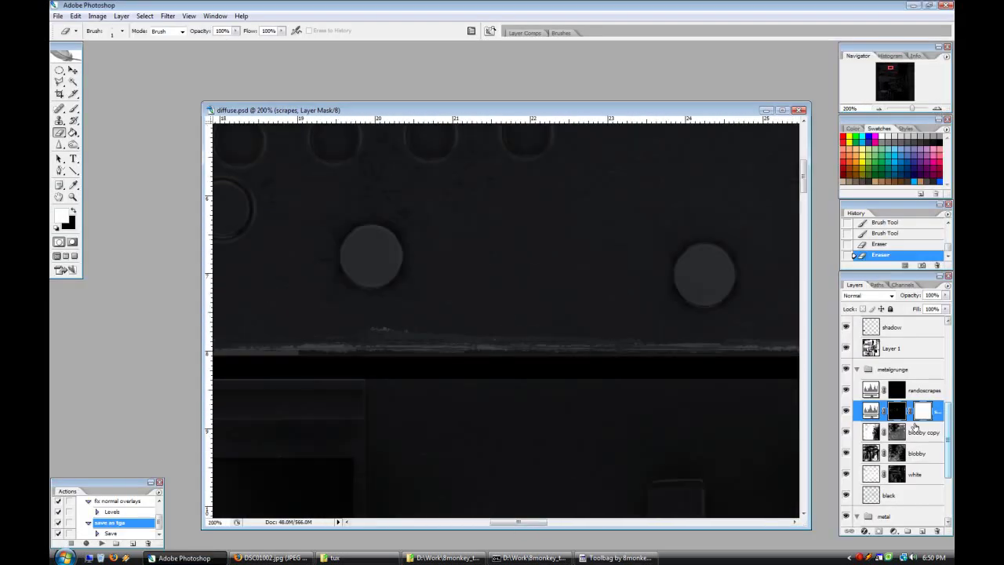
{"action": "left_click", "coordinate": [870, 453]}
{"action": "key", "text": "b"}
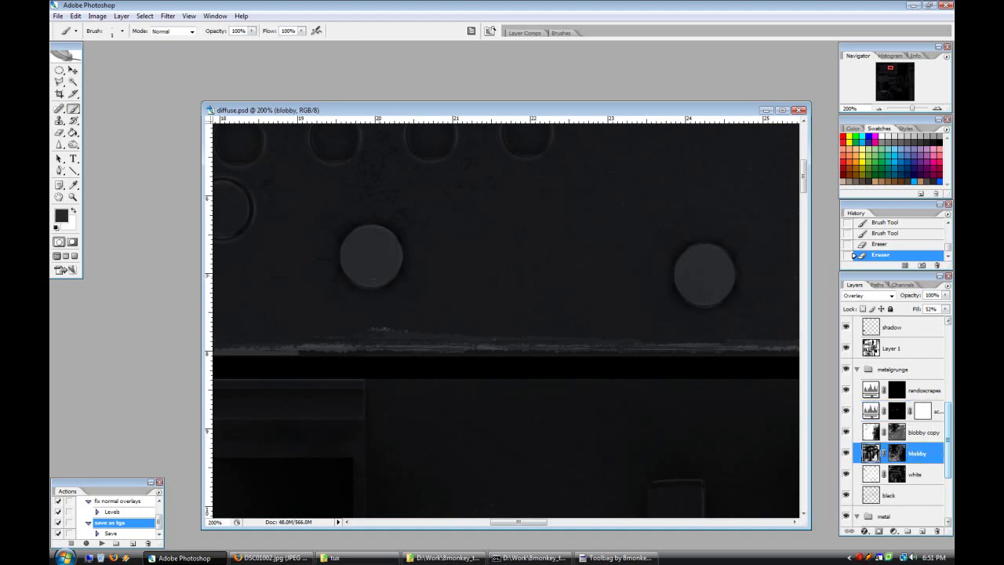
{"action": "left_click", "coordinate": [122, 31]}
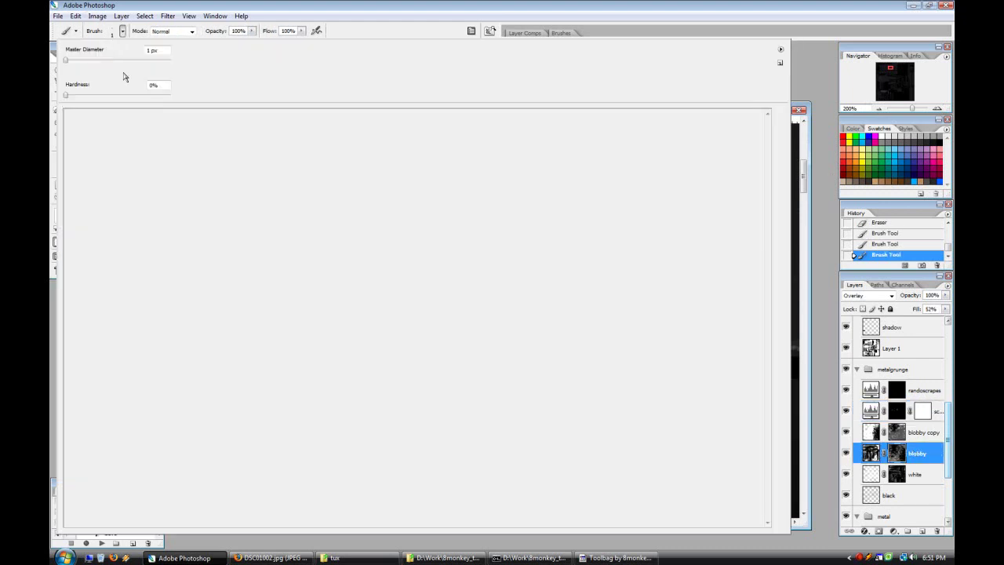
{"action": "double_click", "coordinate": [318, 252]}
Step: Try stamping splatter on the blobby layer's mask around the two large rivets and undo those strokes
{"action": "left_click", "coordinate": [384, 275]}
{"action": "left_click", "coordinate": [690, 290]}
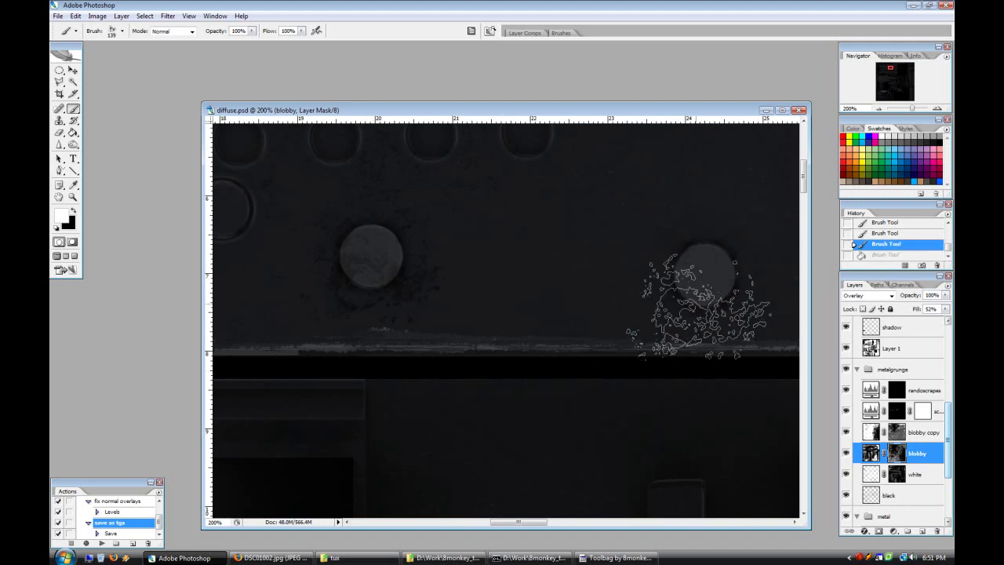
{"action": "left_click", "coordinate": [878, 108]}
{"action": "left_click", "coordinate": [891, 244]}
{"action": "left_click", "coordinate": [891, 234]}
{"action": "left_click", "coordinate": [891, 224]}
{"action": "scroll", "coordinate": [891, 225], "scroll_direction": "up", "scroll_amount": 1}
{"action": "left_click", "coordinate": [892, 225]}
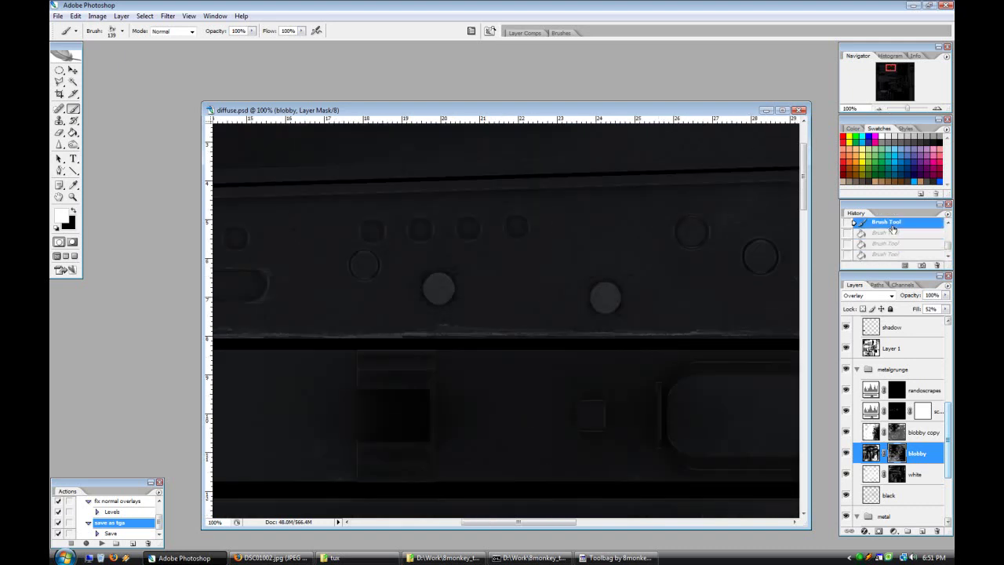
Step: Create a new layer named "blobby_rivents" and stamp black splatter over the two large rivets
{"action": "key", "text": "ctrl+shift+n"}
{"action": "type", "text": "blob"}
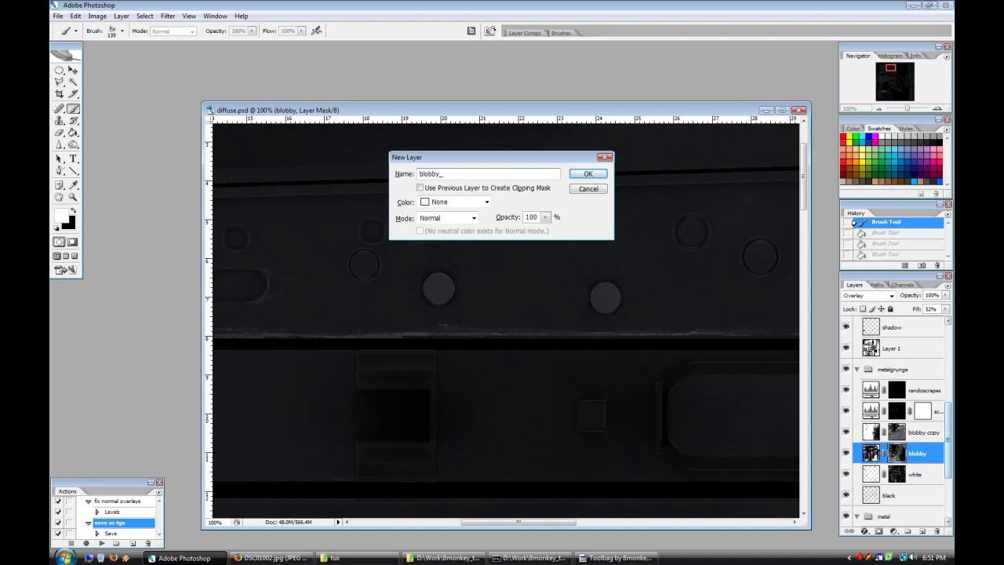
{"action": "type", "text": "by_rivents"}
{"action": "key", "text": "Return"}
{"action": "key", "text": "x"}
{"action": "left_click", "coordinate": [441, 288]}
{"action": "left_click", "coordinate": [608, 302]}
Step: Smudge the splatter around both large rivets with a 60 px Smudge tool at 60% strength
{"action": "key", "text": "r"}
{"action": "key", "text": "bracketright"}
{"action": "key", "text": "bracketright"}
{"action": "key", "text": "bracketright"}
{"action": "key", "text": "bracketright"}
{"action": "mouse_move", "coordinate": [586, 274]}
{"action": "left_mouse_down"}
{"action": "mouse_move", "coordinate": [572, 305]}
{"action": "mouse_move", "coordinate": [649, 313]}
{"action": "mouse_move", "coordinate": [617, 299]}
{"action": "left_mouse_up"}
{"action": "left_click_drag", "start_coordinate": [627, 277], "coordinate": [613, 289]}
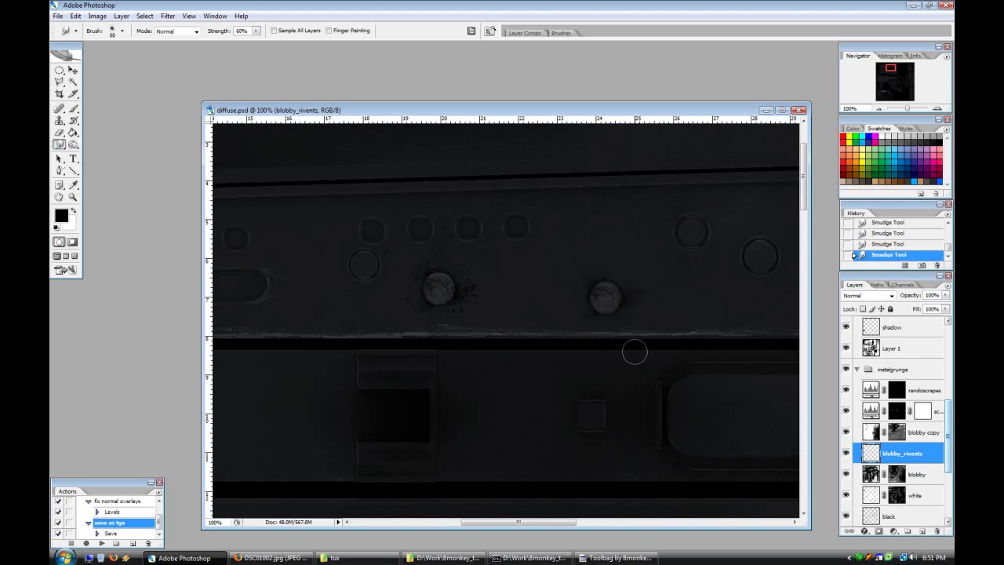
{"action": "mouse_move", "coordinate": [421, 306]}
{"action": "left_mouse_down"}
{"action": "mouse_move", "coordinate": [461, 311]}
{"action": "mouse_move", "coordinate": [475, 301]}
{"action": "mouse_move", "coordinate": [472, 282]}
{"action": "mouse_move", "coordinate": [434, 264]}
{"action": "left_mouse_up"}
Step: Set the blobby_rivents layer's fill opacity to 39% and smudge the remaining splatter at both rivets
{"action": "left_click_drag", "start_coordinate": [946, 308], "coordinate": [917, 321]}
{"action": "mouse_move", "coordinate": [592, 318]}
{"action": "left_mouse_down"}
{"action": "mouse_move", "coordinate": [605, 296]}
{"action": "mouse_move", "coordinate": [605, 305]}
{"action": "left_mouse_up"}
{"action": "left_click_drag", "start_coordinate": [440, 300], "coordinate": [440, 287]}
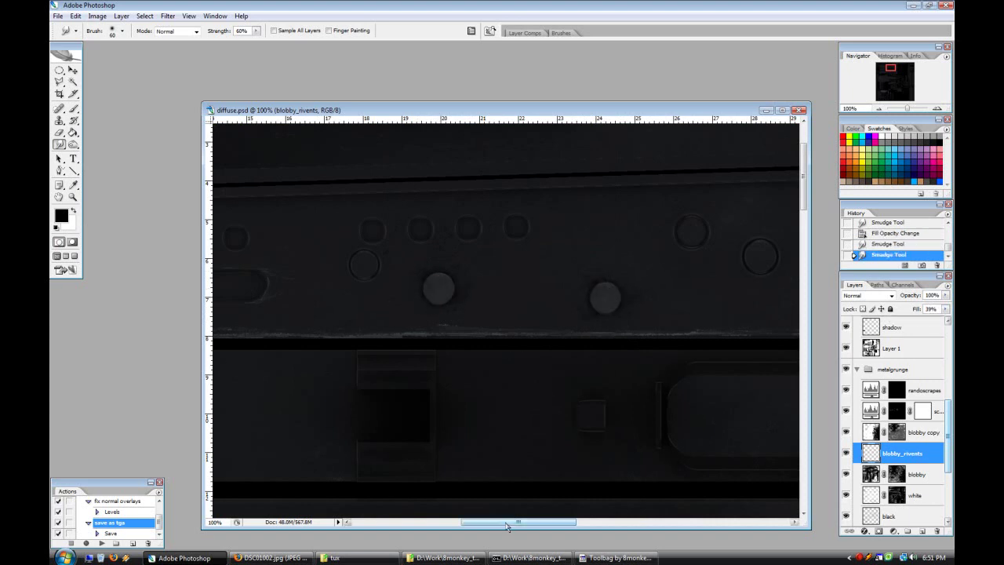
Step: Select the splatter around the first large rivet and duplicate it onto the big round pin at the receiver's rear
{"action": "left_click_drag", "start_coordinate": [488, 524], "coordinate": [521, 523]}
{"action": "key", "text": "m"}
{"action": "left_click_drag", "start_coordinate": [363, 258], "coordinate": [489, 337]}
{"action": "key", "text": "v"}
{"action": "left_click_drag", "start_coordinate": [442, 287], "coordinate": [701, 240]}
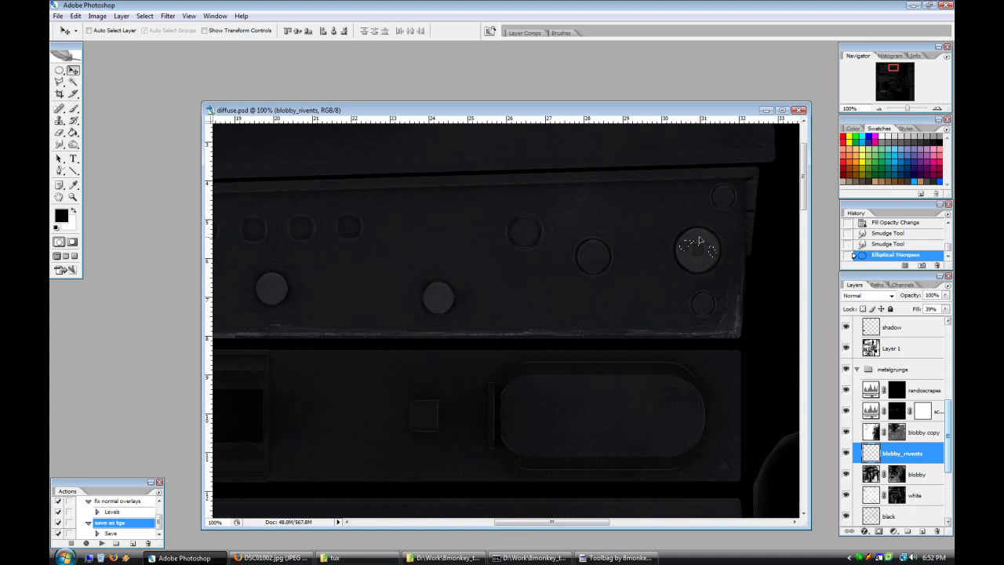
Step: Switch to Toolbag, refresh the specular map and inspect the rivet grime from another angle
{"action": "left_click", "coordinate": [616, 557]}
{"action": "key", "text": "Tab"}
{"action": "left_click", "coordinate": [247, 305]}
{"action": "key", "text": "Tab"}
{"action": "left_click_drag", "start_coordinate": [541, 494], "coordinate": [596, 480]}
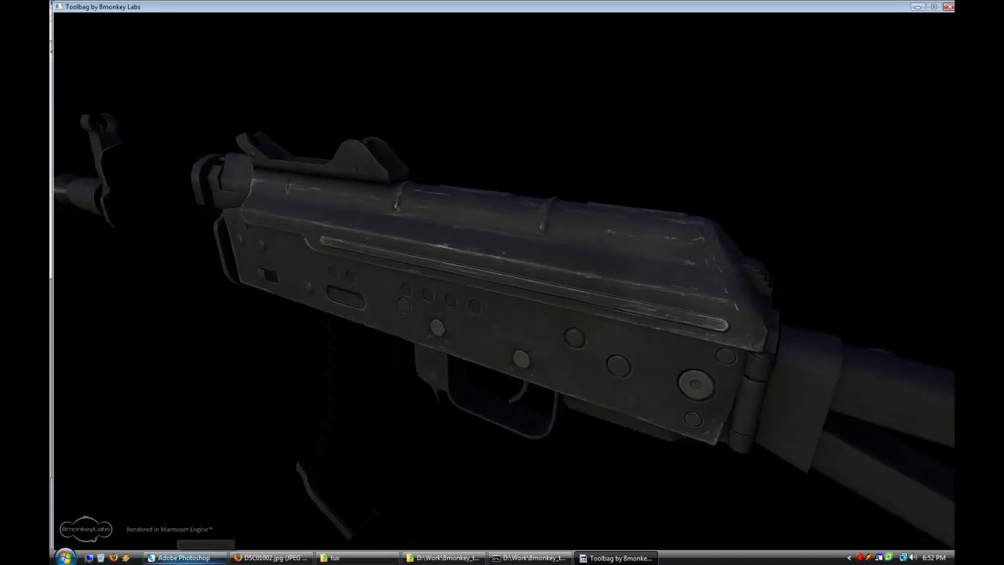
Step: Switch to Photoshop and undo the last move of the blobby_rivents layer
{"action": "left_click", "coordinate": [181, 557]}
{"action": "scroll", "coordinate": [517, 477], "scroll_direction": "down", "scroll_amount": 2}
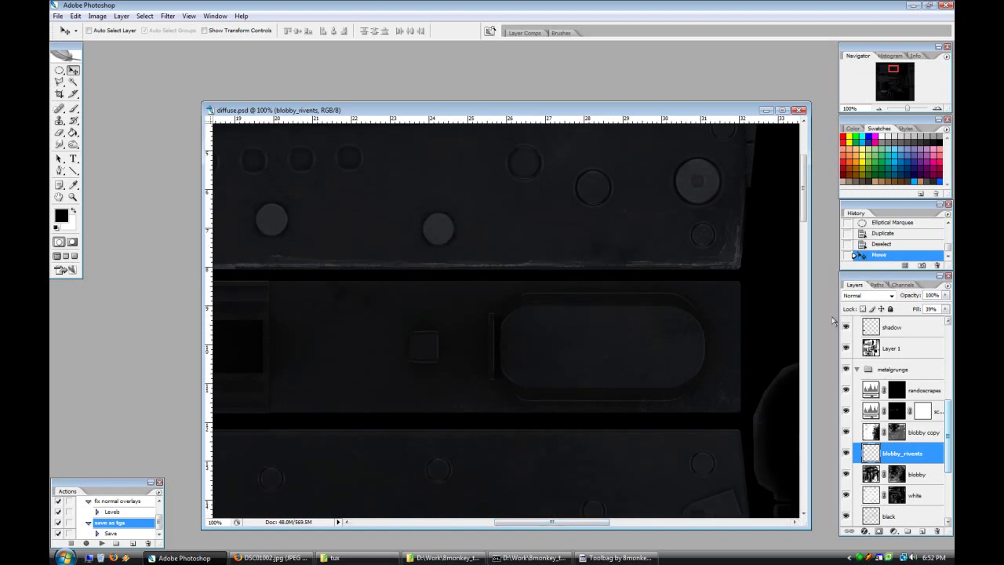
{"action": "key", "text": "ctrl+z"}
Step: Choose a scrape brush and paint white scrapes on the scrapes mask over the frontmost small rivet above the square block
{"action": "left_click_drag", "start_coordinate": [568, 528], "coordinate": [452, 502]}
{"action": "left_click", "coordinate": [912, 433]}
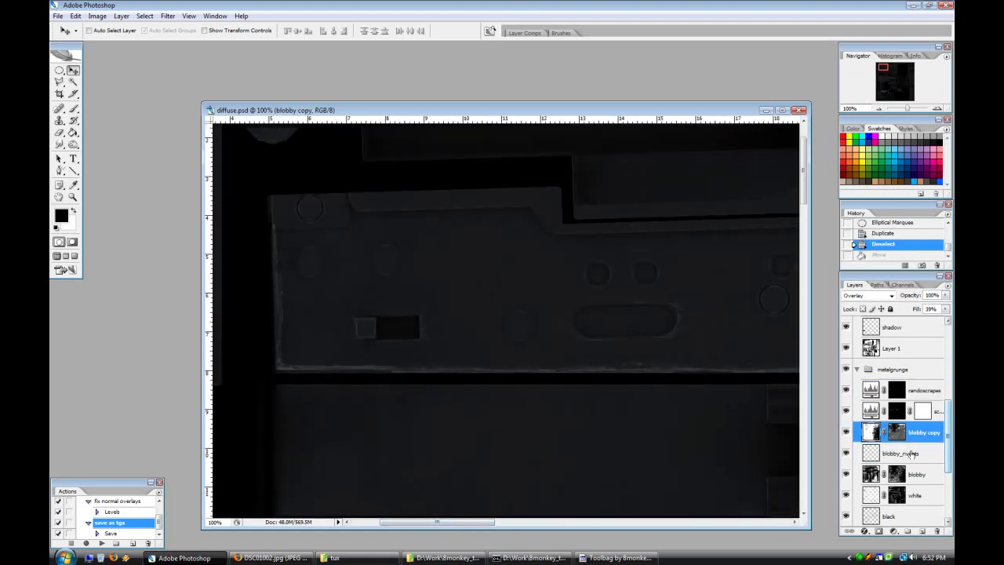
{"action": "left_click", "coordinate": [914, 412]}
{"action": "left_click", "coordinate": [73, 109]}
{"action": "left_click", "coordinate": [122, 31]}
{"action": "left_click", "coordinate": [429, 36]}
{"action": "left_click", "coordinate": [936, 108]}
{"action": "left_click", "coordinate": [936, 108]}
{"action": "left_click_drag", "start_coordinate": [437, 522], "coordinate": [415, 522]}
{"action": "left_click", "coordinate": [123, 31]}
{"action": "double_click", "coordinate": [336, 498]}
{"action": "mouse_move", "coordinate": [403, 174]}
{"action": "left_mouse_down"}
{"action": "mouse_move", "coordinate": [383, 196]}
{"action": "mouse_move", "coordinate": [382, 174]}
{"action": "mouse_move", "coordinate": [370, 193]}
{"action": "mouse_move", "coordinate": [419, 235]}
{"action": "mouse_move", "coordinate": [416, 177]}
{"action": "mouse_move", "coordinate": [363, 218]}
{"action": "left_mouse_up"}
Step: Thin the new scrapes on and around the frontmost small rivet with the Eraser
{"action": "left_click", "coordinate": [59, 132]}
{"action": "left_click_drag", "start_coordinate": [367, 198], "coordinate": [367, 223]}
{"action": "left_click_drag", "start_coordinate": [370, 202], "coordinate": [370, 221]}
{"action": "left_click_drag", "start_coordinate": [380, 178], "coordinate": [424, 164]}
{"action": "left_click_drag", "start_coordinate": [397, 216], "coordinate": [424, 237]}
Step: Pick another Eraser tip, lower its opacity to 73% and soften the small rivet's scrapes
{"action": "left_click", "coordinate": [122, 32]}
{"action": "left_click", "coordinate": [469, 497]}
{"action": "left_click_drag", "start_coordinate": [236, 32], "coordinate": [219, 33]}
{"action": "mouse_move", "coordinate": [409, 206]}
{"action": "left_mouse_down"}
{"action": "mouse_move", "coordinate": [389, 211]}
{"action": "mouse_move", "coordinate": [391, 222]}
{"action": "left_mouse_up"}
{"action": "mouse_move", "coordinate": [410, 215]}
{"action": "left_mouse_down"}
{"action": "mouse_move", "coordinate": [391, 235]}
{"action": "mouse_move", "coordinate": [401, 176]}
{"action": "left_mouse_up"}
Step: Duplicate the small rivet's scrapes onto the neighbouring rivet, rotate the copy and deselect it
{"action": "key", "text": "m"}
{"action": "mouse_move", "coordinate": [359, 135]}
{"action": "left_mouse_down"}
{"action": "mouse_move", "coordinate": [482, 244]}
{"action": "mouse_move", "coordinate": [487, 273]}
{"action": "left_mouse_up"}
{"action": "key", "text": "v"}
{"action": "mouse_move", "coordinate": [412, 212]}
{"action": "left_mouse_down"}
{"action": "mouse_move", "coordinate": [647, 209]}
{"action": "mouse_move", "coordinate": [633, 211]}
{"action": "left_mouse_up"}
{"action": "left_click", "coordinate": [75, 16]}
{"action": "mouse_move", "coordinate": [102, 197]}
{"action": "left_click", "coordinate": [270, 285]}
{"action": "key", "text": "ctrl+d"}
{"action": "double_click", "coordinate": [879, 109]}
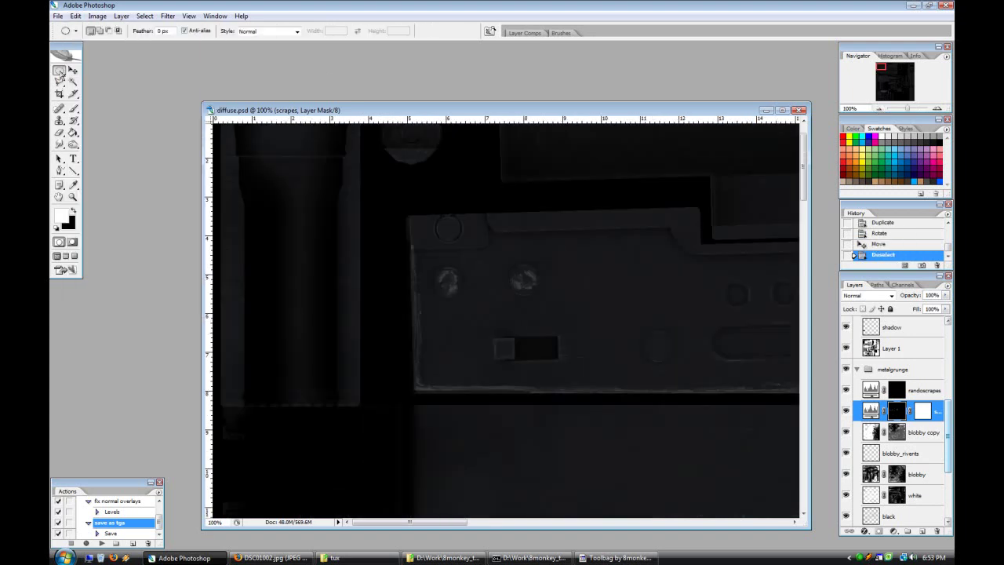
Step: Duplicate the second rivet's scrapes onto the small rivet beside the oval slot, rotate the copy about -25° and sharpen it
{"action": "left_click", "coordinate": [59, 71]}
{"action": "left_click_drag", "start_coordinate": [504, 251], "coordinate": [660, 344]}
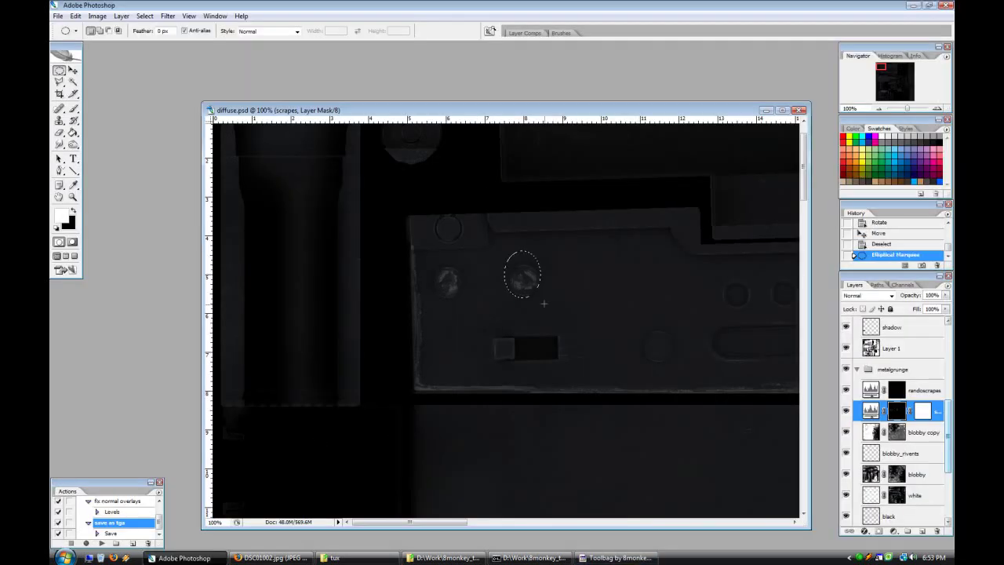
{"action": "key", "text": "v"}
{"action": "left_click", "coordinate": [75, 15]}
{"action": "left_click", "coordinate": [102, 187]}
{"action": "left_click_drag", "start_coordinate": [712, 284], "coordinate": [684, 268]}
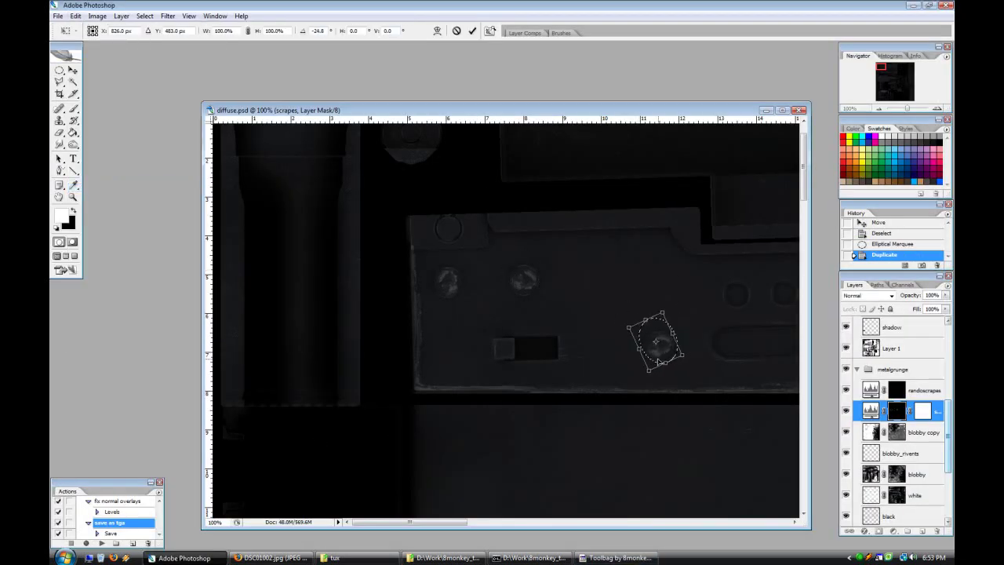
{"action": "left_click", "coordinate": [472, 31]}
{"action": "mouse_move", "coordinate": [178, 163]}
{"action": "left_click", "coordinate": [314, 164]}
{"action": "left_click", "coordinate": [167, 16]}
{"action": "left_click", "coordinate": [131, 48]}
Step: Deselect the copy, touch up the third rivet's scrapes with the Eraser and run the "save as tga" action
{"action": "key", "text": "e"}
{"action": "key", "text": "ctrl+d"}
{"action": "left_click", "coordinate": [658, 342]}
{"action": "left_click", "coordinate": [665, 341]}
{"action": "left_click", "coordinate": [101, 544]}
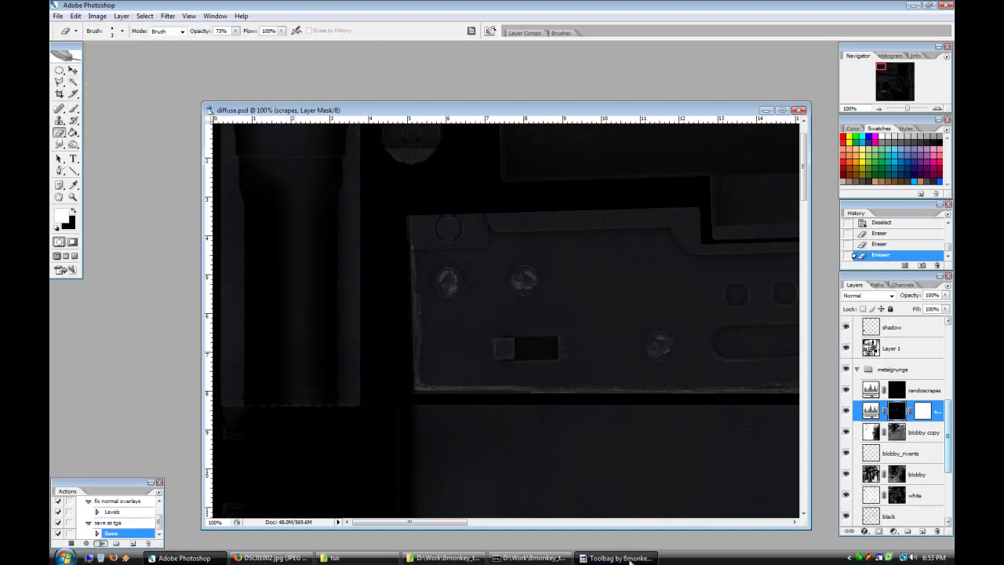
Step: Switch to Toolbag and examine the scraped small rivets at the front of the receiver
{"action": "left_click", "coordinate": [619, 557]}
{"action": "mouse_move", "coordinate": [468, 462]}
{"action": "left_mouse_down"}
{"action": "mouse_move", "coordinate": [507, 425]}
{"action": "mouse_move", "coordinate": [495, 389]}
{"action": "mouse_move", "coordinate": [441, 395]}
{"action": "mouse_move", "coordinate": [407, 421]}
{"action": "mouse_move", "coordinate": [411, 320]}
{"action": "mouse_move", "coordinate": [350, 340]}
{"action": "mouse_move", "coordinate": [280, 332]}
{"action": "mouse_move", "coordinate": [525, 350]}
{"action": "mouse_move", "coordinate": [420, 353]}
{"action": "mouse_move", "coordinate": [477, 354]}
{"action": "mouse_move", "coordinate": [599, 493]}
{"action": "mouse_move", "coordinate": [890, 493]}
{"action": "left_mouse_up"}
{"action": "left_click_drag", "start_coordinate": [448, 439], "coordinate": [596, 487]}
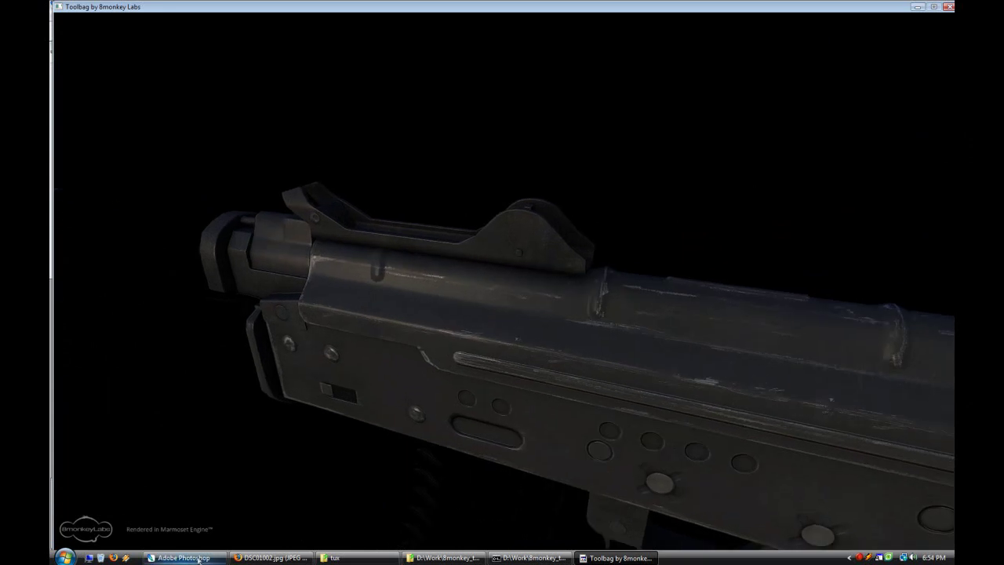
Step: In Photoshop, duplicate the vertical scrape strip of the top cover's ridge onto the small notch farther forward, and check Toolbag
{"action": "left_click", "coordinate": [184, 558]}
{"action": "left_click", "coordinate": [879, 109]}
{"action": "left_click", "coordinate": [878, 109]}
{"action": "left_click_drag", "start_coordinate": [803, 239], "coordinate": [805, 330]}
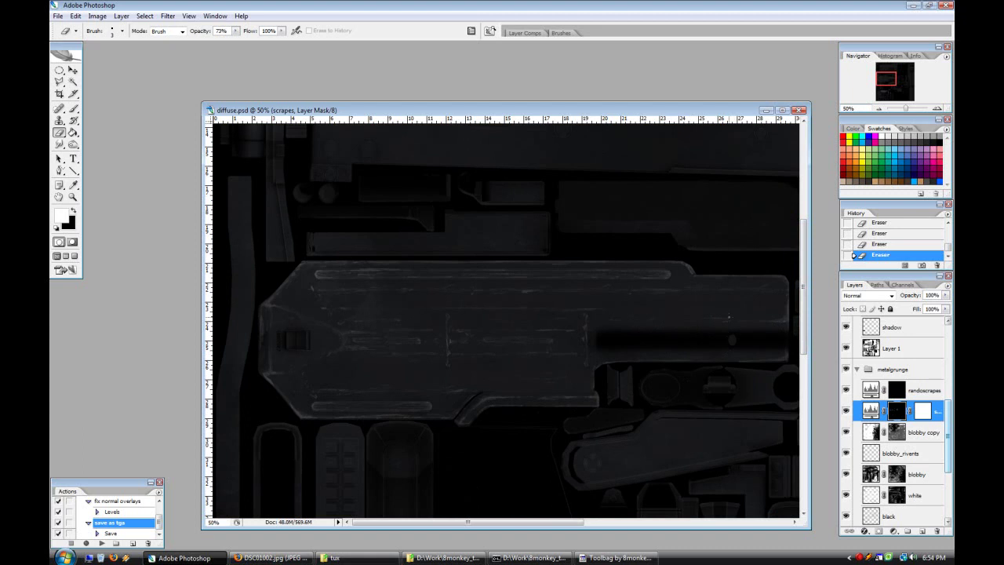
{"action": "left_click_drag", "start_coordinate": [59, 70], "coordinate": [102, 67]}
{"action": "left_click_drag", "start_coordinate": [582, 313], "coordinate": [590, 372]}
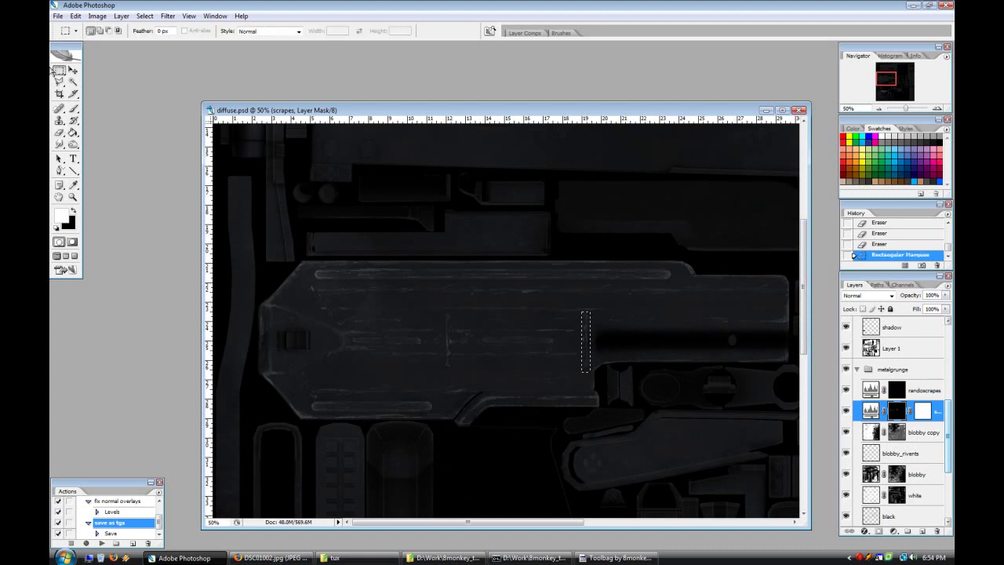
{"action": "key", "text": "v"}
{"action": "left_click_drag", "start_coordinate": [731, 350], "coordinate": [739, 350]}
{"action": "key", "text": "ctrl+d"}
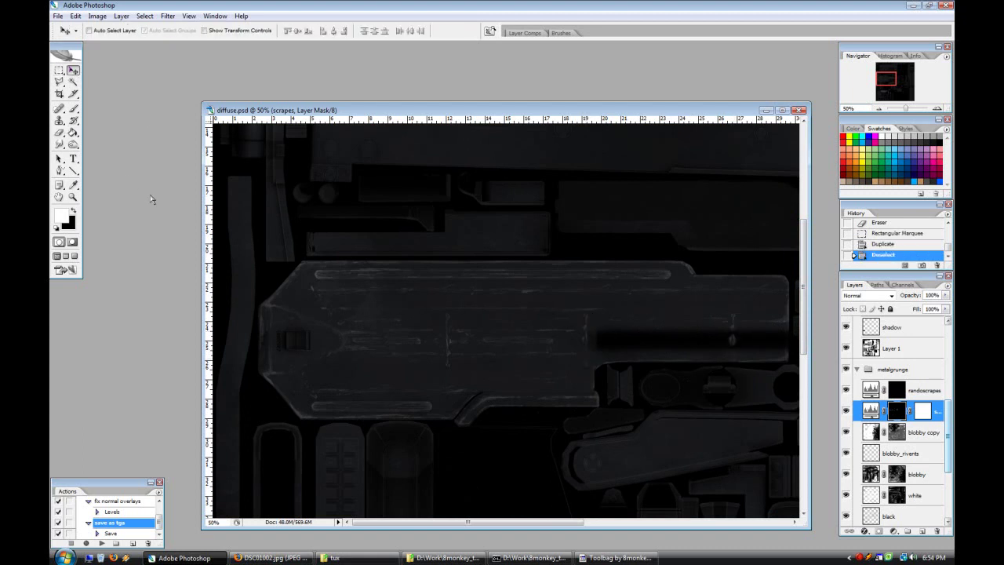
{"action": "left_click", "coordinate": [615, 557]}
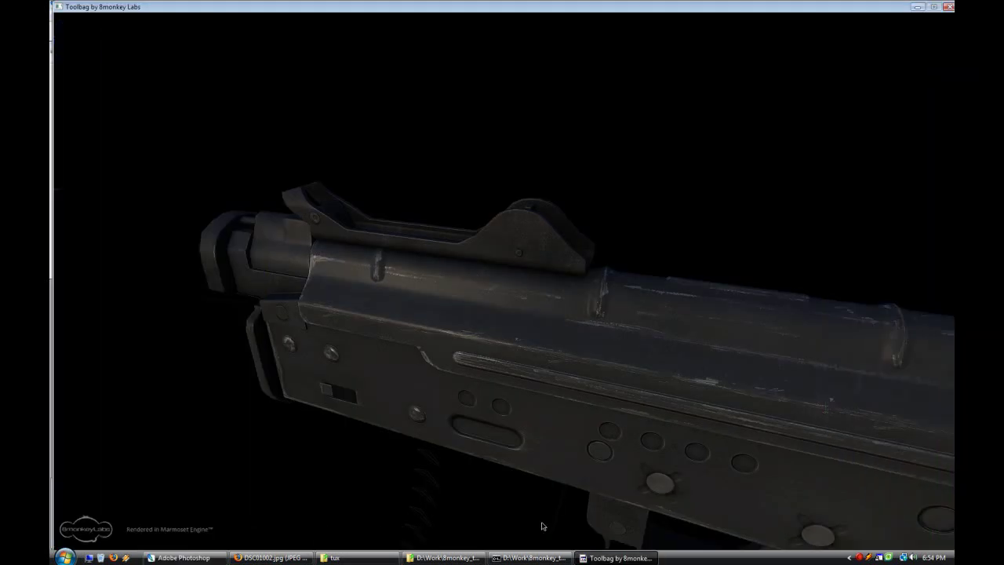
Step: Return to Photoshop, restore the selection of the copied scrape strip, rotate it, flip it horizontally and deselect
{"action": "left_click", "coordinate": [184, 557]}
{"action": "left_click", "coordinate": [884, 244]}
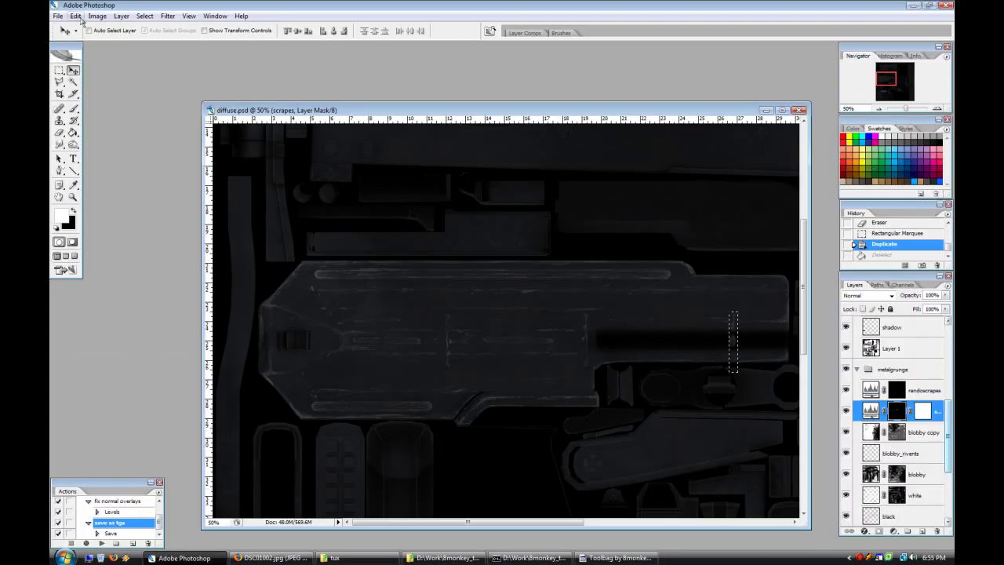
{"action": "left_click", "coordinate": [75, 16]}
{"action": "mouse_move", "coordinate": [93, 197]}
{"action": "left_click", "coordinate": [245, 276]}
{"action": "left_click", "coordinate": [76, 16]}
{"action": "left_click", "coordinate": [265, 308]}
{"action": "key", "text": "ctrl+d"}
Step: Run the "save as tga" action and switch to Toolbag to refresh the diffuse map
{"action": "left_click", "coordinate": [58, 16]}
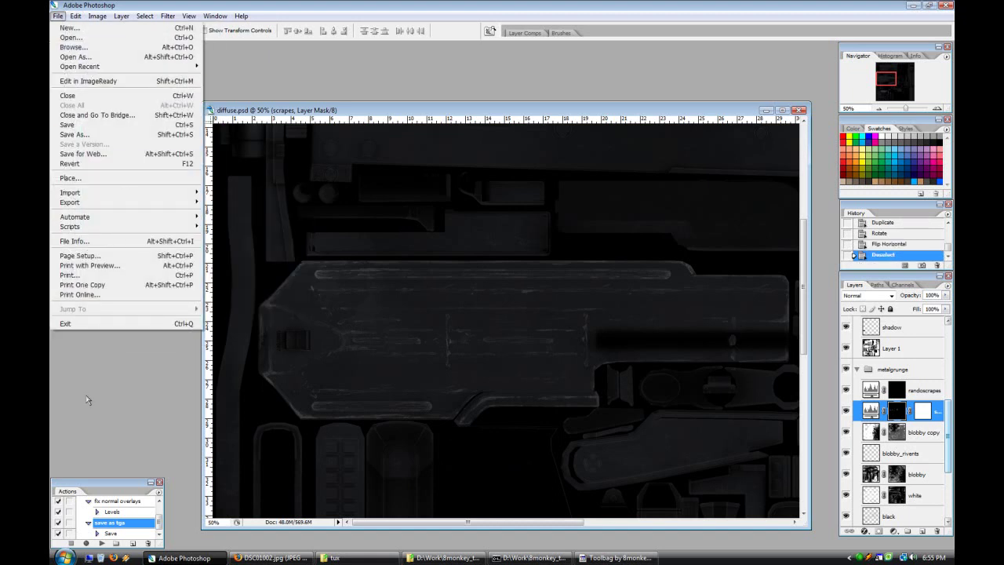
{"action": "left_click", "coordinate": [101, 542]}
{"action": "left_click", "coordinate": [581, 559]}
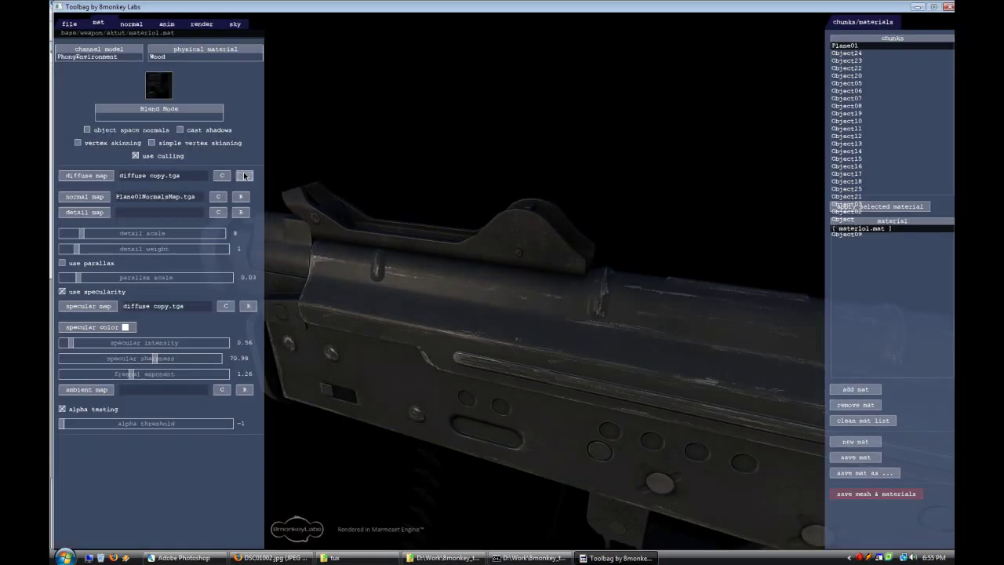
Step: In Photoshop, select the original ridge scrape strip, nudge it slightly right and run the "save as tga" action
{"action": "key", "text": "alt+Tab"}
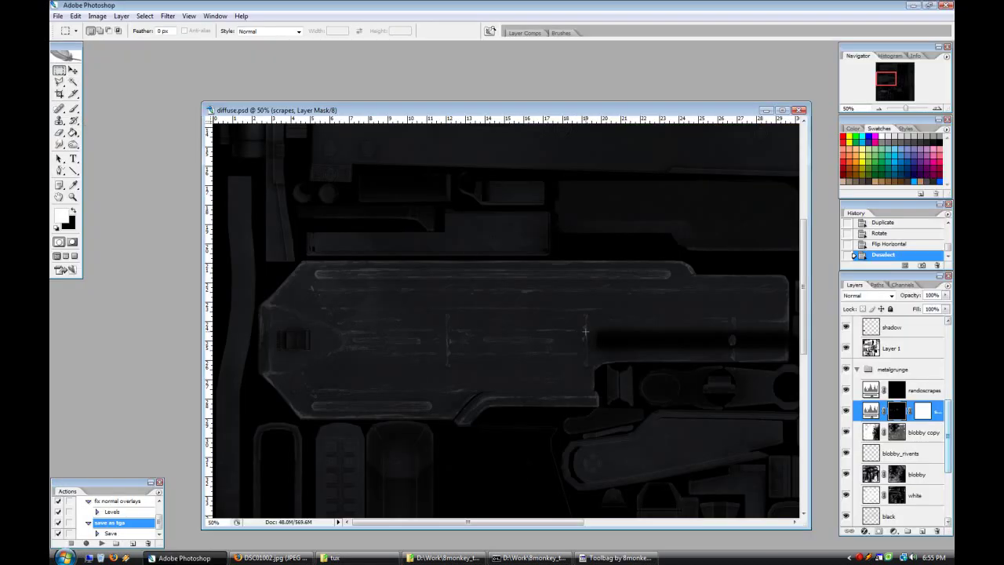
{"action": "left_click_drag", "start_coordinate": [592, 350], "coordinate": [592, 368]}
{"action": "key", "text": "alt+Tab"}
{"action": "key", "text": "alt+Tab"}
{"action": "left_click", "coordinate": [73, 71]}
{"action": "key", "text": "Right"}
{"action": "key", "text": "Right"}
{"action": "key", "text": "Right"}
{"action": "left_click", "coordinate": [101, 543]}
Step: Switch to Toolbag and refresh the diffuse map to check the shifted ridge scrapes
{"action": "left_click", "coordinate": [615, 558]}
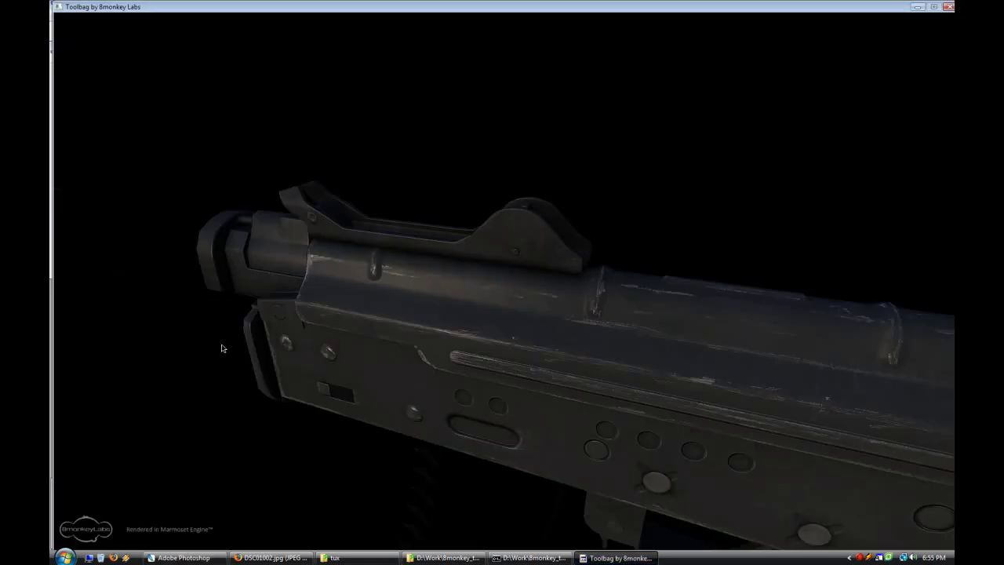
{"action": "key", "text": "Escape"}
{"action": "left_click", "coordinate": [245, 178]}
Step: Nudge the ridge scrape strip further right in Photoshop and save the texture as TGA again
{"action": "key", "text": "alt+Tab"}
{"action": "key", "text": "Right"}
{"action": "left_click", "coordinate": [100, 542]}
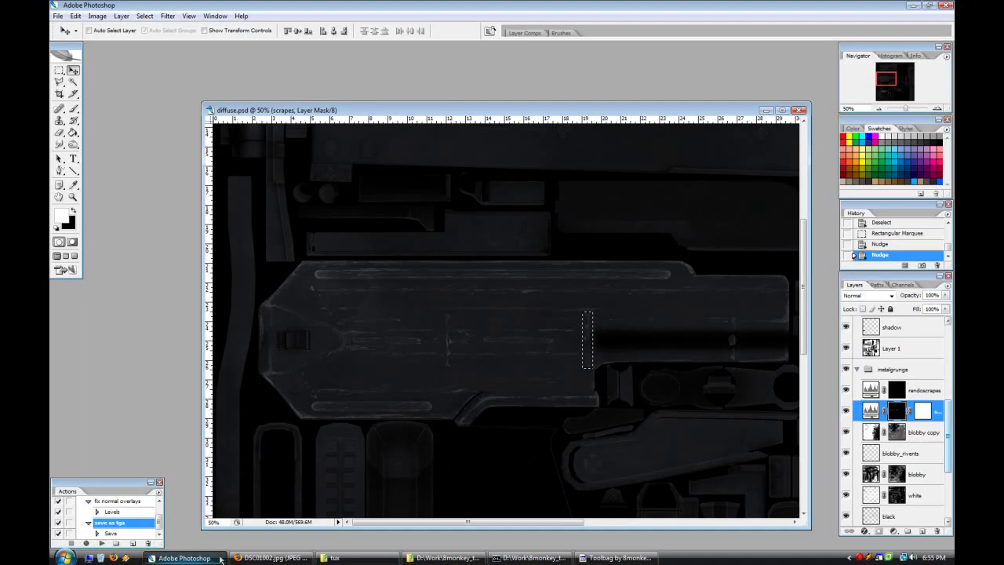
Step: Switch to Toolbag, refresh the specular map and view the whole gun from different angles
{"action": "key", "text": "alt+Tab"}
{"action": "left_click", "coordinate": [249, 307]}
{"action": "key", "text": "Escape"}
{"action": "left_click_drag", "start_coordinate": [330, 322], "coordinate": [560, 325]}
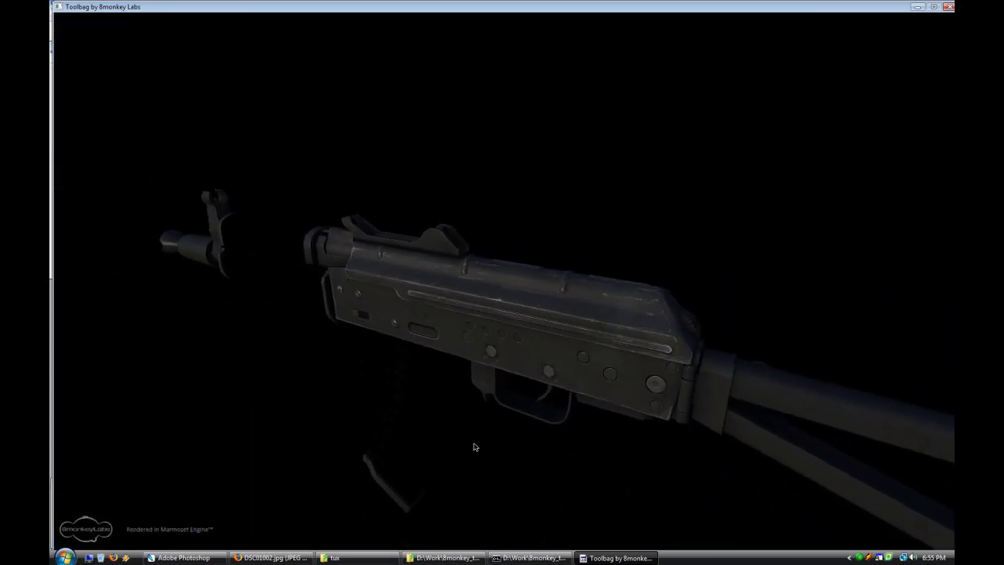
{"action": "left_click_drag", "start_coordinate": [420, 422], "coordinate": [586, 441]}
Step: In Photoshop, paint white scrapes on the scrapes mask around the rims of the big round pin and two large rivets
{"action": "left_click", "coordinate": [185, 557]}
{"action": "scroll", "coordinate": [609, 476], "scroll_direction": "up", "scroll_amount": 10}
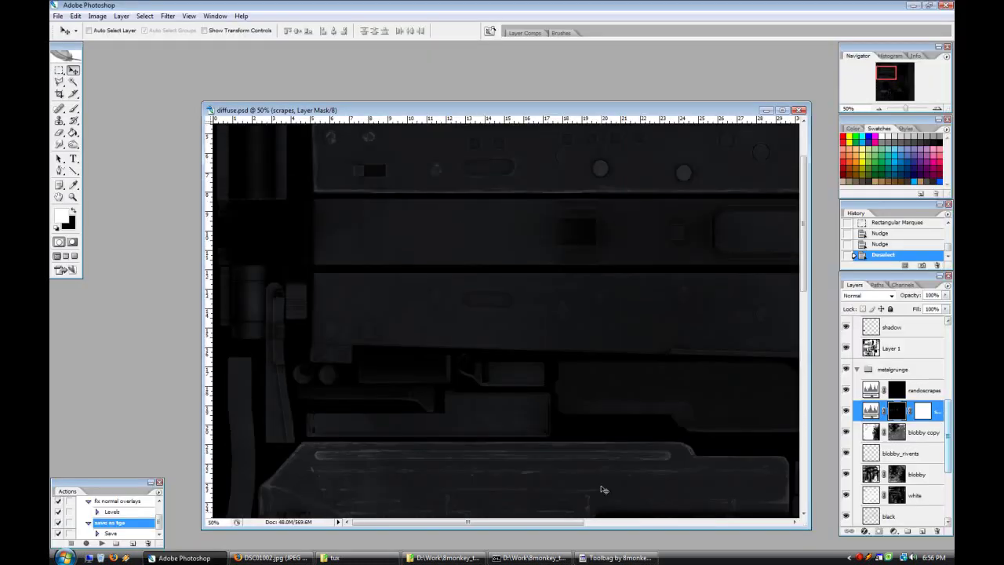
{"action": "left_click_drag", "start_coordinate": [494, 524], "coordinate": [591, 522]}
{"action": "scroll", "coordinate": [575, 512], "scroll_direction": "up", "scroll_amount": 3}
{"action": "scroll", "coordinate": [547, 502], "scroll_direction": "up", "scroll_amount": 3}
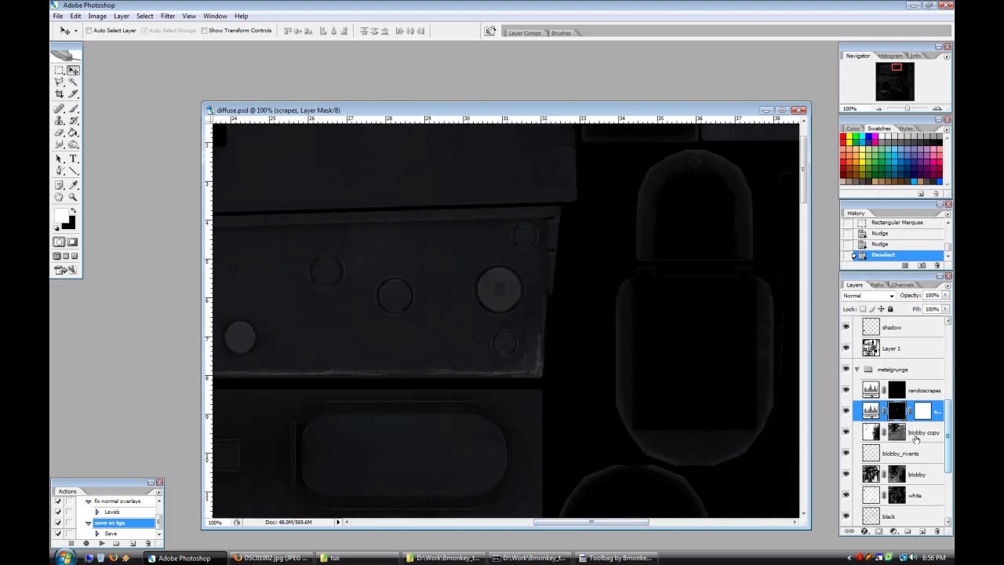
{"action": "left_click", "coordinate": [74, 109]}
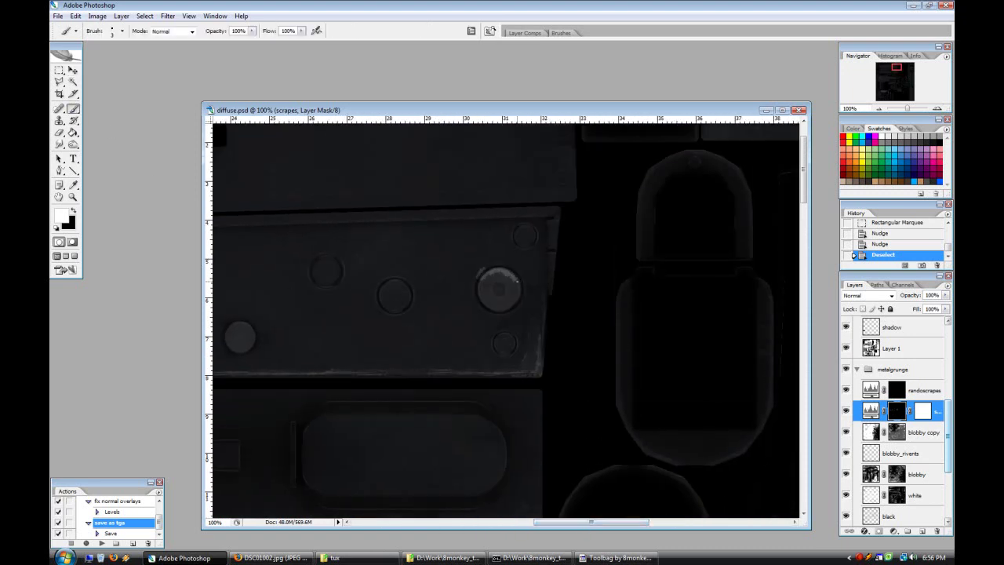
{"action": "left_click_drag", "start_coordinate": [480, 294], "coordinate": [483, 304]}
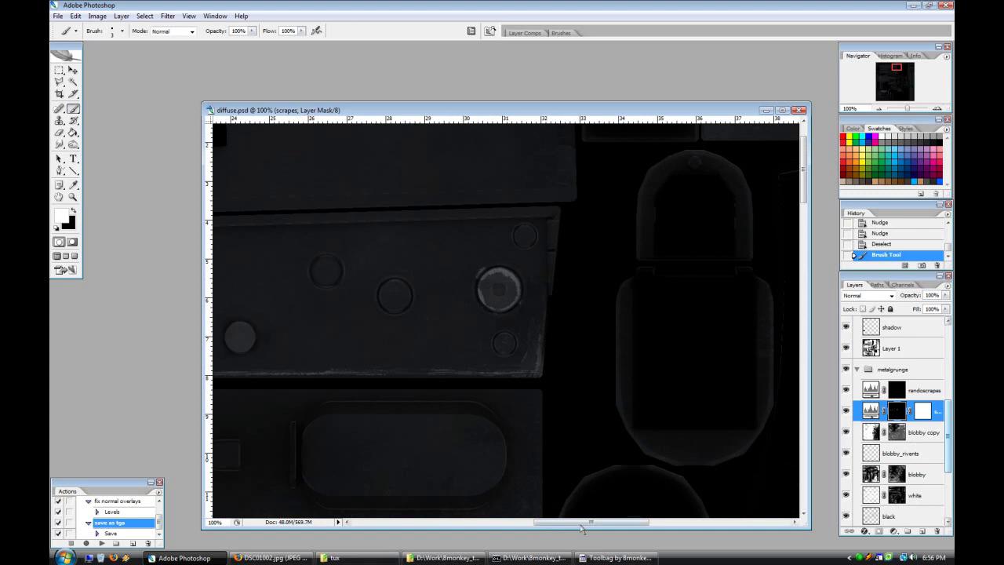
{"action": "left_click_drag", "start_coordinate": [581, 522], "coordinate": [531, 522]}
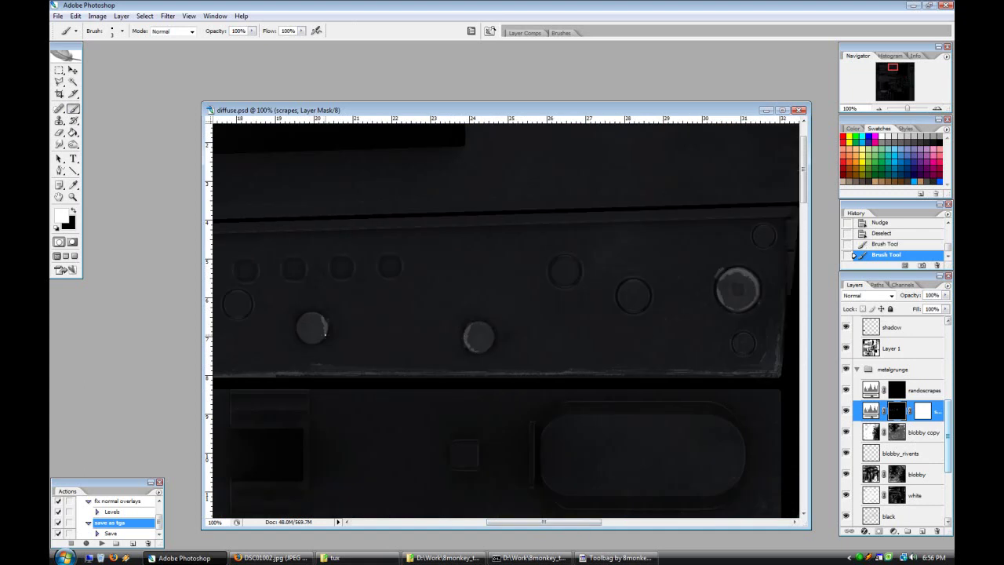
{"action": "left_click", "coordinate": [59, 133]}
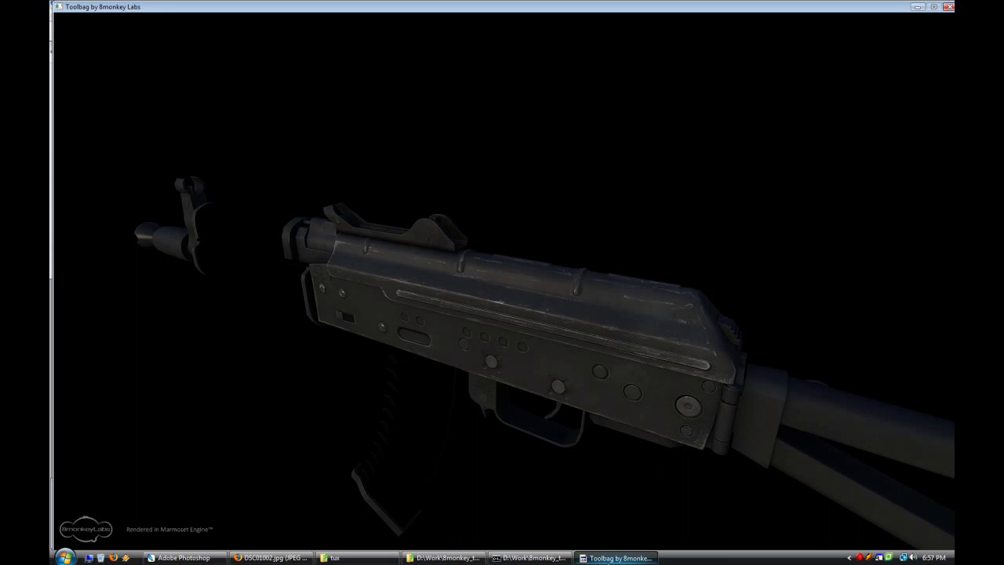
Step: Refresh the diffuse map in Toolbag to check the scrapes around the pin and rivet rims
{"action": "key", "text": "Tab"}
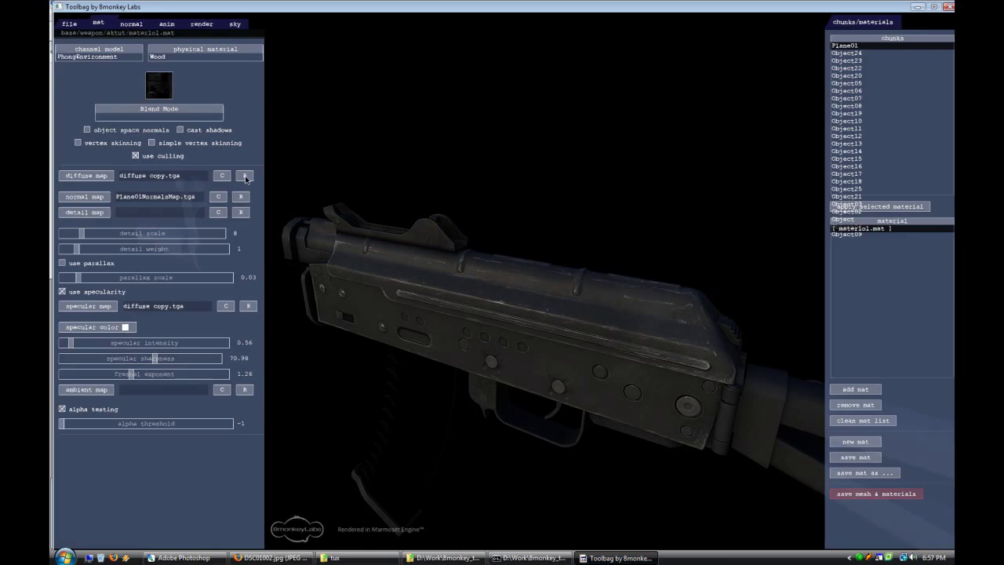
{"action": "key", "text": "Tab"}
Step: Switch to Photoshop, select the detailmask layer and set its fill to 5%
{"action": "left_click", "coordinate": [184, 558]}
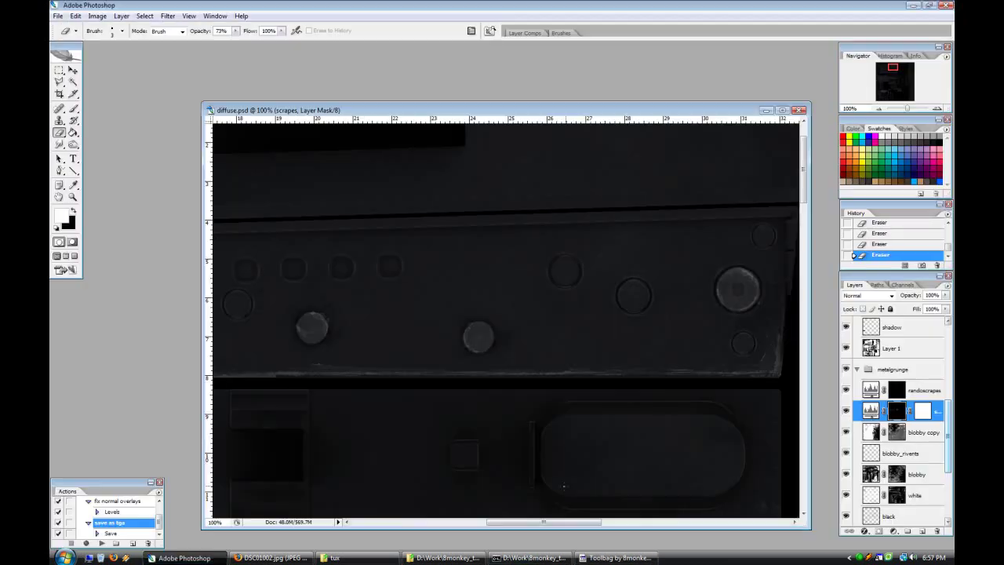
{"action": "scroll", "coordinate": [917, 471], "scroll_direction": "up", "scroll_amount": 5}
{"action": "left_click", "coordinate": [917, 453]}
{"action": "left_click", "coordinate": [933, 308]}
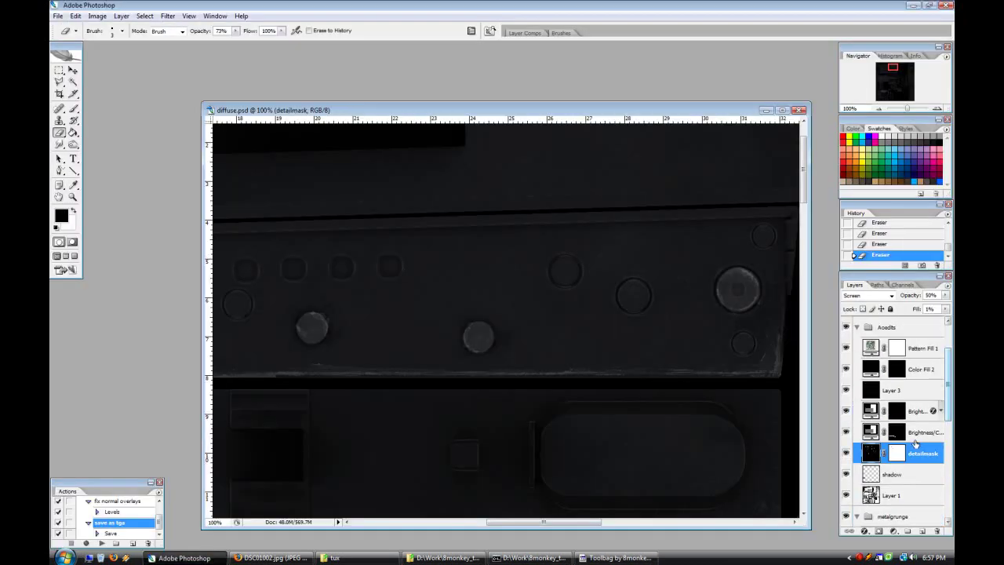
{"action": "left_click", "coordinate": [896, 455], "text": "ctrl"}
{"action": "left_click", "coordinate": [872, 455], "text": "ctrl"}
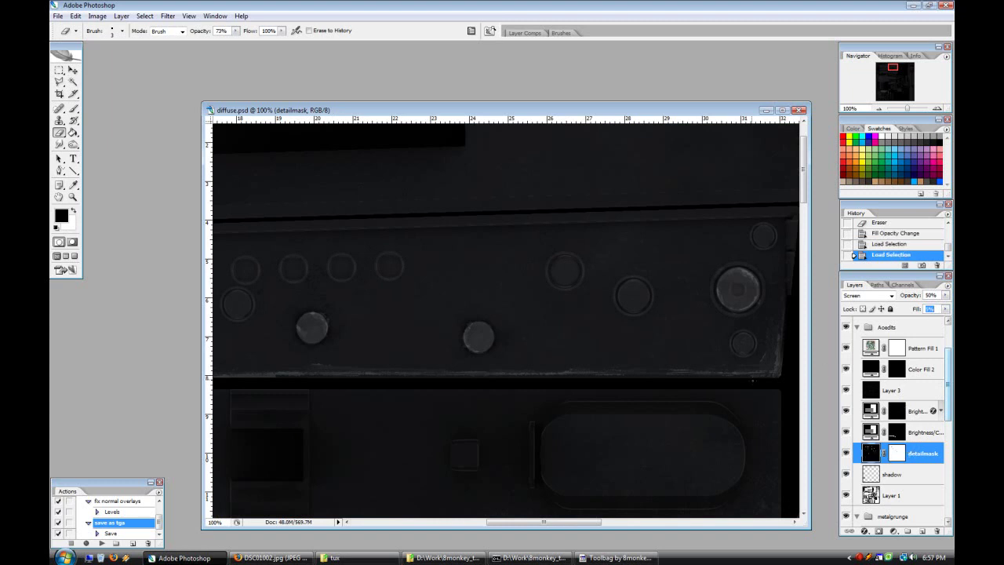
{"action": "left_click", "coordinate": [144, 16]}
{"action": "left_click", "coordinate": [200, 193]}
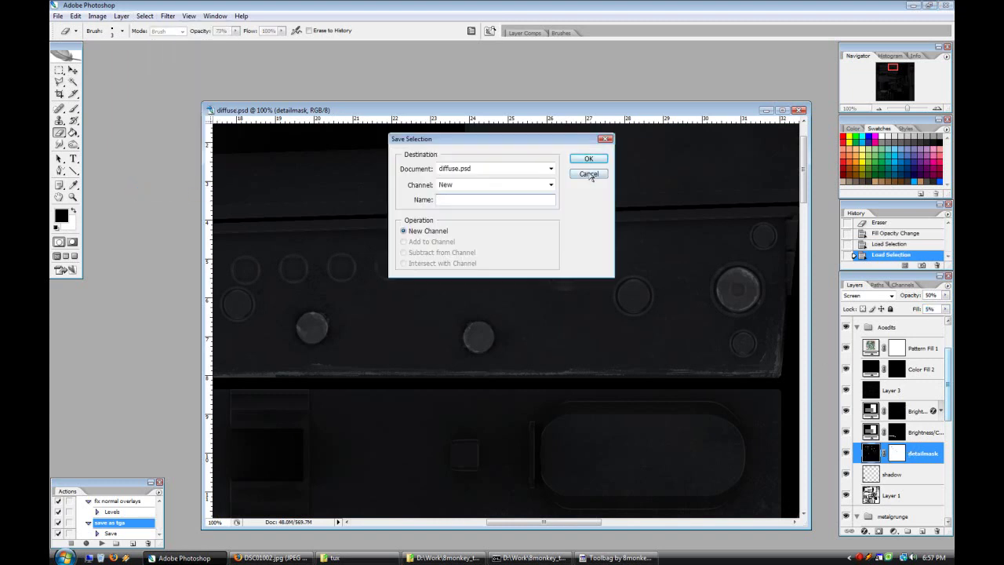
{"action": "left_click", "coordinate": [590, 172]}
{"action": "left_click", "coordinate": [902, 244]}
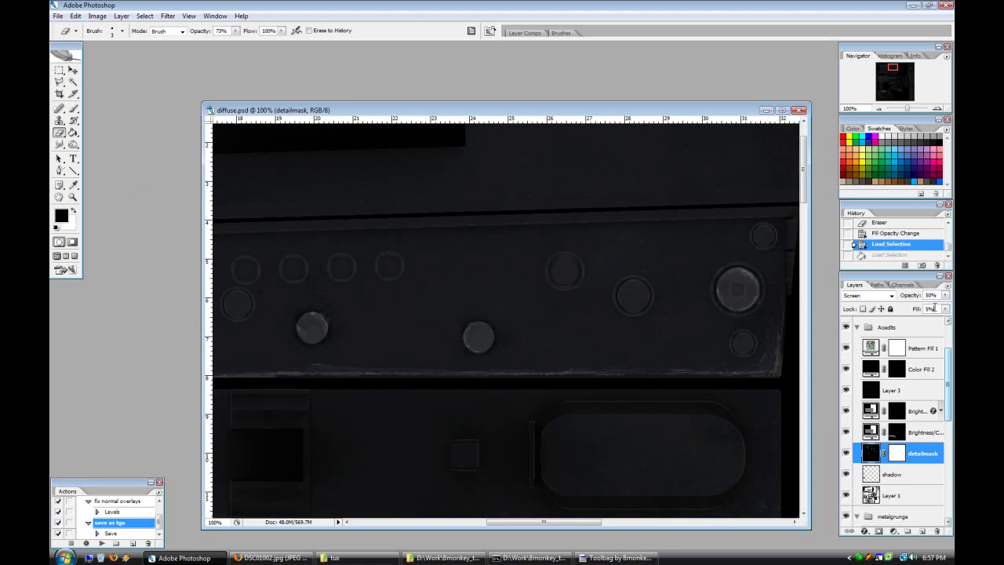
Step: Set the detailmask layer's fill to 4% and check the updated texture in Toolbag
{"action": "key", "text": "Return"}
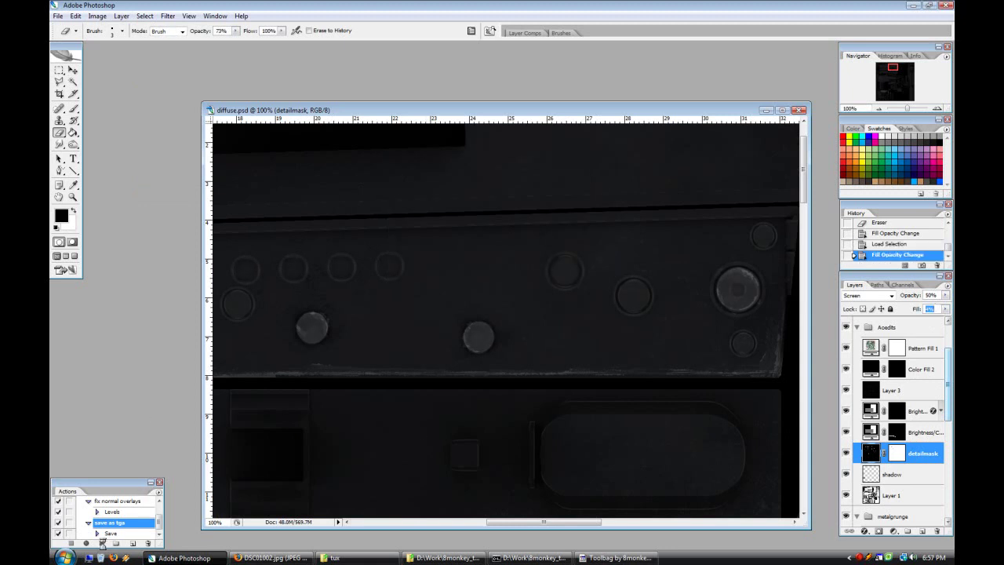
{"action": "left_click", "coordinate": [615, 557]}
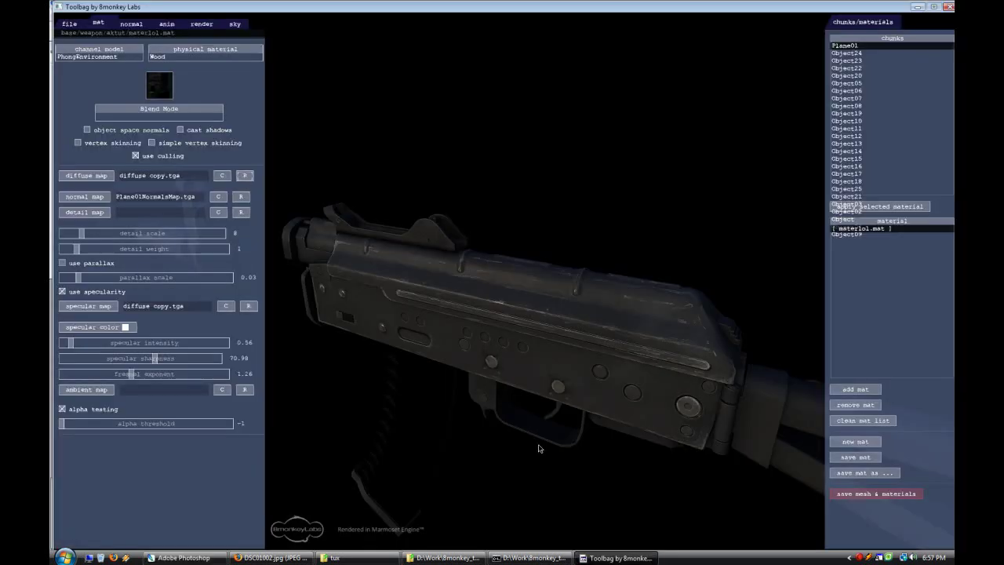
Step: Return to Photoshop and clear the current selection with the texture in overview
{"action": "key", "text": "alt+Tab"}
{"action": "left_click", "coordinate": [878, 108]}
{"action": "left_click", "coordinate": [878, 108]}
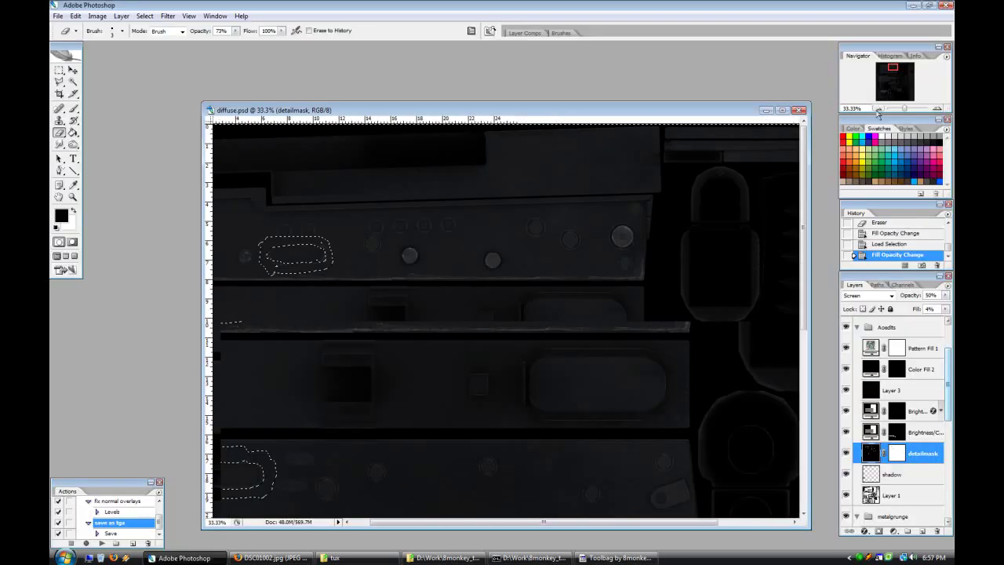
{"action": "left_click", "coordinate": [878, 108]}
{"action": "key", "text": "ctrl+d"}
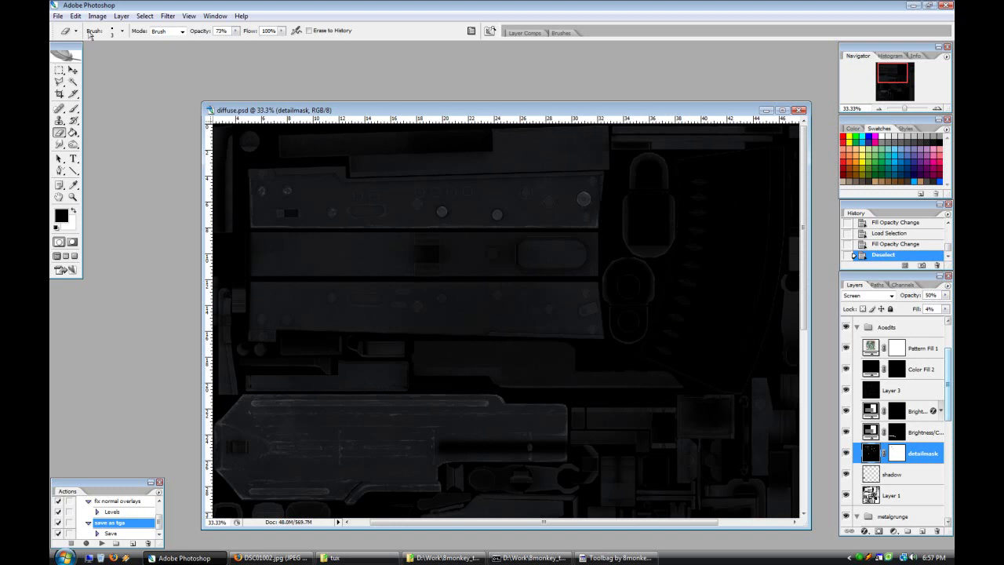
Step: Save the detail shapes as the select_details channel, load them as a selection and return to the RGB view of the layers
{"action": "left_click", "coordinate": [57, 17]}
{"action": "left_click", "coordinate": [64, 29]}
{"action": "key", "text": "Return"}
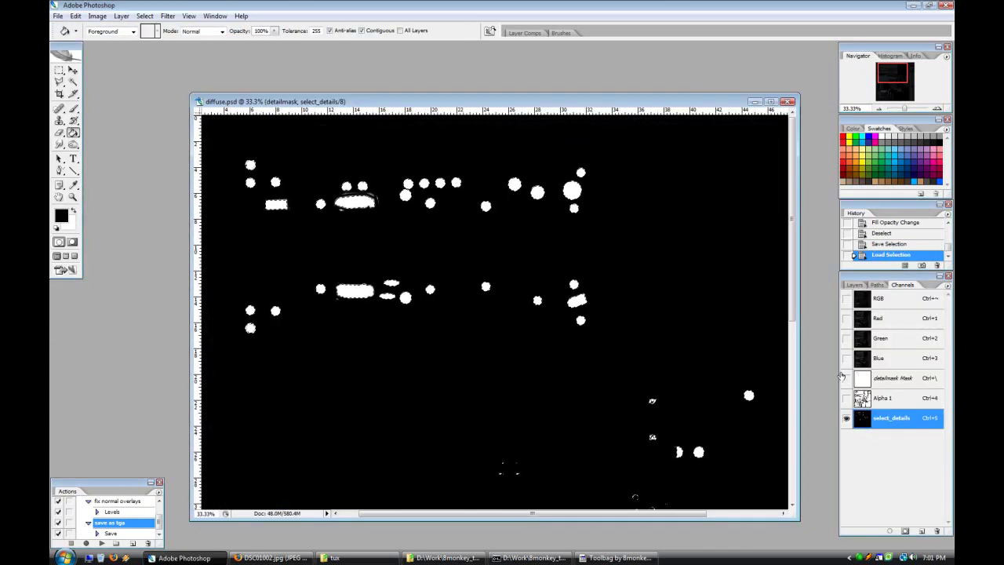
{"action": "left_click", "coordinate": [878, 298]}
{"action": "left_click", "coordinate": [855, 284]}
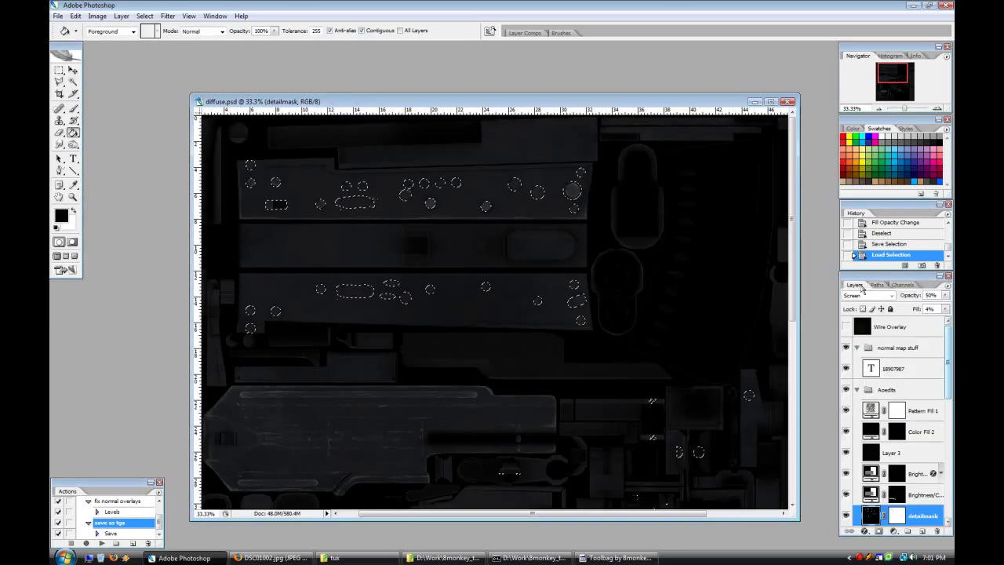
Step: Contract the selection around the rivets and slots
{"action": "left_click", "coordinate": [144, 16]}
{"action": "mouse_move", "coordinate": [180, 129]}
{"action": "left_click", "coordinate": [264, 160]}
{"action": "left_click", "coordinate": [544, 188]}
Step: Invert the selection, fill the area outside the details with black on the detailmask layer mask and deselect
{"action": "left_click", "coordinate": [937, 109]}
{"action": "left_click", "coordinate": [937, 109]}
{"action": "left_click", "coordinate": [937, 109]}
{"action": "left_click", "coordinate": [896, 515]}
{"action": "key", "text": "ctrl+shift+i"}
{"action": "left_click", "coordinate": [445, 394]}
{"action": "key", "text": "ctrl+d"}
{"action": "key", "text": "ctrl+z"}
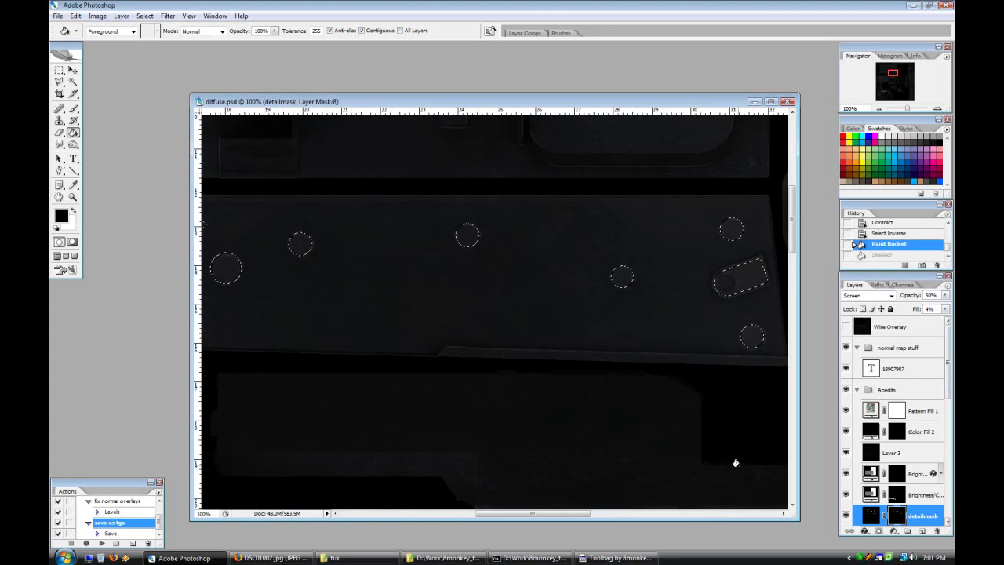
{"action": "scroll", "coordinate": [854, 504], "scroll_direction": "down", "scroll_amount": 1}
{"action": "left_click", "coordinate": [378, 277]}
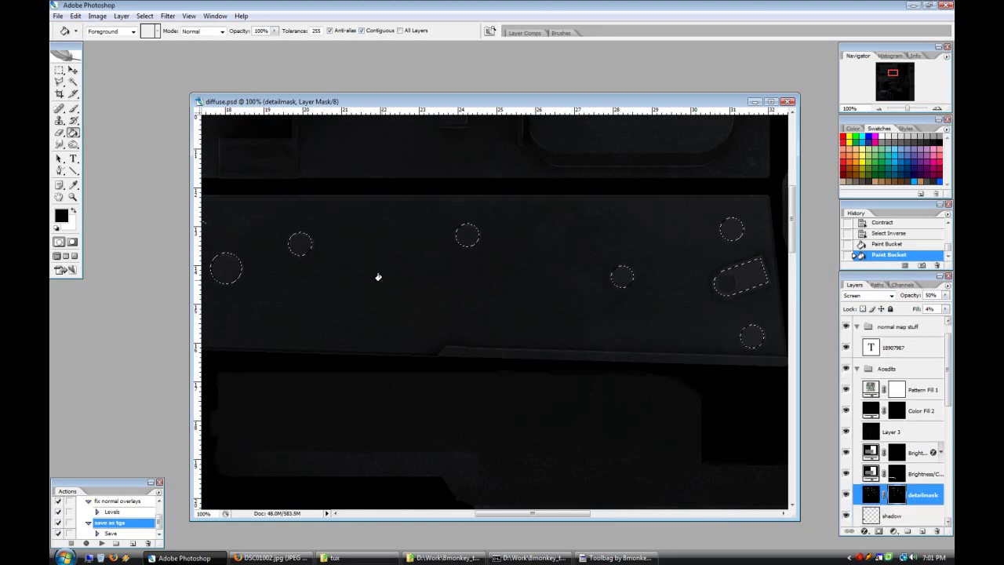
{"action": "key", "text": "ctrl+d"}
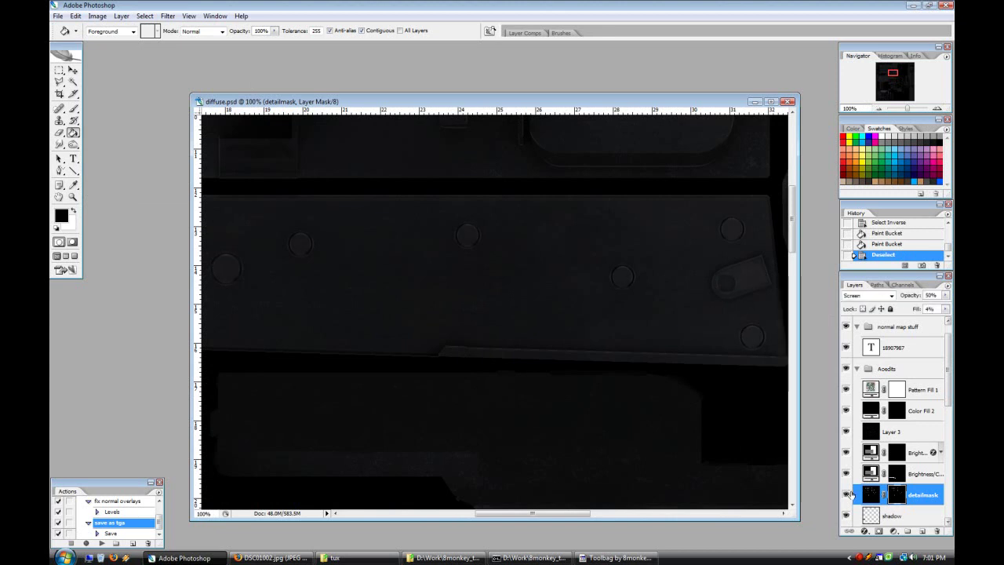
Step: Save the texture as TGA with the detailmask layer's fill at 5% and inspect the receiver in Toolbag
{"action": "left_click", "coordinate": [102, 542]}
{"action": "key", "text": "Return"}
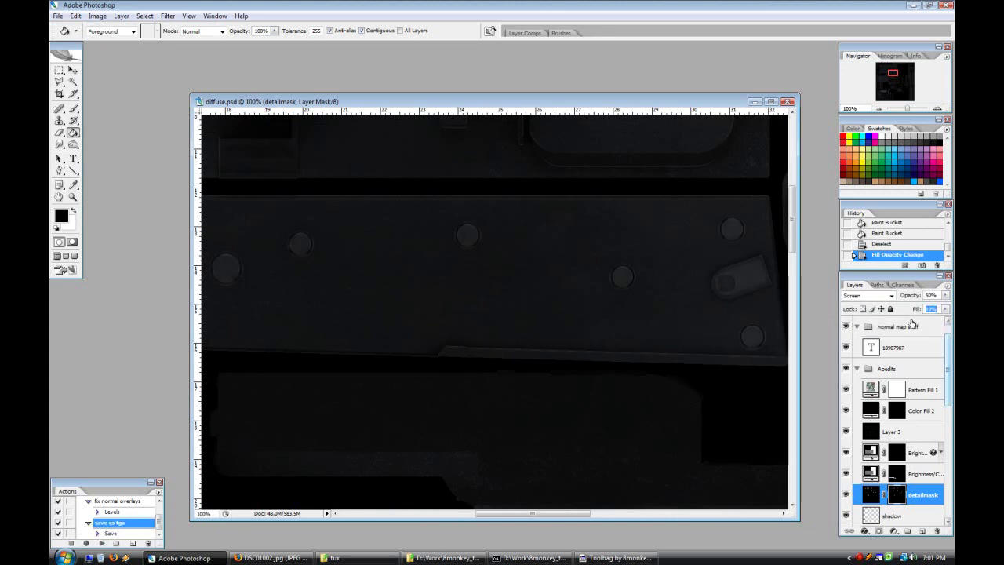
{"action": "left_click", "coordinate": [616, 557]}
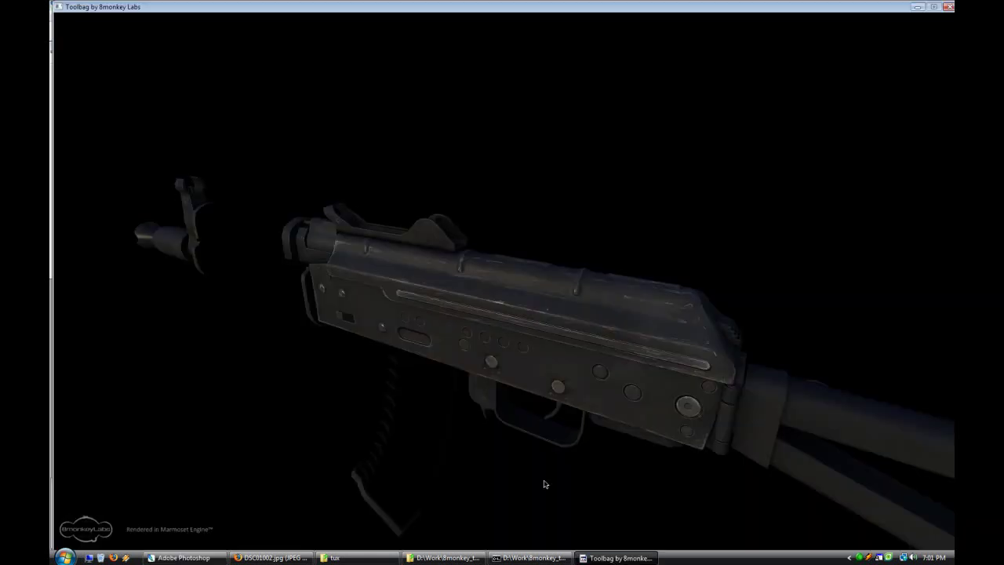
{"action": "left_click_drag", "start_coordinate": [527, 365], "coordinate": [542, 466]}
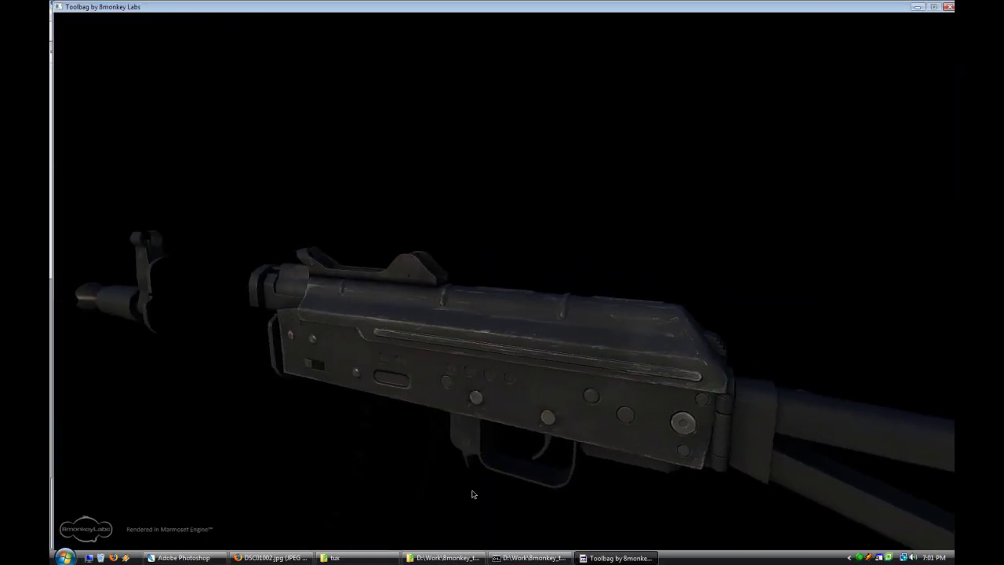
Step: In Photoshop, select the long slot on the lower side panel, fill it black on the detailmask mask and deselect
{"action": "key", "text": "alt+Tab"}
{"action": "left_click", "coordinate": [880, 109]}
{"action": "left_click", "coordinate": [880, 109]}
{"action": "scroll", "coordinate": [488, 498], "scroll_direction": "up", "scroll_amount": 4}
{"action": "left_click_drag", "start_coordinate": [470, 514], "coordinate": [432, 515]}
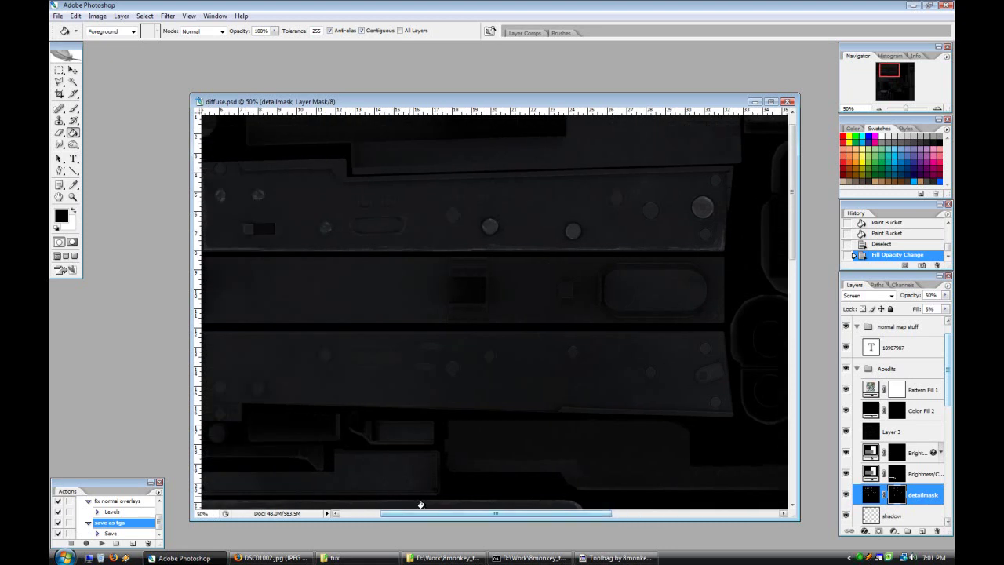
{"action": "key", "text": "m"}
{"action": "left_click_drag", "start_coordinate": [409, 380], "coordinate": [407, 375]}
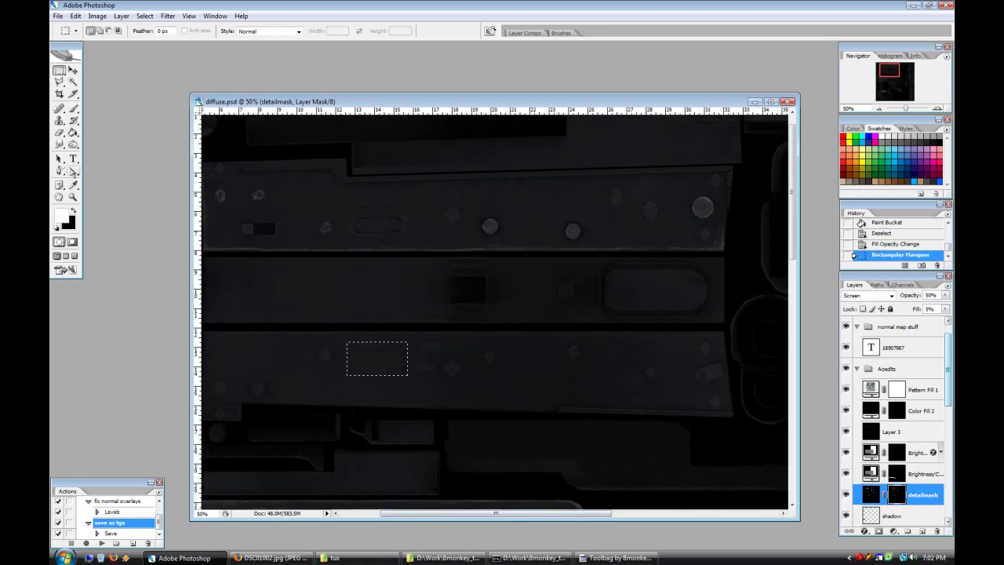
{"action": "left_click", "coordinate": [73, 132]}
{"action": "left_click", "coordinate": [343, 321]}
{"action": "key", "text": "ctrl+d"}
Step: Fill the upper side panel's long slot and the two small holes above it with black on the detailmask mask
{"action": "key", "text": "m"}
{"action": "left_click_drag", "start_coordinate": [416, 240], "coordinate": [416, 241]}
{"action": "left_click", "coordinate": [73, 81]}
{"action": "left_click", "coordinate": [73, 133]}
{"action": "left_click", "coordinate": [396, 225]}
{"action": "key", "text": "m"}
{"action": "key", "text": "ctrl+d"}
Step: Select the row of four small holes on the upper side panel, fill it black on the detailmask mask and deselect
{"action": "left_click_drag", "start_coordinate": [435, 187], "coordinate": [478, 191]}
{"action": "left_click_drag", "start_coordinate": [551, 205], "coordinate": [551, 205]}
{"action": "key", "text": "g"}
{"action": "left_click", "coordinate": [481, 225]}
{"action": "key", "text": "ctrl+d"}
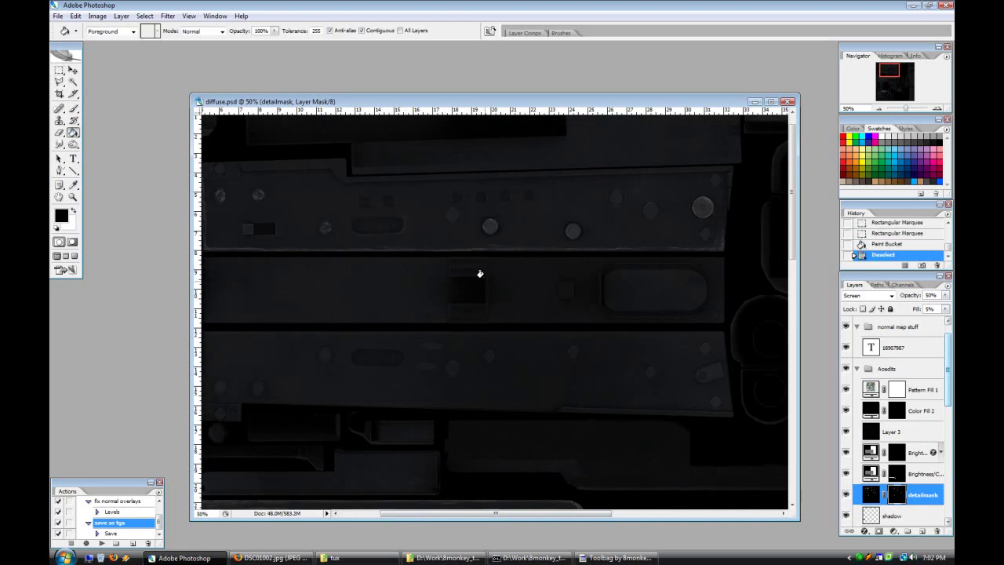
Step: Brush black on the detailmask mask over the two small marks beside the lower panel's slot and check the gun in Toolbag
{"action": "scroll", "coordinate": [505, 451], "scroll_direction": "down", "scroll_amount": 3}
{"action": "left_click", "coordinate": [72, 110]}
{"action": "left_click_drag", "start_coordinate": [441, 215], "coordinate": [432, 234]}
{"action": "left_click", "coordinate": [431, 233]}
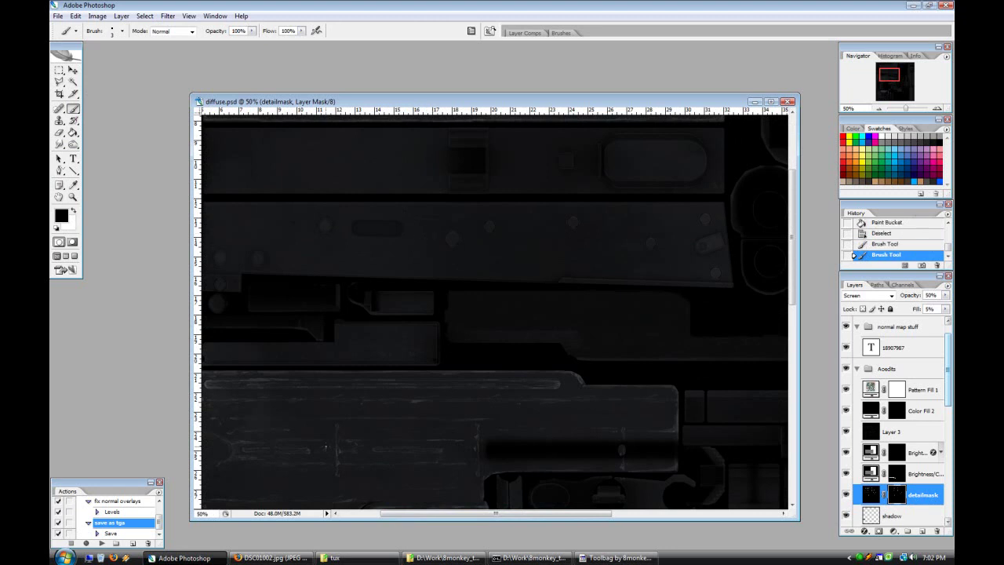
{"action": "scroll", "coordinate": [360, 430], "scroll_direction": "up", "scroll_amount": 3}
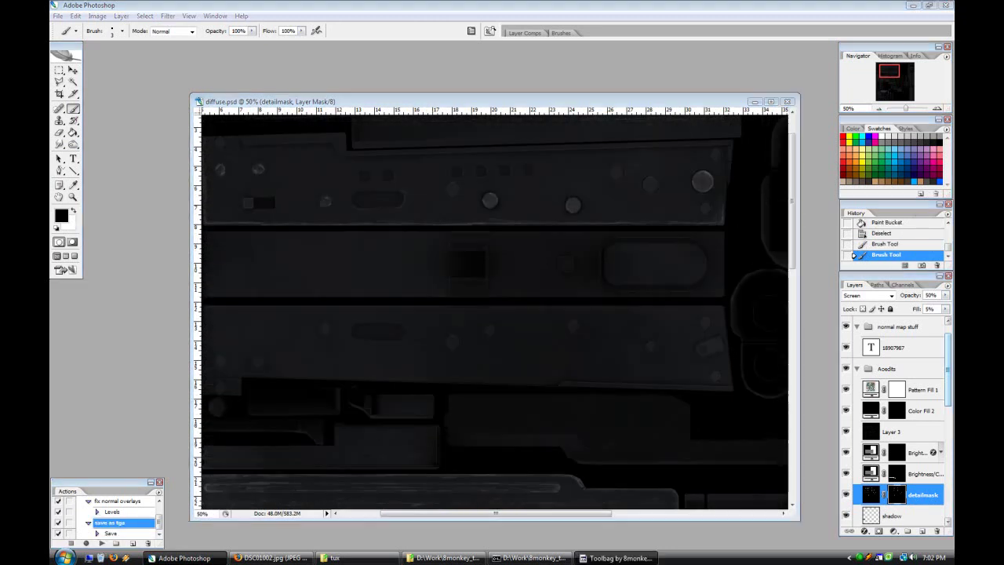
{"action": "left_click", "coordinate": [617, 558]}
{"action": "key", "text": "alt+Tab"}
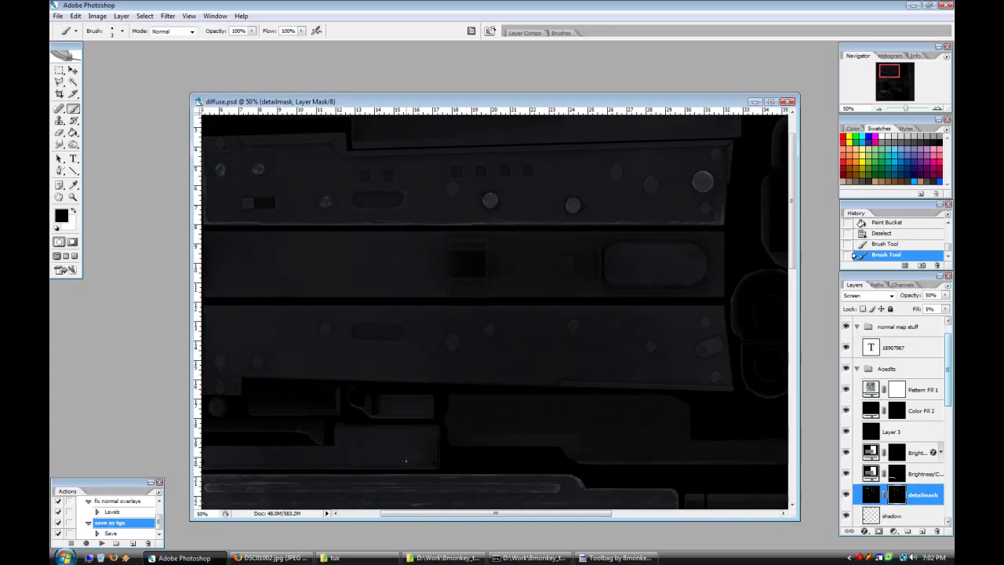
Step: Mask out the scrapes along the upper side panel's left end by filling a rectangular selection black on the scrapes mask
{"action": "left_click_drag", "start_coordinate": [310, 218], "coordinate": [309, 220]}
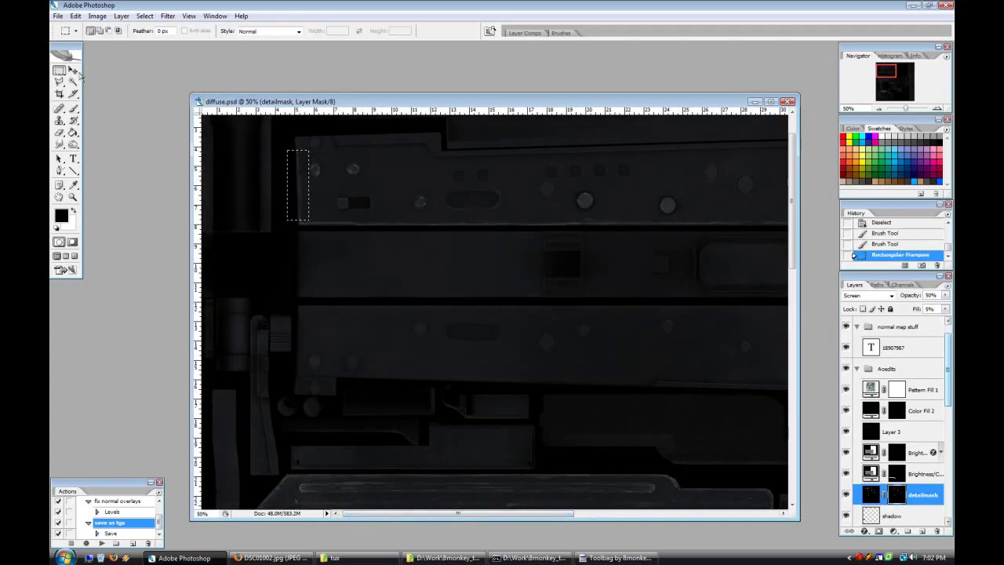
{"action": "key", "text": "v"}
{"action": "scroll", "coordinate": [931, 439], "scroll_direction": "down", "scroll_amount": 7}
{"action": "left_click", "coordinate": [932, 439]}
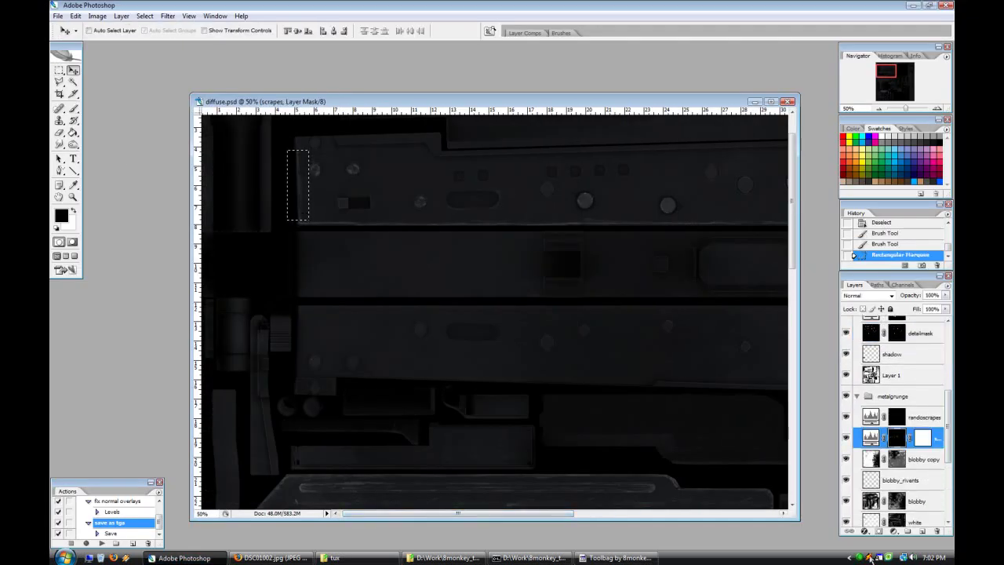
{"action": "key", "text": "g"}
{"action": "left_click", "coordinate": [291, 165]}
{"action": "key", "text": "ctrl+d"}
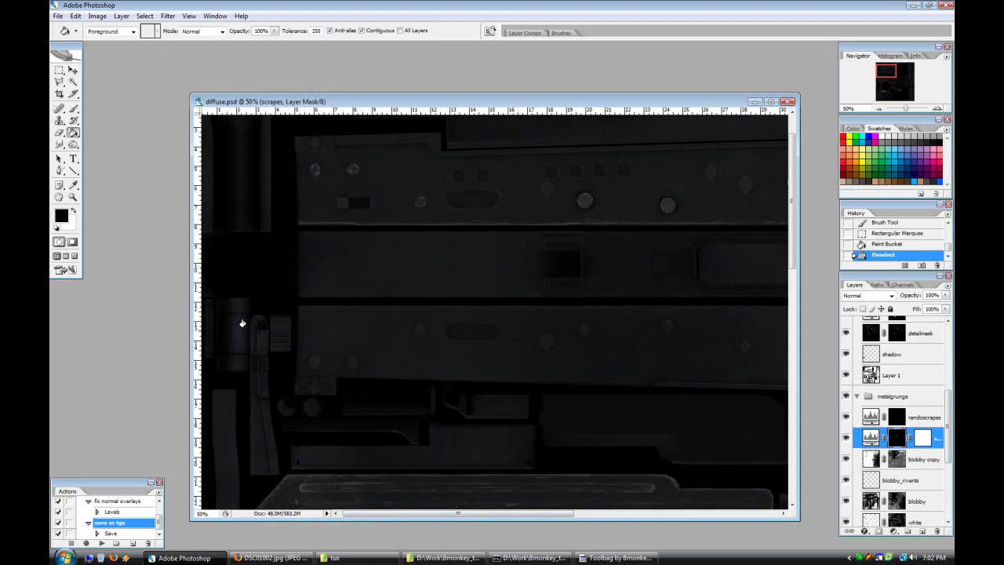
Step: Save the texture as TGA, refresh the diffuse map in Toolbag and view the receiver from another angle
{"action": "left_click", "coordinate": [98, 543]}
{"action": "key", "text": "alt+Tab"}
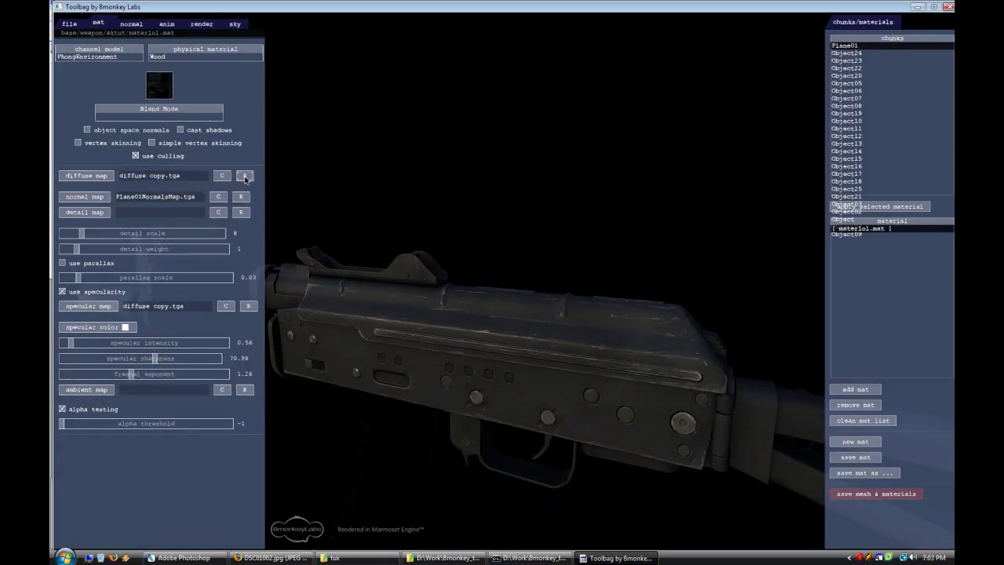
{"action": "key", "text": "Escape"}
{"action": "left_click_drag", "start_coordinate": [473, 371], "coordinate": [527, 341]}
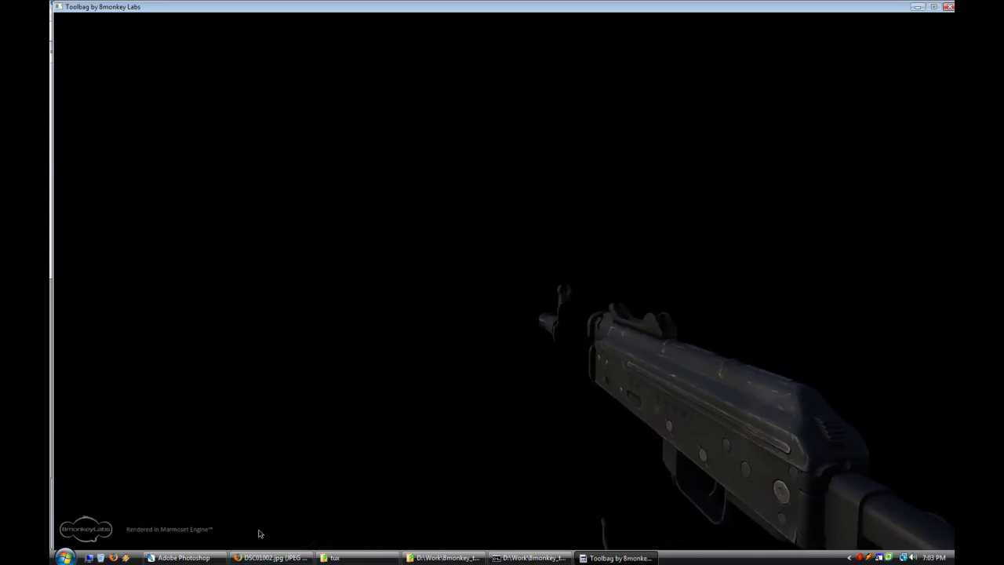
Step: In Photoshop, brush white scrapes on the scrapes mask along the rim of the flat rivet beside the left bright pin
{"action": "left_click", "coordinate": [206, 557]}
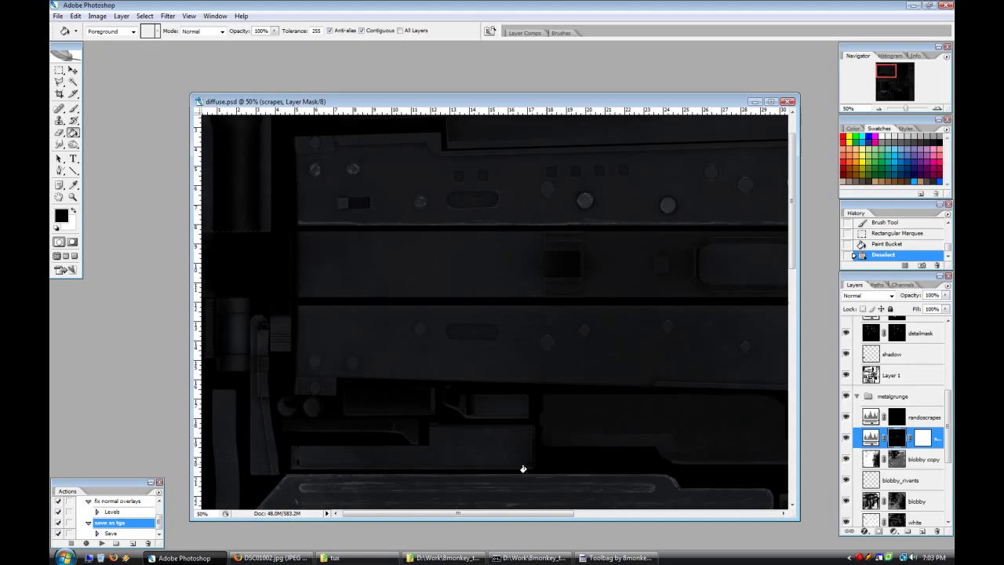
{"action": "left_click", "coordinate": [937, 109]}
{"action": "left_click", "coordinate": [937, 108]}
{"action": "scroll", "coordinate": [470, 486], "scroll_direction": "up", "scroll_amount": 1}
{"action": "left_click_drag", "start_coordinate": [459, 514], "coordinate": [495, 514]}
{"action": "scroll", "coordinate": [488, 490], "scroll_direction": "up", "scroll_amount": 3}
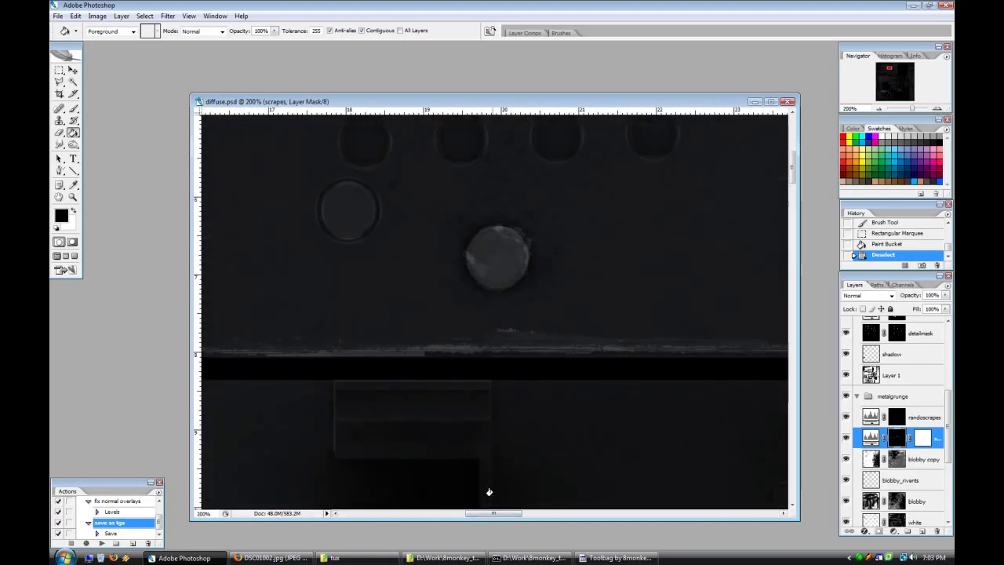
{"action": "left_click", "coordinate": [77, 109]}
{"action": "key", "text": "x"}
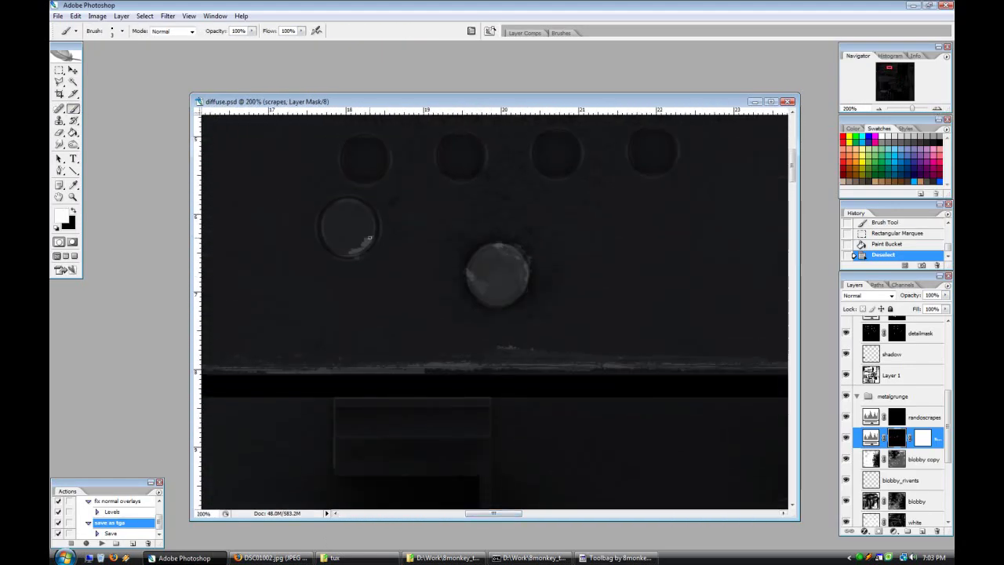
{"action": "left_click", "coordinate": [363, 205]}
Step: Paint white scrapes on the scrapes mask around the rims of the two flat rivets near the big round pin
{"action": "scroll", "coordinate": [629, 204], "scroll_direction": "right", "scroll_amount": 5}
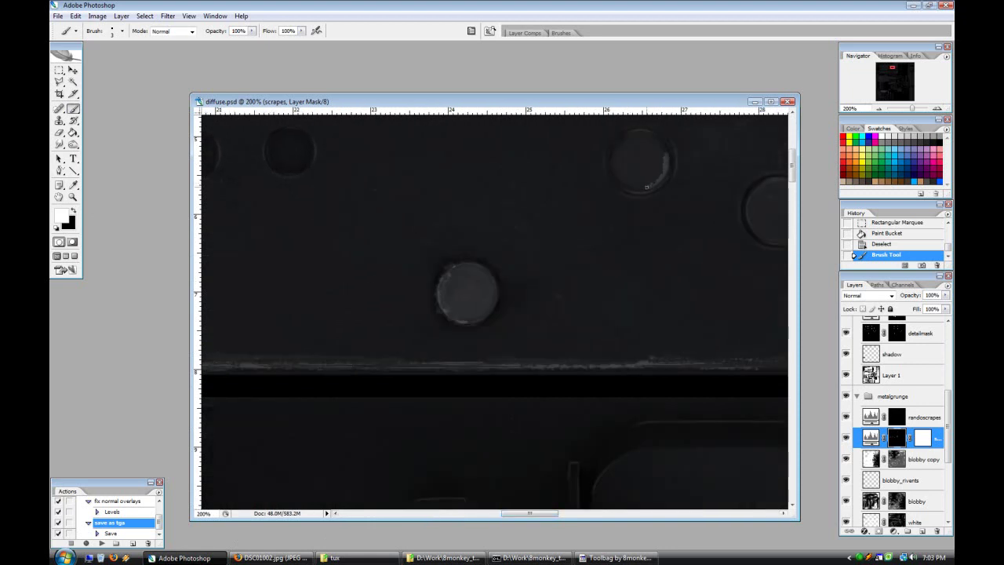
{"action": "left_click_drag", "start_coordinate": [655, 136], "coordinate": [658, 155]}
{"action": "scroll", "coordinate": [645, 164], "scroll_direction": "right", "scroll_amount": 4}
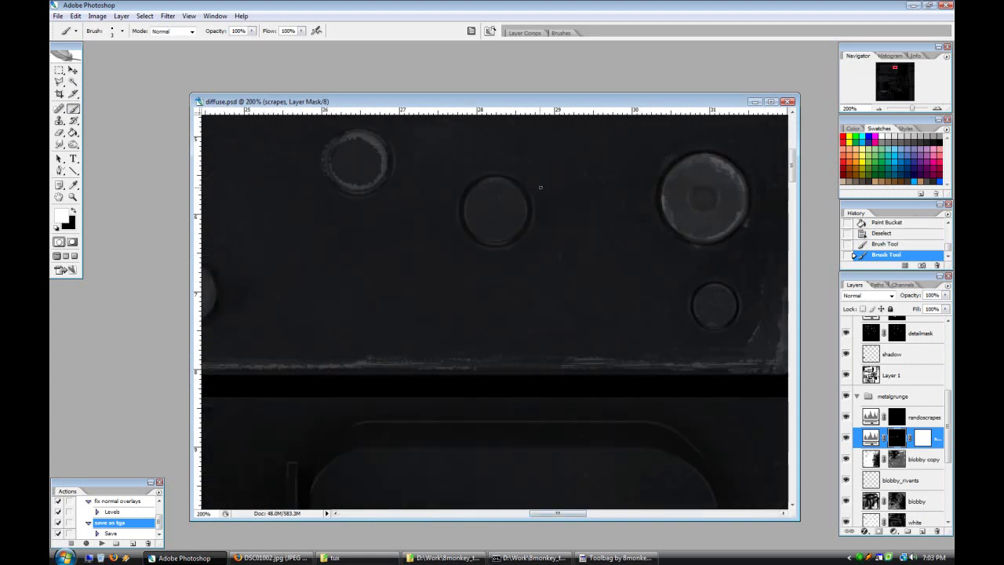
{"action": "left_click_drag", "start_coordinate": [470, 191], "coordinate": [518, 190]}
{"action": "scroll", "coordinate": [518, 193], "scroll_direction": "down", "scroll_amount": 5}
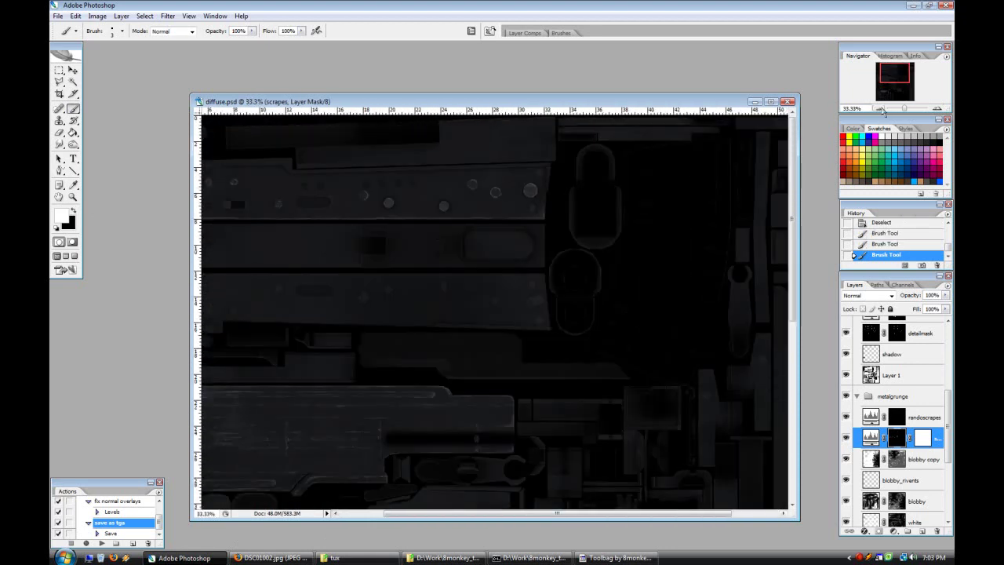
Step: Add a Drop Shadow layer style to the detailmask layer
{"action": "scroll", "coordinate": [900, 457], "scroll_direction": "up", "scroll_amount": 4}
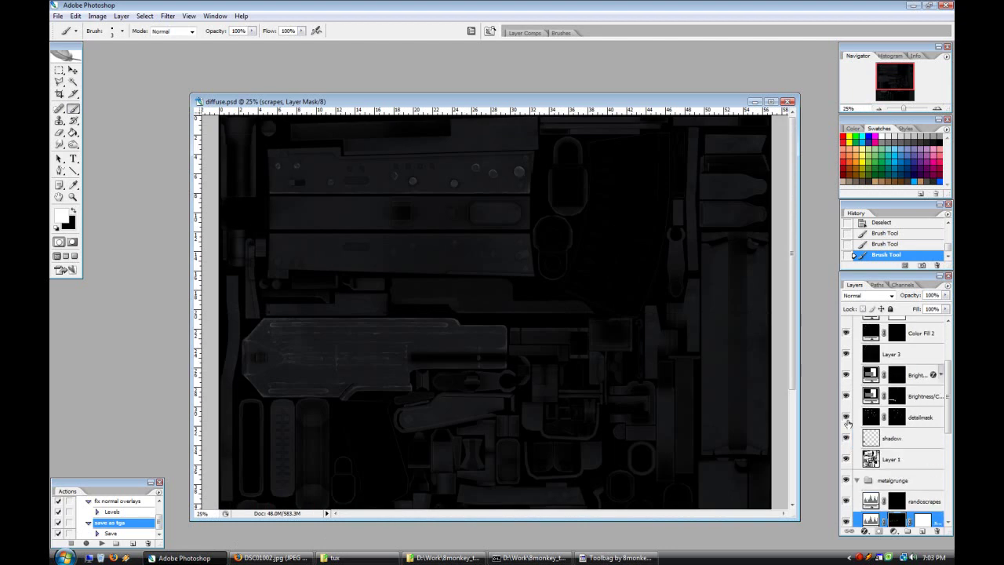
{"action": "double_click", "coordinate": [870, 416]}
{"action": "left_click_drag", "start_coordinate": [736, 358], "coordinate": [731, 357]}
{"action": "left_click", "coordinate": [806, 379]}
{"action": "left_click", "coordinate": [890, 296]}
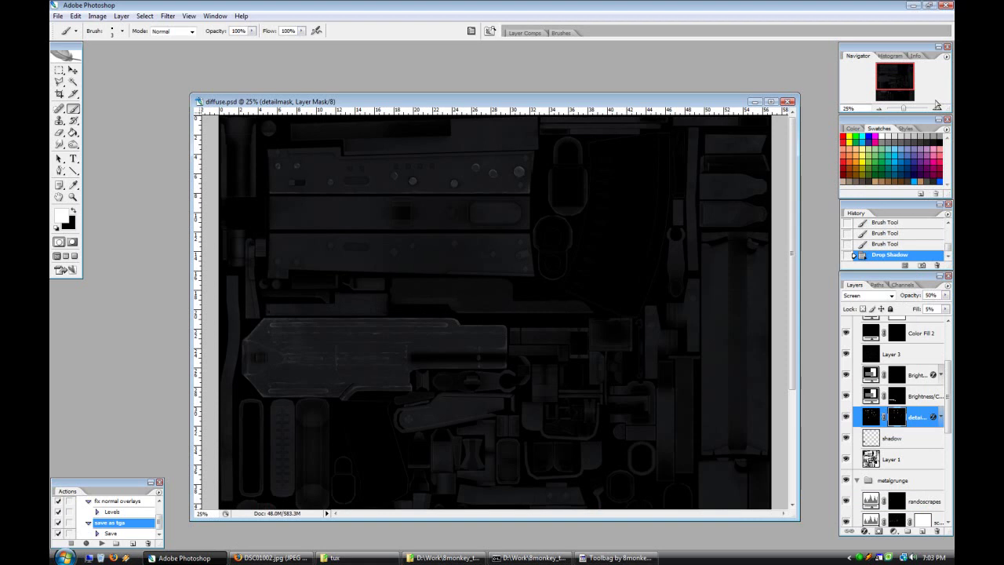
Step: Paint white scrapes on the scrapes mask around the small rivets above and below the big round pin
{"action": "key", "text": "ctrl+plus"}
{"action": "key", "text": "ctrl+plus"}
{"action": "key", "text": "ctrl+plus"}
{"action": "key", "text": "ctrl+plus"}
{"action": "key", "text": "ctrl+plus"}
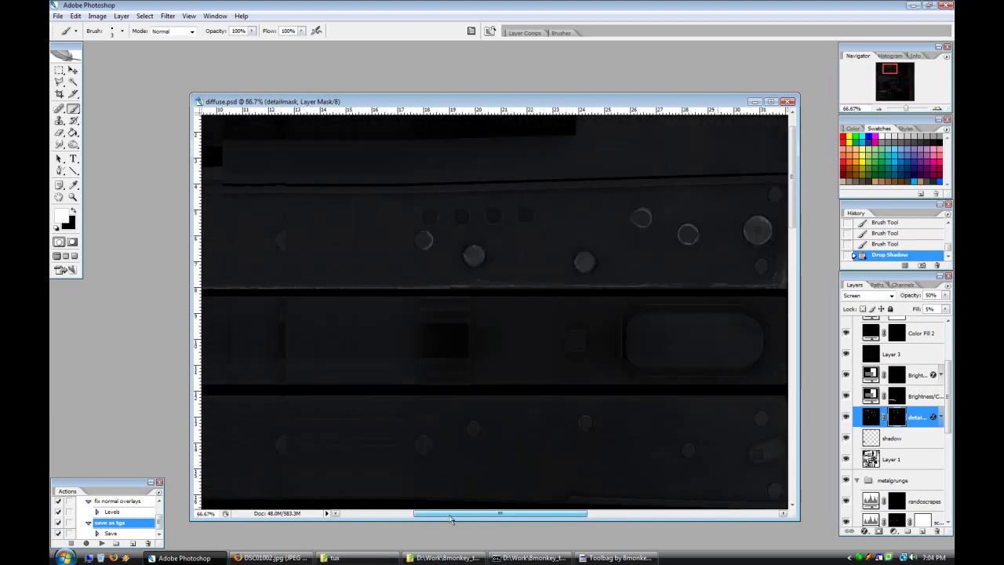
{"action": "scroll", "coordinate": [632, 459], "scroll_direction": "up", "scroll_amount": 5}
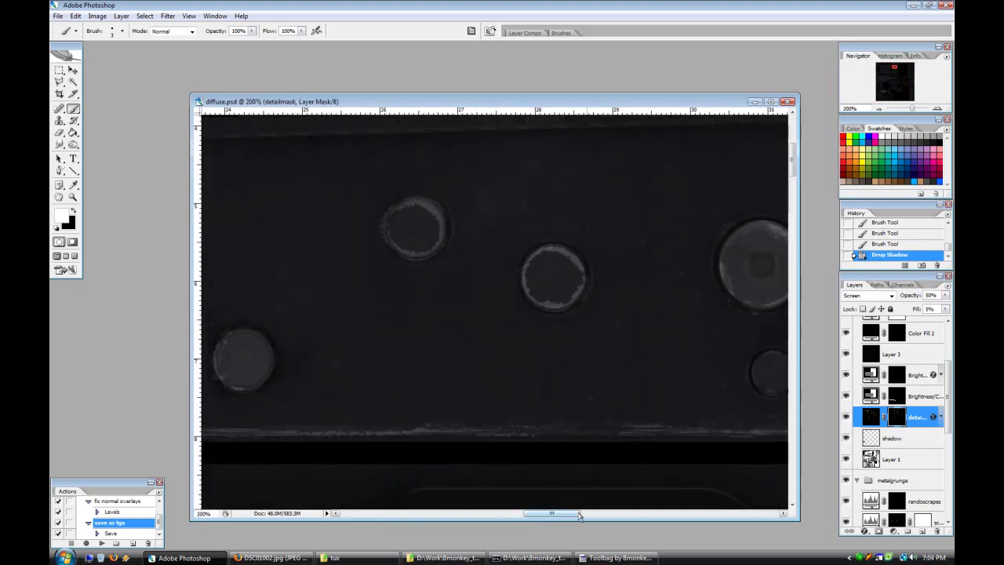
{"action": "scroll", "coordinate": [631, 459], "scroll_direction": "right", "scroll_amount": 5}
{"action": "scroll", "coordinate": [915, 429], "scroll_direction": "down", "scroll_amount": 4}
{"action": "left_click", "coordinate": [933, 438]}
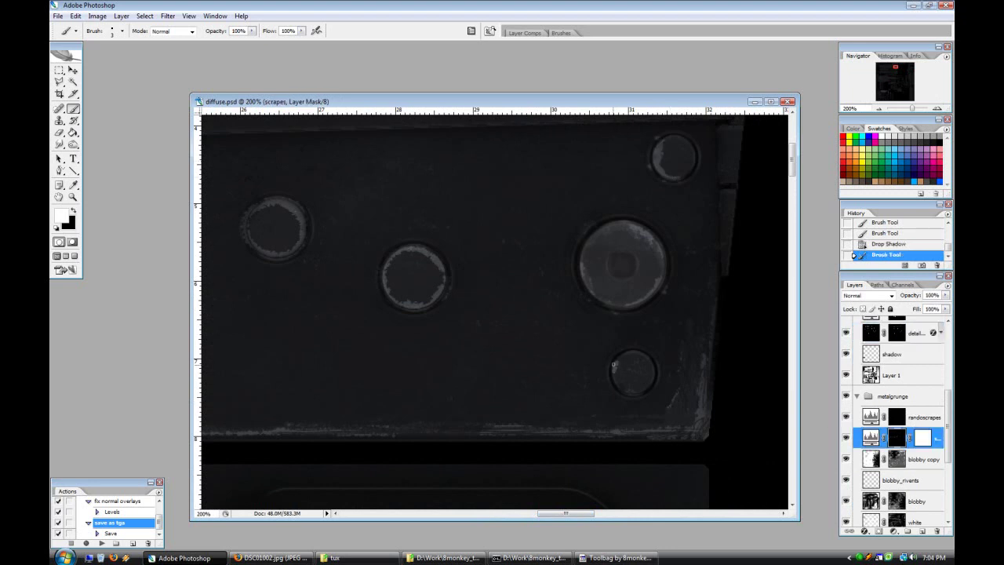
{"action": "left_click", "coordinate": [621, 385]}
Step: Soften the scrapes around the two flat rivets by brushing black on the scrapes mask at 71% opacity
{"action": "left_click_drag", "start_coordinate": [252, 31], "coordinate": [237, 44]}
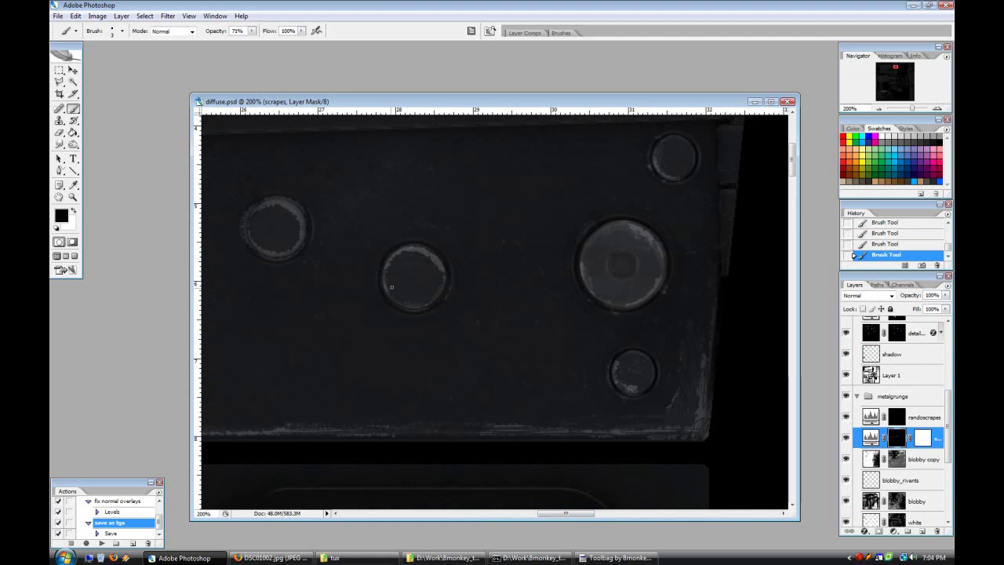
{"action": "mouse_move", "coordinate": [417, 301]}
{"action": "left_mouse_down"}
{"action": "mouse_move", "coordinate": [387, 302]}
{"action": "mouse_move", "coordinate": [406, 288]}
{"action": "left_mouse_up"}
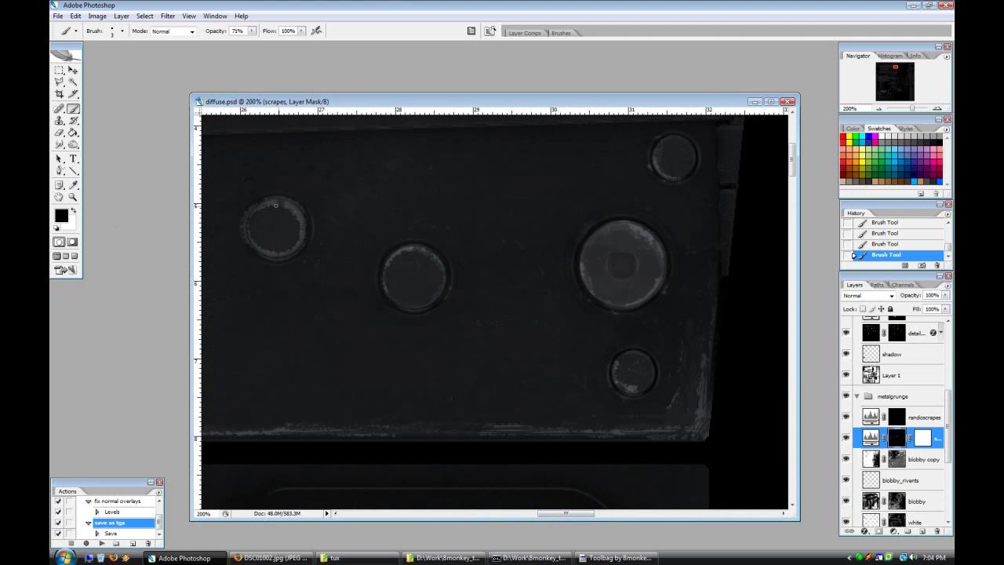
{"action": "left_click_drag", "start_coordinate": [297, 237], "coordinate": [242, 225]}
Step: Save the texture as TGA and check the rivets on the receiver in Toolbag
{"action": "left_click", "coordinate": [101, 542]}
{"action": "left_click", "coordinate": [615, 556]}
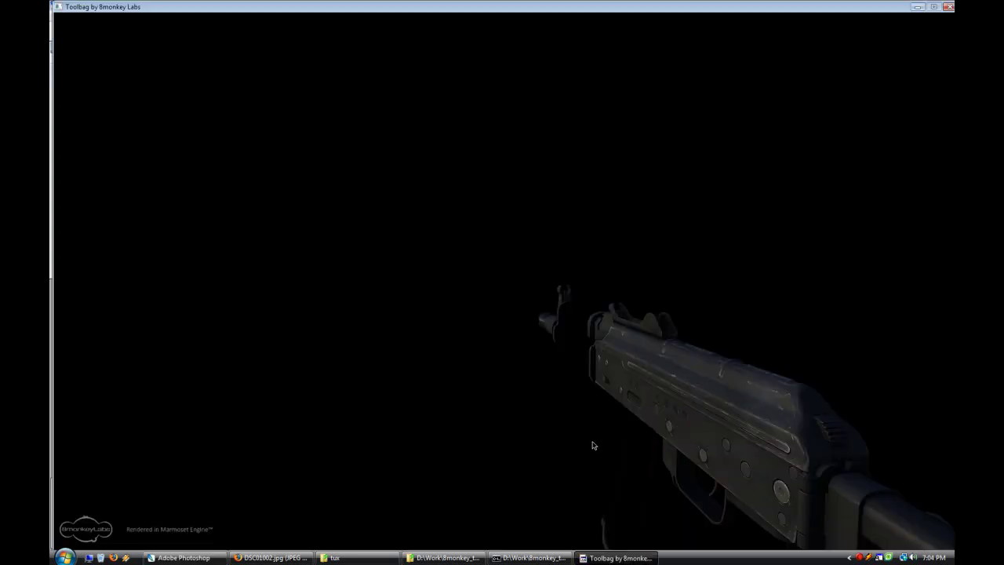
{"action": "key", "text": "Escape"}
Step: Back in Photoshop, create a new layer named "detailedblackblobs" directly above the blobby layer
{"action": "left_click", "coordinate": [182, 557]}
{"action": "left_click", "coordinate": [882, 109]}
{"action": "left_click_drag", "start_coordinate": [597, 514], "coordinate": [555, 520]}
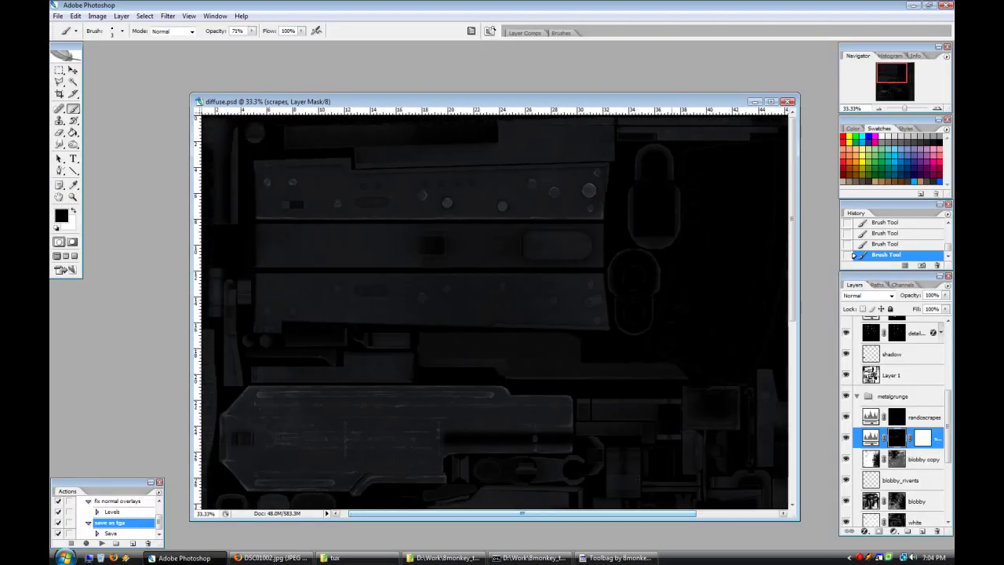
{"action": "scroll", "coordinate": [851, 414], "scroll_direction": "down", "scroll_amount": 2}
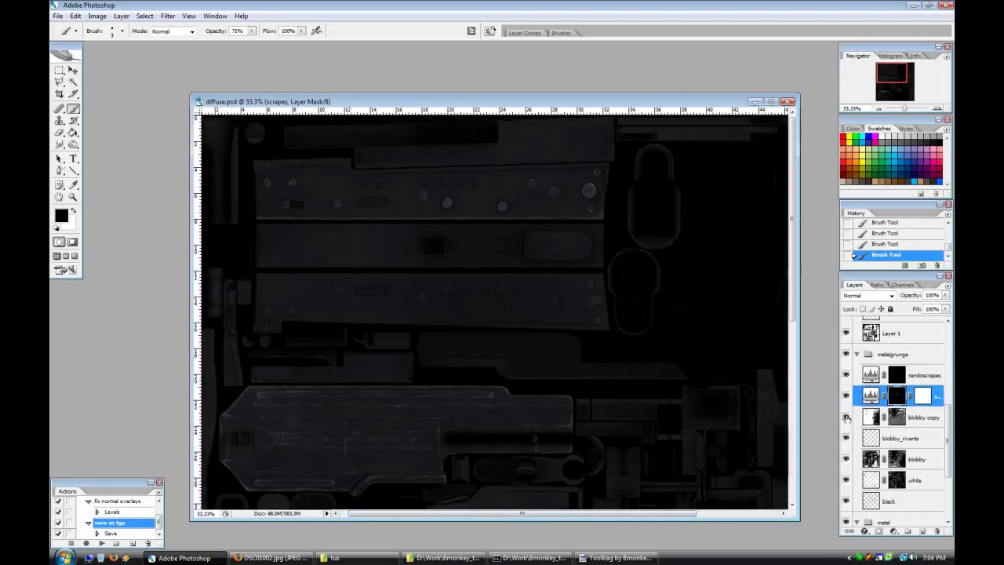
{"action": "left_click", "coordinate": [870, 460]}
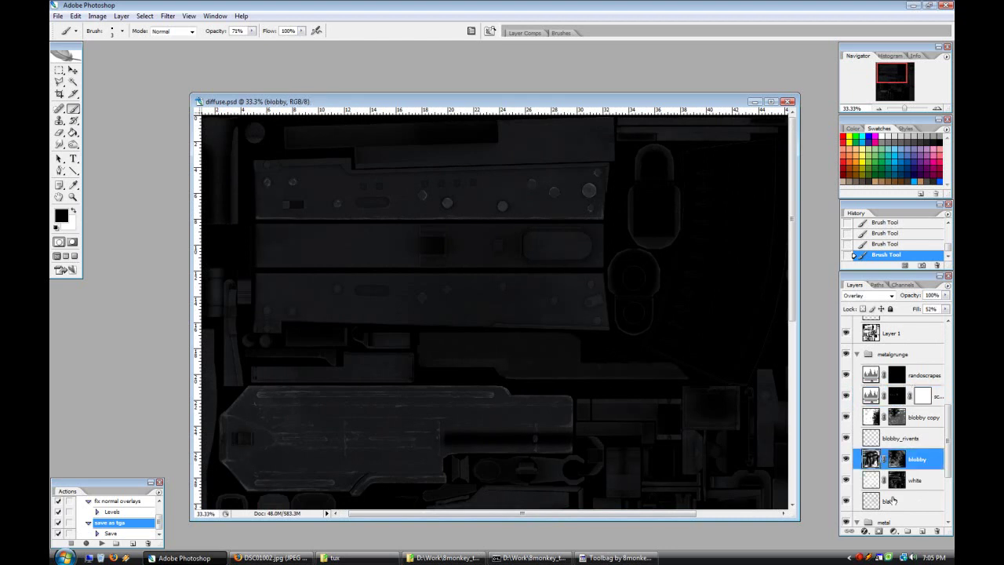
{"action": "key", "text": "ctrl+shift+n"}
{"action": "type", "text": "detailedblackblobs"}
{"action": "key", "text": "Return"}
Step: Stamp black blotches over the three long receiver panels on detailedblackblobs with the 509 px grunge brush
{"action": "left_click", "coordinate": [117, 32]}
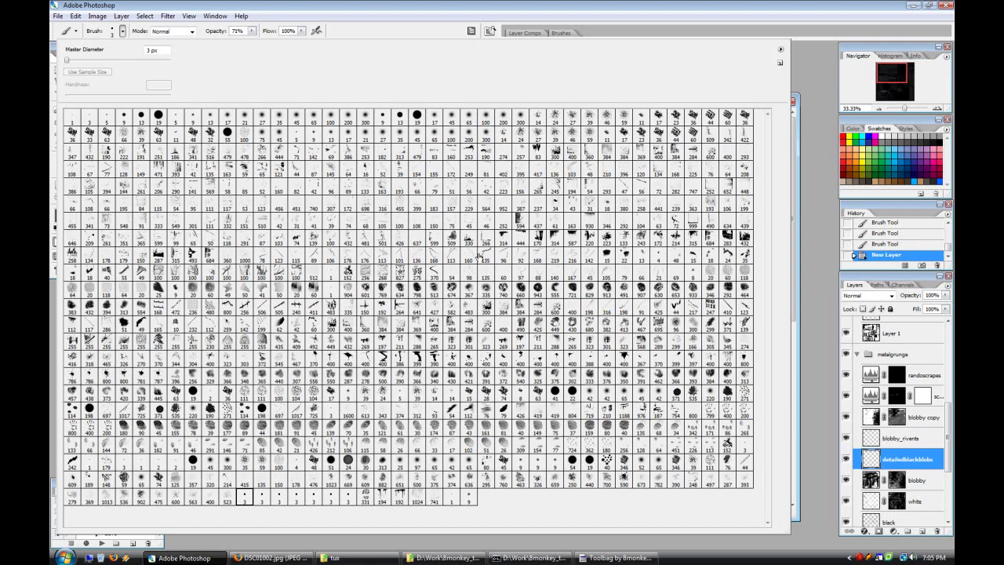
{"action": "double_click", "coordinate": [367, 254]}
{"action": "left_click", "coordinate": [571, 281]}
{"action": "left_click", "coordinate": [510, 279]}
{"action": "left_click", "coordinate": [443, 278]}
{"action": "left_click", "coordinate": [376, 277]}
{"action": "left_click", "coordinate": [293, 278]}
{"action": "left_click", "coordinate": [301, 212]}
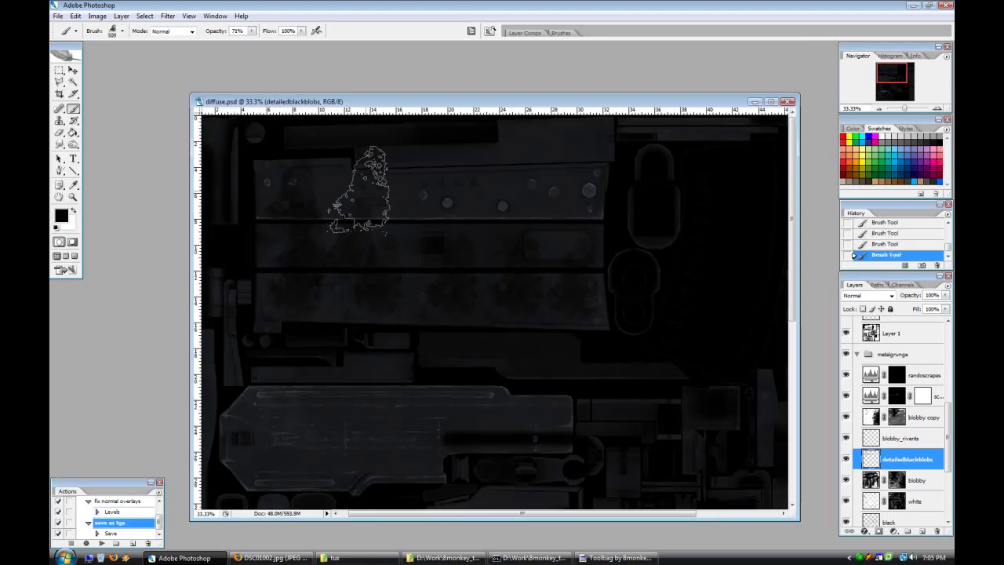
{"action": "left_click", "coordinate": [400, 192]}
{"action": "left_click", "coordinate": [467, 192]}
{"action": "left_click", "coordinate": [332, 188]}
{"action": "left_click", "coordinate": [565, 227]}
{"action": "left_click", "coordinate": [576, 153]}
{"action": "left_click", "coordinate": [528, 155]}
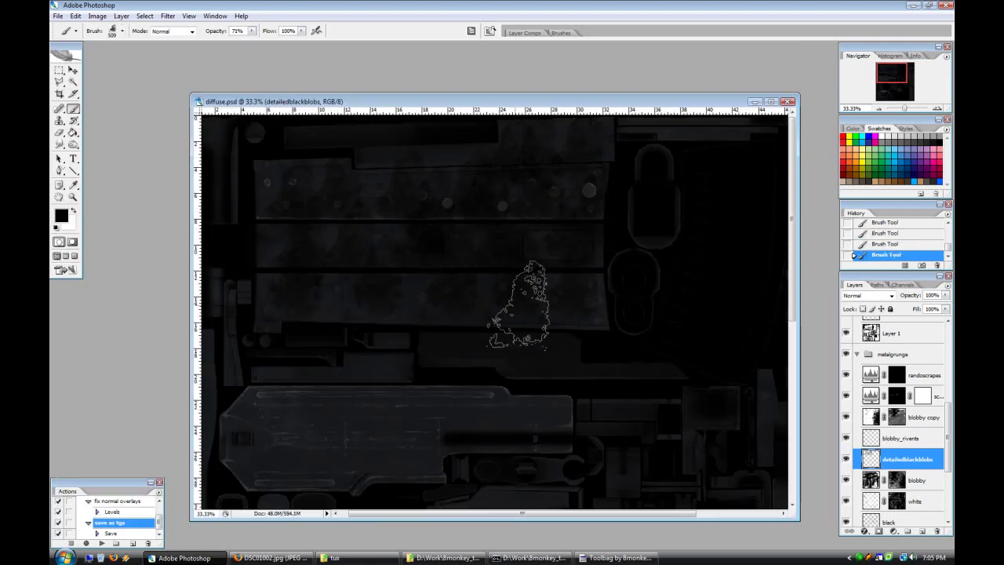
{"action": "key", "text": "e"}
{"action": "left_click", "coordinate": [114, 30]}
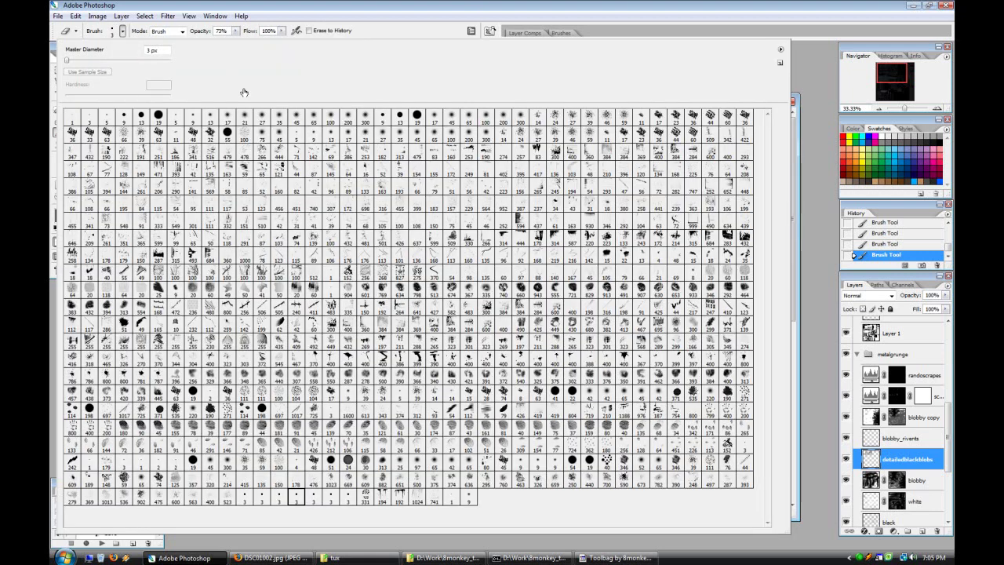
{"action": "key", "text": "Escape"}
Step: Add a layer mask to detailedblackblobs and thin out the panel blotches by stamping black with the 509 px grunge brush
{"action": "left_click", "coordinate": [878, 531]}
{"action": "left_click", "coordinate": [74, 109]}
{"action": "left_click", "coordinate": [122, 31]}
{"action": "left_click", "coordinate": [251, 32]}
{"action": "left_click", "coordinate": [337, 263]}
{"action": "left_click", "coordinate": [326, 237]}
{"action": "left_click", "coordinate": [344, 240]}
{"action": "left_click", "coordinate": [340, 165]}
{"action": "left_click", "coordinate": [317, 173]}
{"action": "left_click", "coordinate": [416, 220]}
{"action": "left_click", "coordinate": [433, 146]}
{"action": "left_click", "coordinate": [505, 173]}
{"action": "left_click", "coordinate": [497, 142]}
{"action": "left_click", "coordinate": [541, 174]}
{"action": "left_click", "coordinate": [386, 145]}
{"action": "left_click", "coordinate": [430, 269]}
{"action": "left_click", "coordinate": [547, 241]}
{"action": "mouse_move", "coordinate": [416, 244]}
{"action": "left_mouse_down"}
{"action": "mouse_move", "coordinate": [414, 354]}
{"action": "mouse_move", "coordinate": [462, 179]}
{"action": "mouse_move", "coordinate": [558, 85]}
{"action": "left_mouse_up"}
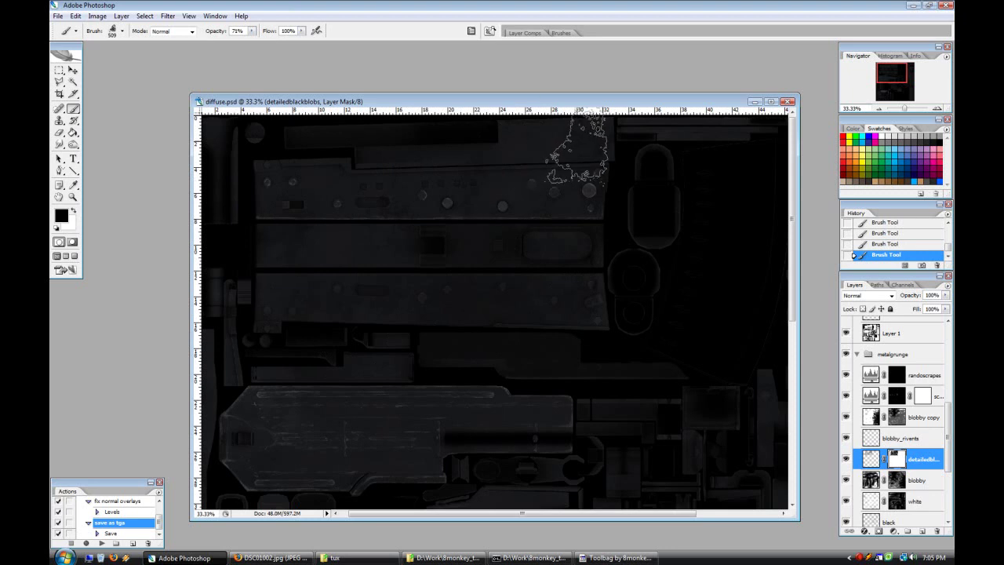
Step: Select a rectangle of blotches across the side panels and move them down onto the large receiver cover on the detailedblackblobs layer
{"action": "scroll", "coordinate": [280, 347], "scroll_direction": "down", "scroll_amount": 1}
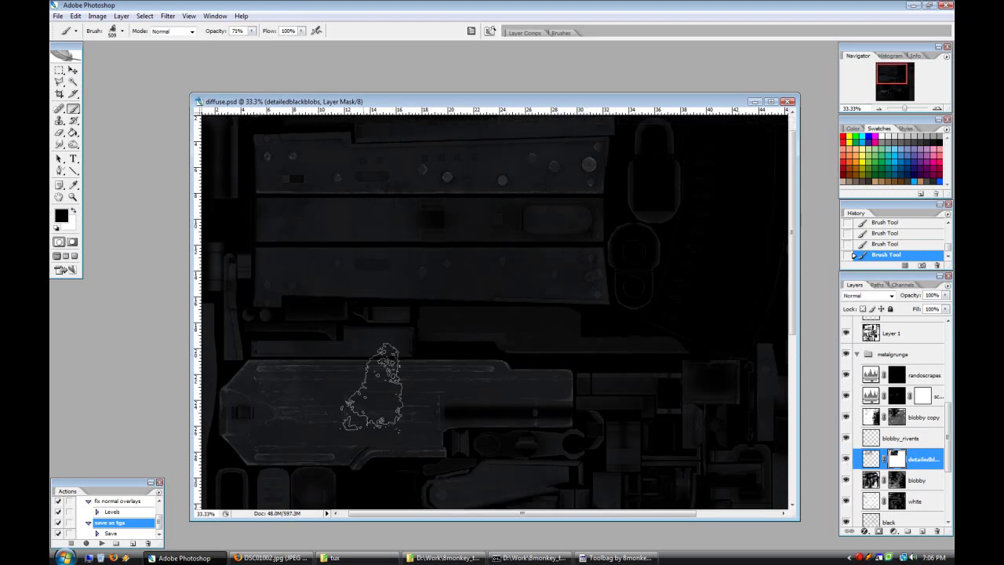
{"action": "left_click", "coordinate": [59, 70]}
{"action": "left_click_drag", "start_coordinate": [260, 294], "coordinate": [506, 175]}
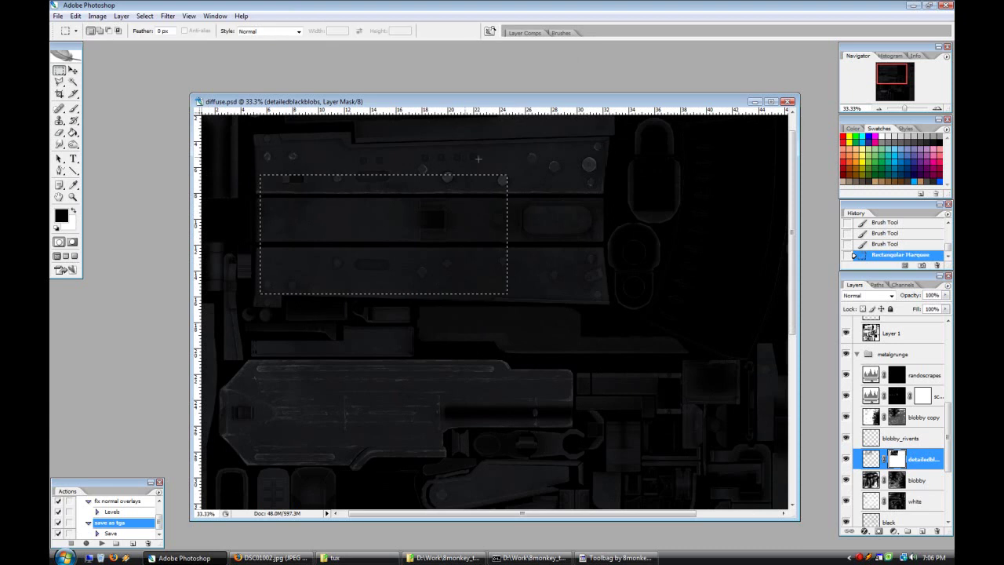
{"action": "key", "text": "v"}
{"action": "left_click", "coordinate": [871, 459]}
{"action": "left_click_drag", "start_coordinate": [424, 235], "coordinate": [384, 409]}
{"action": "key", "text": "ctrl+d"}
Step: Clone the blotches across the narrow front part of the receiver cover with the Clone Stamp
{"action": "left_click", "coordinate": [74, 112]}
{"action": "left_click", "coordinate": [63, 124]}
{"action": "left_click", "coordinate": [402, 403], "text": "alt"}
{"action": "left_click_drag", "start_coordinate": [493, 394], "coordinate": [480, 394]}
{"action": "left_click_drag", "start_coordinate": [481, 380], "coordinate": [555, 382]}
{"action": "left_click", "coordinate": [558, 391]}
{"action": "left_click", "coordinate": [483, 404]}
{"action": "key", "text": "e"}
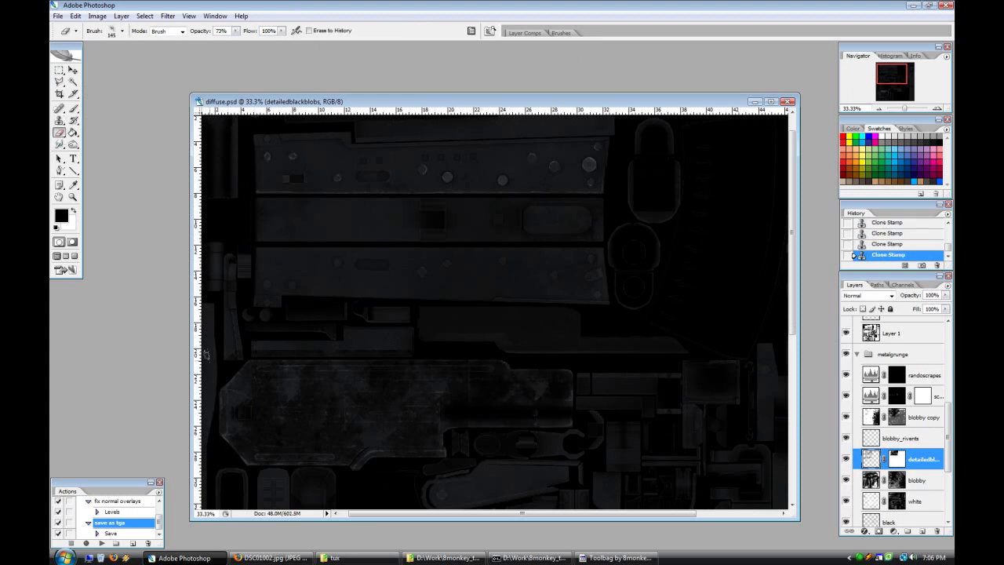
Step: Stamp additional black blotches on the wide part of the receiver cover with the 509 px grunge brush
{"action": "key", "text": "b"}
{"action": "left_click", "coordinate": [346, 418]}
{"action": "left_click", "coordinate": [291, 389]}
{"action": "left_click", "coordinate": [384, 368]}
Step: Break up the receiver cover's blotches by stamping black on the detailedblackblobs layer mask
{"action": "left_click", "coordinate": [896, 459]}
{"action": "left_click", "coordinate": [331, 420]}
{"action": "left_click", "coordinate": [246, 409]}
{"action": "left_click", "coordinate": [537, 376]}
{"action": "mouse_move", "coordinate": [424, 411]}
{"action": "left_mouse_down"}
{"action": "mouse_move", "coordinate": [415, 393]}
{"action": "mouse_move", "coordinate": [275, 475]}
{"action": "left_mouse_up"}
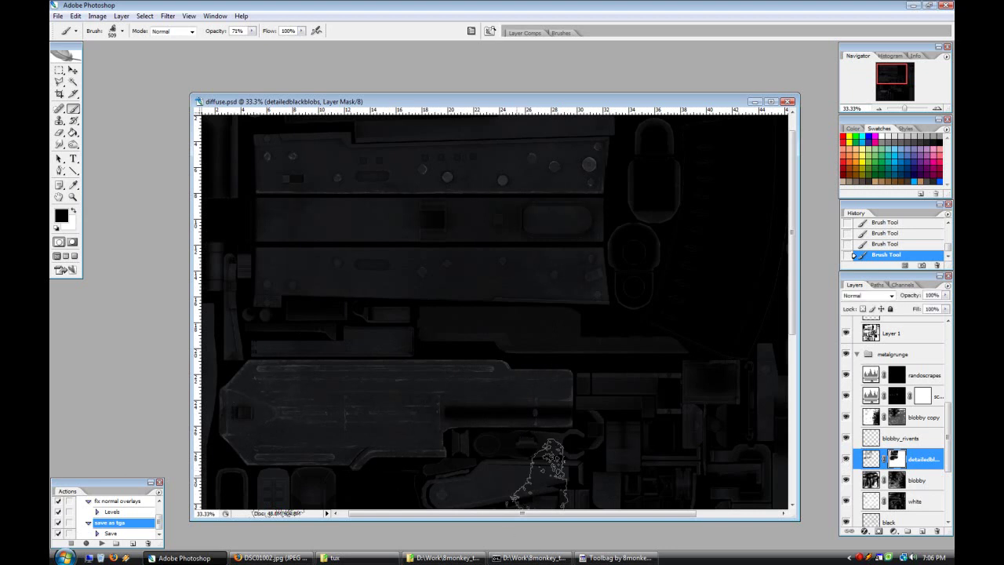
Step: Save the texture as TGA, refresh the diffuse map in Toolbag and view the blotches on the receiver
{"action": "left_click", "coordinate": [99, 543]}
{"action": "key", "text": "alt+Tab"}
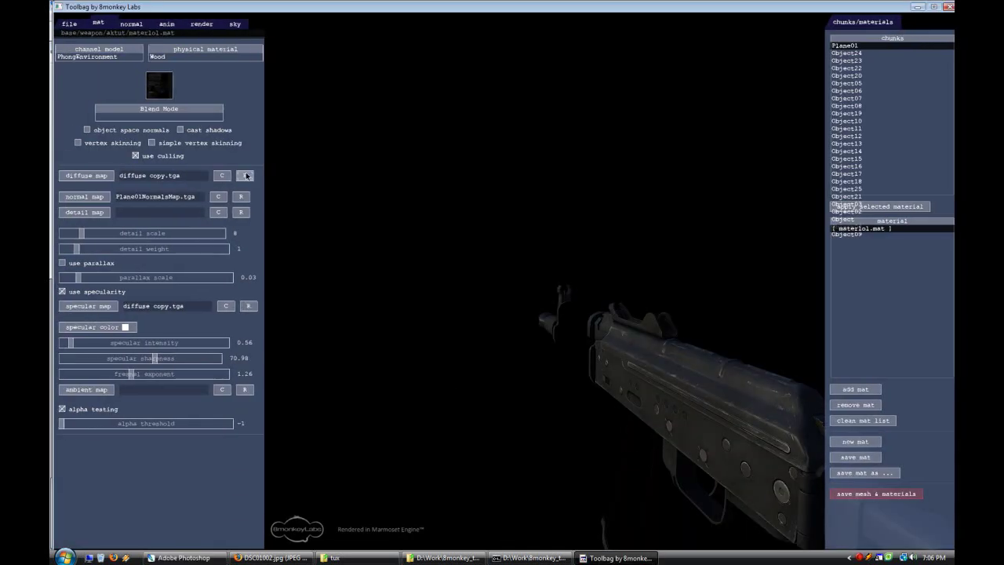
{"action": "key", "text": "Escape"}
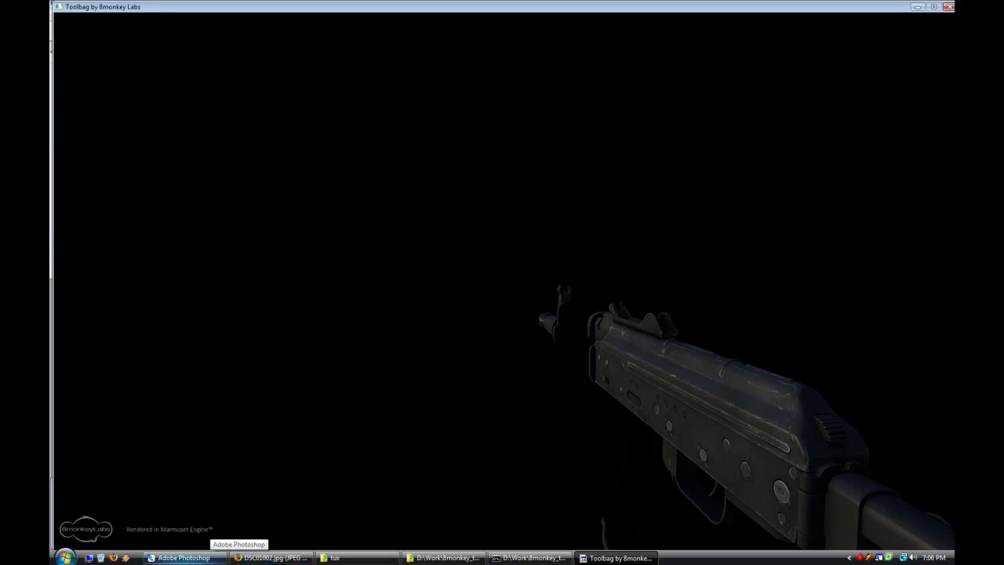
{"action": "left_click_drag", "start_coordinate": [546, 449], "coordinate": [541, 405]}
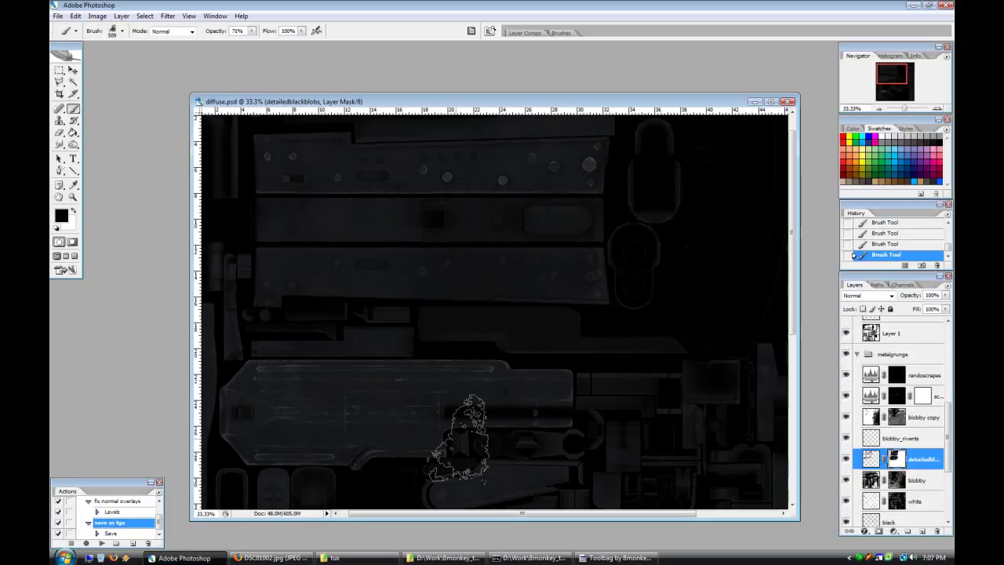
Step: In Photoshop, copy the upper side panel's area of the detailedblackblobs mask down onto the lower side panel
{"action": "left_click", "coordinate": [183, 557]}
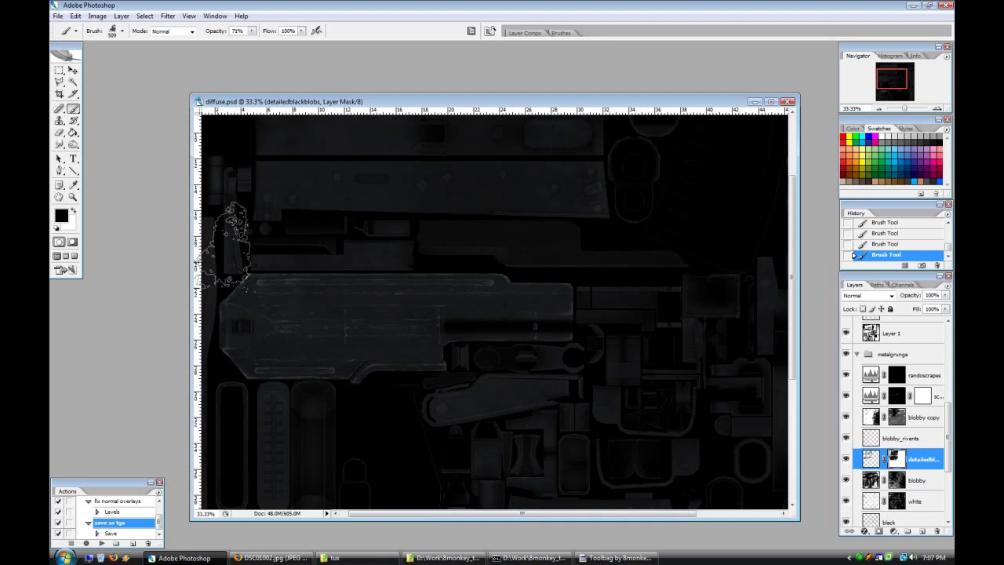
{"action": "scroll", "coordinate": [474, 479], "scroll_direction": "up", "scroll_amount": 2}
{"action": "scroll", "coordinate": [475, 478], "scroll_direction": "up", "scroll_amount": 2}
{"action": "left_click", "coordinate": [60, 70]}
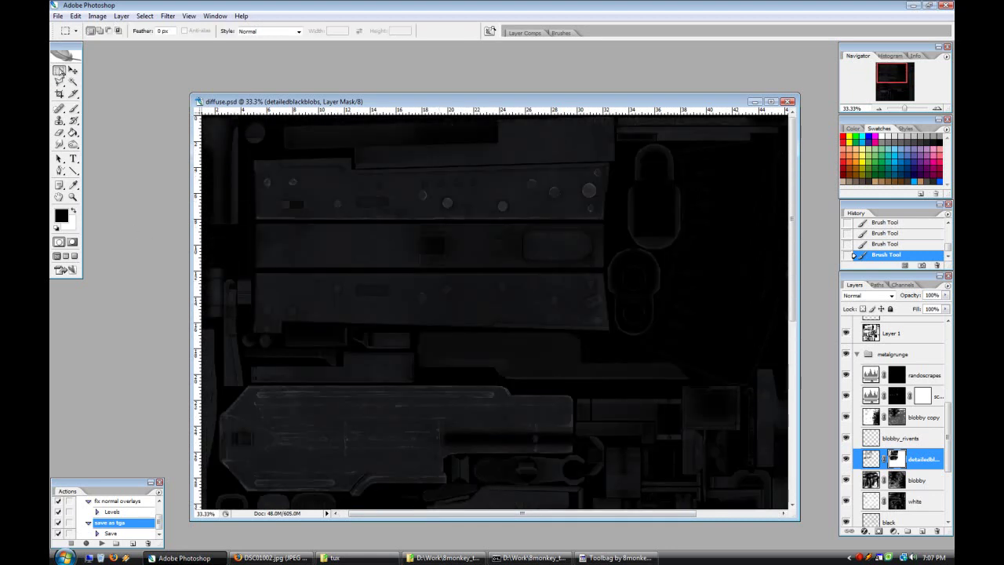
{"action": "left_click_drag", "start_coordinate": [606, 161], "coordinate": [609, 158]}
{"action": "left_click", "coordinate": [903, 475]}
{"action": "left_click", "coordinate": [898, 461]}
{"action": "key", "text": "v"}
{"action": "left_click_drag", "start_coordinate": [353, 207], "coordinate": [353, 225]}
{"action": "left_click_drag", "start_coordinate": [345, 284], "coordinate": [345, 291]}
Step: Flip the copied mask area vertically, align it with the lower side panel and touch up the mask there with black
{"action": "left_click", "coordinate": [75, 16]}
{"action": "left_click", "coordinate": [377, 319]}
{"action": "left_click_drag", "start_coordinate": [446, 285], "coordinate": [441, 291]}
{"action": "key", "text": "ctrl+d"}
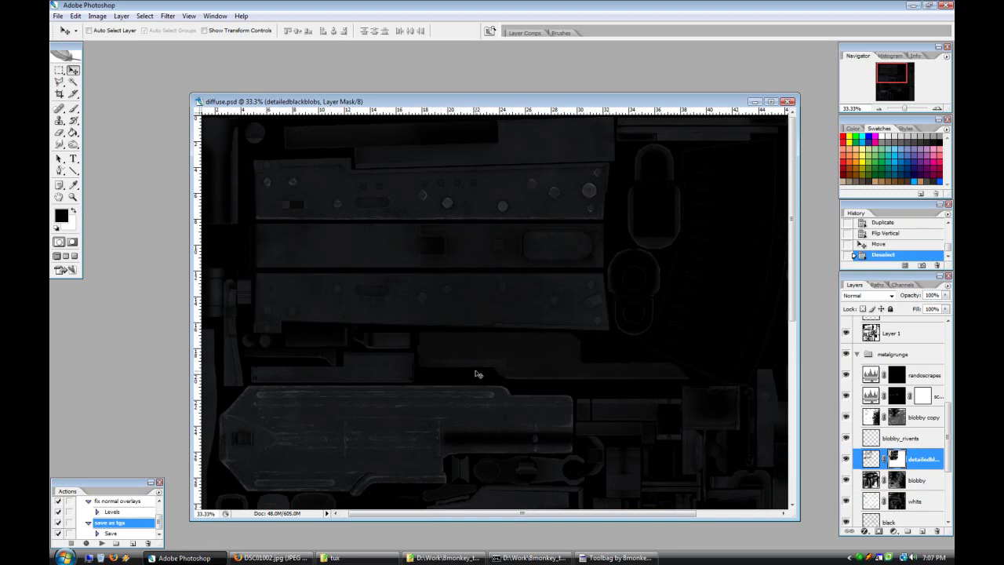
{"action": "left_click", "coordinate": [72, 108]}
{"action": "left_click", "coordinate": [382, 282]}
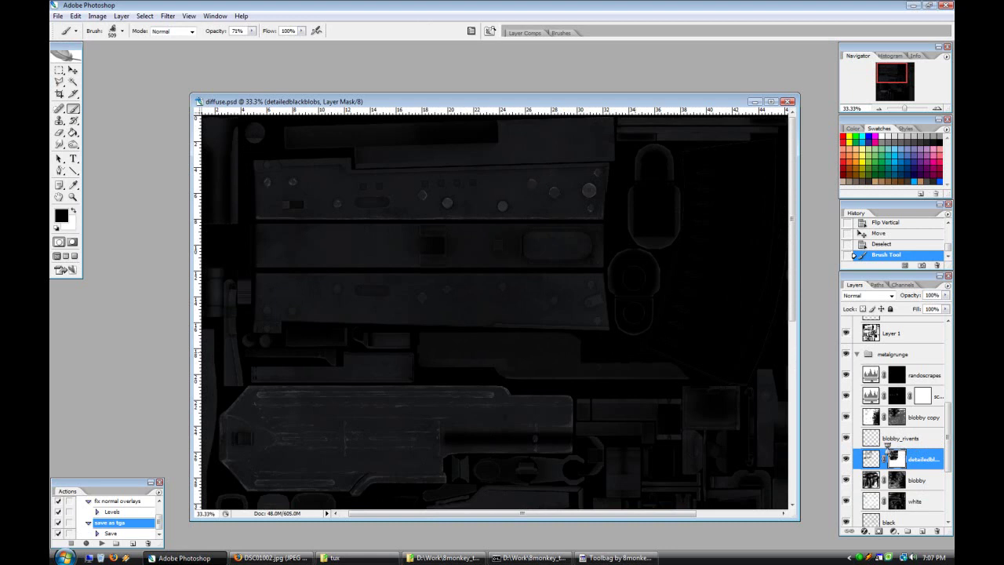
Step: Create a new layer named "look at me im a thanez clone" above the randoscrapes layer
{"action": "left_click", "coordinate": [923, 386]}
{"action": "key", "text": "ctrl+shift+n"}
{"action": "type", "text": "look at me im a"}
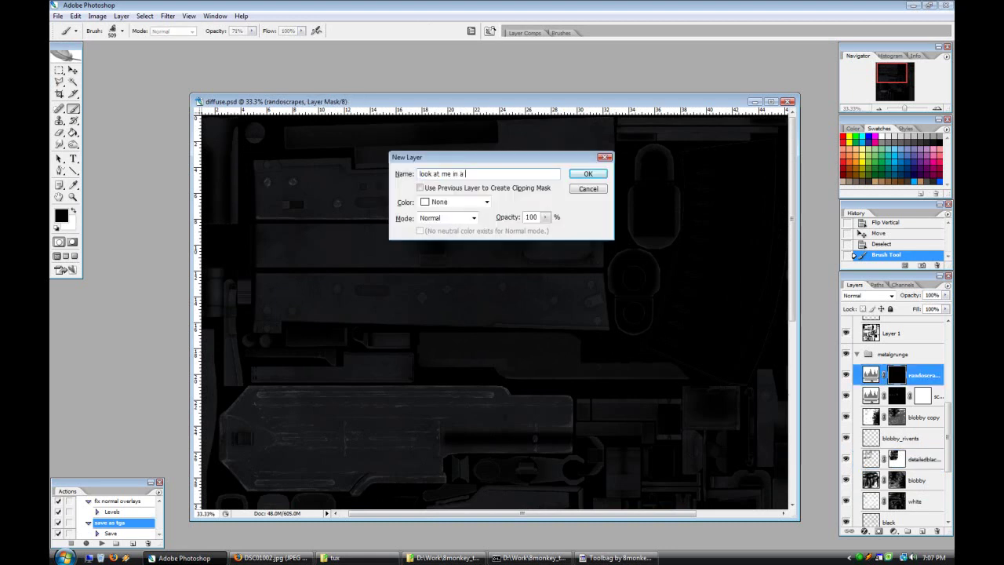
{"action": "type", "text": " thanez clone"}
{"action": "key", "text": "Return"}
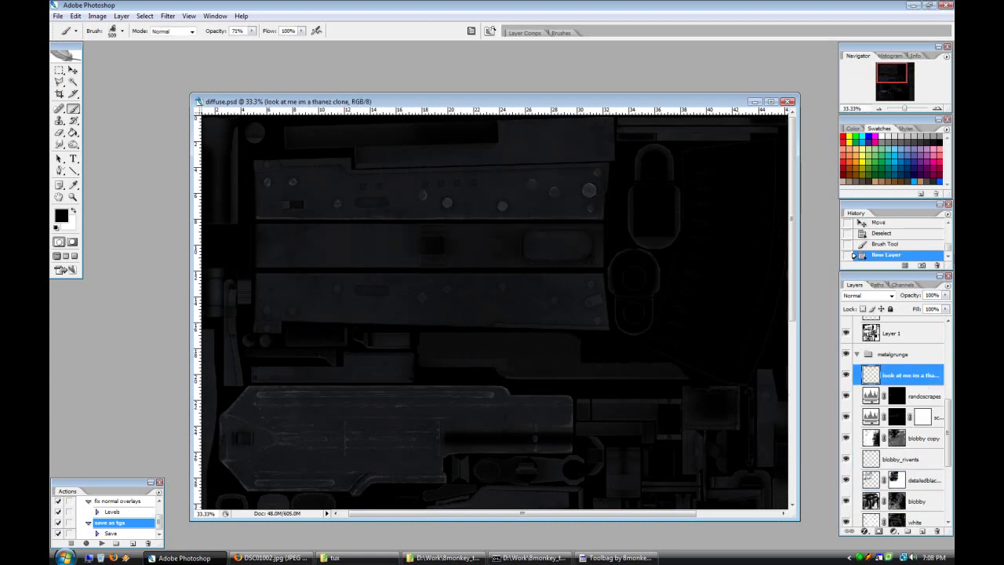
Step: Paint a white arched patch along the lower side panel's bottom edge with a soft round brush
{"action": "left_click", "coordinate": [937, 109]}
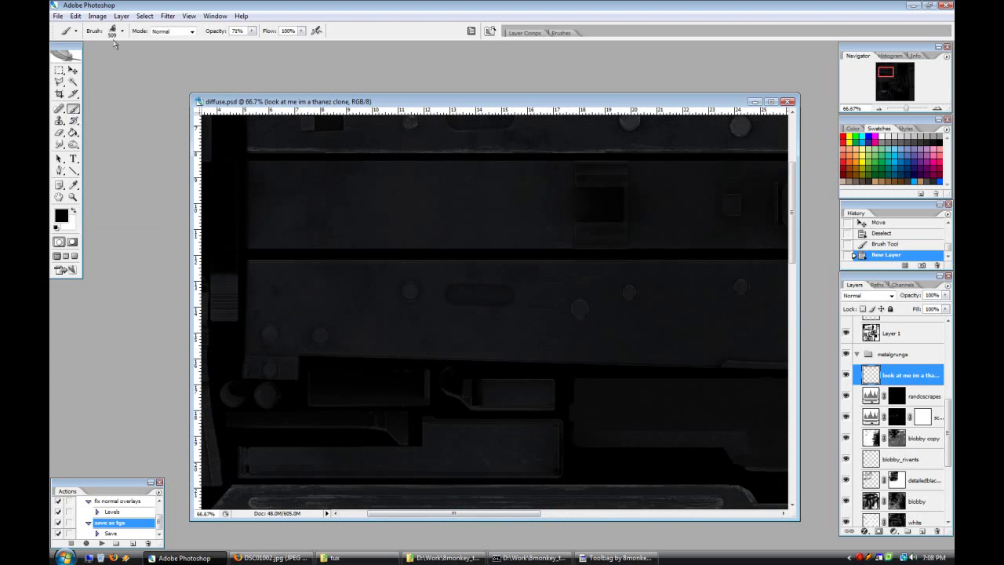
{"action": "left_click", "coordinate": [122, 31]}
{"action": "left_click", "coordinate": [283, 118]}
{"action": "key", "text": "Return"}
{"action": "left_click", "coordinate": [561, 32]}
{"action": "left_click", "coordinate": [568, 123]}
{"action": "left_click_drag", "start_coordinate": [669, 54], "coordinate": [617, 54]}
{"action": "left_click", "coordinate": [570, 5]}
{"action": "mouse_move", "coordinate": [448, 349]}
{"action": "left_mouse_down"}
{"action": "mouse_move", "coordinate": [517, 354]}
{"action": "mouse_move", "coordinate": [408, 339]}
{"action": "mouse_move", "coordinate": [350, 348]}
{"action": "mouse_move", "coordinate": [452, 348]}
{"action": "left_mouse_up"}
{"action": "left_click", "coordinate": [912, 244]}
{"action": "mouse_move", "coordinate": [342, 351]}
{"action": "left_mouse_down"}
{"action": "mouse_move", "coordinate": [487, 345]}
{"action": "mouse_move", "coordinate": [430, 335]}
{"action": "mouse_move", "coordinate": [498, 346]}
{"action": "mouse_move", "coordinate": [391, 335]}
{"action": "left_mouse_up"}
{"action": "mouse_move", "coordinate": [390, 337]}
{"action": "left_mouse_down"}
{"action": "mouse_move", "coordinate": [521, 335]}
{"action": "mouse_move", "coordinate": [360, 320]}
{"action": "mouse_move", "coordinate": [397, 312]}
{"action": "left_mouse_up"}
{"action": "left_click", "coordinate": [918, 233]}
{"action": "left_click", "coordinate": [877, 244]}
{"action": "left_click", "coordinate": [887, 246]}
Step: Roughen the white patch's upper edge with the 145 px textured Eraser at 73% opacity
{"action": "left_click", "coordinate": [60, 133]}
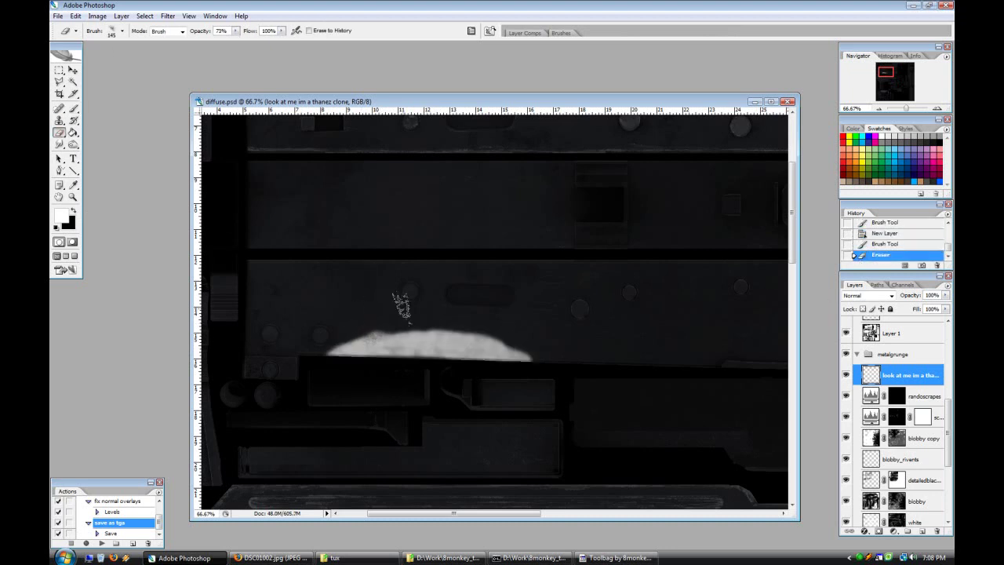
{"action": "left_click_drag", "start_coordinate": [496, 343], "coordinate": [476, 337]}
{"action": "left_click", "coordinate": [115, 32]}
{"action": "key", "text": "Escape"}
Step: Switch to Toolbag, view the receiver from its other side and refresh the diffuse map
{"action": "left_click", "coordinate": [616, 558]}
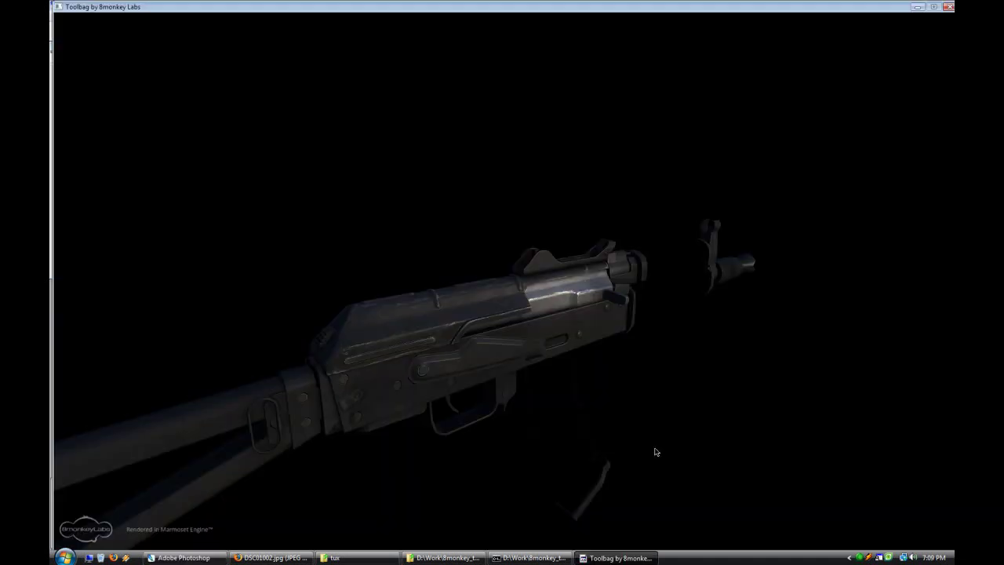
{"action": "key", "text": "Escape"}
{"action": "left_click", "coordinate": [246, 175]}
{"action": "key", "text": "Escape"}
Step: In Photoshop, set the white patch's layer to Overlay at 63% opacity and add a layer mask to it
{"action": "left_click", "coordinate": [181, 557]}
{"action": "left_click", "coordinate": [866, 295]}
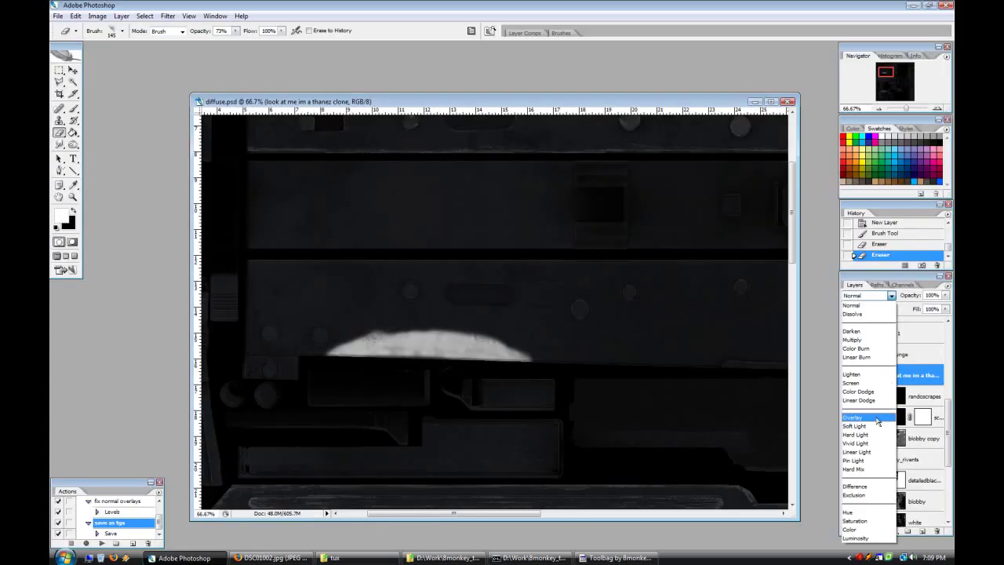
{"action": "left_click", "coordinate": [871, 393]}
{"action": "left_click", "coordinate": [878, 531]}
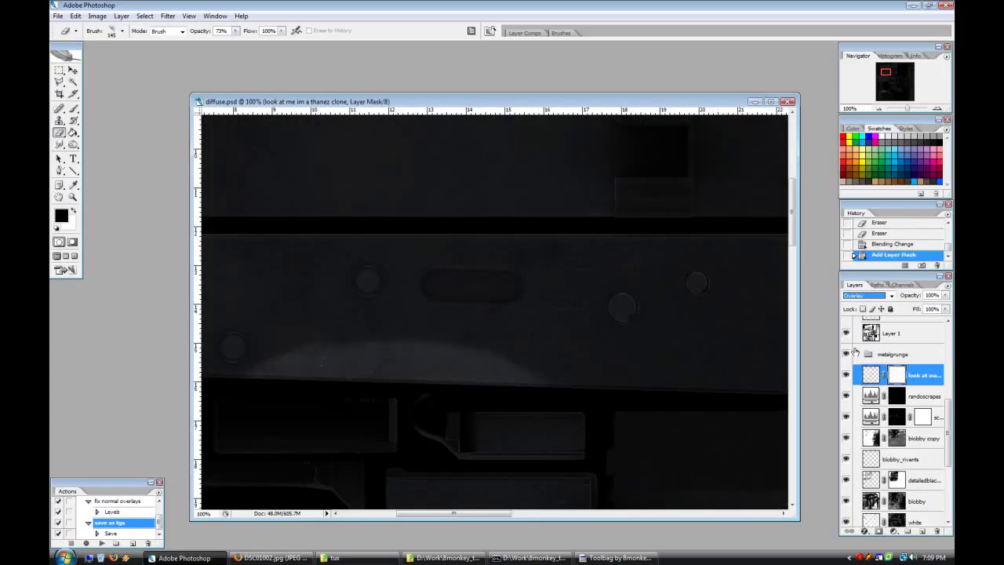
{"action": "left_click_drag", "start_coordinate": [945, 295], "coordinate": [926, 308]}
Step: Brush black on the new layer mask to fade out the left part of the light patch
{"action": "key", "text": "b"}
{"action": "key", "text": "ctrl+z"}
{"action": "key", "text": "ctrl+z"}
{"action": "left_click", "coordinate": [248, 327]}
{"action": "left_click", "coordinate": [290, 335]}
{"action": "left_click", "coordinate": [237, 360]}
{"action": "left_click_drag", "start_coordinate": [237, 360], "coordinate": [224, 390]}
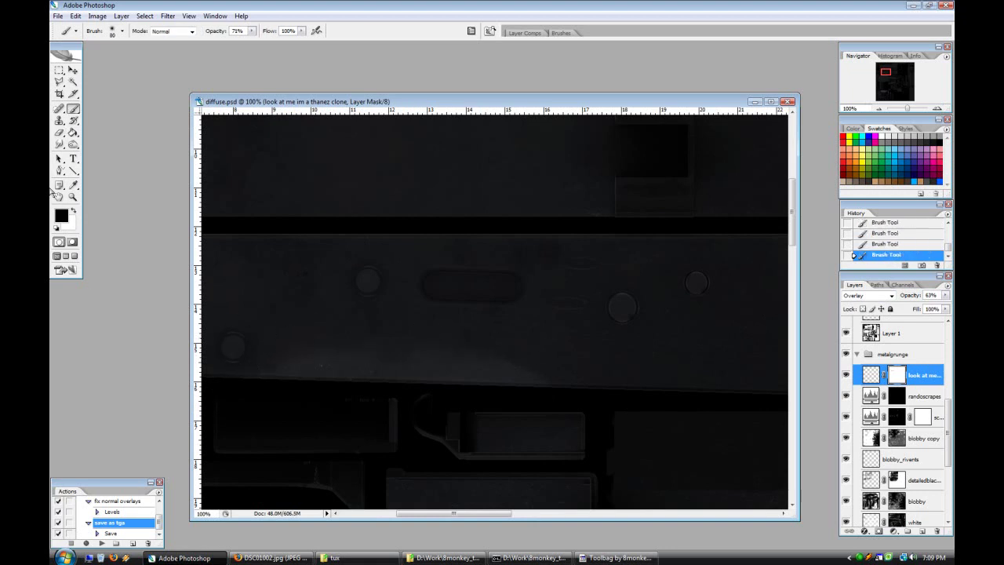
Step: Scratch into the light patch's layer mask with the 1 px Eraser at 73% opacity and swap the foreground and background colours
{"action": "left_click", "coordinate": [60, 131]}
{"action": "left_click", "coordinate": [114, 33]}
{"action": "left_click_drag", "start_coordinate": [110, 69], "coordinate": [63, 70]}
{"action": "left_click", "coordinate": [385, 6]}
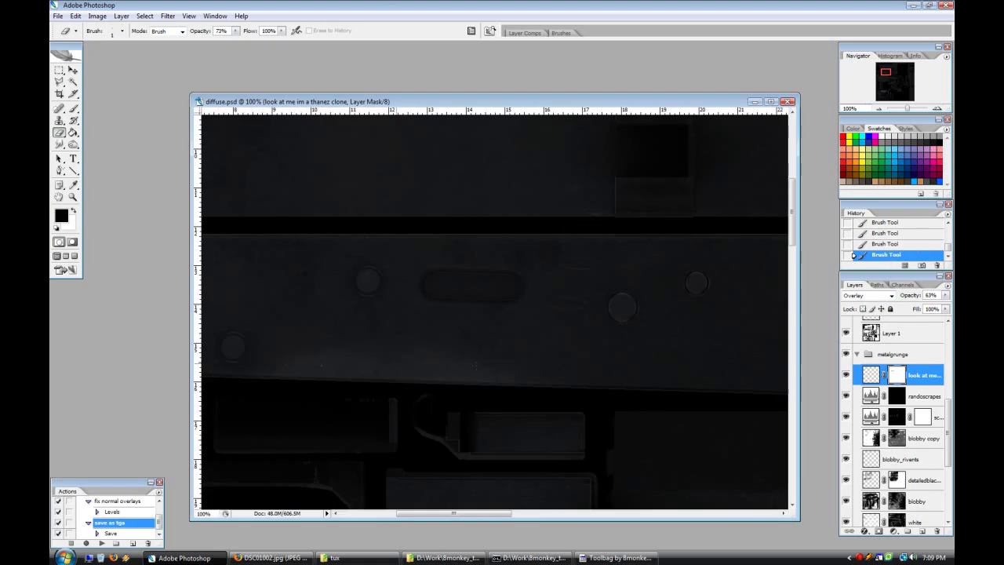
{"action": "left_click", "coordinate": [74, 210]}
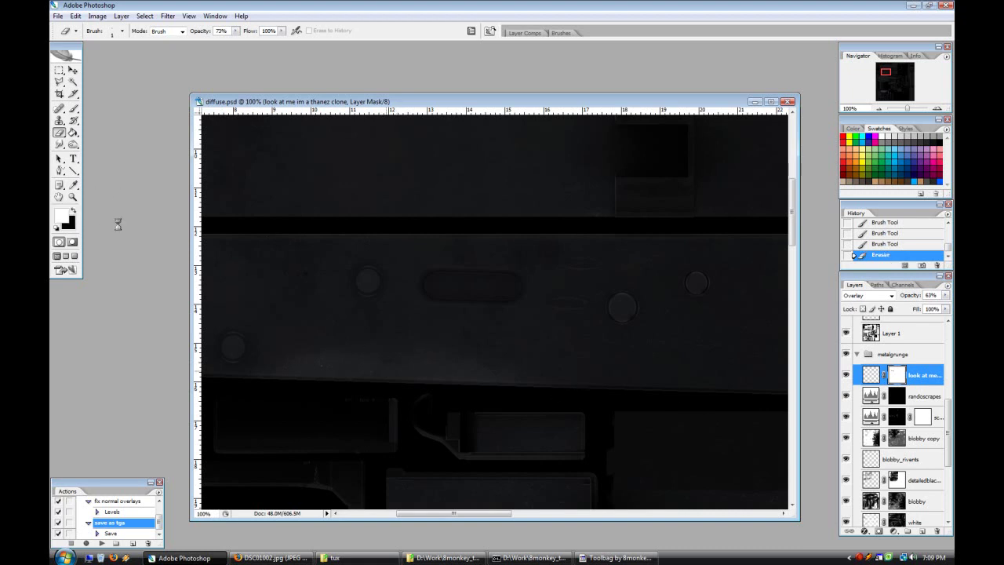
Step: Break up the light patch by brushing black on its mask with the textured 89 px brush and a 1 px brush at 71% opacity
{"action": "left_click", "coordinate": [72, 110]}
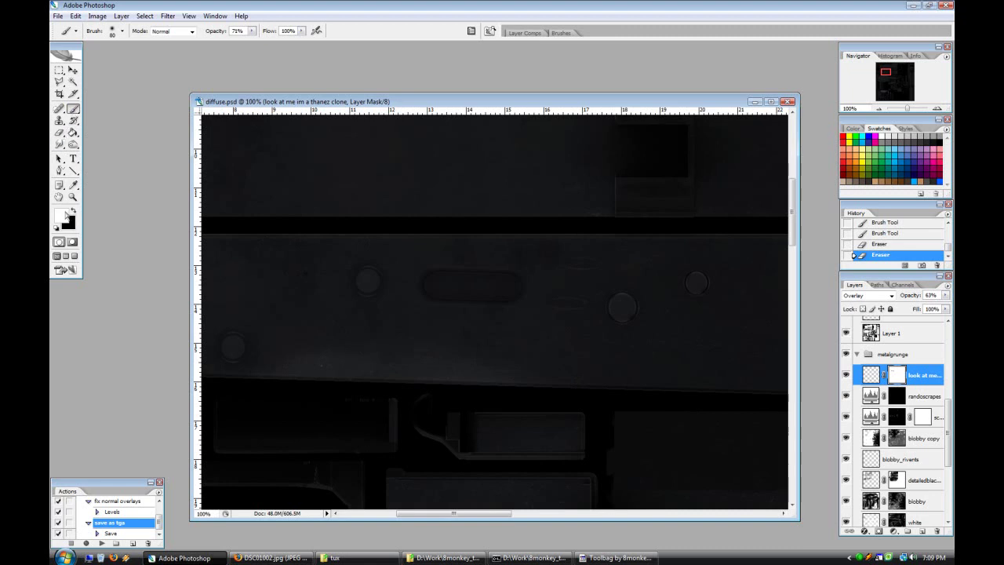
{"action": "left_click", "coordinate": [121, 30]}
{"action": "left_click", "coordinate": [244, 431]}
{"action": "left_click", "coordinate": [396, 4]}
{"action": "left_click", "coordinate": [345, 360]}
{"action": "left_click", "coordinate": [426, 328]}
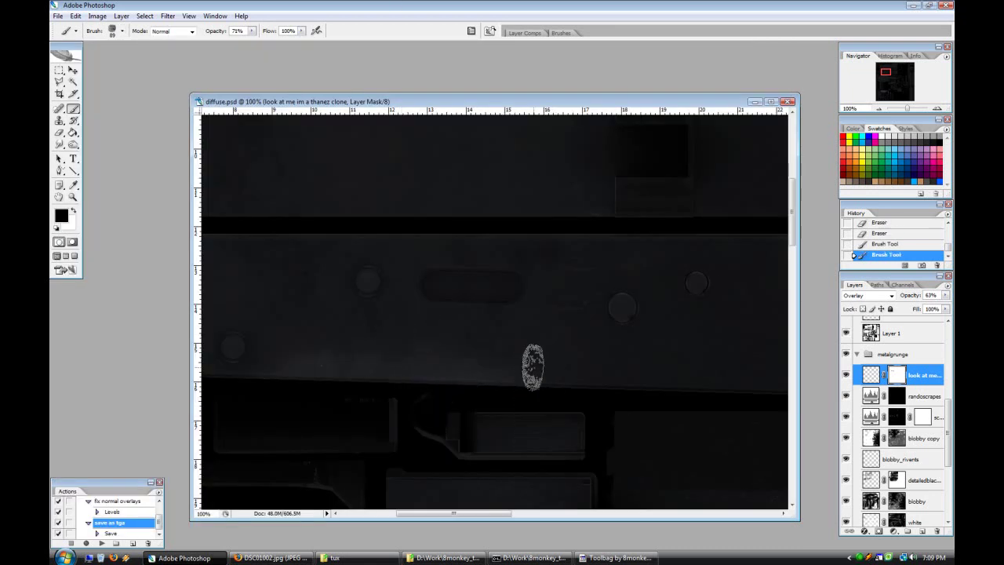
{"action": "left_click", "coordinate": [121, 31]}
{"action": "left_click", "coordinate": [488, 494]}
{"action": "left_click", "coordinate": [457, 4]}
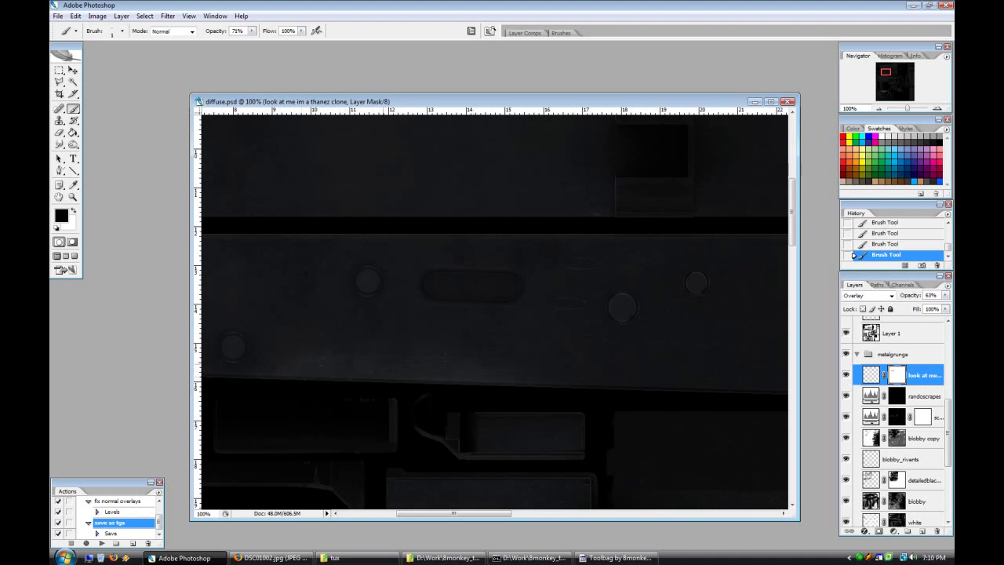
Step: Smudge the light patch's mask along the receiver's lower edge with the 60 px Smudge tool at 60% strength
{"action": "left_click", "coordinate": [58, 144]}
{"action": "left_click_drag", "start_coordinate": [479, 371], "coordinate": [435, 355]}
{"action": "mouse_move", "coordinate": [514, 386]}
{"action": "left_mouse_down"}
{"action": "mouse_move", "coordinate": [449, 361]}
{"action": "mouse_move", "coordinate": [487, 363]}
{"action": "left_mouse_up"}
{"action": "left_click_drag", "start_coordinate": [486, 363], "coordinate": [360, 355]}
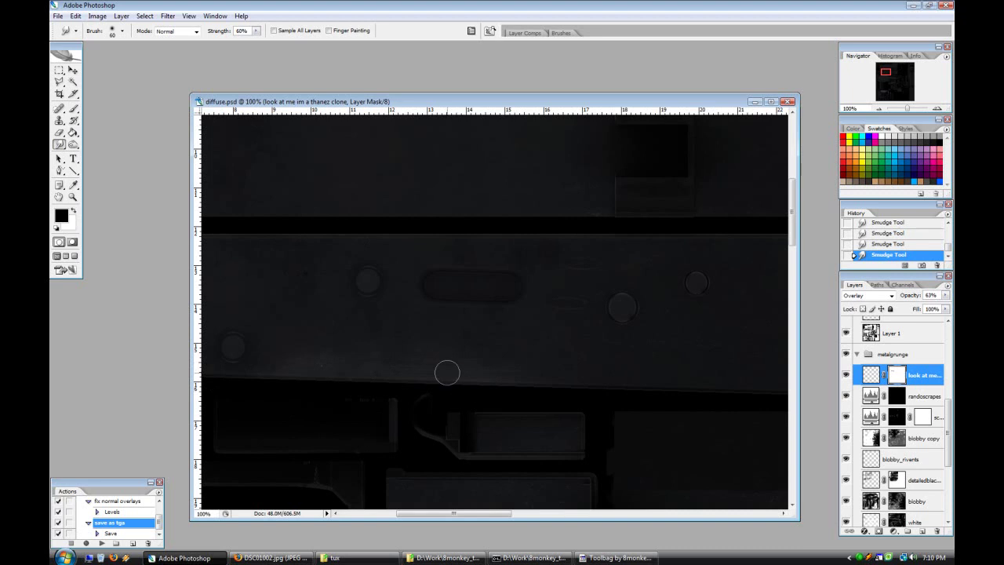
{"action": "left_click", "coordinate": [168, 15]}
{"action": "left_click", "coordinate": [174, 18]}
{"action": "left_click_drag", "start_coordinate": [401, 369], "coordinate": [484, 374]}
Step: Export the texture with the save as tga action, refresh the specular map in Toolbag and turn the gun to inspect the receiver
{"action": "left_click", "coordinate": [101, 543]}
{"action": "left_click", "coordinate": [616, 557]}
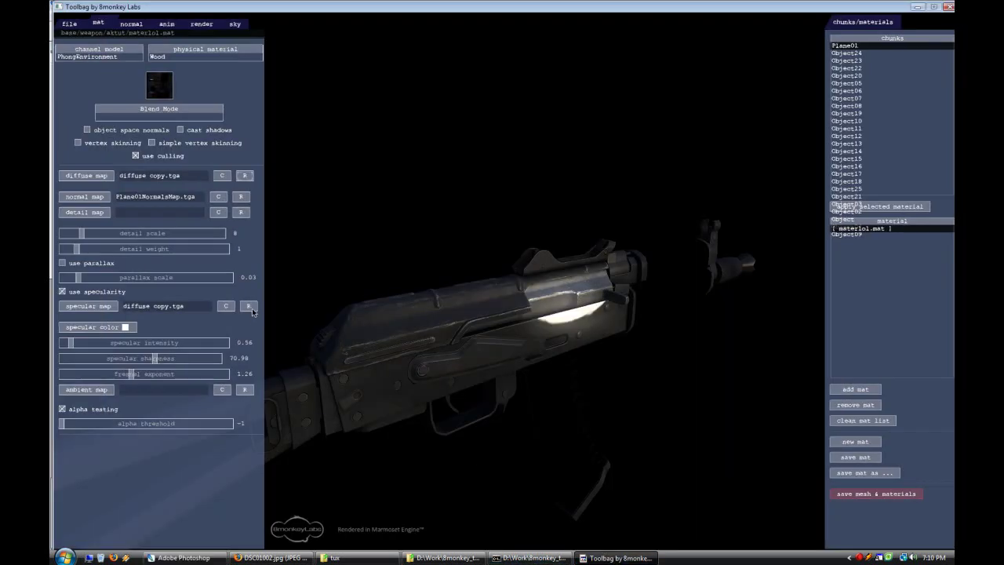
{"action": "left_click", "coordinate": [249, 306]}
{"action": "left_click_drag", "start_coordinate": [376, 365], "coordinate": [507, 425]}
Step: In Photoshop, set the light patch layer's opacity to 80% and sharpen its mask with the Sharpen filter and the 34 px Sharpen tool at 7% strength
{"action": "left_click", "coordinate": [198, 557]}
{"action": "mouse_move", "coordinate": [945, 296]}
{"action": "left_mouse_down"}
{"action": "mouse_move", "coordinate": [933, 311]}
{"action": "mouse_move", "coordinate": [933, 296]}
{"action": "left_mouse_up"}
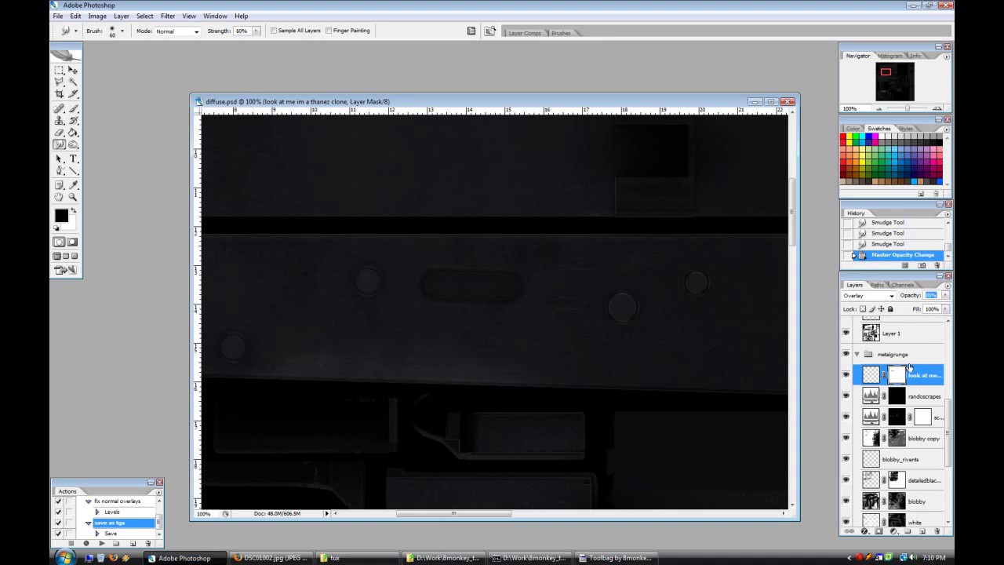
{"action": "left_click", "coordinate": [168, 15]}
{"action": "left_click", "coordinate": [174, 29]}
{"action": "right_click", "coordinate": [59, 146]}
{"action": "left_click", "coordinate": [83, 158]}
{"action": "left_click_drag", "start_coordinate": [352, 358], "coordinate": [334, 347]}
{"action": "left_click", "coordinate": [324, 374]}
{"action": "left_click", "coordinate": [312, 374]}
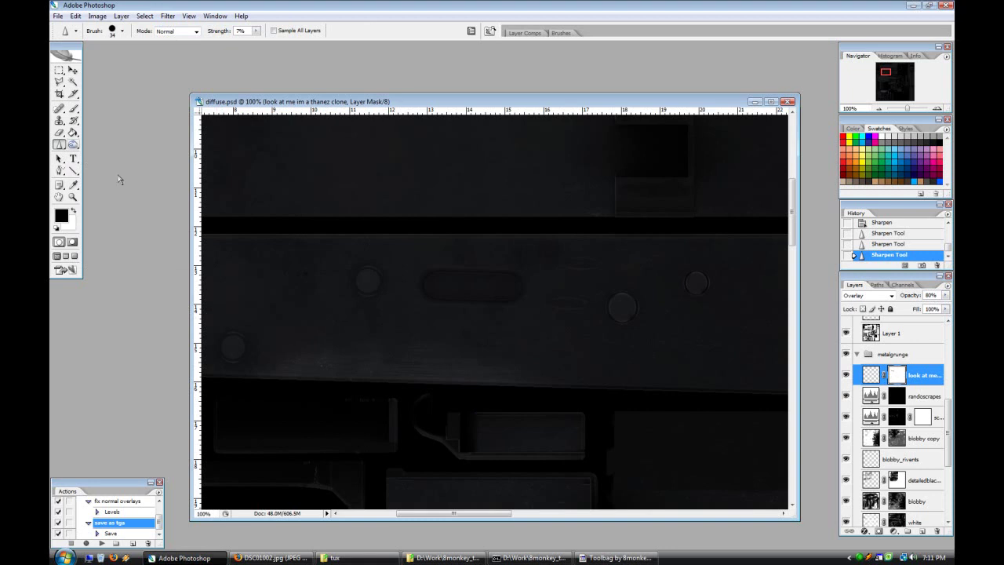
Step: Stamp black speckles over the light patch on its mask with the textured 139 px brush at 27% opacity
{"action": "left_click", "coordinate": [73, 108]}
{"action": "left_click", "coordinate": [121, 30]}
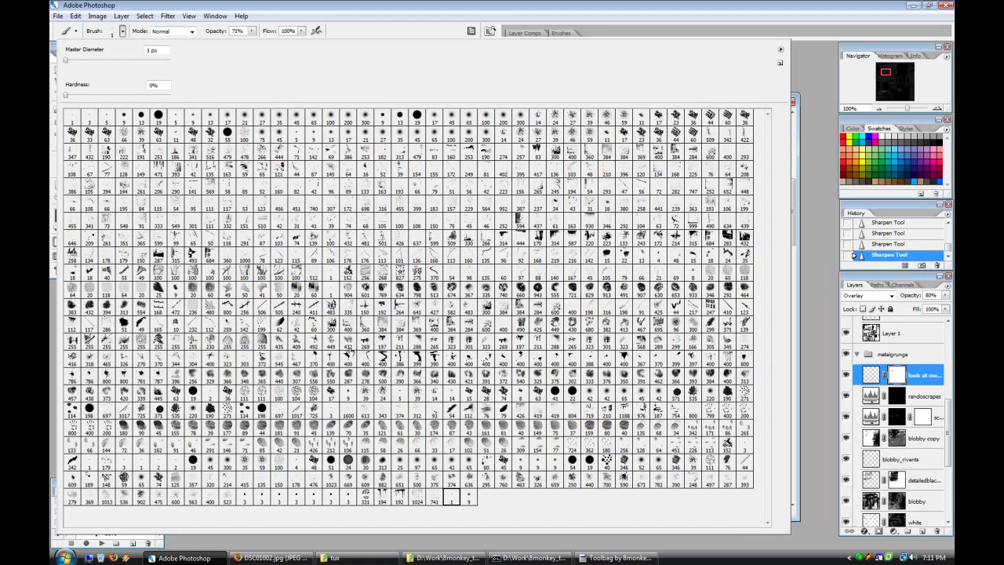
{"action": "double_click", "coordinate": [312, 238]}
{"action": "left_click_drag", "start_coordinate": [251, 32], "coordinate": [226, 36]}
{"action": "left_click", "coordinate": [681, 450]}
{"action": "left_click", "coordinate": [433, 350]}
{"action": "left_click", "coordinate": [488, 353]}
{"action": "left_click", "coordinate": [385, 369]}
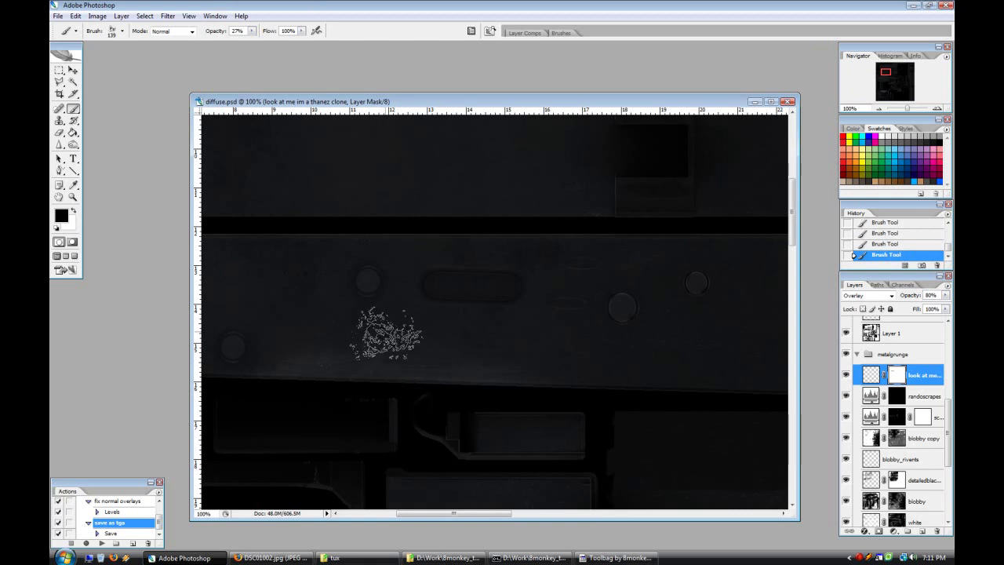
Step: Run the save as tga action, refresh the diffuse map in Toolbag and inspect the receiver with the side panels hidden
{"action": "left_click", "coordinate": [101, 542]}
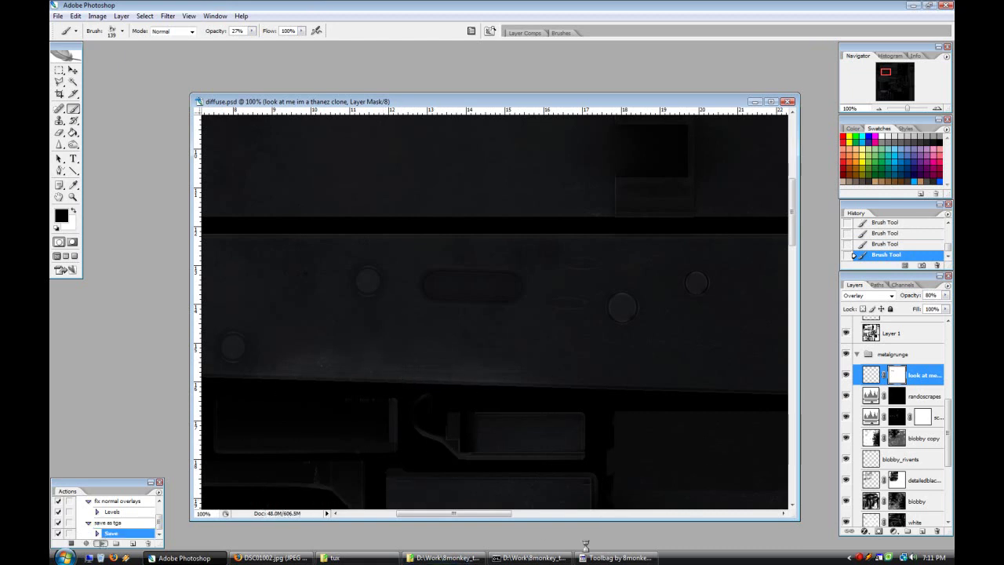
{"action": "left_click", "coordinate": [616, 557]}
{"action": "left_click", "coordinate": [244, 176]}
{"action": "left_click_drag", "start_coordinate": [668, 410], "coordinate": [549, 408]}
{"action": "key", "text": "alt+Tab"}
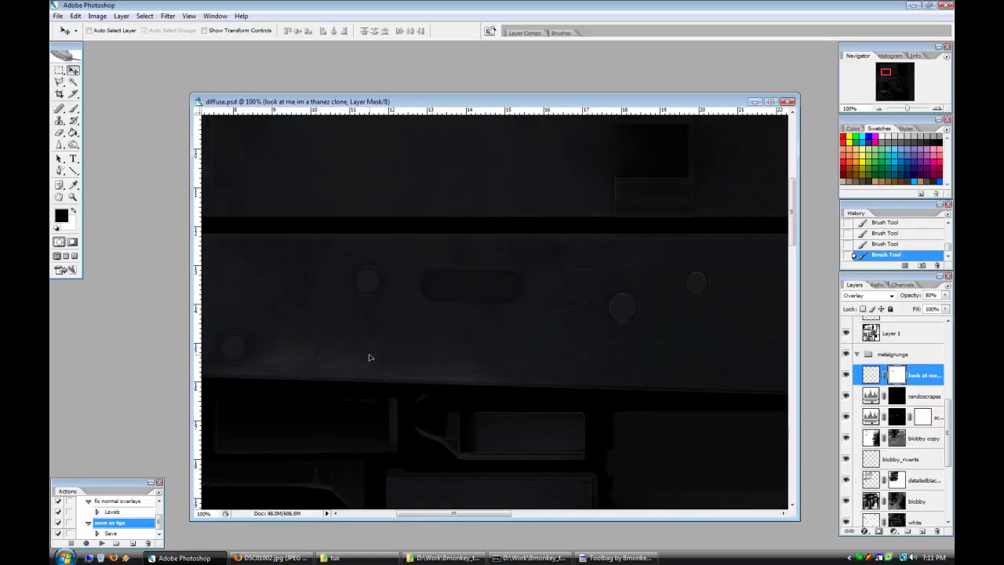
{"action": "left_click", "coordinate": [615, 558]}
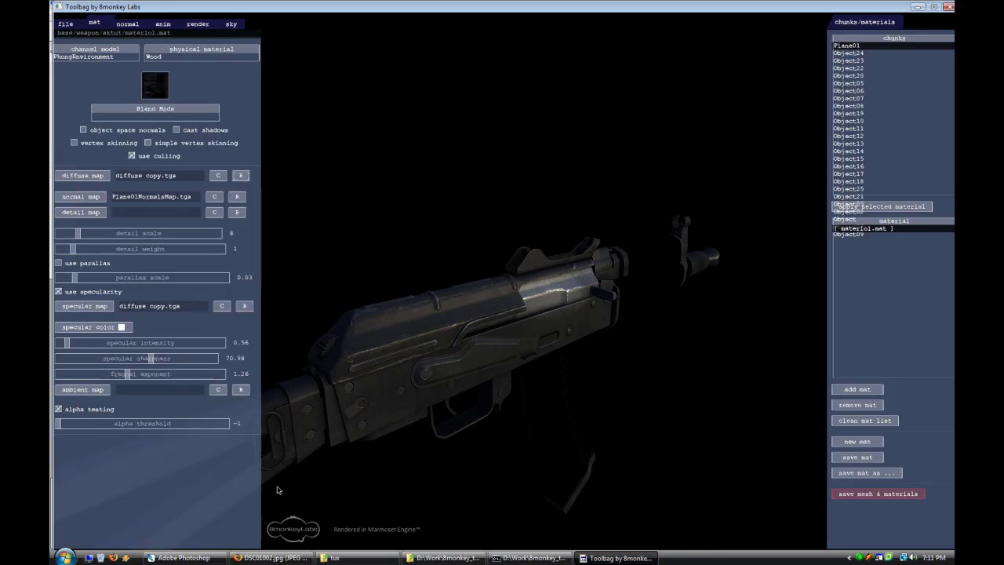
{"action": "left_click_drag", "start_coordinate": [270, 224], "coordinate": [271, 225]}
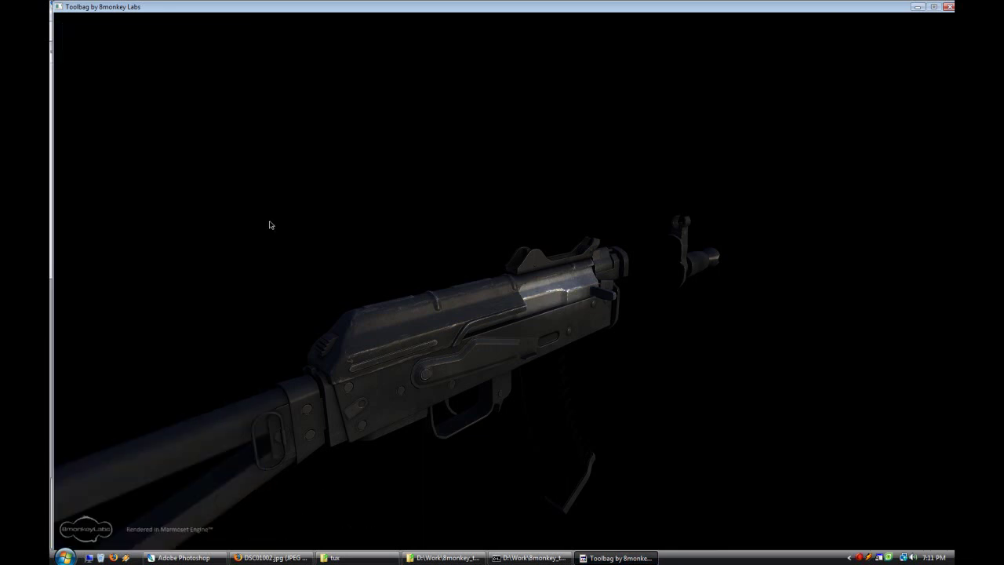
Step: In Photoshop, reapply the last filter to the light patch's mask and smudge it with the 60 px Smudge tool at 60% strength
{"action": "left_click", "coordinate": [185, 558]}
{"action": "left_click", "coordinate": [169, 16]}
{"action": "left_click", "coordinate": [180, 29]}
{"action": "key", "text": "ctrl+f"}
{"action": "left_click", "coordinate": [60, 144]}
{"action": "left_click", "coordinate": [377, 358]}
{"action": "key", "text": "shift+r"}
{"action": "mouse_move", "coordinate": [377, 358]}
{"action": "left_mouse_down"}
{"action": "mouse_move", "coordinate": [390, 358]}
{"action": "mouse_move", "coordinate": [377, 367]}
{"action": "left_mouse_up"}
{"action": "left_click_drag", "start_coordinate": [492, 396], "coordinate": [506, 378]}
Step: Export the updated texture with the save as tga action and check the receiver in Toolbag
{"action": "left_click", "coordinate": [101, 544]}
{"action": "left_click", "coordinate": [618, 558]}
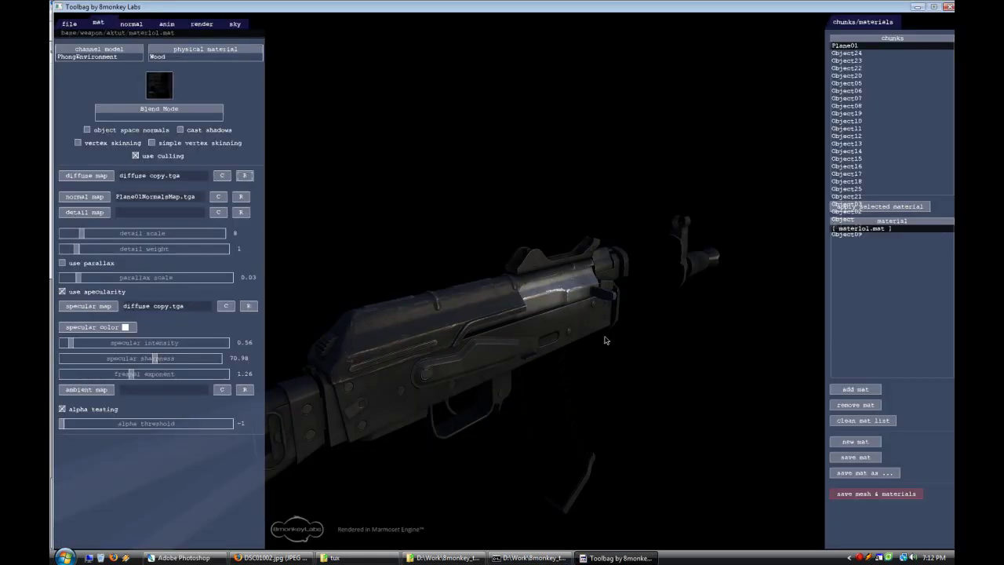
{"action": "key", "text": "Tab"}
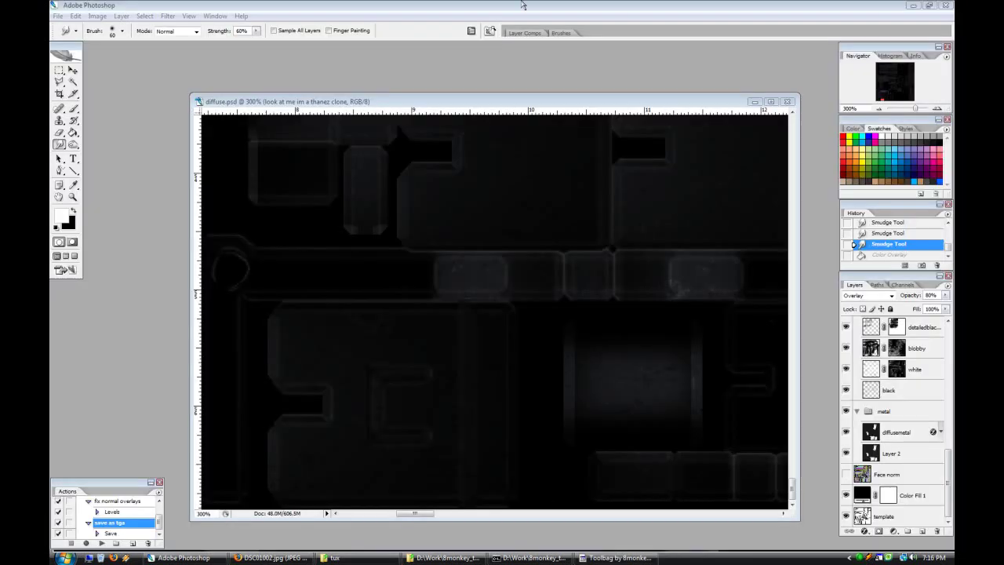
Step: In Photoshop, add a new layer named sight orange above the diffusemetal layer
{"action": "left_click", "coordinate": [904, 424]}
{"action": "key", "text": "ctrl+shift+n"}
{"action": "type", "text": "sight"}
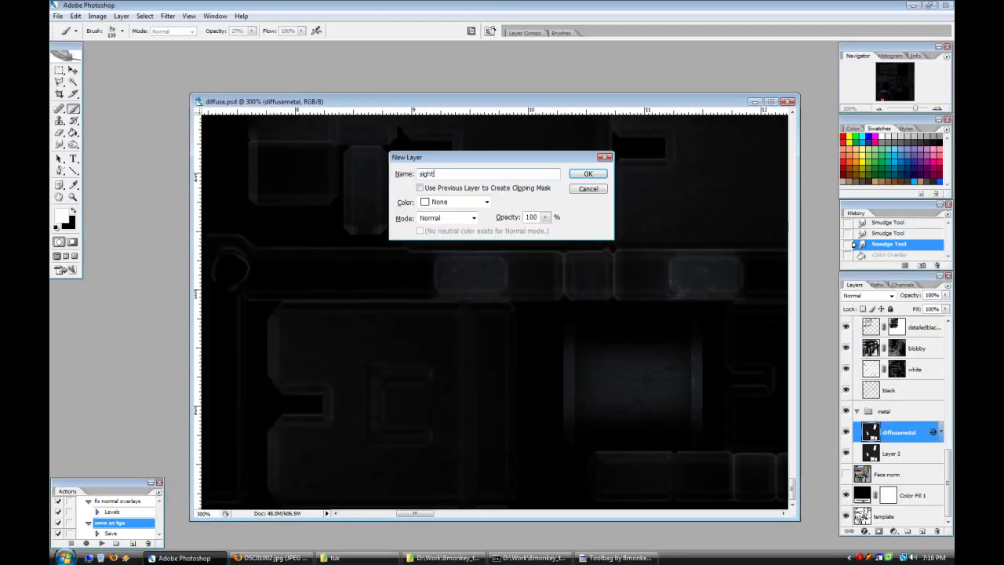
{"action": "key", "text": "Return"}
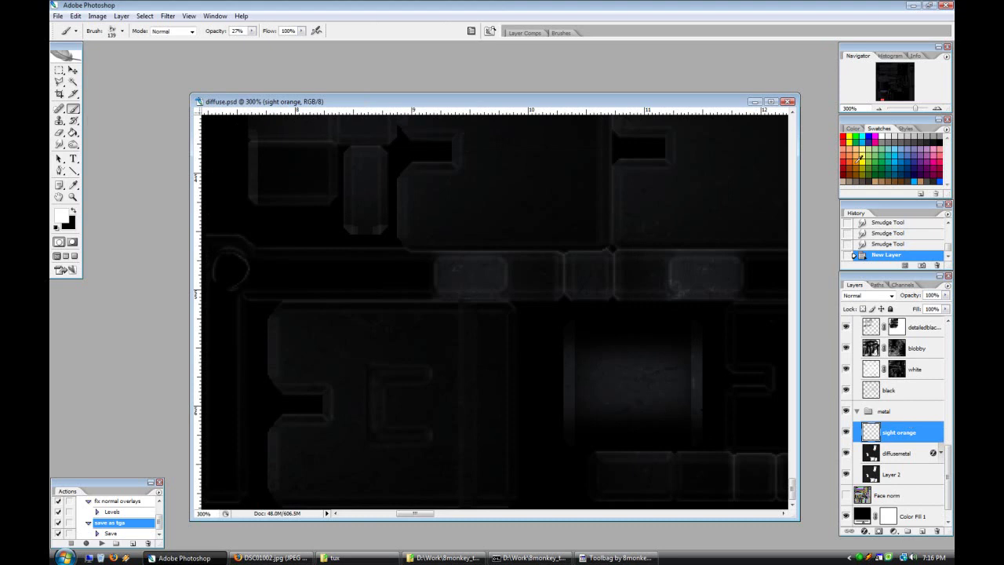
Step: Paint the C-shaped sight notch orange with the 5 px brush at 27% opacity
{"action": "left_click", "coordinate": [856, 162]}
{"action": "left_click", "coordinate": [109, 33]}
{"action": "double_click", "coordinate": [108, 118]}
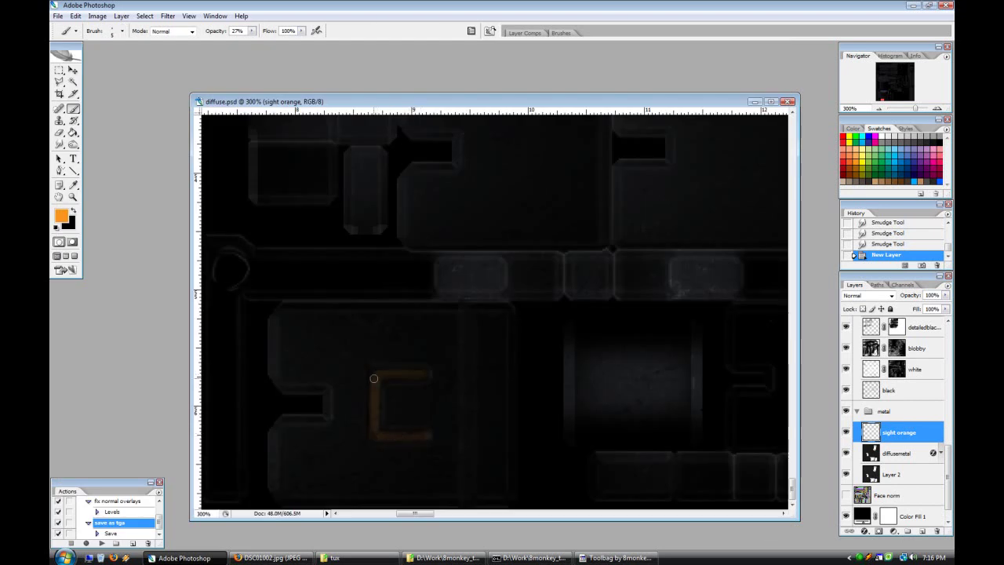
Step: Shift the orange sight marking's midtones with Color Balance levels of +100, -24 and -48
{"action": "left_click", "coordinate": [97, 16]}
{"action": "mouse_move", "coordinate": [133, 38]}
{"action": "left_click", "coordinate": [227, 91]}
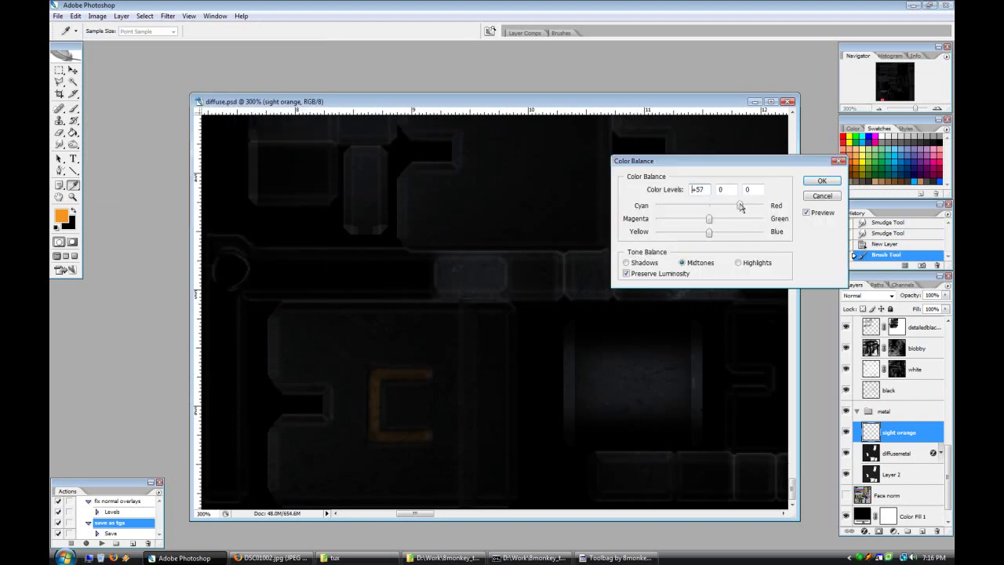
{"action": "mouse_move", "coordinate": [710, 232]}
{"action": "left_mouse_down"}
{"action": "mouse_move", "coordinate": [763, 233]}
{"action": "mouse_move", "coordinate": [684, 231]}
{"action": "mouse_move", "coordinate": [695, 219]}
{"action": "left_mouse_up"}
{"action": "left_click", "coordinate": [821, 182]}
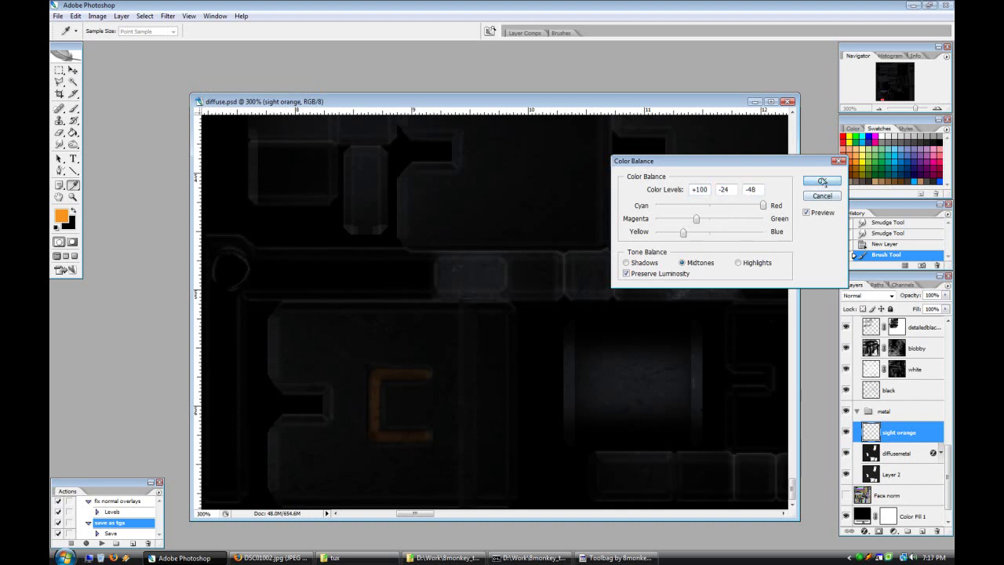
Step: Try other blend modes, such as Exclusion, on the sight orange layer and cancel the layer style
{"action": "right_click", "coordinate": [890, 428]}
{"action": "left_click", "coordinate": [773, 193]}
{"action": "left_click", "coordinate": [781, 313]}
{"action": "scroll", "coordinate": [781, 312], "scroll_direction": "down", "scroll_amount": 6}
{"action": "scroll", "coordinate": [783, 314], "scroll_direction": "down", "scroll_amount": 12}
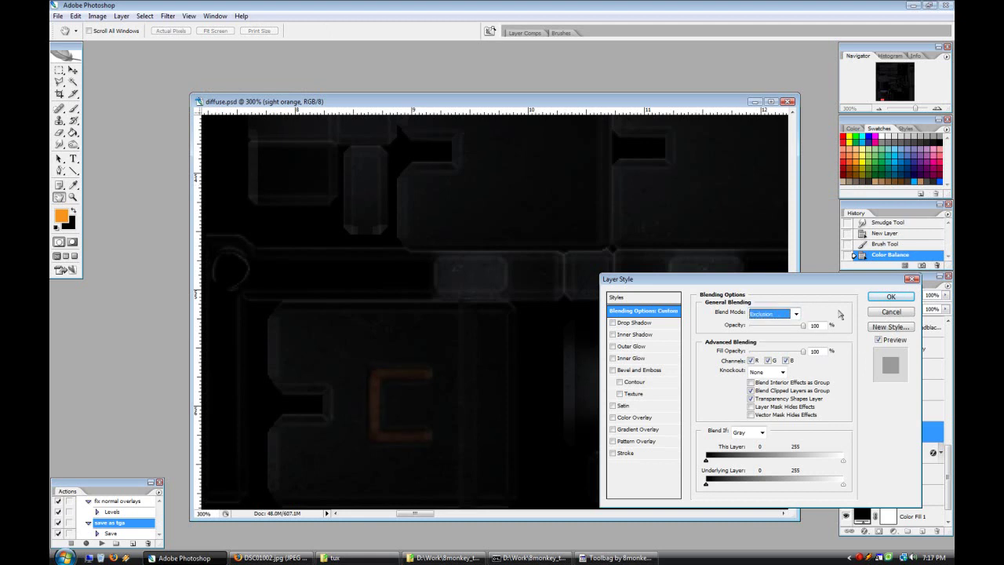
{"action": "left_click", "coordinate": [895, 313]}
Step: Try the sight orange layer higher in the layer stack with different blend modes, and undo the reordering
{"action": "left_click", "coordinate": [878, 108]}
{"action": "left_click_drag", "start_coordinate": [903, 433], "coordinate": [898, 338]}
{"action": "scroll", "coordinate": [897, 392], "scroll_direction": "up", "scroll_amount": 1}
{"action": "mouse_move", "coordinate": [897, 409]}
{"action": "left_mouse_down"}
{"action": "mouse_move", "coordinate": [899, 318]}
{"action": "mouse_move", "coordinate": [905, 401]}
{"action": "left_mouse_up"}
{"action": "right_click", "coordinate": [906, 404]}
{"action": "left_click", "coordinate": [793, 170]}
{"action": "left_click", "coordinate": [778, 315]}
{"action": "left_click", "coordinate": [778, 315]}
{"action": "scroll", "coordinate": [778, 315], "scroll_direction": "down", "scroll_amount": 5}
{"action": "left_click", "coordinate": [891, 312], "text": "alt"}
{"action": "left_click", "coordinate": [781, 314]}
{"action": "left_click", "coordinate": [781, 316]}
{"action": "scroll", "coordinate": [781, 315], "scroll_direction": "down", "scroll_amount": 20}
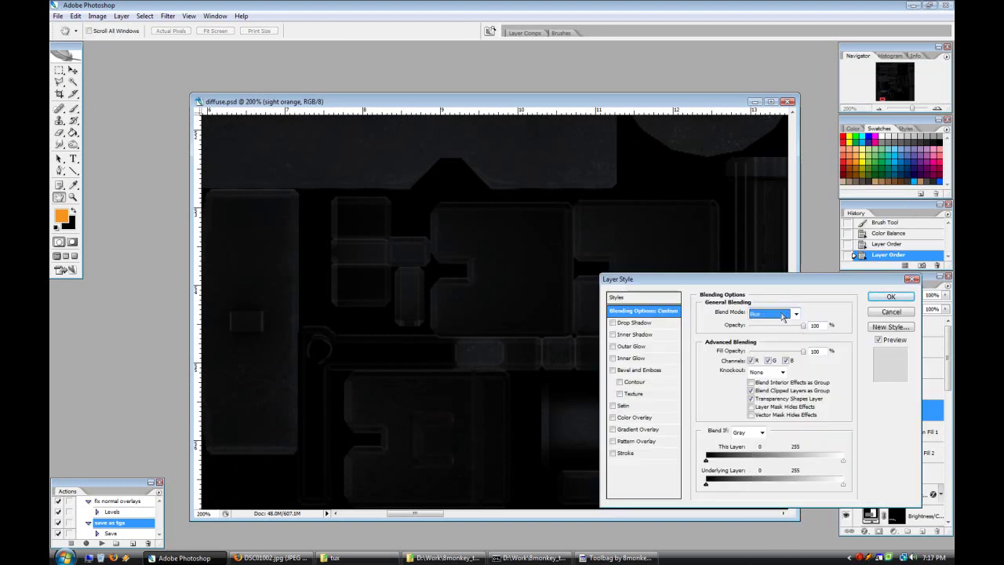
{"action": "key", "text": "Escape"}
{"action": "key", "text": "ctrl+z"}
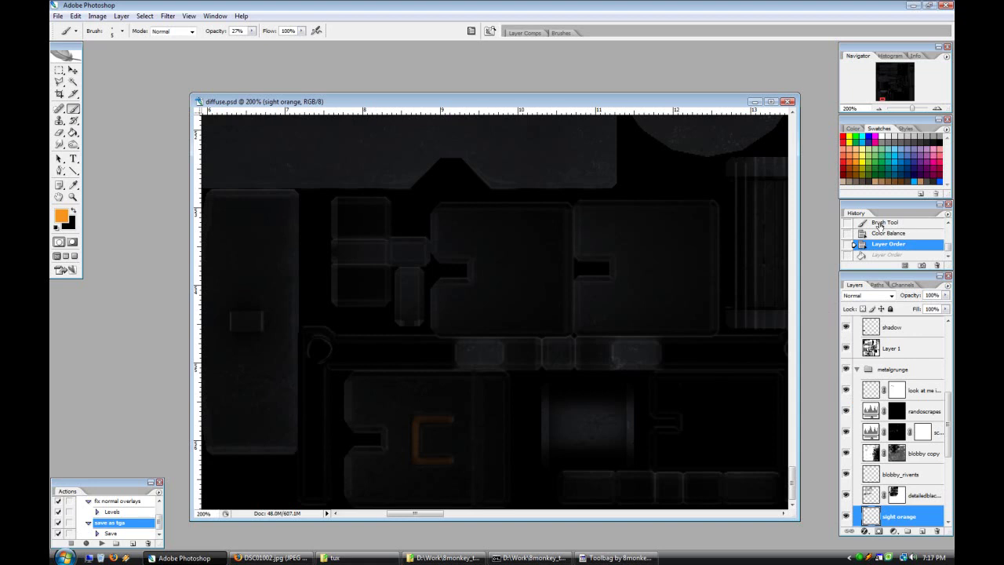
{"action": "key", "text": "ctrl+alt+z"}
Step: Switch to Toolbag, refresh the diffuse map and turn the gun with the side panels hidden
{"action": "left_click", "coordinate": [616, 558]}
{"action": "left_click", "coordinate": [243, 176]}
{"action": "key", "text": "Tab"}
{"action": "left_click_drag", "start_coordinate": [494, 396], "coordinate": [462, 447]}
Step: In Photoshop, select the uppermost receiver side strip with its rivets using the Rectangular Marquee
{"action": "left_click", "coordinate": [184, 557]}
{"action": "left_click", "coordinate": [879, 108]}
{"action": "left_click", "coordinate": [878, 108]}
{"action": "left_click", "coordinate": [879, 108]}
{"action": "scroll", "coordinate": [430, 393], "scroll_direction": "up", "scroll_amount": 5}
{"action": "scroll", "coordinate": [494, 314], "scroll_direction": "up", "scroll_amount": 3}
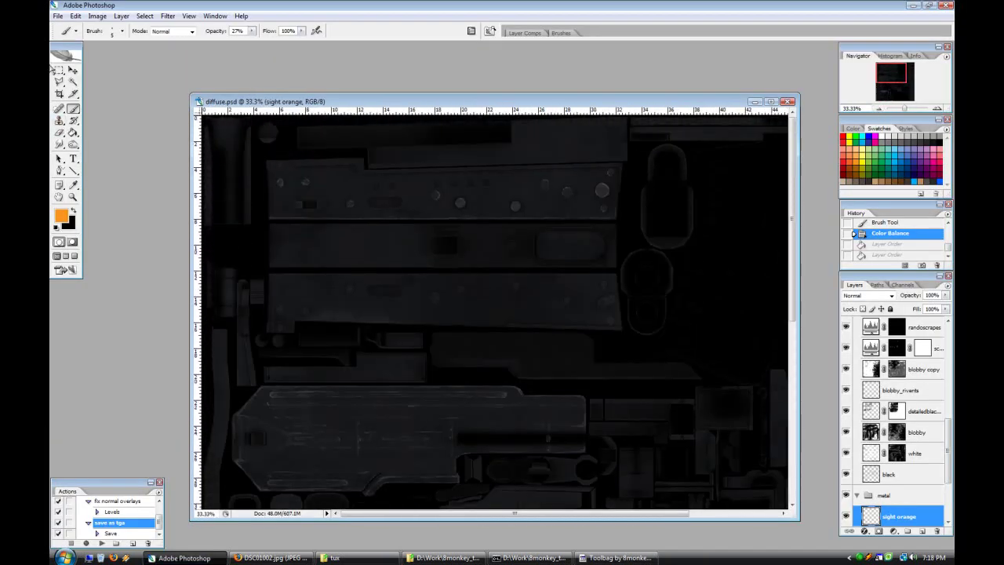
{"action": "left_click", "coordinate": [58, 70]}
{"action": "mouse_move", "coordinate": [266, 155]}
{"action": "left_mouse_down"}
{"action": "mouse_move", "coordinate": [533, 223]}
{"action": "mouse_move", "coordinate": [626, 219]}
{"action": "left_mouse_up"}
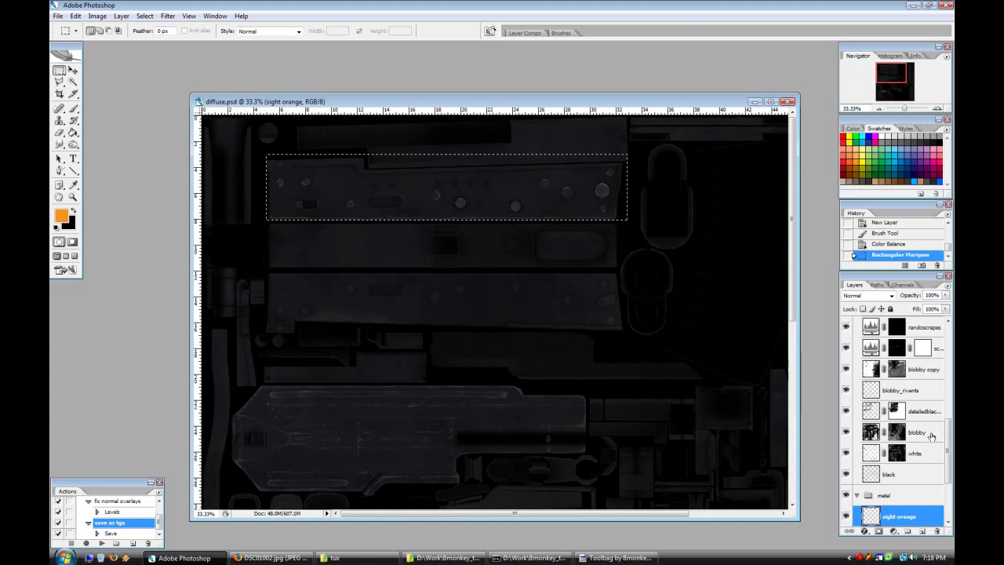
Step: On the scrapes layer's mask, duplicate the selected area onto the lower receiver strip, flip it vertically and deselect
{"action": "scroll", "coordinate": [938, 427], "scroll_direction": "up", "scroll_amount": 3}
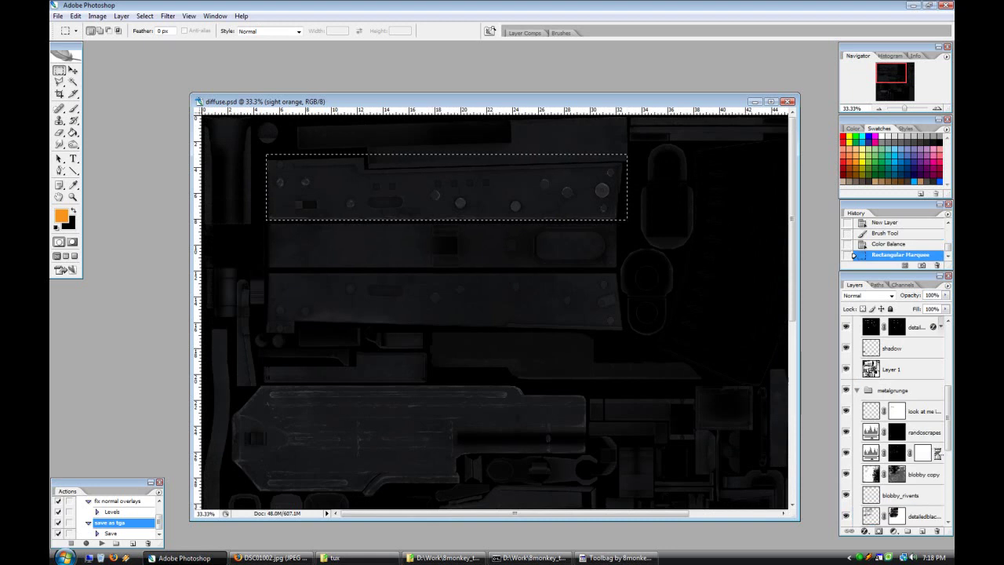
{"action": "left_click", "coordinate": [930, 452]}
{"action": "left_click", "coordinate": [71, 72]}
{"action": "left_click_drag", "start_coordinate": [439, 206], "coordinate": [478, 300]}
{"action": "left_click", "coordinate": [75, 16]}
{"action": "left_click", "coordinate": [256, 320]}
{"action": "key", "text": "ctrl+plus"}
{"action": "key", "text": "ctrl+plus"}
{"action": "mouse_move", "coordinate": [519, 514]}
{"action": "left_mouse_down"}
{"action": "mouse_move", "coordinate": [460, 519]}
{"action": "mouse_move", "coordinate": [571, 516]}
{"action": "mouse_move", "coordinate": [455, 514]}
{"action": "left_mouse_up"}
{"action": "key", "text": "ctrl+d"}
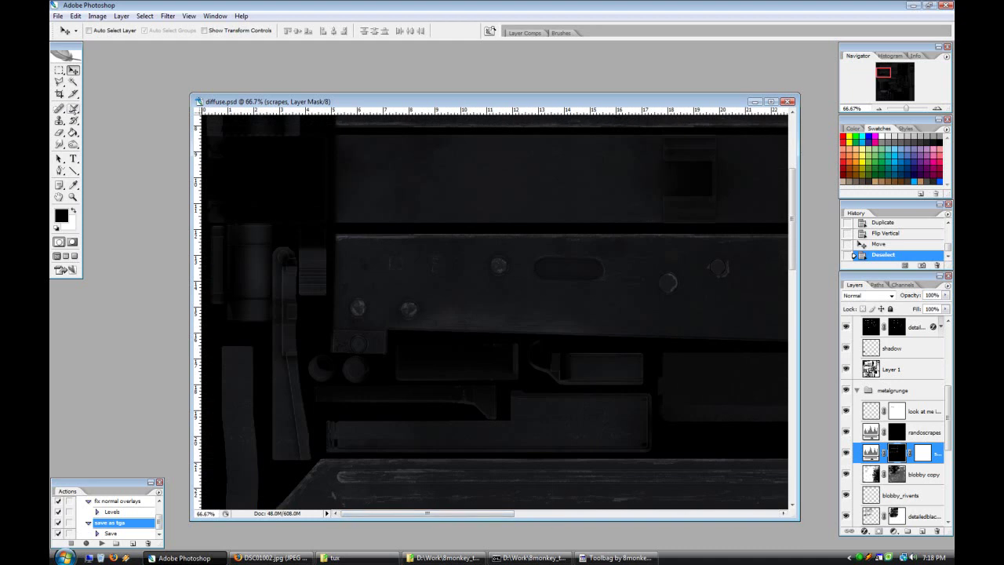
Step: Paint black with the 5 px brush at 27% opacity over the stray rivet scrapes near the lower strip's left end
{"action": "key", "text": "b"}
{"action": "left_click_drag", "start_coordinate": [425, 253], "coordinate": [435, 262]}
{"action": "mouse_move", "coordinate": [434, 258]}
{"action": "left_mouse_down"}
{"action": "mouse_move", "coordinate": [436, 269]}
{"action": "mouse_move", "coordinate": [416, 252]}
{"action": "left_mouse_up"}
{"action": "left_click", "coordinate": [428, 254]}
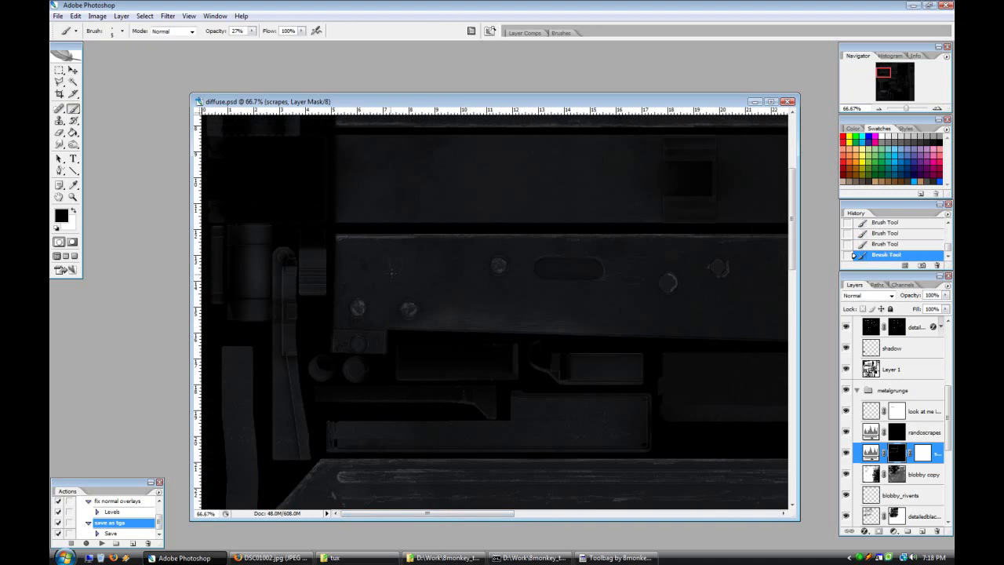
Step: Paint black at 100% opacity on the scrapes mask over the stray scrapes around the rivets near the lower strip's right end
{"action": "left_click_drag", "start_coordinate": [492, 515], "coordinate": [593, 514]}
{"action": "left_click_drag", "start_coordinate": [252, 32], "coordinate": [297, 36]}
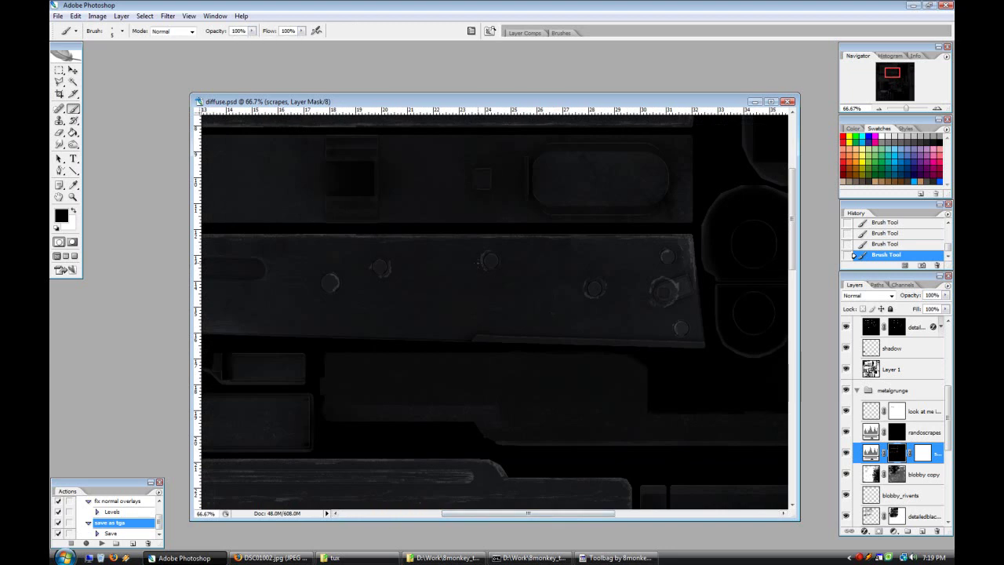
{"action": "left_click", "coordinate": [936, 108]}
{"action": "left_click", "coordinate": [936, 108]}
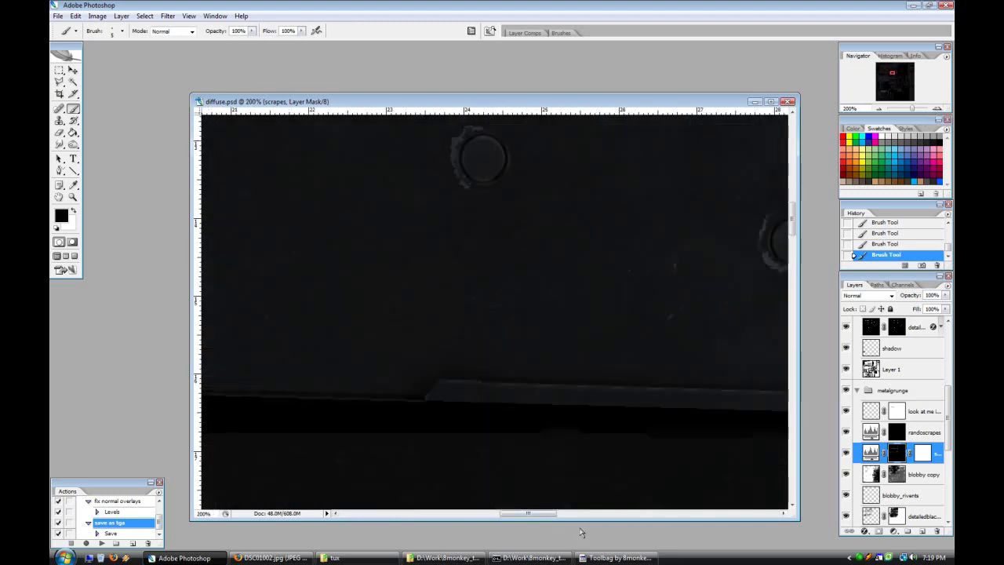
{"action": "left_click_drag", "start_coordinate": [529, 513], "coordinate": [562, 514]}
{"action": "mouse_move", "coordinate": [700, 233]}
{"action": "left_mouse_down"}
{"action": "mouse_move", "coordinate": [621, 298]}
{"action": "mouse_move", "coordinate": [614, 272]}
{"action": "mouse_move", "coordinate": [636, 216]}
{"action": "mouse_move", "coordinate": [669, 205]}
{"action": "left_mouse_up"}
{"action": "left_click_drag", "start_coordinate": [487, 265], "coordinate": [425, 275]}
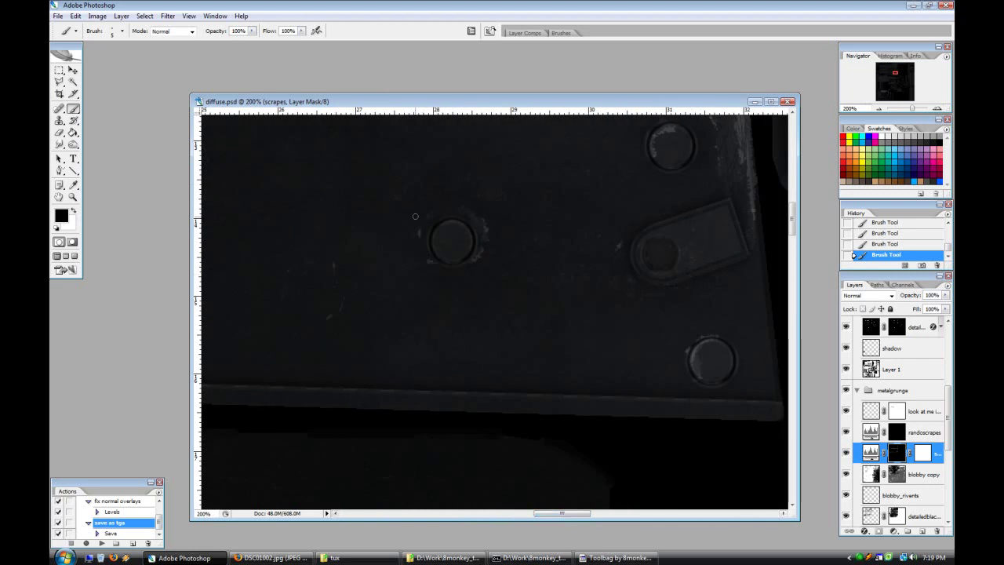
{"action": "scroll", "coordinate": [524, 220], "scroll_direction": "up", "scroll_amount": 3}
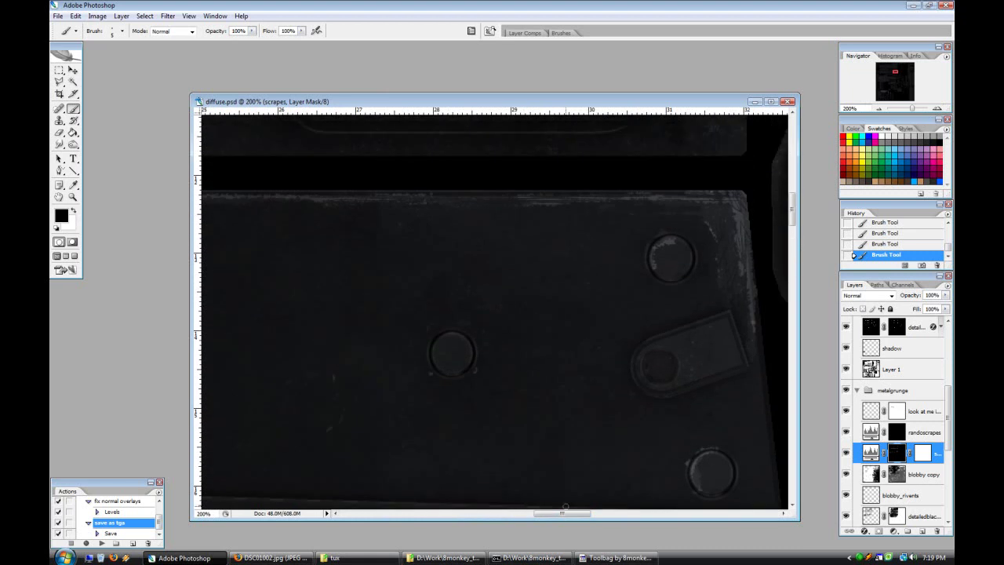
{"action": "scroll", "coordinate": [529, 223], "scroll_direction": "left", "scroll_amount": 5}
{"action": "scroll", "coordinate": [538, 230], "scroll_direction": "left", "scroll_amount": 3}
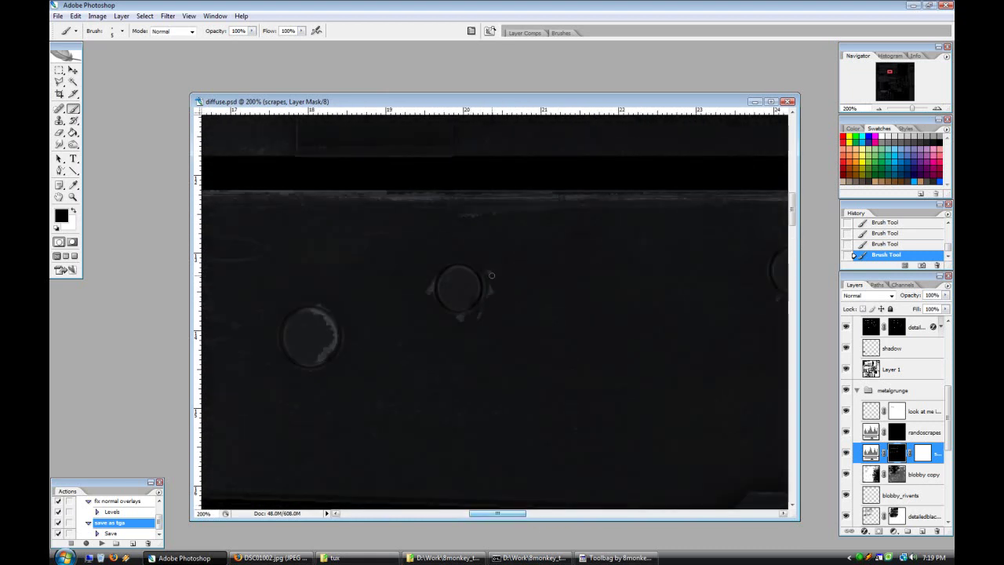
Step: Paint thin white edge wear on the small rivet near the strip's middle and trim it with a 3 px eraser at 73% opacity
{"action": "left_click", "coordinate": [75, 208]}
{"action": "mouse_move", "coordinate": [456, 262]}
{"action": "left_mouse_down"}
{"action": "mouse_move", "coordinate": [440, 280]}
{"action": "mouse_move", "coordinate": [443, 301]}
{"action": "mouse_move", "coordinate": [463, 310]}
{"action": "mouse_move", "coordinate": [477, 294]}
{"action": "mouse_move", "coordinate": [451, 264]}
{"action": "left_mouse_up"}
{"action": "key", "text": "e"}
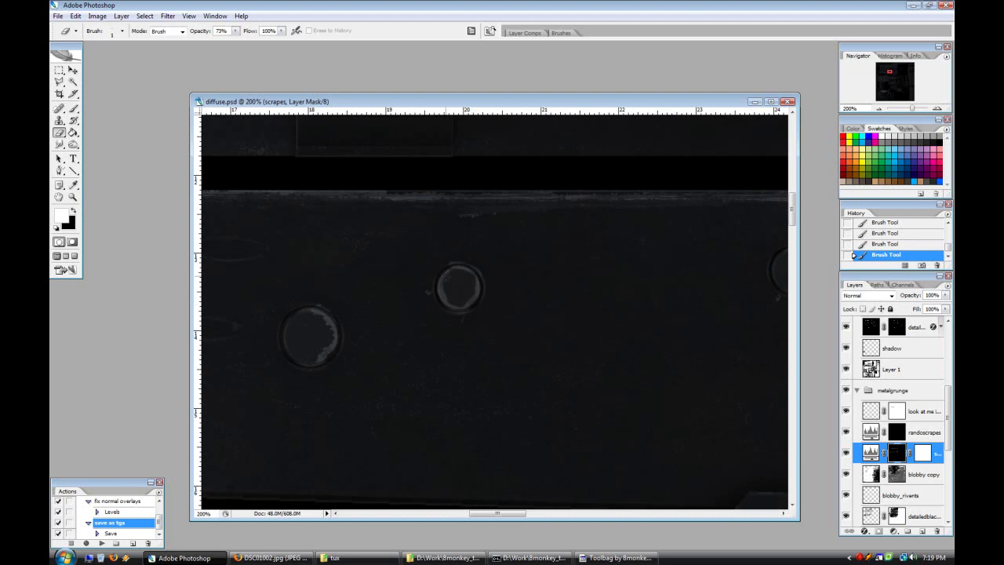
{"action": "left_click", "coordinate": [440, 288]}
{"action": "left_click", "coordinate": [121, 31]}
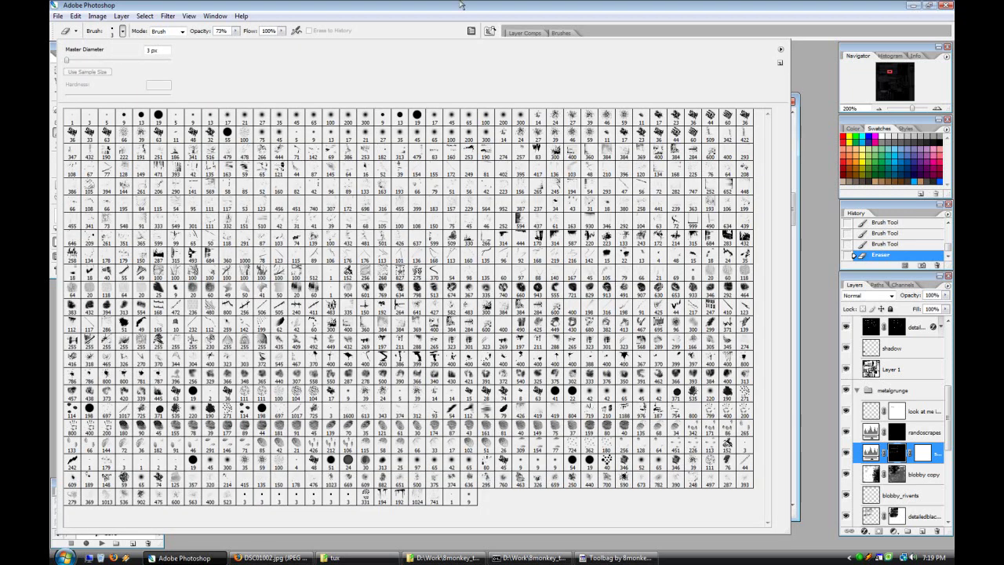
{"action": "double_click", "coordinate": [96, 114]}
{"action": "left_click_drag", "start_coordinate": [471, 294], "coordinate": [477, 283]}
{"action": "left_click_drag", "start_coordinate": [475, 276], "coordinate": [459, 267]}
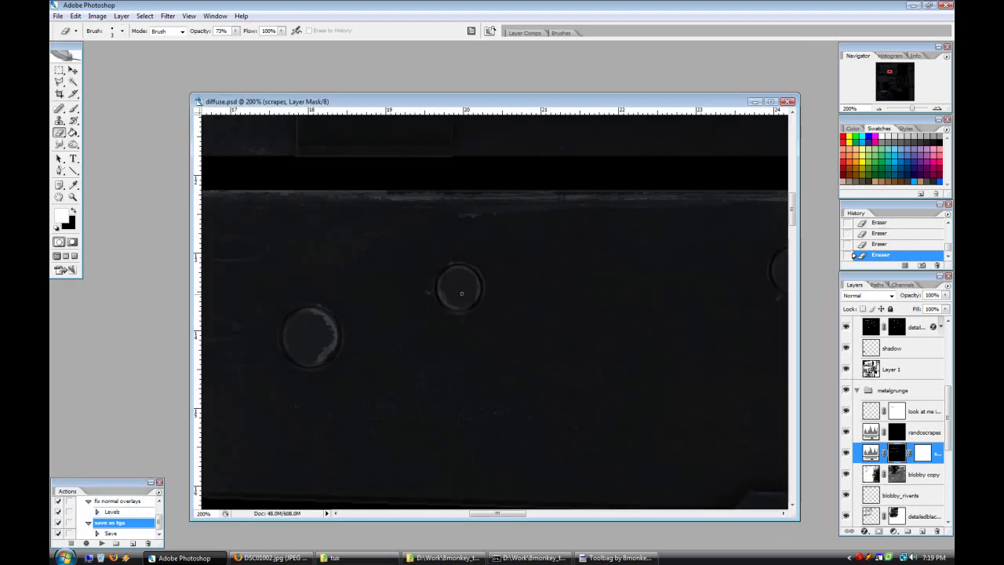
Step: Add white edge wear to the next two rivets along the lower strip and thin it with the eraser
{"action": "left_click_drag", "start_coordinate": [482, 513], "coordinate": [496, 513]}
{"action": "left_click", "coordinate": [74, 109]}
{"action": "mouse_move", "coordinate": [626, 268]}
{"action": "left_mouse_down"}
{"action": "mouse_move", "coordinate": [667, 270]}
{"action": "mouse_move", "coordinate": [651, 247]}
{"action": "mouse_move", "coordinate": [633, 277]}
{"action": "mouse_move", "coordinate": [641, 298]}
{"action": "mouse_move", "coordinate": [629, 282]}
{"action": "left_mouse_up"}
{"action": "left_click", "coordinate": [60, 132]}
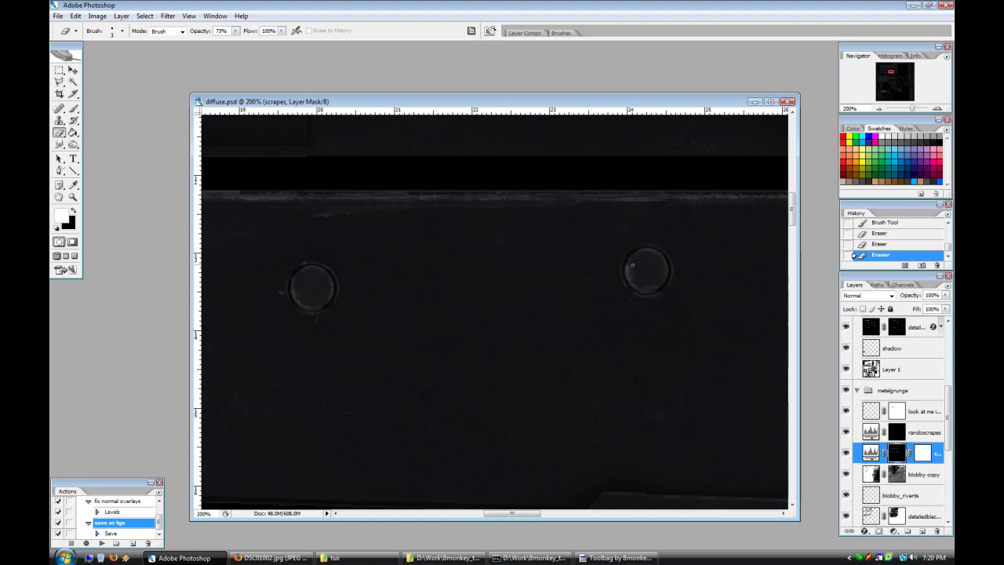
{"action": "left_click_drag", "start_coordinate": [519, 515], "coordinate": [576, 516]}
{"action": "key", "text": "b"}
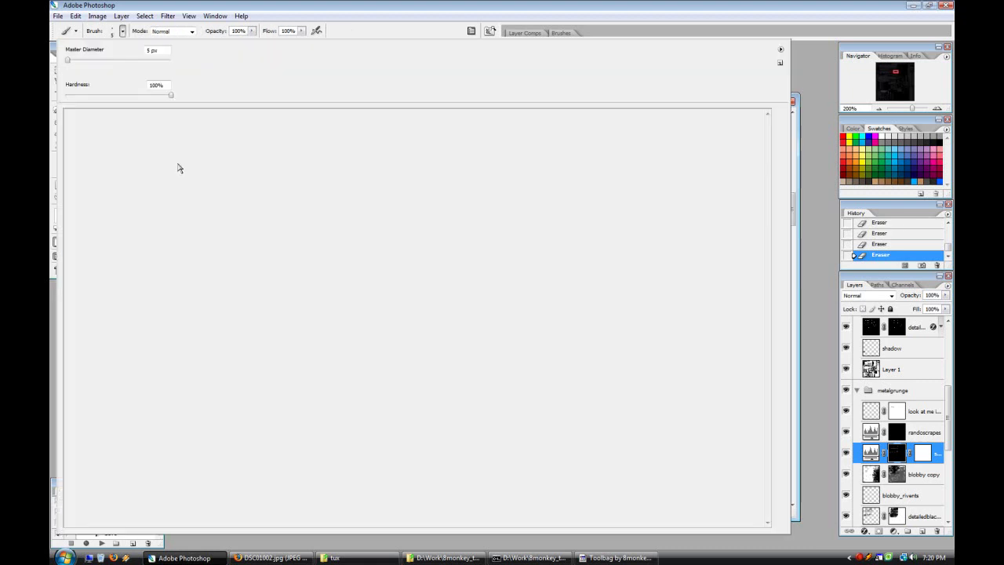
{"action": "mouse_move", "coordinate": [377, 371]}
{"action": "left_mouse_down"}
{"action": "mouse_move", "coordinate": [358, 367]}
{"action": "mouse_move", "coordinate": [391, 349]}
{"action": "mouse_move", "coordinate": [362, 355]}
{"action": "mouse_move", "coordinate": [393, 356]}
{"action": "mouse_move", "coordinate": [373, 369]}
{"action": "mouse_move", "coordinate": [372, 338]}
{"action": "left_mouse_up"}
{"action": "left_click", "coordinate": [60, 132]}
Step: Paint white wear along the edges of the angled plate with the 3 px brush and break it up with the eraser
{"action": "key", "text": "b"}
{"action": "mouse_move", "coordinate": [571, 338]}
{"action": "left_mouse_down"}
{"action": "mouse_move", "coordinate": [652, 315]}
{"action": "mouse_move", "coordinate": [566, 385]}
{"action": "mouse_move", "coordinate": [662, 356]}
{"action": "left_mouse_up"}
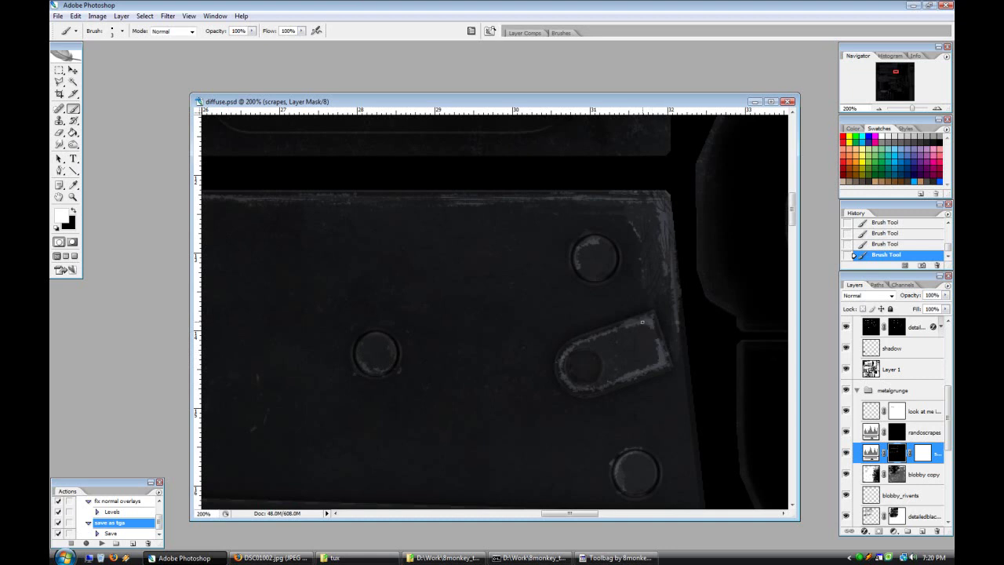
{"action": "left_click", "coordinate": [59, 132]}
{"action": "mouse_move", "coordinate": [560, 370]}
{"action": "left_mouse_down"}
{"action": "mouse_move", "coordinate": [572, 385]}
{"action": "mouse_move", "coordinate": [568, 348]}
{"action": "mouse_move", "coordinate": [652, 314]}
{"action": "left_mouse_up"}
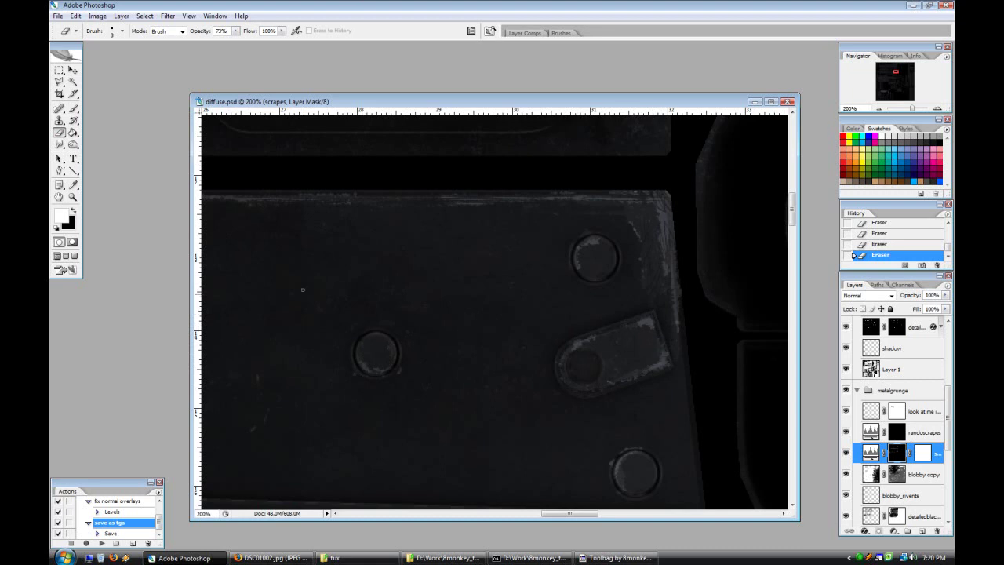
Step: Export the texture with the save as tga action and turn the gun in Toolbag to check it, returning to Photoshop
{"action": "left_click", "coordinate": [101, 542]}
{"action": "left_click", "coordinate": [615, 558]}
{"action": "left_click_drag", "start_coordinate": [560, 421], "coordinate": [553, 438]}
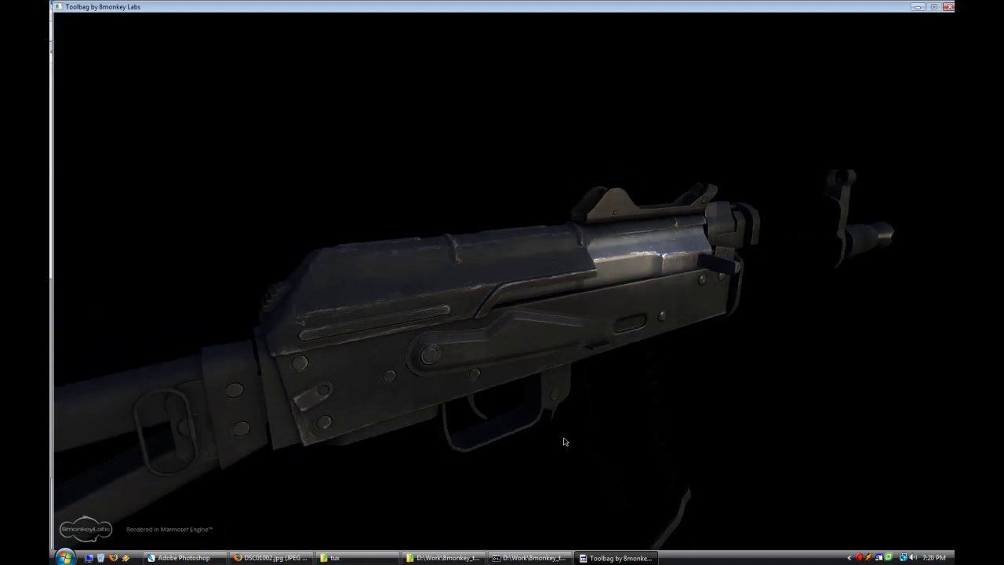
{"action": "key", "text": "alt+Tab"}
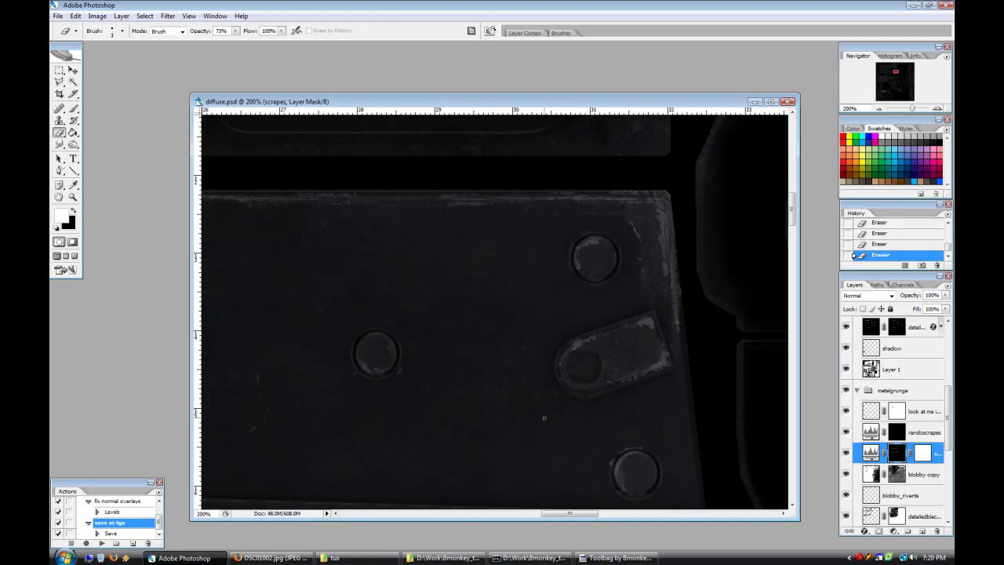
Step: Paint short white scrapes with the 3 px brush along the upper edges of the two small oval dents beside the slot
{"action": "left_click", "coordinate": [878, 109]}
{"action": "left_click", "coordinate": [878, 109]}
{"action": "left_click_drag", "start_coordinate": [584, 514], "coordinate": [496, 513]}
{"action": "scroll", "coordinate": [496, 497], "scroll_direction": "up", "scroll_amount": 5}
{"action": "scroll", "coordinate": [496, 497], "scroll_direction": "down", "scroll_amount": 3}
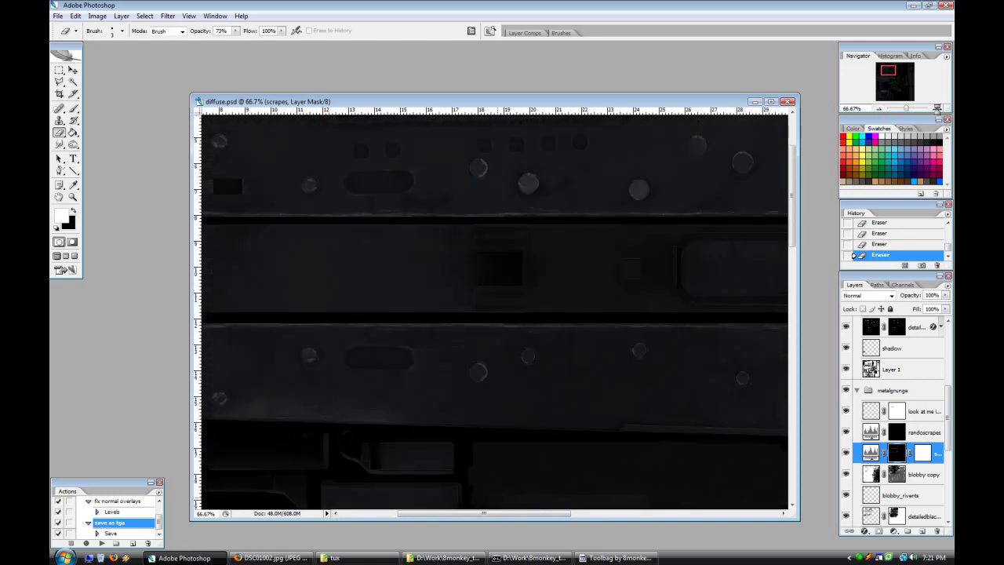
{"action": "left_click", "coordinate": [937, 108]}
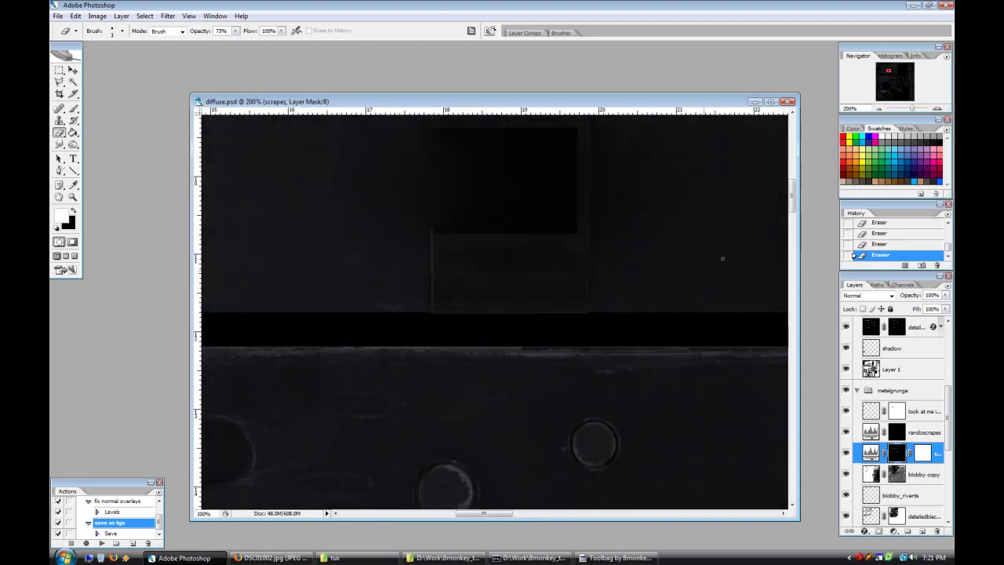
{"action": "left_click", "coordinate": [937, 108]}
{"action": "key", "text": "b"}
{"action": "left_click_drag", "start_coordinate": [388, 248], "coordinate": [352, 245]}
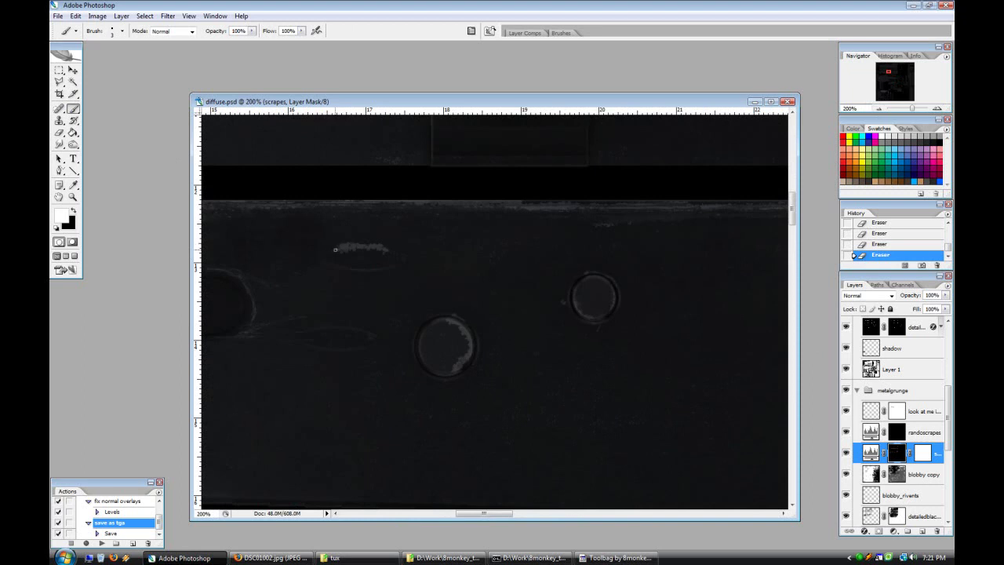
{"action": "left_click_drag", "start_coordinate": [306, 329], "coordinate": [348, 325]}
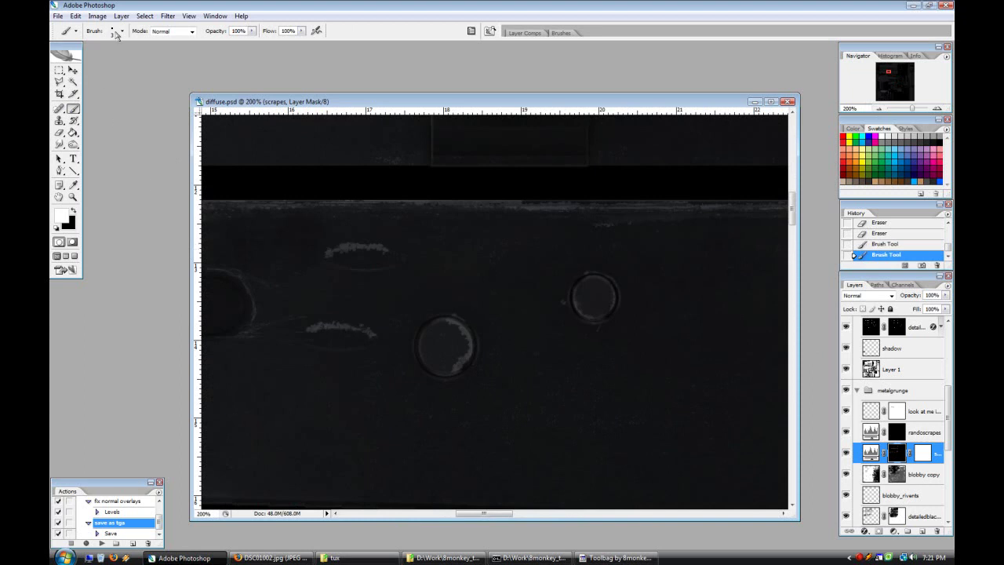
Step: Add fine 1 px streaks above both oval dents, undo the last stroke, and thin the scrapes with the eraser at 73% opacity
{"action": "left_click", "coordinate": [119, 31]}
{"action": "double_click", "coordinate": [462, 503]}
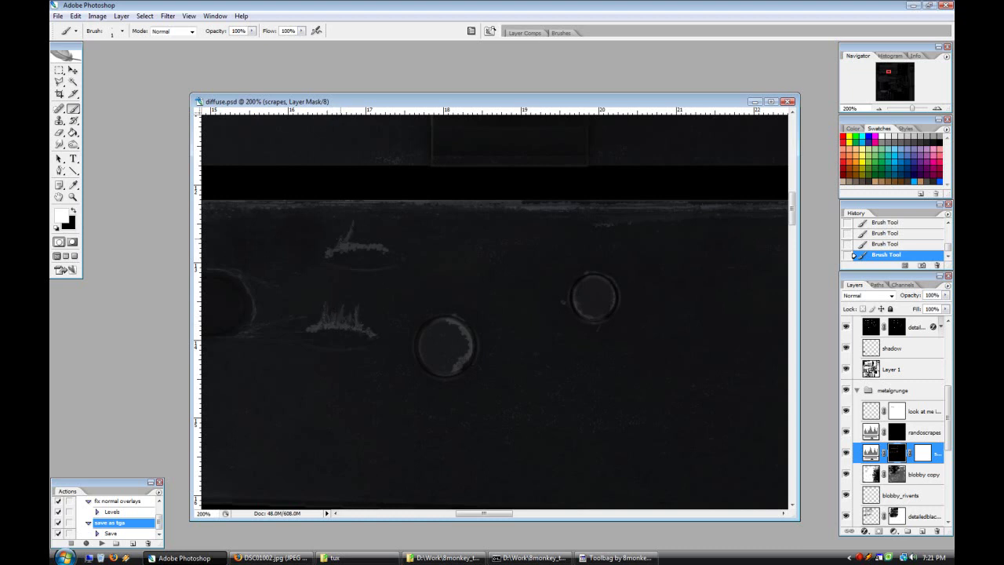
{"action": "key", "text": "ctrl+z"}
{"action": "left_click", "coordinate": [59, 71]}
{"action": "left_click", "coordinate": [74, 110]}
{"action": "key", "text": "e"}
{"action": "left_click_drag", "start_coordinate": [314, 321], "coordinate": [321, 323]}
{"action": "left_click_drag", "start_coordinate": [315, 325], "coordinate": [362, 333]}
{"action": "left_click", "coordinate": [122, 32]}
{"action": "double_click", "coordinate": [331, 497]}
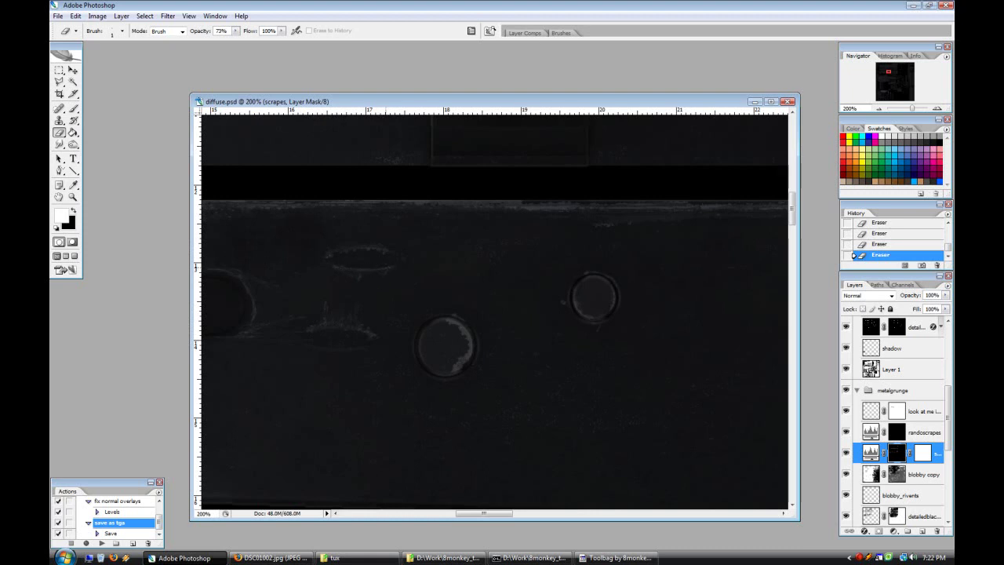
Step: Create a new layer named solid_sel_scrap above the scrapes layer
{"action": "scroll", "coordinate": [494, 313], "scroll_direction": "down", "scroll_amount": 2}
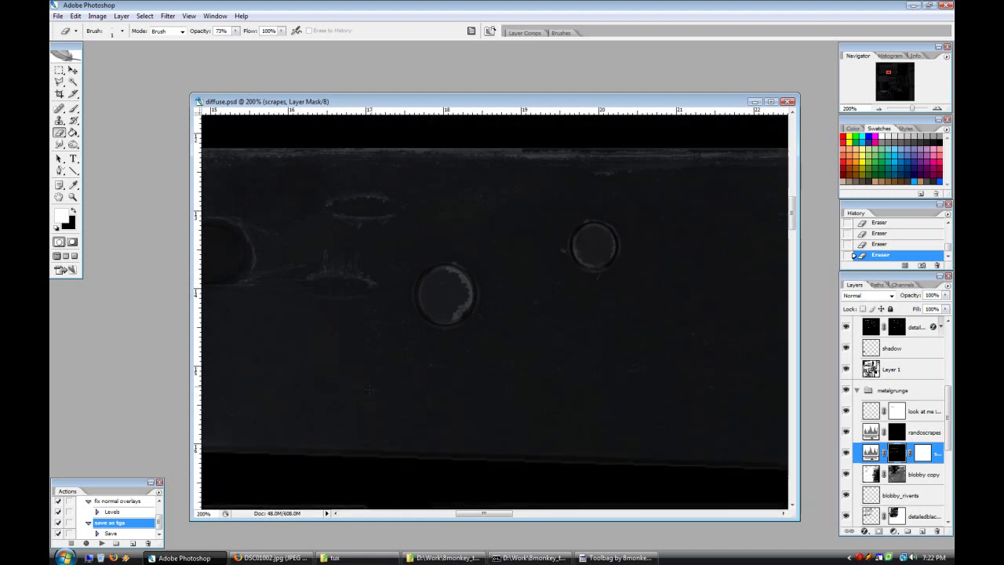
{"action": "key", "text": "ctrl+shift+n"}
{"action": "type", "text": "solid"}
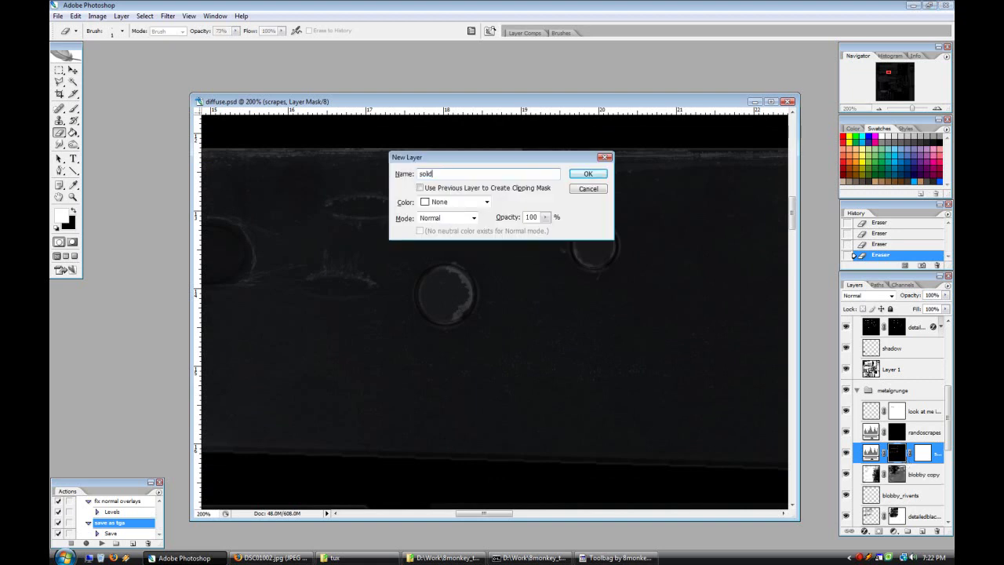
{"action": "type", "text": "_sel_scrap"}
{"action": "key", "text": "Return"}
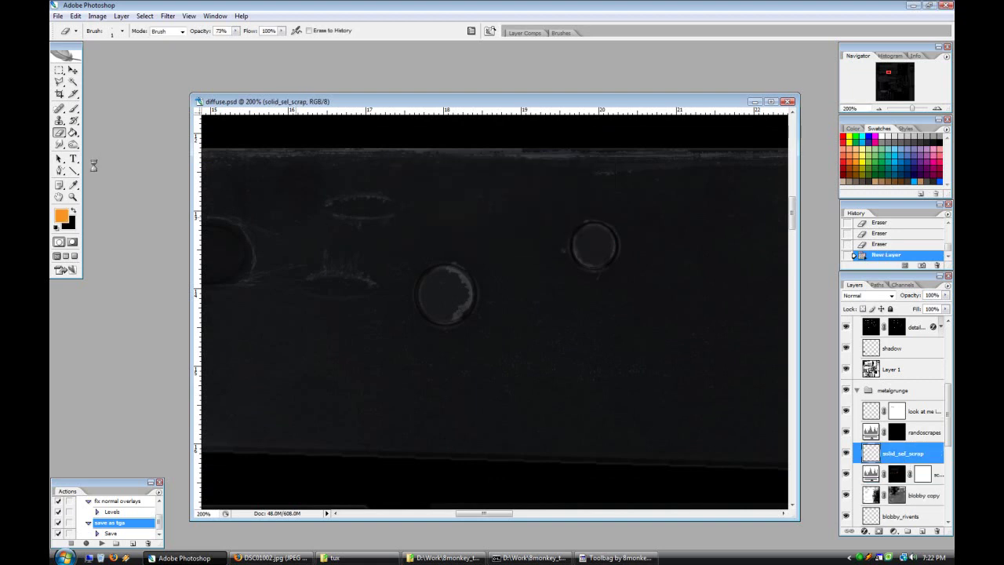
Step: Switch to Toolbag and turn the gun to examine the receiver side around the selector lever, returning to Photoshop
{"action": "left_click", "coordinate": [615, 558]}
{"action": "left_click_drag", "start_coordinate": [671, 416], "coordinate": [690, 424]}
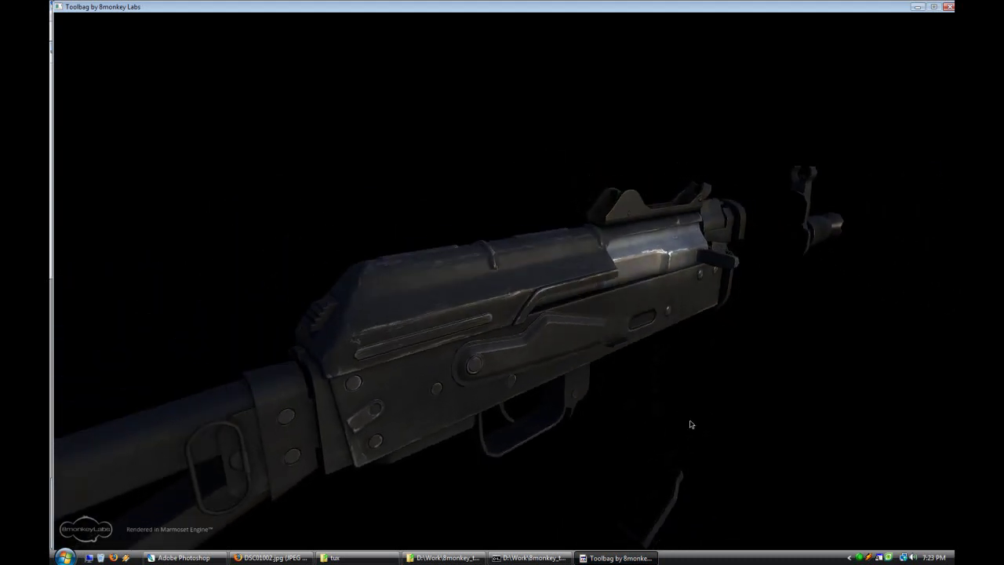
{"action": "left_click", "coordinate": [200, 558]}
Step: Set up a white 5 px brush with its scatter and roundness jitter reduced
{"action": "left_click", "coordinate": [73, 109]}
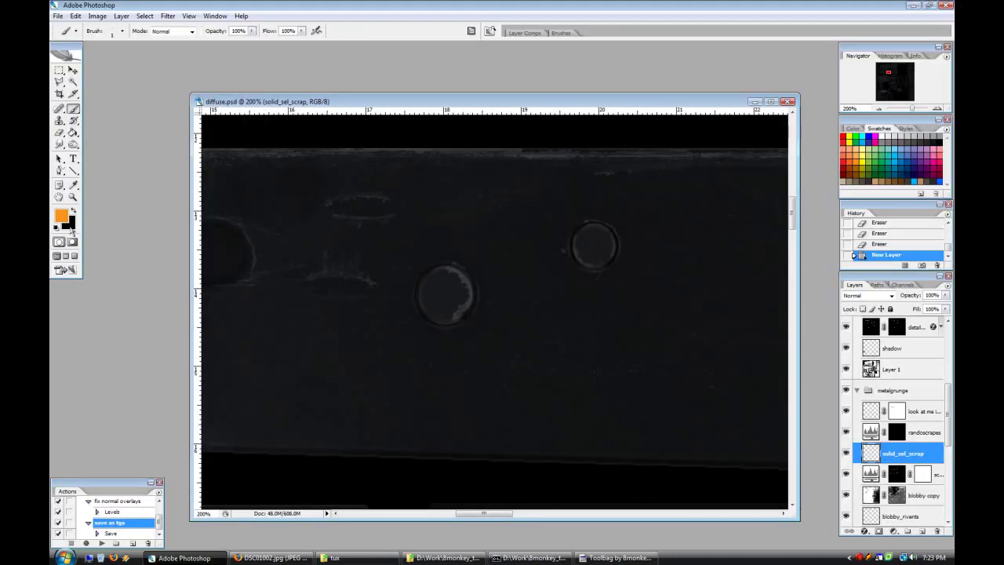
{"action": "left_click", "coordinate": [122, 31]}
{"action": "double_click", "coordinate": [114, 115]}
{"action": "left_click", "coordinate": [111, 33]}
{"action": "double_click", "coordinate": [108, 117]}
{"action": "left_click", "coordinate": [560, 34]}
{"action": "left_click", "coordinate": [571, 81]}
{"action": "left_click_drag", "start_coordinate": [636, 56], "coordinate": [616, 54]}
{"action": "left_click", "coordinate": [574, 69]}
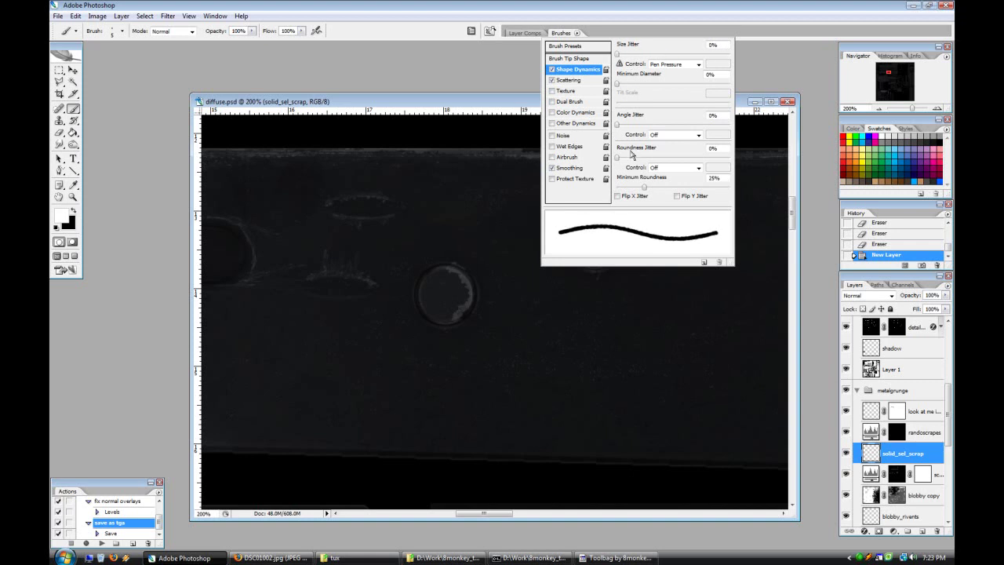
{"action": "left_click_drag", "start_coordinate": [713, 158], "coordinate": [573, 163]}
{"action": "left_click", "coordinate": [468, 5]}
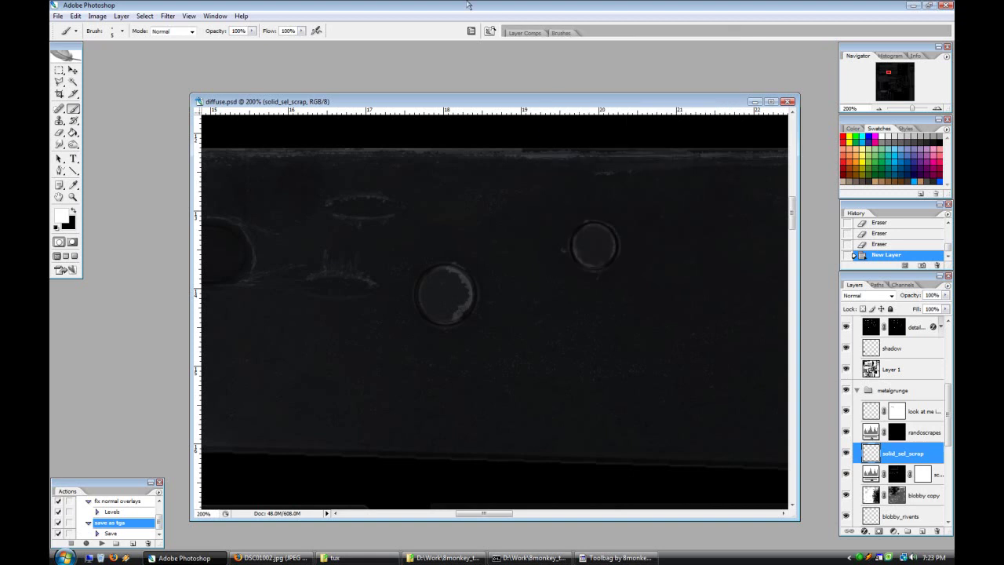
Step: Draw a curved white line of connected straight strokes from the upper oval dent down past the lower dent
{"action": "left_click", "coordinate": [361, 221]}
{"action": "left_click", "coordinate": [344, 267], "text": "shift"}
{"action": "left_click", "coordinate": [343, 298], "text": "shift"}
{"action": "left_click", "coordinate": [349, 345], "text": "shift"}
{"action": "left_click", "coordinate": [367, 394], "text": "shift"}
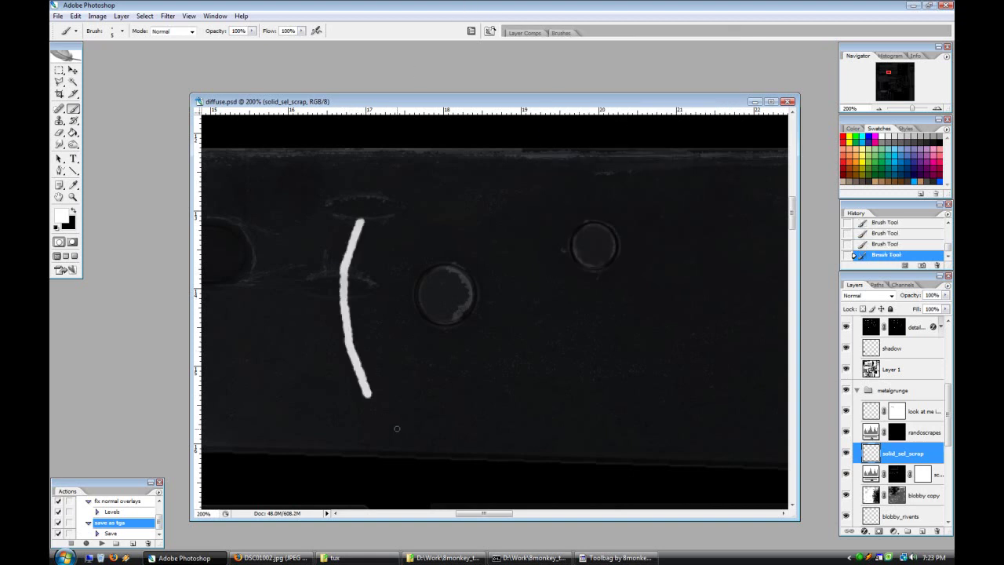
Step: Export the texture with the save as tga action, refresh the diffuse map in Toolbag and turn the gun, returning to Photoshop
{"action": "left_click", "coordinate": [101, 542]}
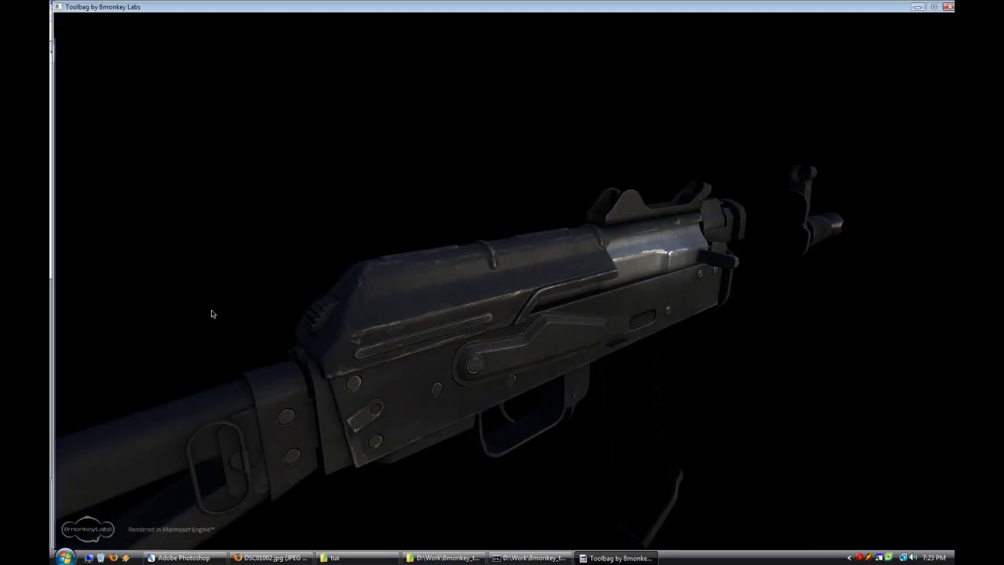
{"action": "key", "text": "Escape"}
{"action": "left_click", "coordinate": [245, 175]}
{"action": "key", "text": "Escape"}
{"action": "mouse_move", "coordinate": [627, 424]}
{"action": "left_mouse_down"}
{"action": "mouse_move", "coordinate": [534, 399]}
{"action": "mouse_move", "coordinate": [592, 416]}
{"action": "left_mouse_up"}
{"action": "key", "text": "alt+Tab"}
Step: Extend the white line to the strip's lower edge, set the solid_sel_scrap layer to Overlay and add a layer mask
{"action": "left_click", "coordinate": [409, 447], "text": "shift"}
{"action": "left_click", "coordinate": [868, 295]}
{"action": "left_click", "coordinate": [866, 403]}
{"action": "left_click", "coordinate": [878, 532]}
Step: Erase the part of the white line that crosses the lower oval dent on the layer mask
{"action": "left_click", "coordinate": [60, 132]}
{"action": "left_click", "coordinate": [122, 31]}
{"action": "key", "text": "Escape"}
{"action": "mouse_move", "coordinate": [365, 280]}
{"action": "left_mouse_down"}
{"action": "mouse_move", "coordinate": [326, 275]}
{"action": "mouse_move", "coordinate": [359, 289]}
{"action": "left_mouse_up"}
Step: Paint black on the mask with the 3 px brush to thin the curved line and fade its lower end into a scratch
{"action": "left_click", "coordinate": [73, 109]}
{"action": "left_click", "coordinate": [118, 34]}
{"action": "double_click", "coordinate": [97, 114]}
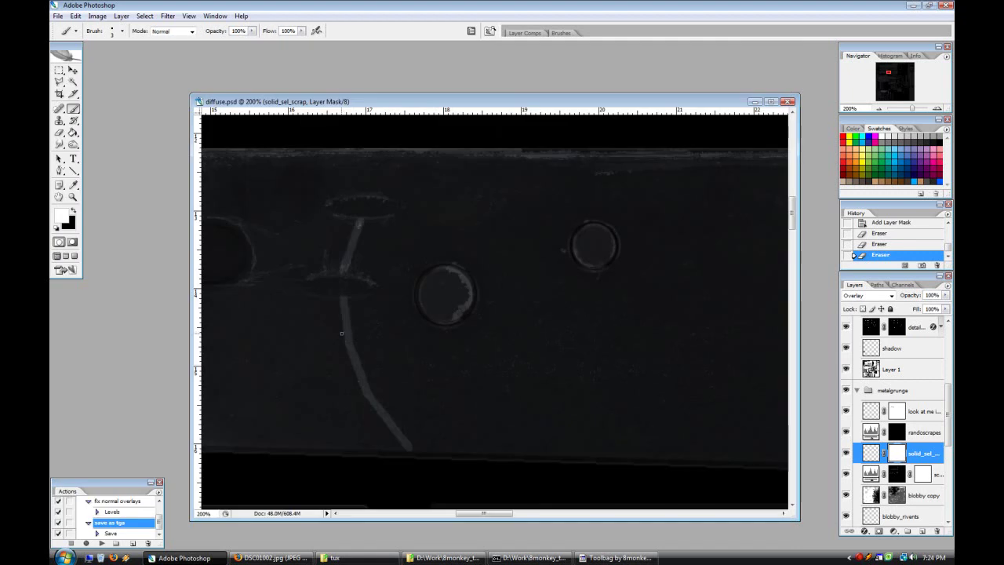
{"action": "left_click", "coordinate": [76, 209]}
{"action": "left_click_drag", "start_coordinate": [348, 299], "coordinate": [351, 320]}
{"action": "mouse_move", "coordinate": [351, 319]}
{"action": "left_mouse_down"}
{"action": "mouse_move", "coordinate": [369, 365]}
{"action": "mouse_move", "coordinate": [345, 308]}
{"action": "left_mouse_up"}
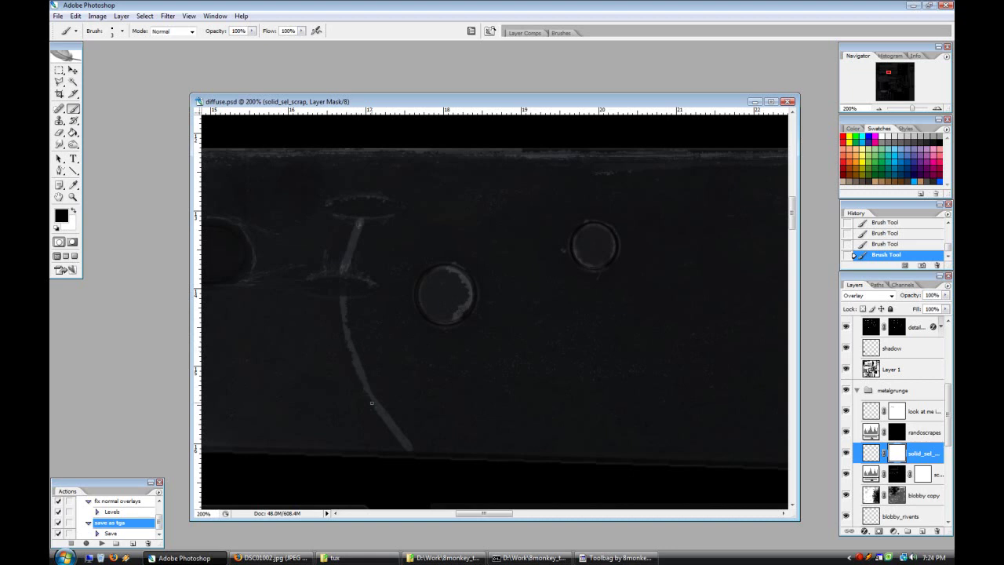
{"action": "left_click_drag", "start_coordinate": [395, 426], "coordinate": [409, 446]}
{"action": "left_click_drag", "start_coordinate": [351, 232], "coordinate": [342, 275]}
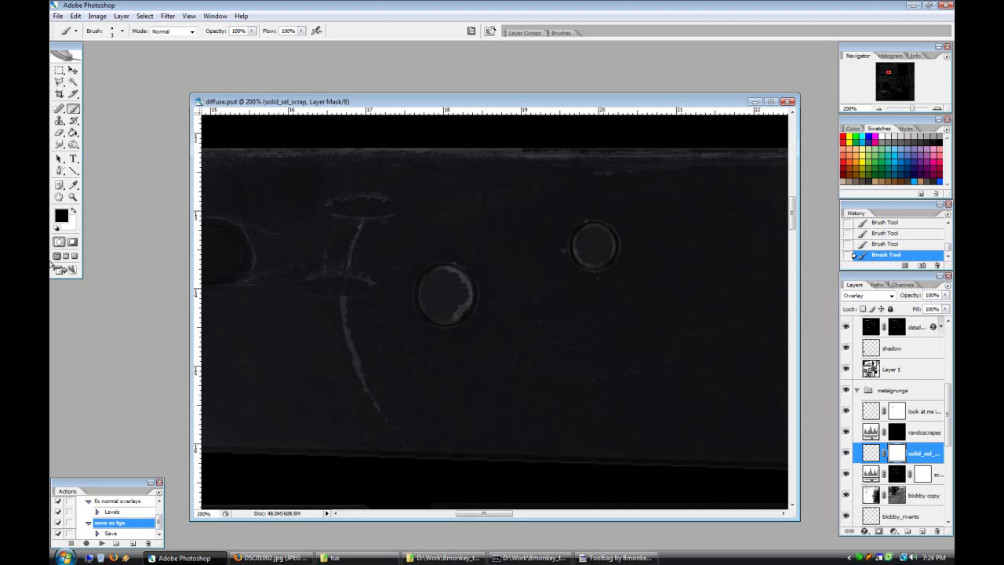
Step: Switch to Toolbag, refresh the diffuse map and turn the gun to examine the selector scratch, returning to Photoshop
{"action": "left_click", "coordinate": [583, 557]}
{"action": "left_click", "coordinate": [246, 175]}
{"action": "key", "text": "Tab"}
{"action": "left_click_drag", "start_coordinate": [593, 412], "coordinate": [481, 336]}
{"action": "left_click_drag", "start_coordinate": [479, 399], "coordinate": [505, 389]}
{"action": "key", "text": "Tab"}
{"action": "key", "text": "Tab"}
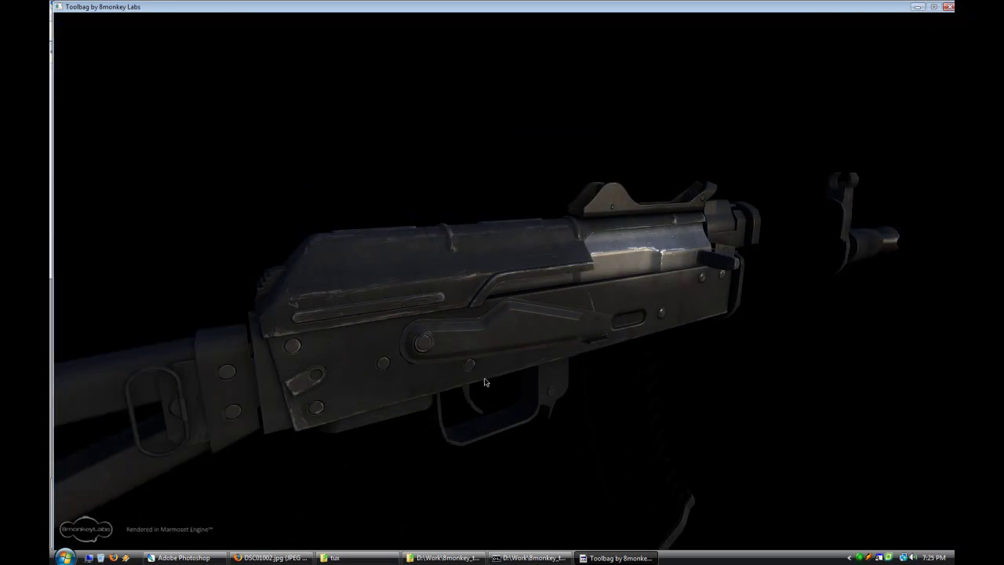
{"action": "left_click", "coordinate": [182, 556]}
Step: Sharpen the solid_sel_scrap mask and paint white to restore the scratch section between the two oval dents
{"action": "left_click", "coordinate": [167, 15]}
{"action": "left_click", "coordinate": [176, 34]}
{"action": "left_click", "coordinate": [74, 211]}
{"action": "left_click_drag", "start_coordinate": [348, 255], "coordinate": [357, 223]}
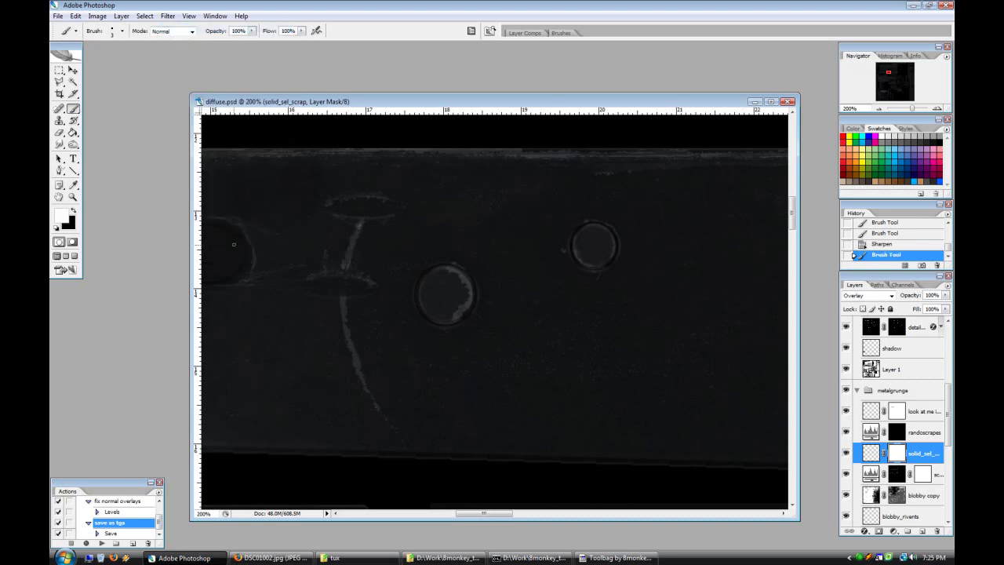
Step: Thin the scratch between the two oval dents with the eraser and small black brush strokes on the mask
{"action": "left_click", "coordinate": [58, 133]}
{"action": "left_click", "coordinate": [341, 255]}
{"action": "left_click", "coordinate": [73, 109]}
{"action": "left_click", "coordinate": [73, 212]}
{"action": "left_click_drag", "start_coordinate": [343, 255], "coordinate": [341, 248]}
{"action": "left_click", "coordinate": [360, 237]}
Step: Export the texture with the save as tga action and switch to Toolbag to view the gun
{"action": "left_click", "coordinate": [101, 542]}
{"action": "left_click", "coordinate": [615, 557]}
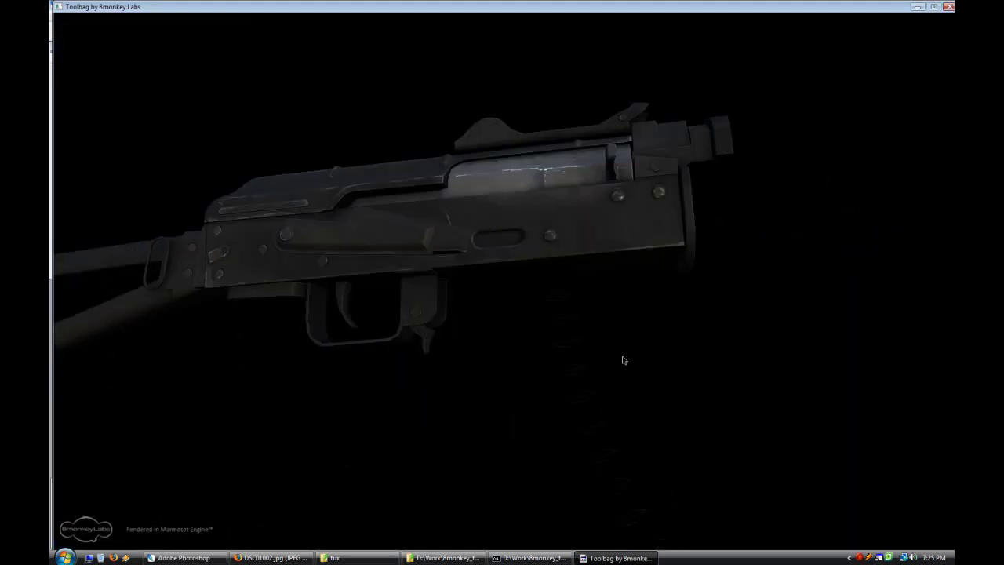
Step: Turn the gun to examine the scrapes on the receiver cover, returning to Photoshop
{"action": "left_click_drag", "start_coordinate": [623, 360], "coordinate": [683, 357]}
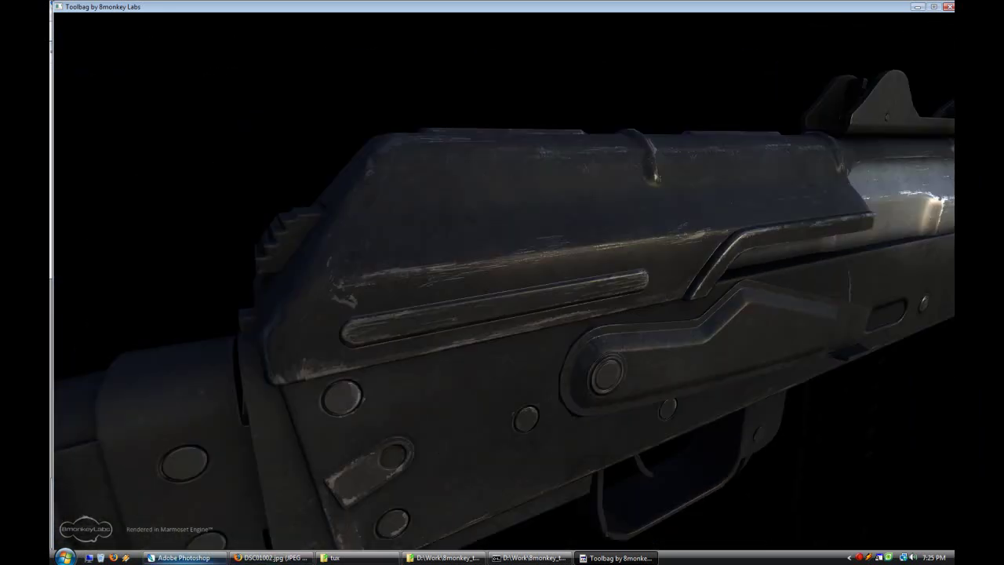
{"action": "left_click", "coordinate": [184, 558]}
Step: Thin the scratches beside the long groove on the receiver cover by erasing on the scrapes layer mask
{"action": "double_click", "coordinate": [877, 108]}
{"action": "scroll", "coordinate": [562, 349], "scroll_direction": "down", "scroll_amount": 3}
{"action": "scroll", "coordinate": [561, 350], "scroll_direction": "down", "scroll_amount": 2}
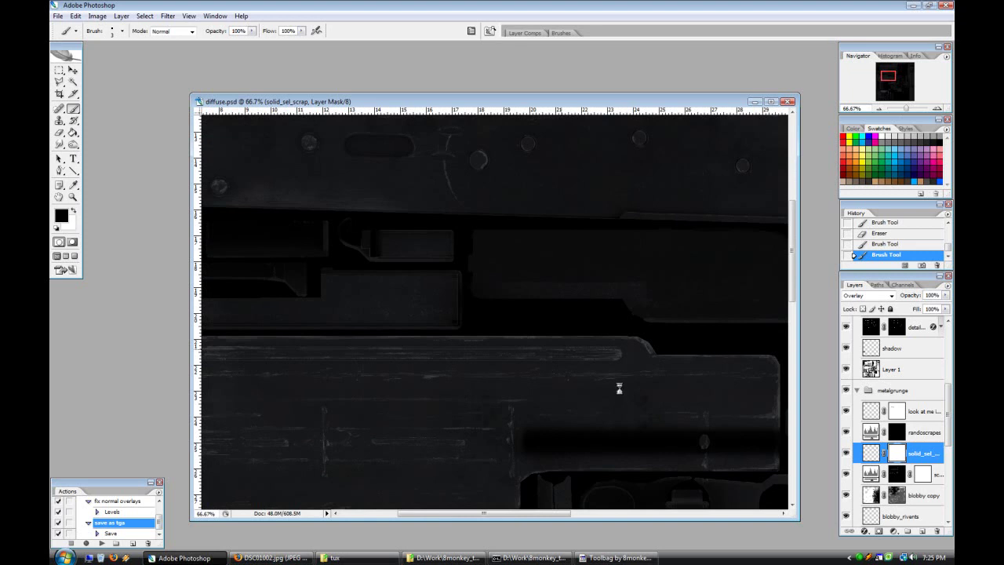
{"action": "scroll", "coordinate": [618, 389], "scroll_direction": "down", "scroll_amount": 4}
{"action": "left_click", "coordinate": [936, 108]}
{"action": "left_click_drag", "start_coordinate": [507, 514], "coordinate": [397, 517]}
{"action": "scroll", "coordinate": [560, 428], "scroll_direction": "down", "scroll_amount": 2}
{"action": "left_click", "coordinate": [937, 108]}
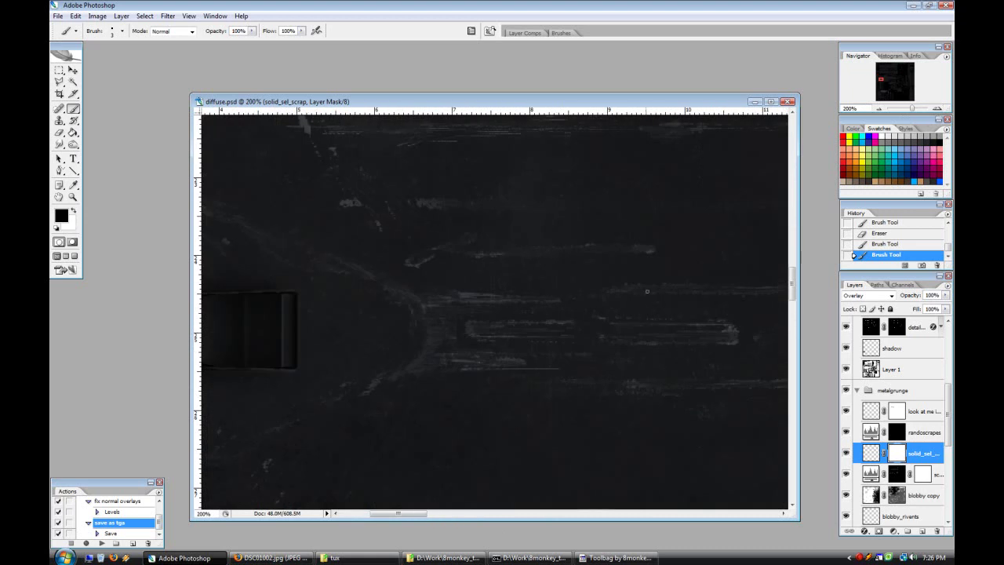
{"action": "scroll", "coordinate": [633, 314], "scroll_direction": "down", "scroll_amount": 4}
{"action": "key", "text": "e"}
{"action": "left_click", "coordinate": [390, 381]}
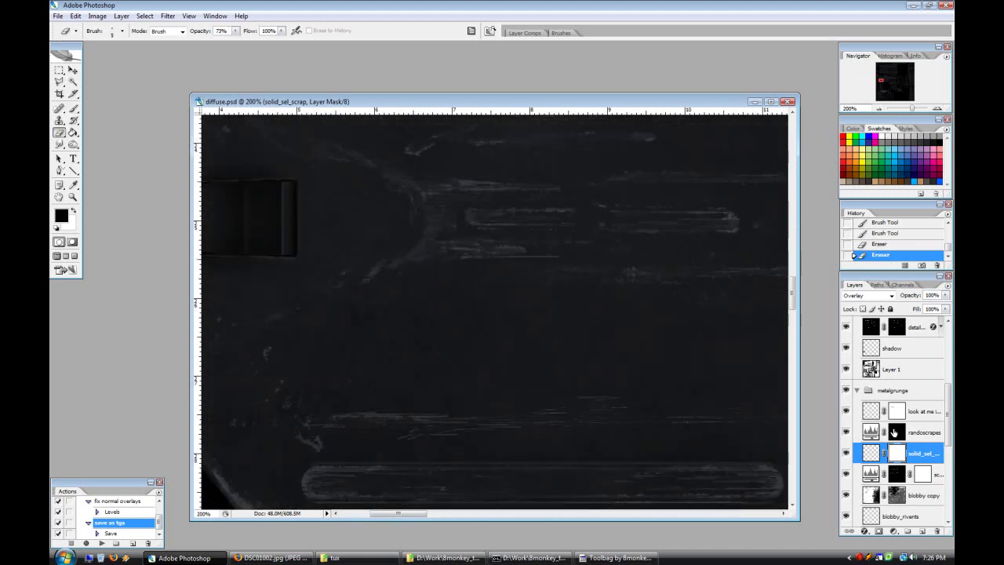
{"action": "scroll", "coordinate": [905, 433], "scroll_direction": "down", "scroll_amount": 2}
{"action": "scroll", "coordinate": [911, 459], "scroll_direction": "down", "scroll_amount": 1}
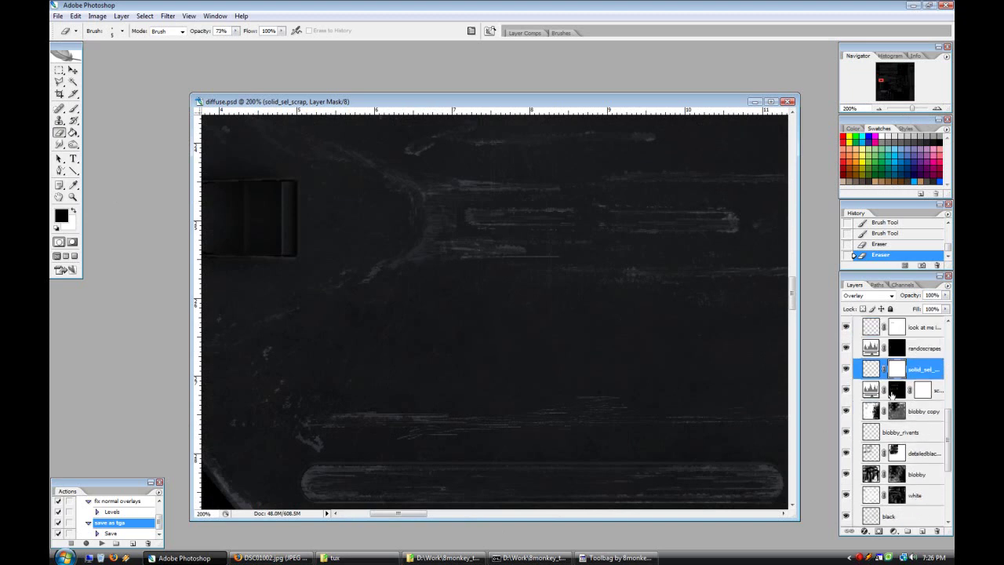
{"action": "left_click", "coordinate": [899, 413]}
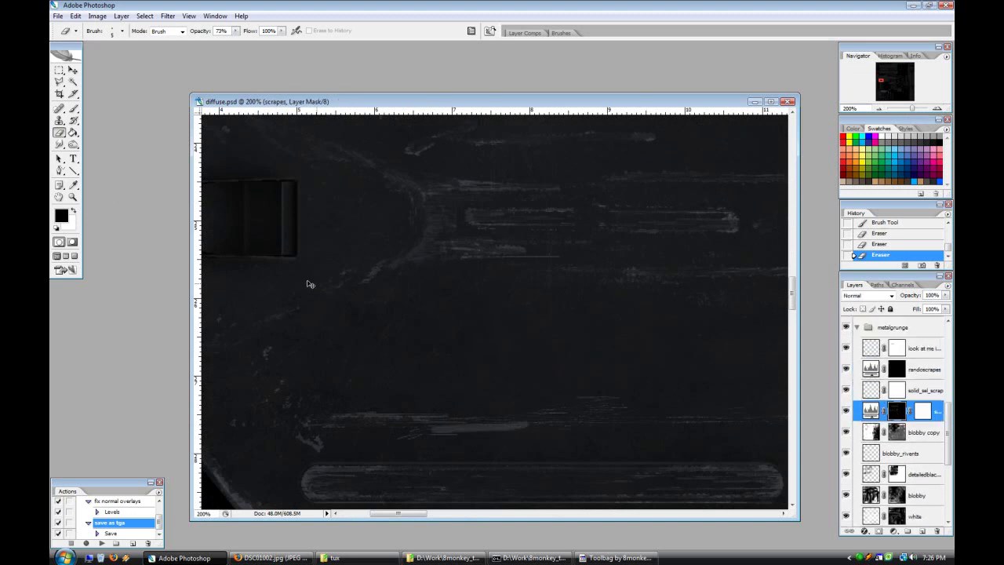
{"action": "key", "text": "x"}
{"action": "left_click_drag", "start_coordinate": [551, 432], "coordinate": [456, 429]}
{"action": "left_click_drag", "start_coordinate": [484, 425], "coordinate": [700, 428]}
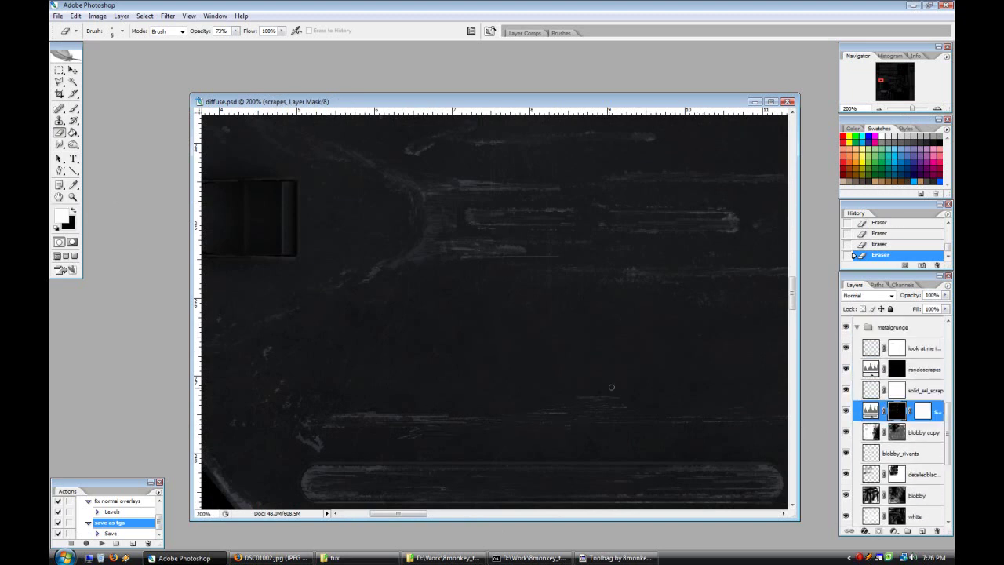
Step: Export the texture with the save as tga action, then refresh and examine the gun in Toolbag before returning to Photoshop
{"action": "mouse_move", "coordinate": [403, 515]}
{"action": "left_mouse_down"}
{"action": "mouse_move", "coordinate": [436, 515]}
{"action": "mouse_move", "coordinate": [395, 516]}
{"action": "left_mouse_up"}
{"action": "scroll", "coordinate": [486, 428], "scroll_direction": "up", "scroll_amount": 2}
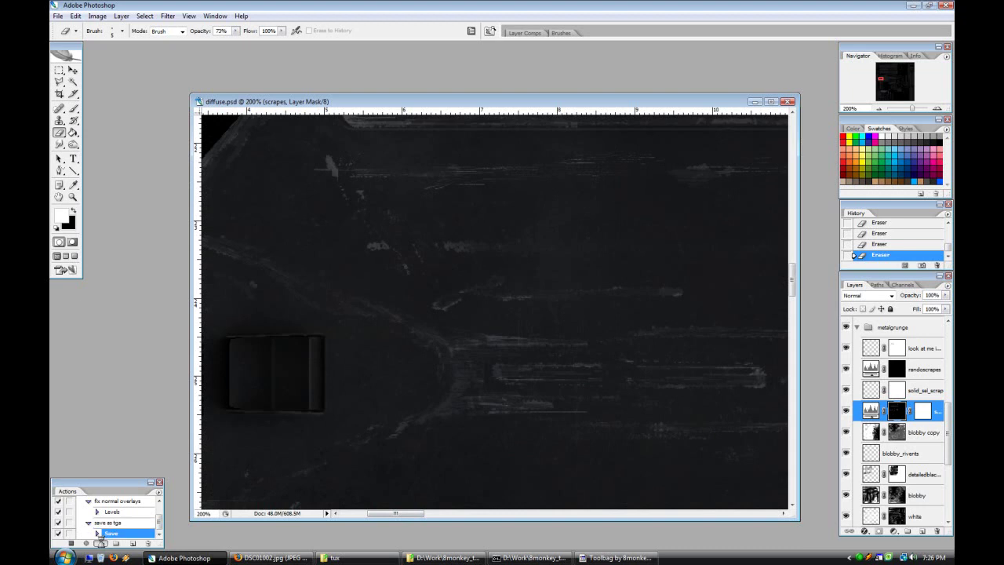
{"action": "left_click", "coordinate": [582, 555]}
{"action": "key", "text": "Escape"}
{"action": "left_click", "coordinate": [250, 304]}
{"action": "key", "text": "Escape"}
{"action": "scroll", "coordinate": [599, 345], "scroll_direction": "down", "scroll_amount": 5}
{"action": "left_click_drag", "start_coordinate": [629, 281], "coordinate": [506, 337]}
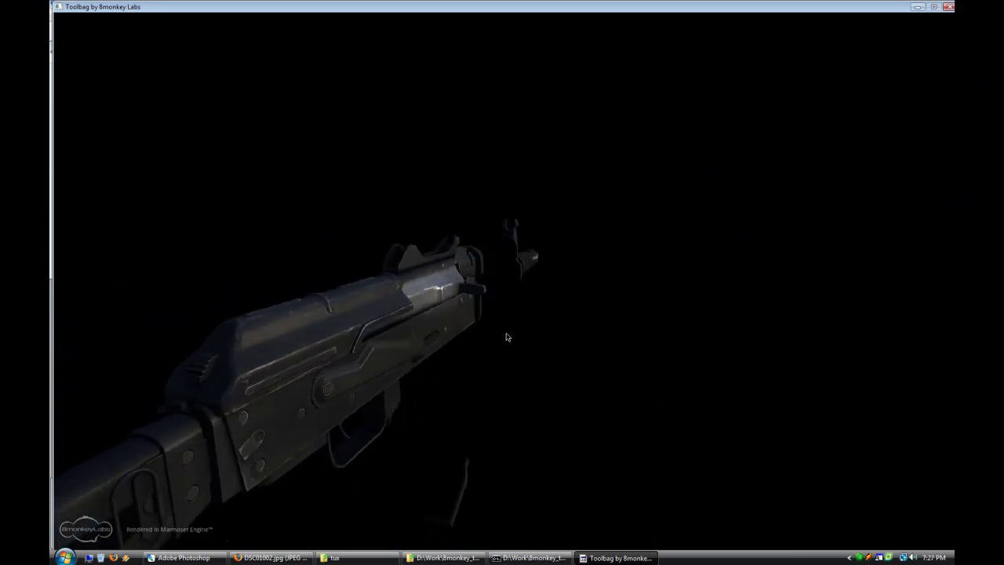
{"action": "left_click_drag", "start_coordinate": [540, 318], "coordinate": [763, 398]}
{"action": "left_click", "coordinate": [182, 558]}
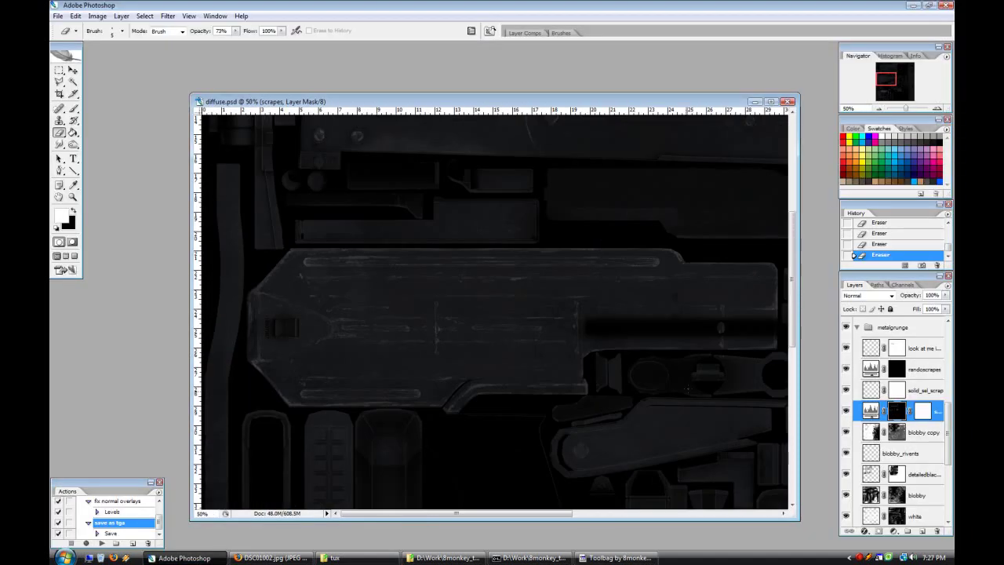
Step: Paint white edge wear around the outline of the selector lever on the scrapes mask
{"action": "scroll", "coordinate": [756, 275], "scroll_direction": "down", "scroll_amount": 5}
{"action": "mouse_move", "coordinate": [530, 513]}
{"action": "left_mouse_down"}
{"action": "mouse_move", "coordinate": [591, 512]}
{"action": "mouse_move", "coordinate": [535, 512]}
{"action": "left_mouse_up"}
{"action": "left_click", "coordinate": [946, 505]}
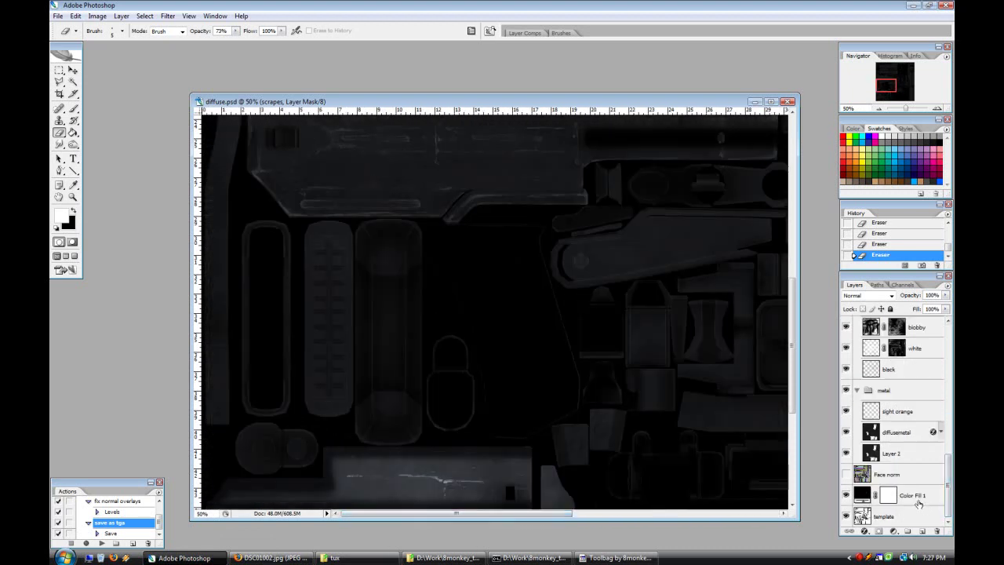
{"action": "scroll", "coordinate": [925, 508], "scroll_direction": "up", "scroll_amount": 2}
{"action": "scroll", "coordinate": [628, 329], "scroll_direction": "up", "scroll_amount": 4}
{"action": "scroll", "coordinate": [627, 329], "scroll_direction": "down", "scroll_amount": 1}
{"action": "key", "text": "ctrl+z"}
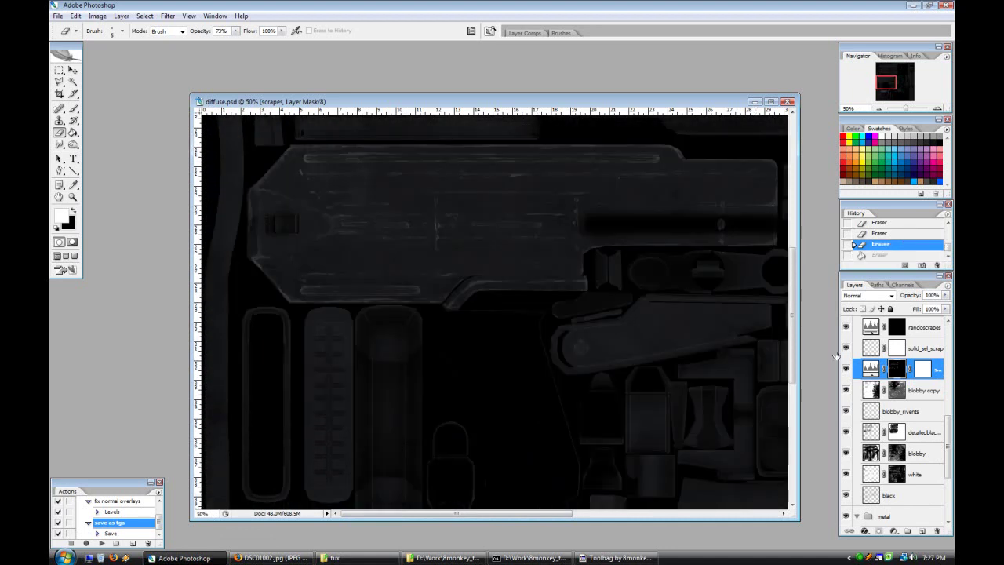
{"action": "left_click", "coordinate": [936, 108]}
{"action": "left_click_drag", "start_coordinate": [499, 513], "coordinate": [564, 513]}
{"action": "key", "text": "ctrl+z"}
{"action": "key", "text": "b"}
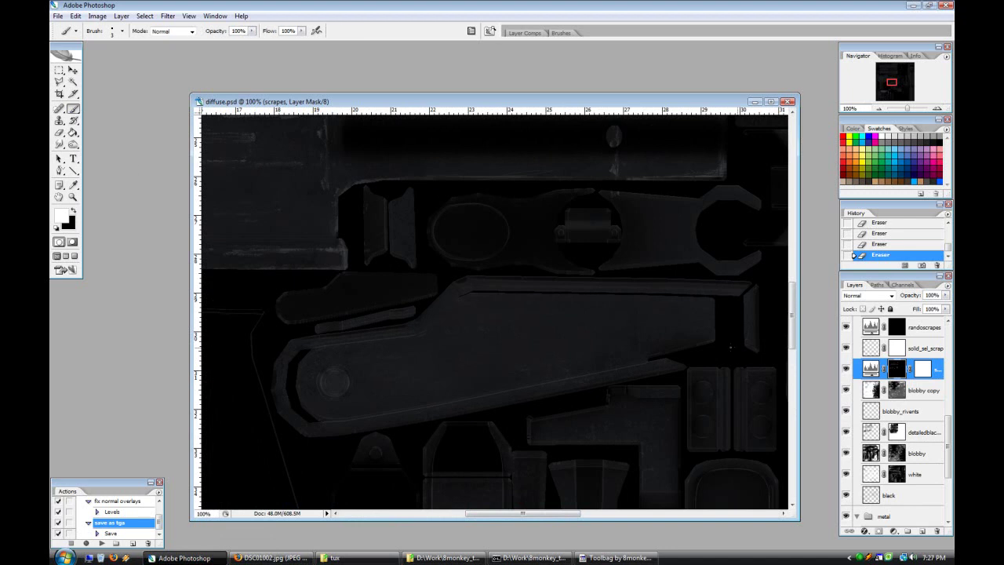
{"action": "left_click_drag", "start_coordinate": [472, 291], "coordinate": [712, 298]}
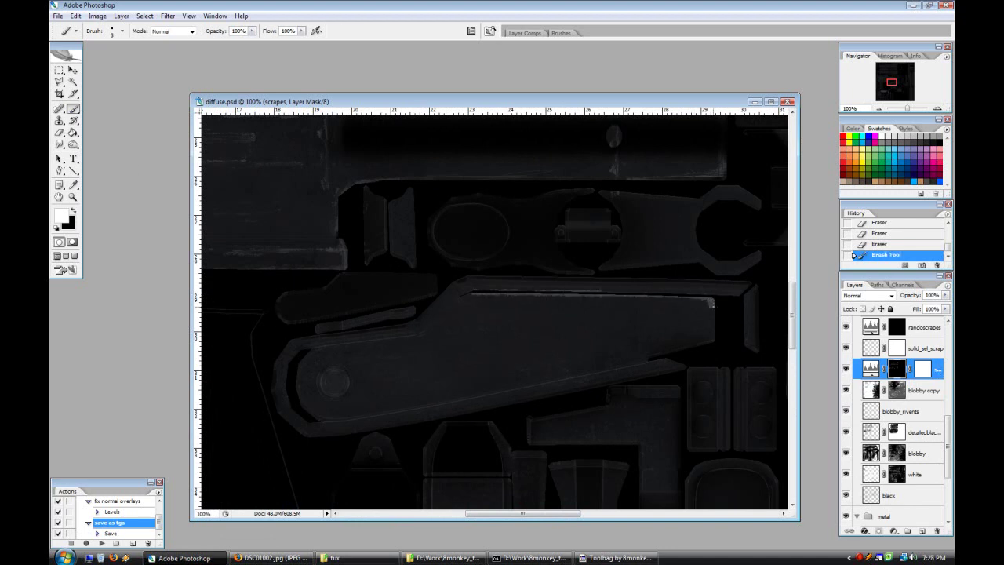
{"action": "mouse_move", "coordinate": [448, 303]}
{"action": "left_mouse_down"}
{"action": "mouse_move", "coordinate": [436, 326]}
{"action": "mouse_move", "coordinate": [444, 314]}
{"action": "mouse_move", "coordinate": [435, 326]}
{"action": "mouse_move", "coordinate": [353, 342]}
{"action": "left_mouse_up"}
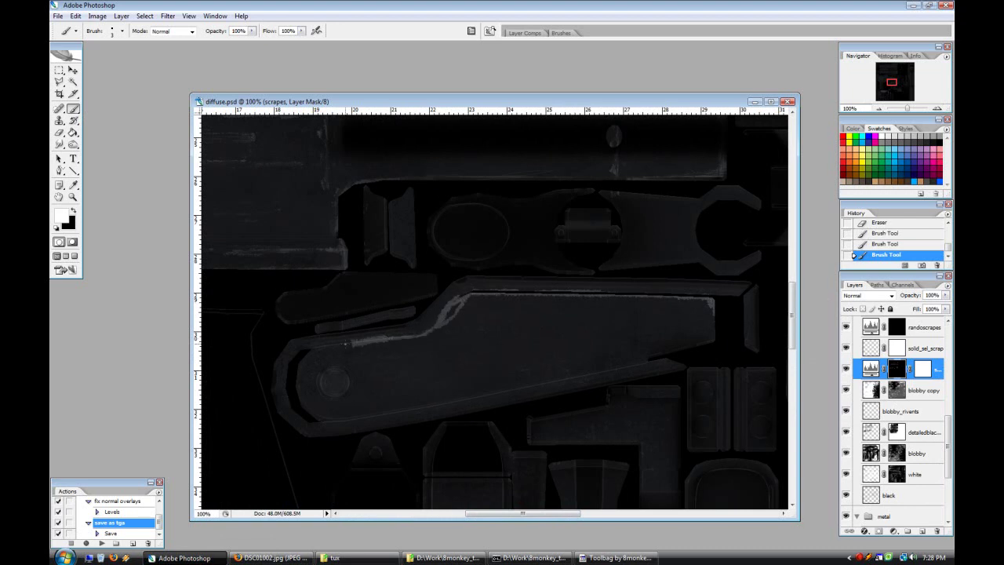
{"action": "left_click_drag", "start_coordinate": [375, 412], "coordinate": [314, 417]}
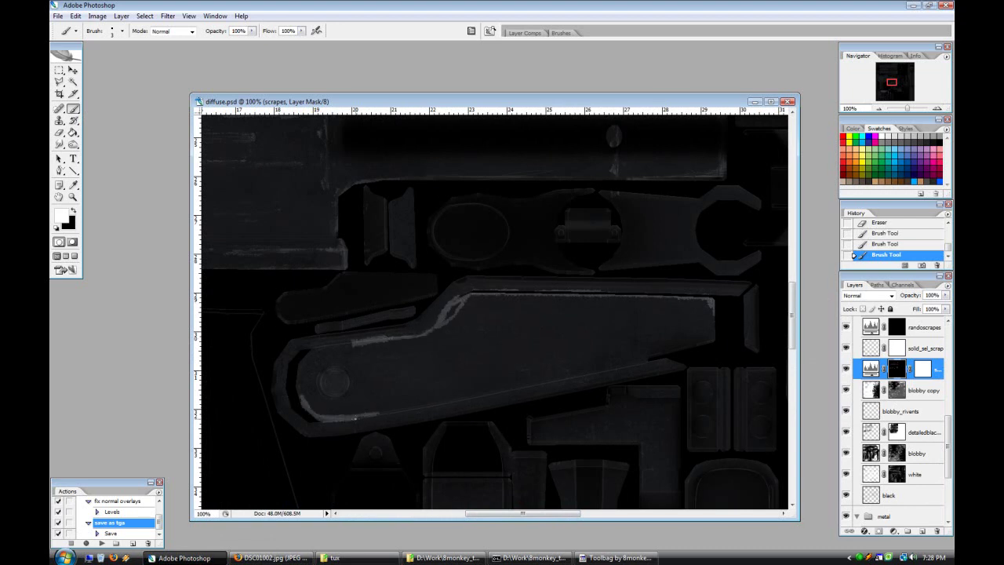
{"action": "left_click_drag", "start_coordinate": [643, 358], "coordinate": [385, 411]}
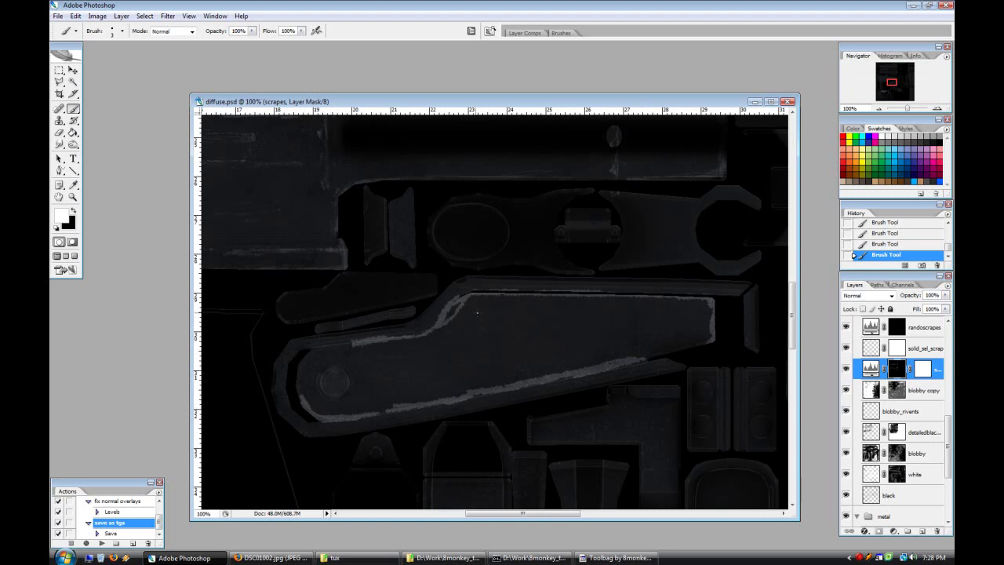
Step: Thin and break up the selector lever's edge wear with a black brush at 55% opacity
{"action": "key", "text": "x"}
{"action": "left_click_drag", "start_coordinate": [251, 31], "coordinate": [230, 45]}
{"action": "left_click_drag", "start_coordinate": [350, 342], "coordinate": [419, 338]}
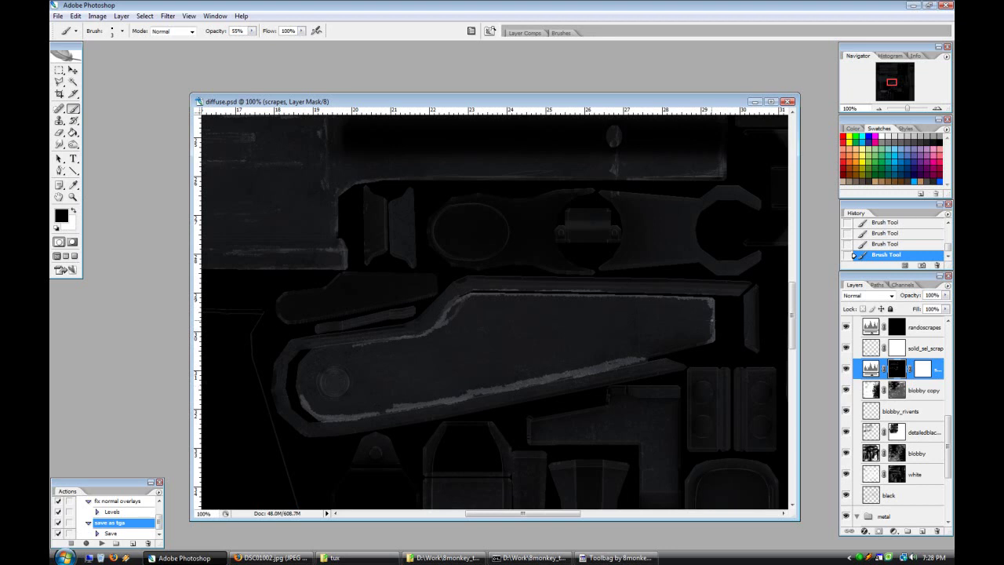
{"action": "left_click_drag", "start_coordinate": [584, 297], "coordinate": [502, 295]}
{"action": "mouse_move", "coordinate": [563, 373]}
{"action": "left_mouse_down"}
{"action": "mouse_move", "coordinate": [480, 388]}
{"action": "mouse_move", "coordinate": [576, 373]}
{"action": "left_mouse_up"}
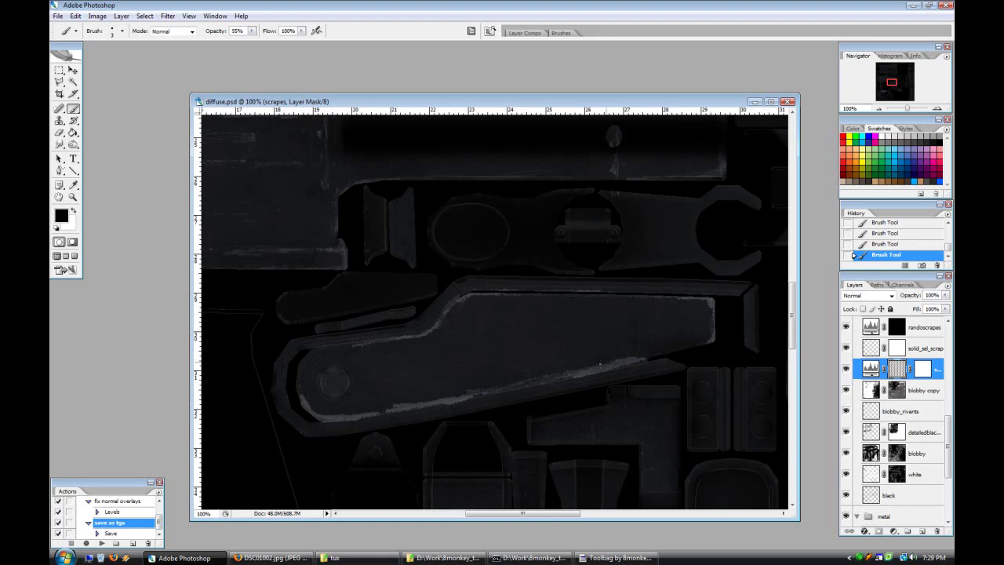
{"action": "left_click_drag", "start_coordinate": [471, 392], "coordinate": [397, 405]}
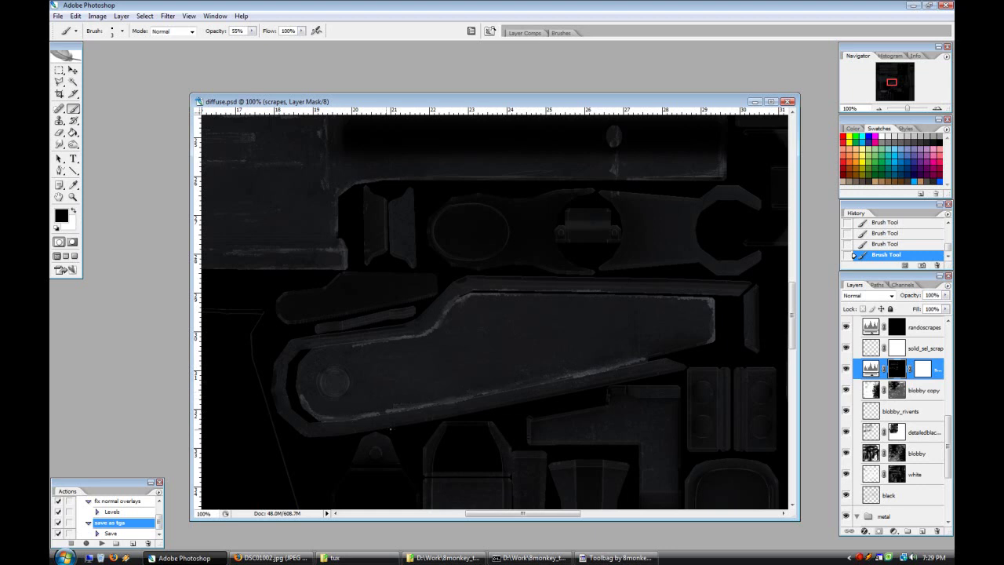
Step: Export the texture with save as tga, refresh the diffuse map in Toolbag and examine the selector lever, returning to Photoshop
{"action": "left_click", "coordinate": [101, 542]}
{"action": "left_click", "coordinate": [614, 557]}
{"action": "left_click", "coordinate": [244, 176]}
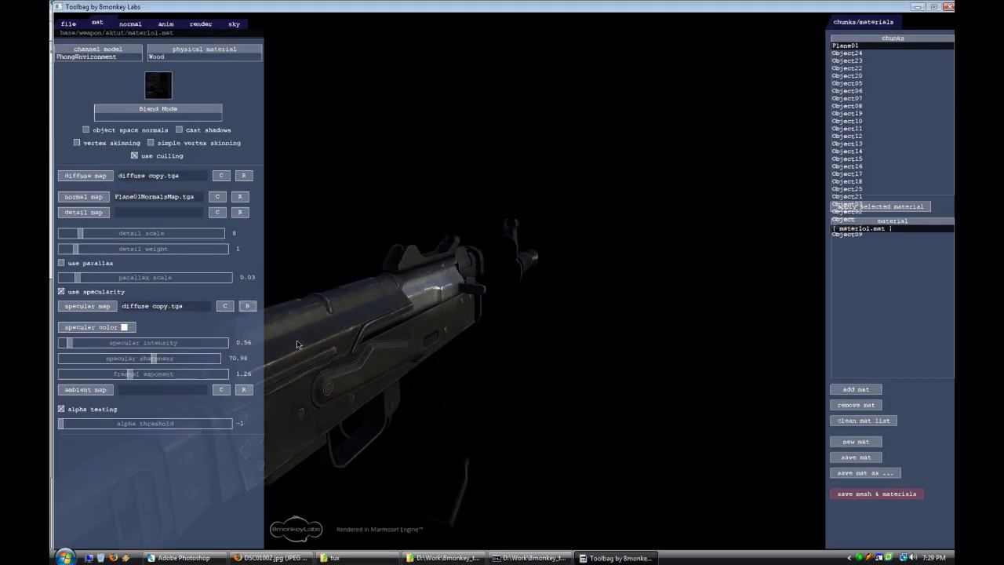
{"action": "key", "text": "Escape"}
{"action": "left_click_drag", "start_coordinate": [554, 466], "coordinate": [523, 453]}
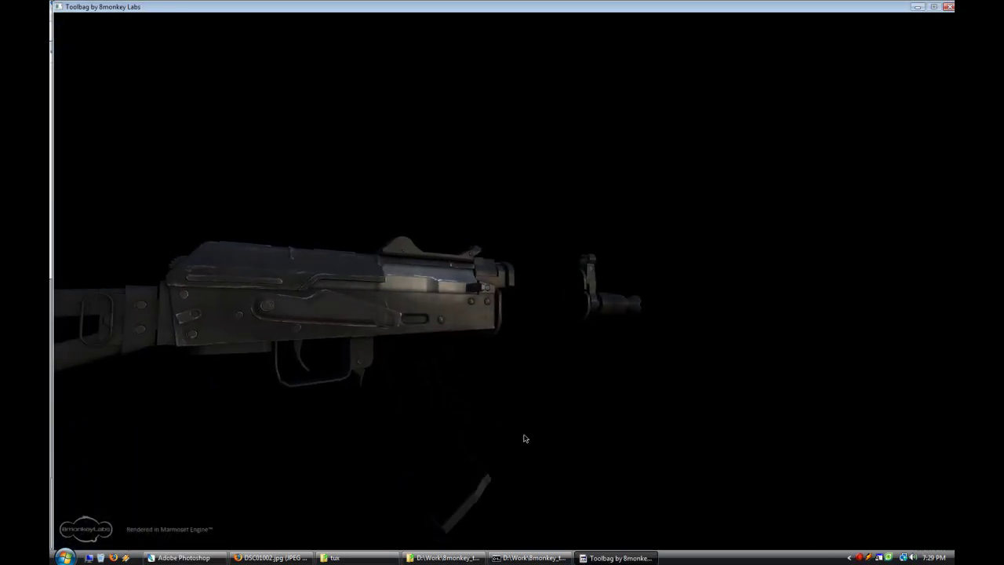
{"action": "scroll", "coordinate": [701, 421], "scroll_direction": "up", "scroll_amount": 5}
{"action": "left_click", "coordinate": [184, 558]}
Step: Collapse the Aoedits layer group and show the Wire Overlay layer over the texture
{"action": "scroll", "coordinate": [860, 494], "scroll_direction": "up", "scroll_amount": 5}
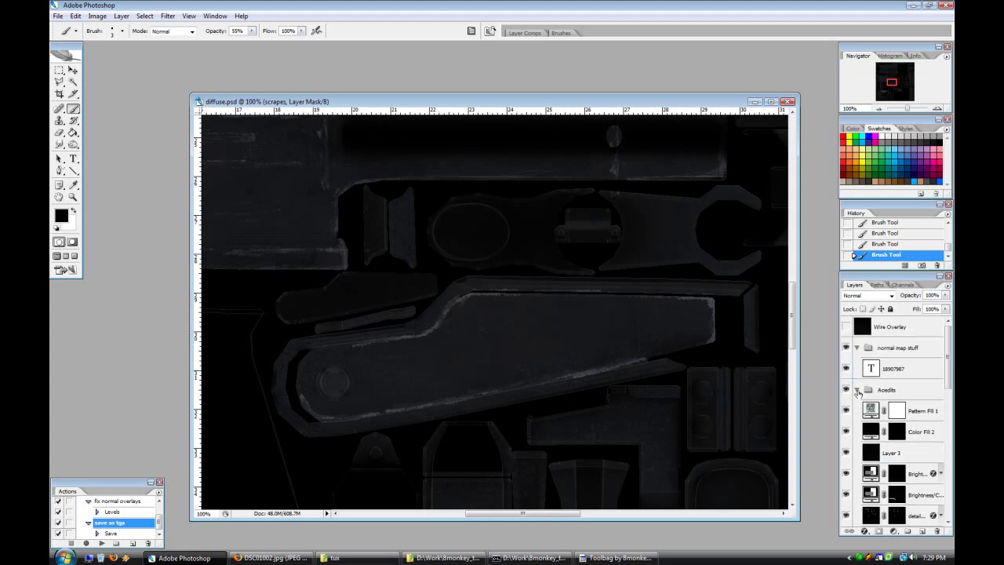
{"action": "left_click", "coordinate": [858, 389]}
{"action": "left_click", "coordinate": [846, 329]}
{"action": "left_click", "coordinate": [59, 71]}
{"action": "mouse_move", "coordinate": [280, 385]}
{"action": "left_mouse_down"}
{"action": "mouse_move", "coordinate": [572, 421]}
{"action": "mouse_move", "coordinate": [553, 469]}
{"action": "left_mouse_up"}
{"action": "key", "text": "ctrl+d"}
Step: Lasso the scrapes along the selector lever's lower edge and move them up onto the inner bevel
{"action": "left_click", "coordinate": [59, 83]}
{"action": "left_click", "coordinate": [300, 384]}
{"action": "left_click", "coordinate": [367, 397]}
{"action": "left_click", "coordinate": [505, 342]}
{"action": "left_click", "coordinate": [650, 329]}
{"action": "left_click", "coordinate": [660, 389]}
{"action": "left_click", "coordinate": [272, 434]}
{"action": "double_click", "coordinate": [273, 384]}
{"action": "left_click", "coordinate": [72, 71]}
{"action": "mouse_move", "coordinate": [480, 400]}
{"action": "left_mouse_down"}
{"action": "mouse_move", "coordinate": [491, 380]}
{"action": "mouse_move", "coordinate": [472, 381]}
{"action": "left_mouse_up"}
{"action": "key", "text": "ctrl+z"}
{"action": "key", "text": "x"}
{"action": "key", "text": "ctrl+d"}
Step: Select the scrape around the lever's pivot, nudge it right and hide the Wire Overlay layer
{"action": "left_click", "coordinate": [59, 71]}
{"action": "left_click_drag", "start_coordinate": [360, 409], "coordinate": [300, 371]}
{"action": "left_click", "coordinate": [74, 72]}
{"action": "key", "text": "Right"}
{"action": "key", "text": "ctrl+d"}
{"action": "left_click", "coordinate": [845, 326]}
Step: Paint black over the outer end of the scrape along the lever's lower bevel to trim it
{"action": "key", "text": "b"}
{"action": "key", "text": "x"}
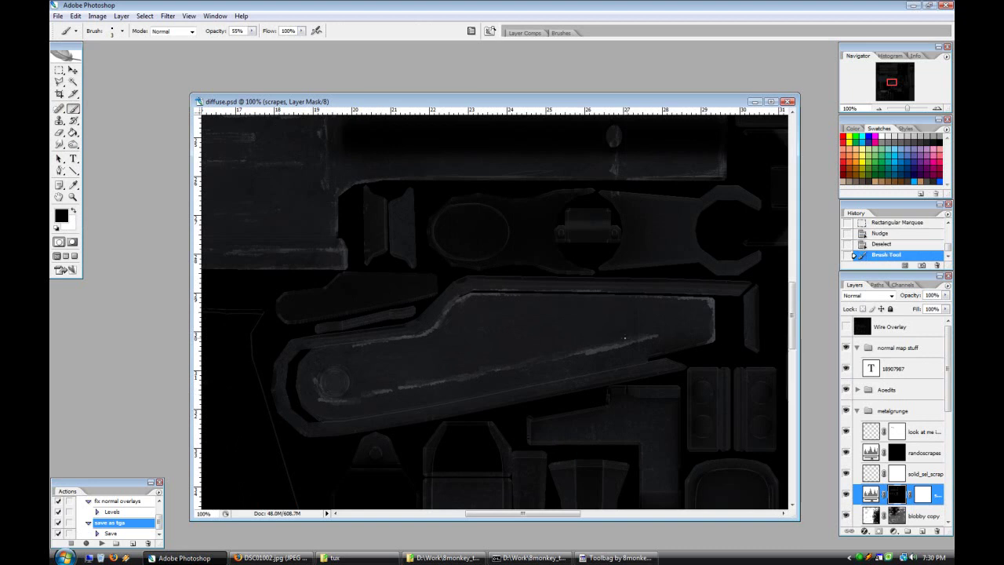
{"action": "left_click_drag", "start_coordinate": [659, 335], "coordinate": [635, 341]}
{"action": "left_click_drag", "start_coordinate": [647, 338], "coordinate": [632, 342]}
Step: Using the Wire Overlay as a guide, paint white scrapes along the end and upper edge of the lever's inner bevel
{"action": "left_click", "coordinate": [845, 327]}
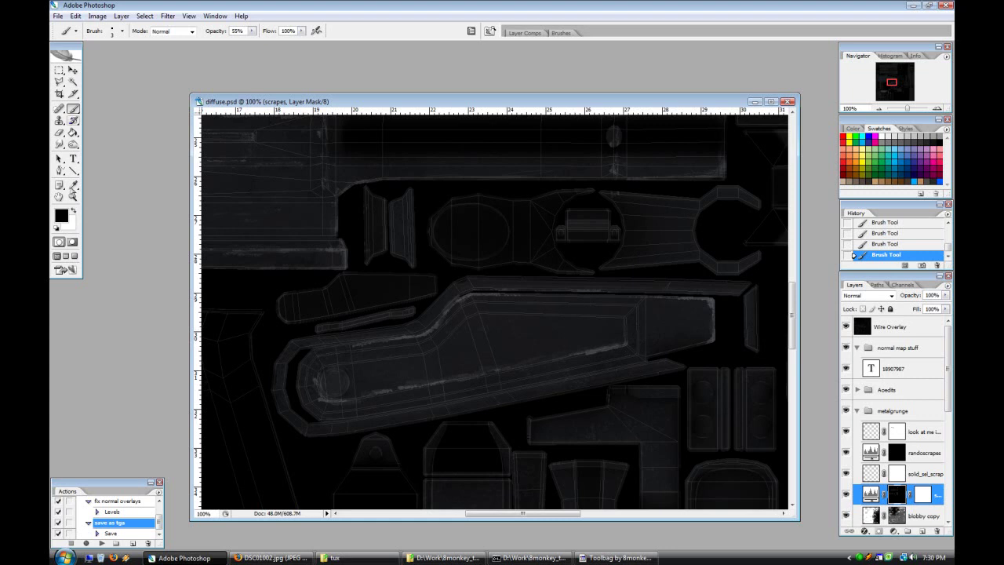
{"action": "key", "text": "x"}
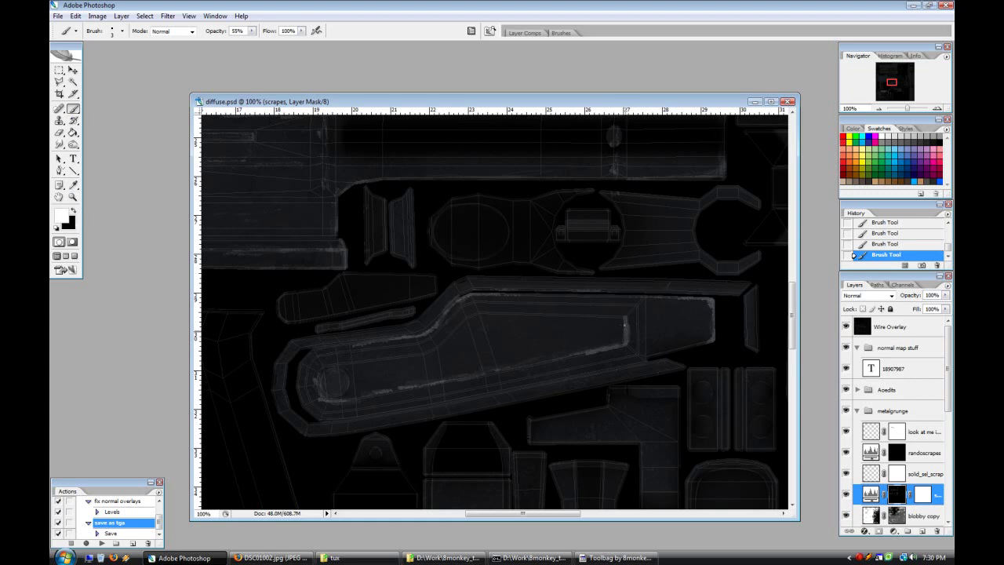
{"action": "mouse_move", "coordinate": [625, 317]}
{"action": "left_mouse_down"}
{"action": "mouse_move", "coordinate": [531, 315]}
{"action": "mouse_move", "coordinate": [455, 328]}
{"action": "left_mouse_up"}
{"action": "left_click_drag", "start_coordinate": [379, 358], "coordinate": [368, 360]}
{"action": "left_click", "coordinate": [845, 327]}
Step: Thin the scrapes along the lever's inner bevel with a smaller eraser tip
{"action": "key", "text": "e"}
{"action": "left_click_drag", "start_coordinate": [636, 304], "coordinate": [629, 311]}
{"action": "left_click_drag", "start_coordinate": [634, 306], "coordinate": [629, 311]}
{"action": "left_click", "coordinate": [122, 31]}
{"action": "double_click", "coordinate": [90, 117]}
{"action": "left_click_drag", "start_coordinate": [587, 353], "coordinate": [569, 359]}
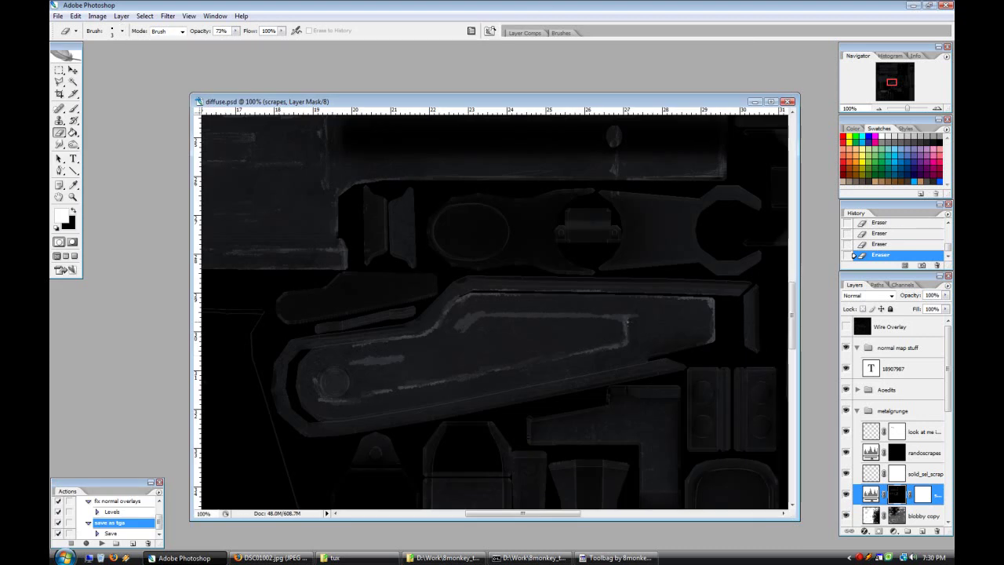
{"action": "mouse_move", "coordinate": [511, 314]}
{"action": "left_mouse_down"}
{"action": "mouse_move", "coordinate": [531, 314]}
{"action": "mouse_move", "coordinate": [463, 328]}
{"action": "left_mouse_up"}
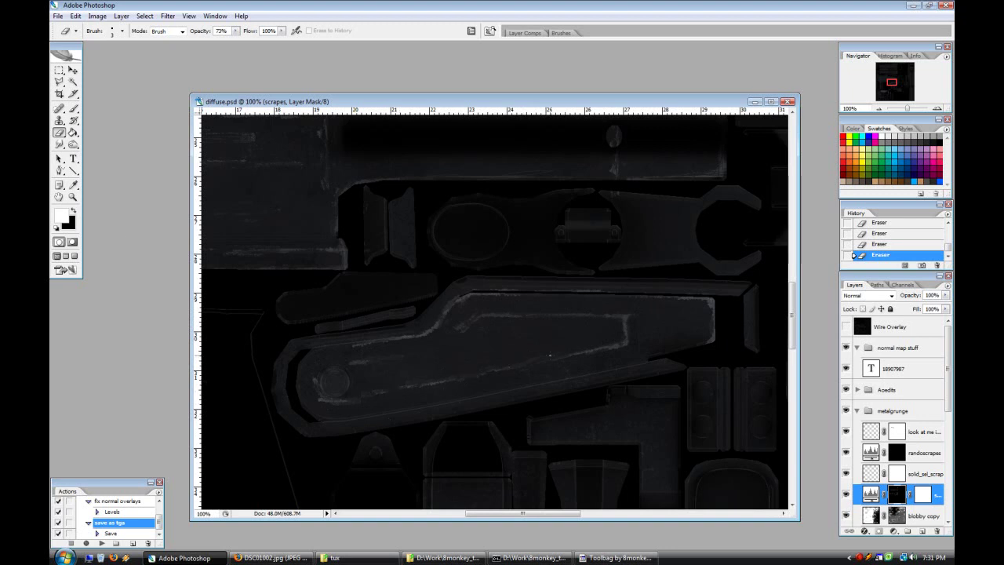
Step: Cut fine black breaks into the lever's lower bevel scrapes with a 1-pixel brush at 100% opacity
{"action": "left_click", "coordinate": [74, 211]}
{"action": "left_click", "coordinate": [919, 497]}
{"action": "left_click", "coordinate": [73, 108]}
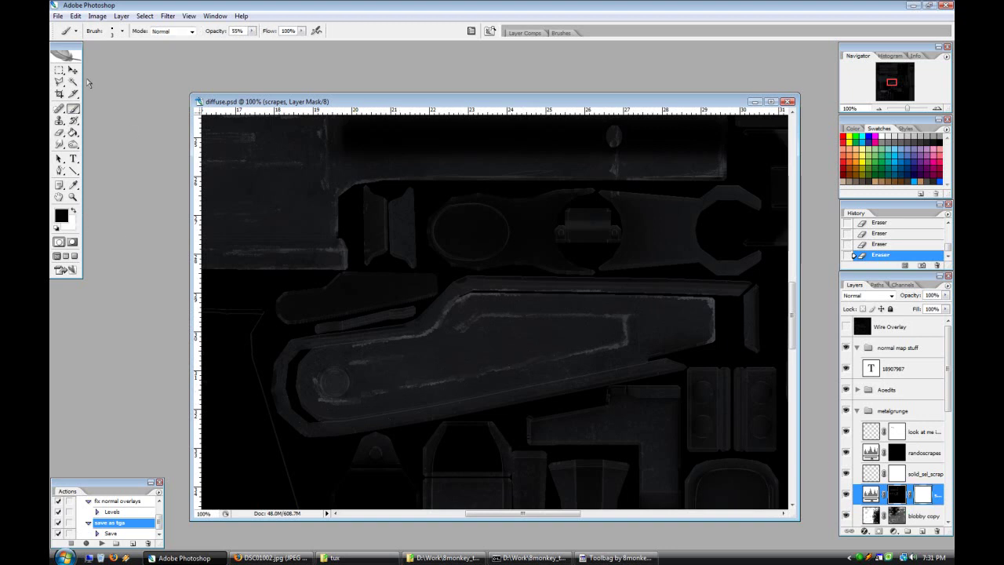
{"action": "left_click", "coordinate": [122, 31]}
{"action": "left_click", "coordinate": [452, 498]}
{"action": "left_click_drag", "start_coordinate": [252, 32], "coordinate": [282, 41]}
{"action": "mouse_move", "coordinate": [511, 368]}
{"action": "left_mouse_down"}
{"action": "mouse_move", "coordinate": [497, 372]}
{"action": "mouse_move", "coordinate": [506, 370]}
{"action": "left_mouse_up"}
{"action": "left_click_drag", "start_coordinate": [378, 400], "coordinate": [361, 403]}
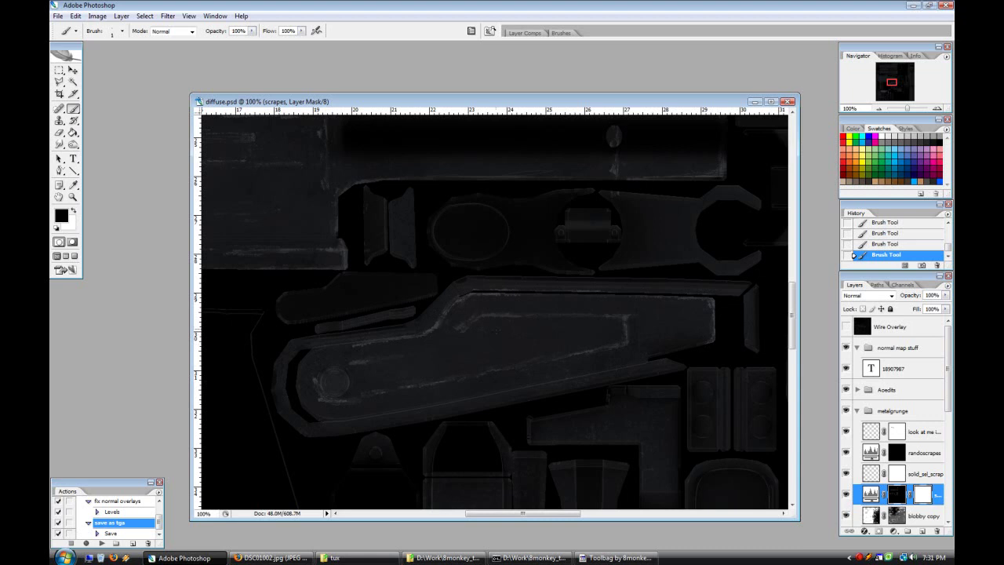
Step: Export the texture with the save as tga action, refresh the diffuse map in Toolbag and examine the bevel scrapes, returning to Photoshop
{"action": "left_click", "coordinate": [102, 542]}
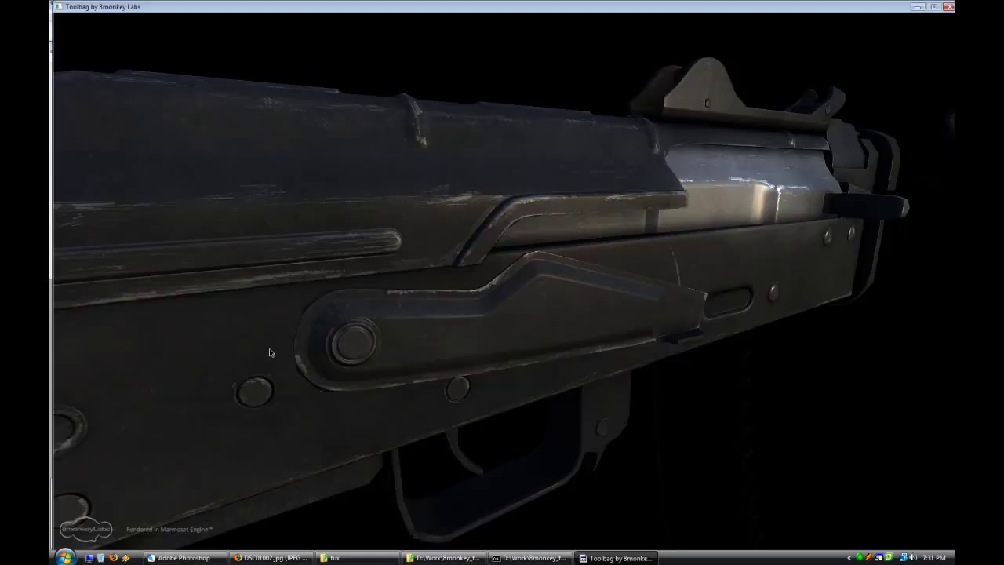
{"action": "key", "text": "Escape"}
{"action": "left_click", "coordinate": [244, 175]}
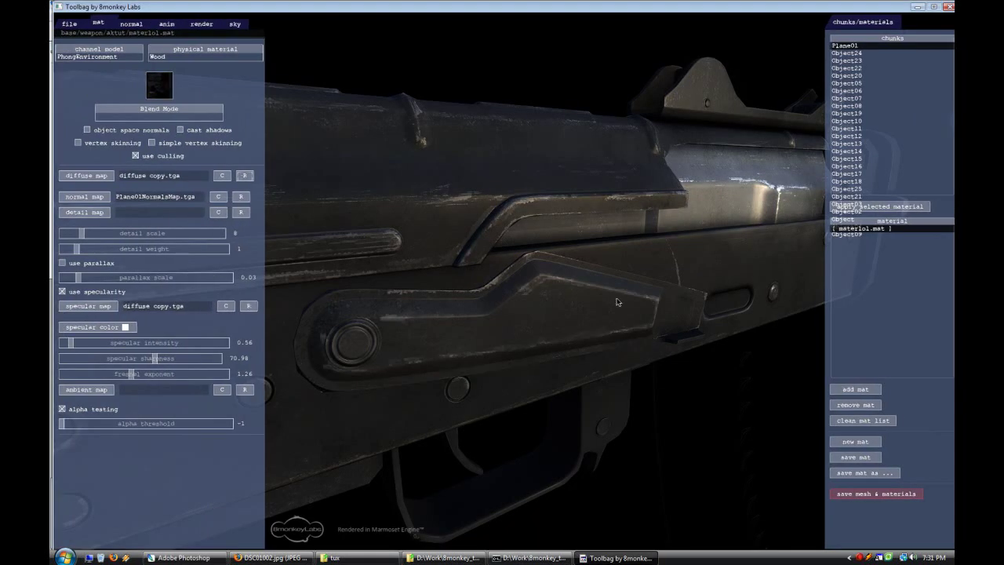
{"action": "key", "text": "Escape"}
{"action": "scroll", "coordinate": [600, 315], "scroll_direction": "down", "scroll_amount": 5}
{"action": "scroll", "coordinate": [601, 314], "scroll_direction": "down", "scroll_amount": 3}
{"action": "left_click_drag", "start_coordinate": [601, 314], "coordinate": [687, 374]}
{"action": "left_click", "coordinate": [184, 558]}
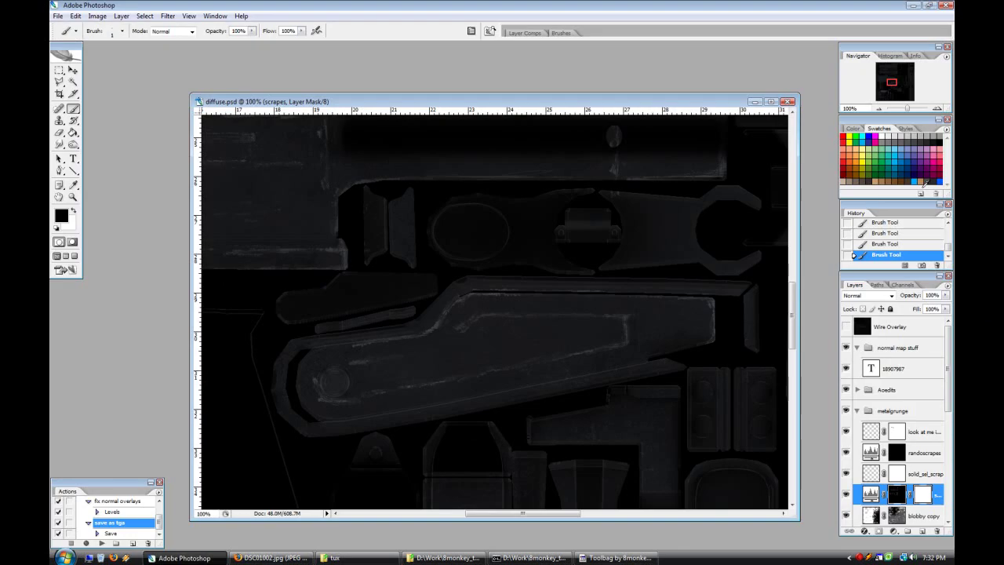
Step: Make an elliptical selection around the selector lever's pivot and fill it with a white solid color fill layer
{"action": "key", "text": "ctrl+plus"}
{"action": "key", "text": "ctrl+plus"}
{"action": "left_click_drag", "start_coordinate": [502, 514], "coordinate": [459, 517]}
{"action": "left_click_drag", "start_coordinate": [626, 208], "coordinate": [143, 140]}
{"action": "left_click_drag", "start_coordinate": [59, 70], "coordinate": [110, 76]}
{"action": "key", "text": "Up"}
{"action": "left_click", "coordinate": [893, 531]}
{"action": "left_click", "coordinate": [807, 348]}
{"action": "left_click", "coordinate": [875, 28]}
Step: Roughen the pivot highlight's rim by erasing on the fill layer's mask and set the layer's blend mode to Overlay
{"action": "key", "text": "e"}
{"action": "key", "text": "x"}
{"action": "left_click_drag", "start_coordinate": [400, 350], "coordinate": [397, 359]}
{"action": "left_click_drag", "start_coordinate": [395, 359], "coordinate": [394, 369]}
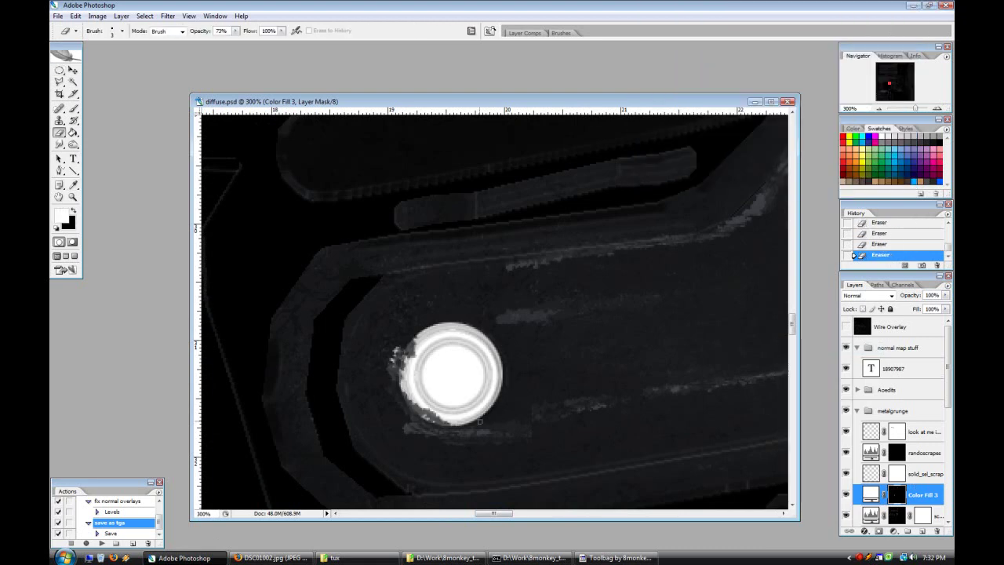
{"action": "left_click", "coordinate": [892, 296]}
{"action": "left_click", "coordinate": [872, 417]}
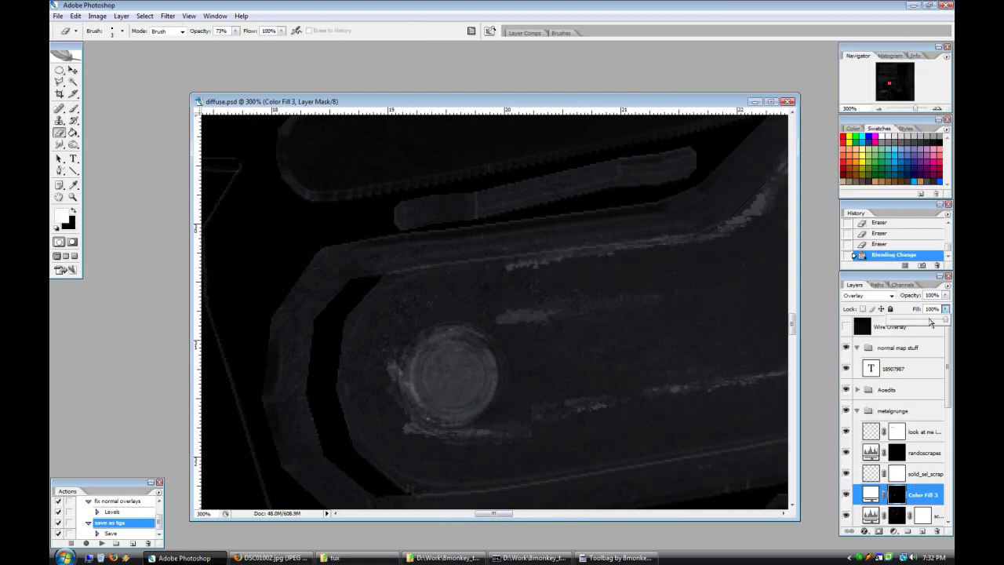
Step: Set the pivot highlight layer's fill to 30%, export with the save as tga action, and examine the refreshed diffuse map in Toolbag
{"action": "left_click_drag", "start_coordinate": [938, 309], "coordinate": [916, 323]}
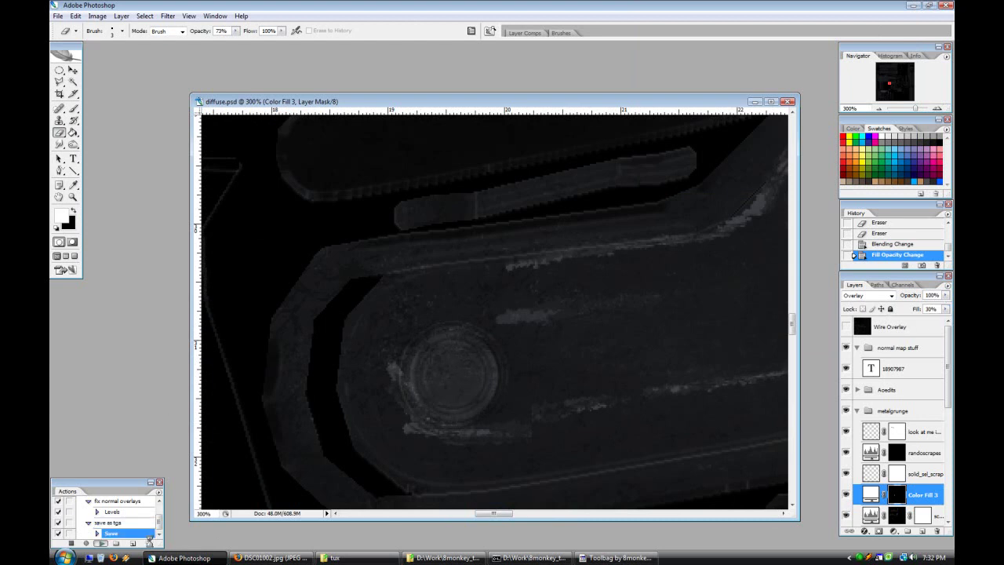
{"action": "left_click", "coordinate": [102, 542]}
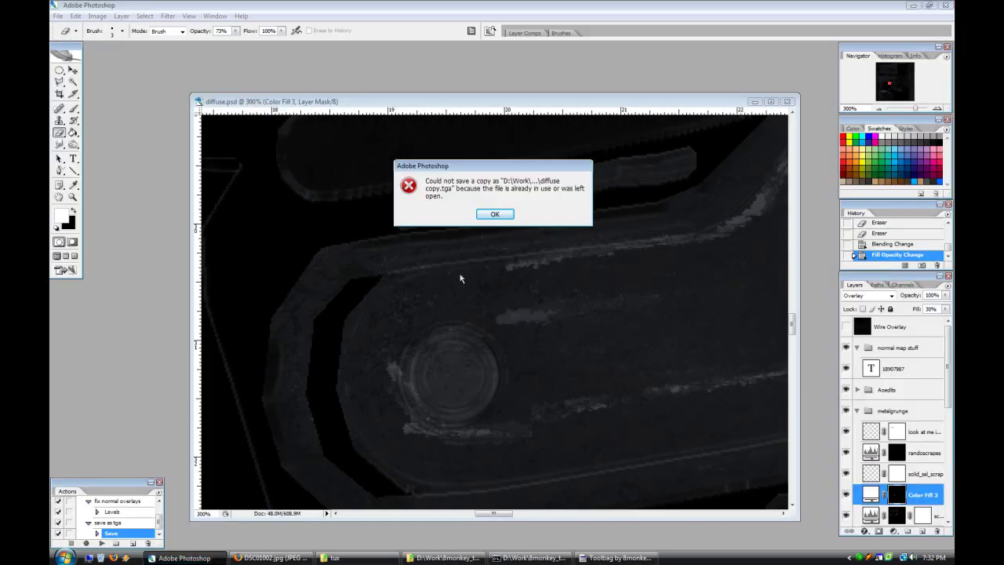
{"action": "left_click", "coordinate": [505, 209]}
{"action": "left_click", "coordinate": [102, 543]}
{"action": "left_click", "coordinate": [614, 558]}
{"action": "left_click", "coordinate": [240, 175]}
{"action": "left_click_drag", "start_coordinate": [643, 362], "coordinate": [651, 385]}
Step: Switch to Firefox and look through the rifle reference photos, examining the receiver and its selector markings
{"action": "left_click", "coordinate": [272, 558]}
{"action": "left_click", "coordinate": [625, 62]}
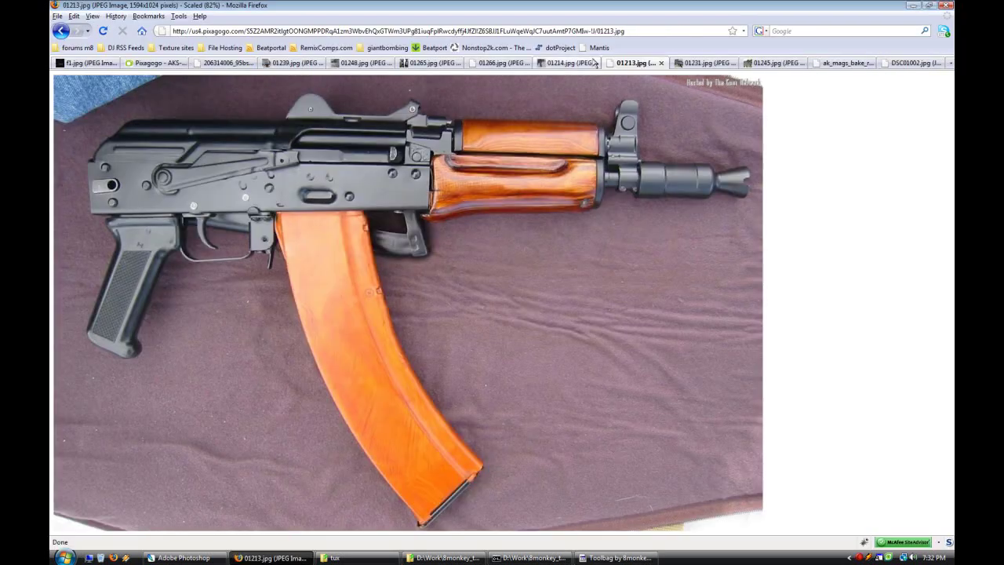
{"action": "left_click", "coordinate": [593, 62]}
{"action": "left_click", "coordinate": [639, 61]}
{"action": "left_click", "coordinate": [502, 63]}
{"action": "left_click", "coordinate": [430, 62]}
{"action": "left_click", "coordinate": [363, 63]}
{"action": "left_click", "coordinate": [280, 63]}
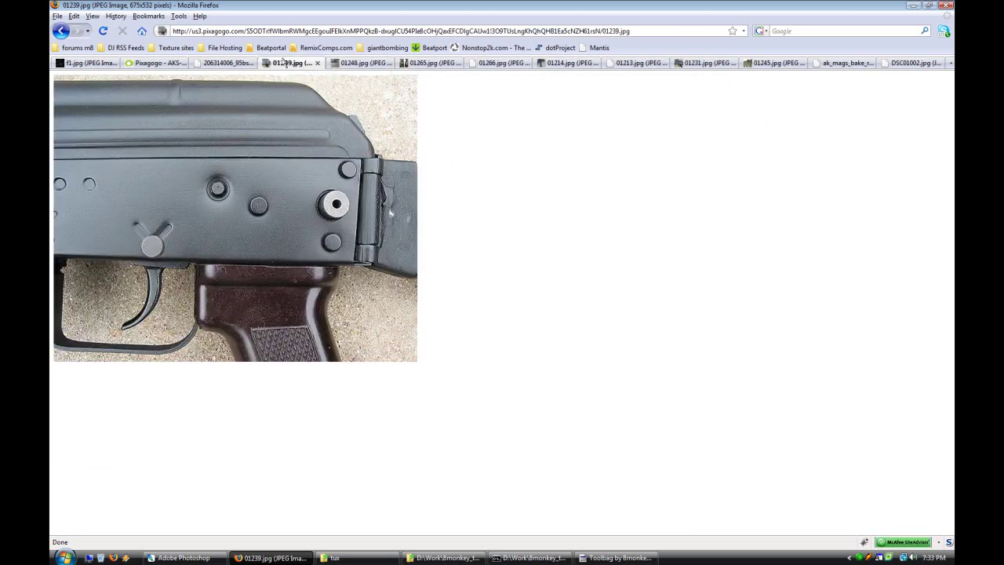
{"action": "left_click", "coordinate": [225, 63]}
{"action": "left_click", "coordinate": [639, 65]}
{"action": "left_click", "coordinate": [710, 65]}
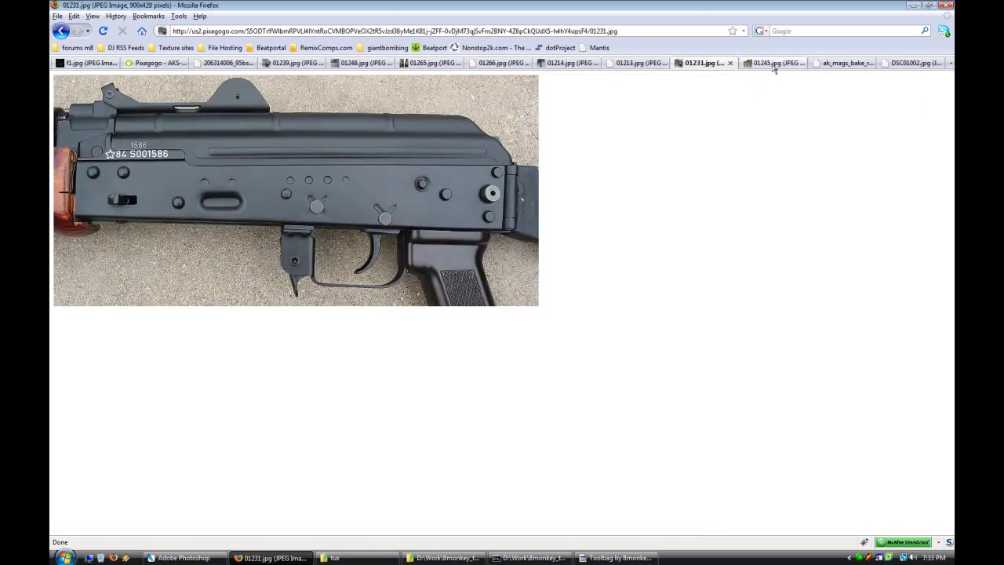
{"action": "left_click", "coordinate": [773, 63]}
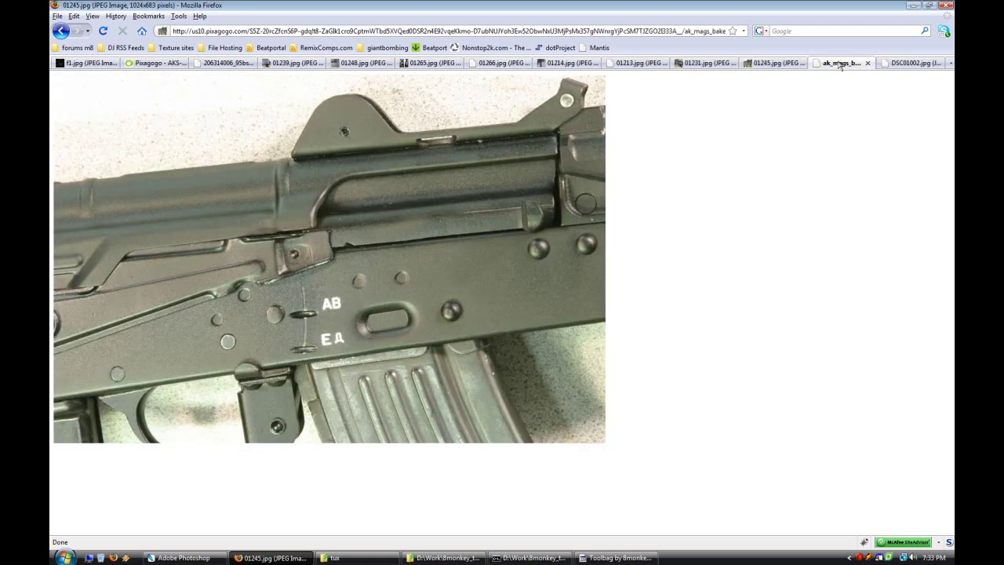
{"action": "left_click", "coordinate": [843, 64]}
{"action": "left_click", "coordinate": [919, 65]}
{"action": "left_click", "coordinate": [642, 65]}
{"action": "left_click", "coordinate": [705, 65]}
{"action": "left_click", "coordinate": [558, 65]}
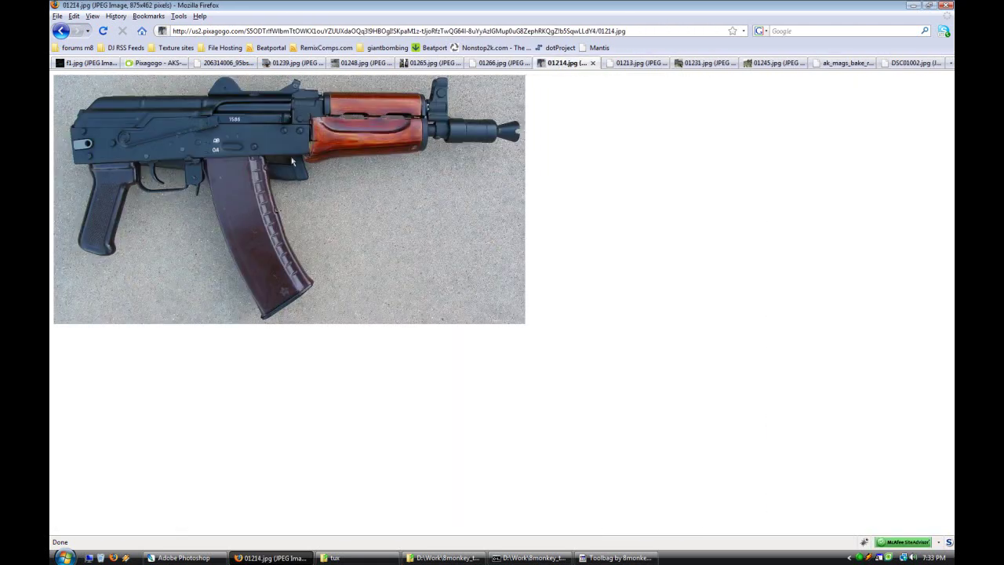
{"action": "left_click", "coordinate": [701, 63]}
{"action": "left_click", "coordinate": [772, 63]}
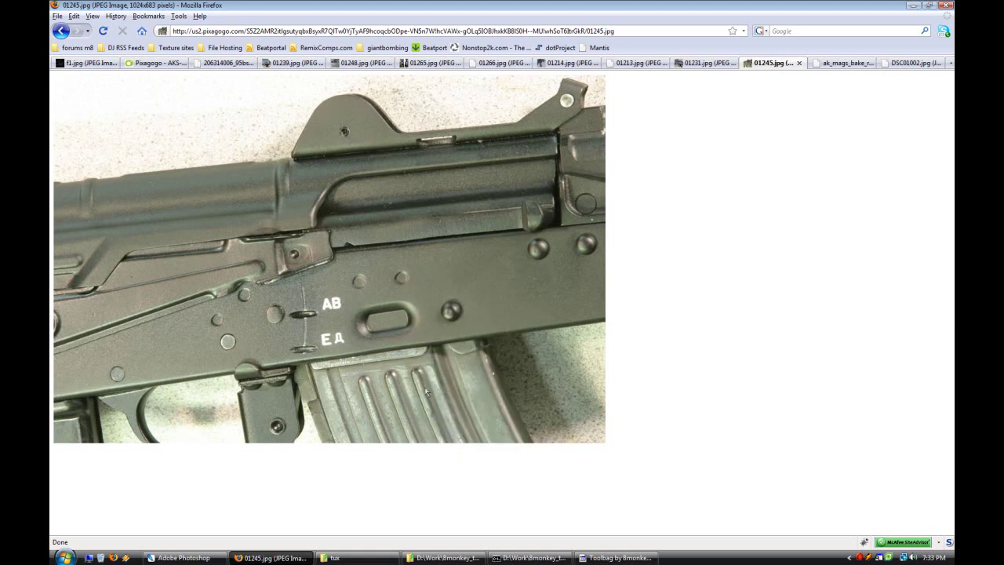
Step: Paste the 01245.jpg reference photo into a new Photoshop document
{"action": "key", "text": "alt+Tab"}
{"action": "key", "text": "ctrl+n"}
{"action": "key", "text": "Return"}
{"action": "key", "text": "ctrl+v"}
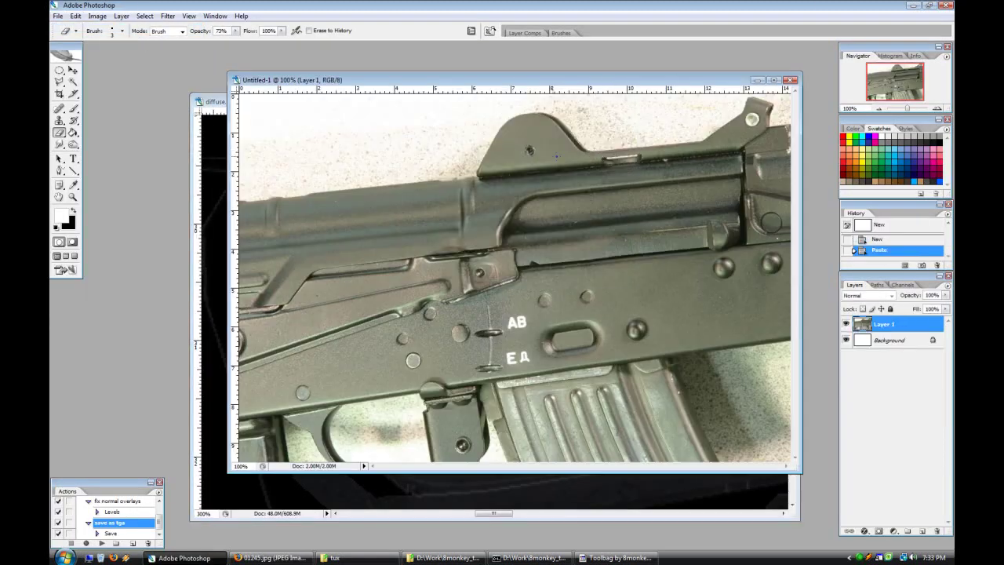
Step: Lasso and cut the white AB and ЕД markings, discard the photo document and paste them into diffuse.psd
{"action": "left_click", "coordinate": [58, 80]}
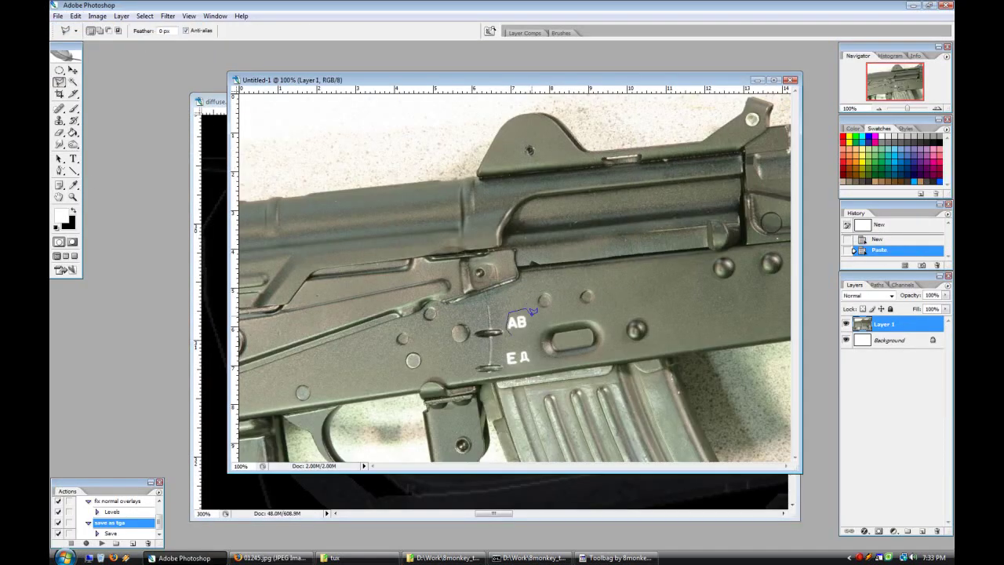
{"action": "left_click", "coordinate": [528, 309]}
{"action": "left_click", "coordinate": [529, 337]}
{"action": "double_click", "coordinate": [516, 340]}
{"action": "double_click", "coordinate": [529, 347]}
{"action": "left_click", "coordinate": [97, 16]}
{"action": "left_click", "coordinate": [83, 71]}
{"action": "left_click", "coordinate": [790, 80]}
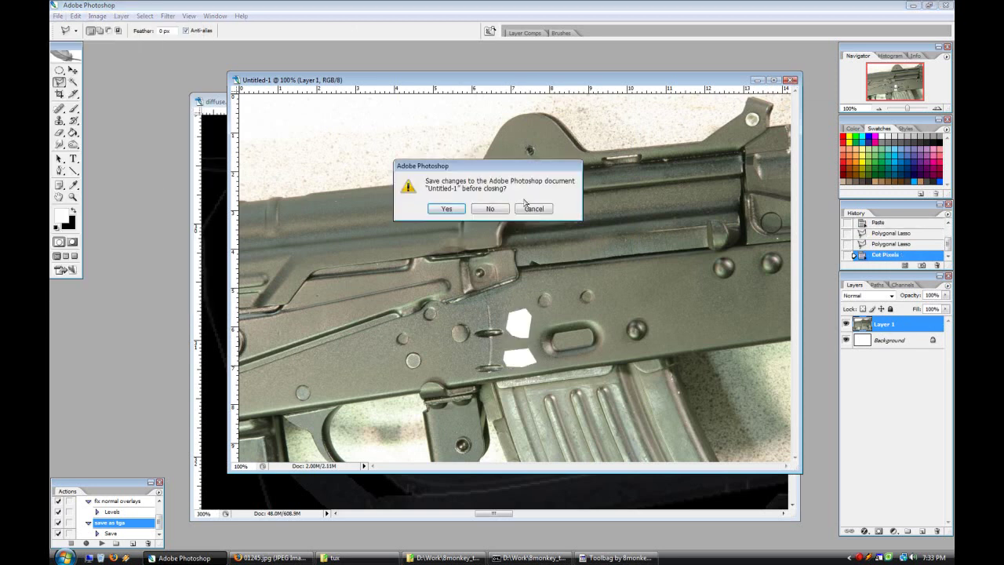
{"action": "key", "text": "n"}
{"action": "key", "text": "ctrl+v"}
Step: Move the pasted AB and ЕД markings onto the receiver side beside the curved selector scrape
{"action": "scroll", "coordinate": [518, 314], "scroll_direction": "down", "scroll_amount": 4}
{"action": "scroll", "coordinate": [501, 298], "scroll_direction": "up", "scroll_amount": 2}
{"action": "left_click", "coordinate": [73, 72]}
{"action": "left_click_drag", "start_coordinate": [481, 354], "coordinate": [429, 182]}
{"action": "scroll", "coordinate": [439, 274], "scroll_direction": "up", "scroll_amount": 4}
{"action": "left_click_drag", "start_coordinate": [441, 349], "coordinate": [420, 213]}
{"action": "left_click", "coordinate": [939, 108]}
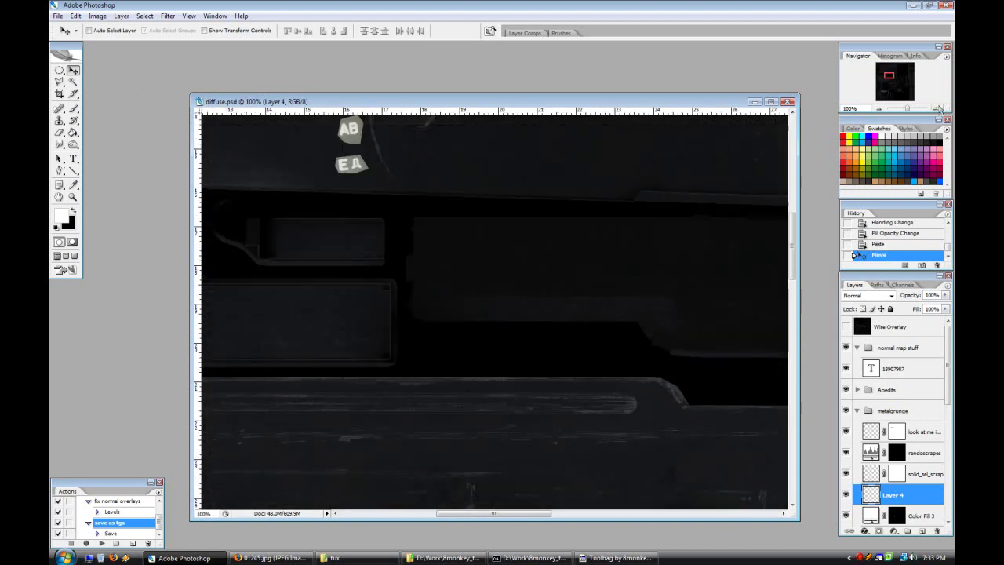
{"action": "scroll", "coordinate": [939, 108], "scroll_direction": "up", "scroll_amount": 3}
{"action": "left_click", "coordinate": [938, 109]}
{"action": "left_click", "coordinate": [938, 109]}
{"action": "left_click_drag", "start_coordinate": [791, 220], "coordinate": [791, 223]}
{"action": "left_click_drag", "start_coordinate": [496, 515], "coordinate": [465, 515]}
{"action": "scroll", "coordinate": [569, 416], "scroll_direction": "up", "scroll_amount": 3}
{"action": "left_click_drag", "start_coordinate": [570, 416], "coordinate": [601, 180]}
{"action": "key", "text": "ctrl+minus"}
{"action": "scroll", "coordinate": [581, 196], "scroll_direction": "up", "scroll_amount": 1}
Step: Rotate the markings 180°, then free transform them to line up beside the two selector notches, checking the reference photo
{"action": "left_click", "coordinate": [76, 16]}
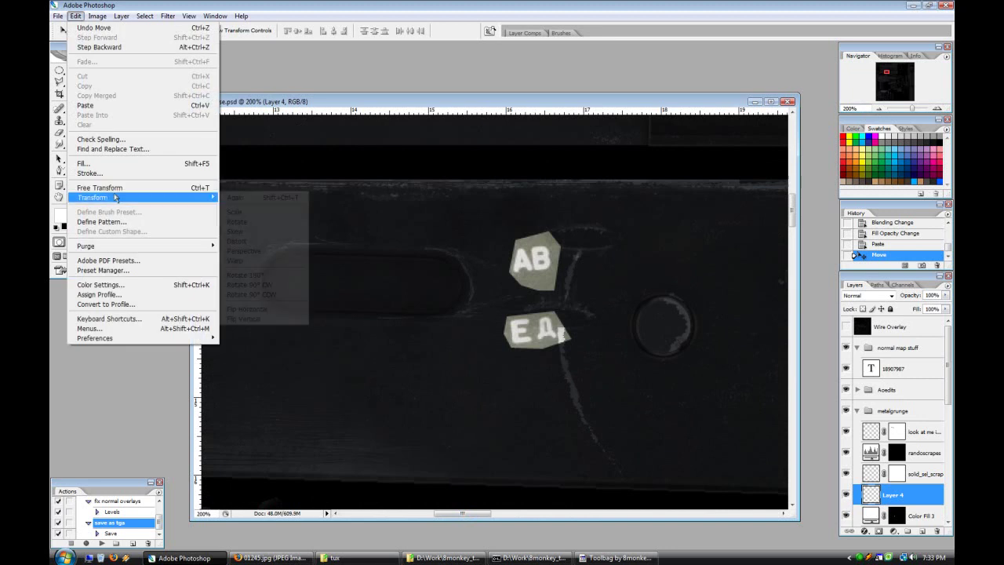
{"action": "left_click", "coordinate": [278, 278]}
{"action": "left_click", "coordinate": [267, 558]}
{"action": "left_click", "coordinate": [184, 558]}
{"action": "left_click_drag", "start_coordinate": [591, 376], "coordinate": [506, 332]}
{"action": "left_click", "coordinate": [76, 17]}
{"action": "left_click", "coordinate": [146, 187]}
{"action": "left_click_drag", "start_coordinate": [525, 177], "coordinate": [546, 186]}
{"action": "left_click_drag", "start_coordinate": [503, 262], "coordinate": [510, 257]}
{"action": "left_click", "coordinate": [472, 31]}
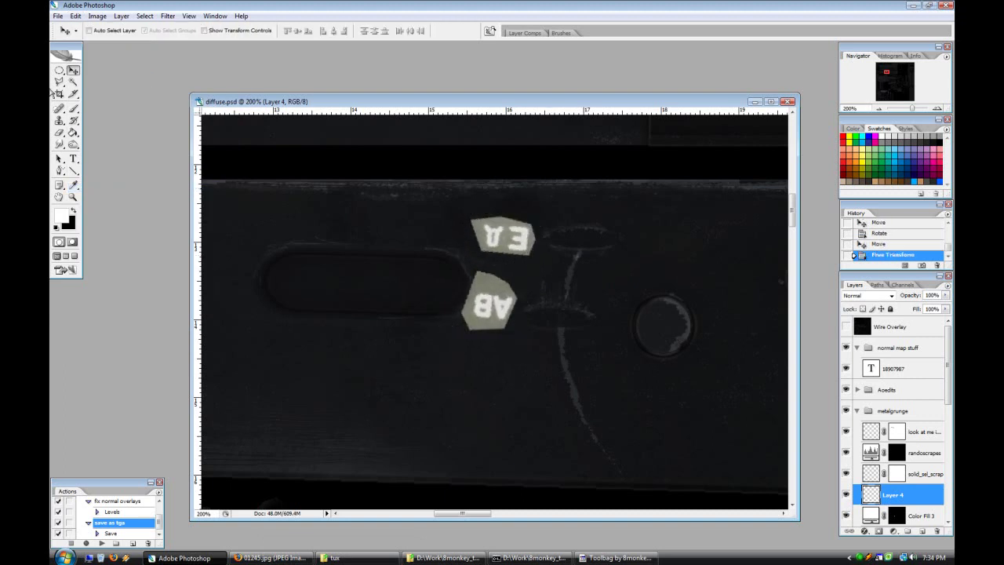
Step: Desaturate the markings layer and adjust its brightness to -64 and contrast to +42
{"action": "left_click", "coordinate": [98, 16]}
{"action": "mouse_move", "coordinate": [114, 42]}
{"action": "left_click", "coordinate": [235, 121]}
{"action": "left_click", "coordinate": [97, 16]}
{"action": "left_click", "coordinate": [229, 100]}
{"action": "left_click_drag", "start_coordinate": [625, 329], "coordinate": [589, 328]}
{"action": "left_click_drag", "start_coordinate": [625, 359], "coordinate": [648, 360]}
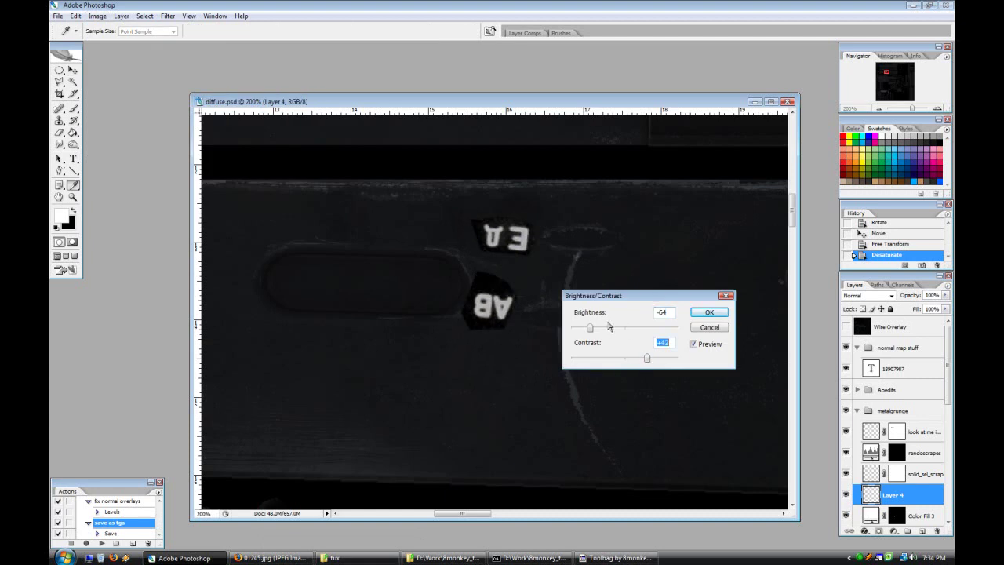
{"action": "left_click", "coordinate": [708, 312]}
Step: Set the markings layer's blend mode to Screen and its fill to 37%
{"action": "left_click", "coordinate": [875, 295]}
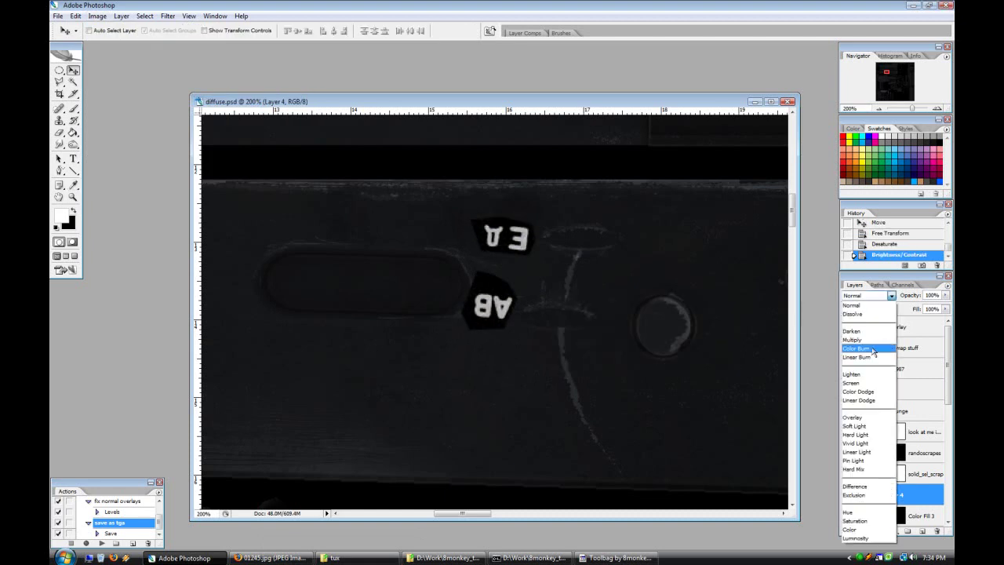
{"action": "left_click", "coordinate": [850, 324]}
{"action": "left_click", "coordinate": [63, 133]}
{"action": "left_click", "coordinate": [946, 309]}
{"action": "left_click_drag", "start_coordinate": [944, 321], "coordinate": [910, 320]}
Step: Make an elliptical selection around the AB marking and try scaling it to 69%
{"action": "left_click", "coordinate": [62, 71]}
{"action": "left_click_drag", "start_coordinate": [451, 272], "coordinate": [541, 344]}
{"action": "left_click", "coordinate": [75, 16]}
{"action": "left_click", "coordinate": [122, 188]}
{"action": "left_click", "coordinate": [249, 31]}
{"action": "left_click_drag", "start_coordinate": [254, 31], "coordinate": [251, 34]}
{"action": "left_click", "coordinate": [248, 31]}
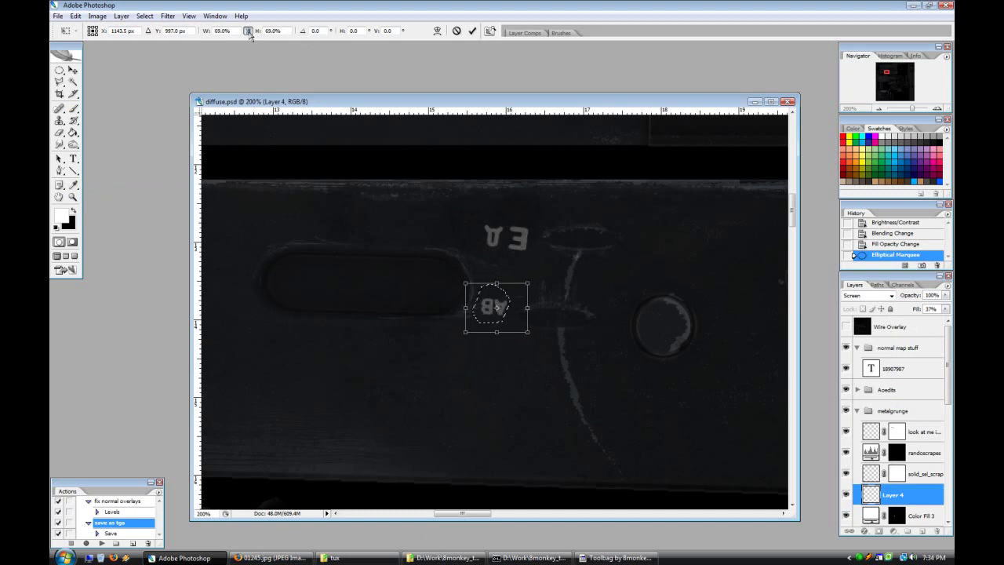
{"action": "left_click", "coordinate": [471, 31]}
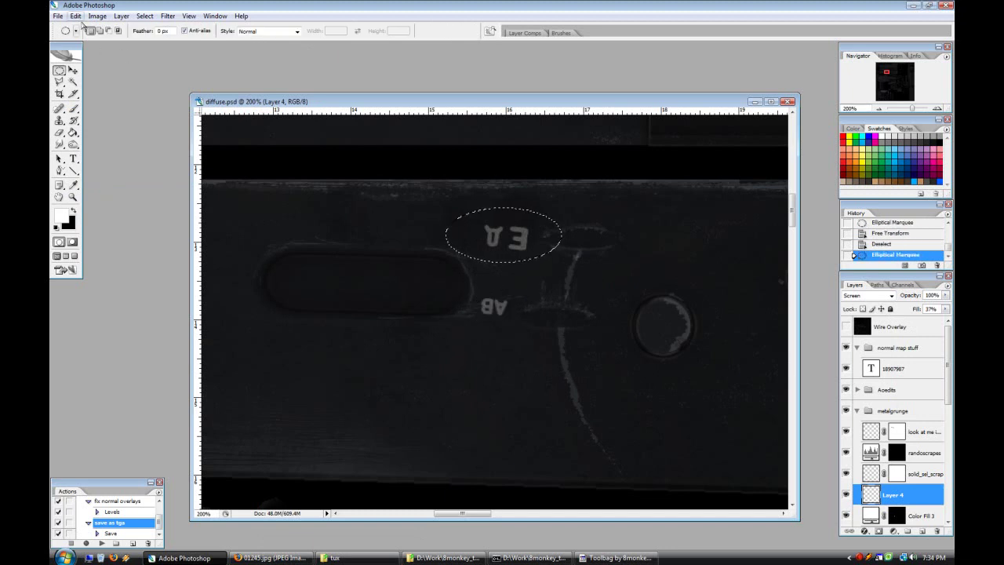
Step: Try scaling the selected ЕД marking to 71% and clear the selection
{"action": "left_click", "coordinate": [145, 16]}
{"action": "left_click", "coordinate": [133, 189]}
{"action": "left_click_drag", "start_coordinate": [257, 33], "coordinate": [259, 35]}
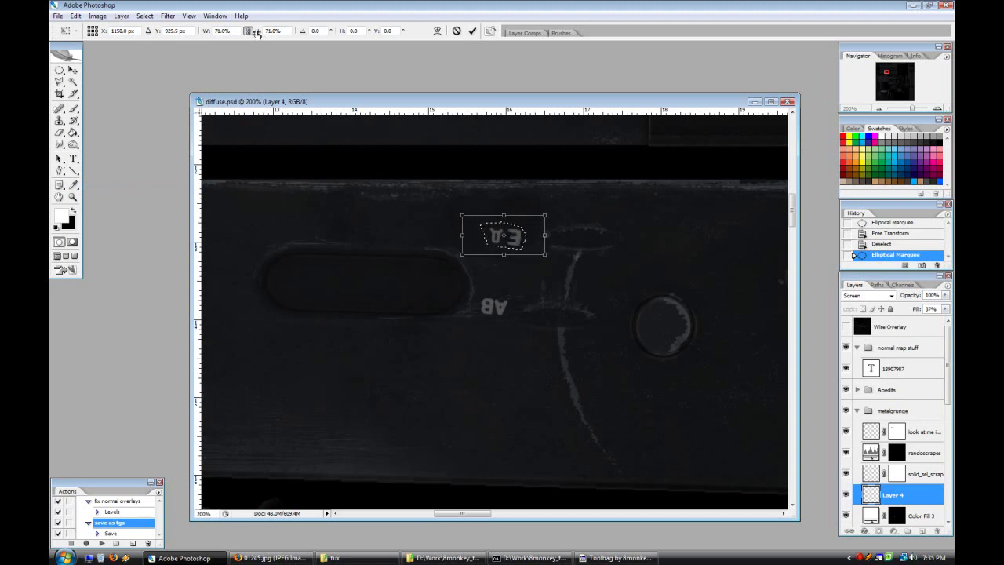
{"action": "left_click", "coordinate": [471, 31]}
{"action": "key", "text": "ctrl+d"}
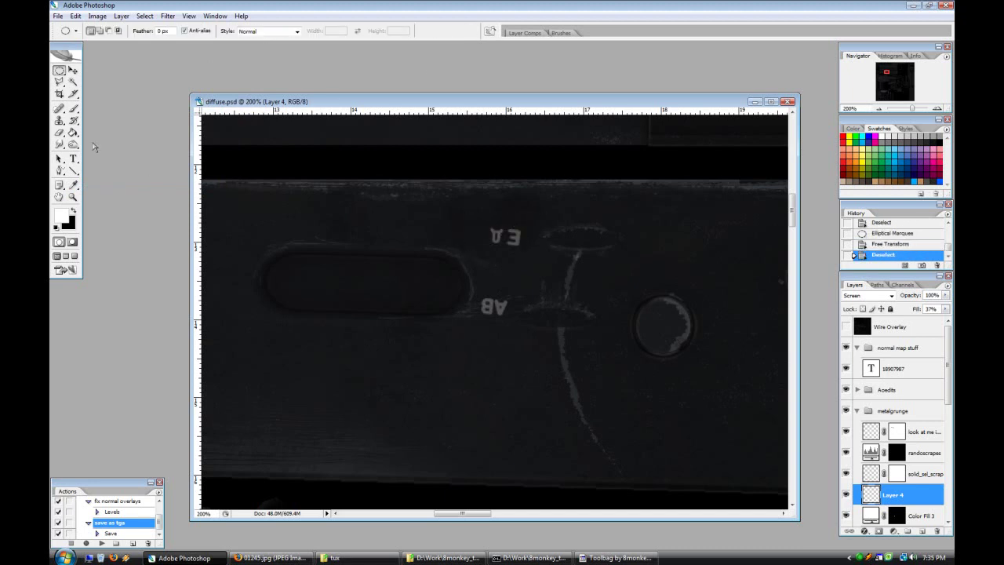
Step: Try wearing the reduced markings with a brush on a layer mask, then export and check them in Toolbag
{"action": "left_click", "coordinate": [58, 133]}
{"action": "left_click", "coordinate": [879, 531]}
{"action": "left_click", "coordinate": [73, 109]}
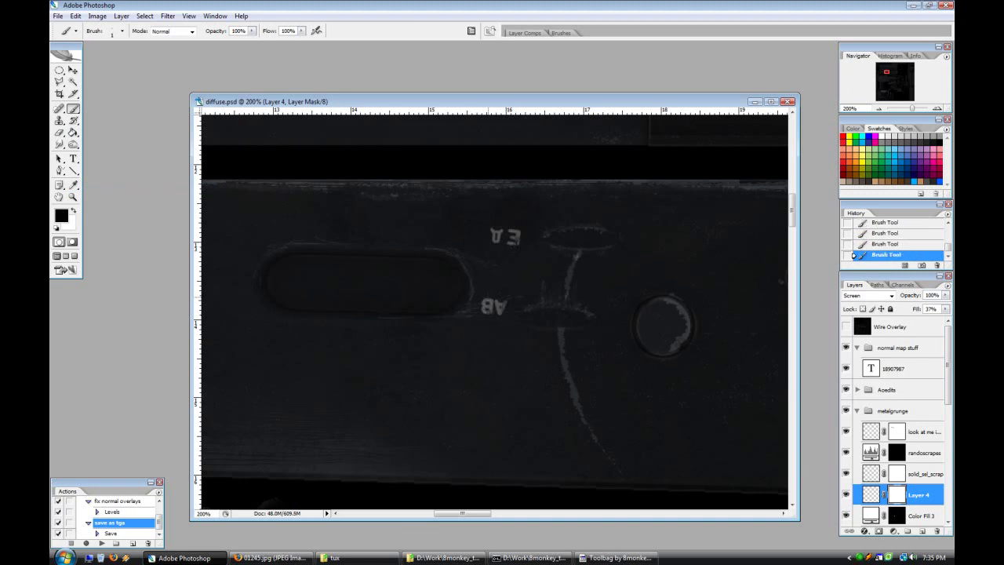
{"action": "left_click", "coordinate": [99, 542]}
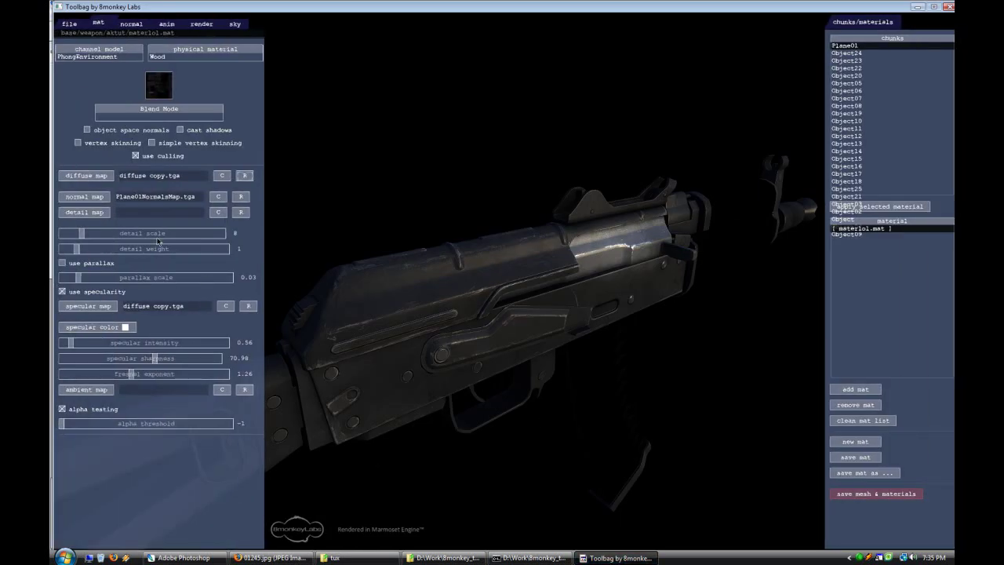
{"action": "left_click_drag", "start_coordinate": [515, 336], "coordinate": [553, 327]}
{"action": "key", "text": "alt+Tab"}
Step: Step back through the history to undo the mask wear and the scaling of both markings
{"action": "left_click", "coordinate": [897, 245]}
{"action": "scroll", "coordinate": [897, 245], "scroll_direction": "up", "scroll_amount": 5}
{"action": "scroll", "coordinate": [892, 236], "scroll_direction": "down", "scroll_amount": 1}
{"action": "left_click", "coordinate": [889, 229]}
{"action": "scroll", "coordinate": [888, 237], "scroll_direction": "up", "scroll_amount": 1}
{"action": "scroll", "coordinate": [888, 238], "scroll_direction": "up", "scroll_amount": 1}
{"action": "left_click", "coordinate": [888, 241]}
{"action": "scroll", "coordinate": [888, 241], "scroll_direction": "up", "scroll_amount": 1}
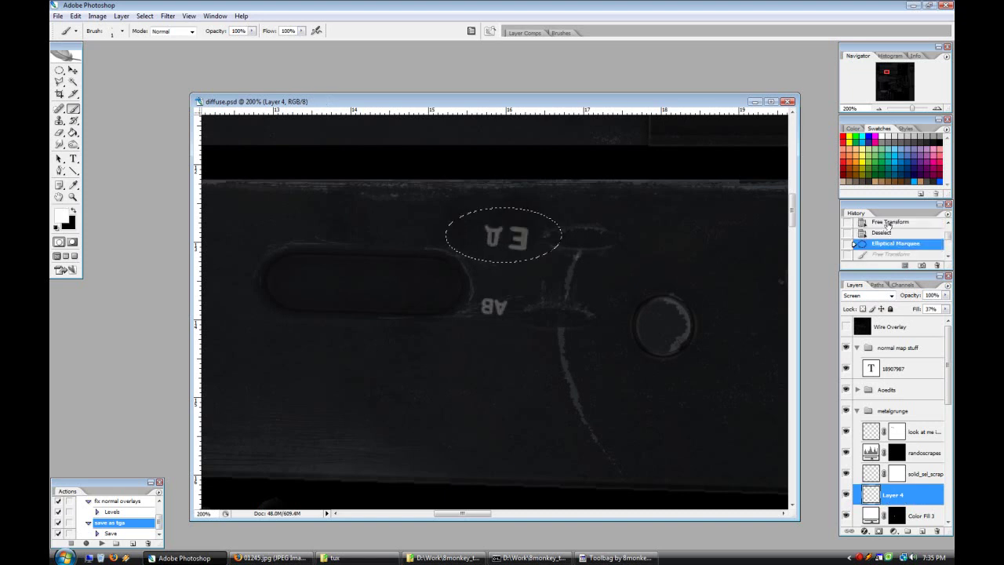
{"action": "left_click", "coordinate": [889, 242]}
{"action": "left_click", "coordinate": [888, 233]}
{"action": "key", "text": "ctrl+d"}
Step: Add a layer mask to the markings layer and wear down the letters with a black 3-pixel brush at 54% opacity
{"action": "left_click", "coordinate": [879, 531]}
{"action": "left_click", "coordinate": [121, 31]}
{"action": "left_click", "coordinate": [69, 71]}
{"action": "key", "text": "Return"}
{"action": "left_click_drag", "start_coordinate": [509, 244], "coordinate": [525, 243]}
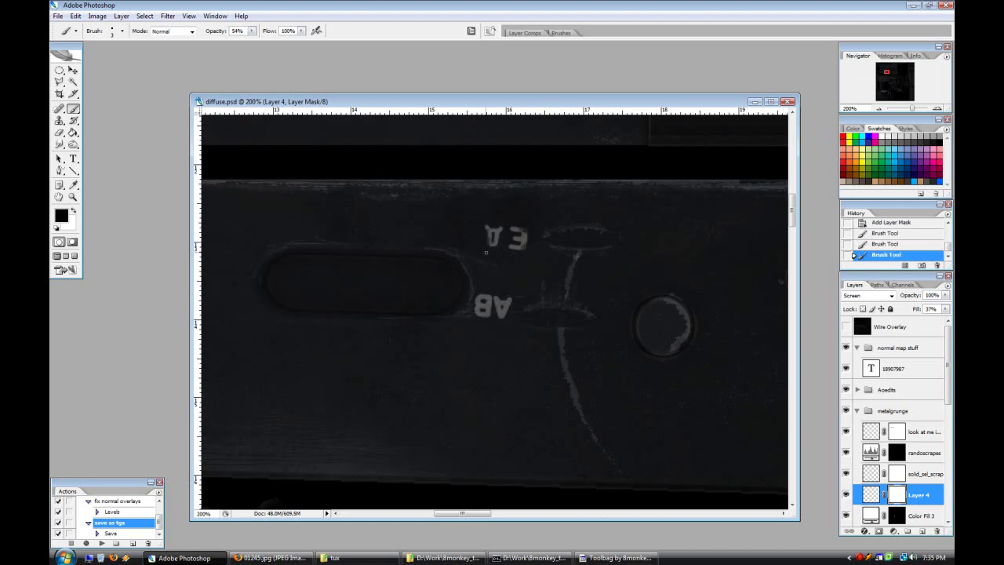
Step: Export the texture with the save as tga action and examine both sides of the receiver in Toolbag
{"action": "left_click", "coordinate": [104, 544]}
{"action": "left_click", "coordinate": [617, 557]}
{"action": "key", "text": "Escape"}
{"action": "left_click_drag", "start_coordinate": [549, 416], "coordinate": [522, 338]}
{"action": "scroll", "coordinate": [525, 376], "scroll_direction": "up", "scroll_amount": 5}
{"action": "left_click_drag", "start_coordinate": [533, 437], "coordinate": [580, 376]}
{"action": "scroll", "coordinate": [525, 329], "scroll_direction": "down", "scroll_amount": 5}
{"action": "scroll", "coordinate": [579, 376], "scroll_direction": "up", "scroll_amount": 3}
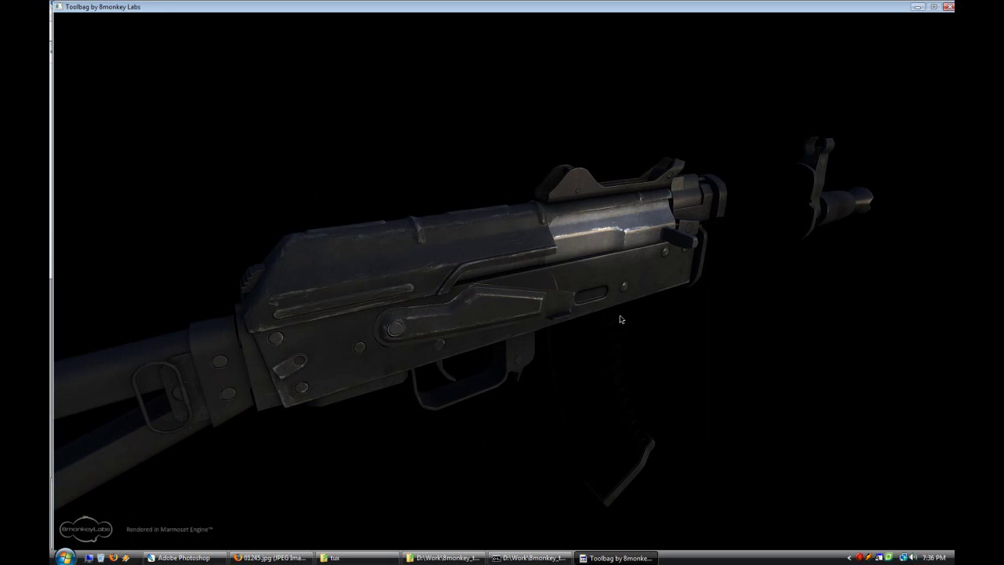
{"action": "scroll", "coordinate": [624, 312], "scroll_direction": "up", "scroll_amount": 5}
{"action": "scroll", "coordinate": [642, 357], "scroll_direction": "down", "scroll_amount": 5}
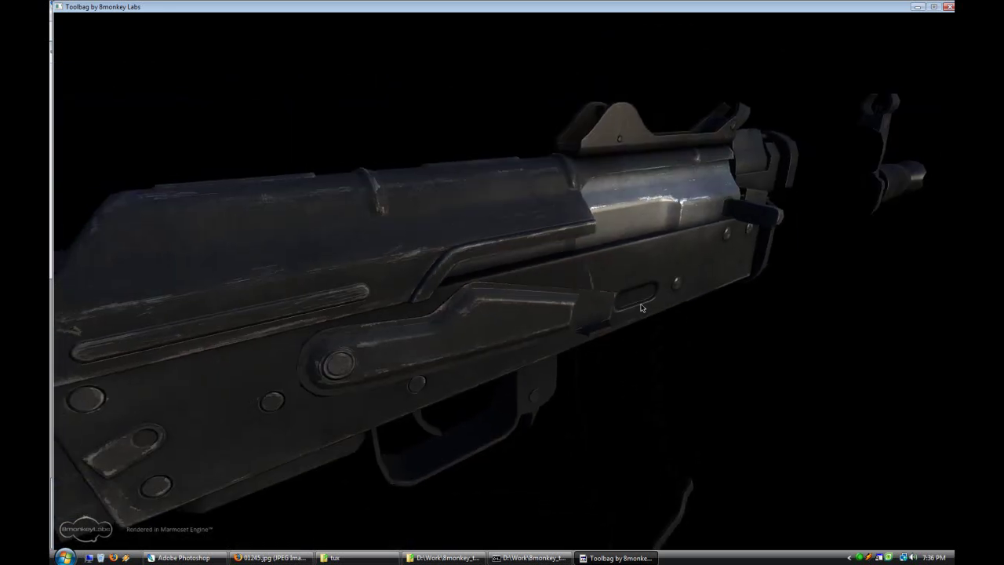
{"action": "left_click_drag", "start_coordinate": [655, 361], "coordinate": [582, 334]}
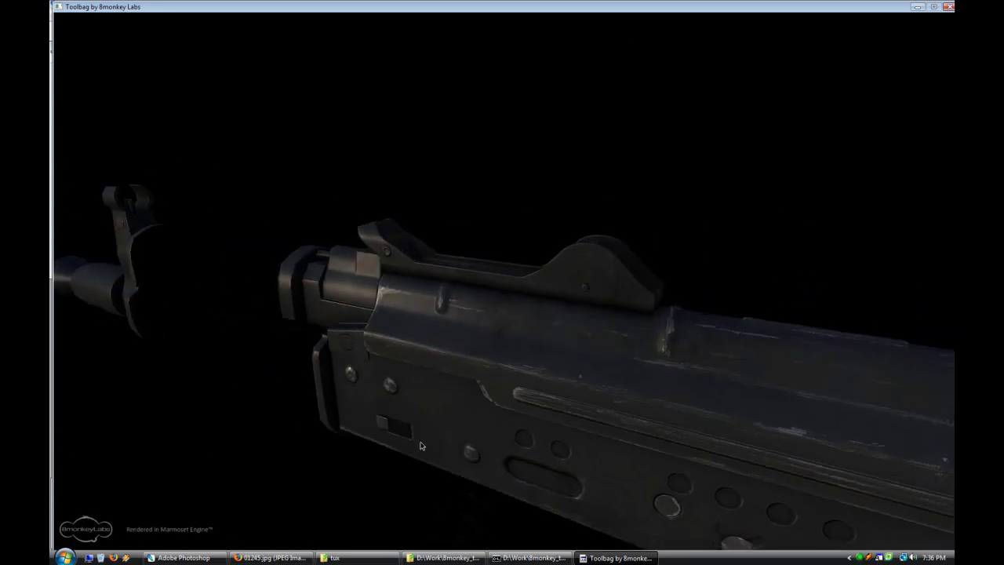
Step: Look over the receiver area of the texture in Photoshop, then browse the Firefox references for a view inside the receiver
{"action": "key", "text": "alt+Tab"}
{"action": "scroll", "coordinate": [503, 485], "scroll_direction": "up", "scroll_amount": 1}
{"action": "left_click", "coordinate": [880, 109]}
{"action": "left_click", "coordinate": [880, 109]}
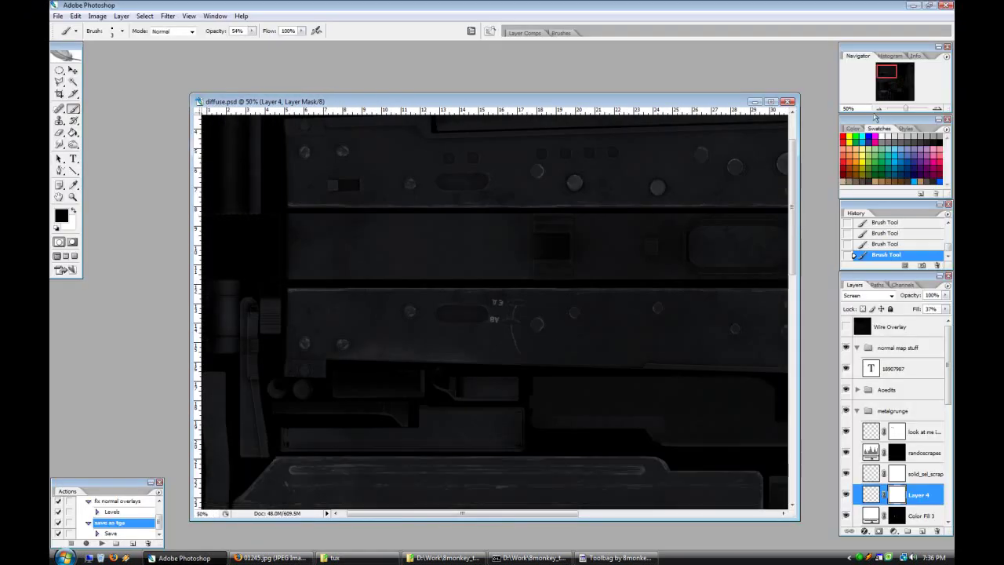
{"action": "scroll", "coordinate": [565, 377], "scroll_direction": "up", "scroll_amount": 2}
{"action": "mouse_move", "coordinate": [501, 513]}
{"action": "left_mouse_down"}
{"action": "mouse_move", "coordinate": [579, 514]}
{"action": "mouse_move", "coordinate": [512, 515]}
{"action": "left_mouse_up"}
{"action": "key", "text": "alt+Tab"}
{"action": "left_click", "coordinate": [846, 64]}
{"action": "left_click", "coordinate": [490, 64]}
{"action": "left_click", "coordinate": [424, 64]}
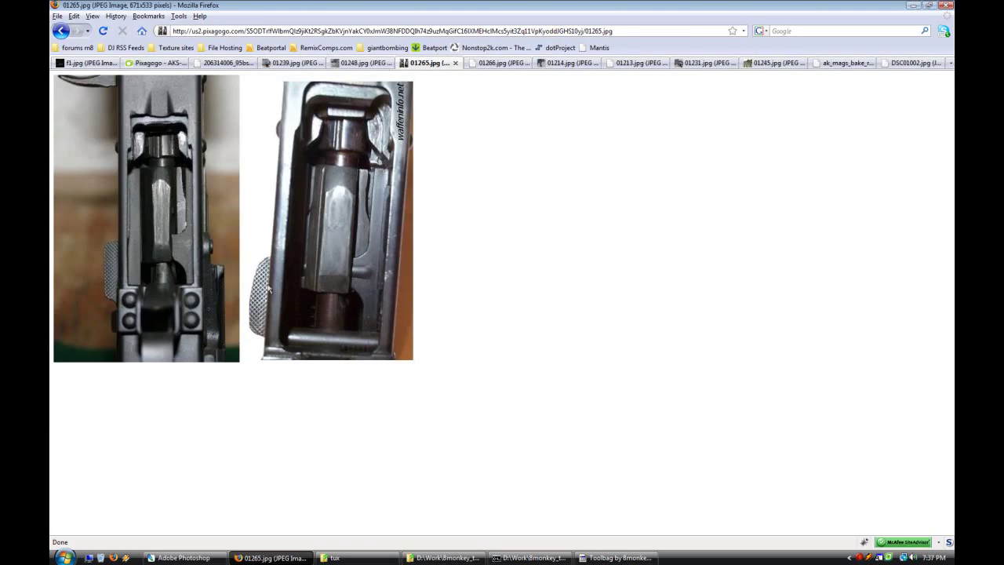
Step: Paste the 01265.jpg reference photo into a new Photoshop document
{"action": "left_click", "coordinate": [184, 558]}
{"action": "left_click", "coordinate": [58, 16]}
{"action": "left_click", "coordinate": [67, 29]}
{"action": "left_click", "coordinate": [618, 153]}
{"action": "key", "text": "ctrl+b"}
{"action": "left_click", "coordinate": [822, 196]}
{"action": "key", "text": "ctrl+v"}
Step: Select the receiver opening in the first photo with a rectangular marquee and move a copy onto diffuse.psd's middle receiver strip
{"action": "left_click_drag", "start_coordinate": [59, 69], "coordinate": [110, 70]}
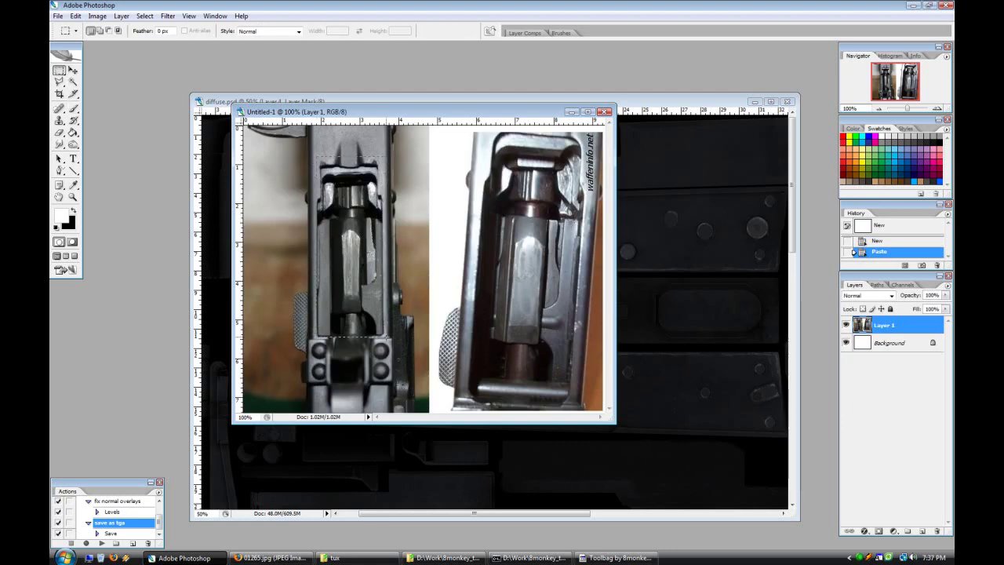
{"action": "left_click_drag", "start_coordinate": [316, 156], "coordinate": [386, 337]}
{"action": "left_click_drag", "start_coordinate": [316, 331], "coordinate": [316, 337]}
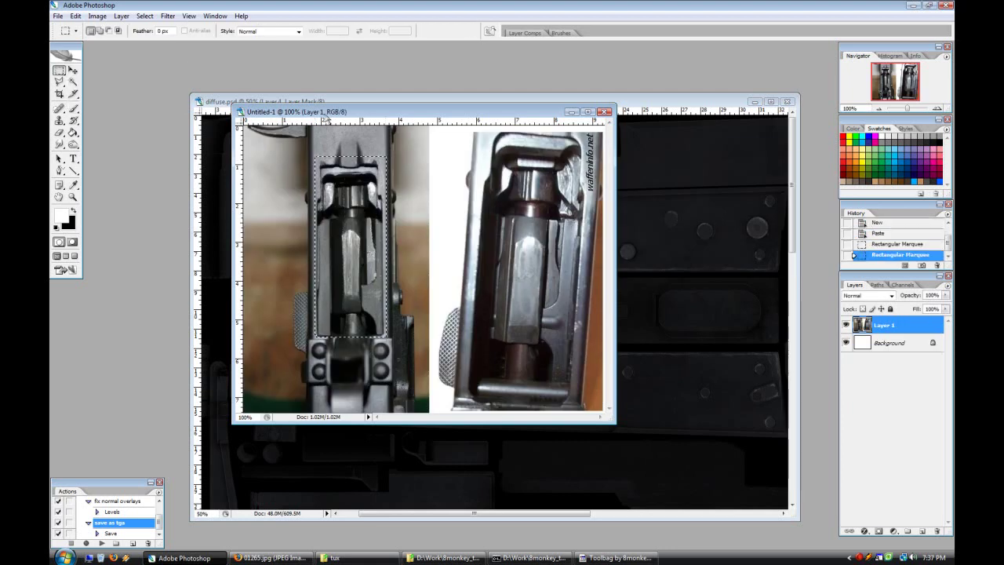
{"action": "left_click_drag", "start_coordinate": [325, 112], "coordinate": [661, 152]}
{"action": "key", "text": "v"}
{"action": "left_click_drag", "start_coordinate": [670, 272], "coordinate": [407, 294]}
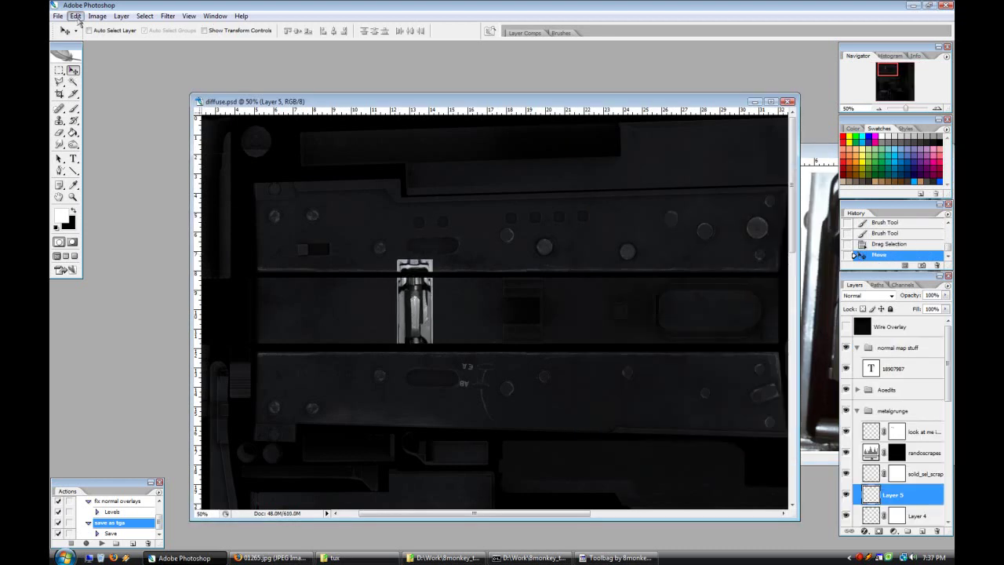
Step: Rotate the pasted opening 90° counterclockwise and scale it up proportionally to fit within the middle receiver strip
{"action": "left_click", "coordinate": [76, 17]}
{"action": "mouse_move", "coordinate": [157, 196]}
{"action": "left_click", "coordinate": [280, 297]}
{"action": "mouse_move", "coordinate": [420, 307]}
{"action": "left_mouse_down"}
{"action": "mouse_move", "coordinate": [408, 315]}
{"action": "mouse_move", "coordinate": [429, 315]}
{"action": "left_mouse_up"}
{"action": "left_click", "coordinate": [76, 16]}
{"action": "left_click", "coordinate": [180, 186]}
{"action": "left_click", "coordinate": [248, 31]}
{"action": "mouse_move", "coordinate": [257, 32]}
{"action": "left_mouse_down"}
{"action": "mouse_move", "coordinate": [288, 58]}
{"action": "mouse_move", "coordinate": [261, 30]}
{"action": "left_mouse_up"}
{"action": "left_click", "coordinate": [472, 30]}
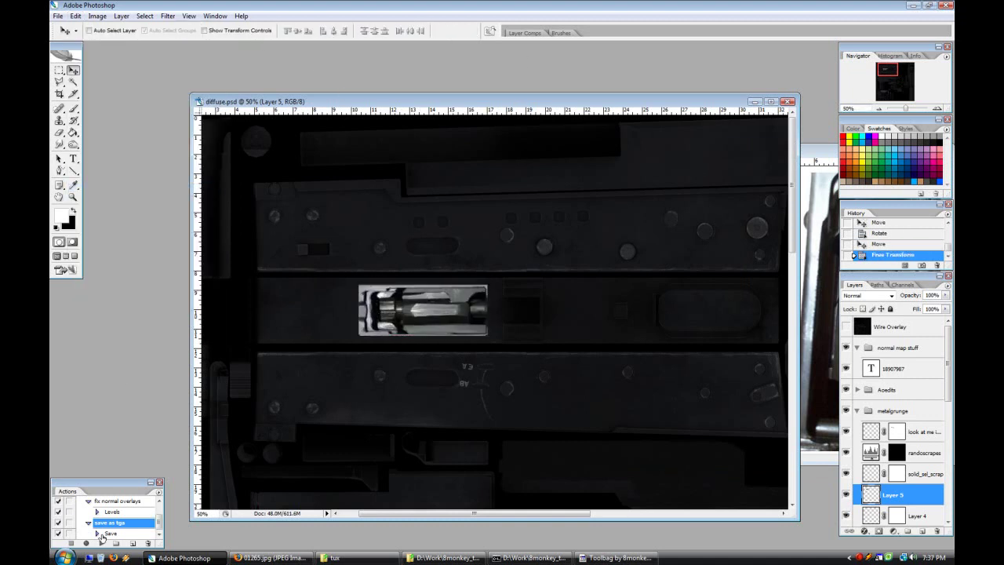
Step: Export the texture with the save as tga action and check the pasted receiver opening on the gun in Toolbag
{"action": "left_click", "coordinate": [102, 542]}
{"action": "left_click", "coordinate": [617, 557]}
{"action": "left_click_drag", "start_coordinate": [507, 422], "coordinate": [601, 291]}
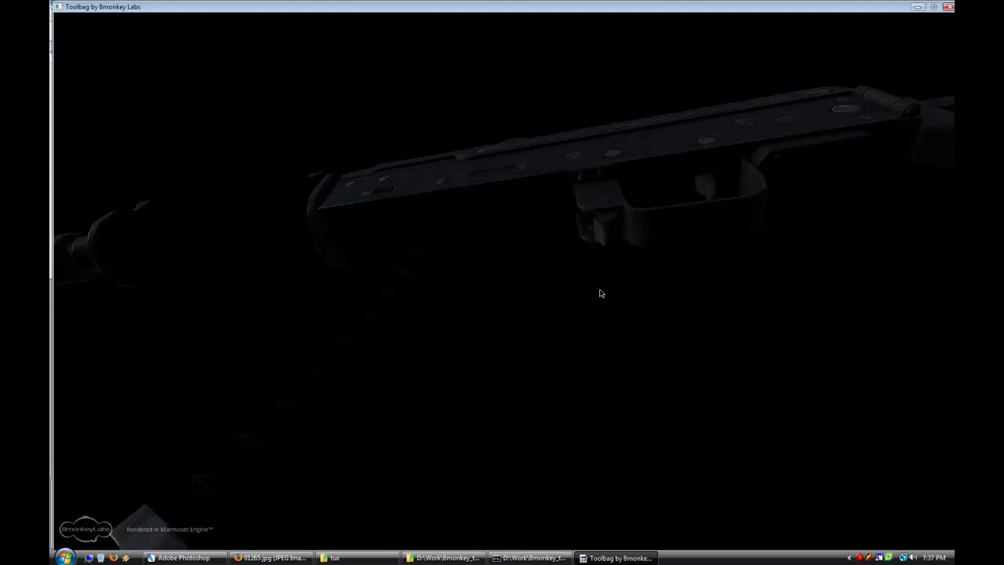
{"action": "left_click_drag", "start_coordinate": [291, 206], "coordinate": [394, 519]}
Step: Return to Photoshop and stretch the pasted receiver opening lengthwise at both ends with Free Transform
{"action": "left_click", "coordinate": [183, 558]}
{"action": "left_click", "coordinate": [75, 16]}
{"action": "left_click", "coordinate": [157, 188]}
{"action": "left_click_drag", "start_coordinate": [487, 309], "coordinate": [497, 311]}
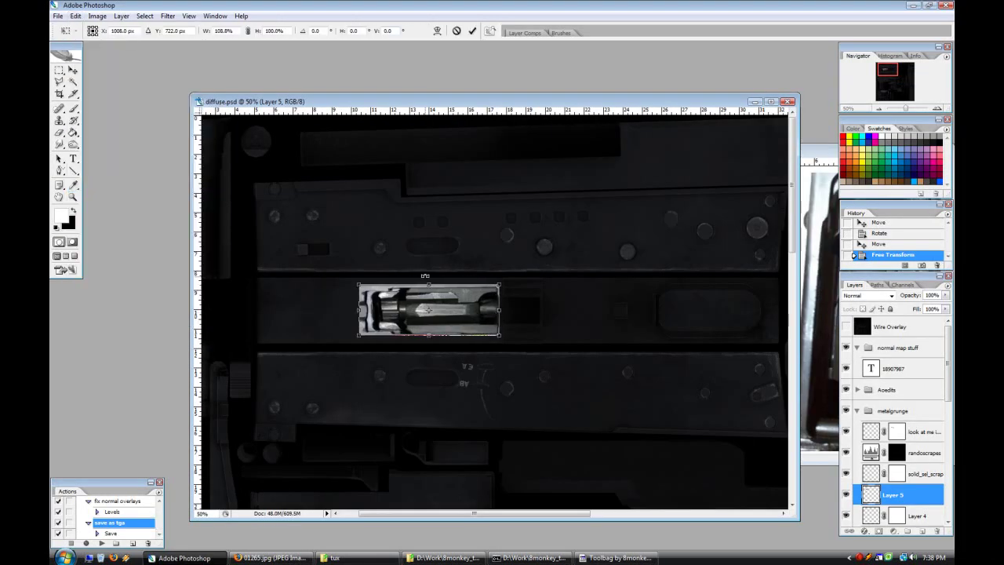
{"action": "left_click_drag", "start_coordinate": [358, 307], "coordinate": [349, 309]}
{"action": "left_click_drag", "start_coordinate": [254, 31], "coordinate": [359, 55]}
{"action": "left_click", "coordinate": [472, 30]}
Step: Sharpen and desaturate the pasted receiver opening
{"action": "left_click", "coordinate": [168, 16]}
{"action": "left_click", "coordinate": [187, 32]}
{"action": "left_click", "coordinate": [97, 16]}
{"action": "mouse_move", "coordinate": [122, 42]}
{"action": "left_click", "coordinate": [223, 125]}
Step: Lower the pasted opening's brightness and set its contrast to -53
{"action": "left_click", "coordinate": [97, 16]}
{"action": "left_click", "coordinate": [227, 100]}
{"action": "left_click_drag", "start_coordinate": [624, 358], "coordinate": [596, 359]}
{"action": "left_click_drag", "start_coordinate": [611, 328], "coordinate": [594, 330]}
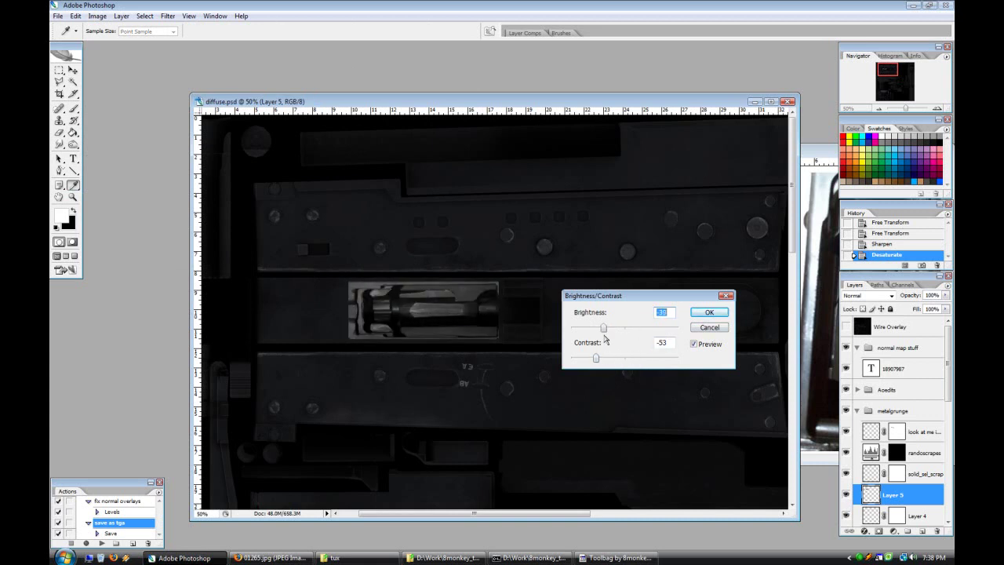
{"action": "key", "text": "Return"}
Step: Add a layer mask to the pasted opening and paint its bright outer edges away with a soft 21 px black brush
{"action": "key", "text": "v"}
{"action": "left_click", "coordinate": [937, 109]}
{"action": "scroll", "coordinate": [745, 228], "scroll_direction": "up", "scroll_amount": 1}
{"action": "left_click_drag", "start_coordinate": [509, 515], "coordinate": [493, 518]}
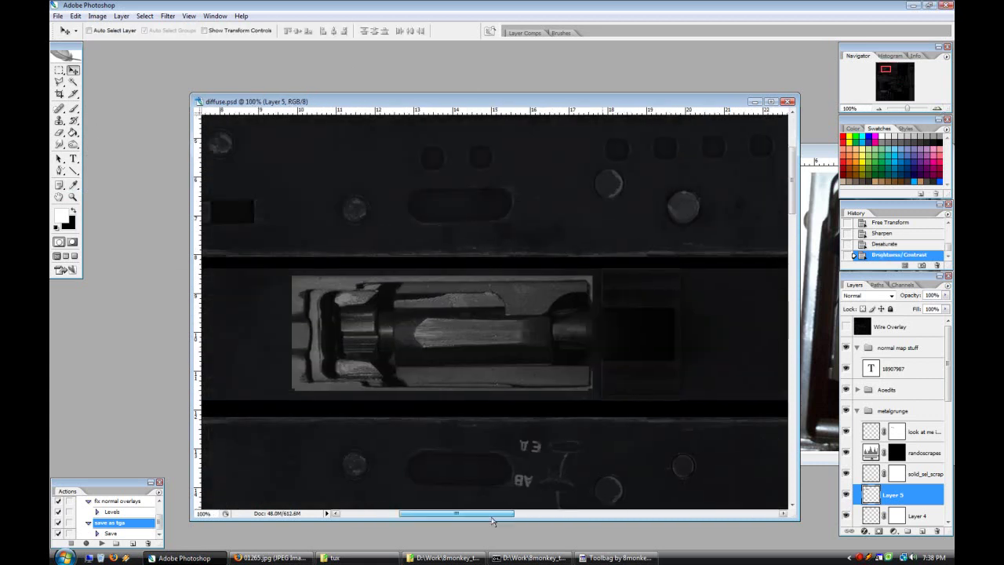
{"action": "left_click", "coordinate": [74, 110]}
{"action": "left_click", "coordinate": [121, 31]}
{"action": "double_click", "coordinate": [249, 116]}
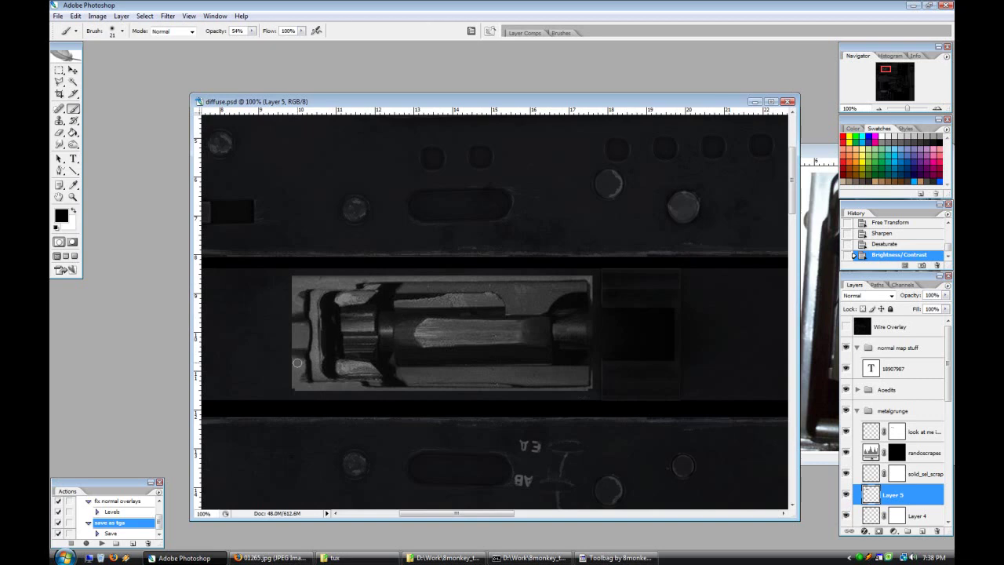
{"action": "left_click", "coordinate": [877, 531]}
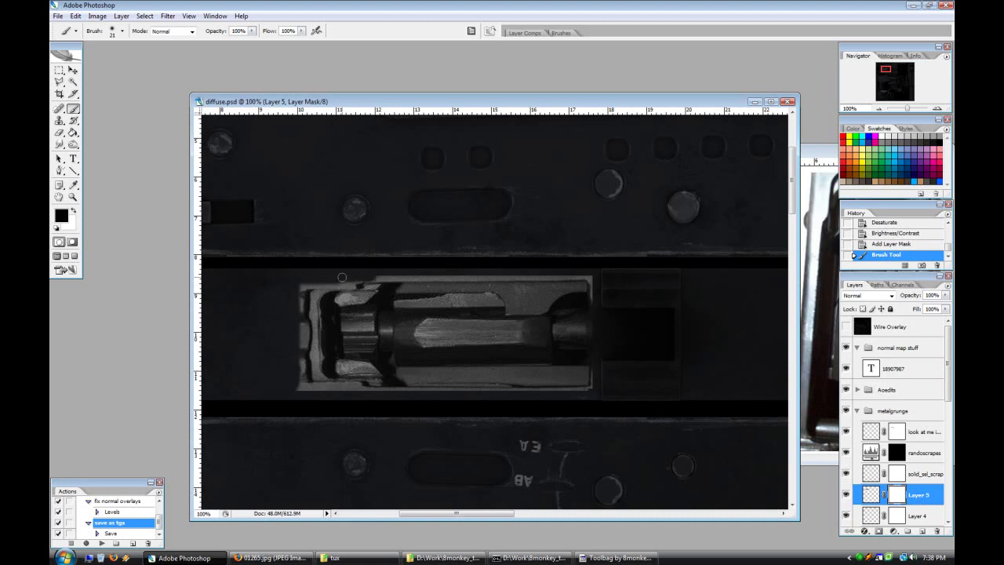
{"action": "left_click_drag", "start_coordinate": [337, 277], "coordinate": [594, 273]}
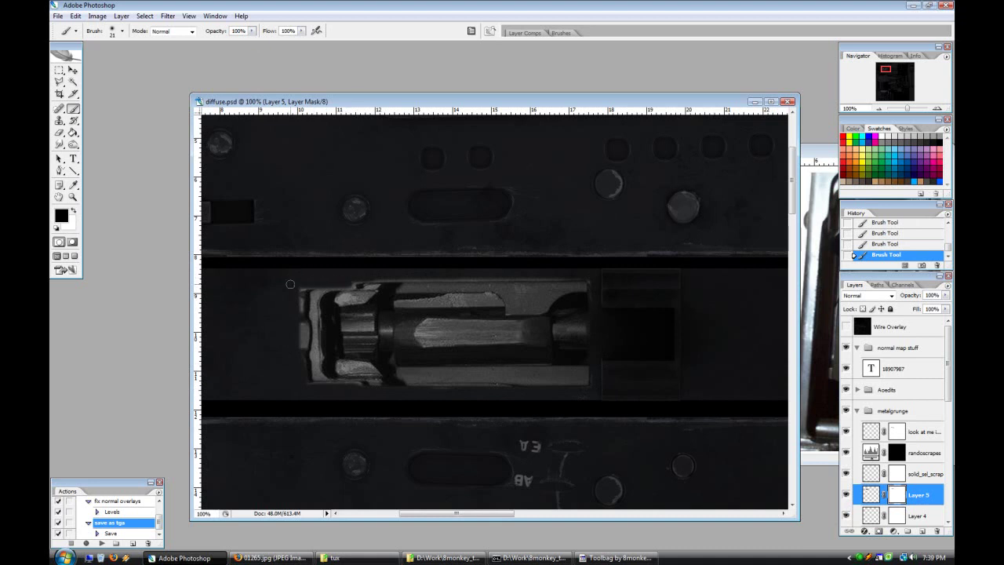
Step: Give the receiver opening layer an Inner Shadow with adjusted distance and size
{"action": "right_click", "coordinate": [914, 494]}
{"action": "left_click", "coordinate": [815, 264]}
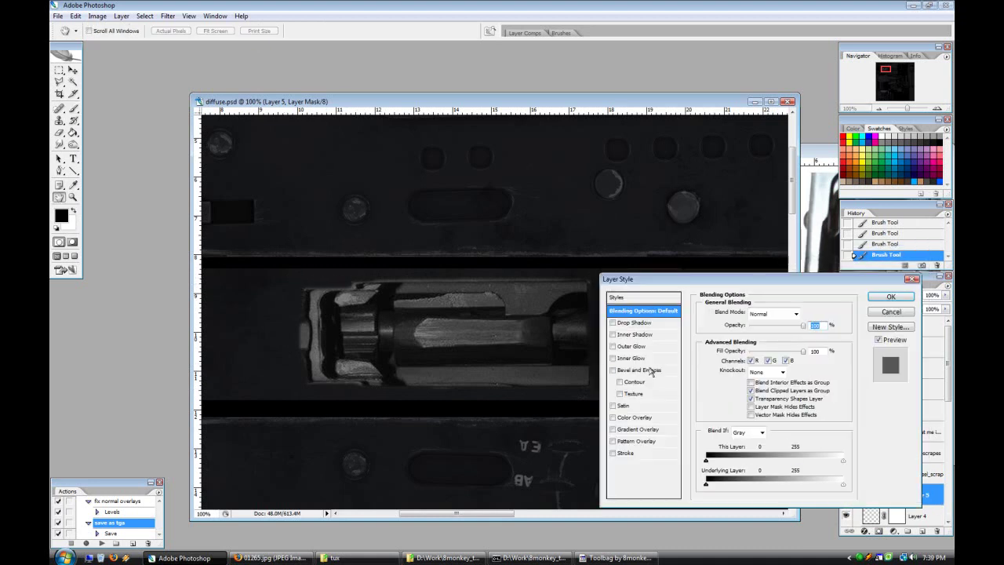
{"action": "left_click", "coordinate": [638, 338]}
{"action": "left_click_drag", "start_coordinate": [738, 360], "coordinate": [734, 360]}
{"action": "left_click_drag", "start_coordinate": [738, 380], "coordinate": [755, 371]}
{"action": "left_click", "coordinate": [889, 298]}
Step: Darken the receiver opening further with contrast at -69, and mask out more along its edges
{"action": "left_click", "coordinate": [97, 16]}
{"action": "mouse_move", "coordinate": [118, 36]}
{"action": "left_click", "coordinate": [235, 109]}
{"action": "left_click_drag", "start_coordinate": [625, 358], "coordinate": [587, 357]}
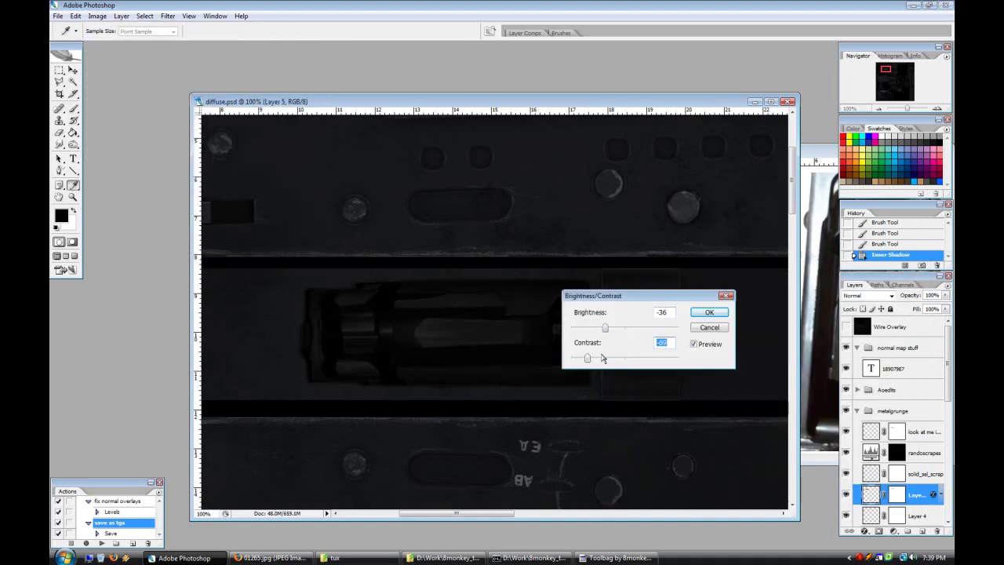
{"action": "left_click", "coordinate": [708, 312]}
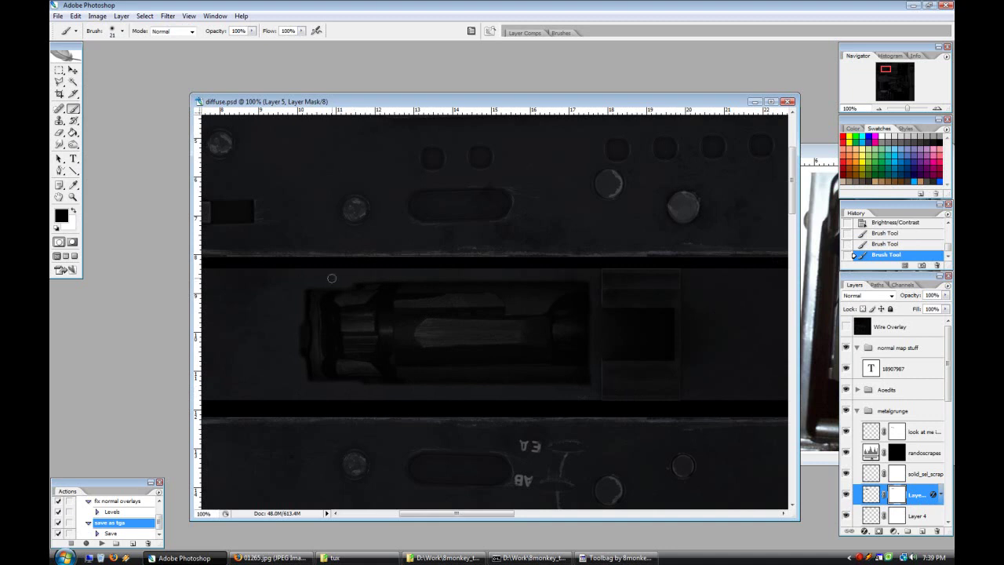
{"action": "left_click_drag", "start_coordinate": [341, 388], "coordinate": [354, 397]}
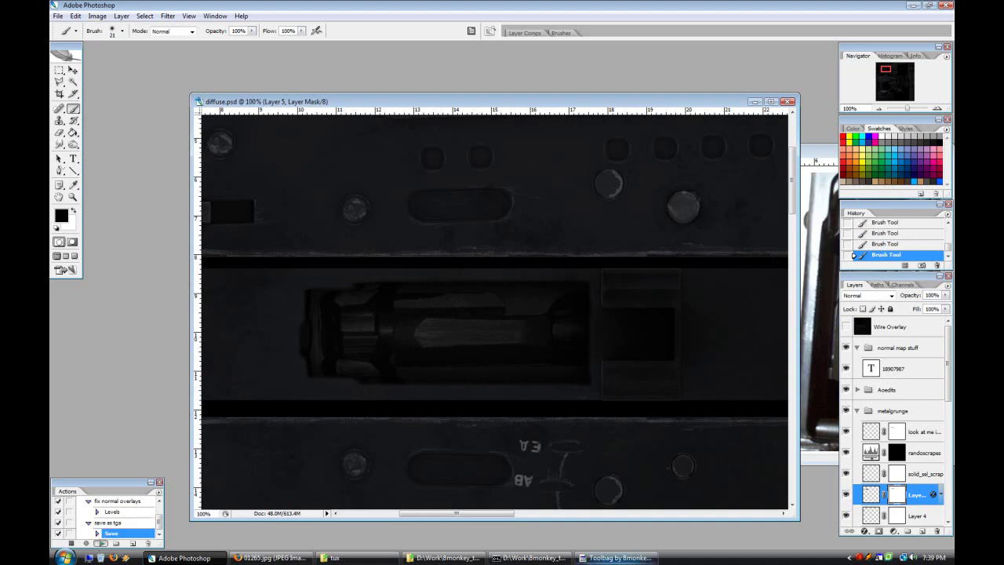
Step: Inspect the updated receiver opening on the gun from several angles in Toolbag, then return to Photoshop
{"action": "left_click", "coordinate": [619, 558]}
{"action": "left_click_drag", "start_coordinate": [377, 235], "coordinate": [539, 307]}
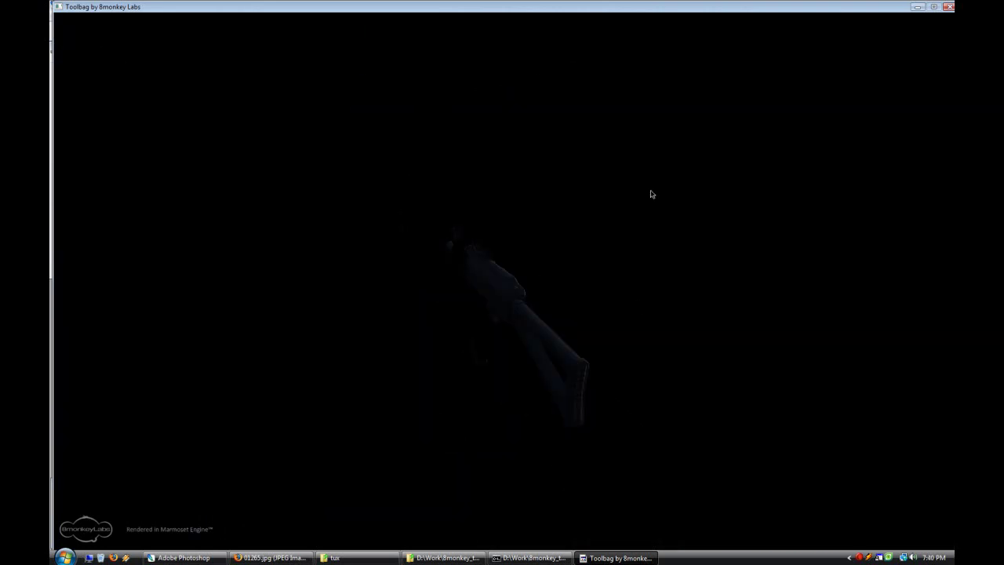
{"action": "left_click_drag", "start_coordinate": [651, 194], "coordinate": [612, 280]}
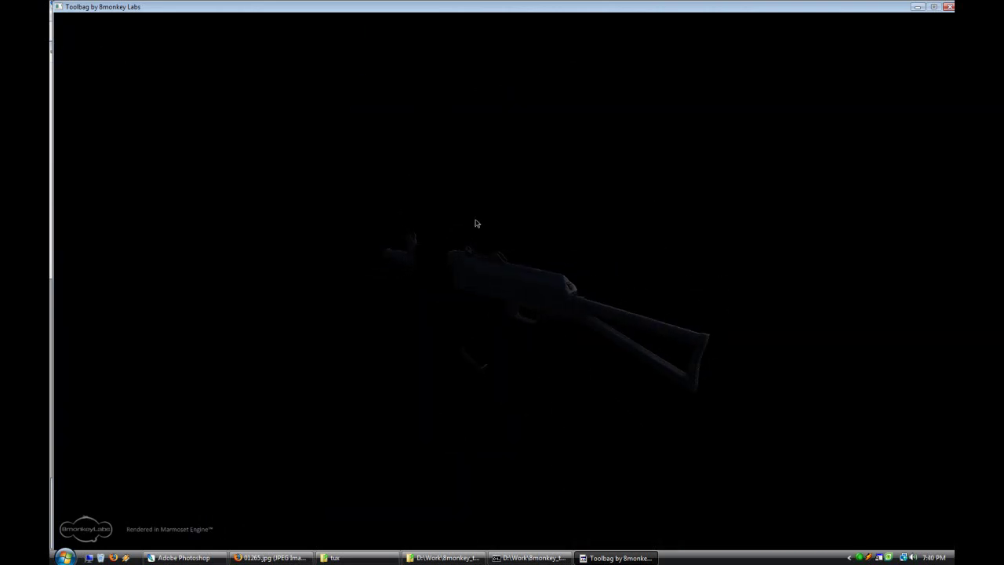
{"action": "left_click_drag", "start_coordinate": [228, 106], "coordinate": [556, 233]}
{"action": "left_click_drag", "start_coordinate": [582, 365], "coordinate": [571, 423]}
{"action": "key", "text": "alt+Tab"}
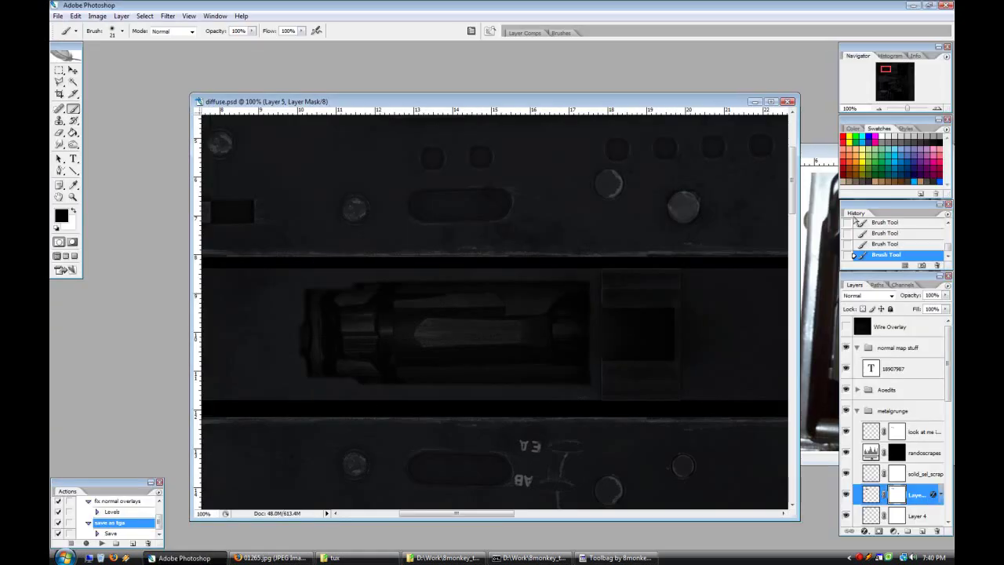
Step: Move the receiver opening layer to the top of the normal map stuff group and sharpen it
{"action": "left_click", "coordinate": [878, 109]}
{"action": "left_click", "coordinate": [878, 109]}
{"action": "left_click", "coordinate": [878, 109]}
{"action": "left_click_drag", "start_coordinate": [910, 414], "coordinate": [903, 368]}
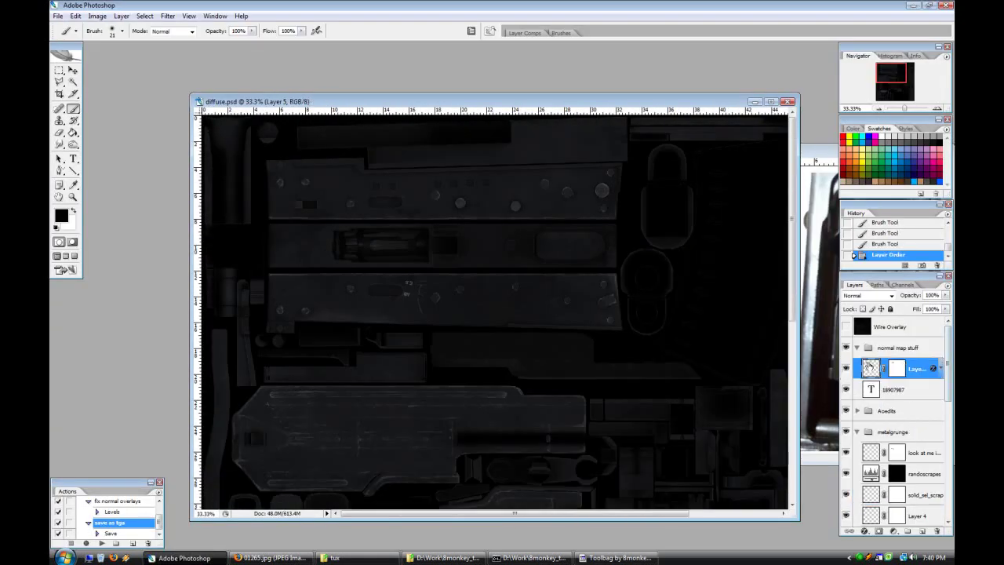
{"action": "left_click", "coordinate": [167, 17]}
{"action": "left_click", "coordinate": [172, 28]}
Step: Look over the lower texture parts around the long tapered metal piece for areas needing more detail
{"action": "key", "text": "ctrl+minus"}
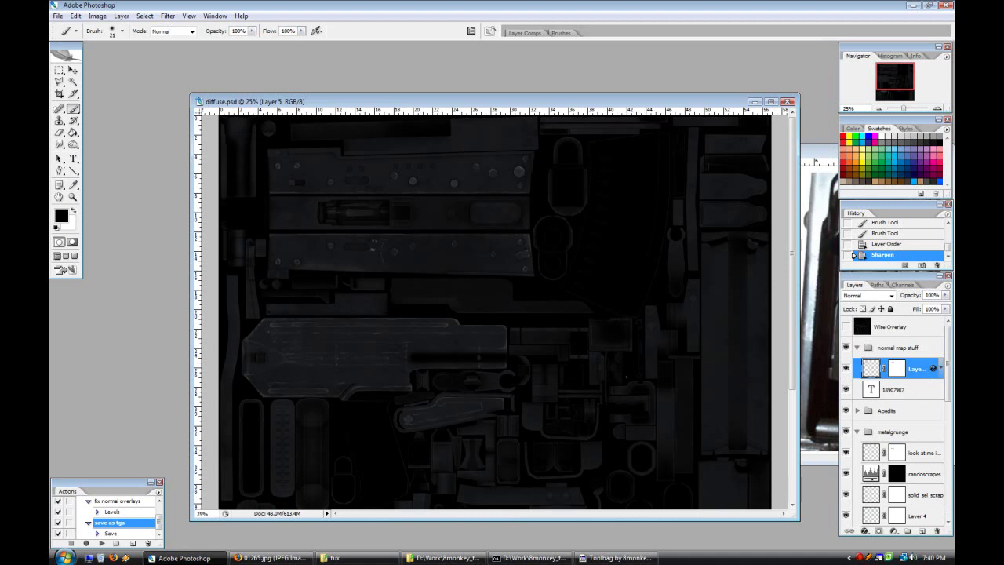
{"action": "scroll", "coordinate": [619, 376], "scroll_direction": "down", "scroll_amount": 5}
{"action": "left_click", "coordinate": [936, 109]}
{"action": "left_click", "coordinate": [936, 109]}
{"action": "left_click", "coordinate": [936, 109]}
{"action": "left_click", "coordinate": [937, 108]}
{"action": "scroll", "coordinate": [648, 314], "scroll_direction": "up", "scroll_amount": 3}
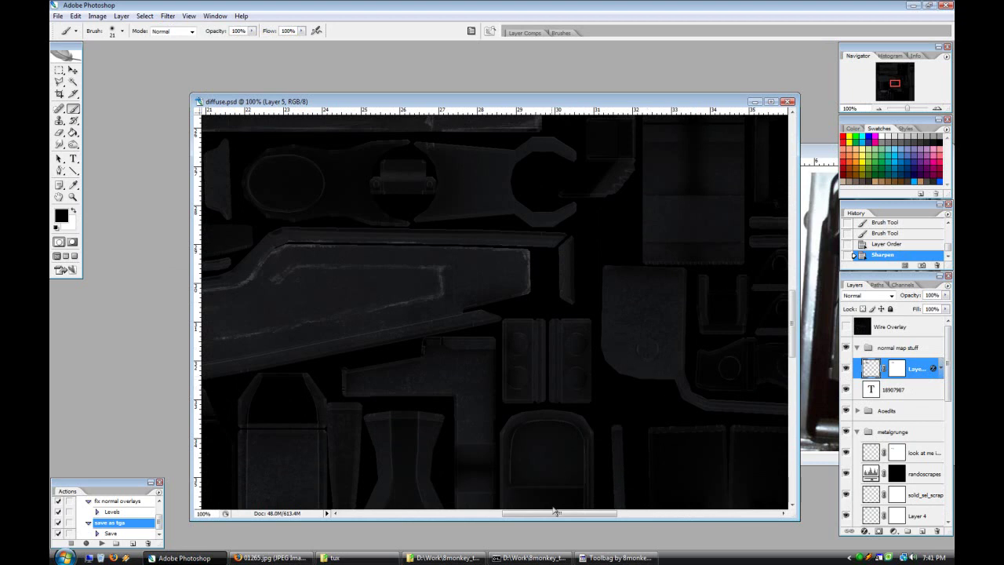
{"action": "scroll", "coordinate": [558, 468], "scroll_direction": "left", "scroll_amount": 5}
{"action": "scroll", "coordinate": [881, 489], "scroll_direction": "down", "scroll_amount": 5}
{"action": "left_click", "coordinate": [911, 473]}
{"action": "scroll", "coordinate": [911, 473], "scroll_direction": "down", "scroll_amount": 1}
{"action": "left_click_drag", "start_coordinate": [596, 269], "coordinate": [604, 256]}
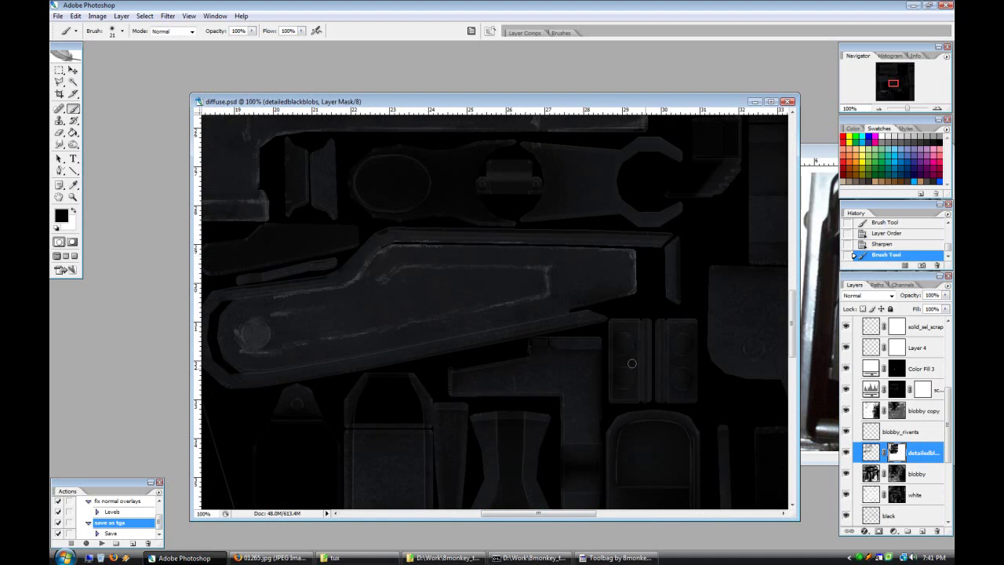
{"action": "key", "text": "x"}
{"action": "left_click", "coordinate": [869, 454]}
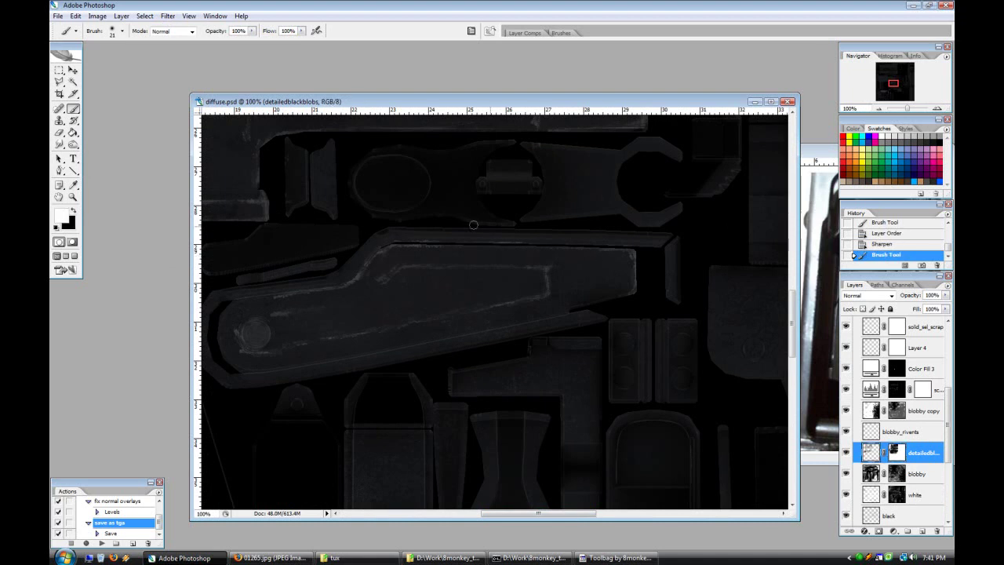
{"action": "left_click_drag", "start_coordinate": [539, 251], "coordinate": [627, 263]}
{"action": "key", "text": "ctrl+alt+z"}
{"action": "key", "text": "ctrl+alt+z"}
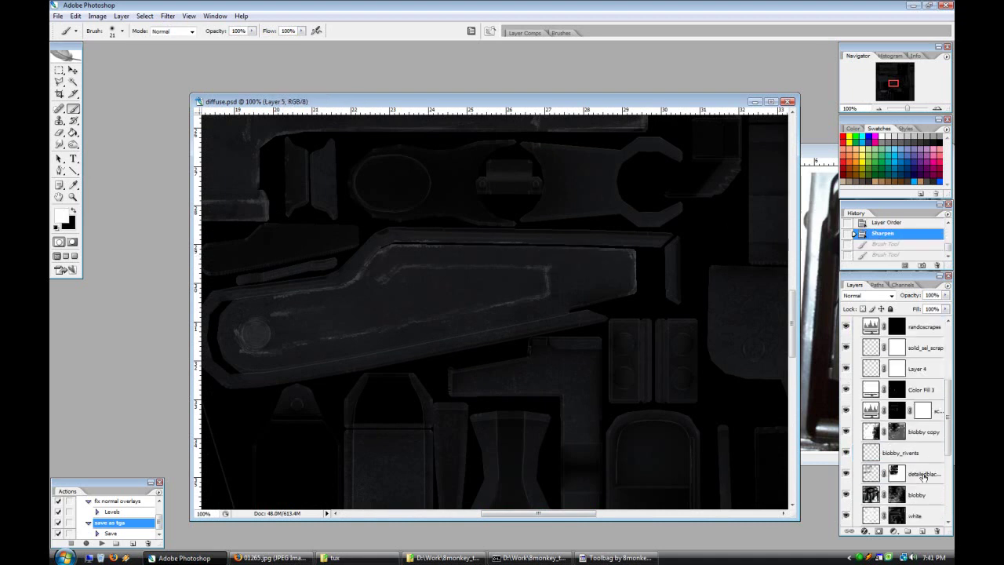
Step: Paint dark blotches on the detailedblackblobs layer along the wide end of the tapered piece using a 35 px textured brush
{"action": "left_click", "coordinate": [922, 475]}
{"action": "right_click", "coordinate": [249, 224]}
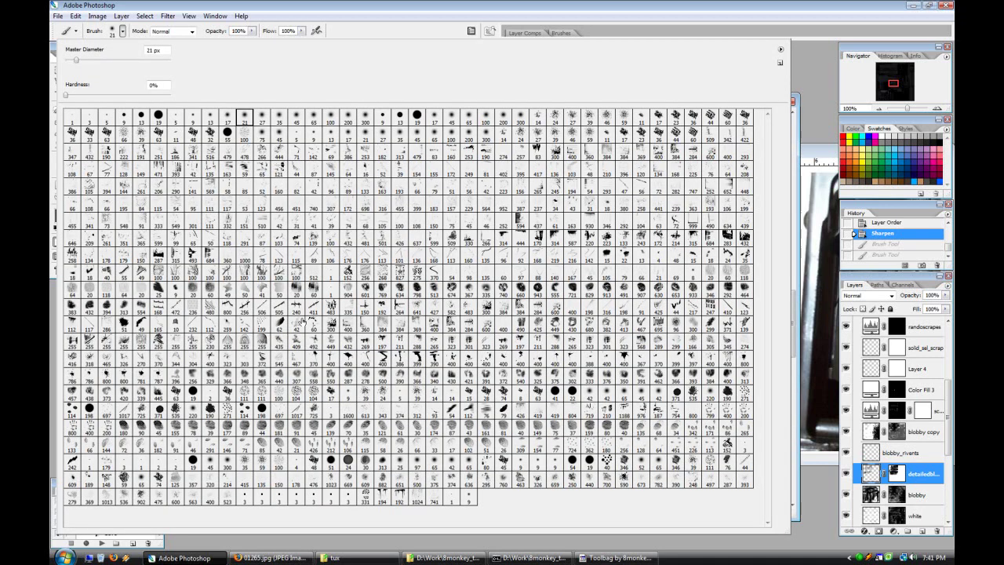
{"action": "double_click", "coordinate": [572, 428]}
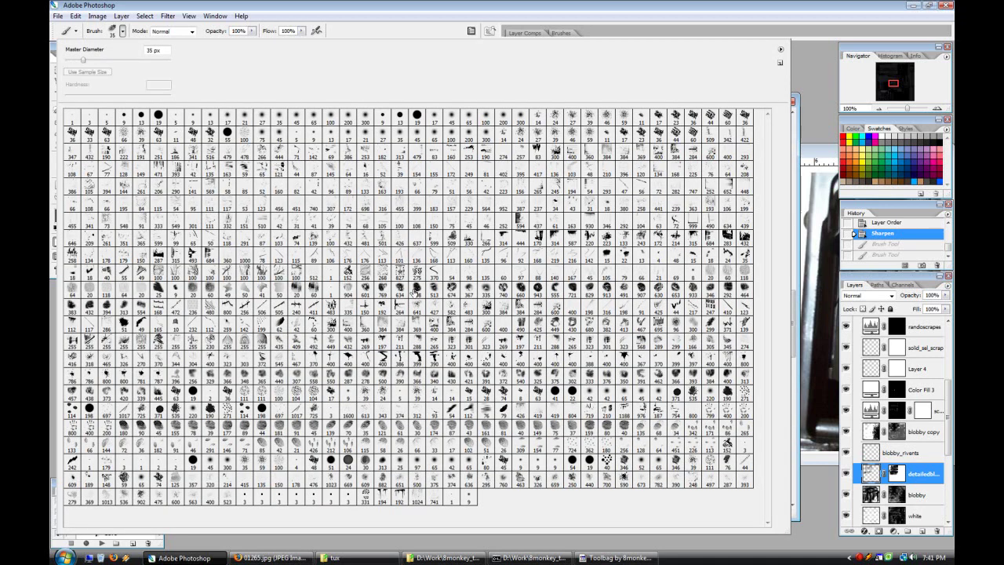
{"action": "mouse_move", "coordinate": [563, 264]}
{"action": "left_mouse_down"}
{"action": "mouse_move", "coordinate": [617, 256]}
{"action": "mouse_move", "coordinate": [569, 260]}
{"action": "mouse_move", "coordinate": [617, 257]}
{"action": "mouse_move", "coordinate": [586, 270]}
{"action": "mouse_move", "coordinate": [538, 262]}
{"action": "left_mouse_up"}
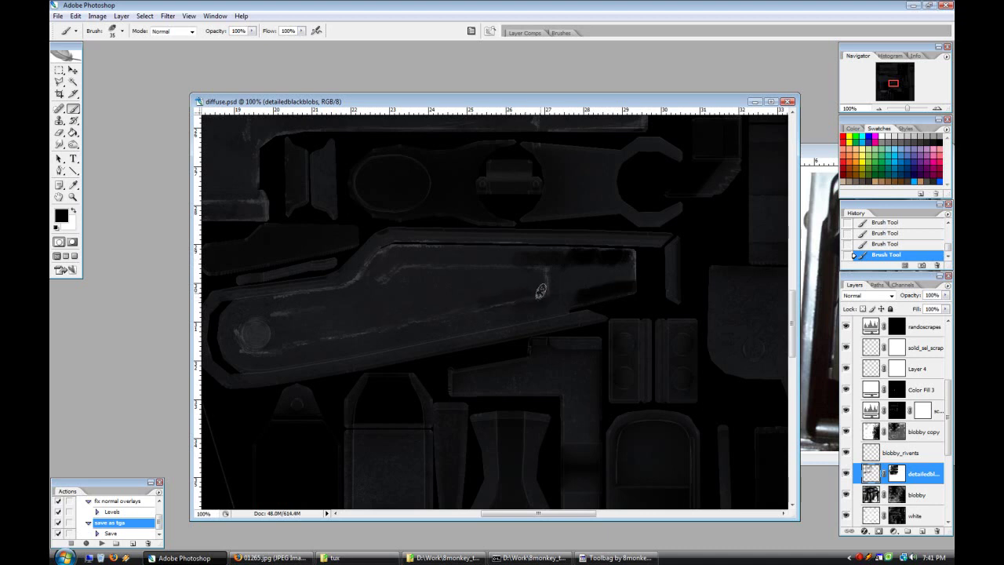
Step: Tone down the dark blotches on the tapered piece by painting the detailedblackblobs mask at 66% brush opacity
{"action": "left_click", "coordinate": [893, 472]}
{"action": "left_click_drag", "start_coordinate": [251, 32], "coordinate": [233, 44]}
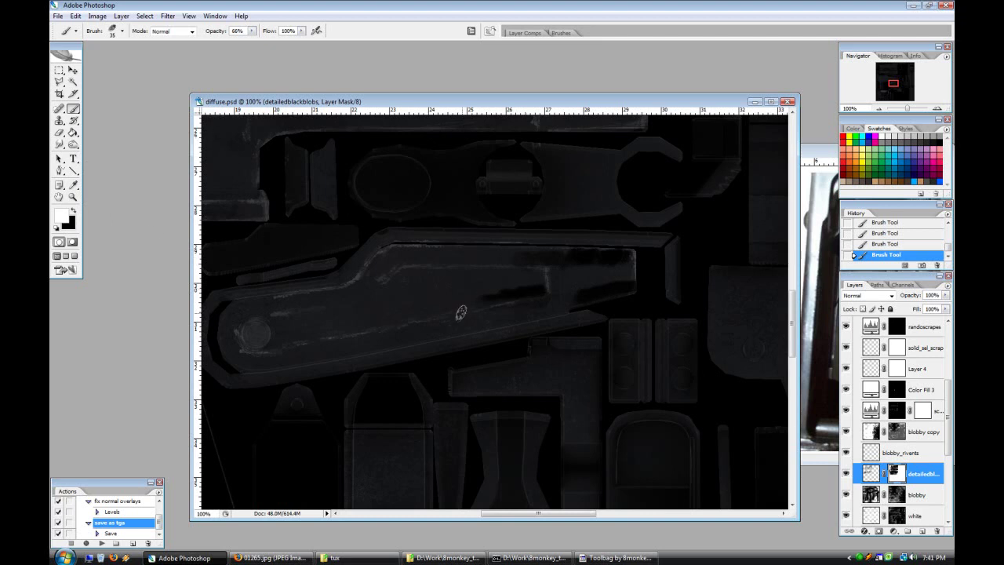
{"action": "left_click_drag", "start_coordinate": [530, 286], "coordinate": [510, 294]}
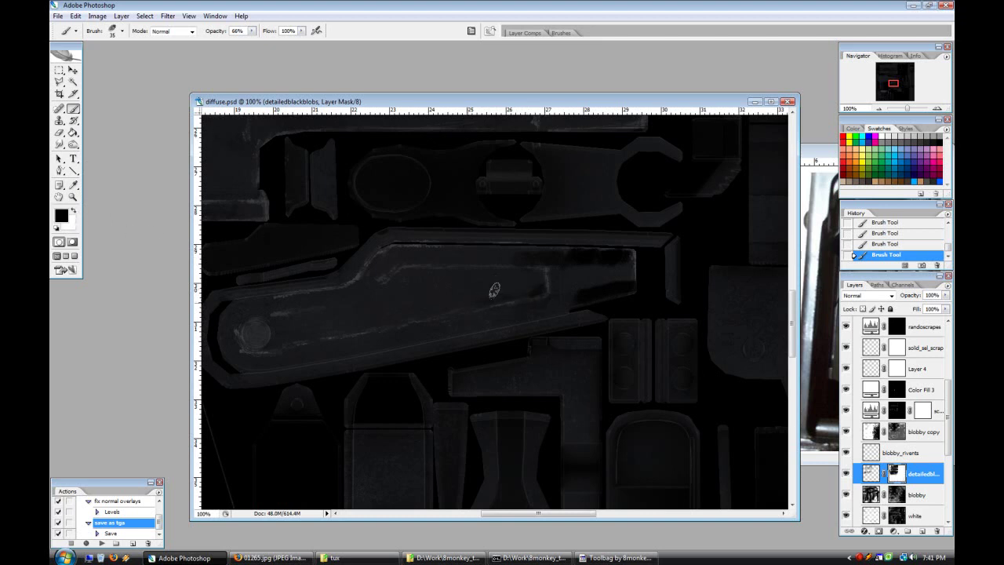
{"action": "left_click_drag", "start_coordinate": [646, 283], "coordinate": [578, 292]}
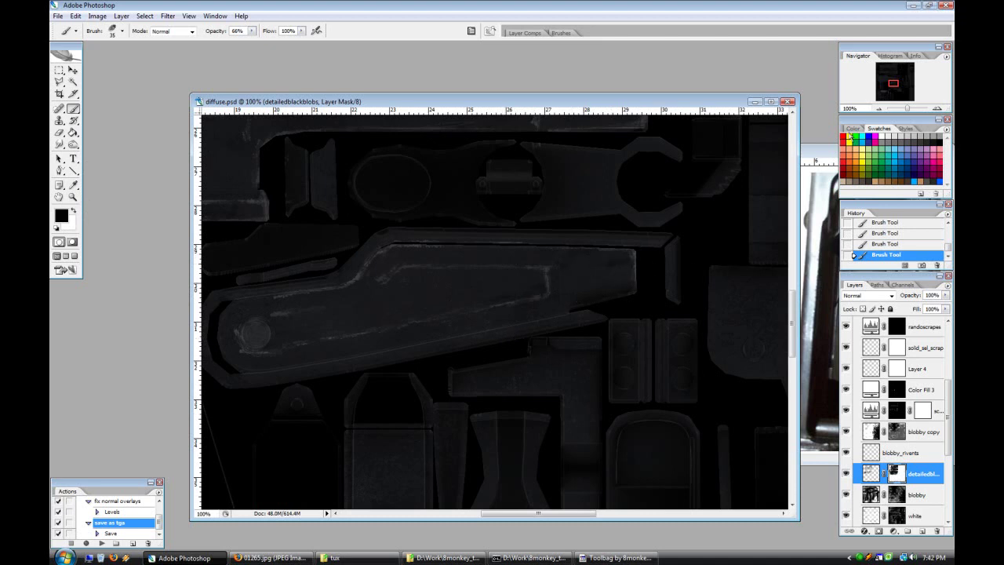
Step: Select the black layer and use the Eraser on it around the small bracket piece above the tapered part
{"action": "left_click", "coordinate": [878, 109]}
{"action": "left_click", "coordinate": [497, 280], "text": "ctrl"}
{"action": "left_click", "coordinate": [495, 278], "text": "ctrl"}
{"action": "left_click_drag", "start_coordinate": [206, 423], "coordinate": [539, 481]}
{"action": "scroll", "coordinate": [908, 466], "scroll_direction": "down", "scroll_amount": 1}
{"action": "scroll", "coordinate": [908, 466], "scroll_direction": "down", "scroll_amount": 2}
{"action": "left_click", "coordinate": [901, 473]}
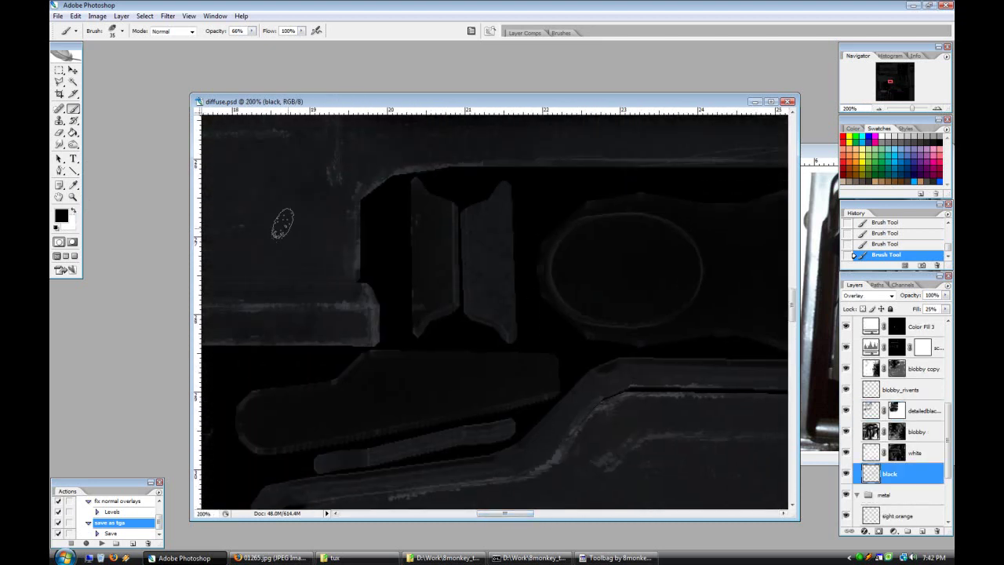
{"action": "key", "text": "e"}
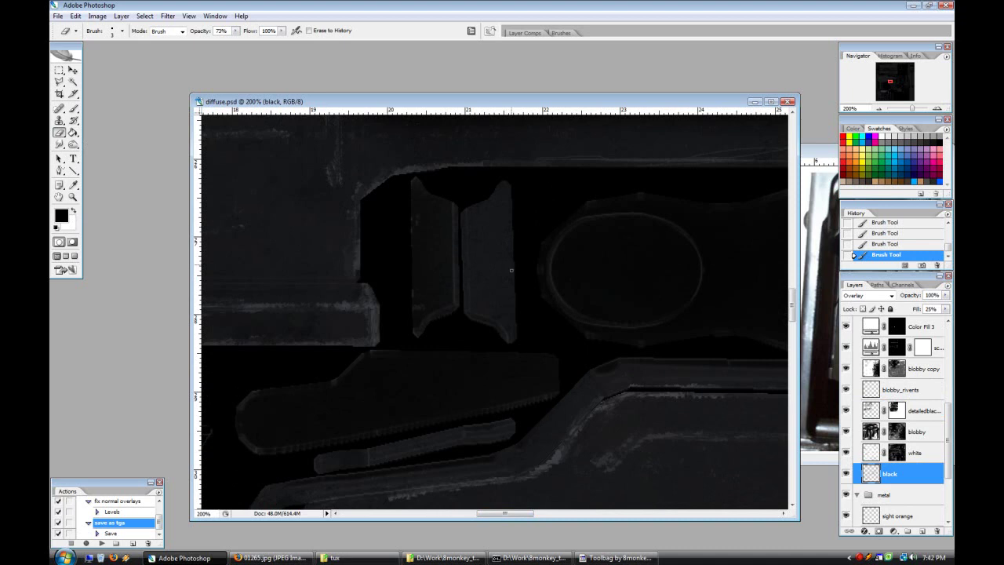
{"action": "key", "text": "alt+bracketright"}
{"action": "key", "text": "alt+bracketright"}
Step: Paint dark grime on the detailedblackblobs layer over the small bracket piece with the textured brush
{"action": "left_click", "coordinate": [75, 109]}
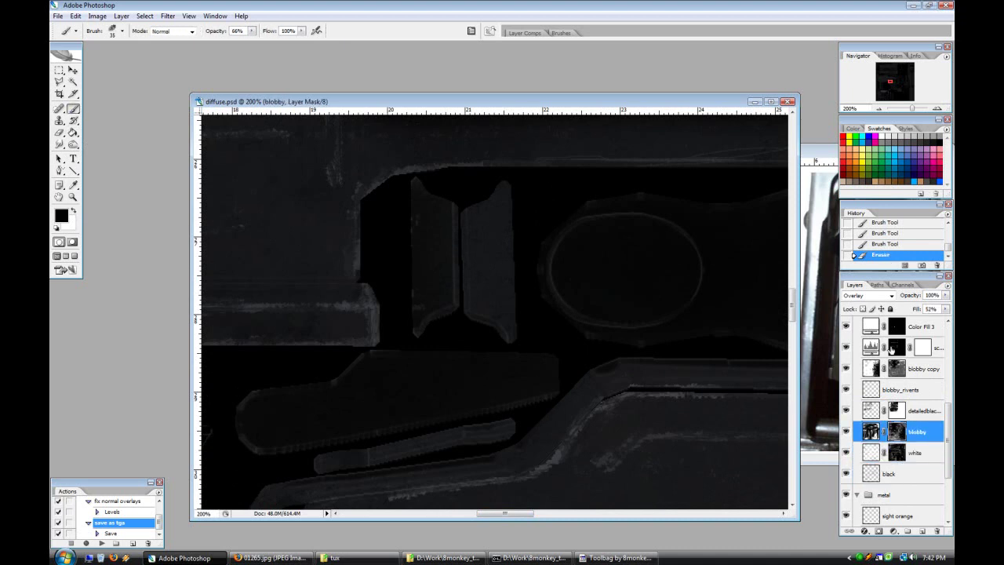
{"action": "left_click", "coordinate": [916, 412]}
{"action": "left_click", "coordinate": [864, 407]}
{"action": "left_click_drag", "start_coordinate": [448, 218], "coordinate": [473, 238]}
{"action": "left_click", "coordinate": [472, 237]}
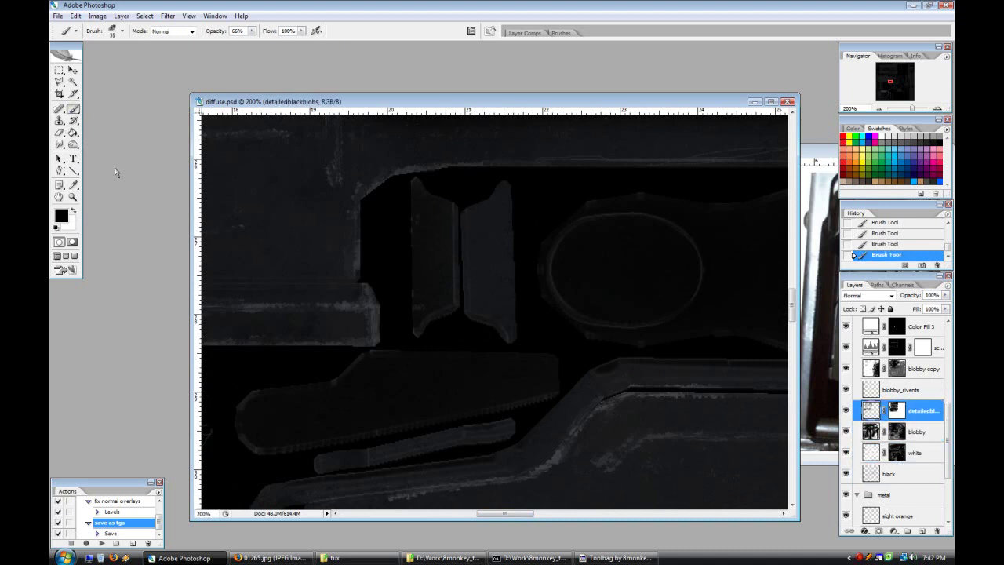
Step: Refine the grime on the small bracket piece by painting on the detailedblackblobs layer mask
{"action": "left_click", "coordinate": [896, 409]}
{"action": "key", "text": "x"}
{"action": "left_click_drag", "start_coordinate": [475, 215], "coordinate": [477, 306]}
{"action": "key", "text": "x"}
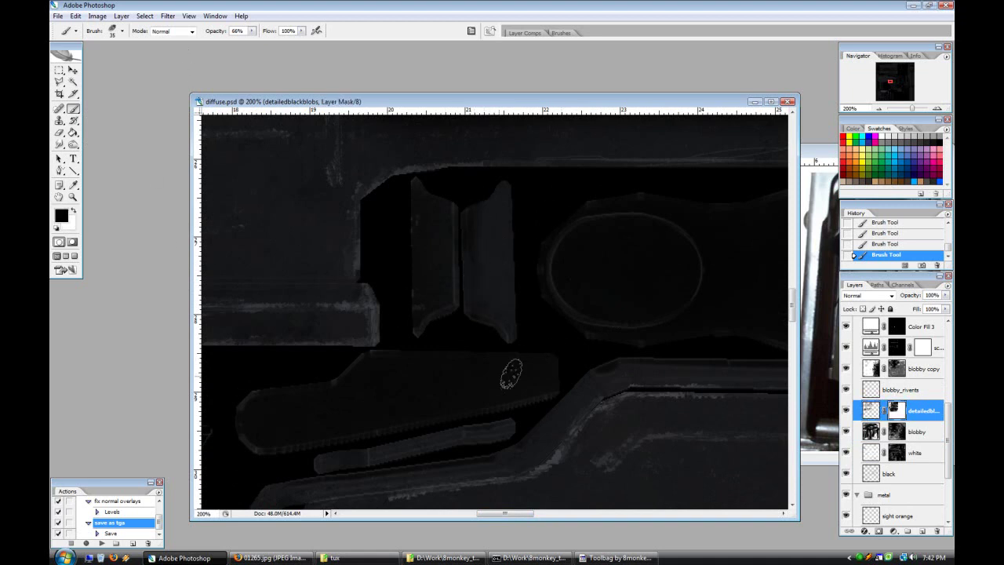
Step: Activate the "look at me im a thanez clone" layer in the metalgrunge group and set up a white 3 px brush
{"action": "scroll", "coordinate": [900, 476], "scroll_direction": "up", "scroll_amount": 2}
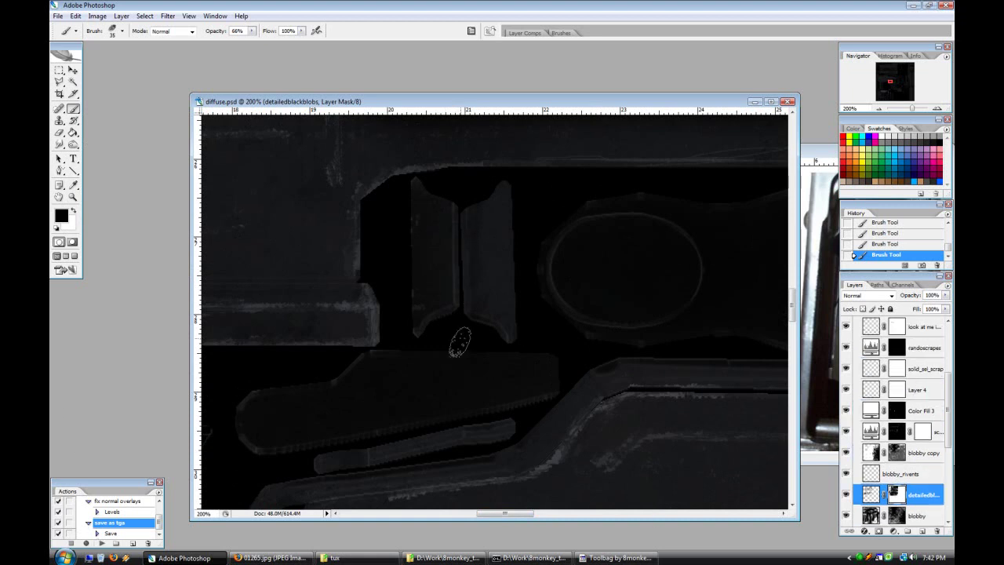
{"action": "left_click", "coordinate": [915, 461]}
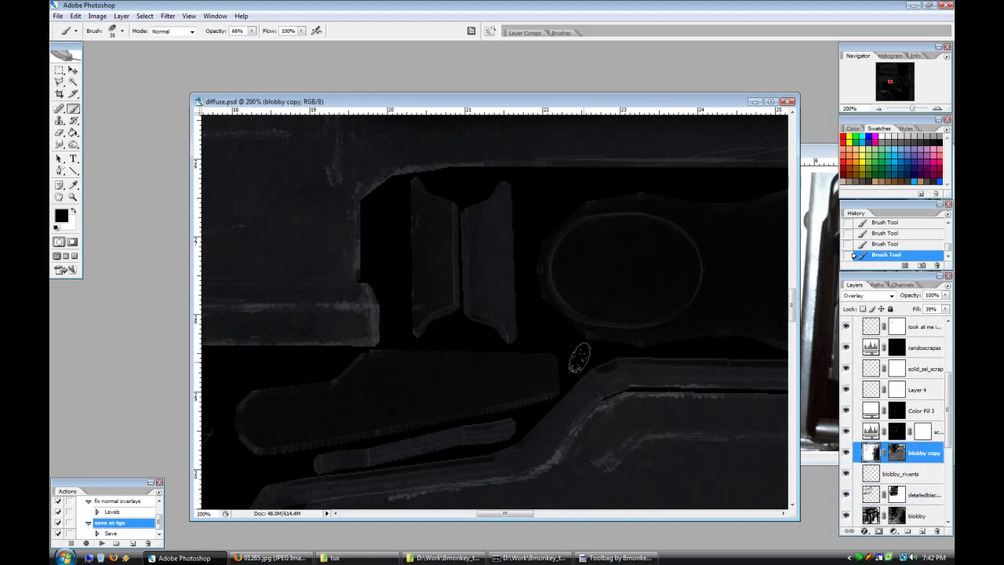
{"action": "scroll", "coordinate": [896, 444], "scroll_direction": "up", "scroll_amount": 1}
{"action": "left_click", "coordinate": [919, 361]}
{"action": "left_click", "coordinate": [930, 392]}
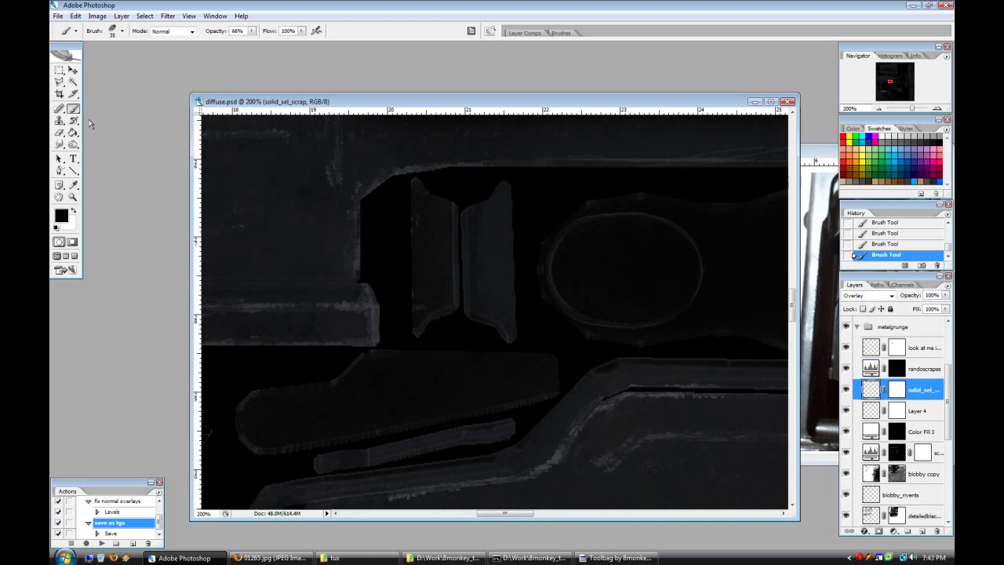
{"action": "left_click", "coordinate": [74, 210]}
{"action": "left_click", "coordinate": [906, 342]}
{"action": "left_click", "coordinate": [117, 30]}
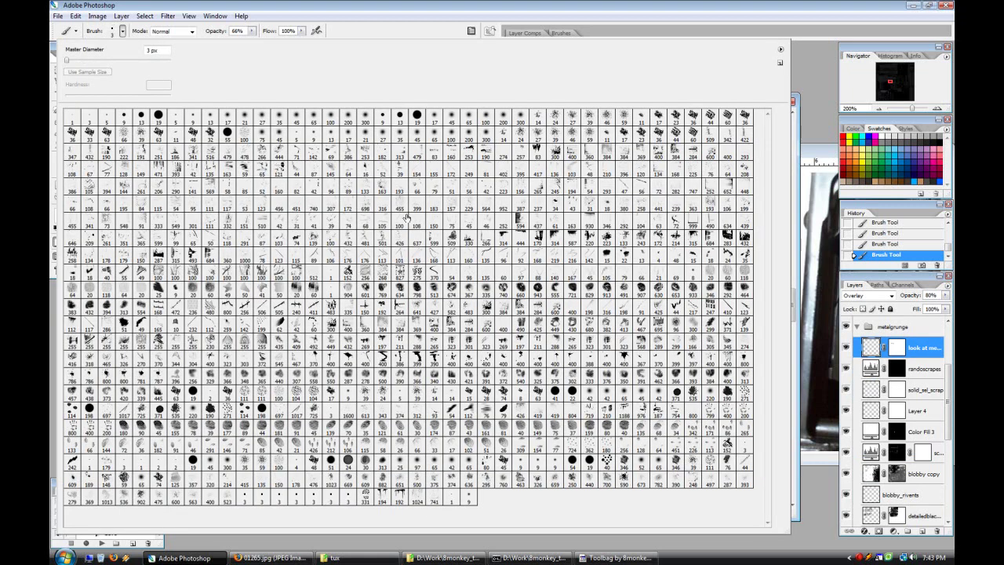
{"action": "double_click", "coordinate": [330, 503]}
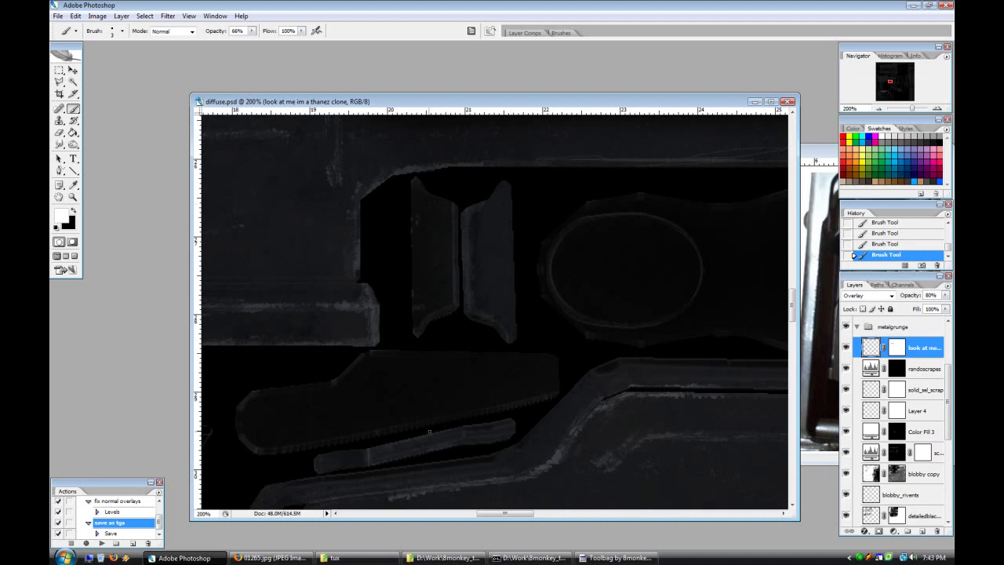
Step: Switch to Toolbag and inspect the gun's metal wear from several angles and under different lighting
{"action": "left_click", "coordinate": [619, 557]}
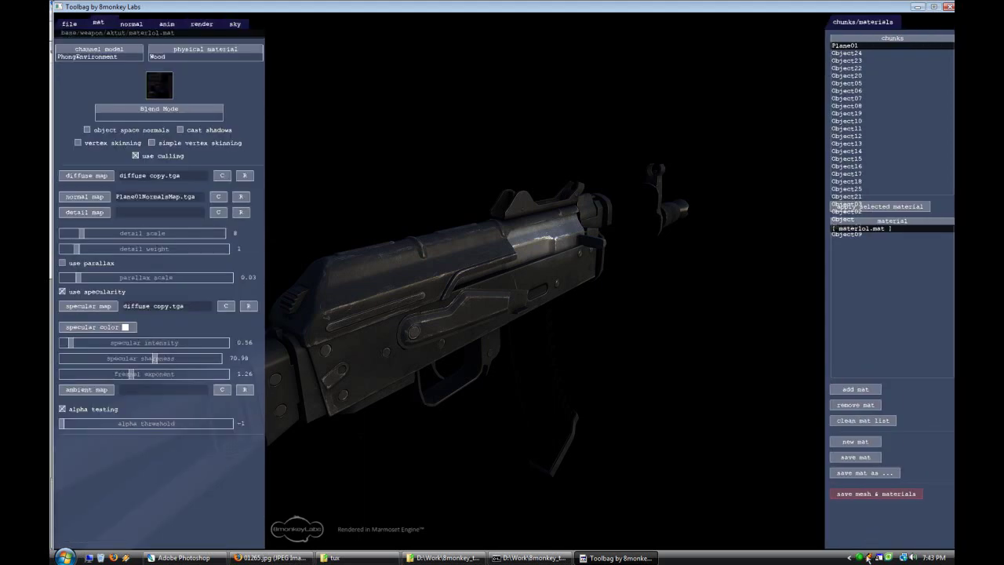
{"action": "left_click_drag", "start_coordinate": [439, 314], "coordinate": [555, 409]}
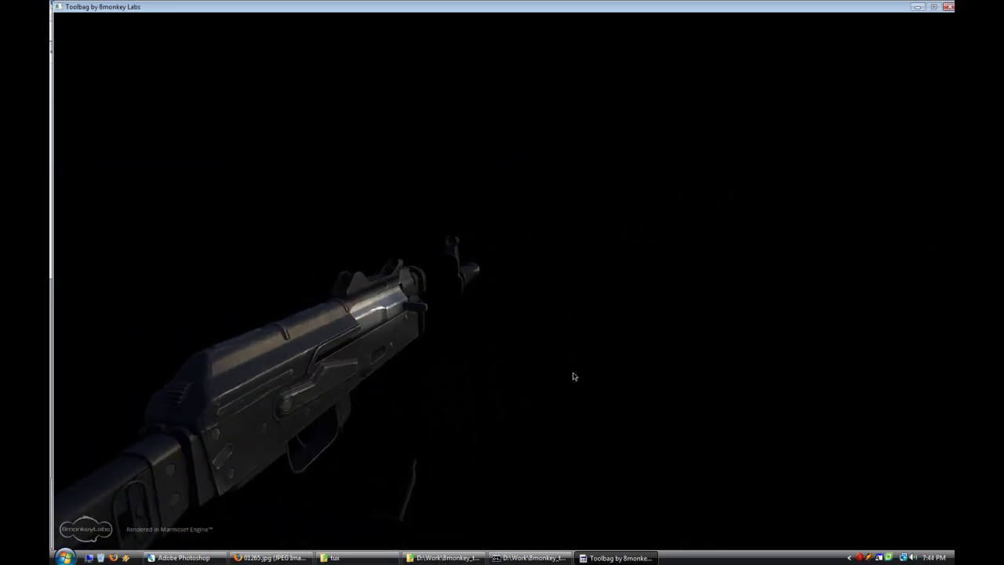
{"action": "left_click_drag", "start_coordinate": [513, 308], "coordinate": [576, 473]}
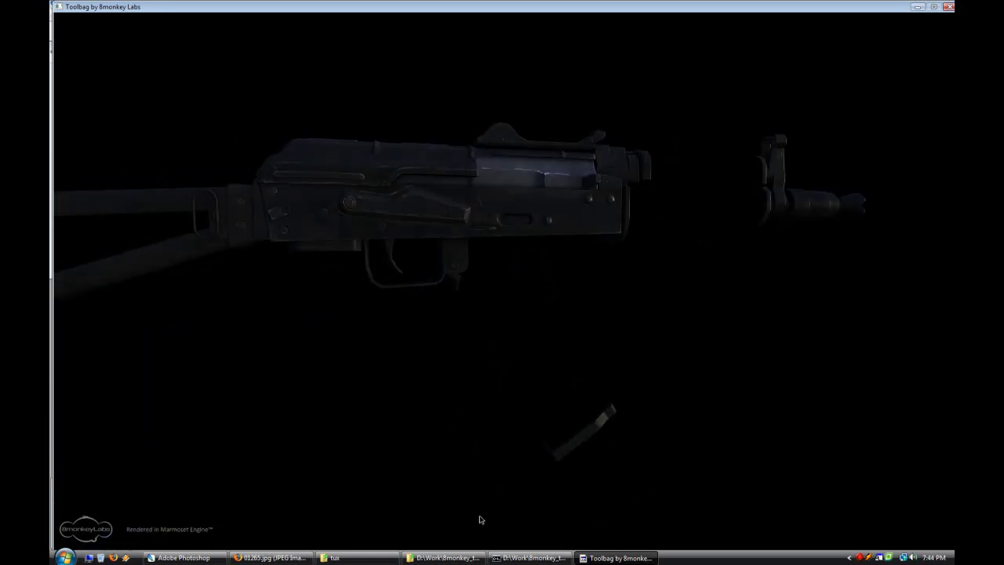
{"action": "left_click_drag", "start_coordinate": [470, 378], "coordinate": [362, 363]}
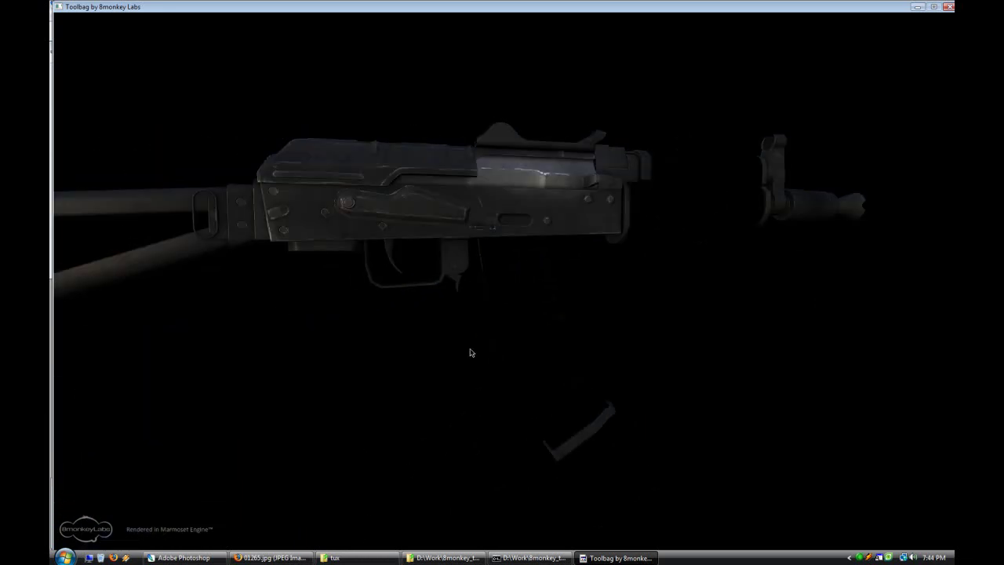
{"action": "left_click_drag", "start_coordinate": [478, 324], "coordinate": [607, 403]}
Step: Return to Photoshop and examine the magazine area of the diffuse texture and the metal layers, comparing them with the model in Toolbag
{"action": "key", "text": "alt+Tab"}
{"action": "key", "text": "ctrl+minus"}
{"action": "key", "text": "ctrl+minus"}
{"action": "key", "text": "ctrl+minus"}
{"action": "scroll", "coordinate": [569, 320], "scroll_direction": "down", "scroll_amount": 2}
{"action": "scroll", "coordinate": [570, 320], "scroll_direction": "up", "scroll_amount": 3}
{"action": "scroll", "coordinate": [569, 319], "scroll_direction": "right", "scroll_amount": 8}
{"action": "scroll", "coordinate": [570, 320], "scroll_direction": "up", "scroll_amount": 6}
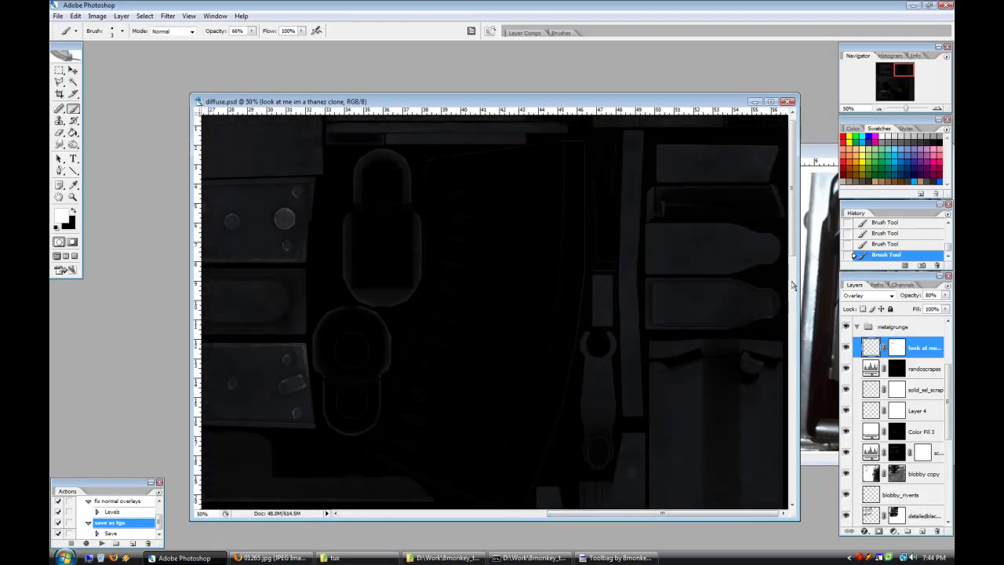
{"action": "left_click", "coordinate": [878, 110]}
{"action": "scroll", "coordinate": [891, 488], "scroll_direction": "down", "scroll_amount": 3}
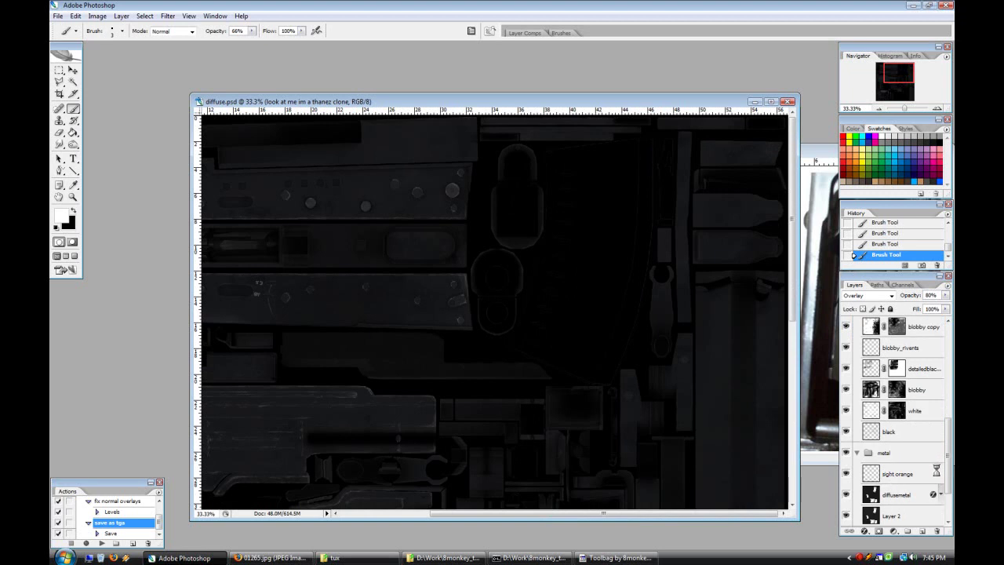
{"action": "scroll", "coordinate": [946, 468], "scroll_direction": "down", "scroll_amount": 1}
{"action": "left_click_drag", "start_coordinate": [947, 468], "coordinate": [949, 476]}
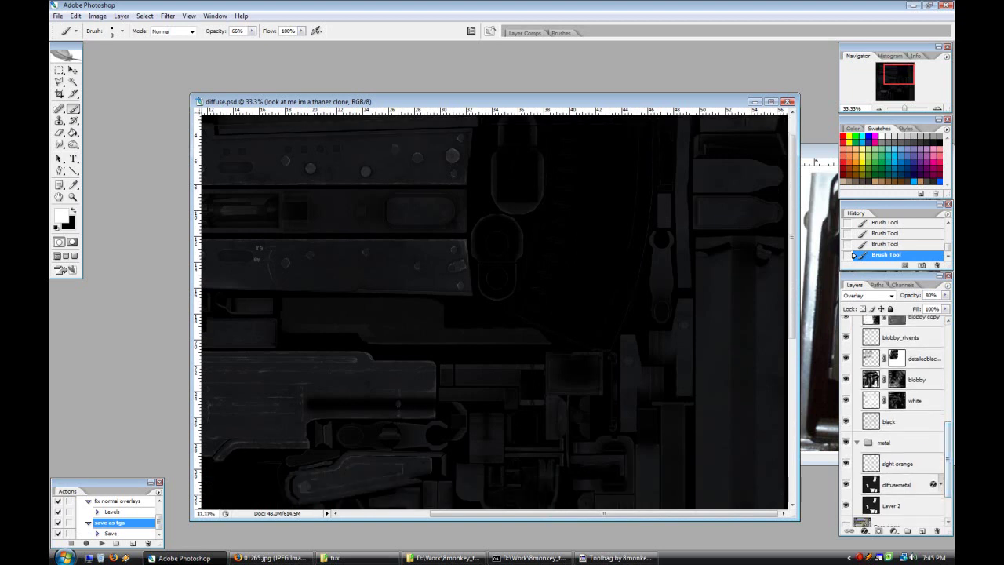
{"action": "left_click", "coordinate": [618, 558]}
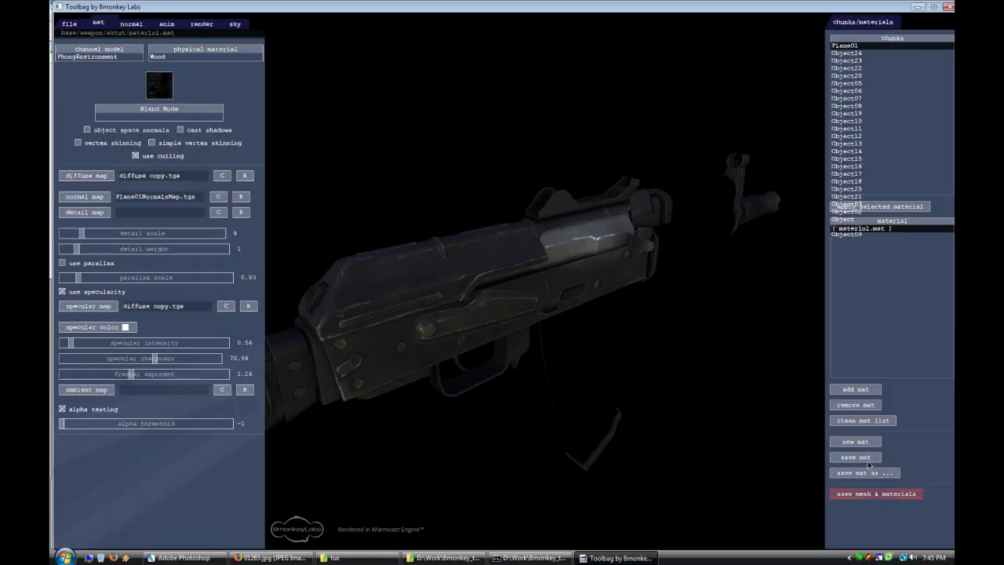
{"action": "key", "text": "alt+Tab"}
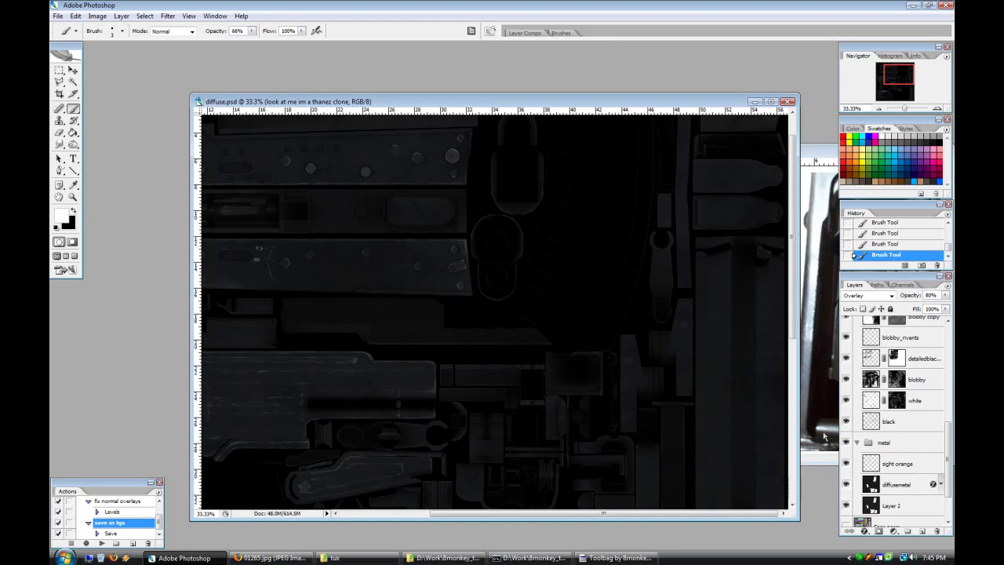
Step: Select the curved magazine shape on the template layer with the Magic Wand and expand the selection
{"action": "scroll", "coordinate": [877, 331], "scroll_direction": "up", "scroll_amount": 1}
{"action": "scroll", "coordinate": [883, 444], "scroll_direction": "down", "scroll_amount": 2}
{"action": "left_click", "coordinate": [890, 516]}
{"action": "key", "text": "w"}
{"action": "left_click", "coordinate": [144, 16]}
{"action": "mouse_move", "coordinate": [166, 128]}
{"action": "left_click", "coordinate": [251, 144]}
{"action": "left_click", "coordinate": [544, 186]}
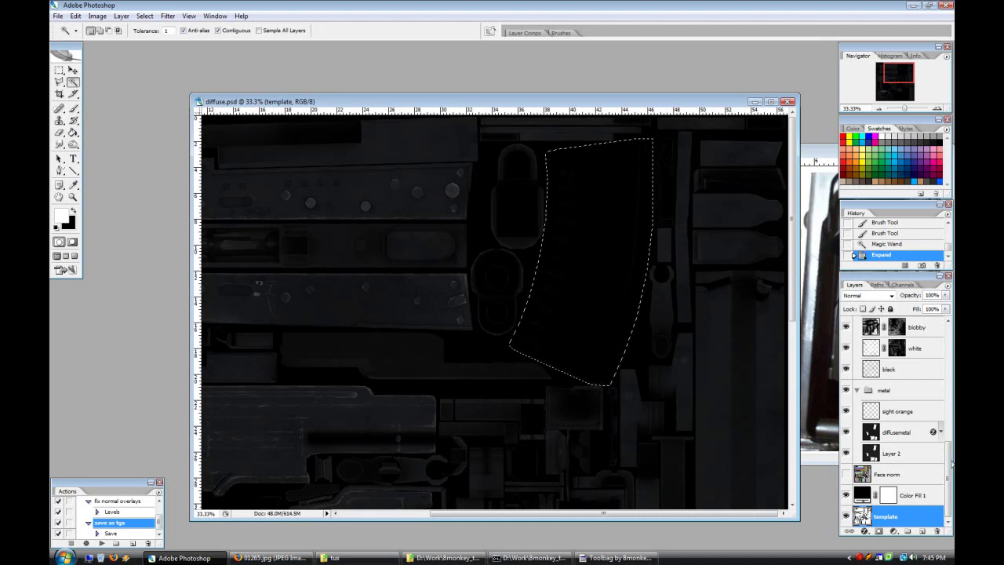
Step: Collapse the metal layer groups and create a new group named Bakelite above metalgrunge
{"action": "scroll", "coordinate": [868, 399], "scroll_direction": "up", "scroll_amount": 4}
{"action": "double_click", "coordinate": [856, 417]}
{"action": "left_click", "coordinate": [575, 195]}
{"action": "left_click", "coordinate": [907, 531]}
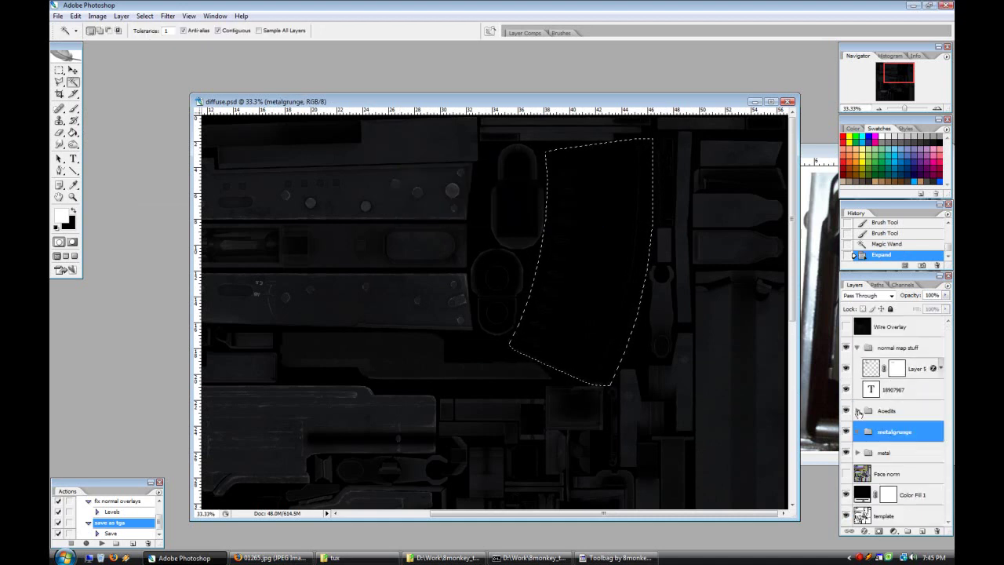
{"action": "double_click", "coordinate": [890, 431]}
{"action": "type", "text": "Bakelite"}
{"action": "key", "text": "Return"}
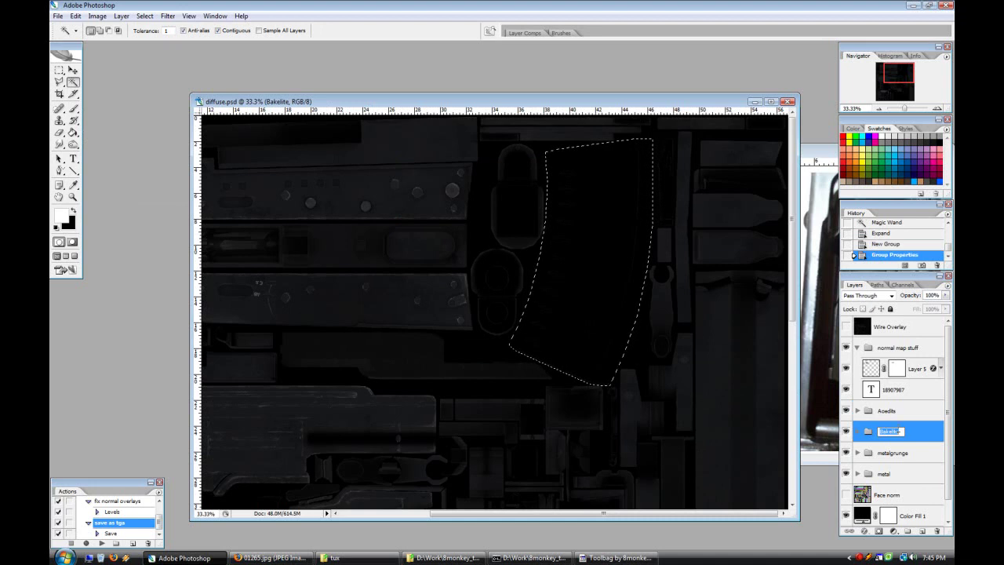
Step: Add a new layer named OrangeBase above the Bakelite group
{"action": "left_click", "coordinate": [921, 530]}
{"action": "double_click", "coordinate": [922, 443]}
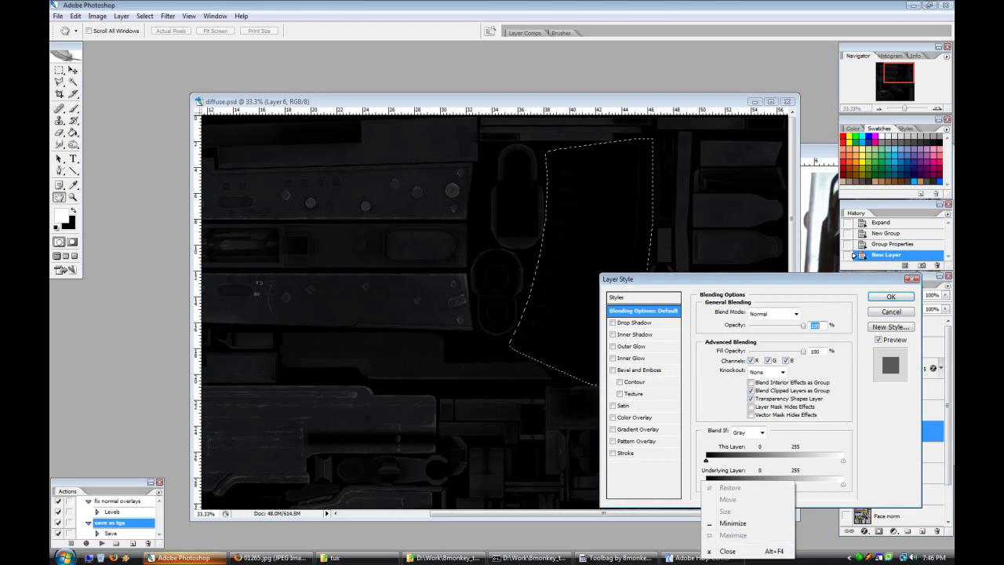
{"action": "left_click", "coordinate": [892, 312]}
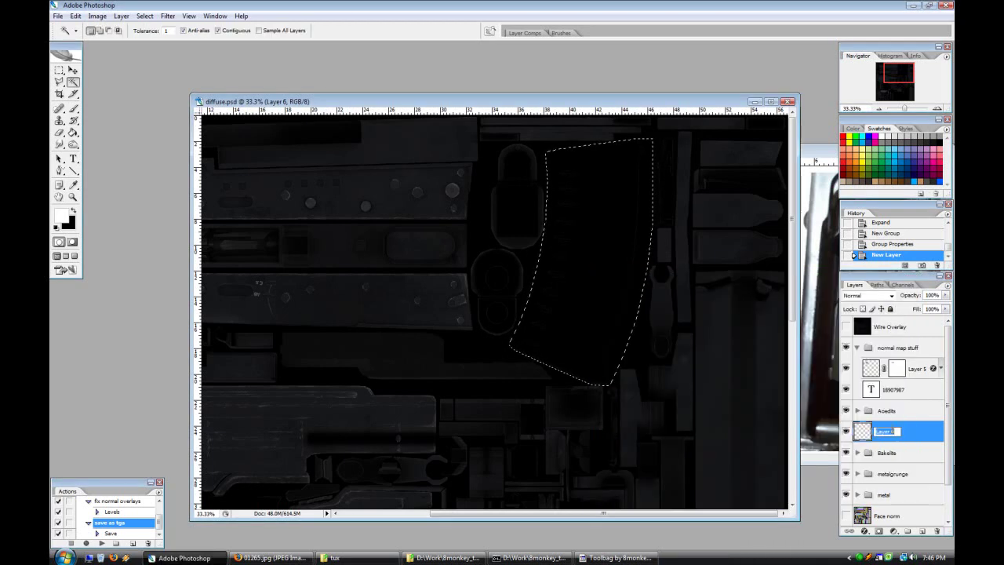
{"action": "type", "text": "OrangeBase"}
{"action": "key", "text": "Return"}
Step: Fill the magazine selection on OrangeBase with the grey texture pattern using the Paint Bucket set to Pattern
{"action": "left_click", "coordinate": [62, 133]}
{"action": "left_click", "coordinate": [73, 132]}
{"action": "left_click", "coordinate": [132, 31]}
{"action": "left_click", "coordinate": [106, 50]}
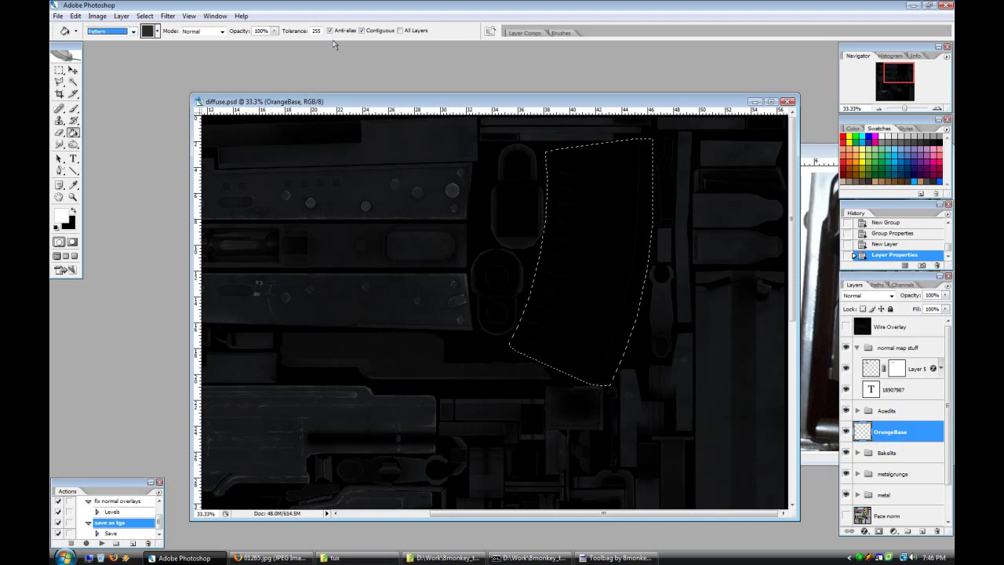
{"action": "left_click", "coordinate": [290, 176]}
Step: Enable a Color Overlay in the OrangeBase layer's blending options and open its colour settings
{"action": "right_click", "coordinate": [901, 430]}
{"action": "left_click", "coordinate": [777, 197]}
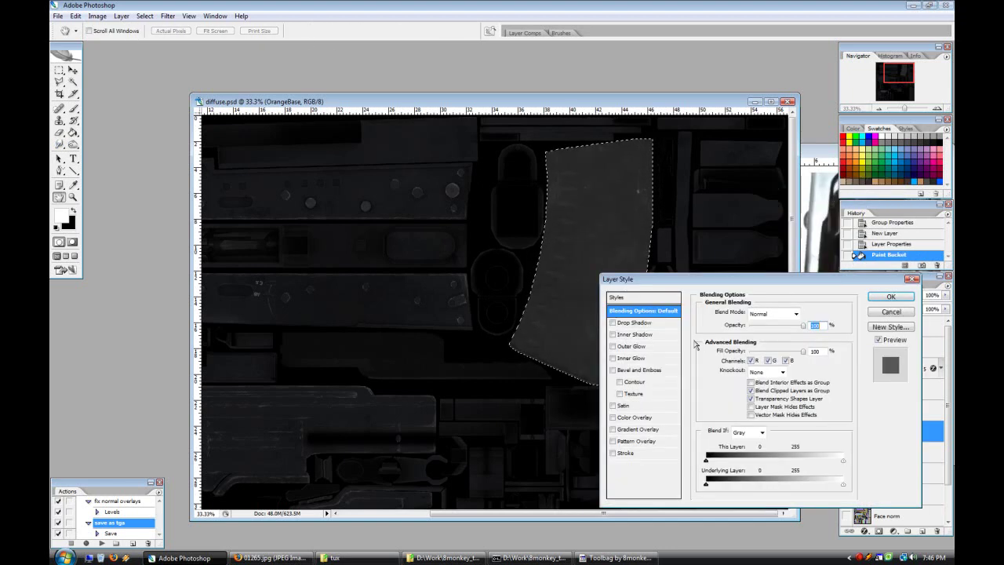
{"action": "left_click_drag", "start_coordinate": [702, 274], "coordinate": [218, 173]}
{"action": "left_click", "coordinate": [157, 312]}
{"action": "left_click", "coordinate": [316, 208]}
{"action": "left_click", "coordinate": [789, 158]}
{"action": "left_click", "coordinate": [696, 126]}
Step: Switch to Firefox and bring up the ak_mags_bake_right.jpg reference photo of the bakelite magazines
{"action": "left_click", "coordinate": [277, 558]}
{"action": "left_click", "coordinate": [705, 62]}
{"action": "left_click", "coordinate": [847, 63]}
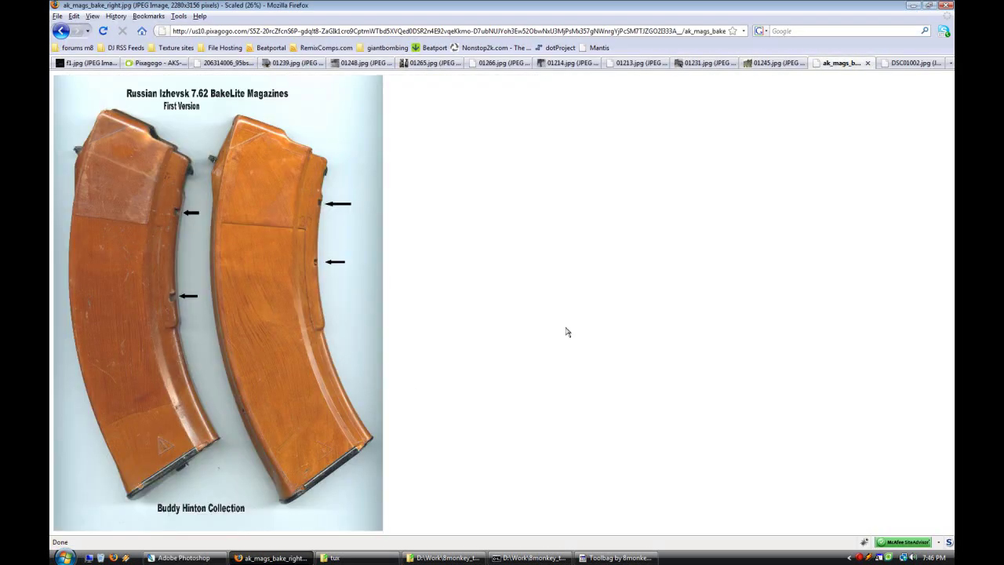